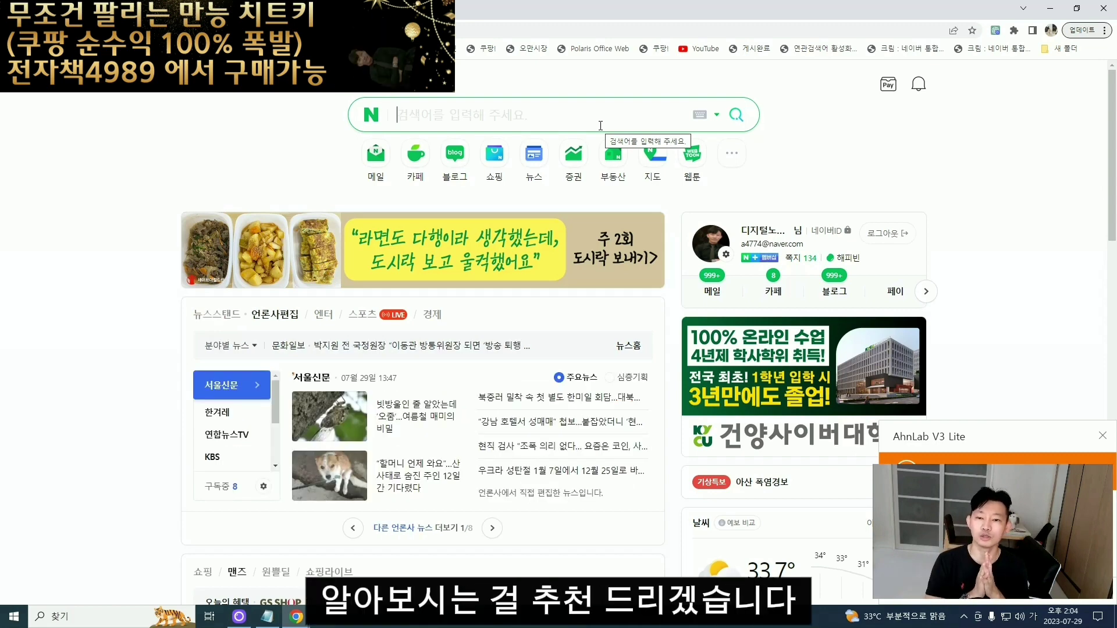
- Search Naver for 구글애즈, open the Google Ads site and log in to the account
click(600, 126)
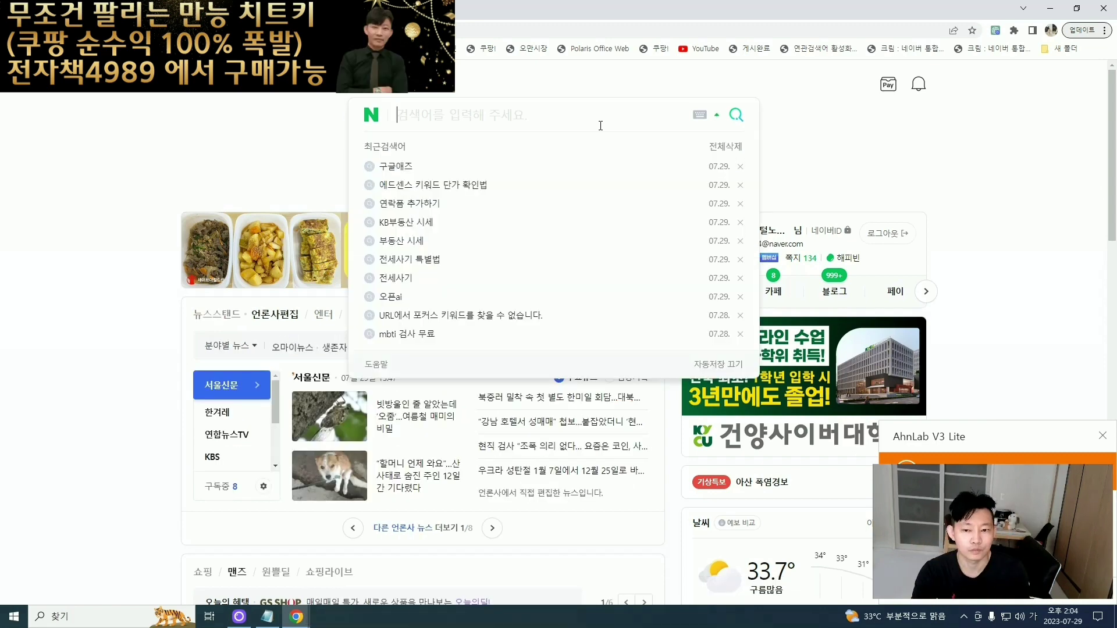
text(구글애즈)
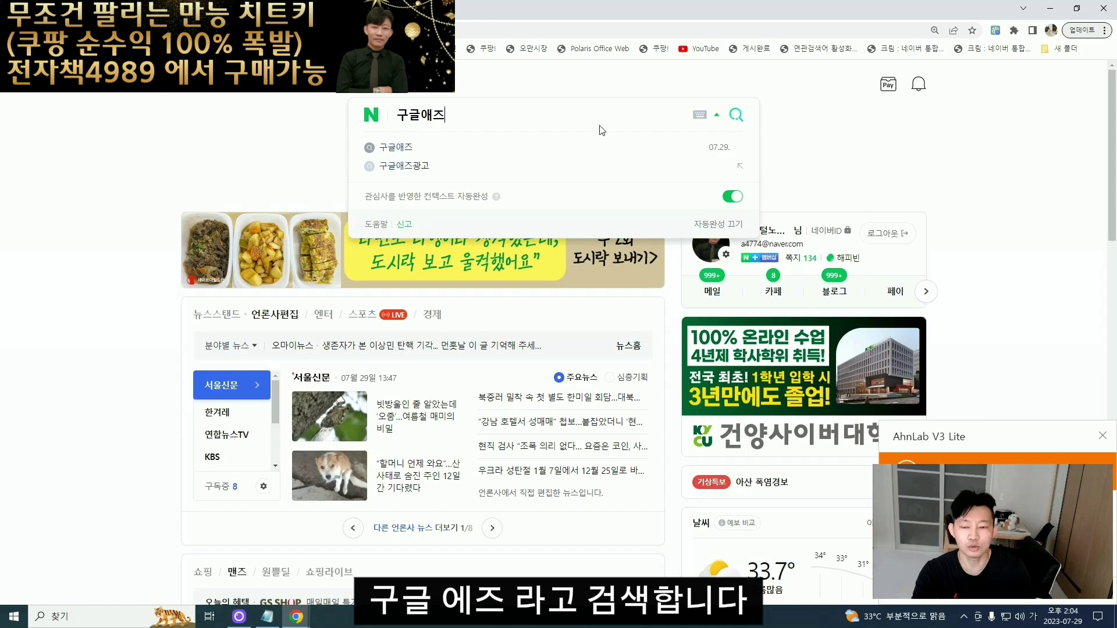
key(Return)
click(424, 222)
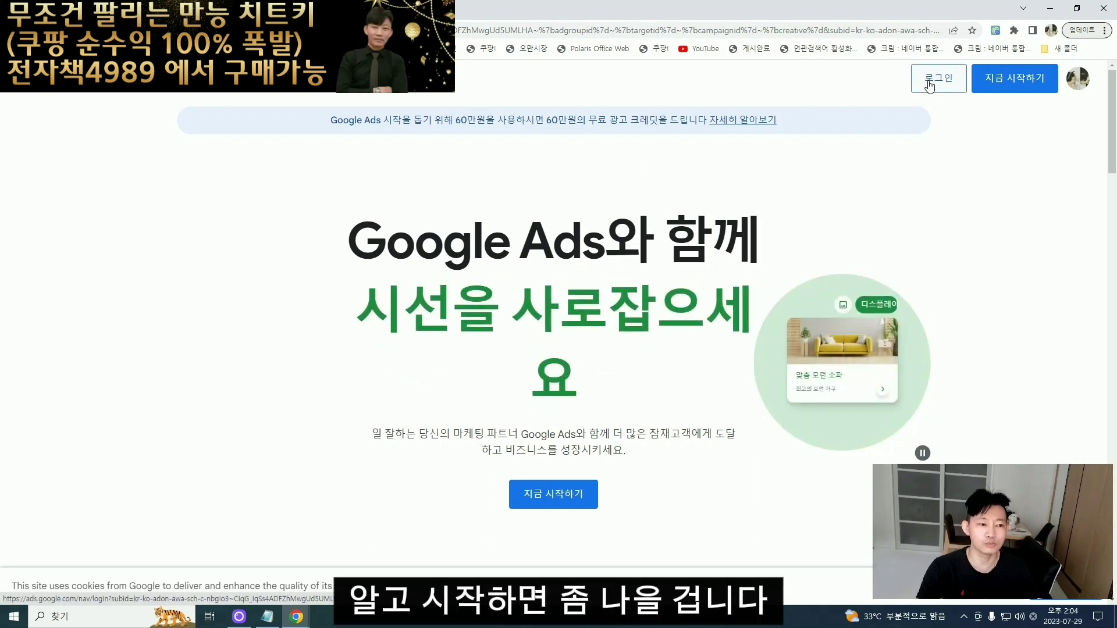
click(929, 85)
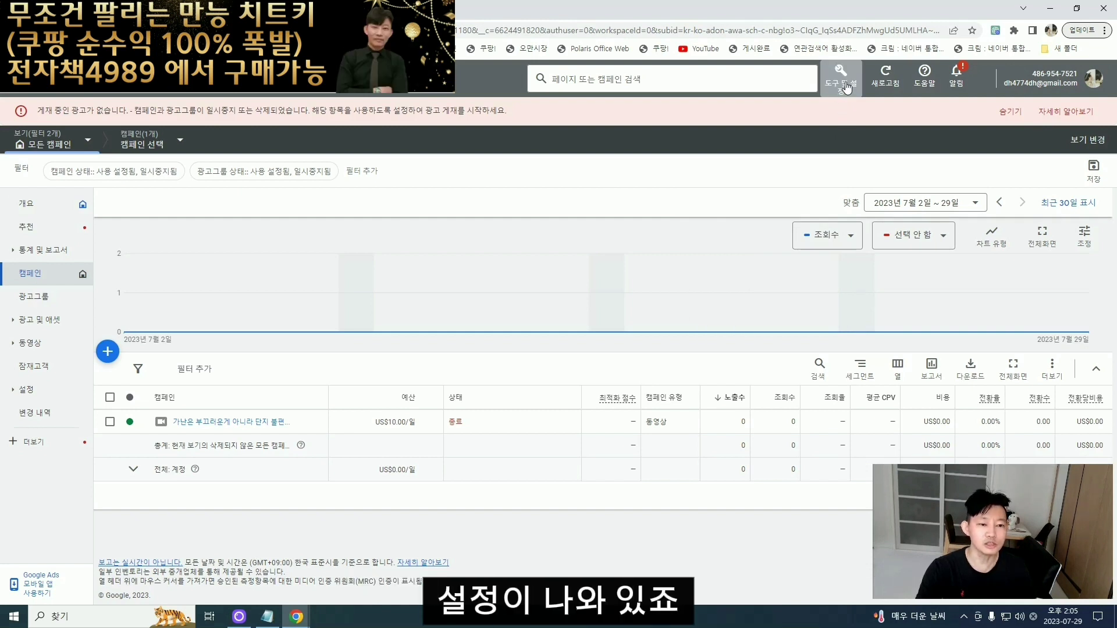
- Open the Keyword Planner in Google Ads and hide the notice about no running ads
click(844, 91)
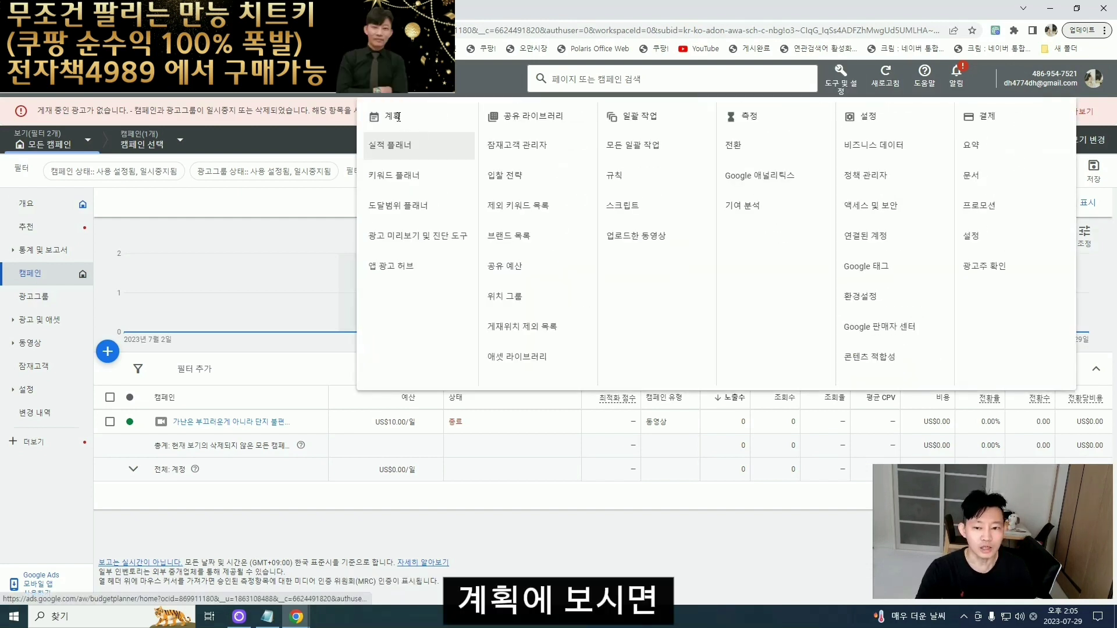
click(403, 178)
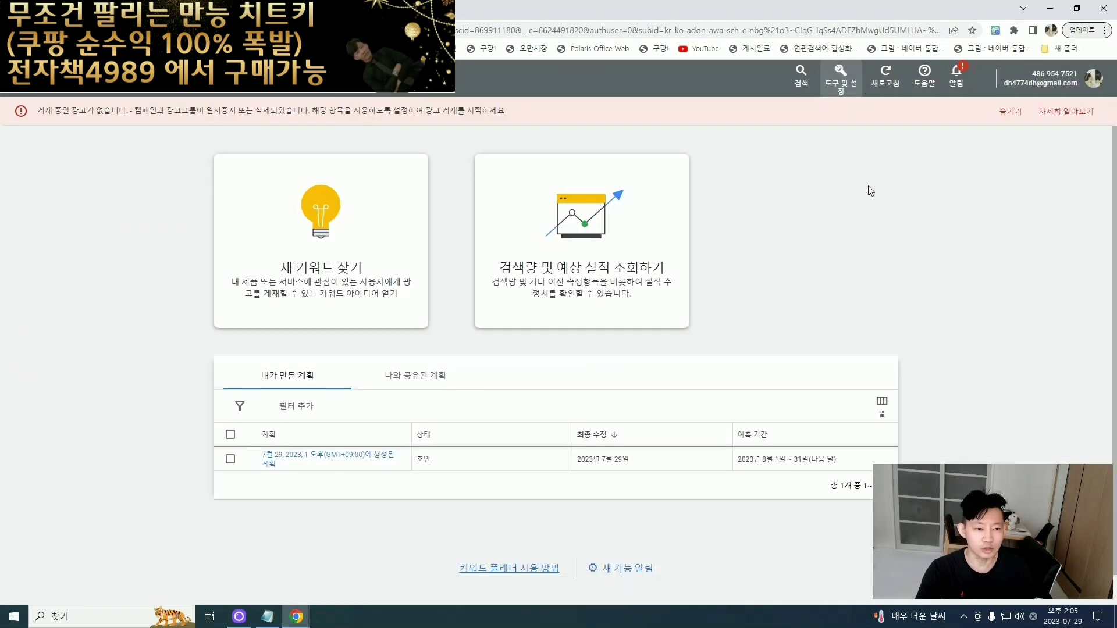
click(1017, 121)
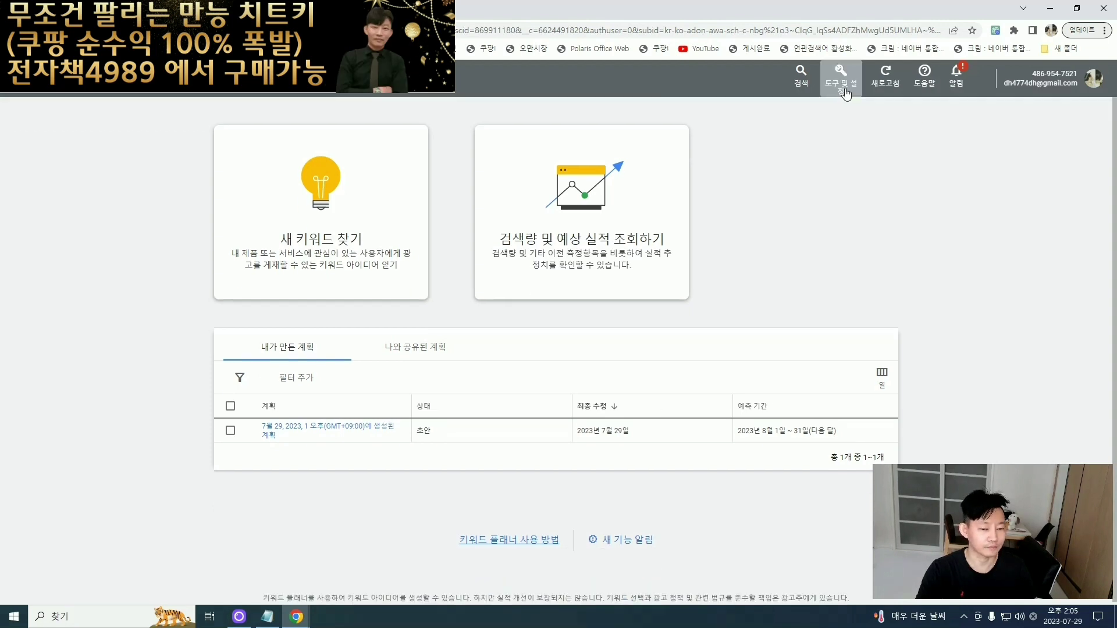
- Look up new keyword ideas for 금융 and examine the low and high top-of-page bid ranges, comparing them with those for 라면
click(325, 220)
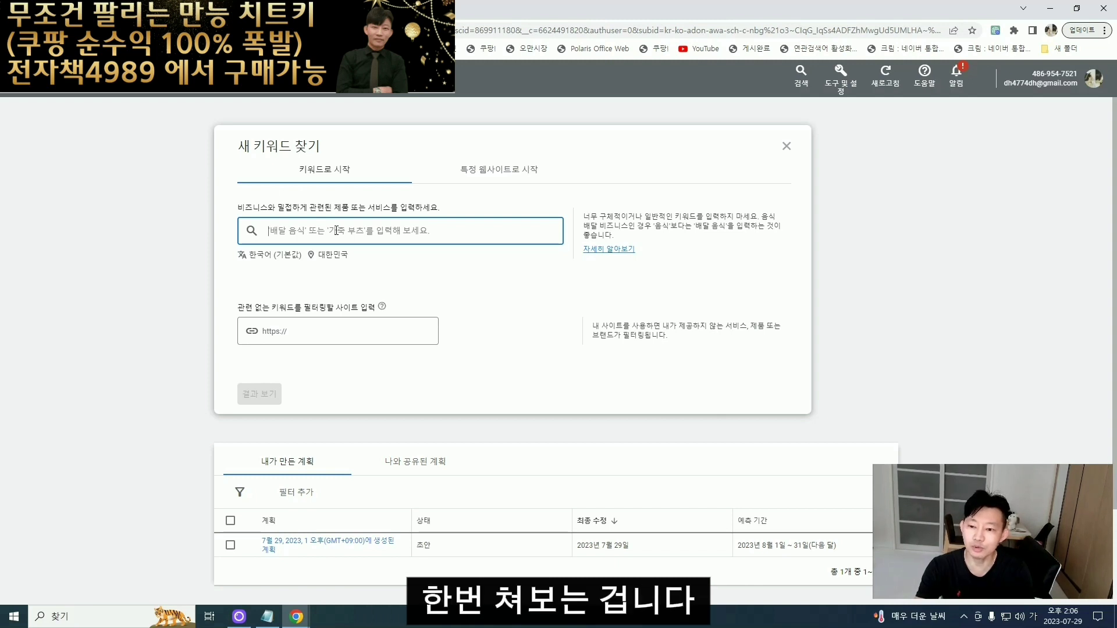
text(금융)
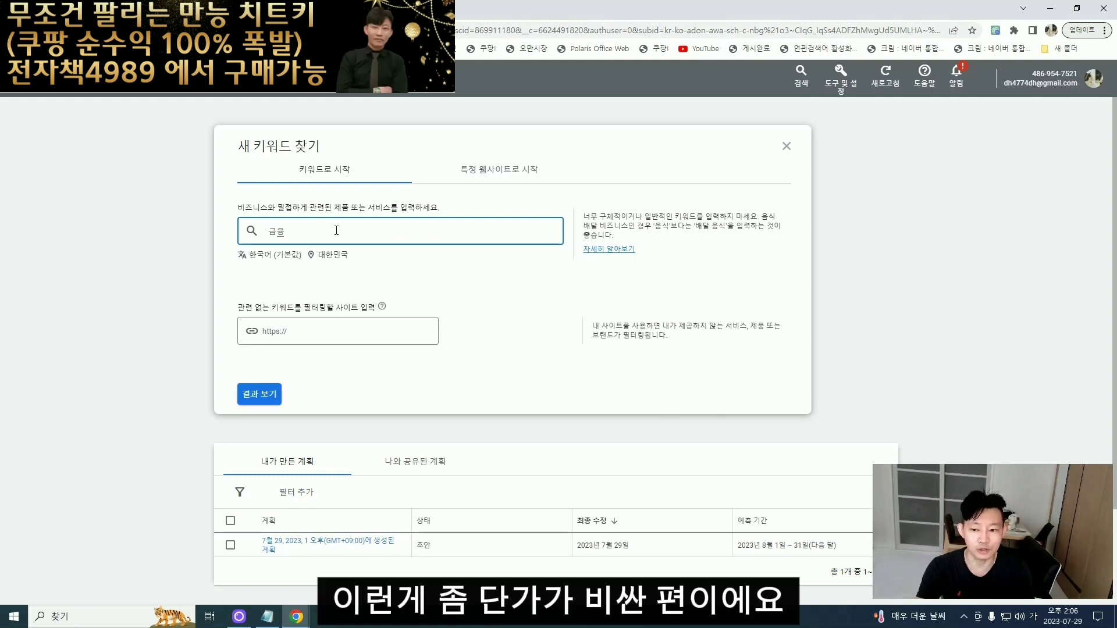
click(271, 402)
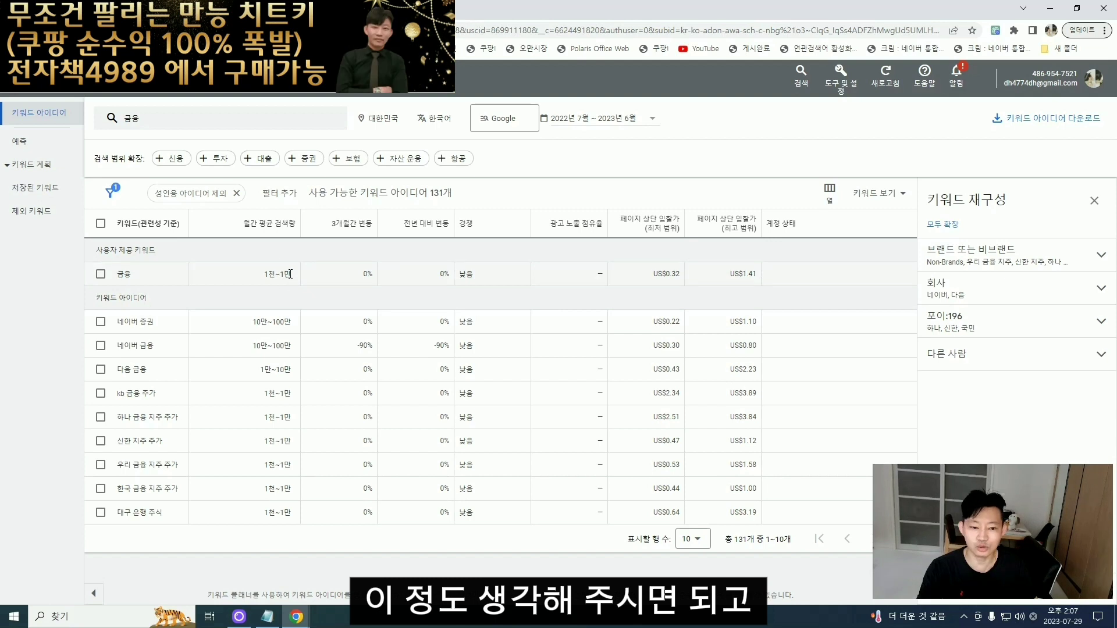
mouse_move(727, 226)
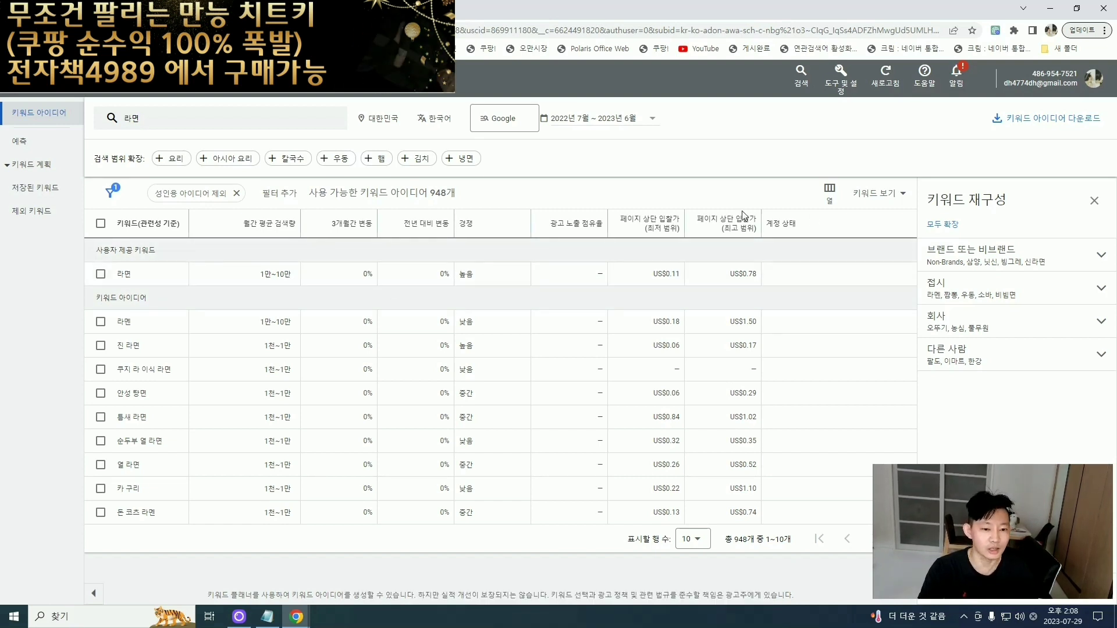
mouse_move(719, 228)
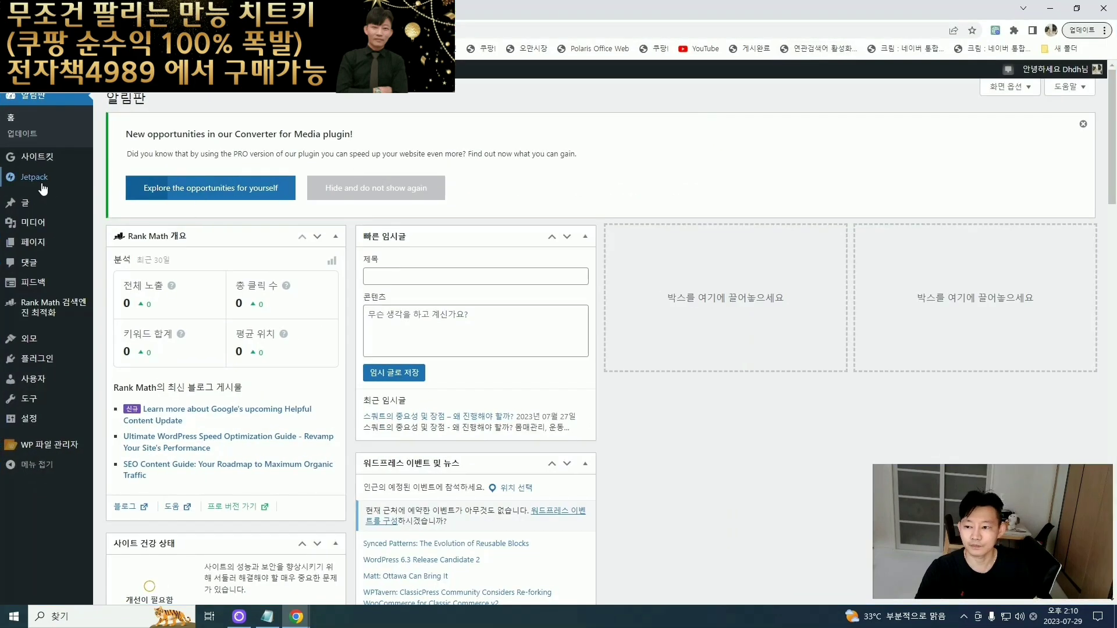
- Switch to the WordPress dashboard, start a new post from the list of all posts, and bring its Rank Math SEO score section into view
mouse_move(41, 207)
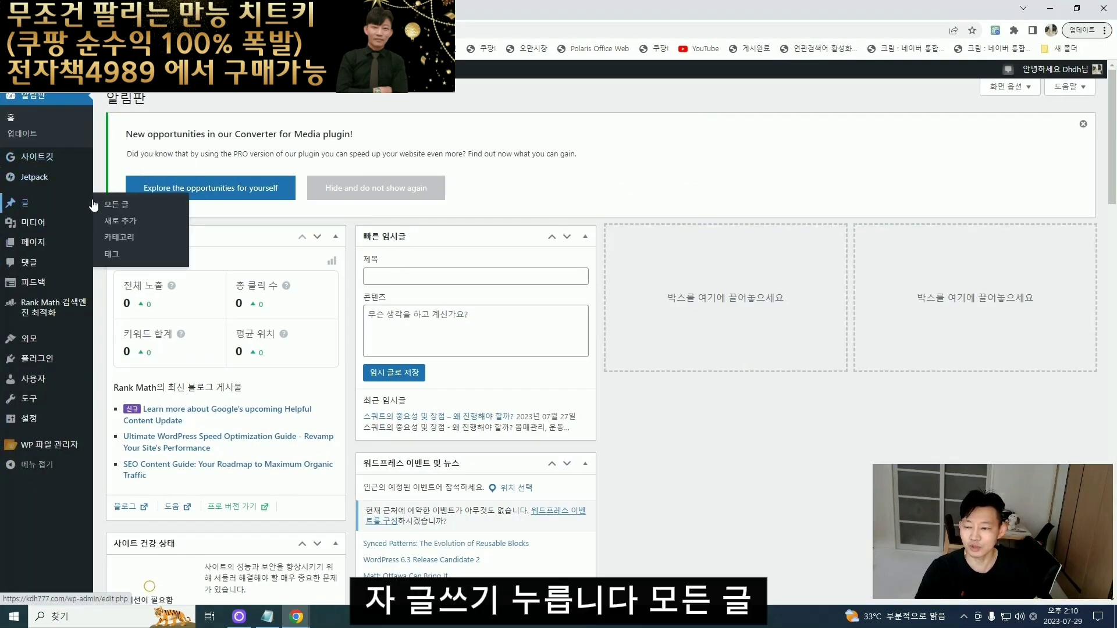
click(125, 205)
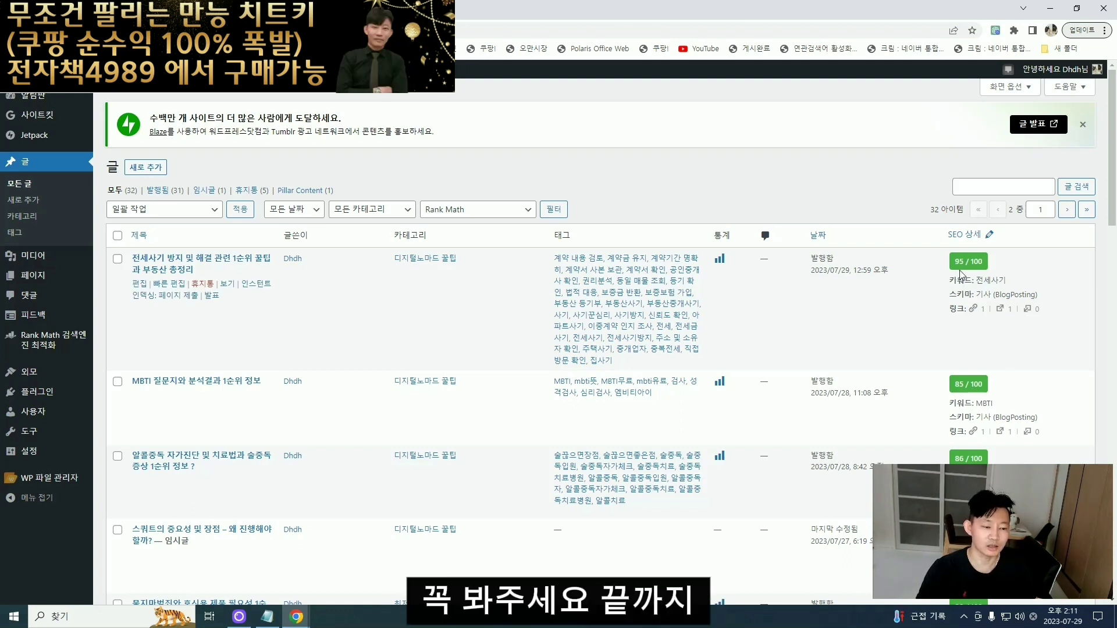
click(138, 169)
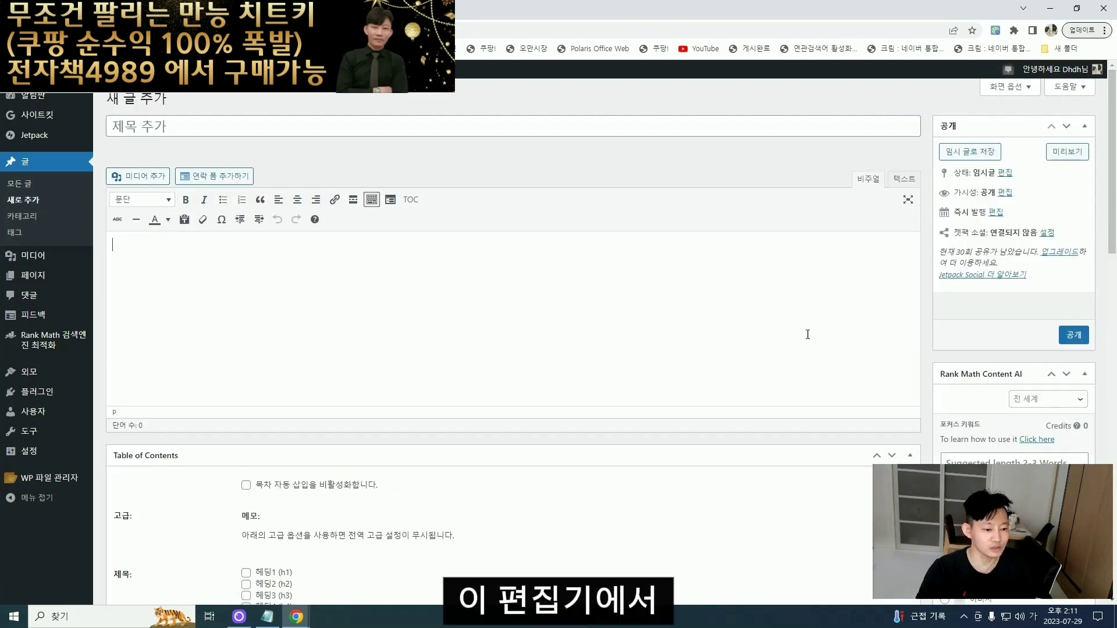
scroll(333, 429, down, 15)
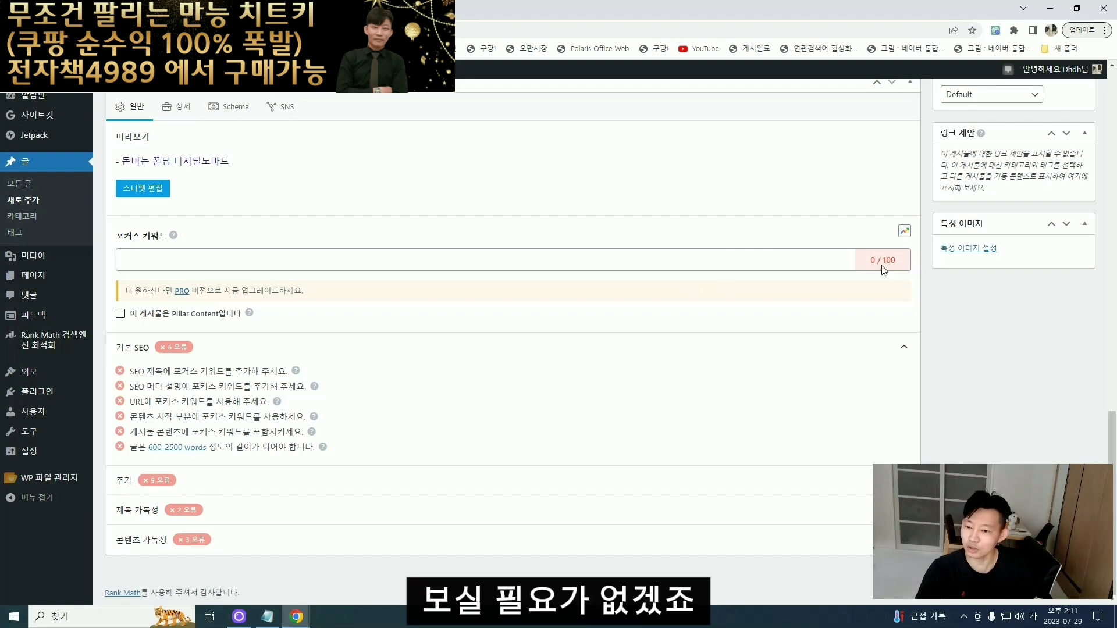
- Switch to wrtn in a separate browser window, open its chat and maximize the window
click(1075, 9)
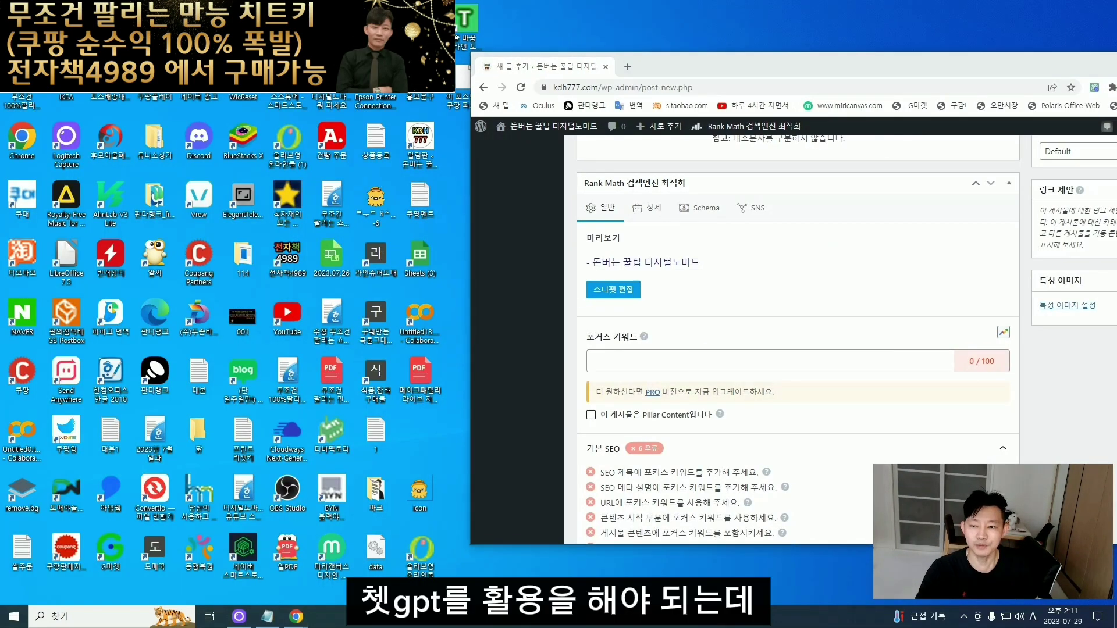
double_click(420, 29)
drag(809, 63, 536, 40)
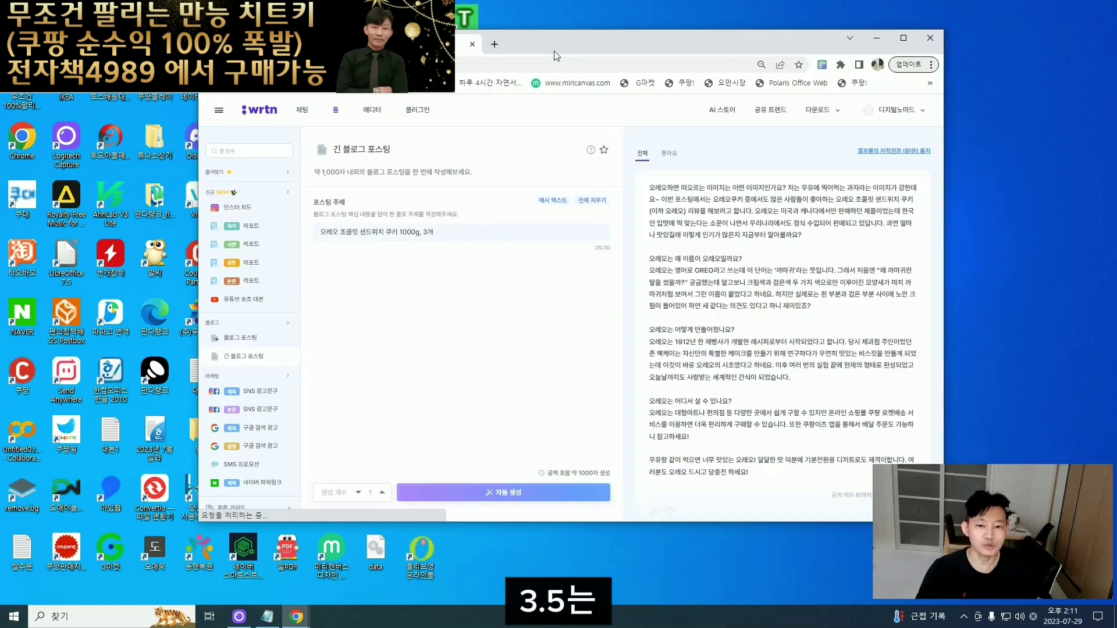
drag(699, 40, 726, 83)
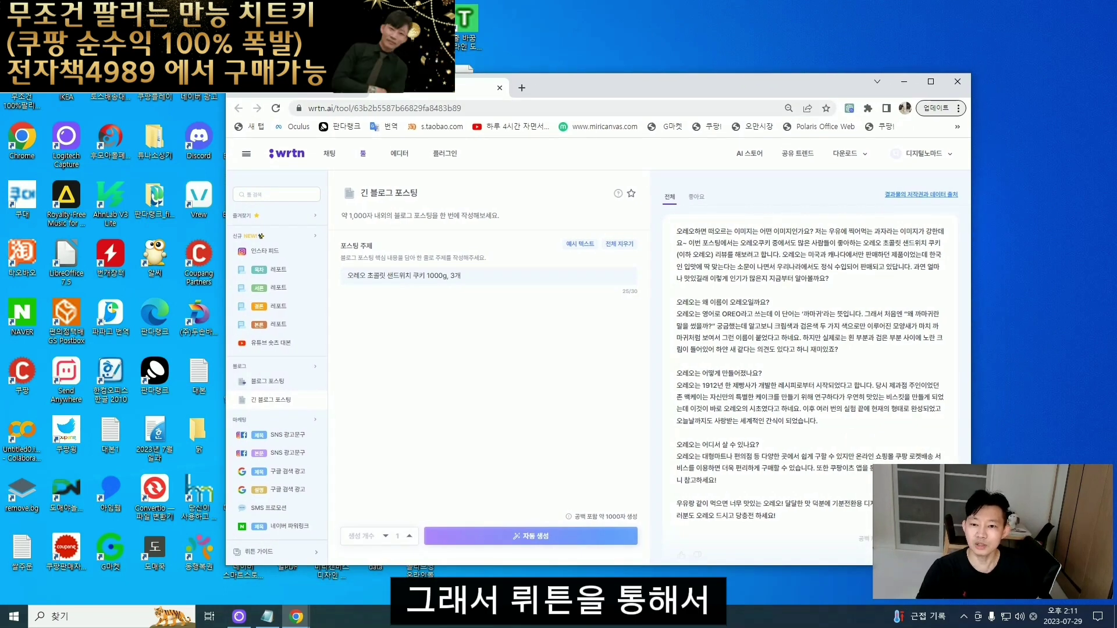
drag(550, 82, 551, 34)
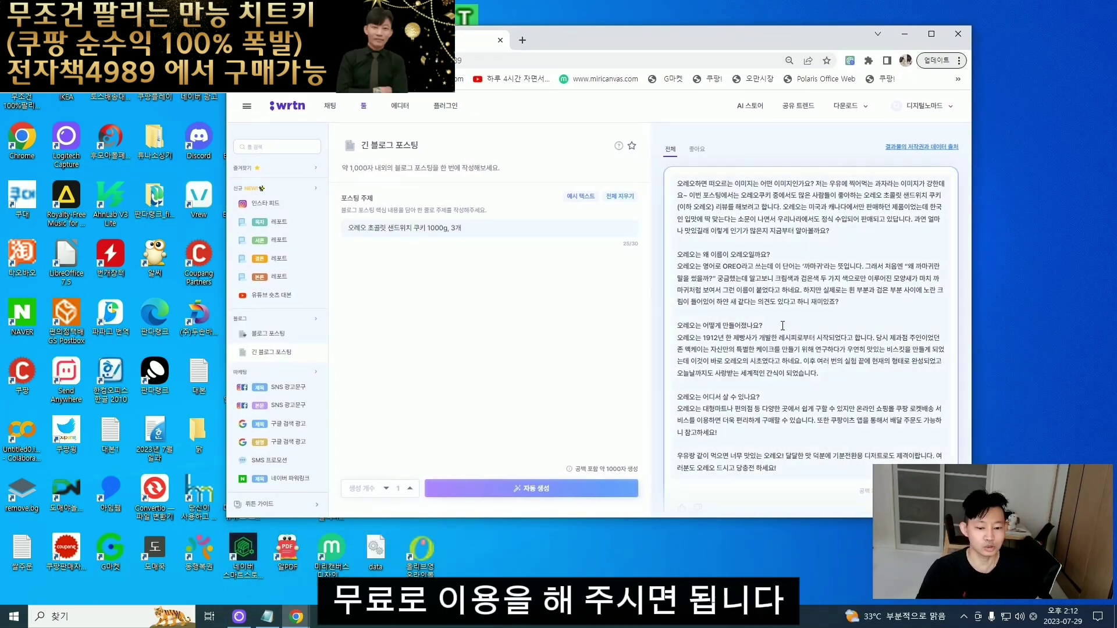
click(331, 108)
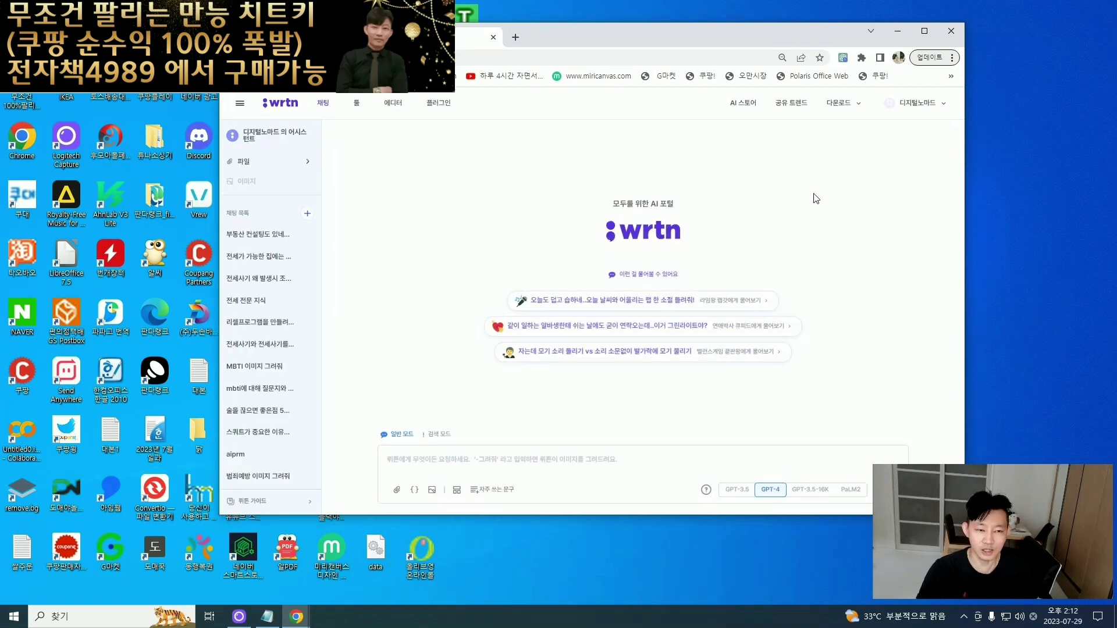
key(super+Up)
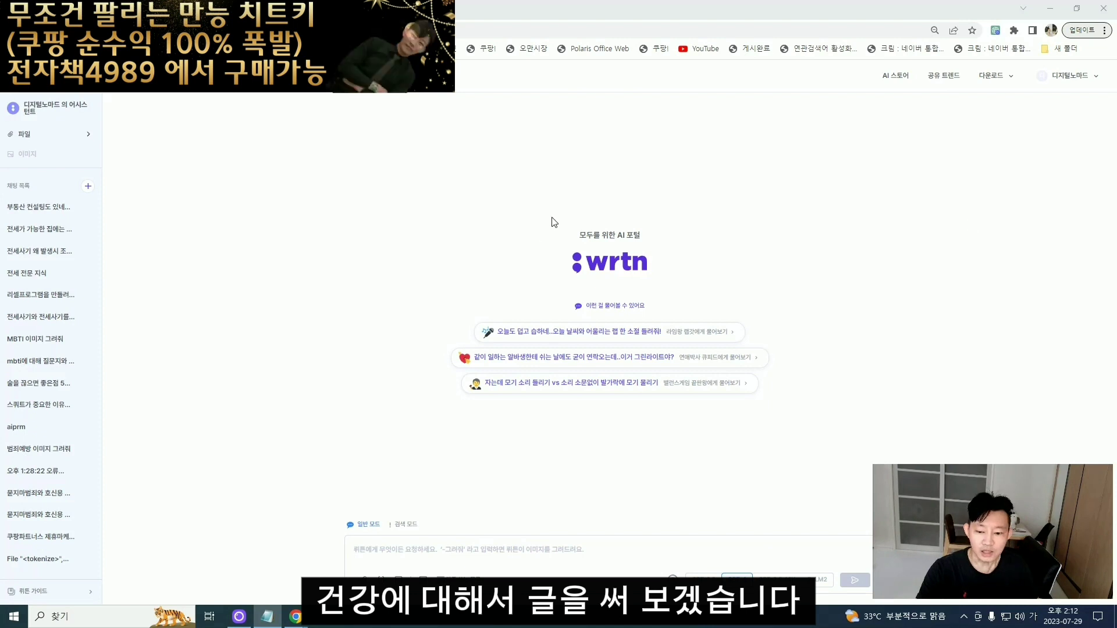
- Write the chat prompt "워드프레스에 글을 쓸려고 한다 건강에 대해 쓸건데 10가지만 제목을 추천해줘"
click(435, 553)
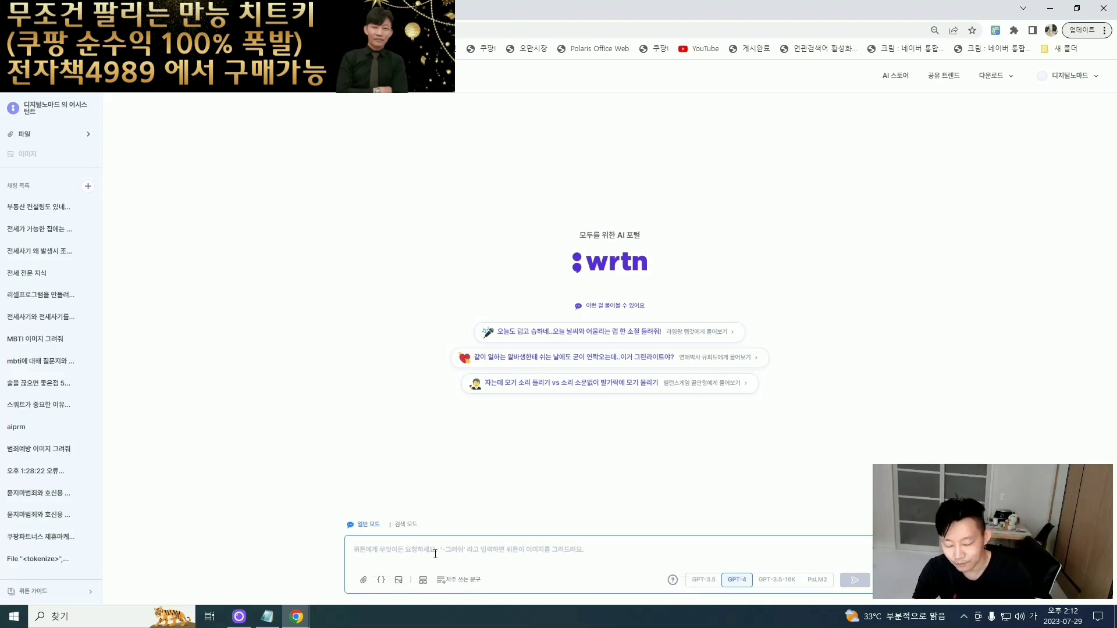
text(워드프레스에 글을)
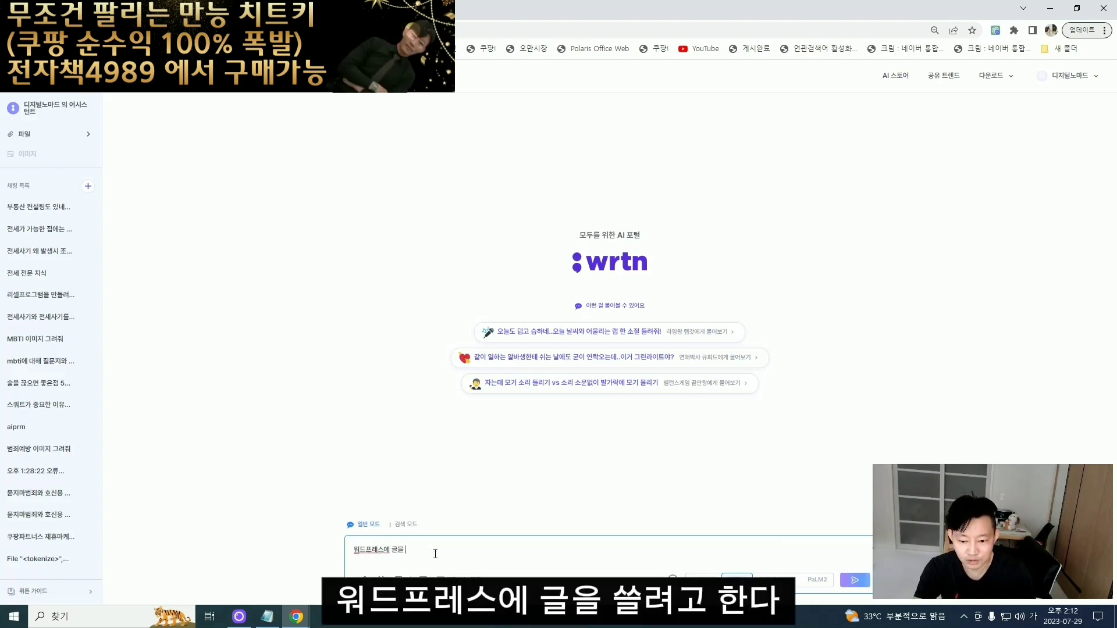
text( 쓸려고 한다 ㄱ)
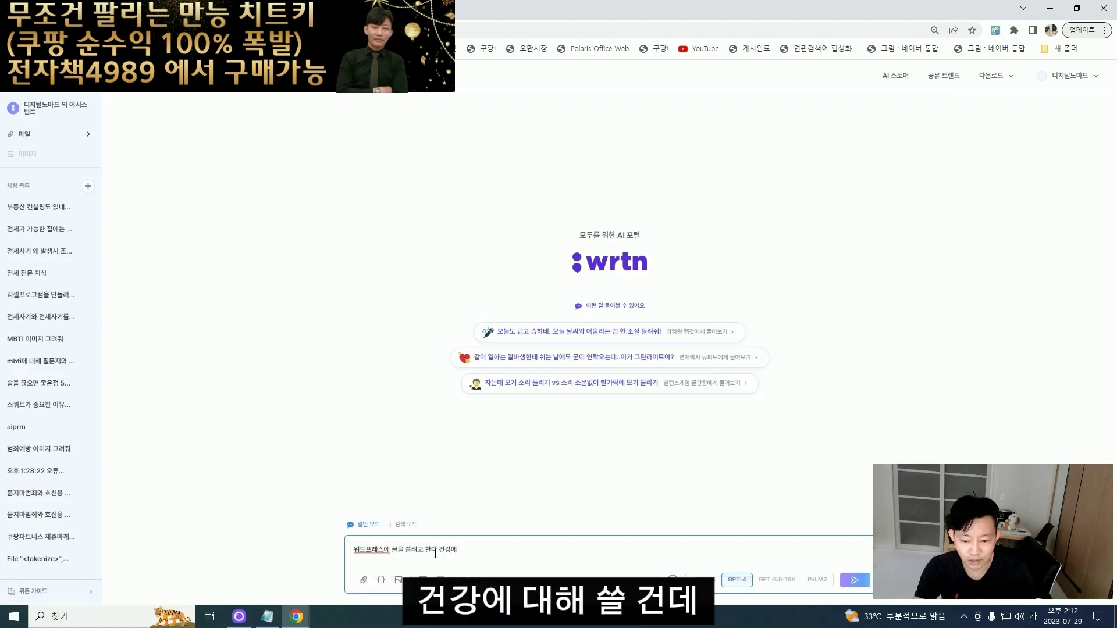
text(강에 대해 쓸건데 10가지만 제모)
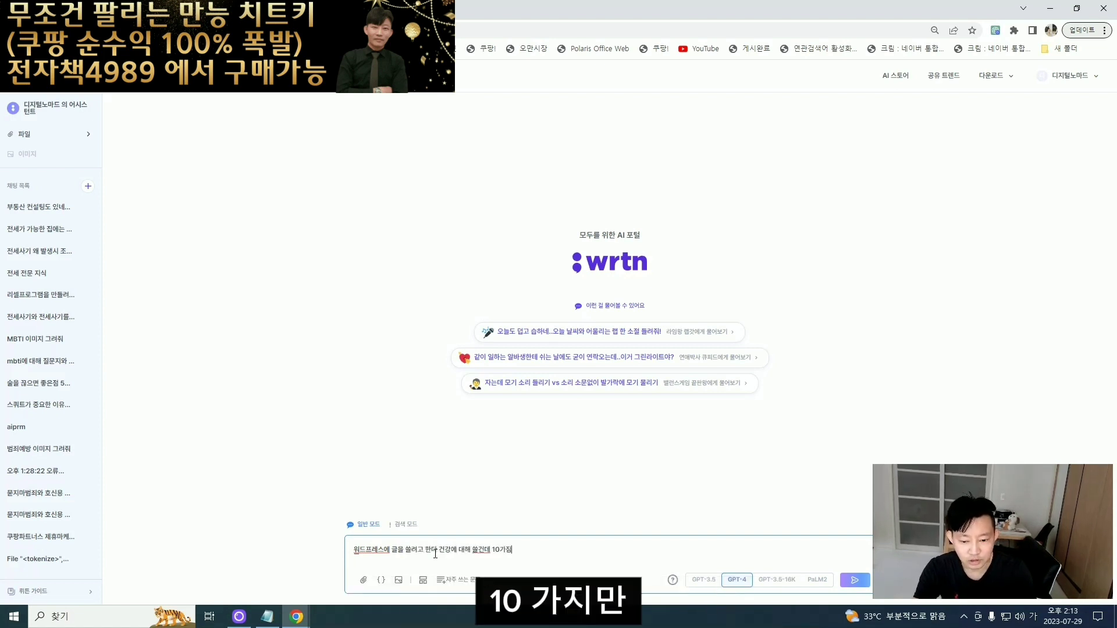
text(ㄱ을 추천해줘)
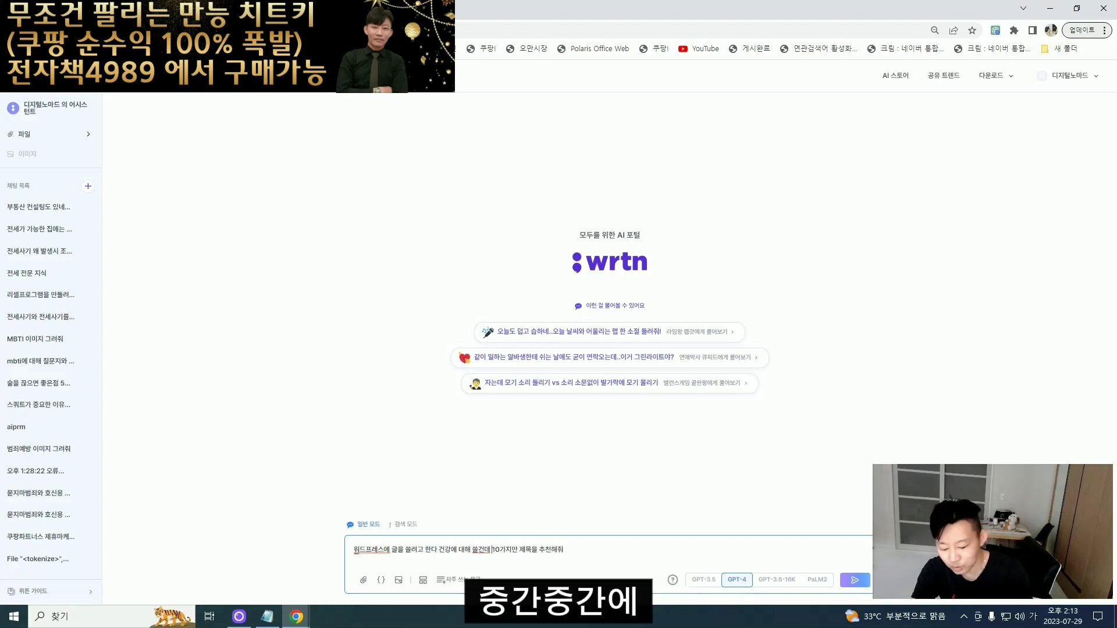
- Insert "상위노출 잘될 수 있게 seo에 맞게 쓸려고한다" before "10가지만" in the prompt and send it with GPT-4
click(491, 550)
text(상위노출 제)
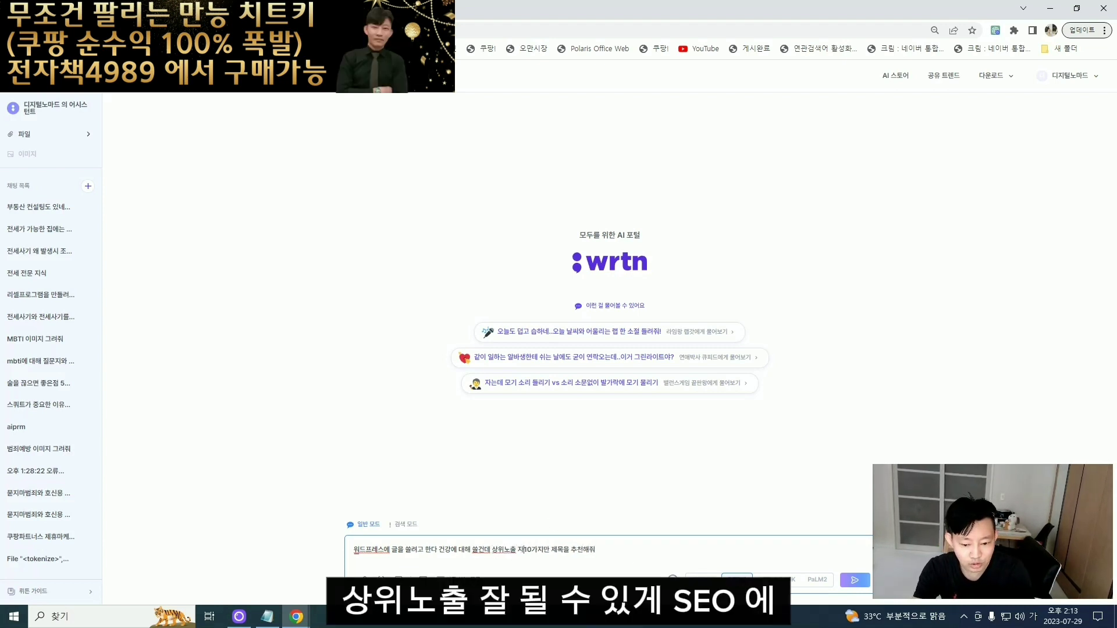
text(될 수 있게 seo)
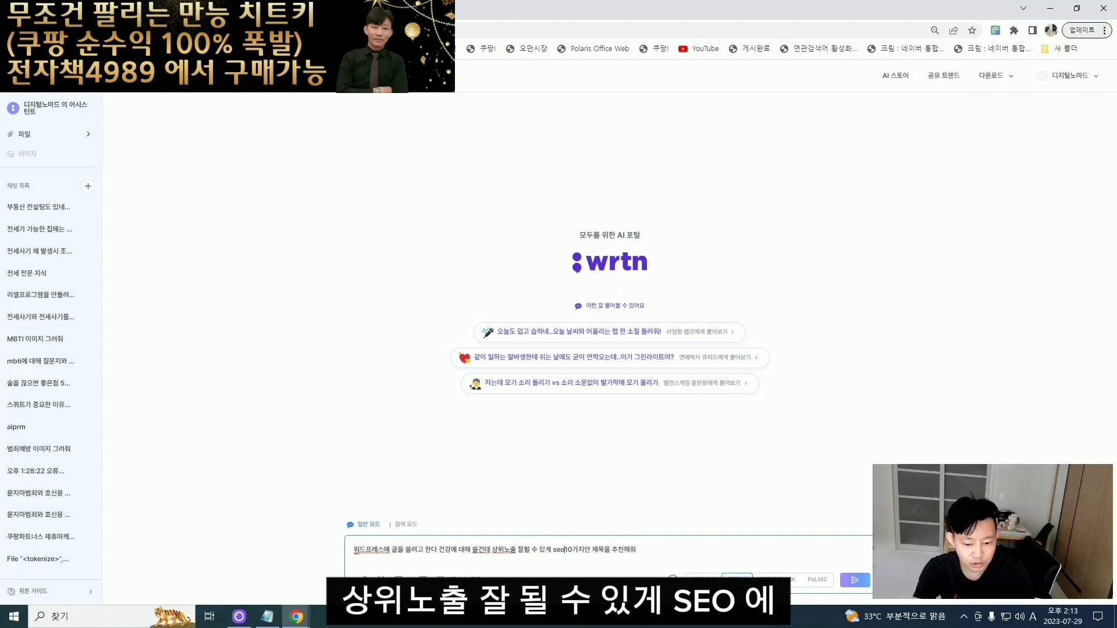
text(에 맞게 쓸려고)
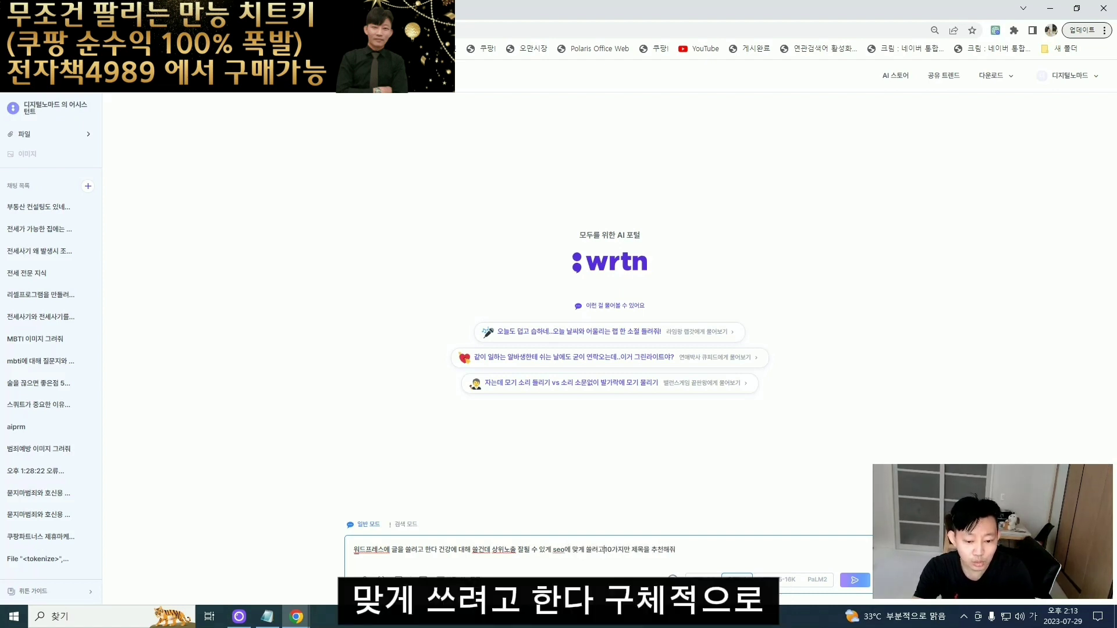
text(한다)
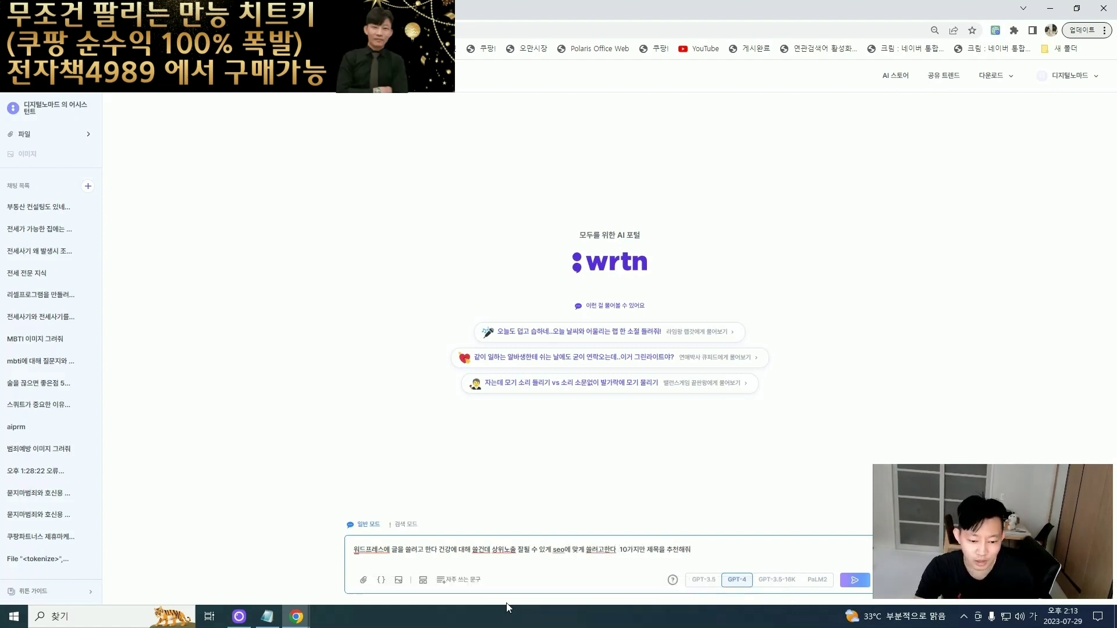
click(842, 582)
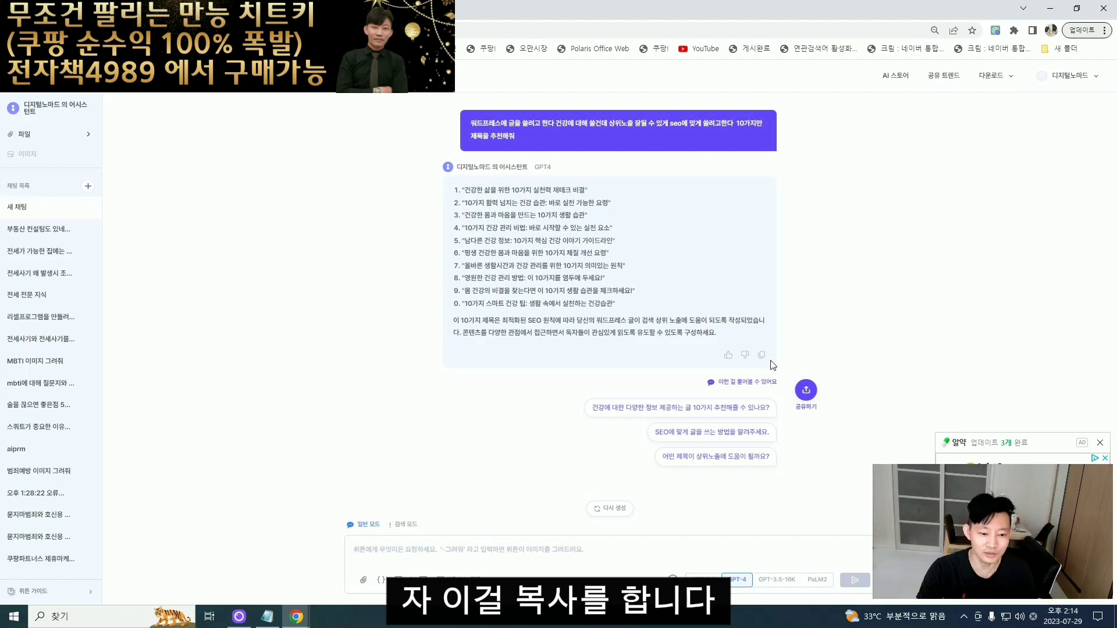
- Copy the chat reply with the ten suggested titles and launch Notepad (메모장)
click(763, 357)
click(82, 615)
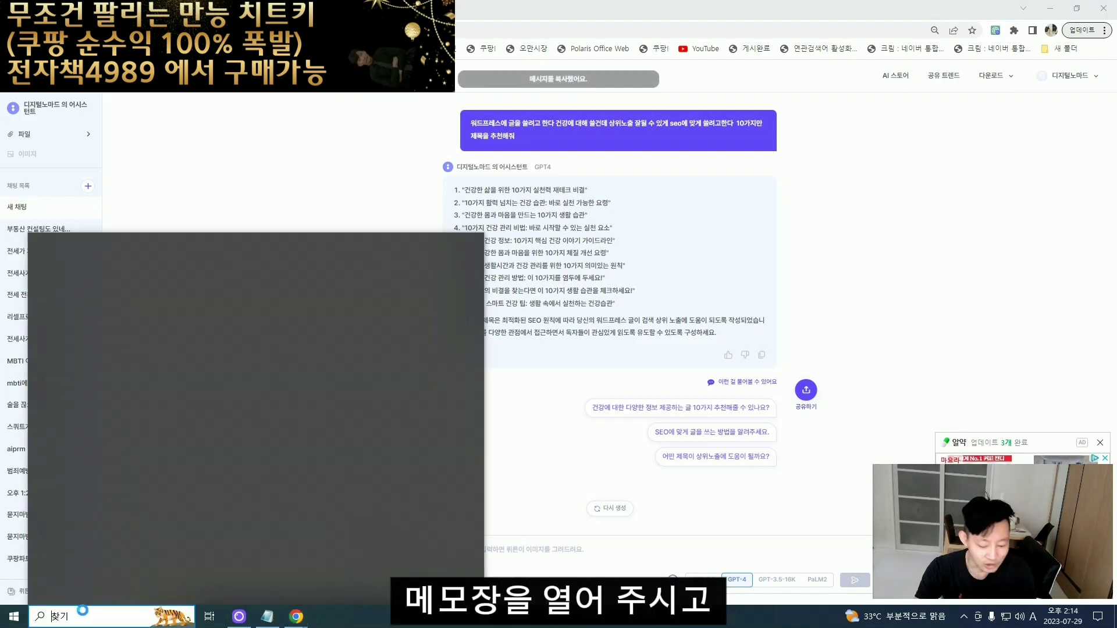
text(apah)
key(BackSpace)
key(BackSpace)
key(BackSpace)
key(BackSpace)
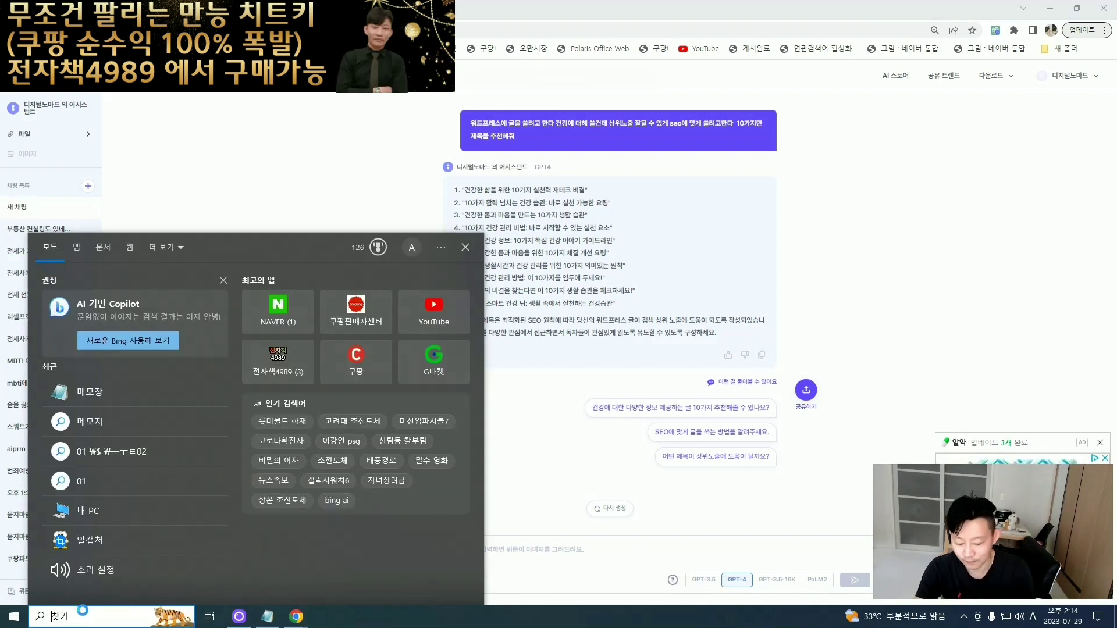
text(메모장)
key(Return)
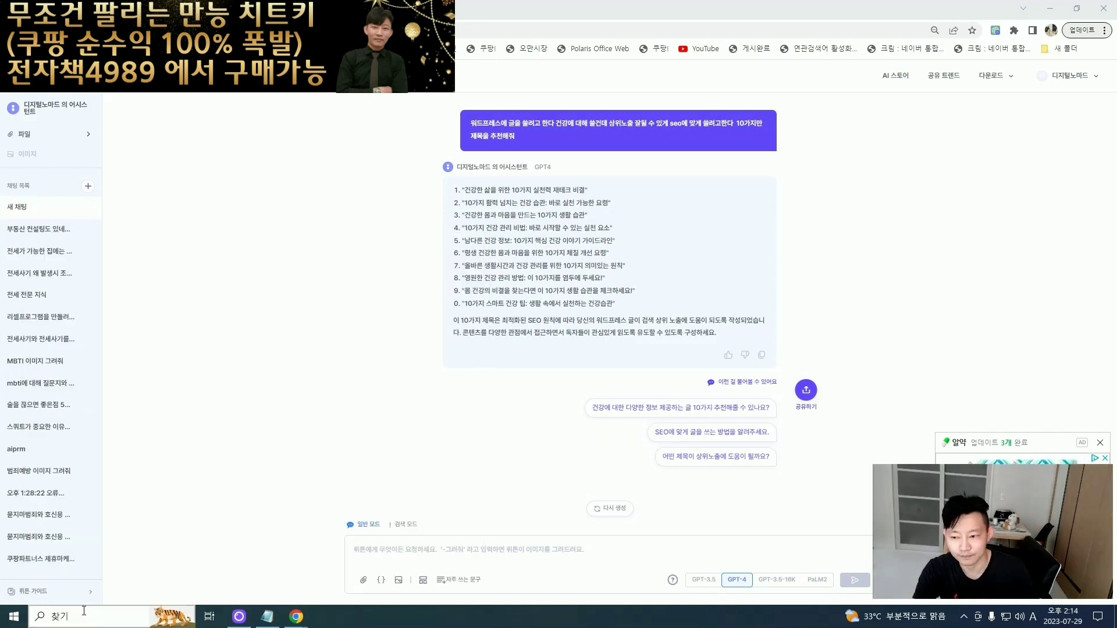
- Paste the copied reply into Notepad and delete the closing paragraph below the ten titles
key(ctrl+v)
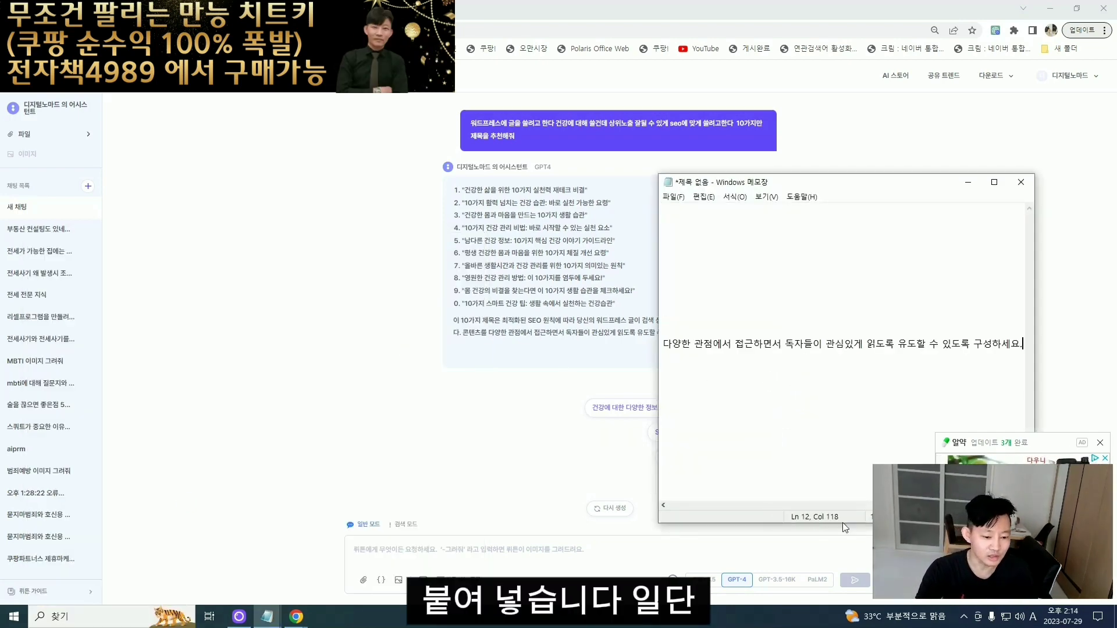
drag(908, 505, 698, 505)
drag(663, 345, 935, 347)
click(871, 352)
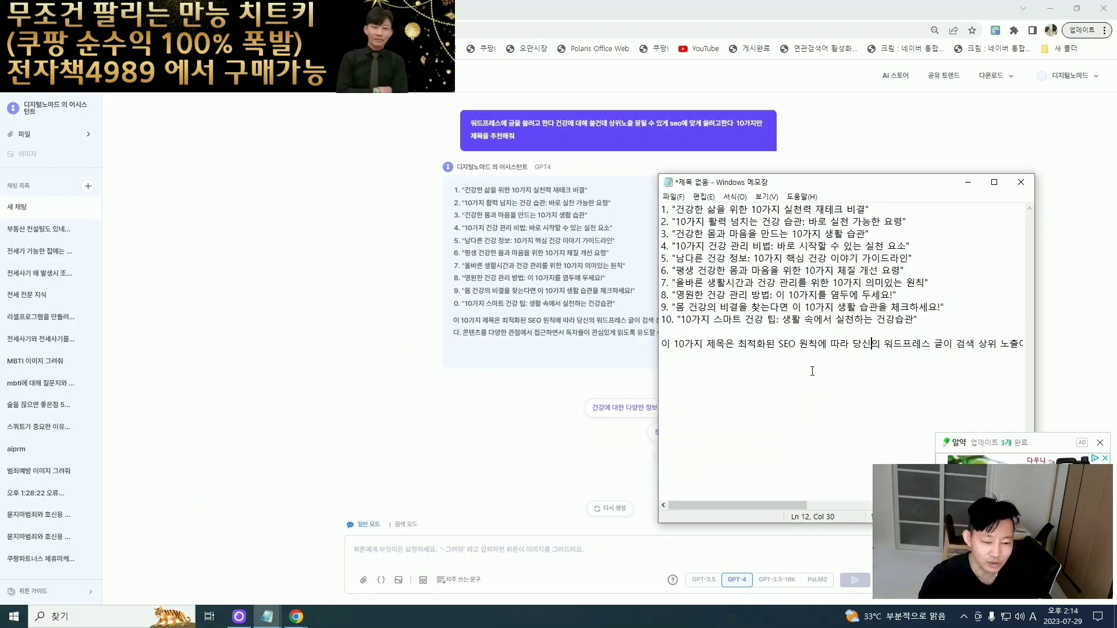
drag(662, 343, 1026, 345)
key(BackSpace)
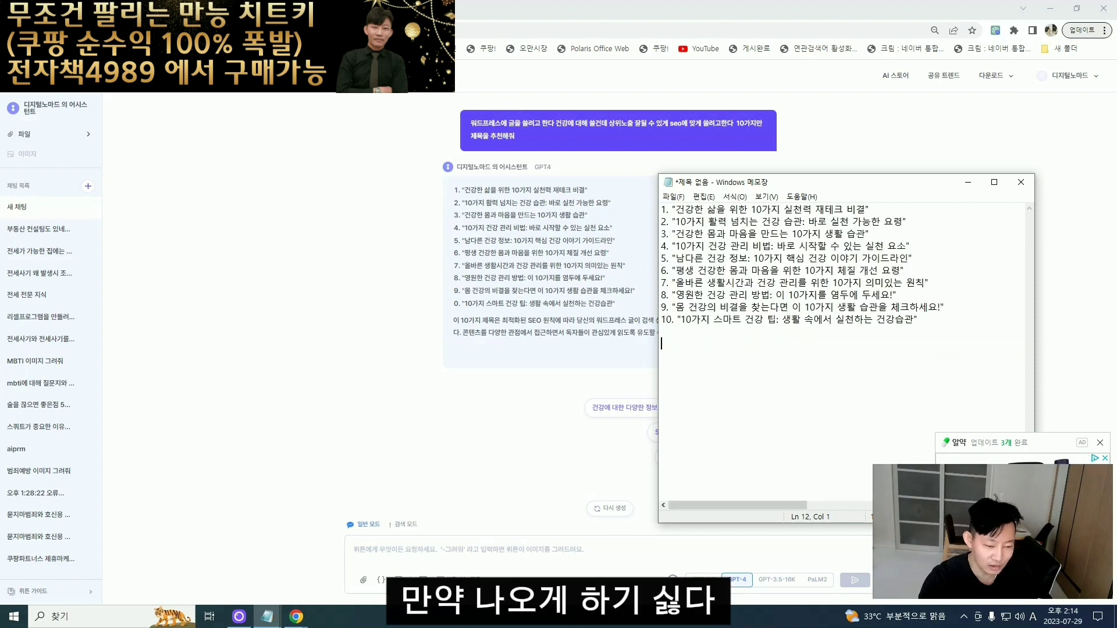
- Copy the ten titles from the chat reply by selecting them, replace all Notepad text with them and add a blank line above the first
click(620, 307)
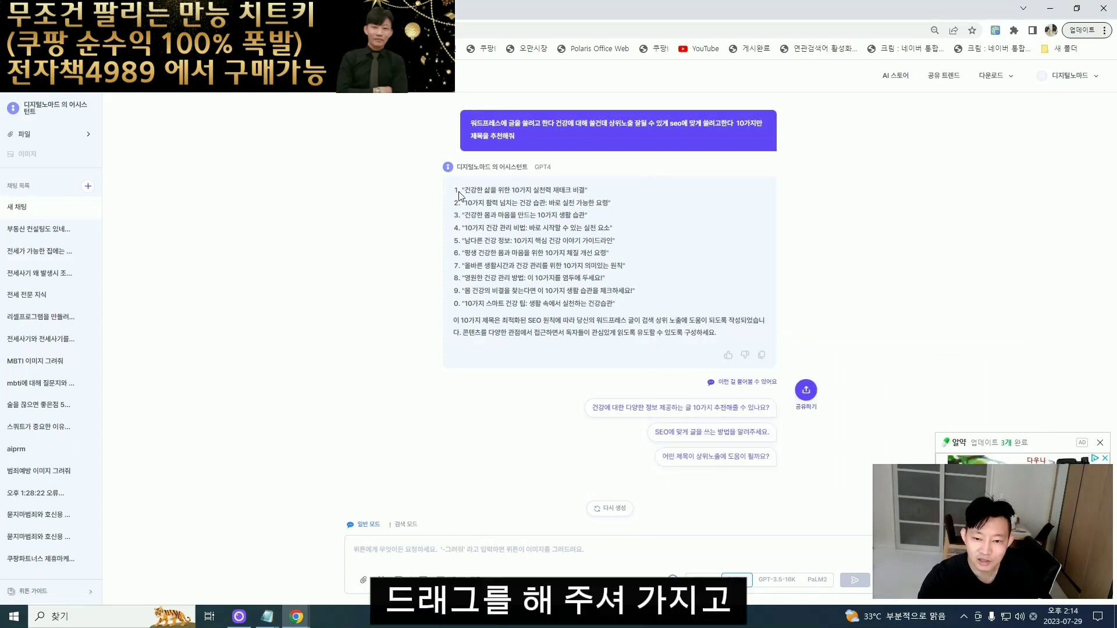
drag(456, 192, 568, 225)
drag(393, 182, 618, 307)
key(ctrl+c)
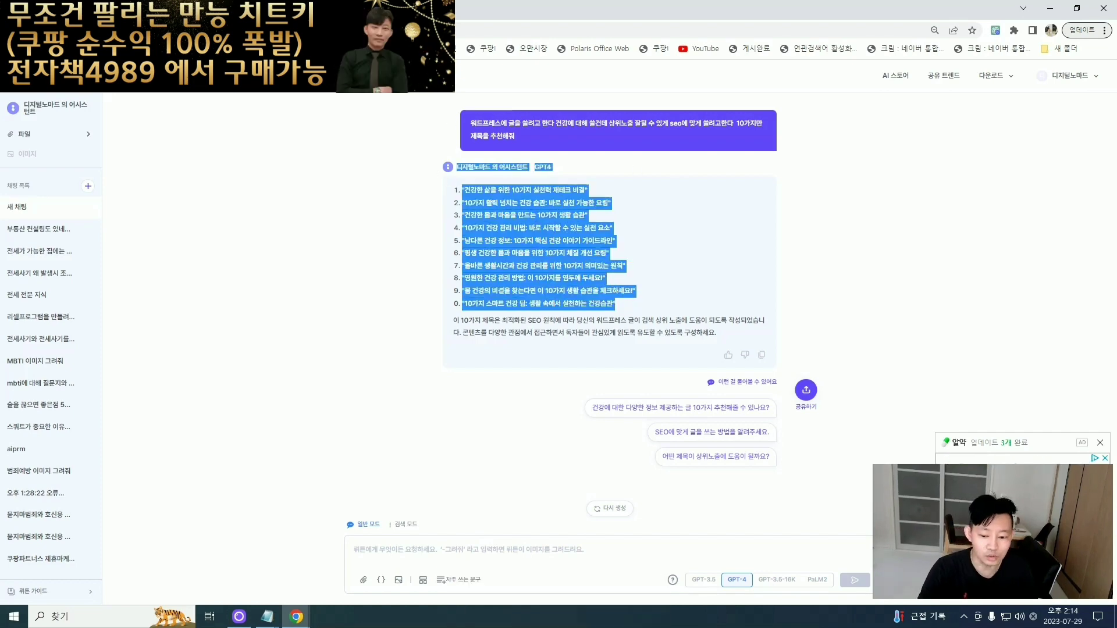
click(267, 616)
click(227, 556)
key(ctrl+v)
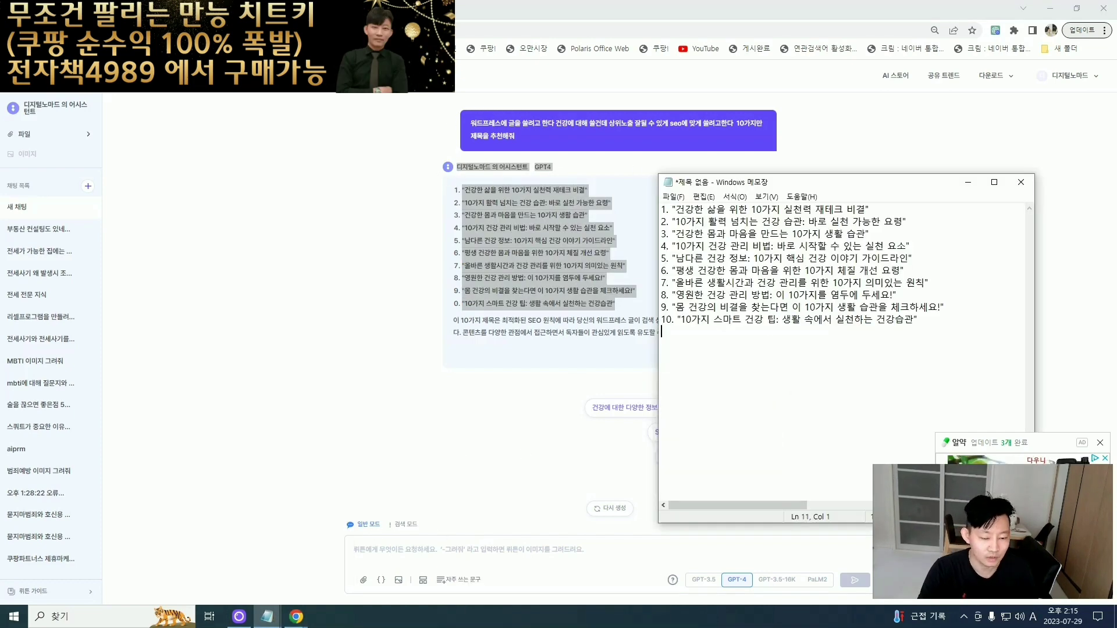
key(ctrl+a)
key(ctrl+v)
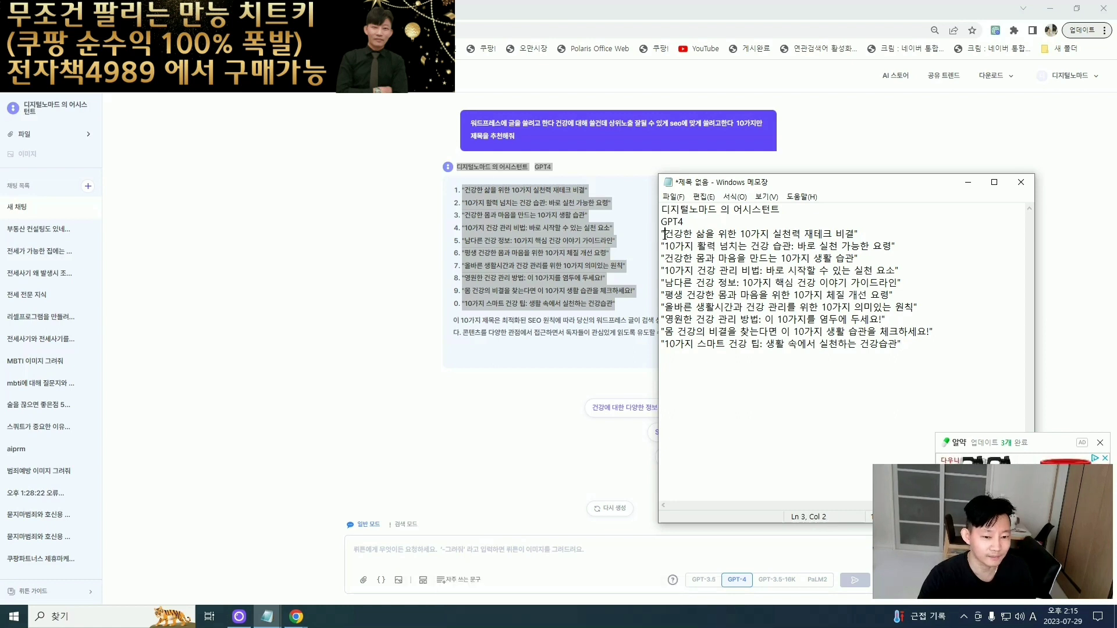
key(Return)
click(539, 392)
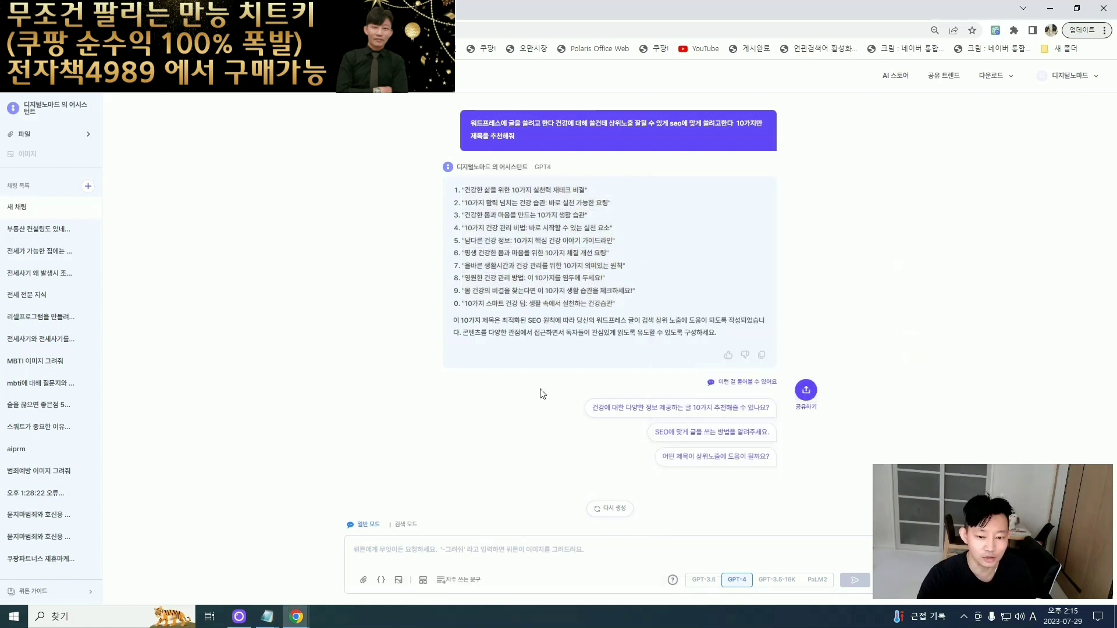
click(763, 356)
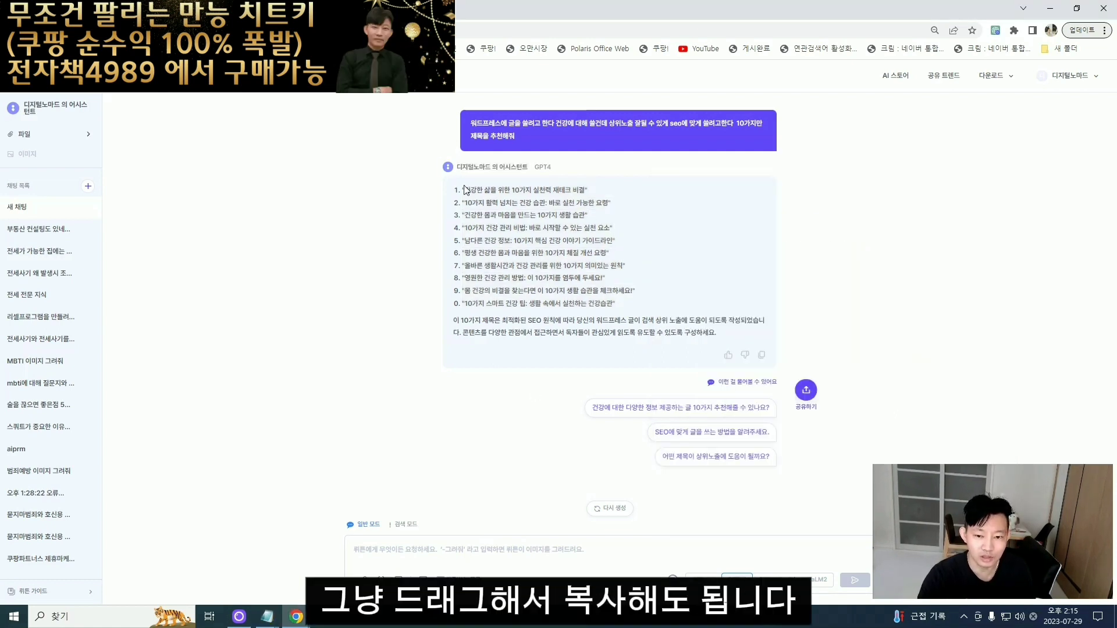
click(267, 616)
click(323, 569)
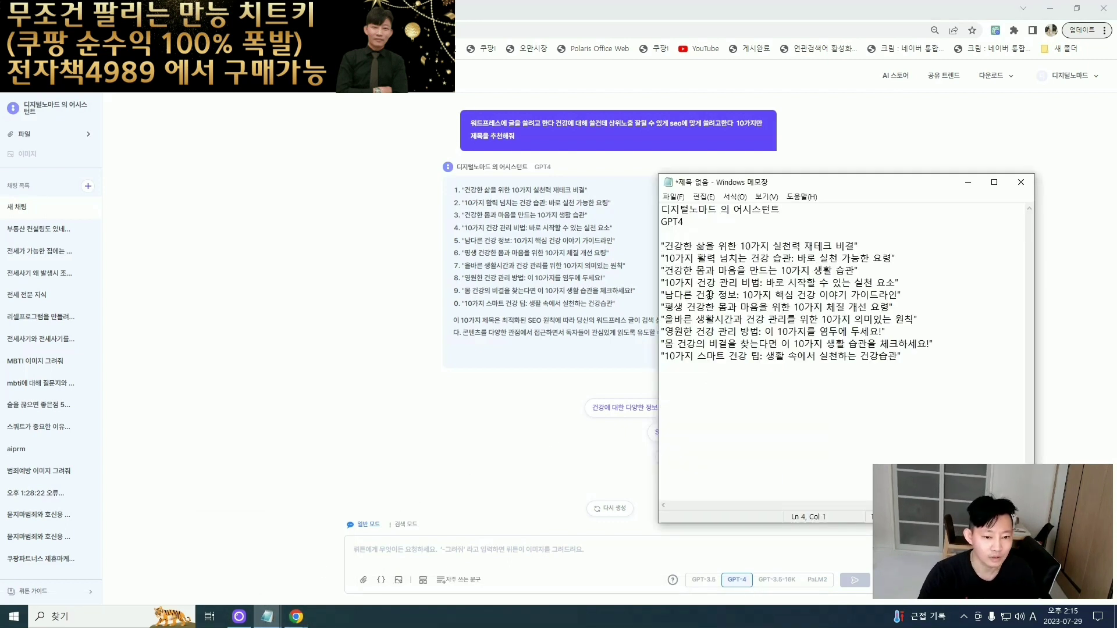
- Copy the title "건강한 삶을 위한 10가지 실천력 재테크 비결" from Notepad without its quotation marks and paste it into the wrtn chat prompt
click(665, 247)
drag(674, 247, 694, 246)
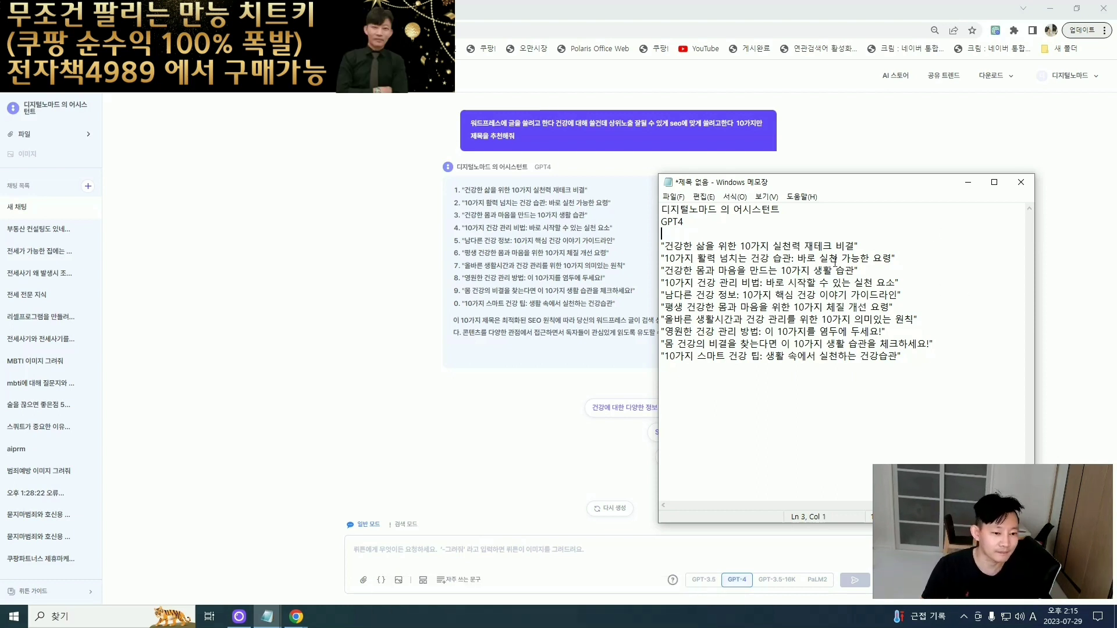
drag(665, 246, 854, 246)
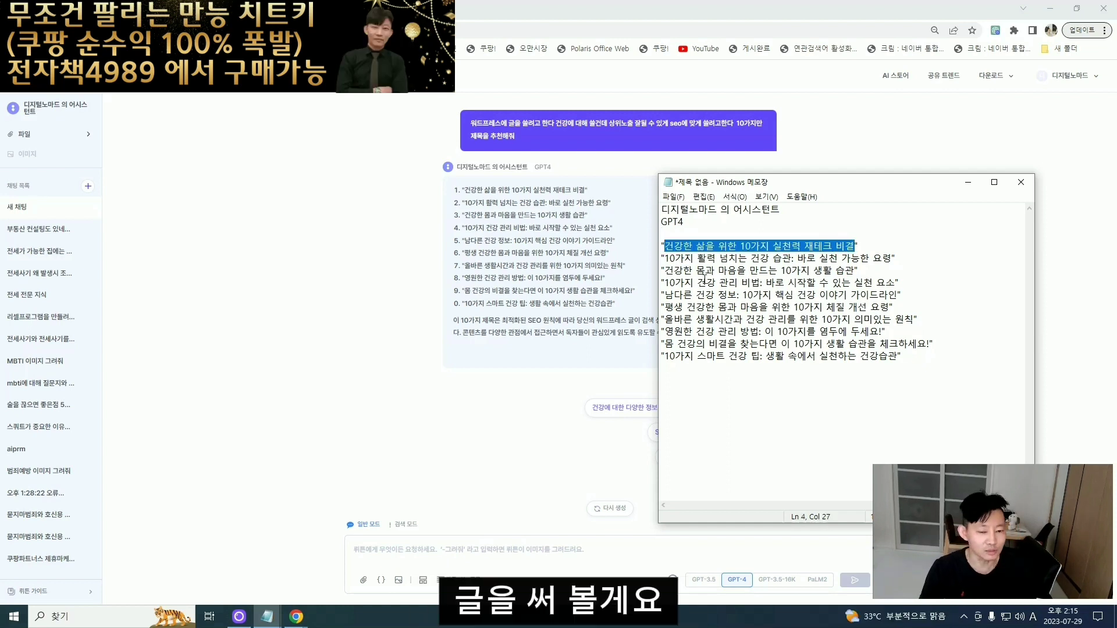
click(731, 247)
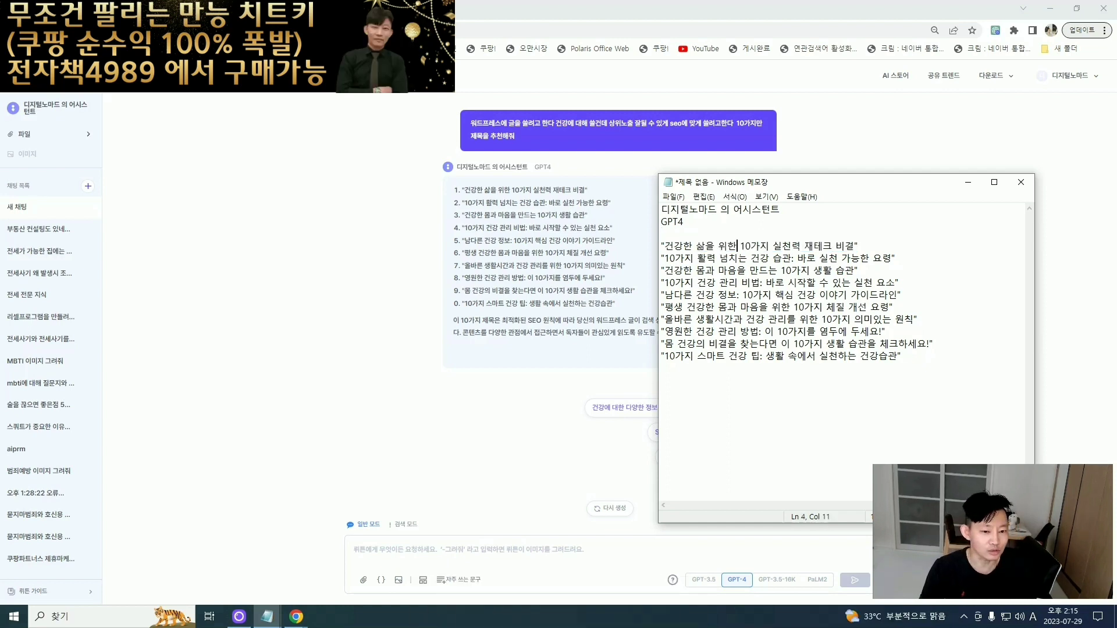
click(968, 182)
click(443, 556)
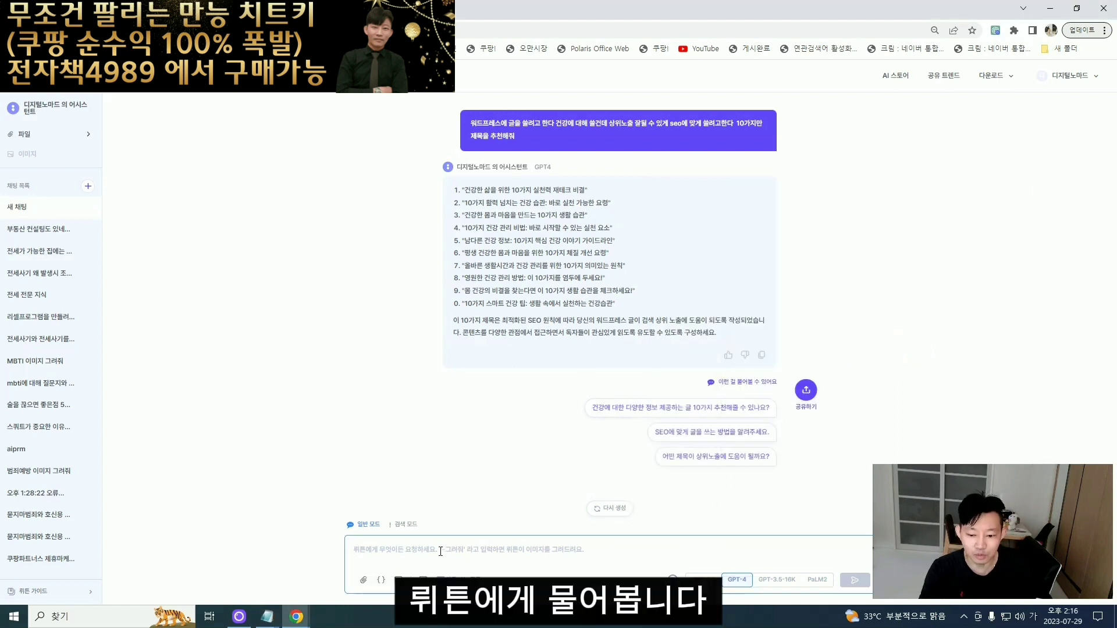
key(ctrl+v)
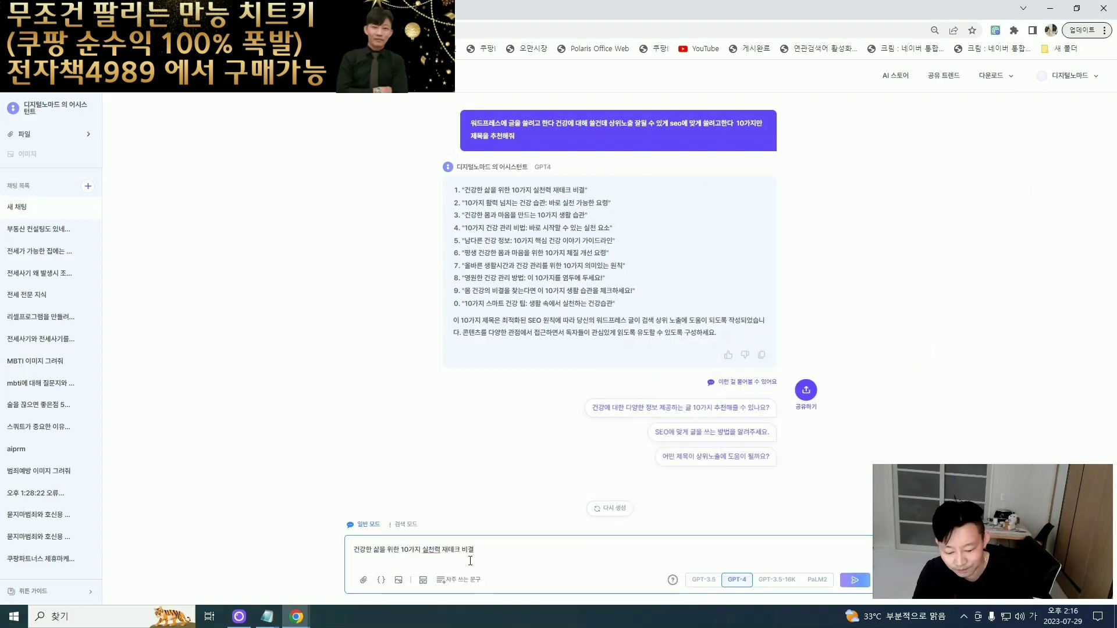
- Continue the prompt with "에 대해 글을 쓸려고 한다 seo에 맞게 작성하고 문단을 h1 h2 h3 나누어서 2000자이상으로 글을 작성해줘" and send it with GPT-4
text(에 대해 글)
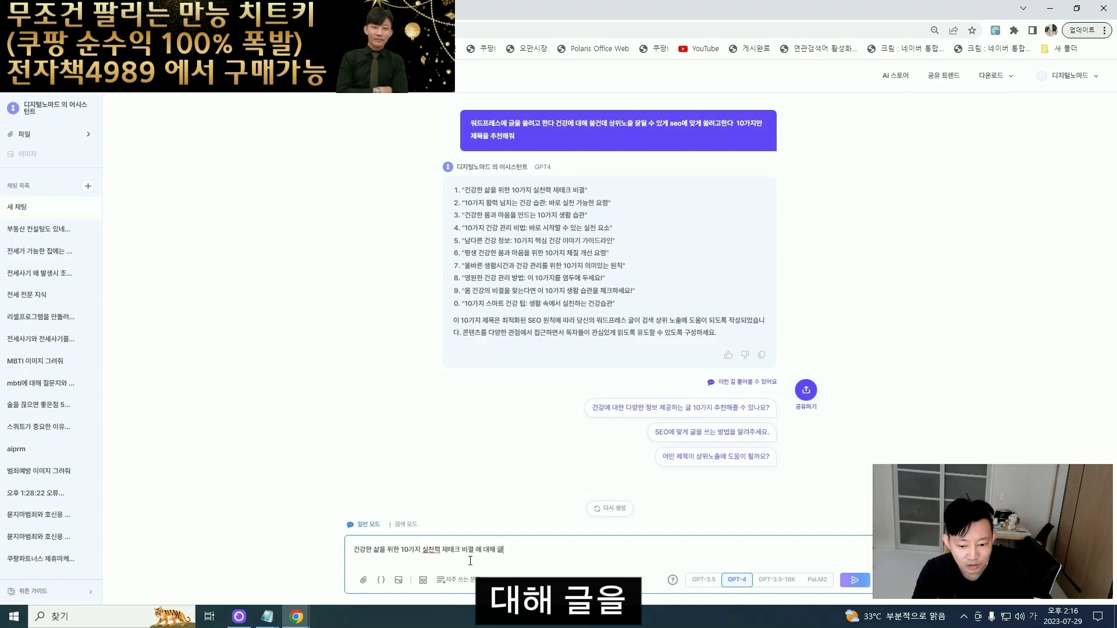
text(을 쓸려고 한다)
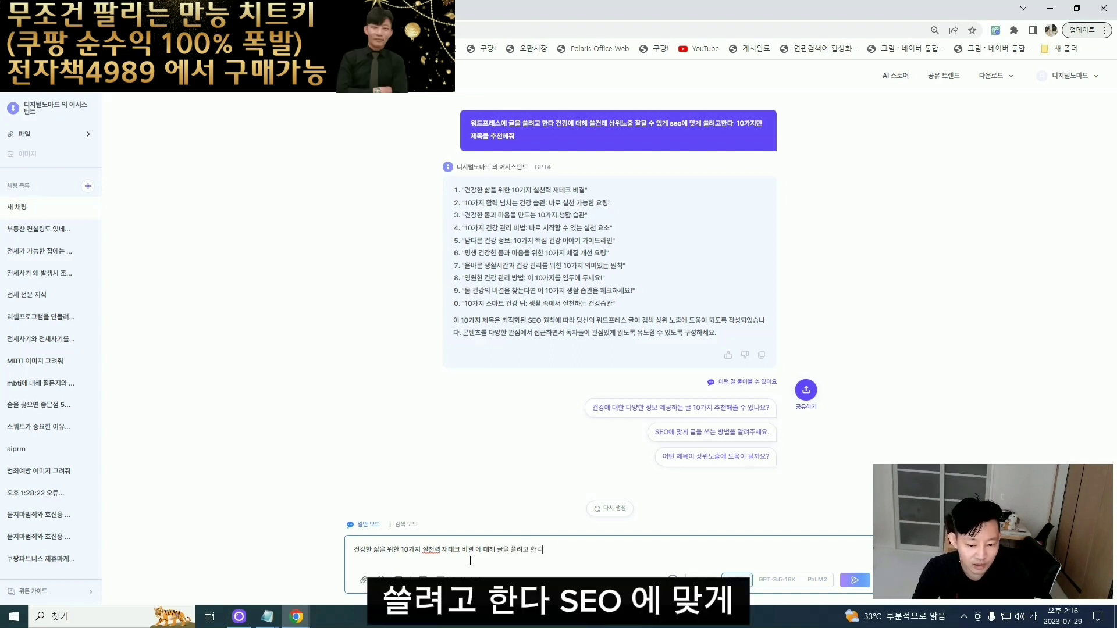
text( seo에 맞)
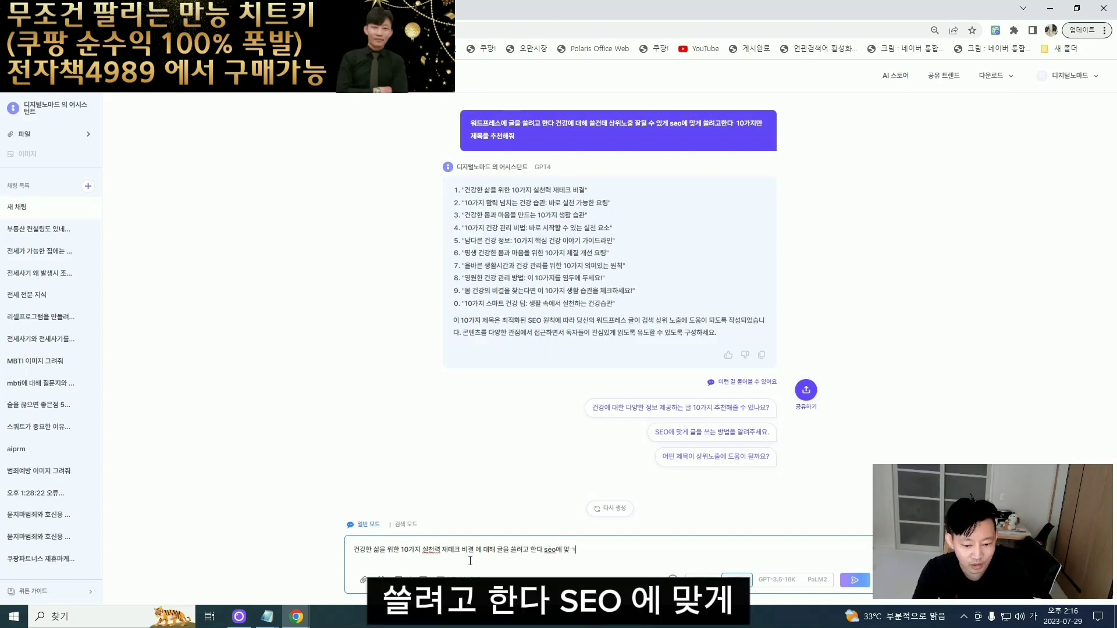
text(게 작성하고)
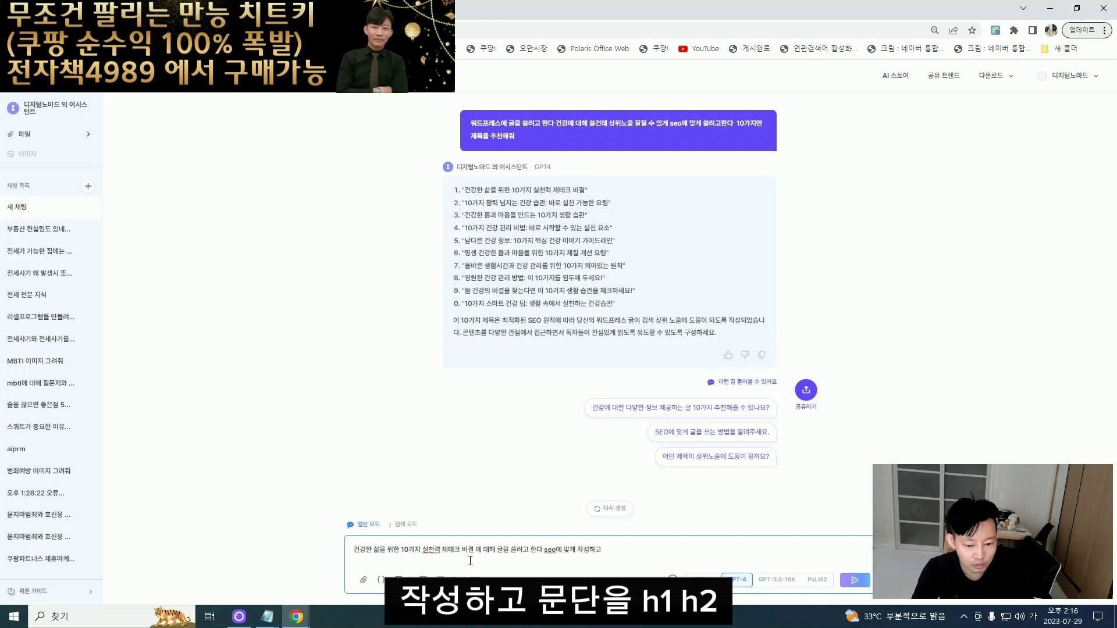
text( 문단을 h1)
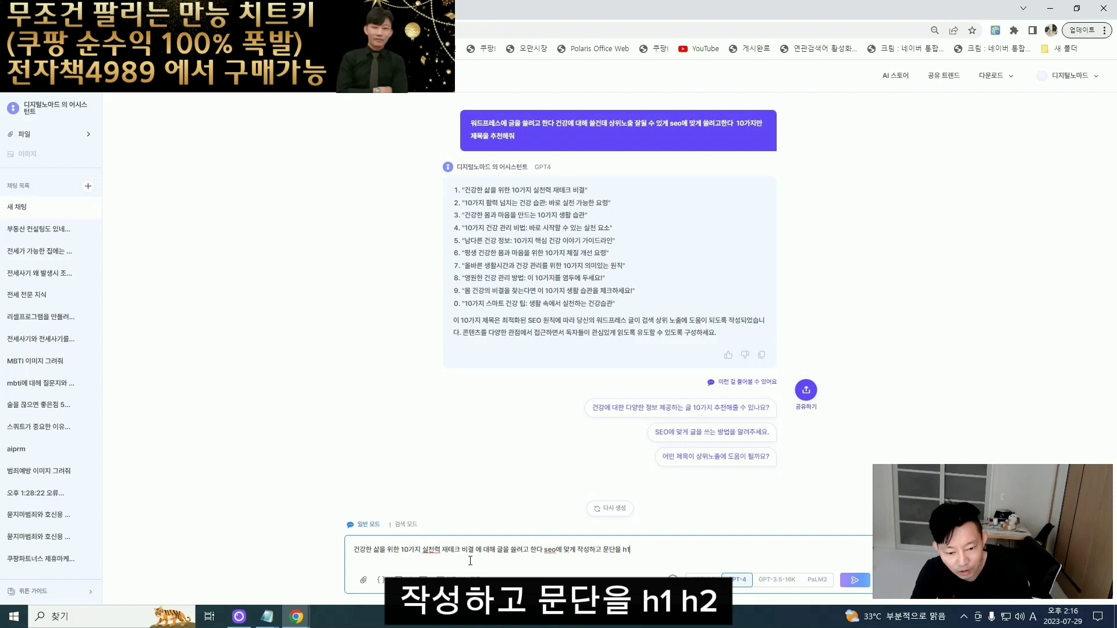
text( h2 h3)
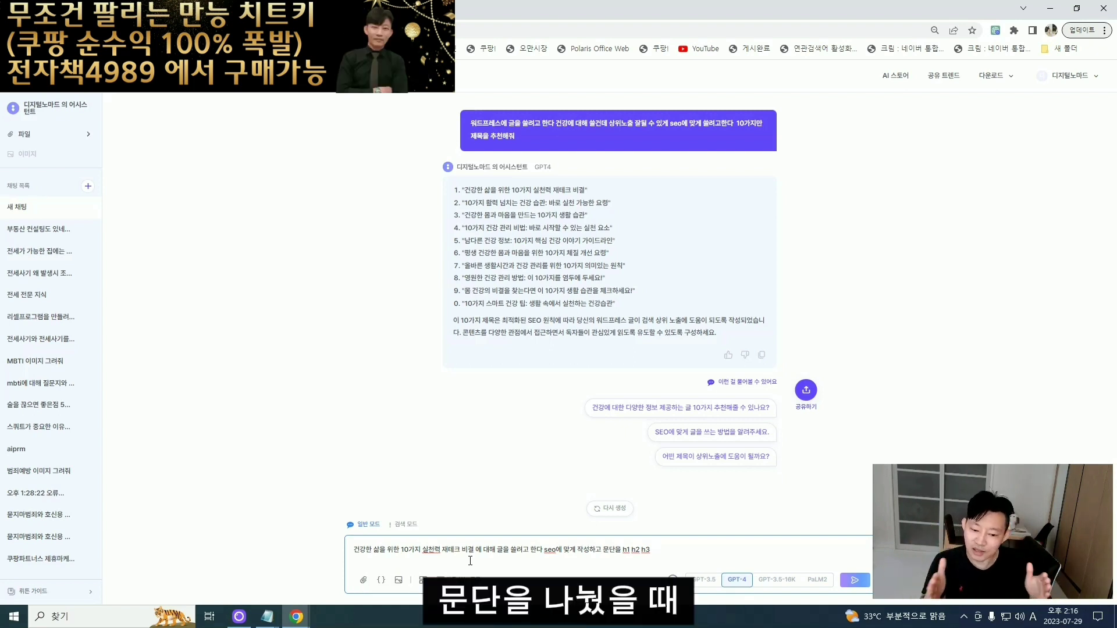
text(나누어서 2000자)
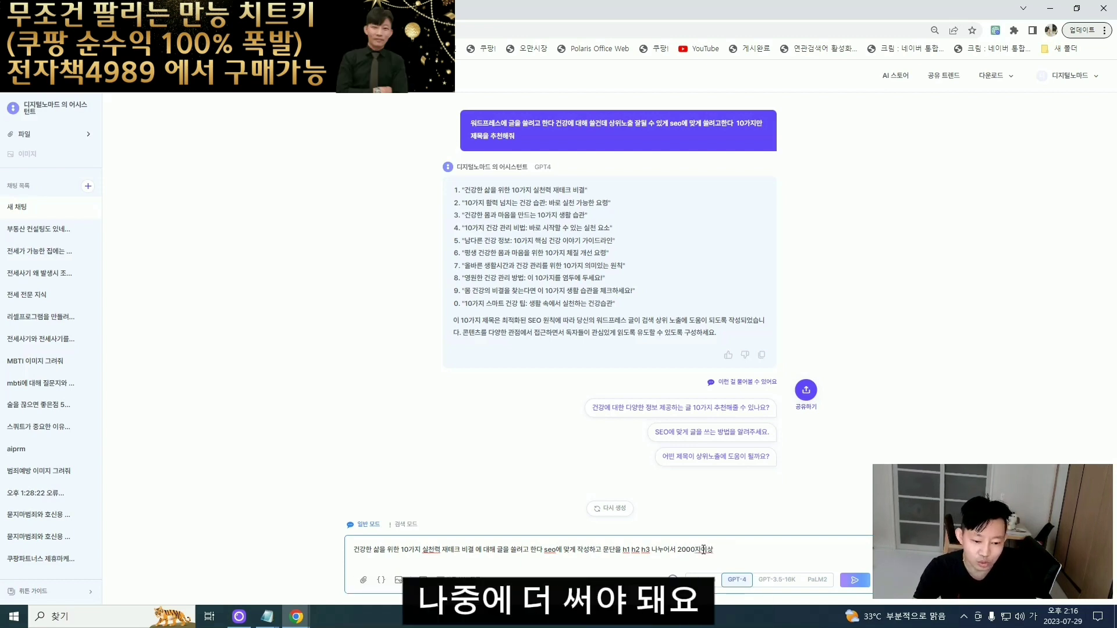
text(이상)
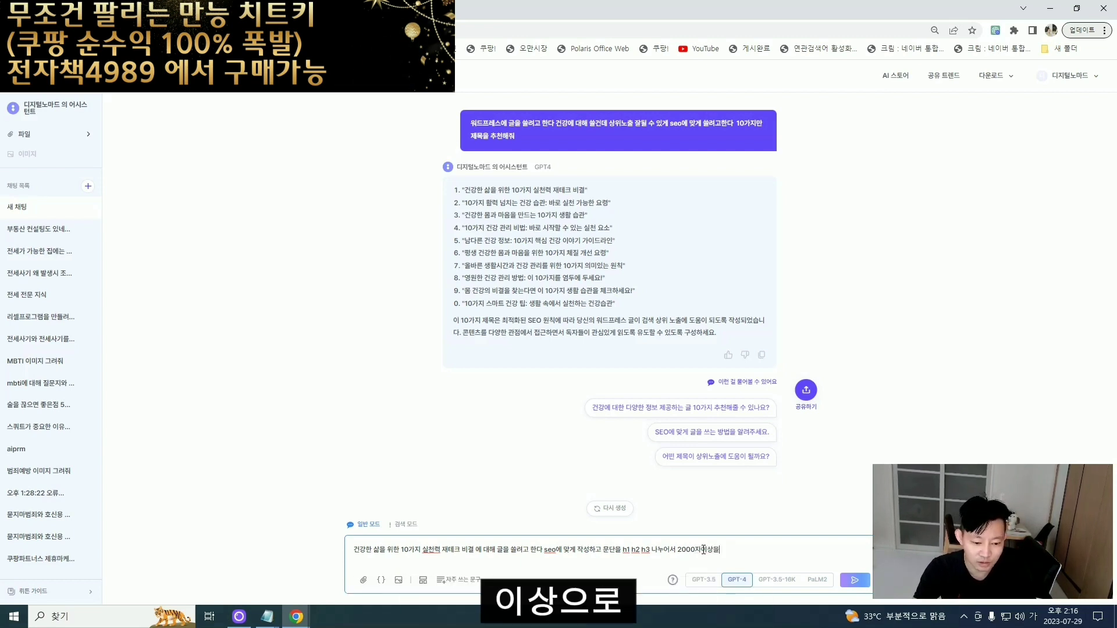
text(으로 글을 지)
text(성해줘)
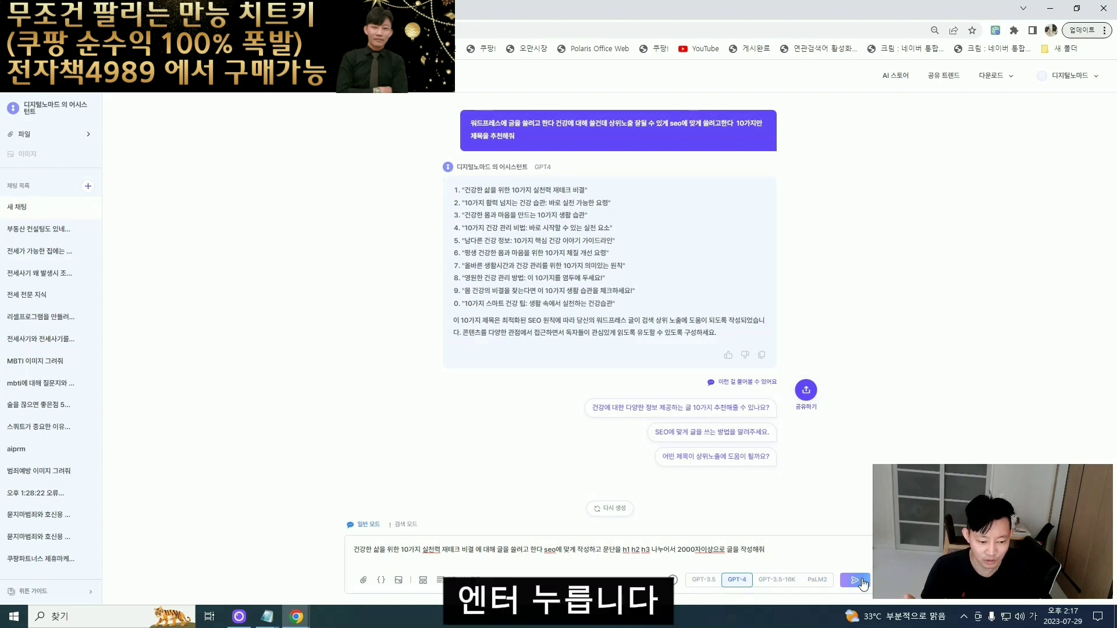
click(855, 581)
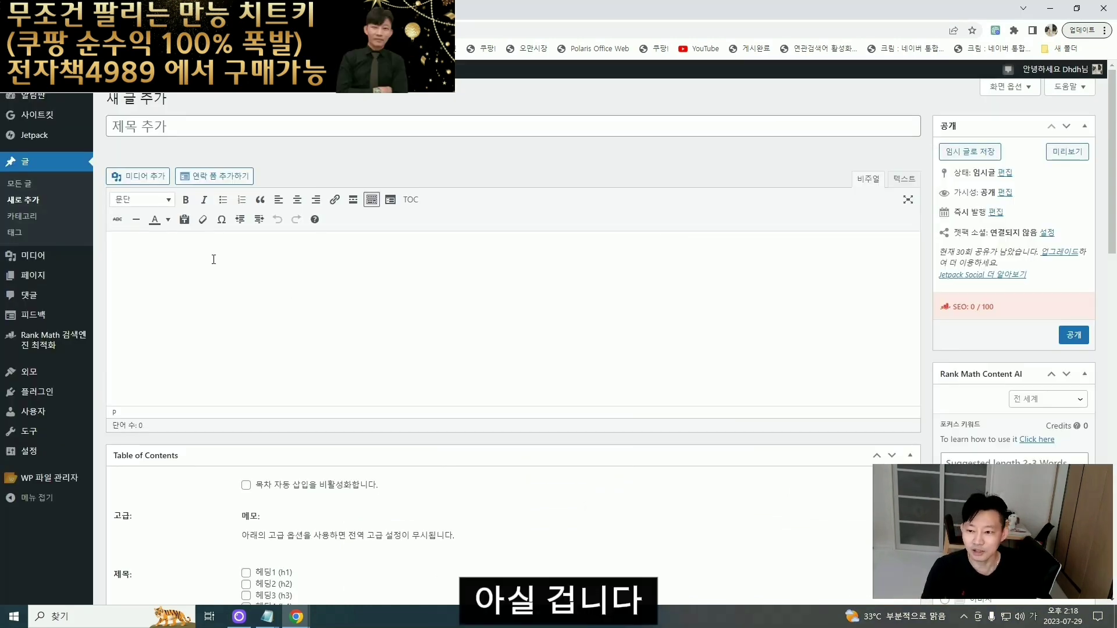
- Paste the generated article into the new WordPress post's body, isolate the title without its <h1> tag and format it as Heading 1 (헤딩 1)
text(<h1>건강한 삶을 위한 10가지 실천력 재테크 비결</h1> 안녕하세요! 오늘 소개해드릴 내용은 '건강한 삶을 위한 10가지 실천력 재테크 비결'입니다. 건강은 우리 삶에서 중요한 가치 중 하나이며, 지금부터 소개할 내용을 통해 행복하고 건강한 삶을 누리시길 바랍니다. <h2>1. 규칙적인 식사와 영양 균형</h2> 규칙적인 식사와 영양 균형을 맞추는 것이 건강한 몸의 기본입니다. 적정한 양의 탄수화물, 단백질, 지방을 조절하고, 신선한 과일과 채소를 섭취해 다양한 영양소를 섭취하세요. <h3>2. 충분한 수분 섭취</h3> 하루에 최소한 8잔(2리터)의 물을 마심으로써 체내 독소를 배출하고, 신진대사를 원활하게 유지하세요. <h2>3. 규칙적인 운동</h2> 매일 30분 이상의 운동을 통해 신체의 건강을 유지하고, 스트레스를 해소하세요. 적당한 심박수를 유지하며, 꾸준한 유산소 운동을 추천드립니다. <h3>4. 스트레스 관리</h3> 스트레스를 잘 관리하는 것이 건강한 삶의 결정적 요소입니다. 호흡을 깊게 하며 명상을 통한 스트레스 해소를 해 보시고, 취미나 여가 활동을 통해 마음의 안정을 찾으세요. <h2>5. 건강한 수면 습관</h2> 최소 7-8시간의 수면이 필요합니다. 딥슬립을 위해 밤 10시~2시 사이에 수면을 취하길 추천드립니다. <h3>6. 알코올과 금연</h3> 과도한 알코올 섭취는 건강에 해롭습니다. 적절한 알코올 섭취를 지키며, 담배와는 거리를 두세요. <h2>7. 정기적인 건강검진</h2> 개인적인 건강 상태를 파악하고, 적절한 예방 조치를 취하기 위해 정기적인 건강검진을 받으세요. <h3>8. 바른자세 유지</h3> 잘못된 자세는 척추와 관절 건강을 해칩니다. 항상 바른 자세를 유지하며, 스트레칭을 통해 근육의 긴장을 풀어주세요. <h2>9. 사회 활동 참여</h2> 건강한 정신을 유지하기 위해 사회 활동에 참여하고, 유익한 관계를 맺으세요. 인간관계의 만족도는 건강에 ���향을 미칩니다. <h3>10. 긍정적 사고방식 유지</h3> 긍정적인 사고방식을 유지하며, 자기성찰을 통한 마음의 발전을 도모하세요. 건강한 마음은 건강한 몸을 이끕니다. 이상, 건강한 삶을 위한 10가지 실천력 재테크 비결에 대한 내용을 공유했습니다. 이것들을 꾸준히 실천하여 건강한 삶을 즐기시길 바랍니다. 감사합니다.)
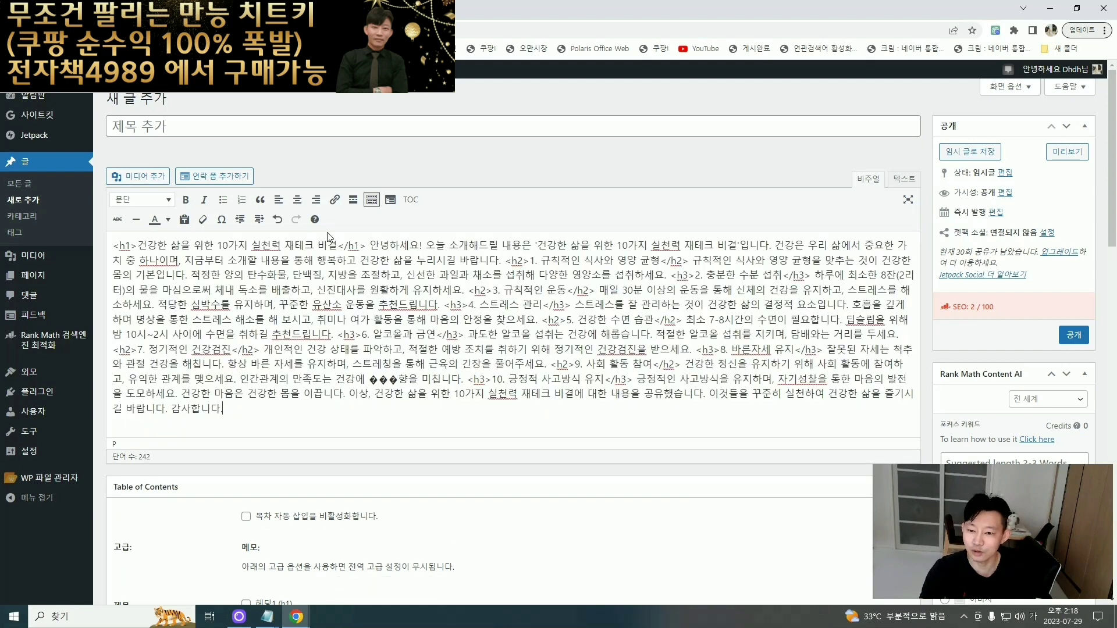
click(337, 245)
key(Return)
drag(137, 245, 312, 245)
key(BackSpace)
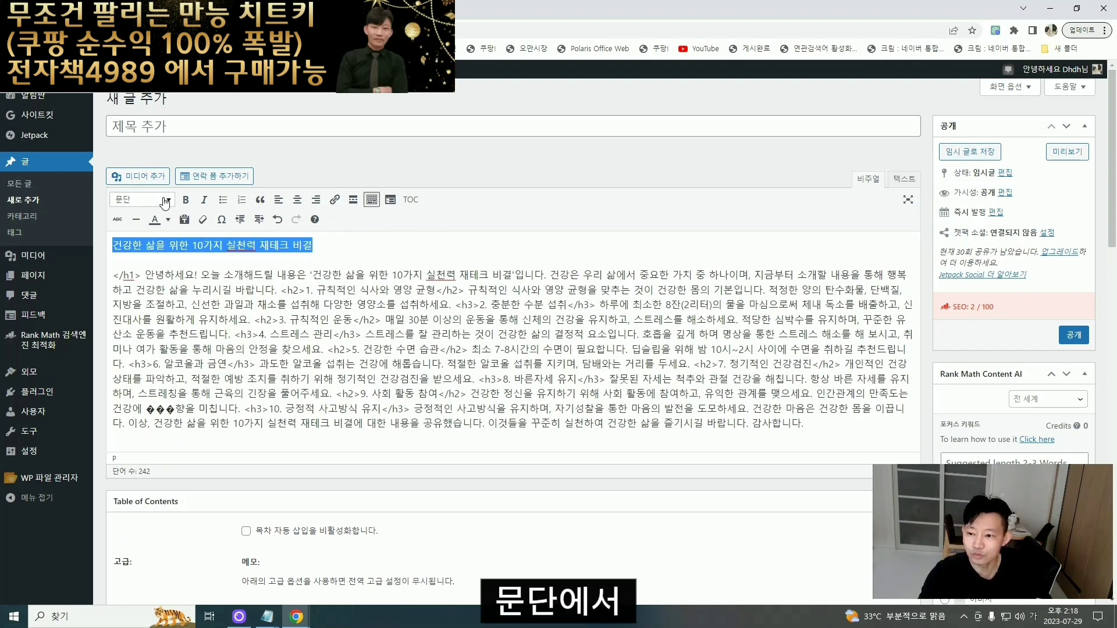
click(142, 200)
click(146, 242)
key(Return)
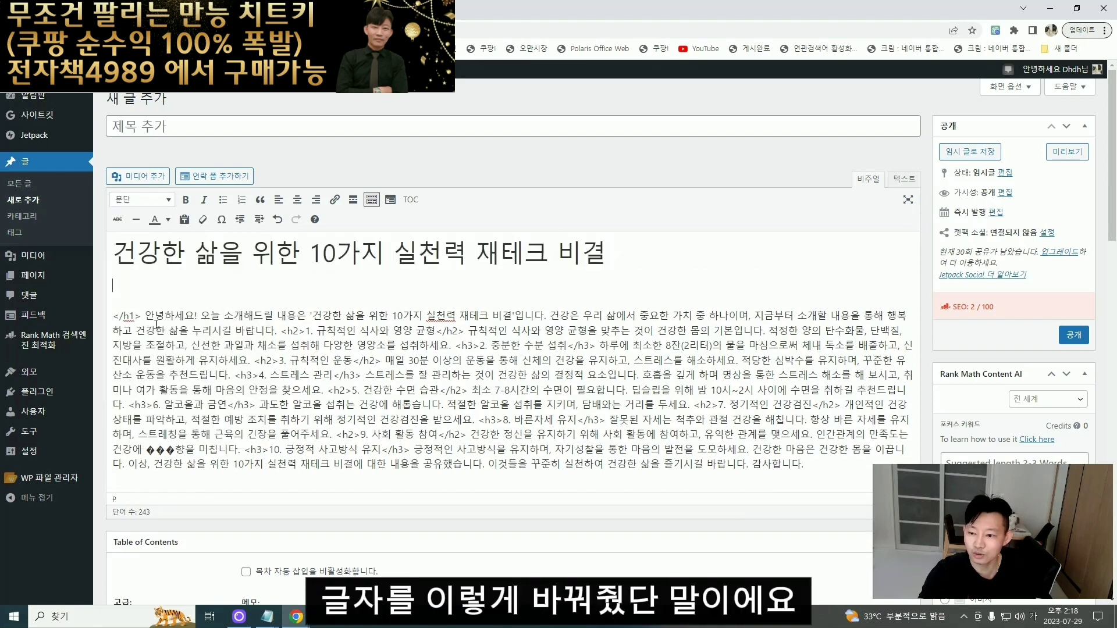
- Delete the leftover </h1> tag in front of the greeting "안녕하세요!"
click(143, 316)
key(BackSpace)
key(BackSpace)
key(BackSpace)
key(BackSpace)
key(BackSpace)
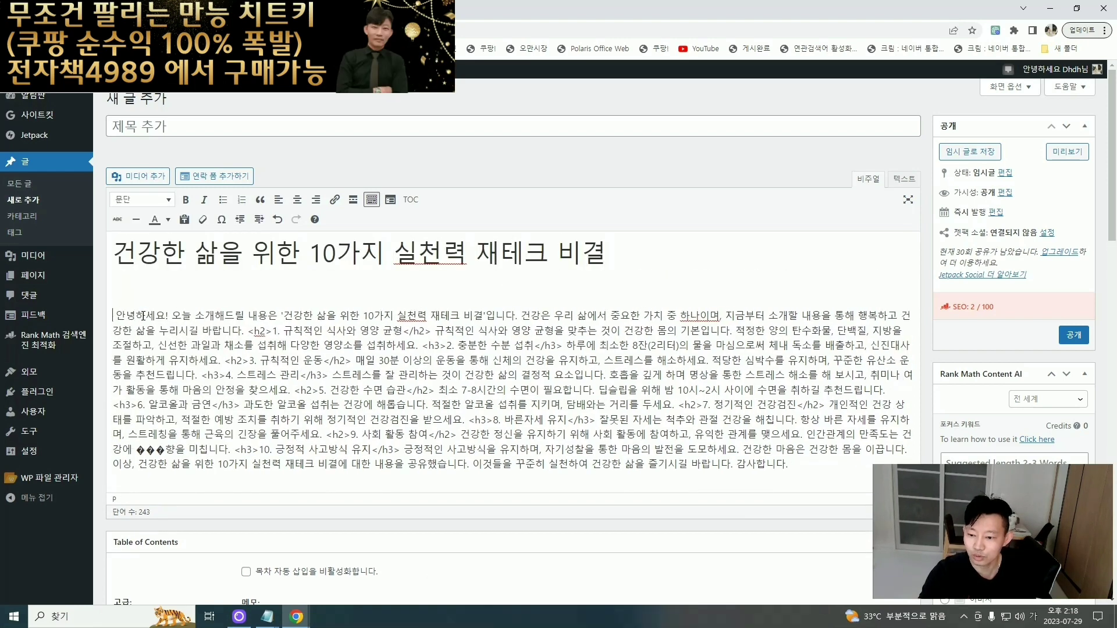
- Split the greeting ending in "비결'입니다." into its own paragraph and format it as Heading 1 (헤딩 1)
click(515, 316)
key(Return)
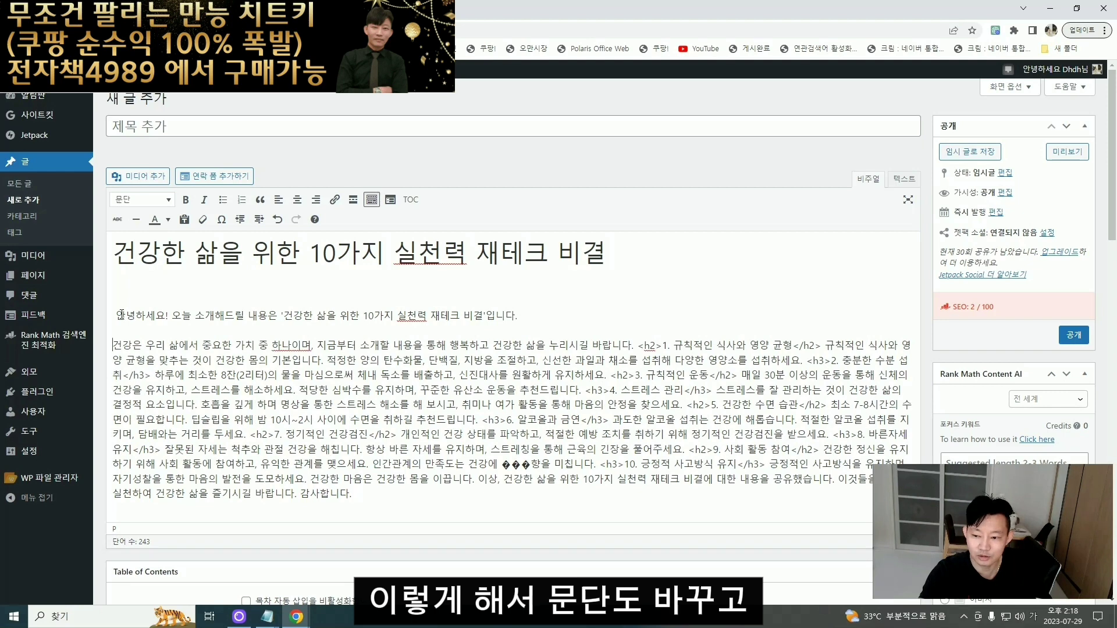
drag(120, 316, 518, 315)
click(154, 200)
click(150, 249)
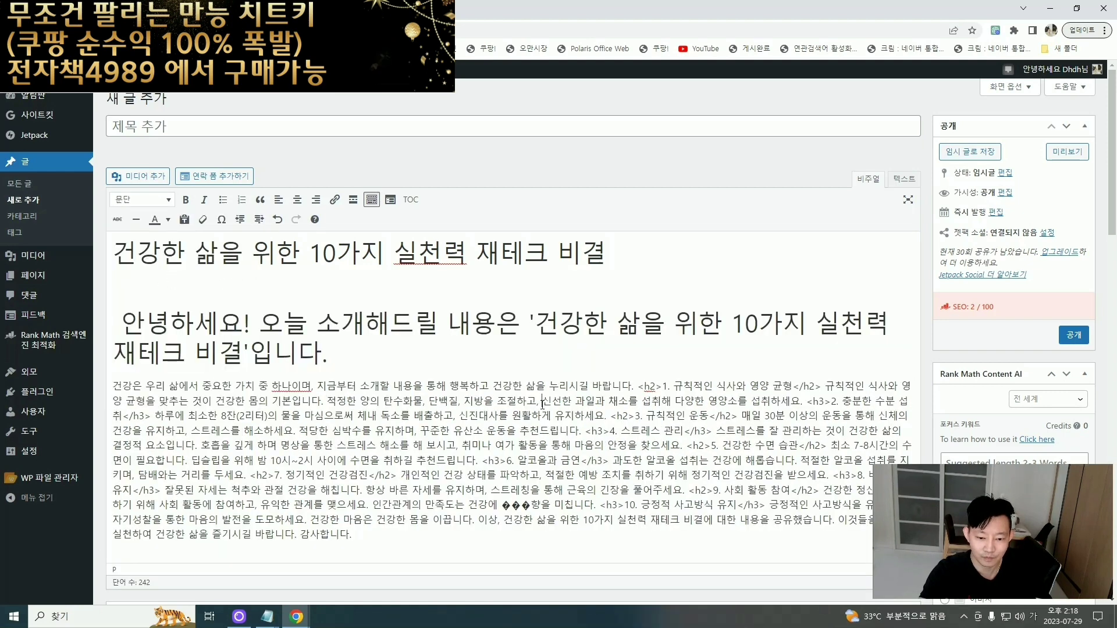
- Separate "1. 규칙적인 식사와 영양 균형" from the surrounding text into its own paragraph and format it as Heading 2 (헤딩 2)
click(635, 386)
key(Return)
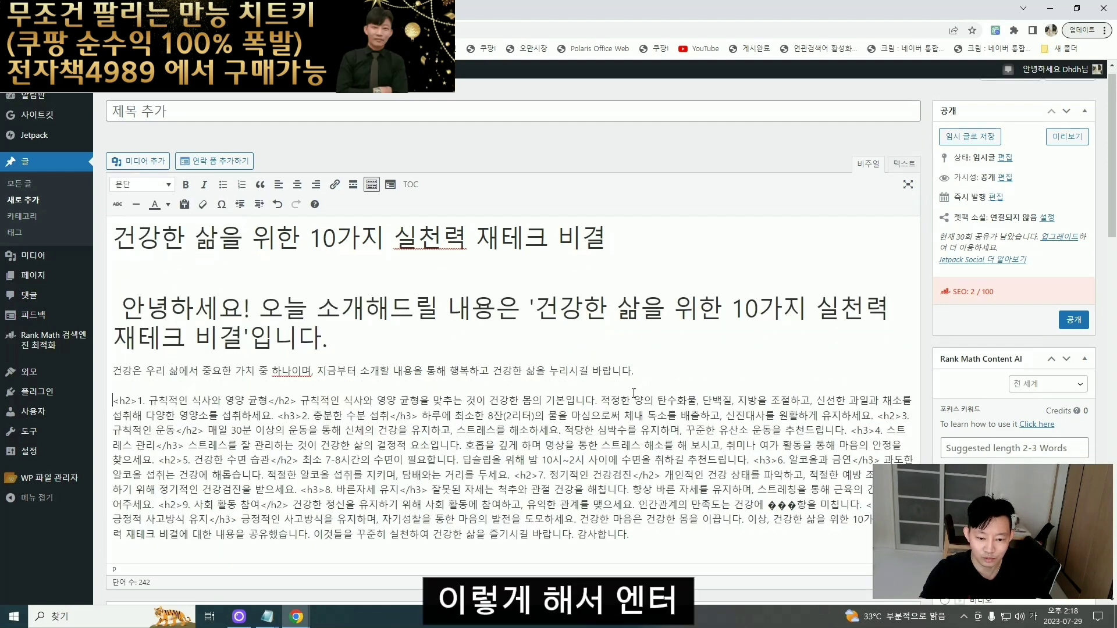
click(271, 401)
key(Return)
drag(138, 372, 268, 371)
click(169, 154)
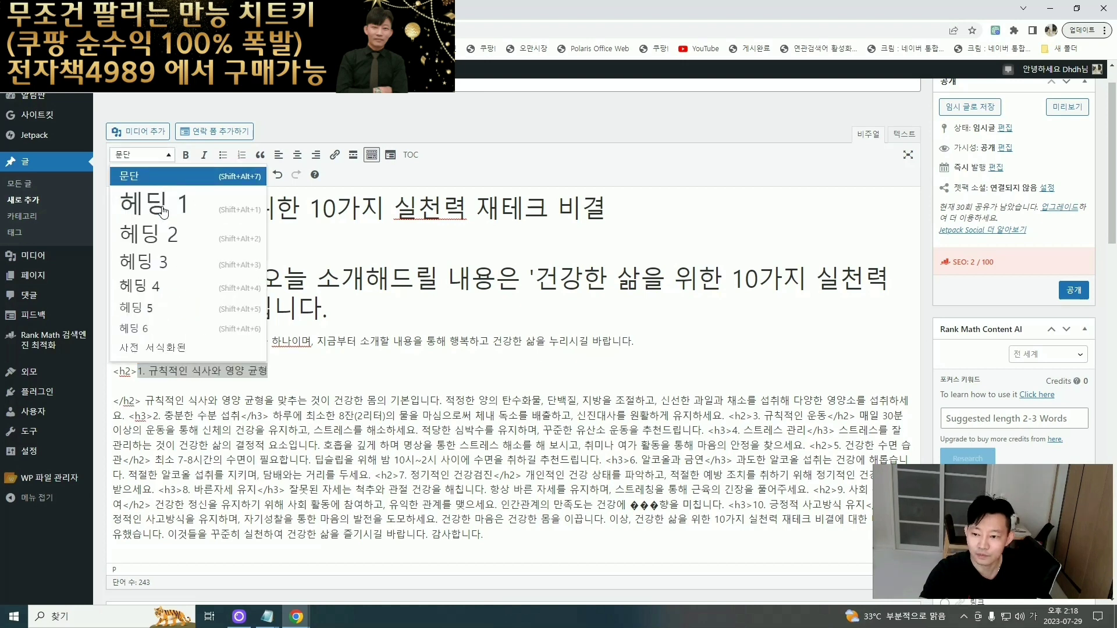
click(153, 232)
- Delete the leftover <h2> tag in front of the heading "1. 규칙적인 식사와 영양 균형"
click(165, 375)
key(Return)
key(BackSpace)
key(BackSpace)
key(BackSpace)
key(BackSpace)
key(BackSpace)
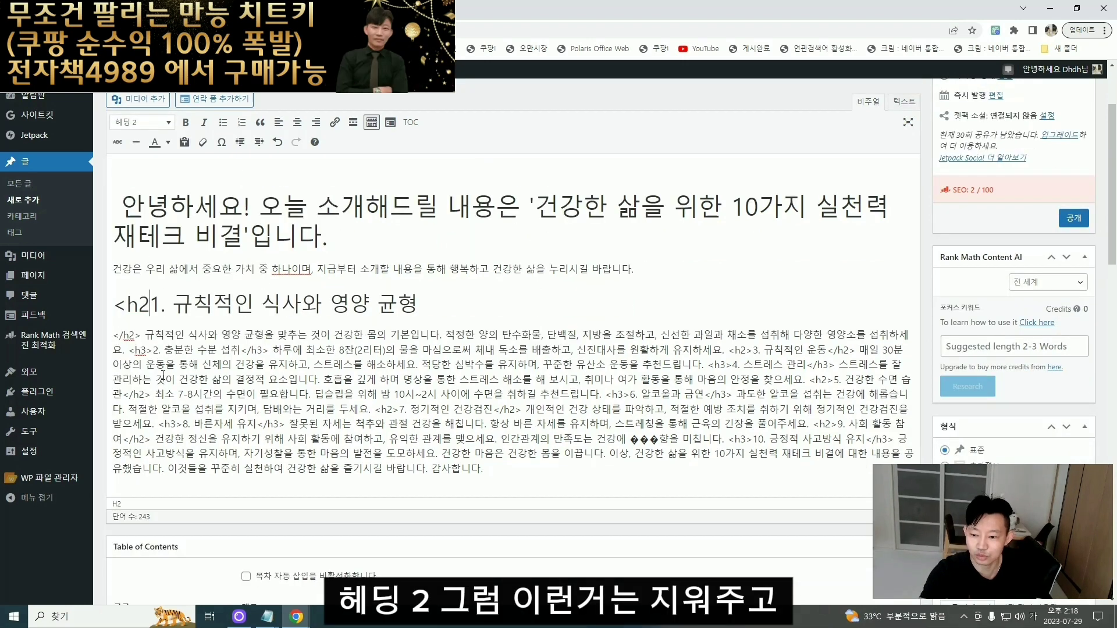
click(259, 336)
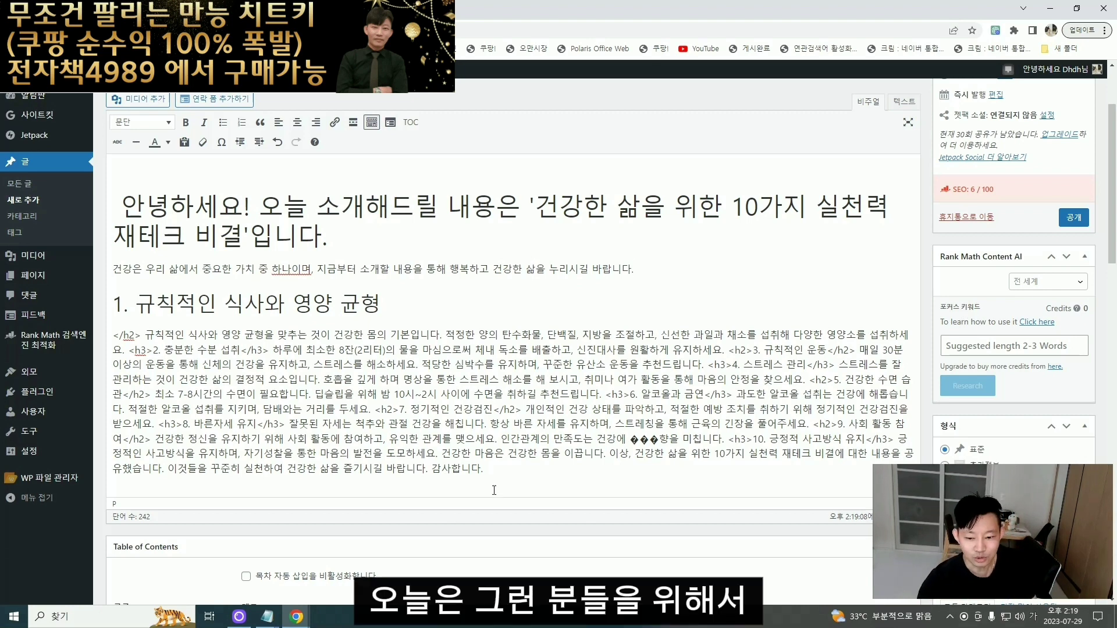
- Delete all of the formatted article text and the remaining heading from the post body, leaving the editor empty
drag(298, 394, 117, 203)
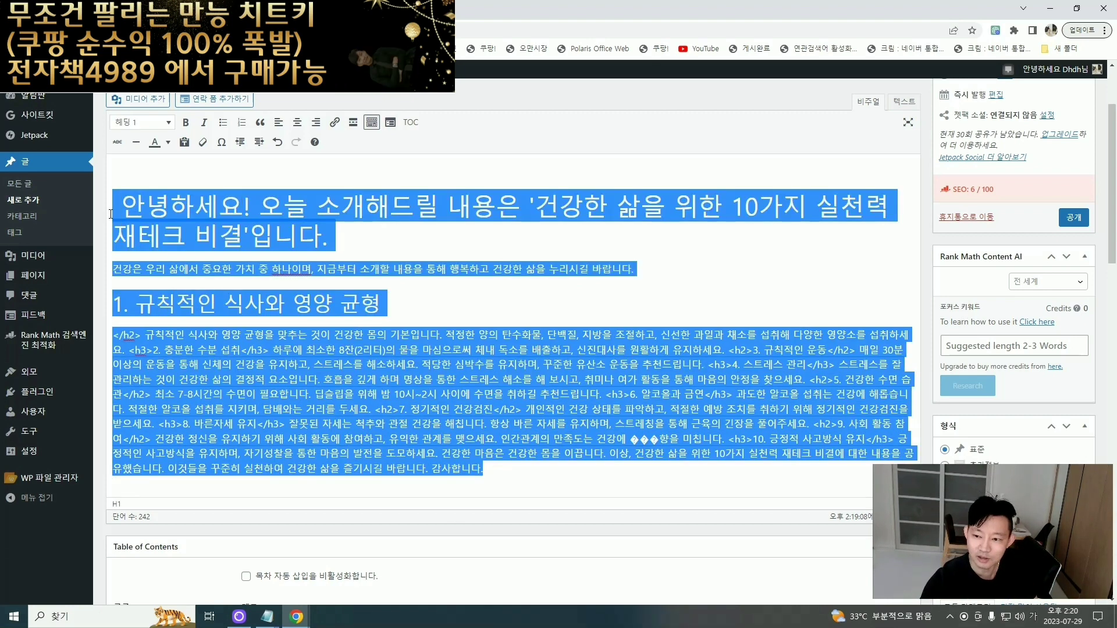
key(BackSpace)
click(1076, 8)
drag(656, 46, 517, 62)
drag(286, 212, 266, 182)
click(313, 231)
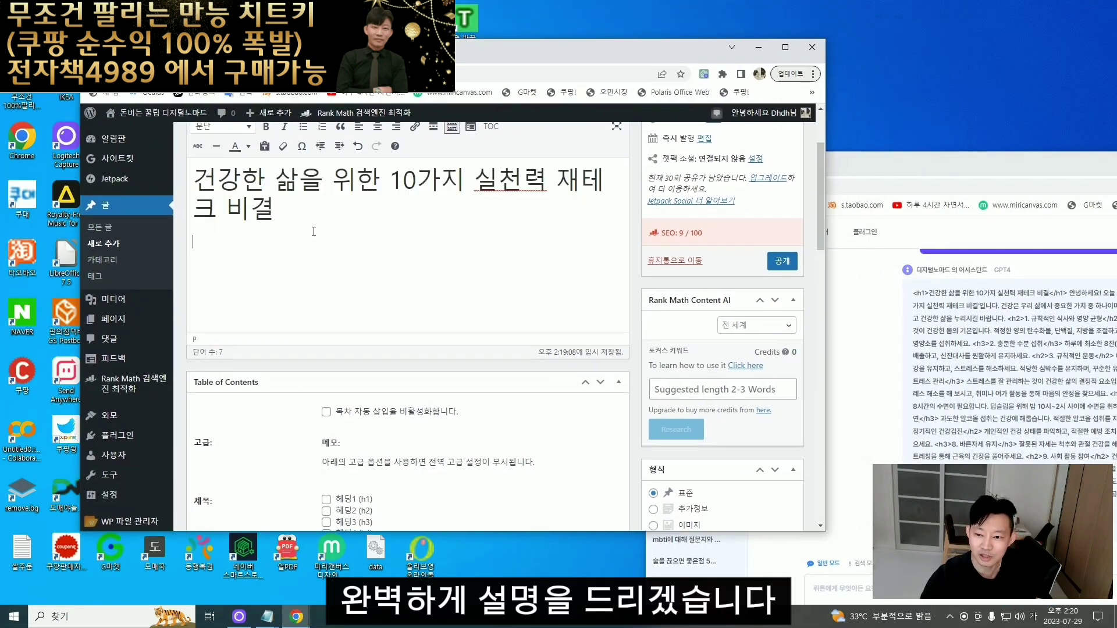
key(ctrl+a)
key(BackSpace)
- Arrange the WordPress and wrtn browser windows side by side so the empty post and the generated article are both visible
scroll(319, 284, up, 3)
click(275, 176)
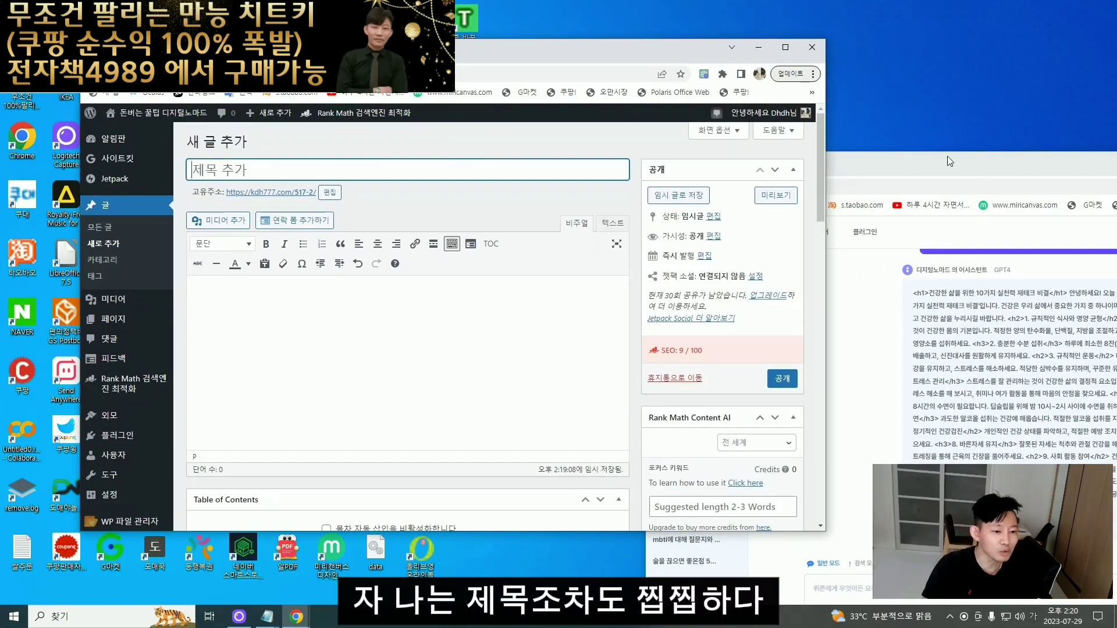
drag(932, 158, 787, 135)
drag(666, 144, 613, 120)
drag(443, 312, 499, 313)
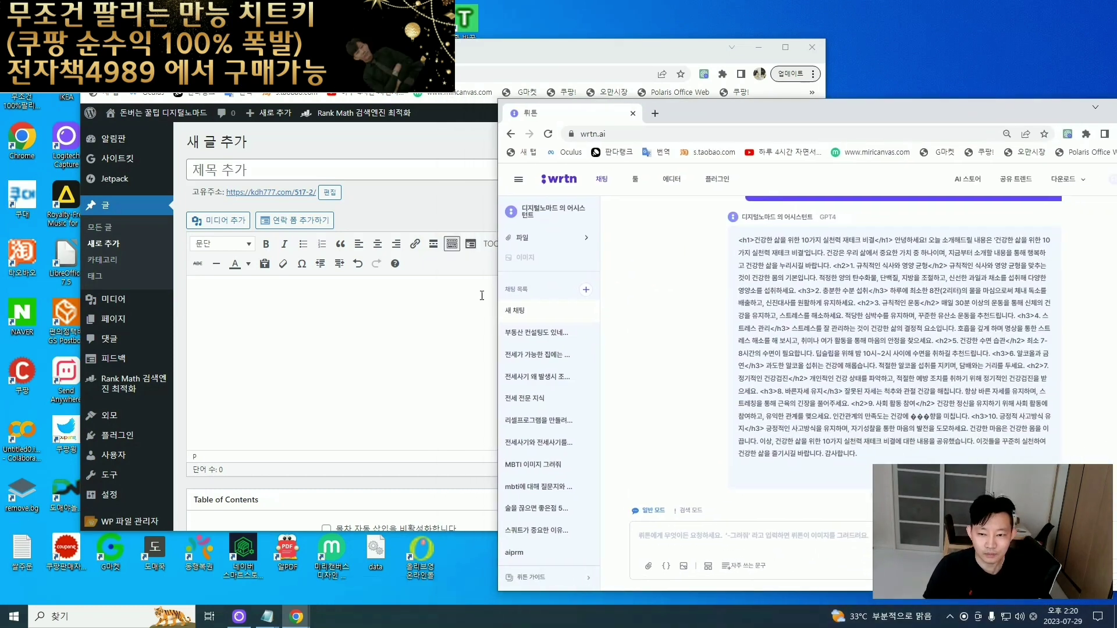
click(368, 168)
drag(407, 54, 303, 110)
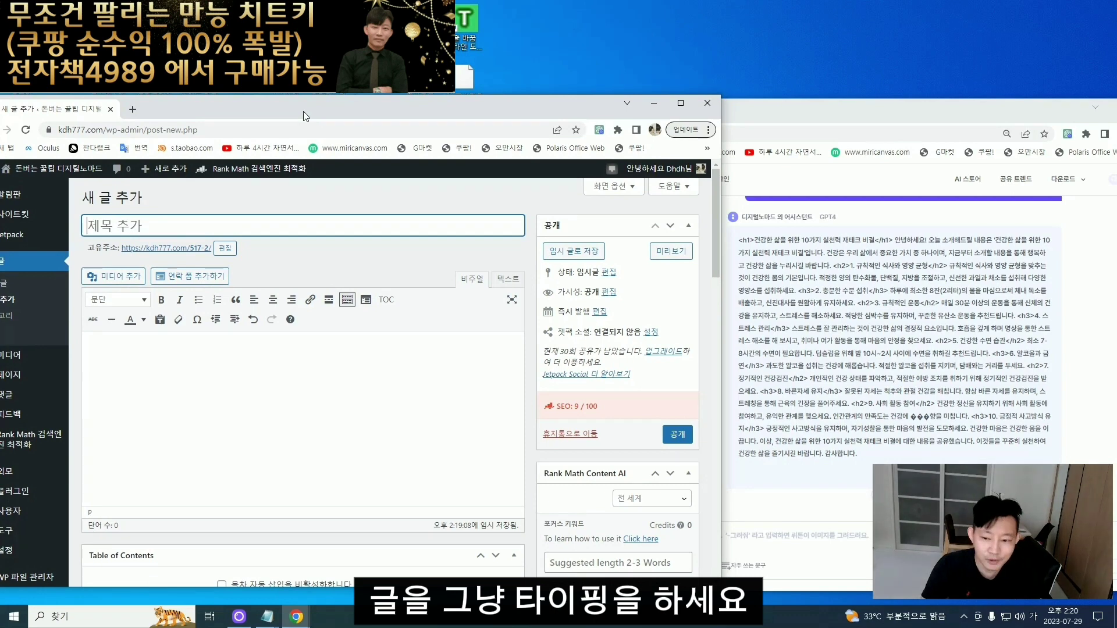
- Enter "건강한 삶을 위한 10가지 실천 제테크 비결" as the post title
key(BackSpace)
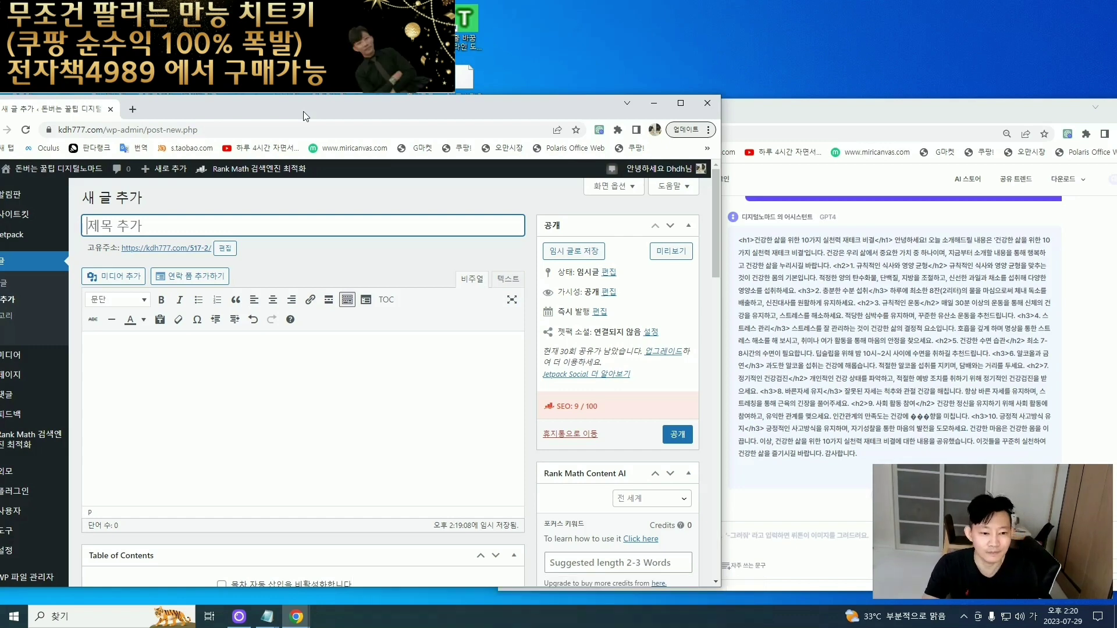
text(건강한 )
text(삶을 위한 10가지 시)
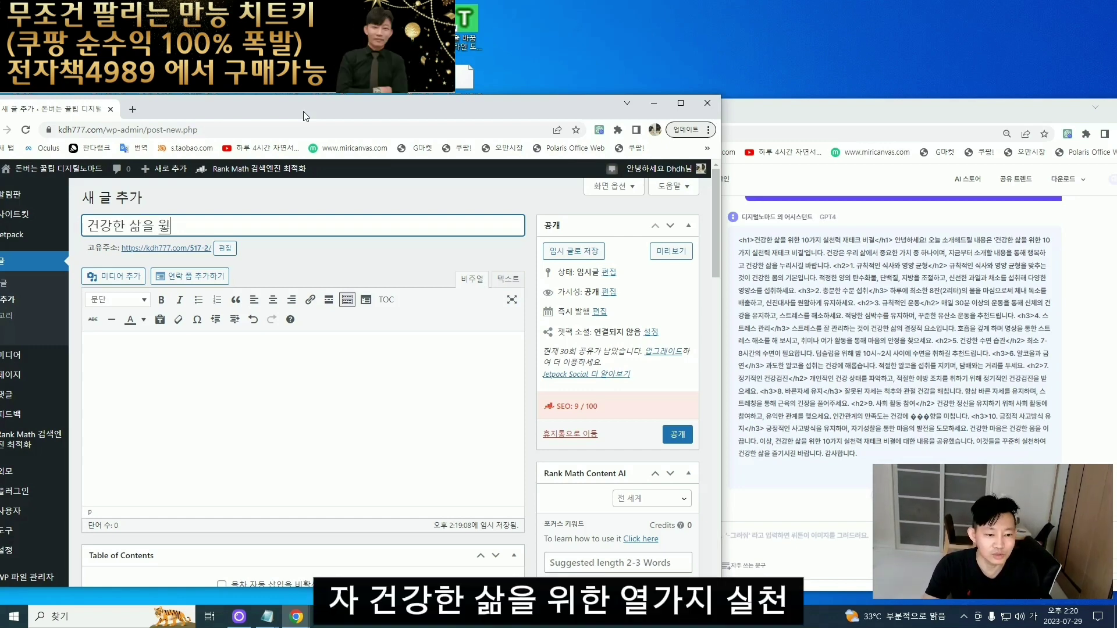
text(실천 제)
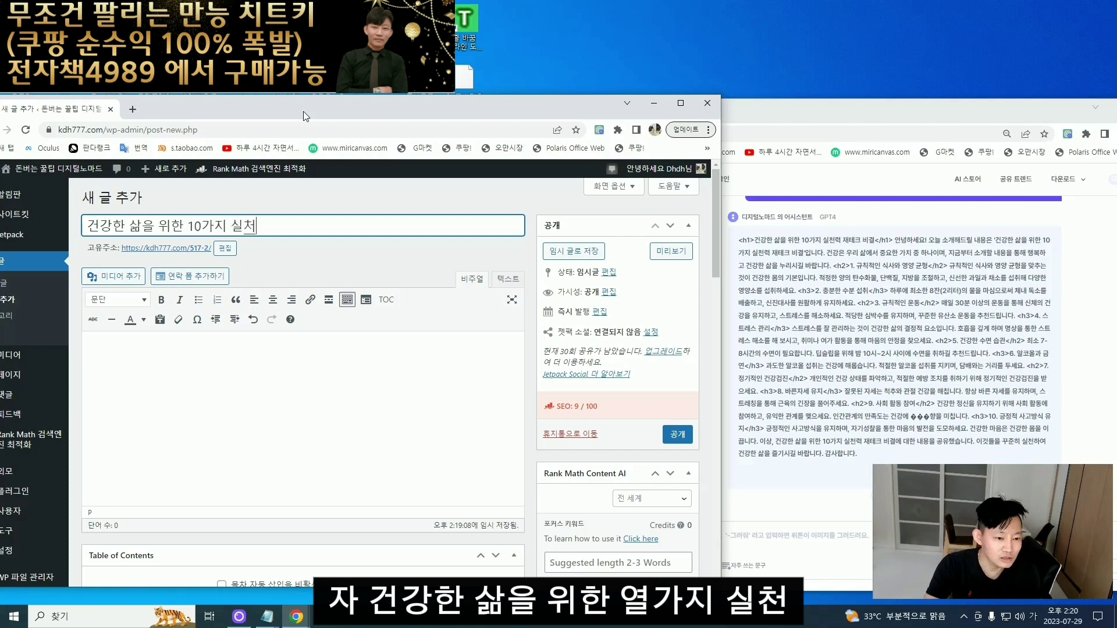
text(테크 비결)
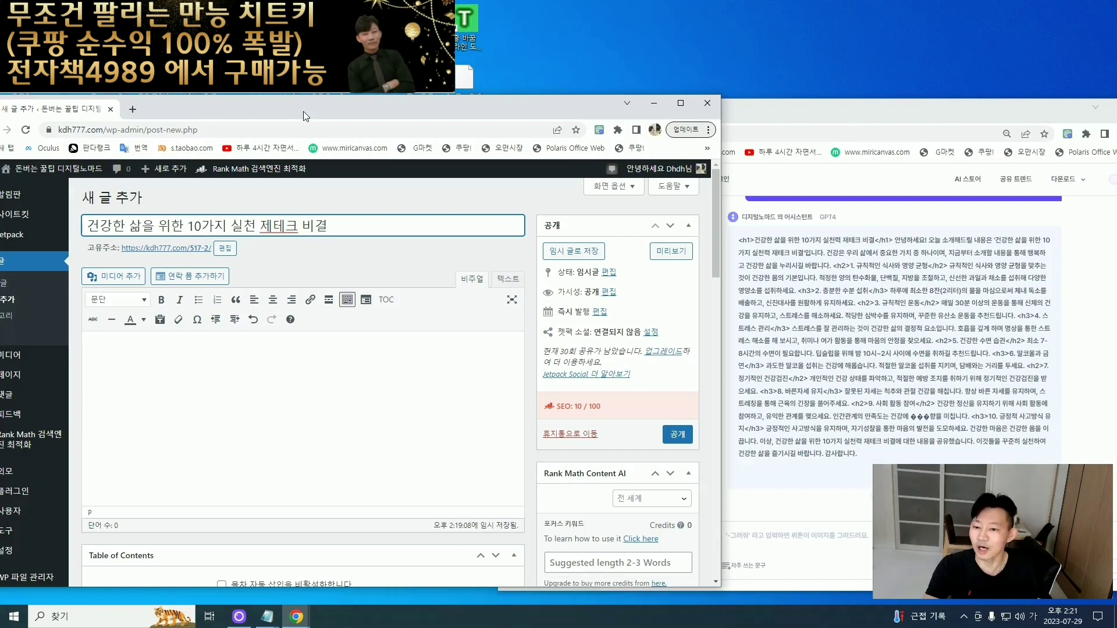
double_click(188, 225)
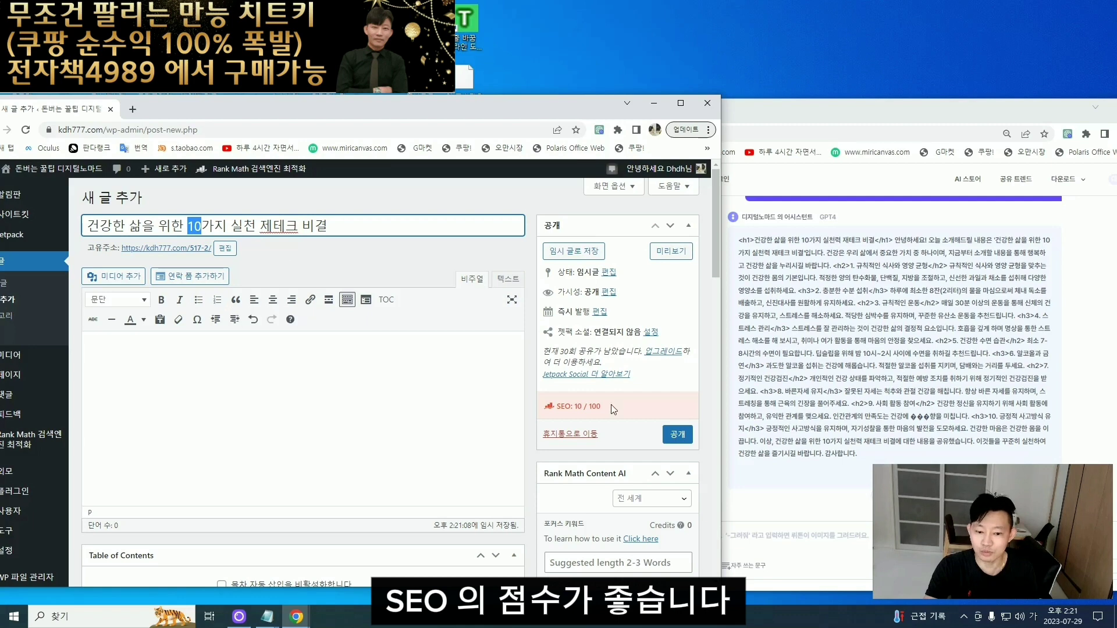
double_click(576, 406)
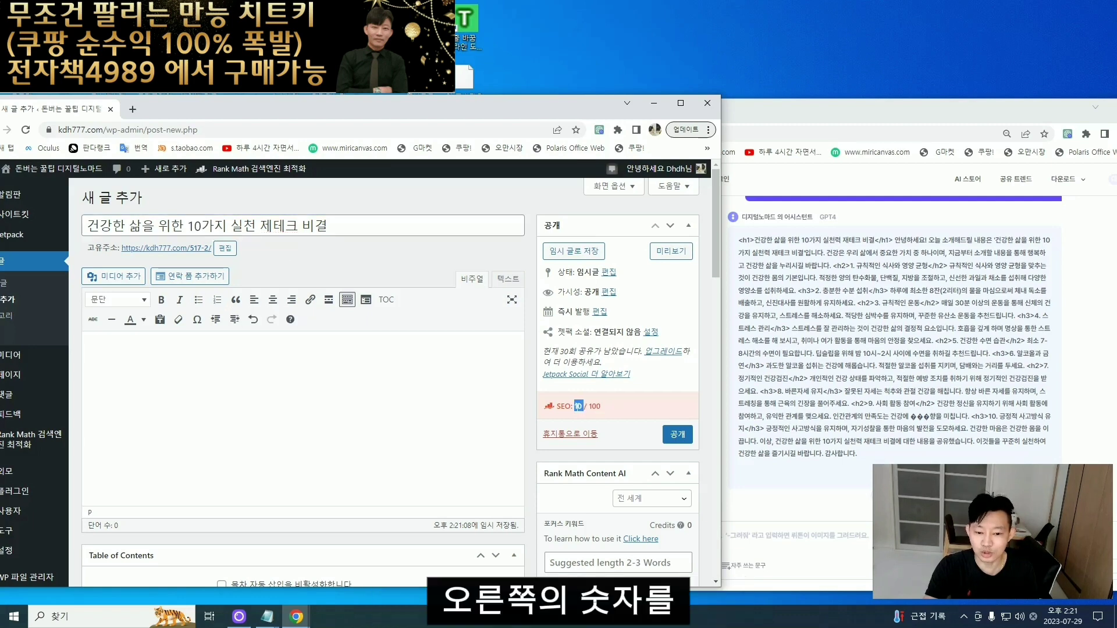
click(575, 407)
- Write "건강한 삶을 위한 10가지 실천 제테크 비결" as the first line of the post body
click(421, 337)
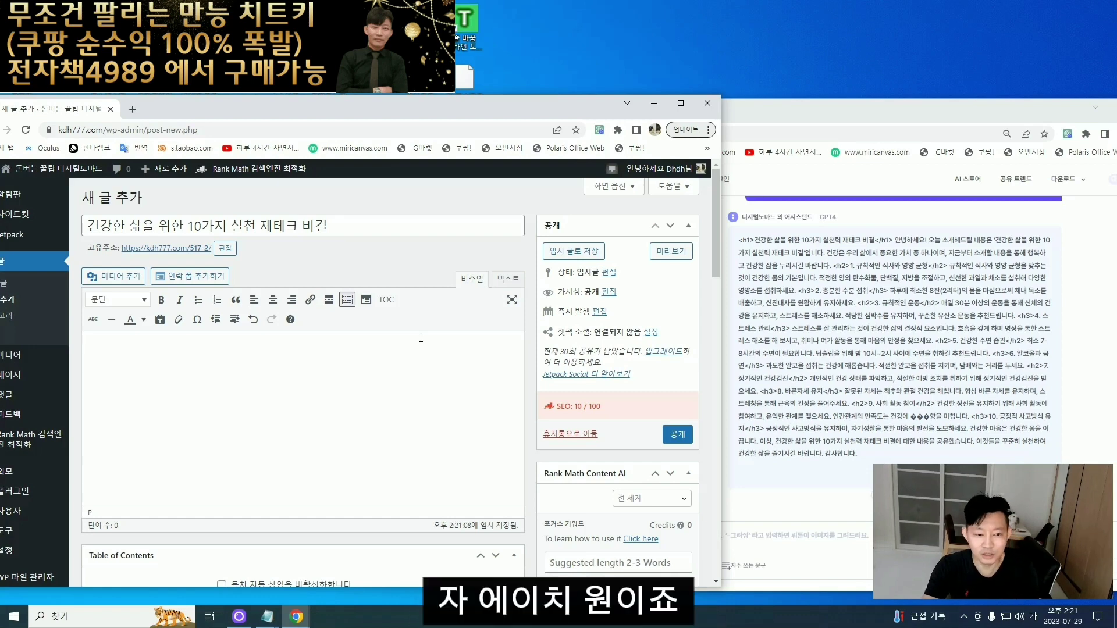
click(755, 241)
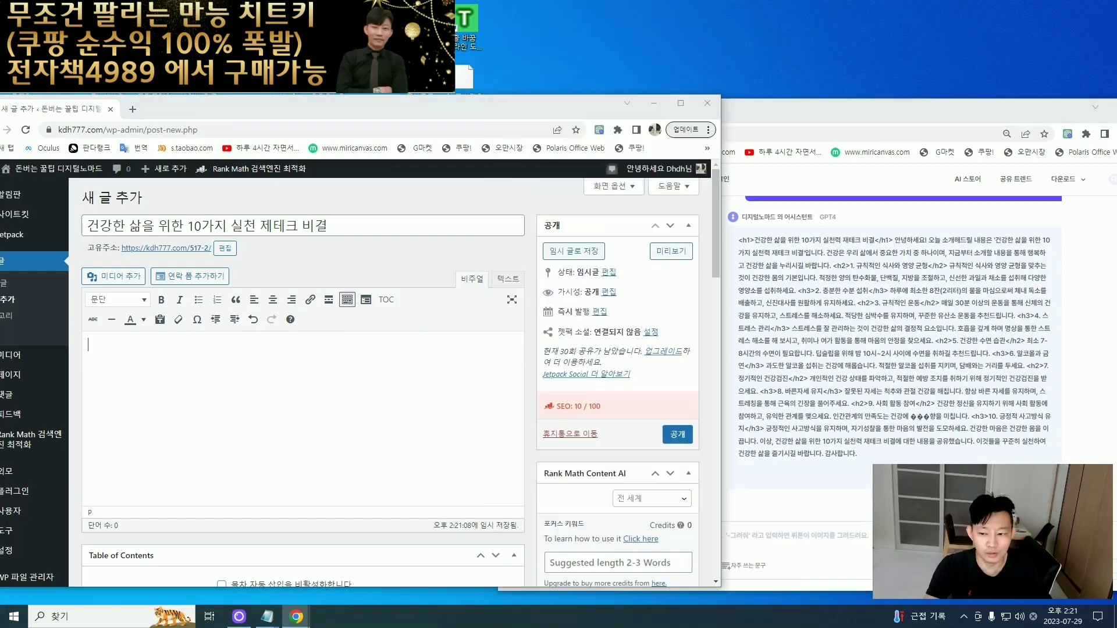
click(226, 365)
text(건강한 삶을)
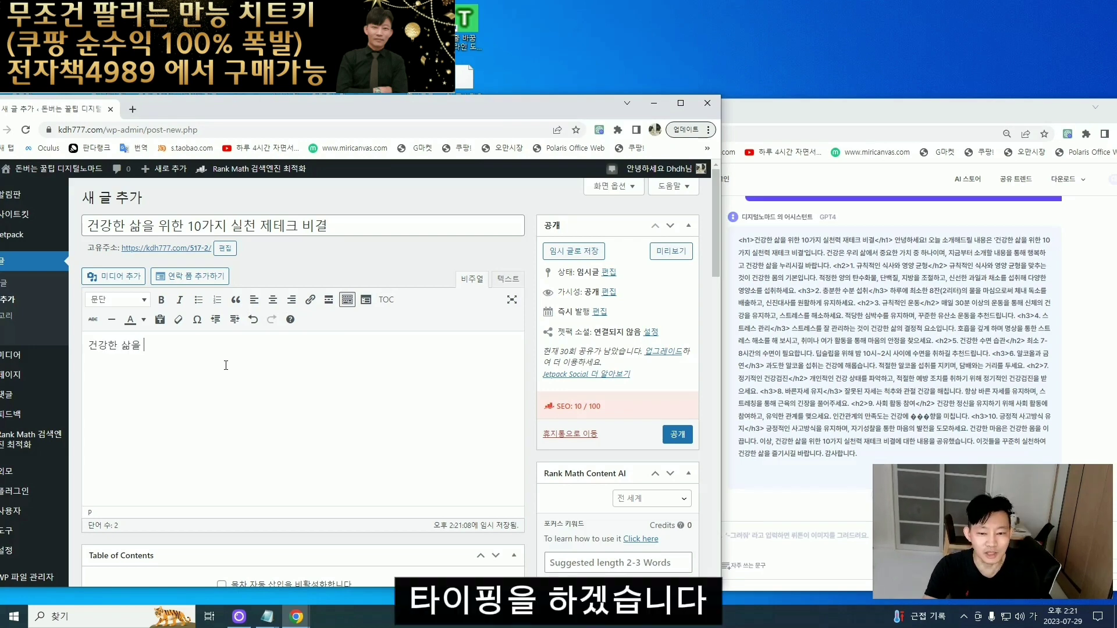
text( 위한 10가지 )
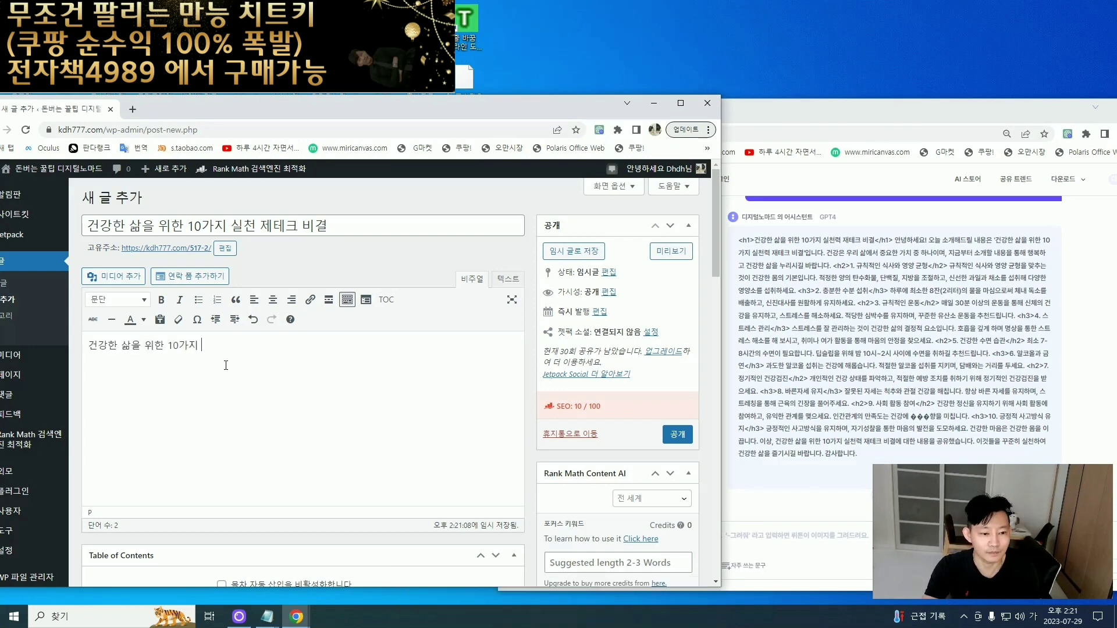
text(실ㅊ천 제테크 비겨)
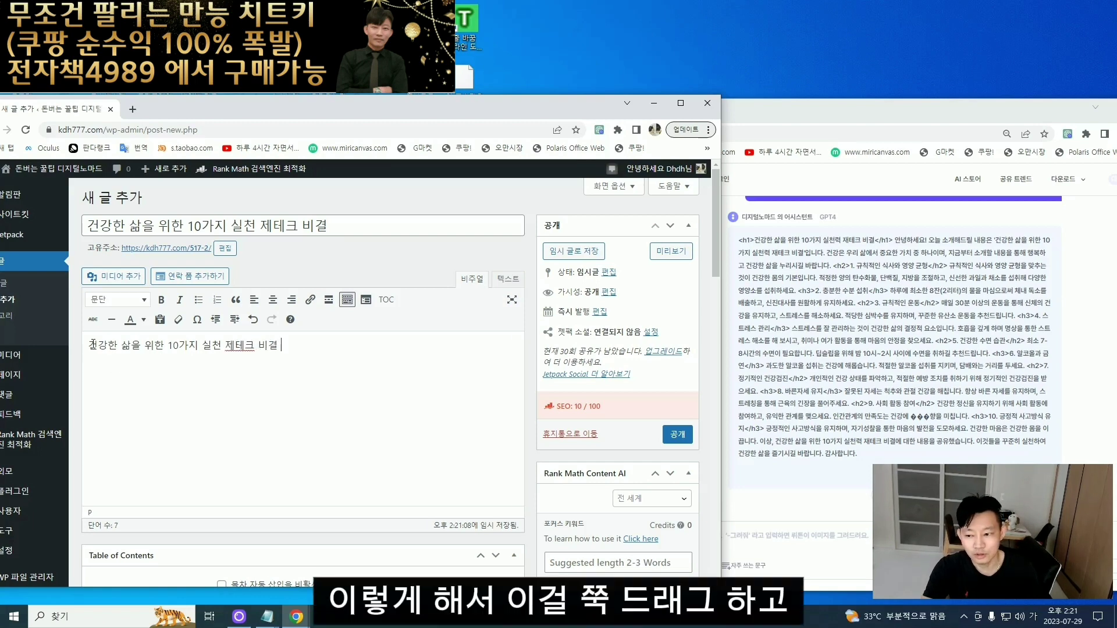
- Format the line "건강한 삶을 위한 10가지 실천 제테크 비결" in the post body as Heading 1 (헤딩 1)
drag(89, 345, 282, 346)
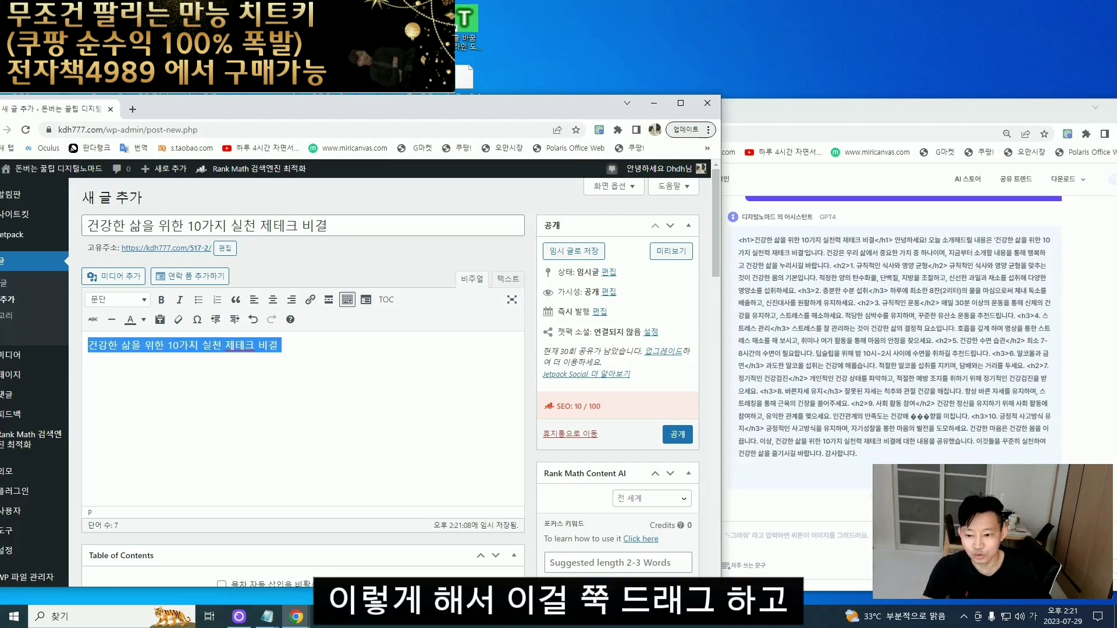
click(137, 299)
click(149, 362)
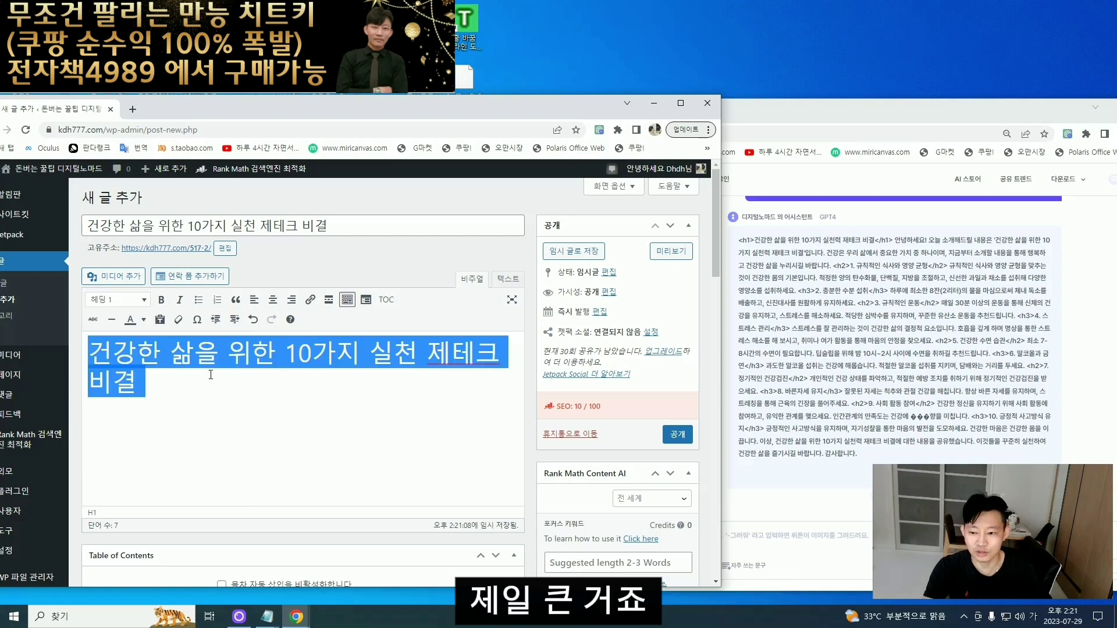
key(Right)
- Widen the WordPress window until the body heading fits on one line, and place the wrtn window beside it
drag(724, 320, 511, 285)
drag(365, 77, 516, 81)
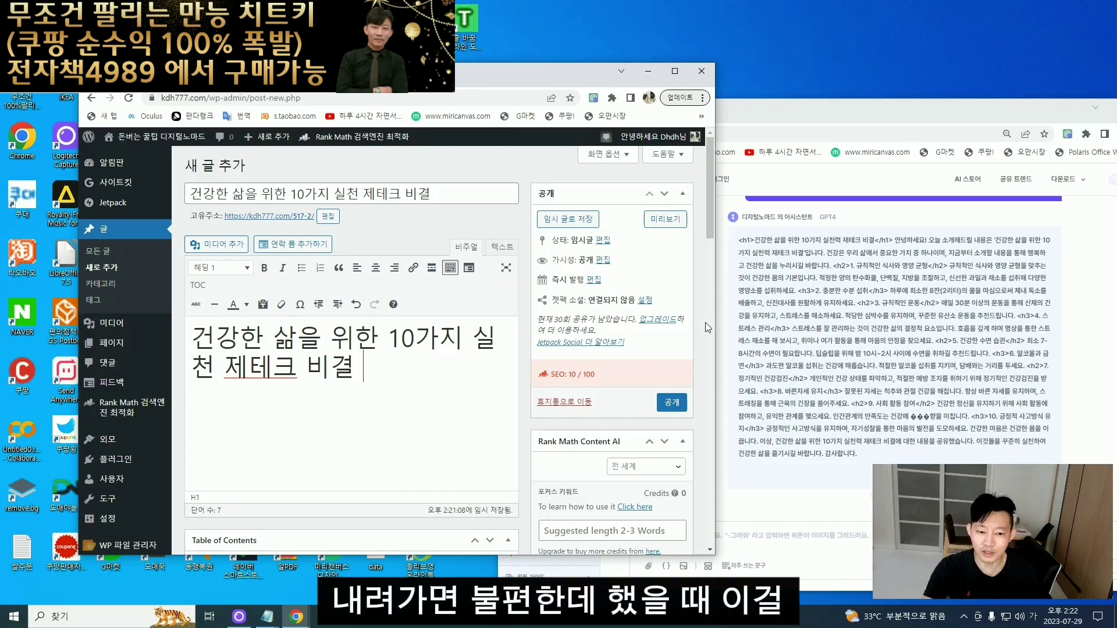
click(675, 71)
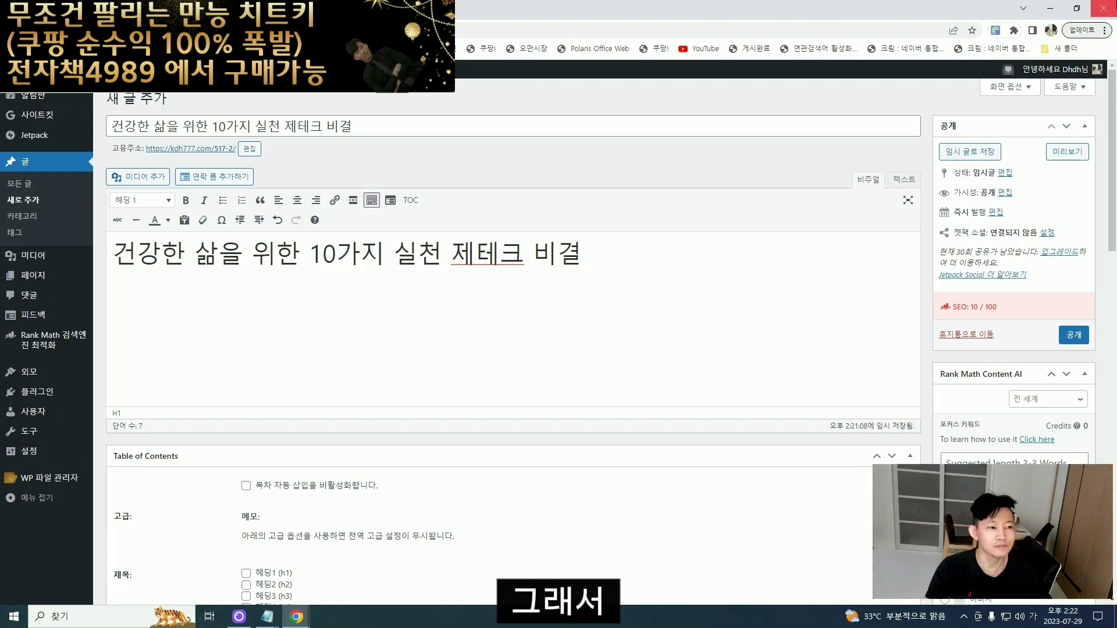
click(1077, 9)
drag(537, 78, 466, 73)
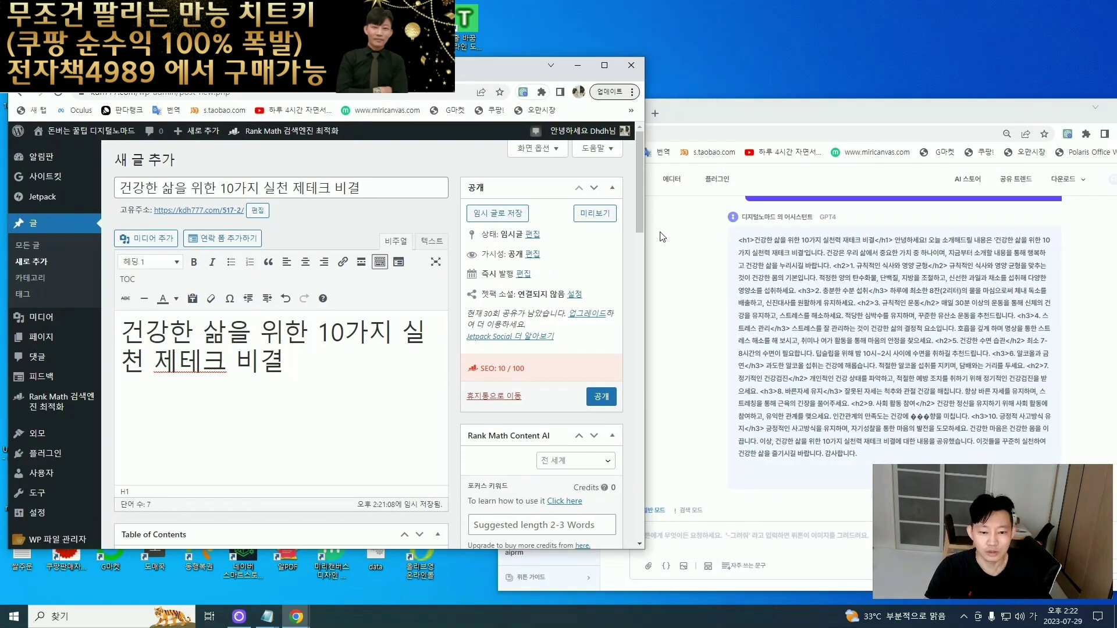
drag(645, 251, 807, 251)
drag(523, 74, 469, 74)
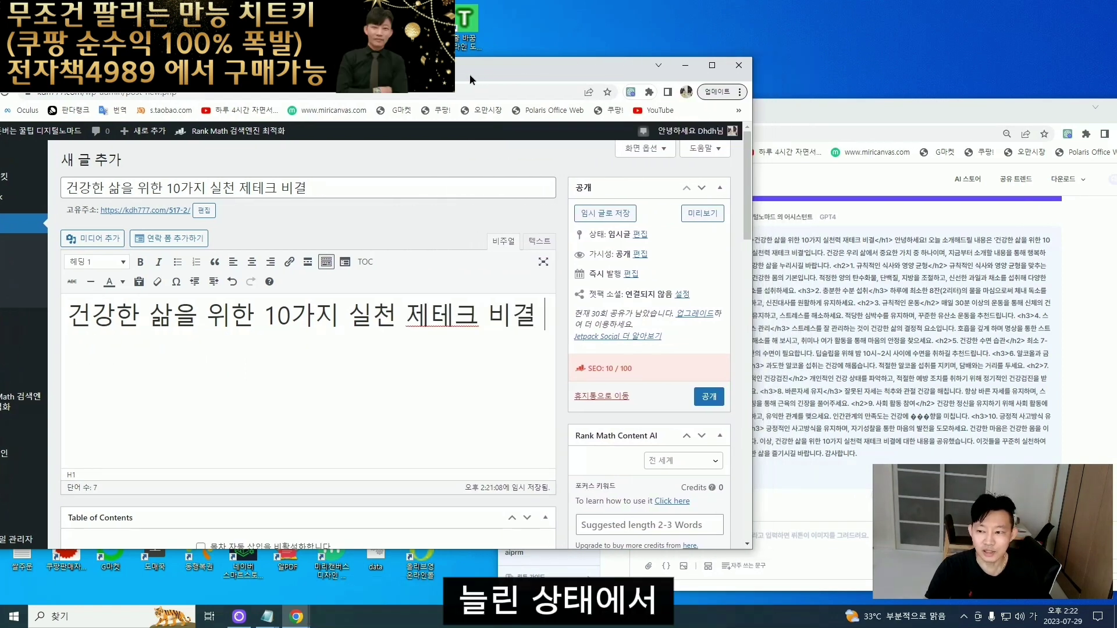
drag(818, 106, 869, 92)
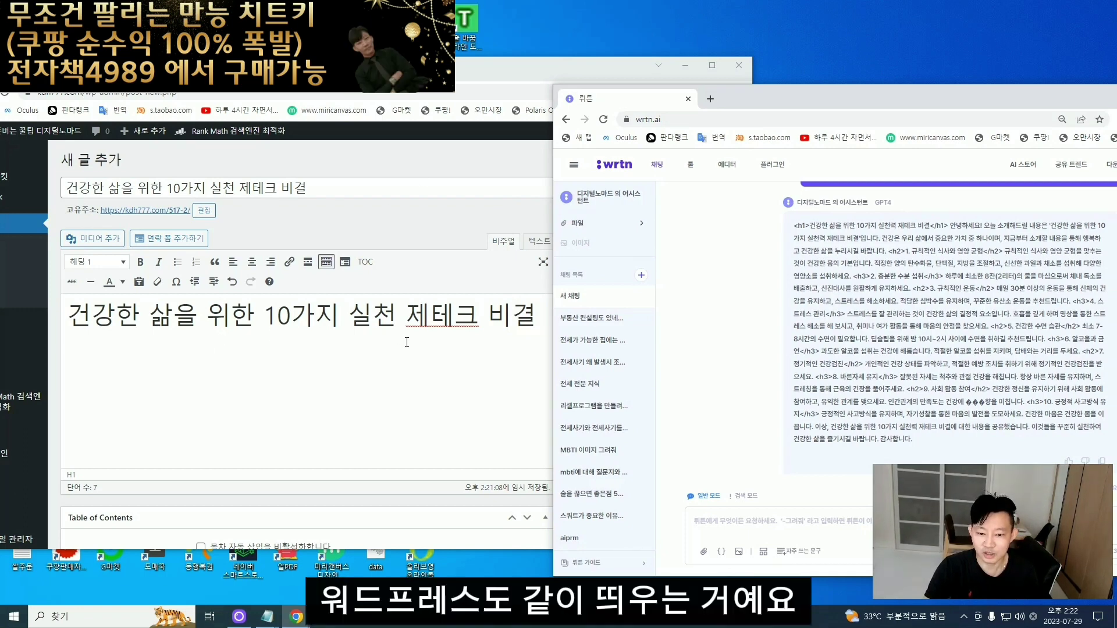
- Add an empty paragraph below the Heading 1 line and check the post's HTML code before returning to the visual editor
click(479, 341)
key(Return)
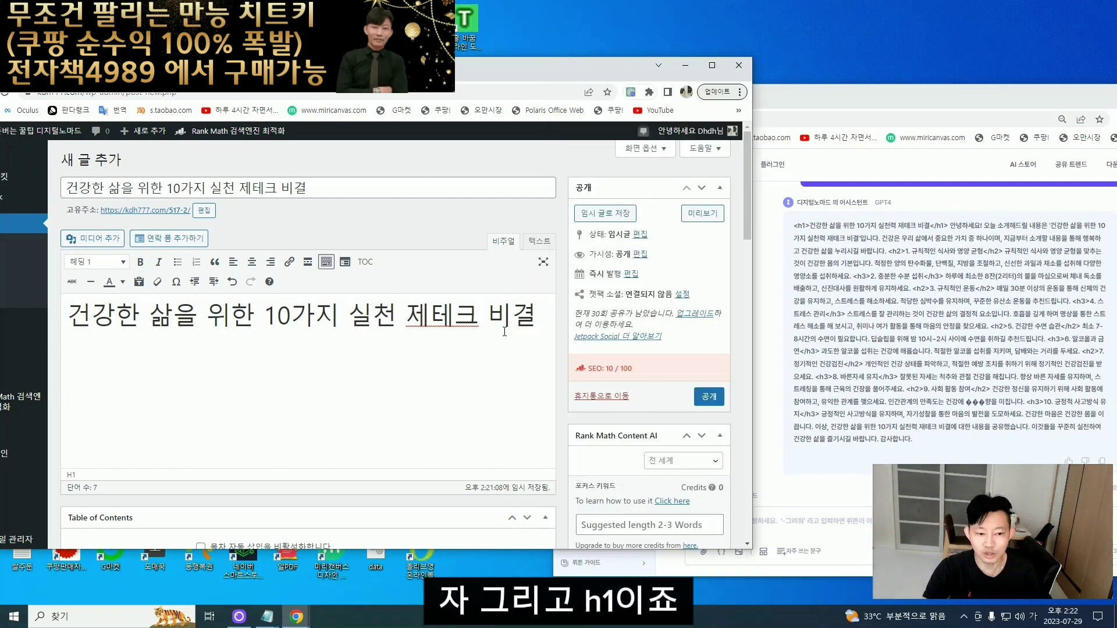
click(933, 229)
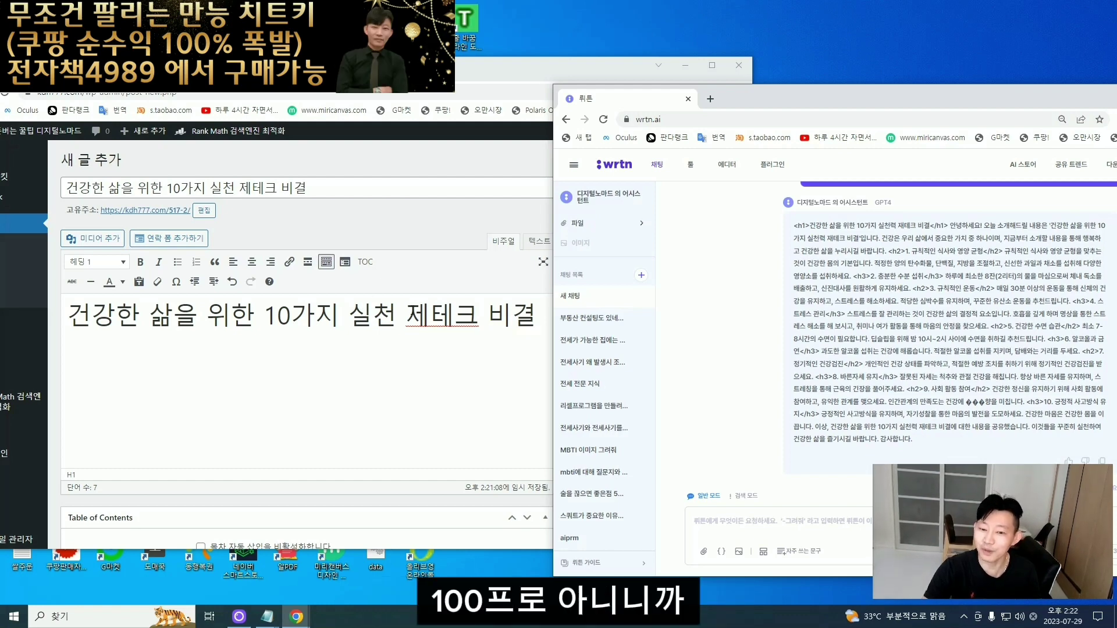
click(535, 323)
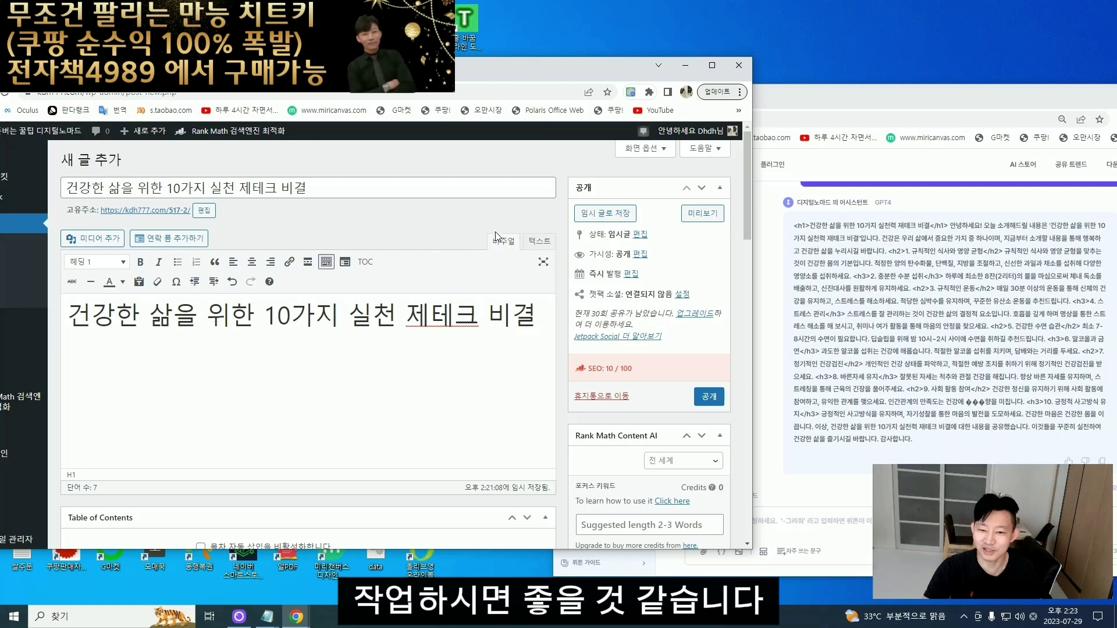
click(539, 242)
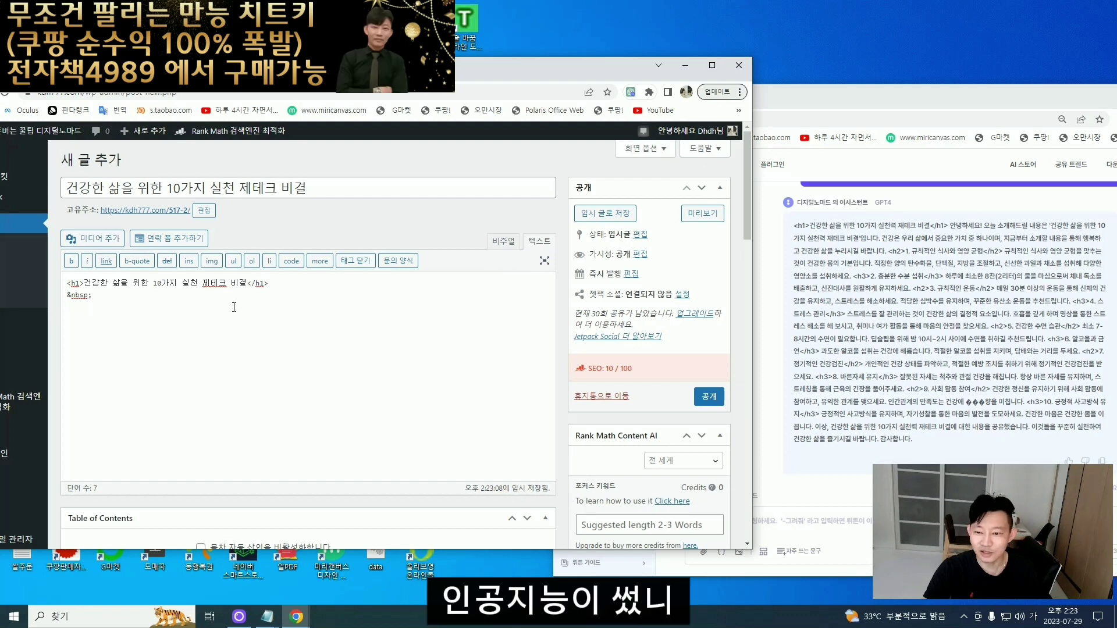
click(496, 242)
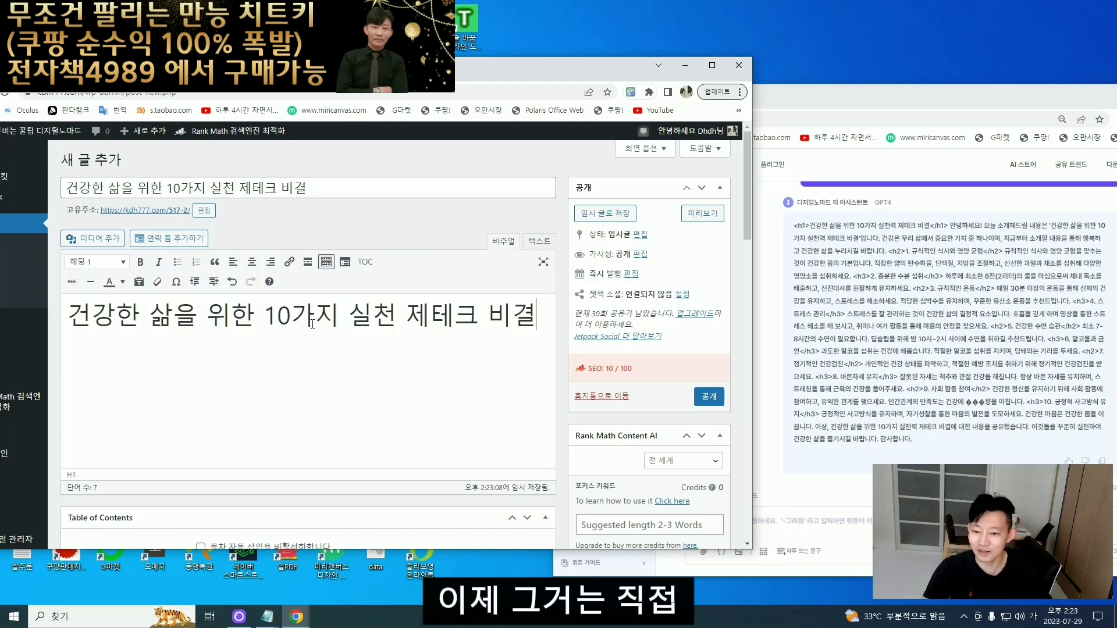
- Write the greeting "안녕하세요" from the wrtn article as a normal paragraph below the heading, followed by a new empty line
click(854, 231)
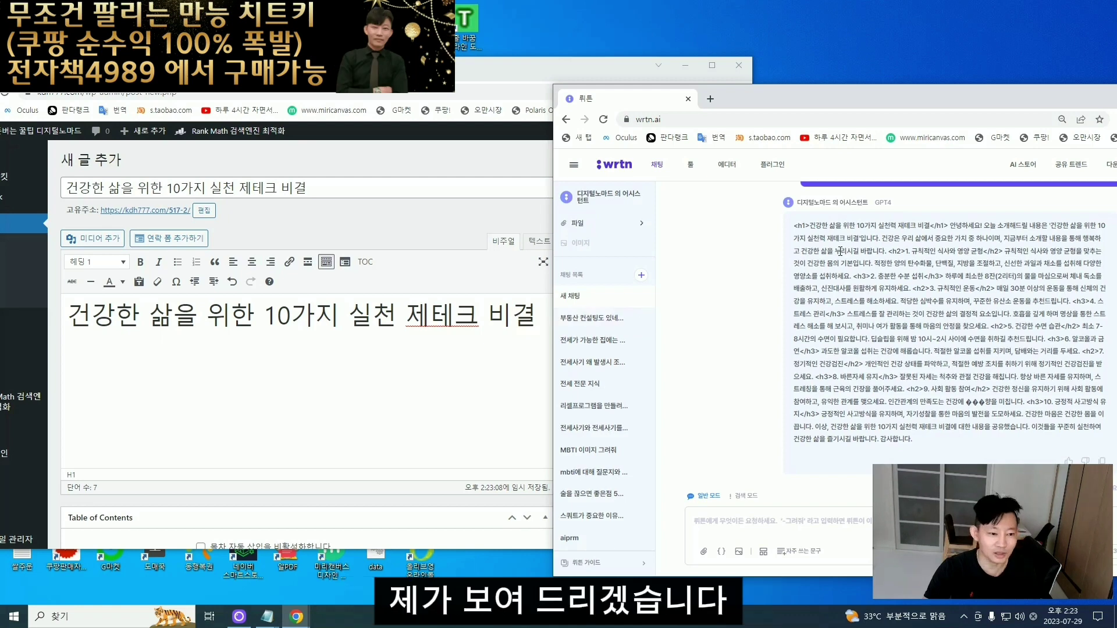
drag(956, 224, 951, 226)
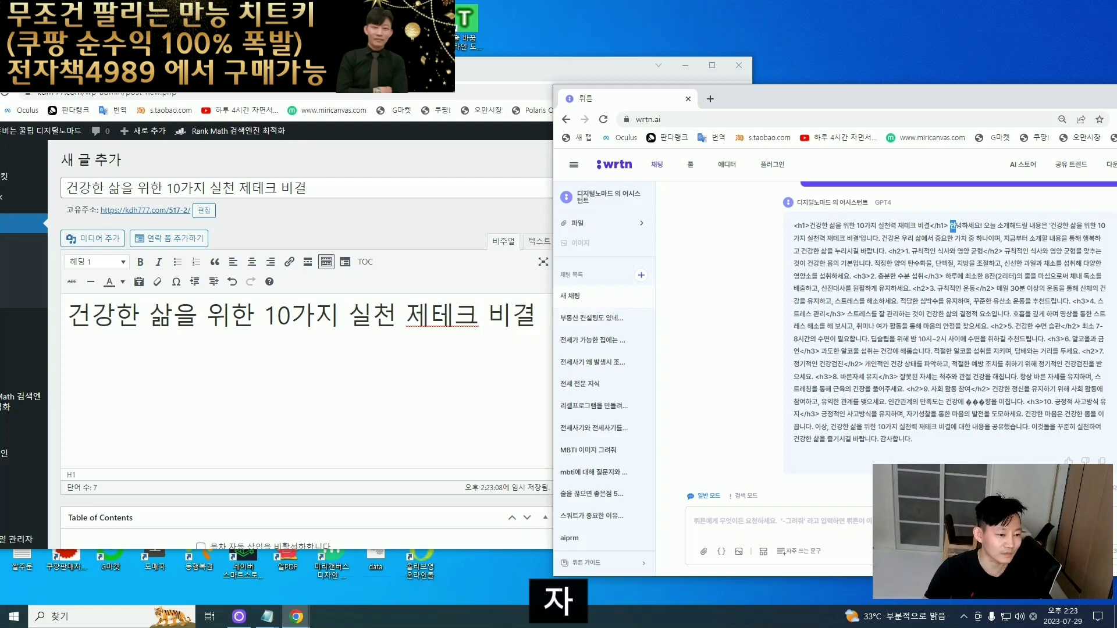
click(547, 321)
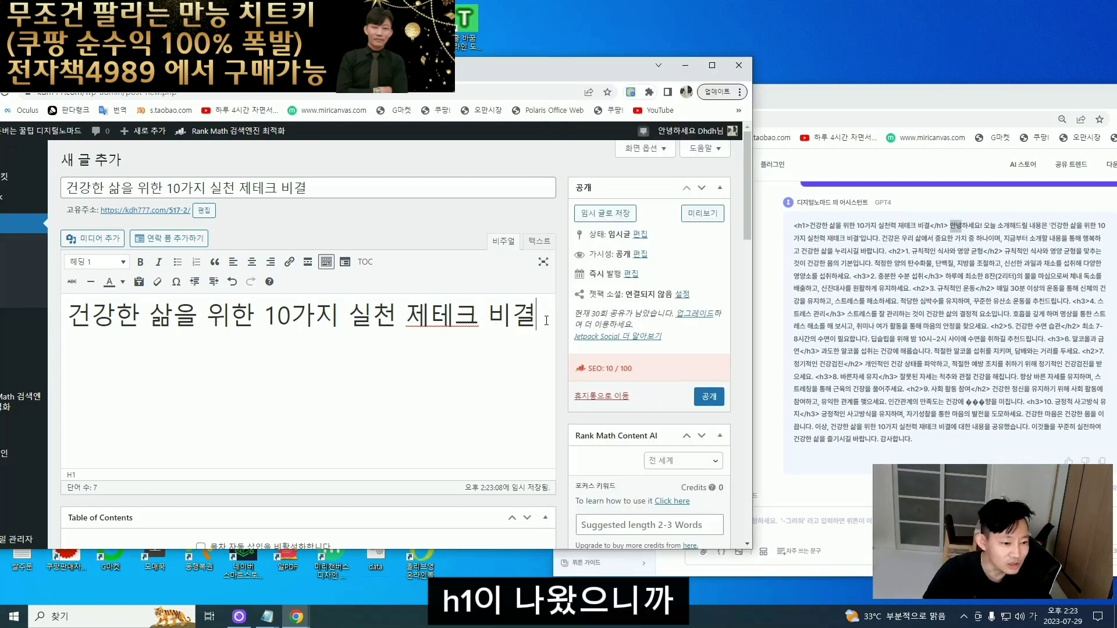
key(Return)
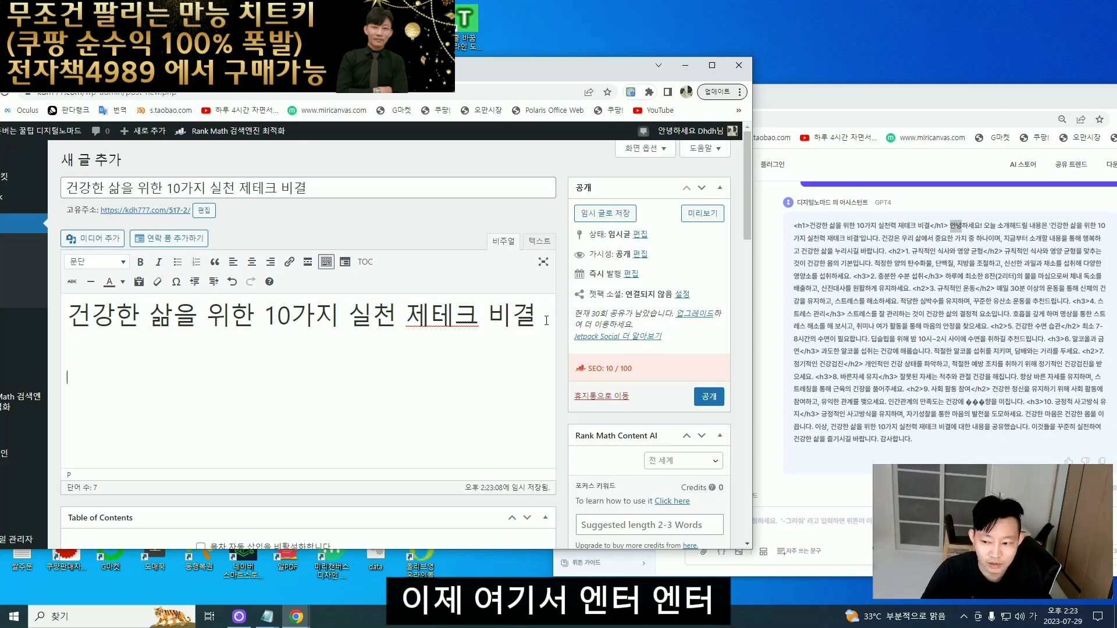
text(안녕하)
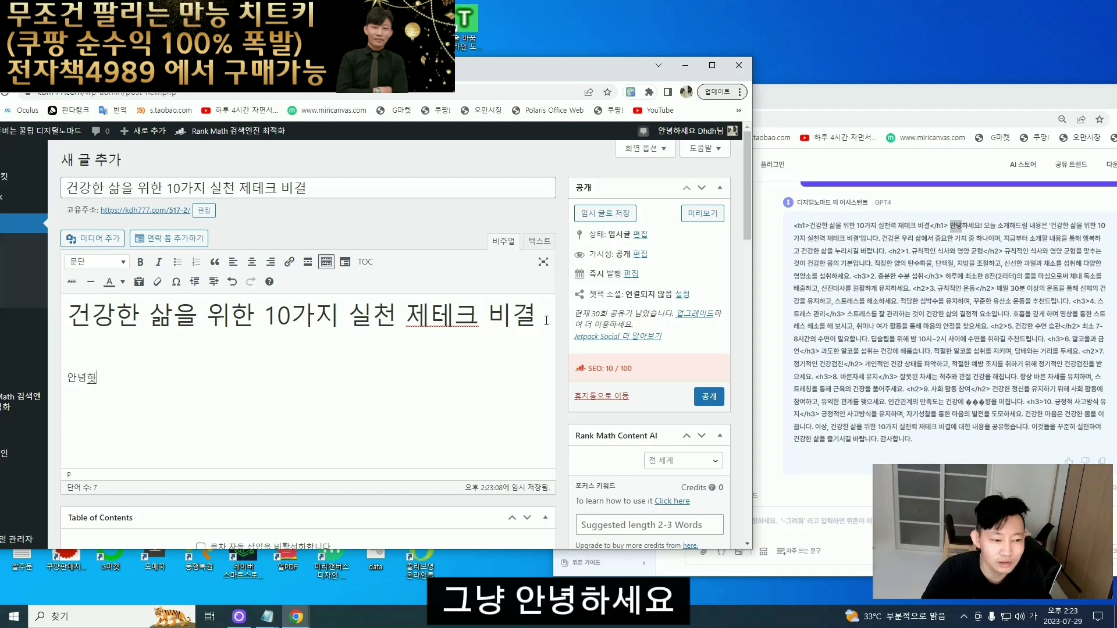
text(세요 오늘 소개)
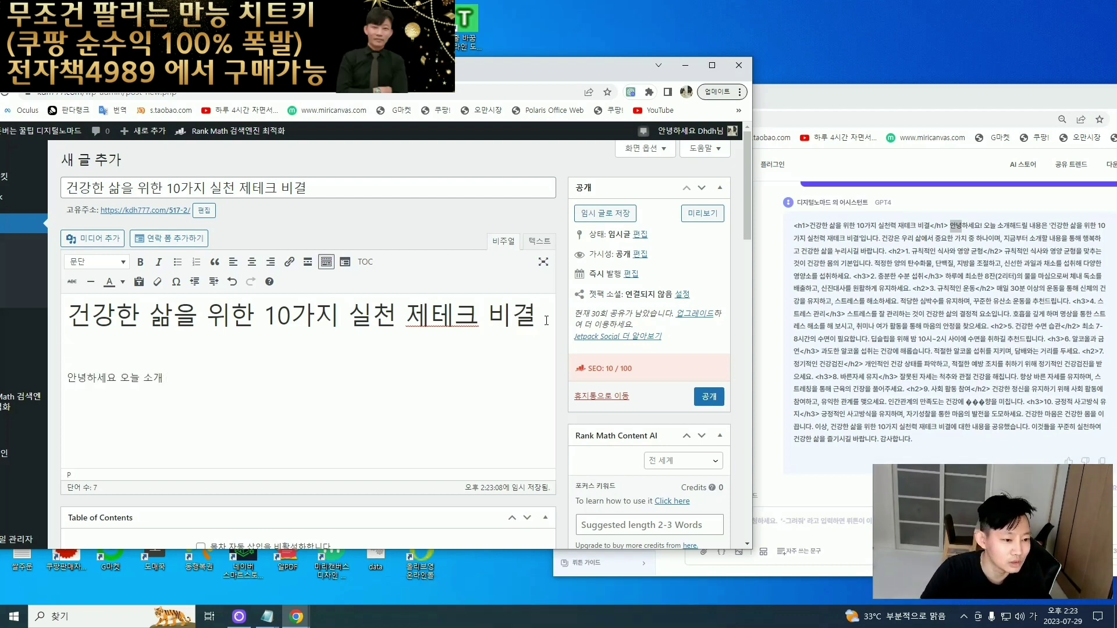
key(Return)
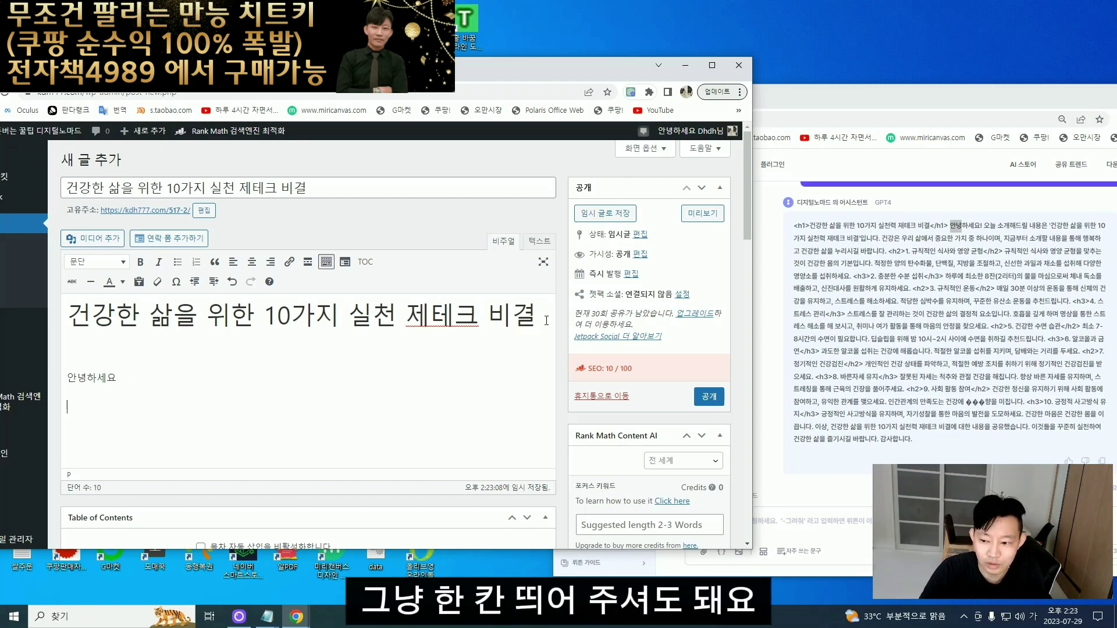
- Write the intro sentence "오늘 소개해드릴 내용은 건강한 삶을 위한 10가지 실천할 수 있는 제테크 비결입니다." below the greeting
text(오늘 소개해)
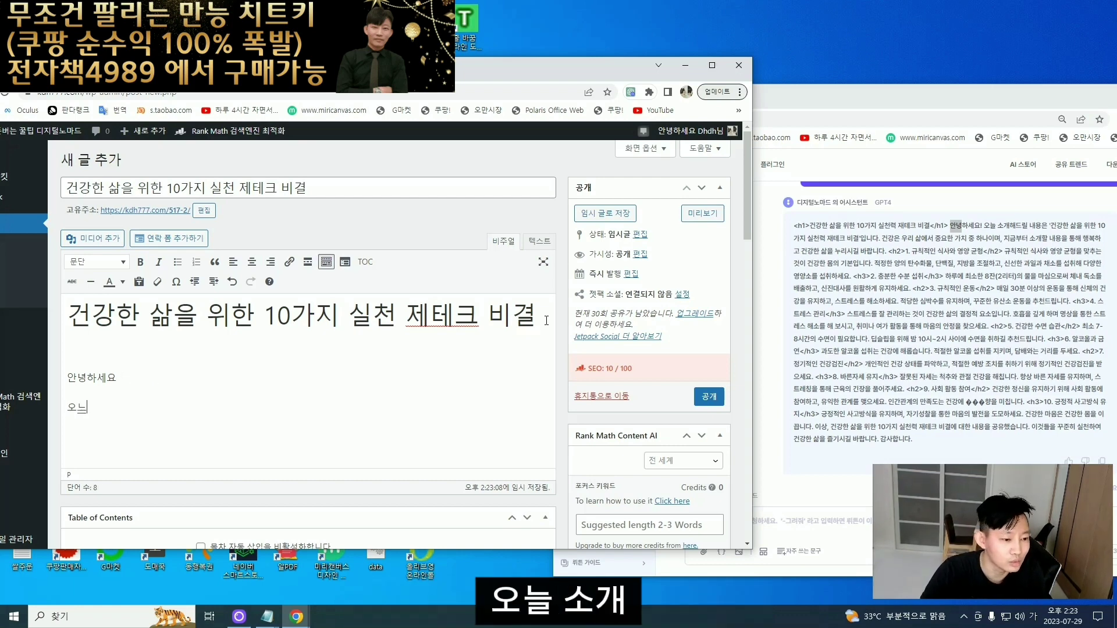
text(드릴 내용)
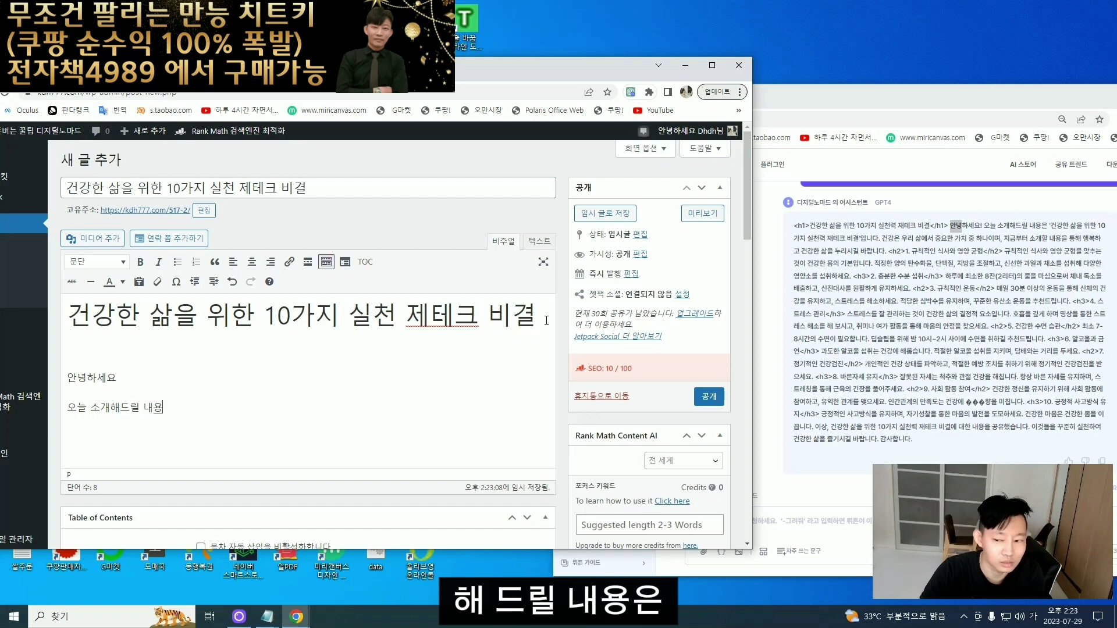
text(은 건강한 삶을 위한)
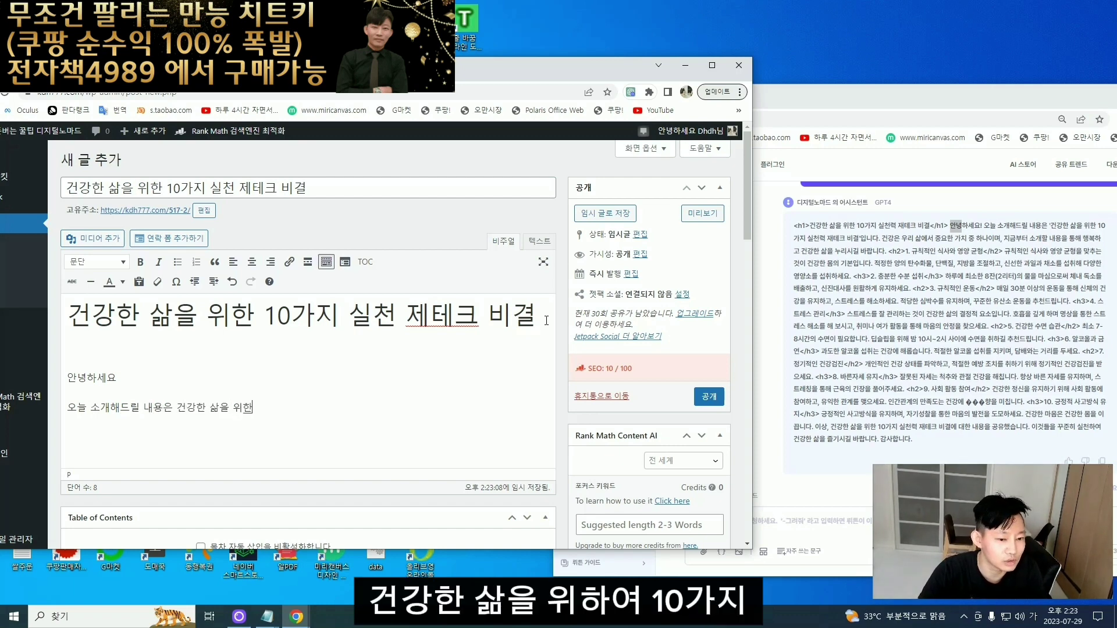
text( 10가지 시)
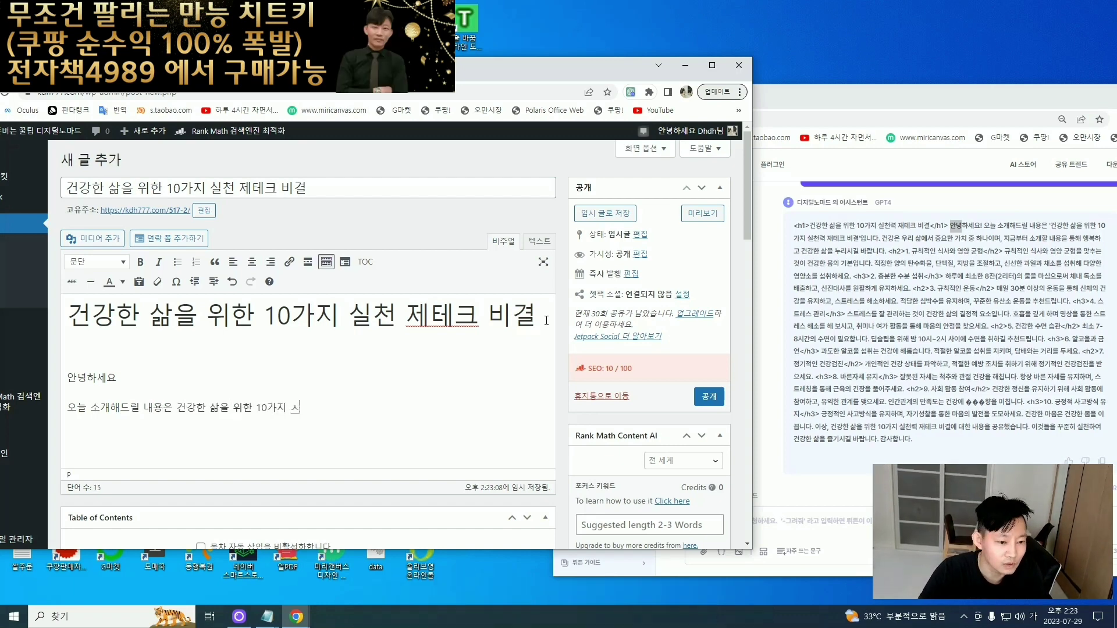
key(BackSpace)
text(실천 )
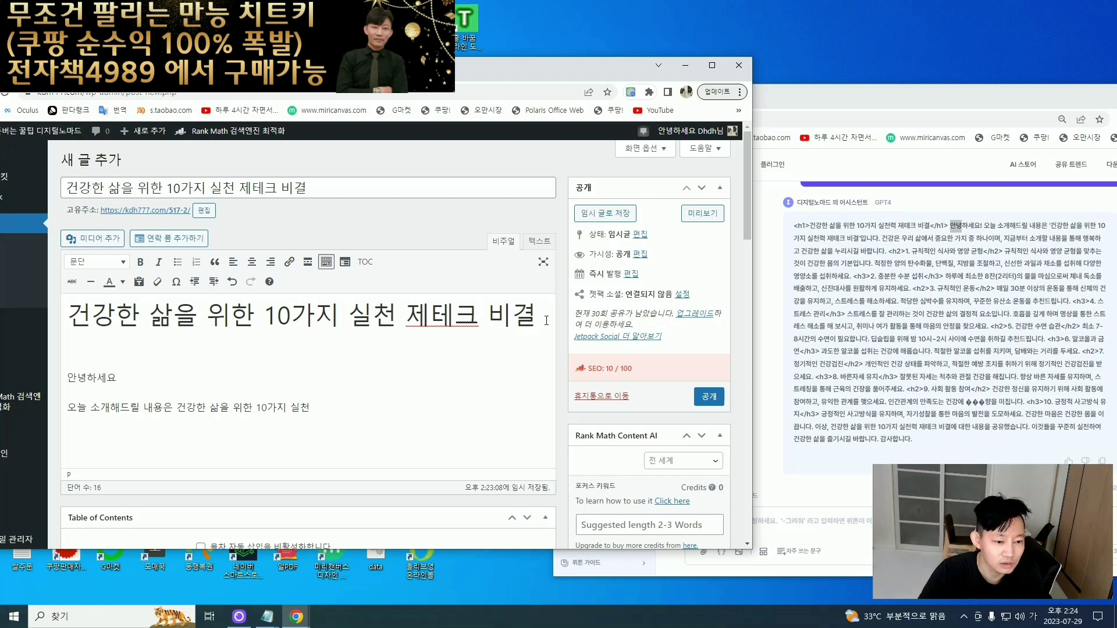
text(하)
text( 수 있는 제테)
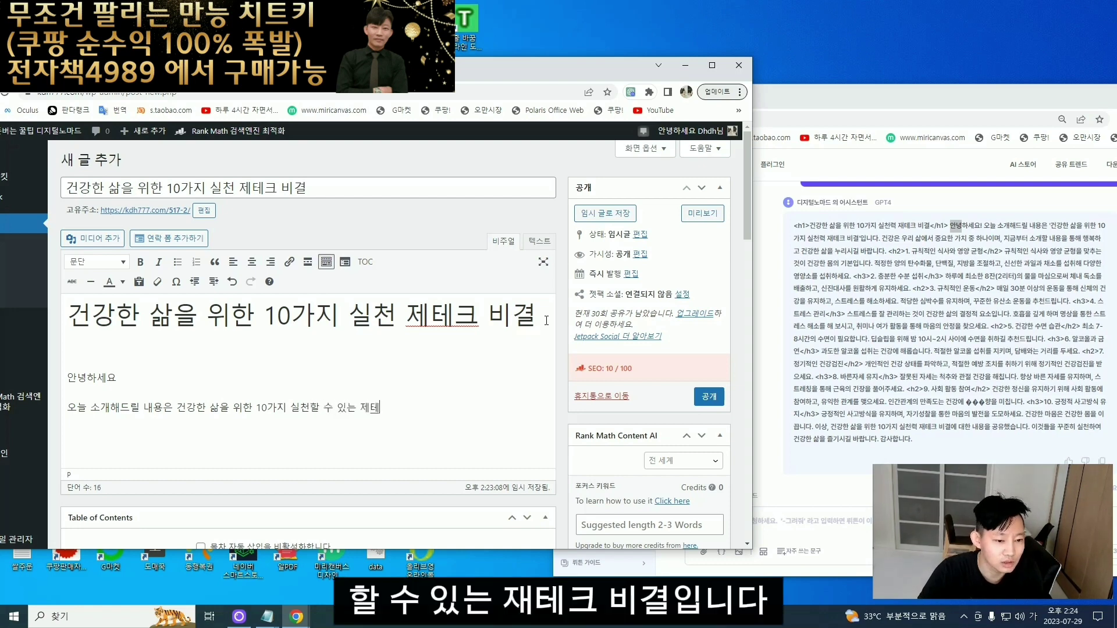
text(크 비결입니다.)
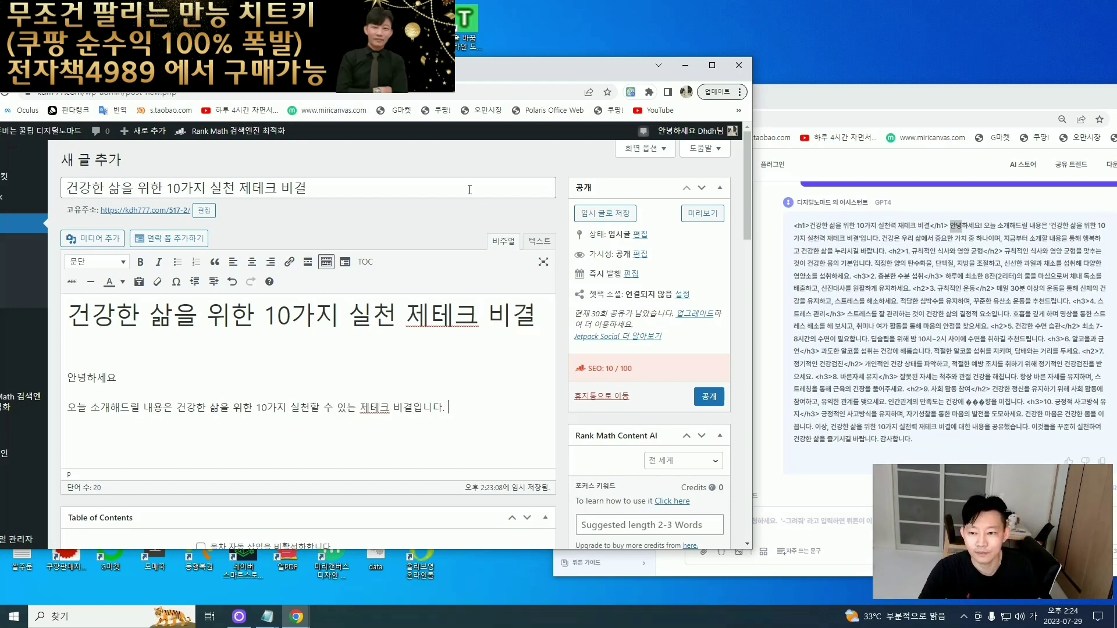
- Change the post title to "건강한 삶을 위한 10가지 실천할 수 있는 제테크 비결"
click(235, 188)
text(할)
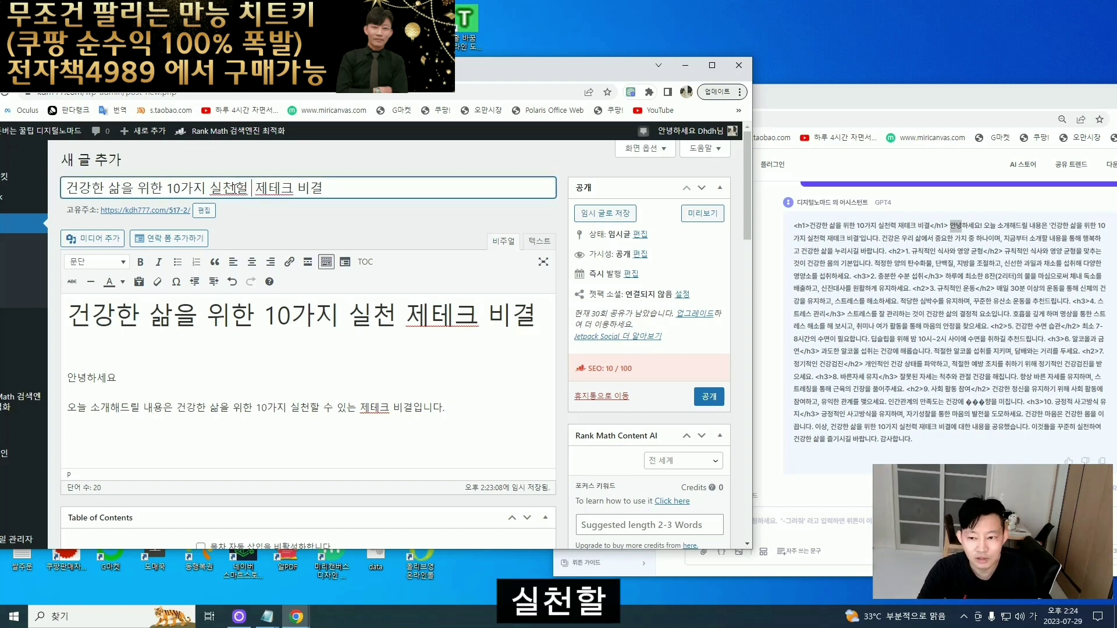
text( 수 있는)
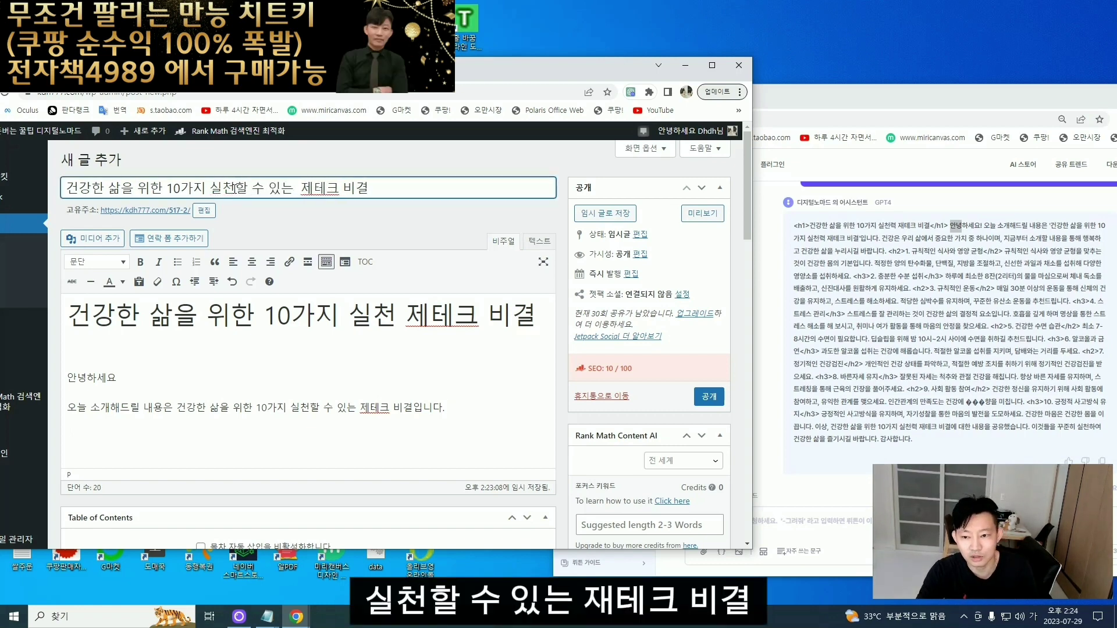
key(BackSpace)
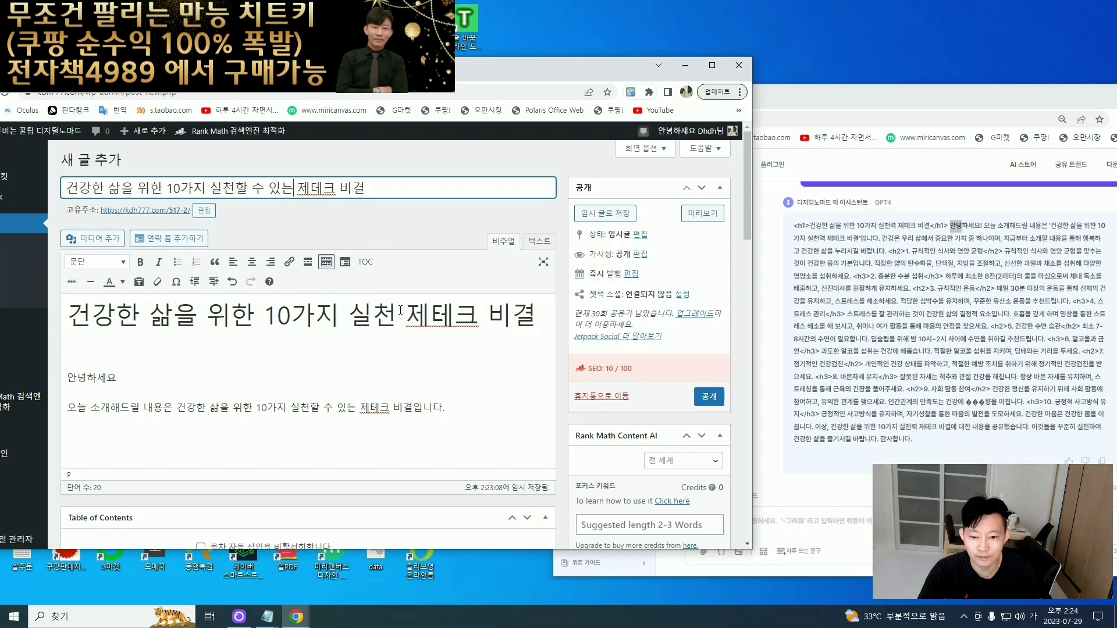
- Insert "할수 있는" before "제테크 비결" in the Heading 1 line of the post body
click(406, 314)
text(가능하)
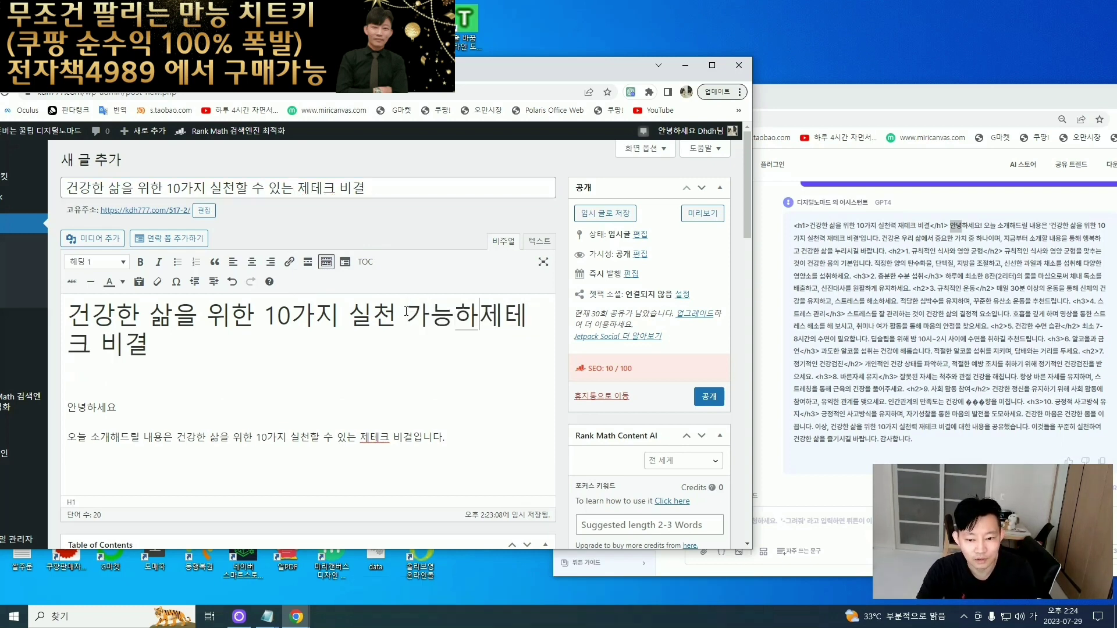
key(BackSpace)
key(BackSpace)
key(BackSpace)
text(할수 있는)
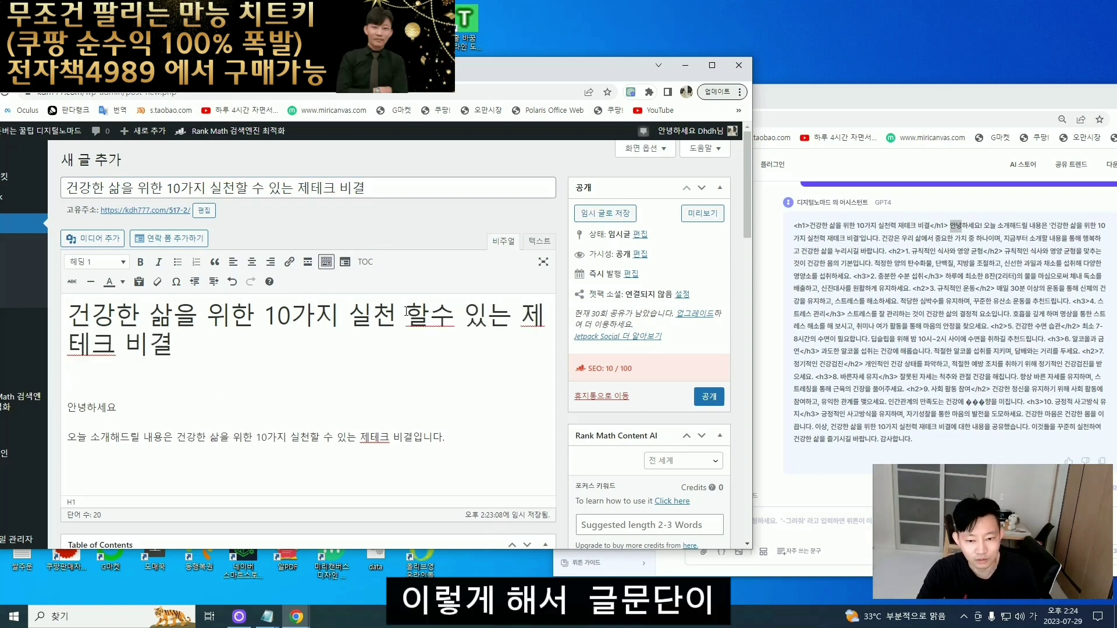
- Widen the WordPress window until the extended heading fits on one line, and narrow the wrtn window so its article sits beside it
drag(752, 314, 864, 354)
drag(676, 67, 656, 71)
click(920, 102)
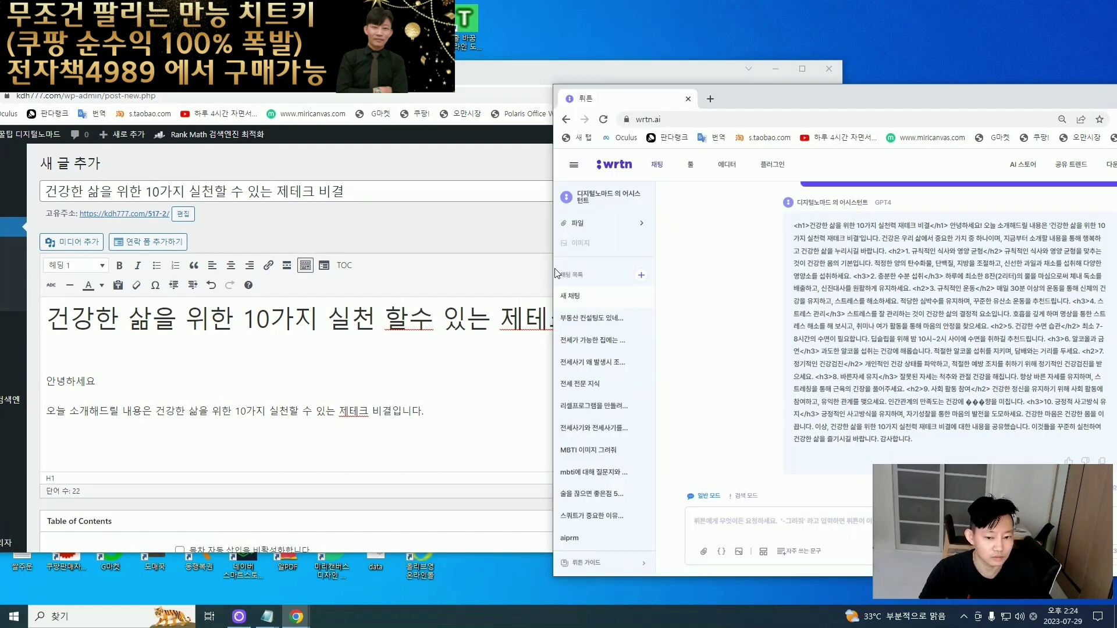
drag(558, 273, 758, 273)
drag(964, 91, 804, 100)
click(434, 409)
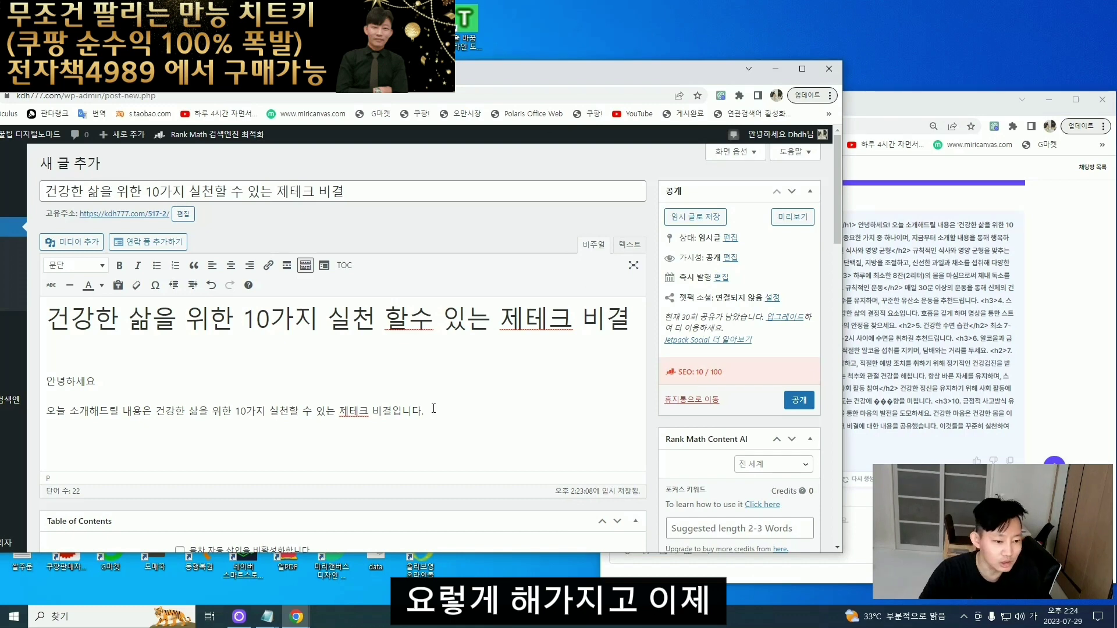
drag(486, 79, 476, 66)
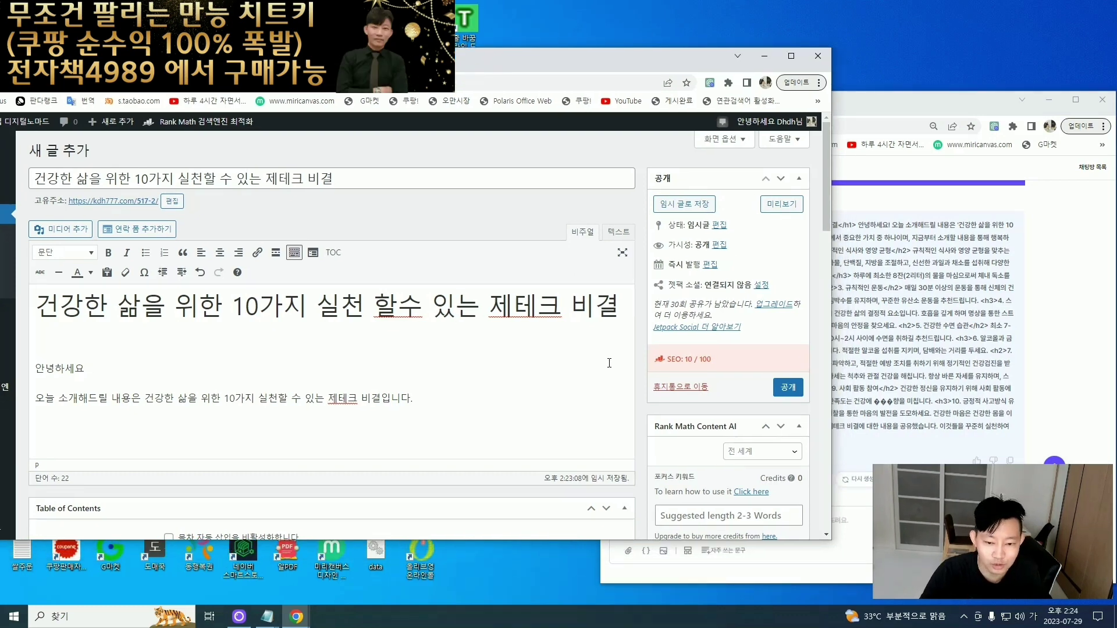
click(908, 248)
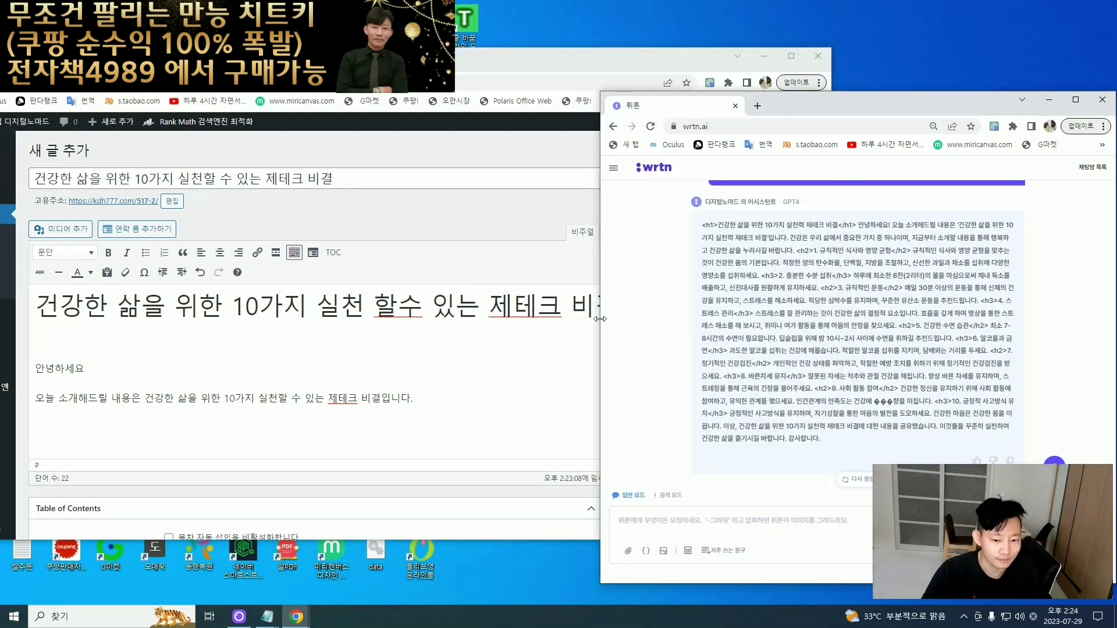
drag(599, 318, 711, 319)
- Add a new paragraph below the intro sentence and shift the WordPress window to uncover more of the wrtn article
click(423, 401)
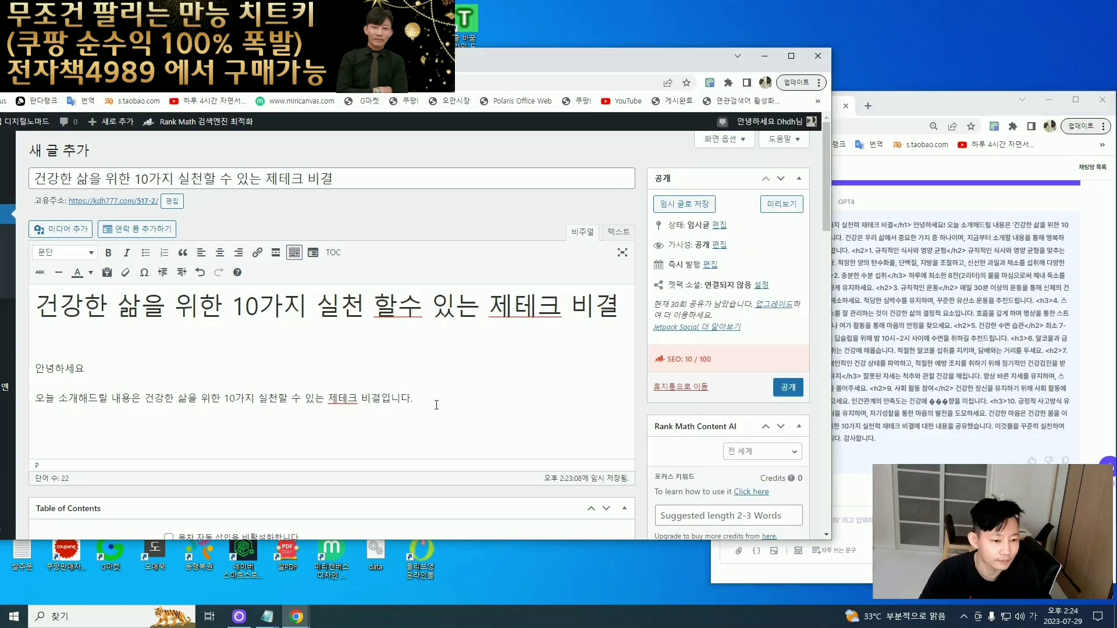
key(Return)
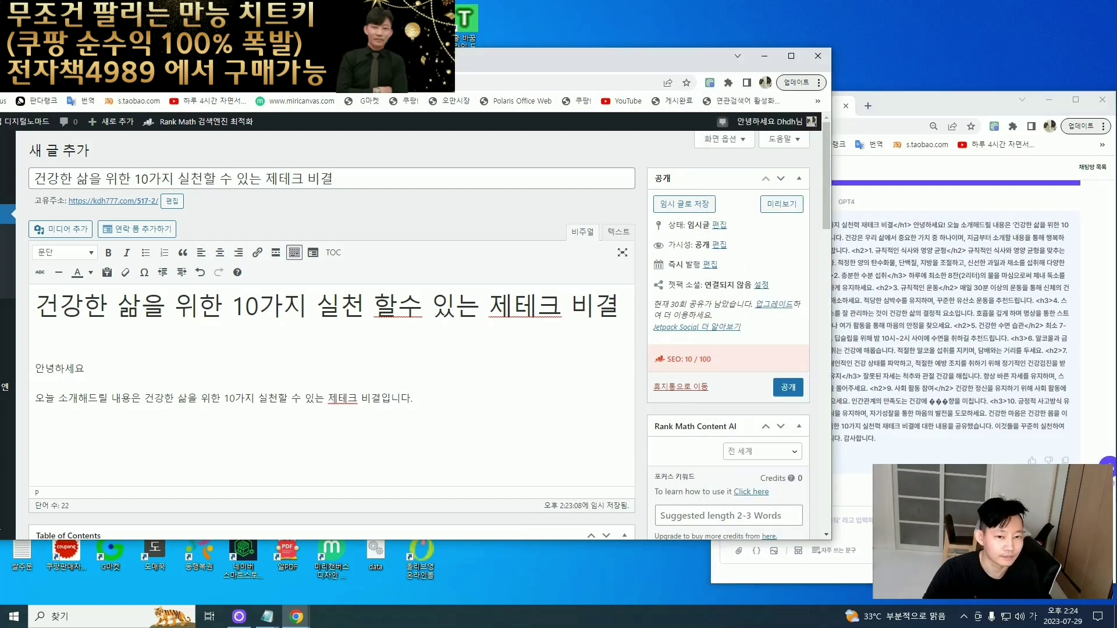
drag(469, 57, 434, 59)
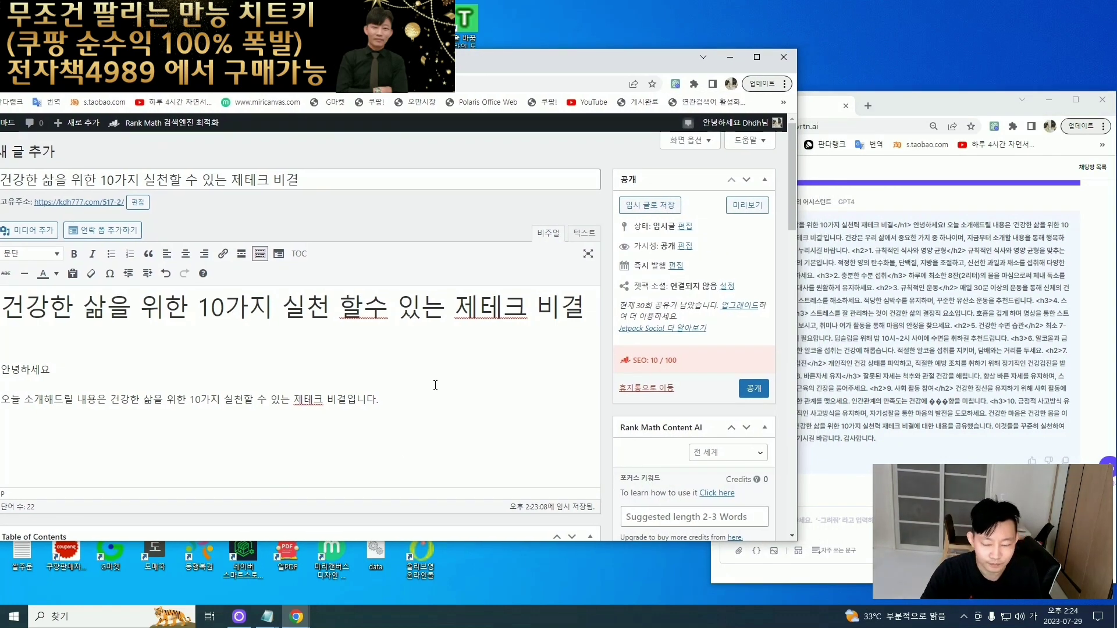
scroll(380, 407, down, 1)
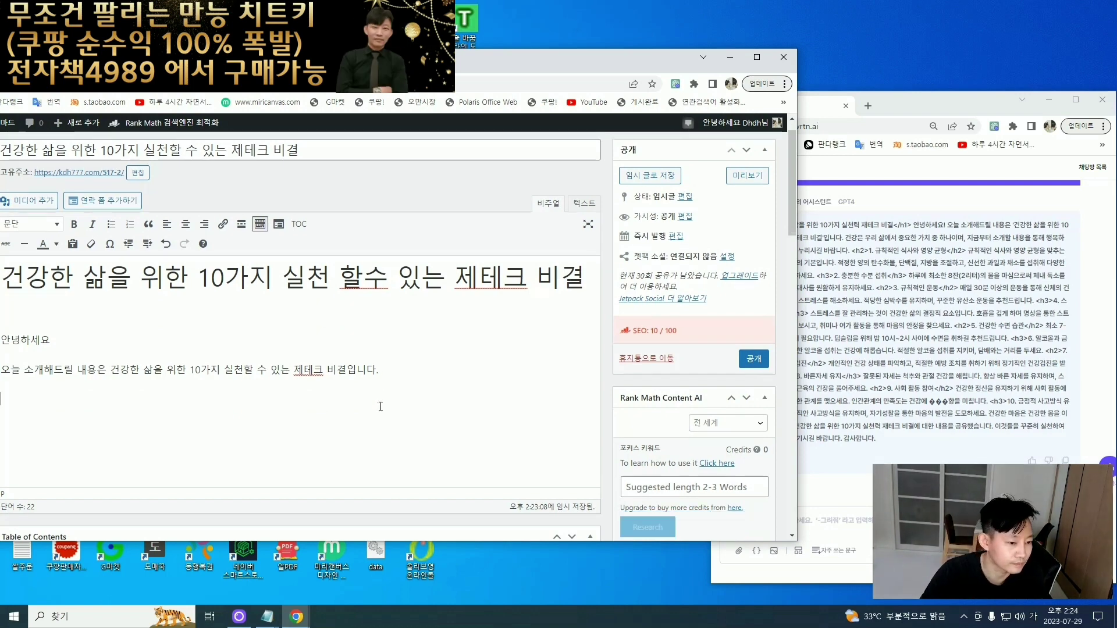
- Write "건강은 우리삶에서 중요한 가치 중 하나이며, 지금부터 소개할 내용을 통해 행복한 삶을 누리시길 바랍니다." and start a new paragraph
text(건강은 )
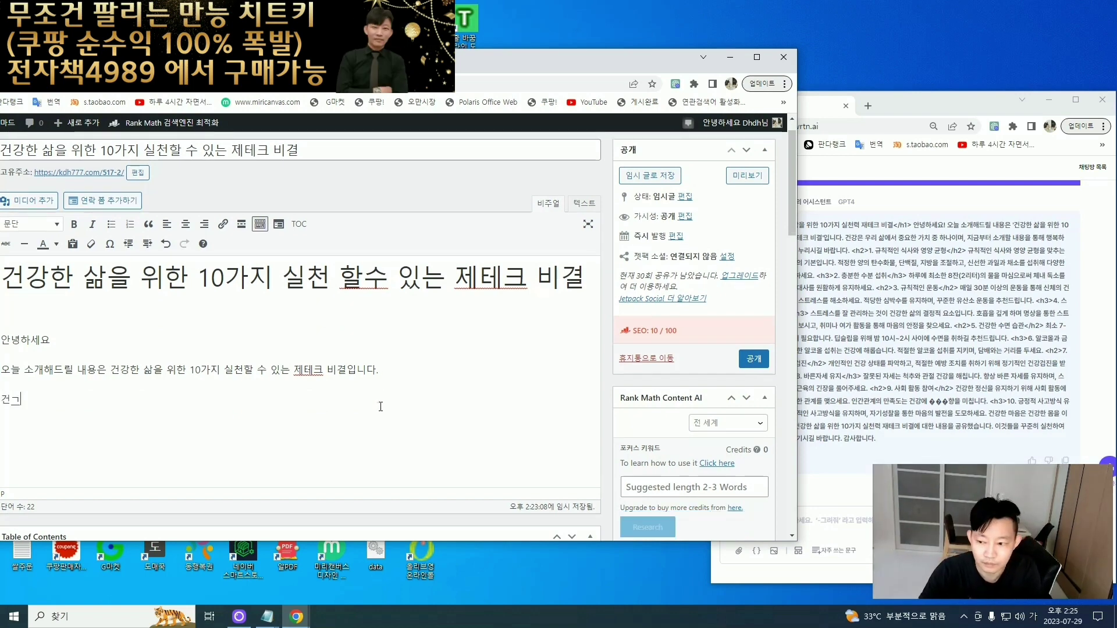
text(우리삶에서 중요한 가치)
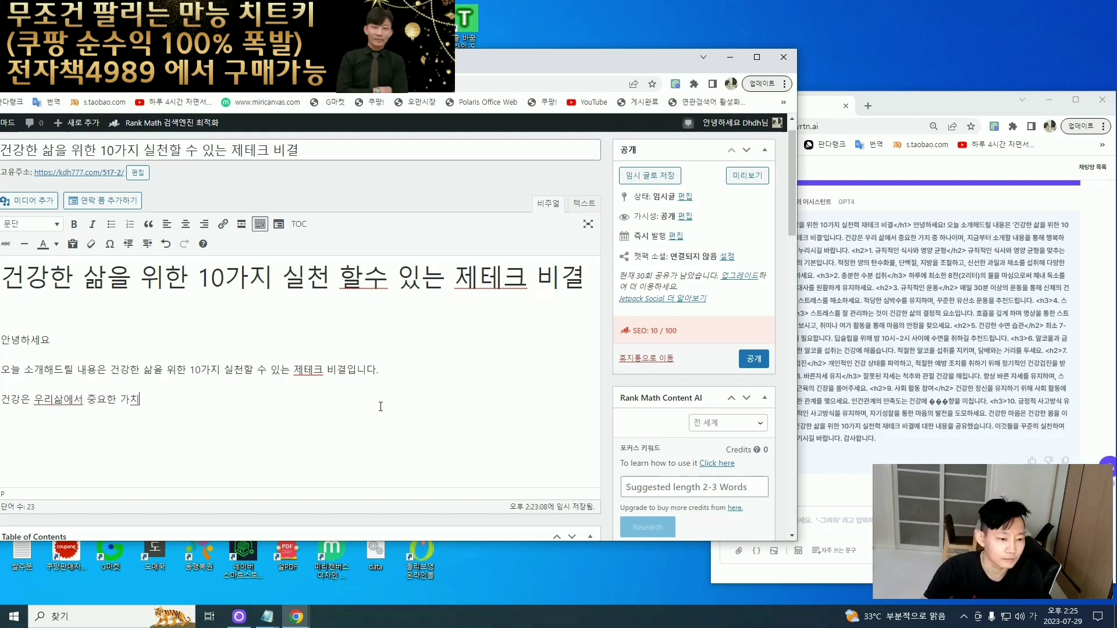
text( 중 하나이며)
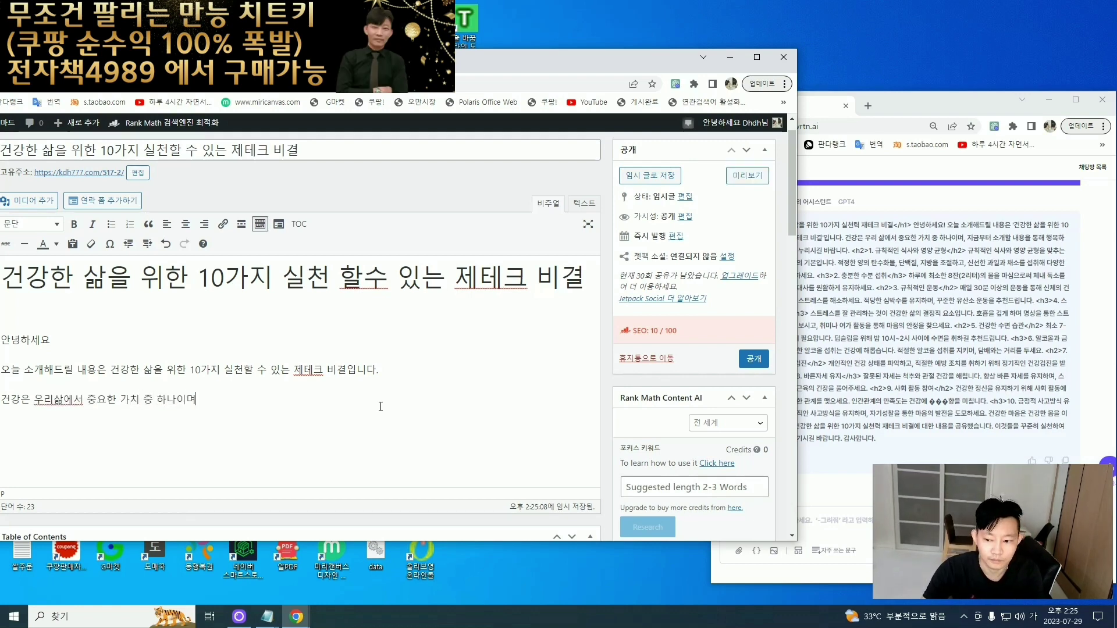
text( 지, 지금부터 소개할 ㄴ)
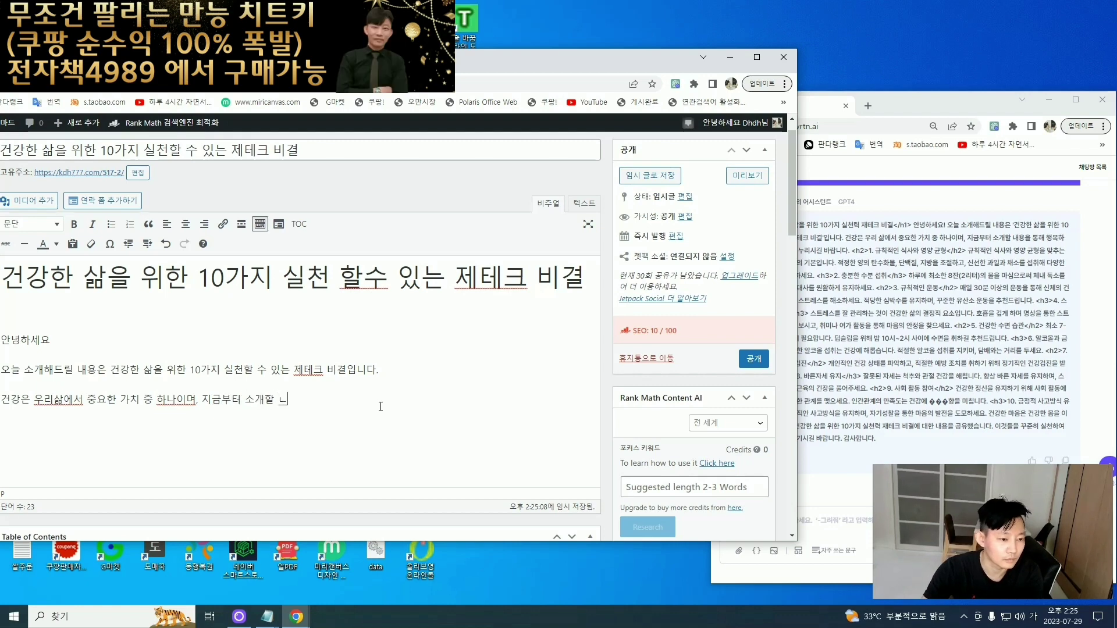
key(BackSpace)
text(내용을 통해 행복)
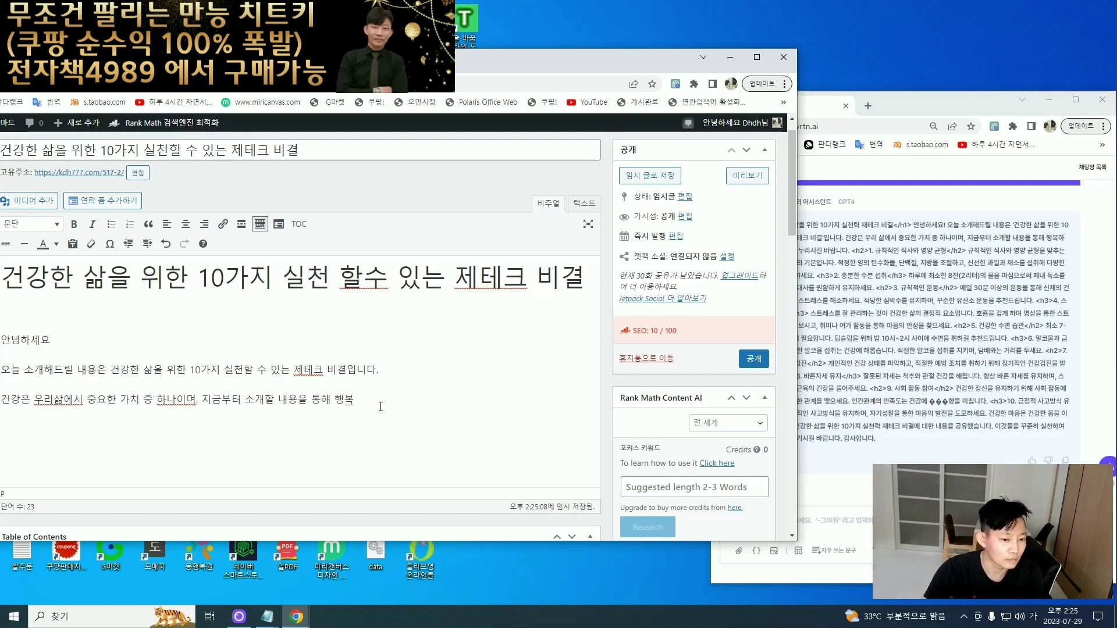
text(한 삶을 누리)
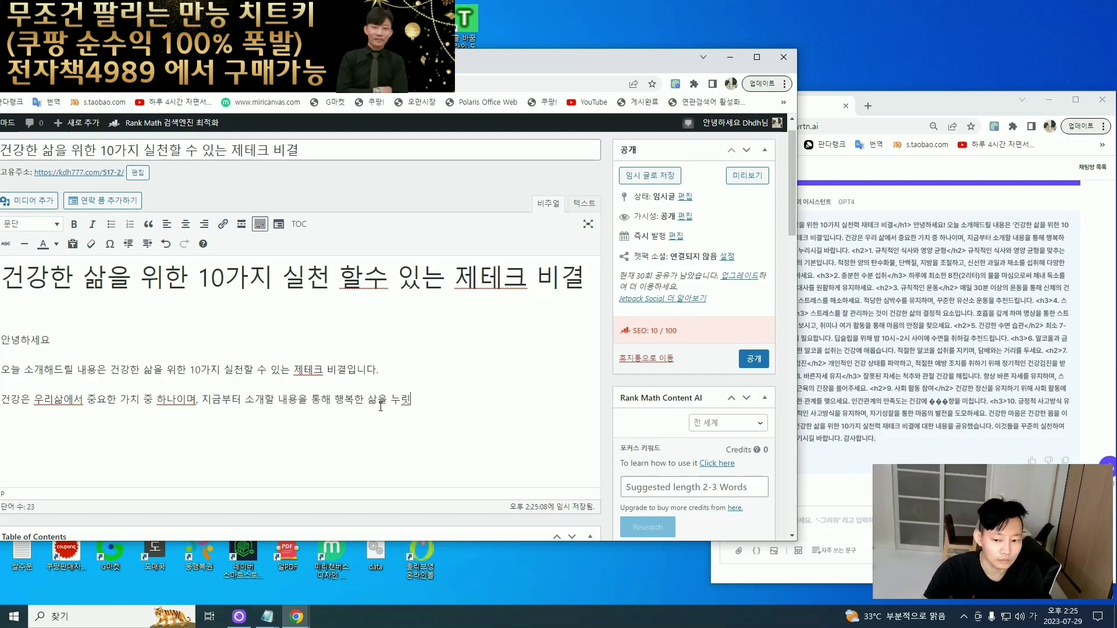
text(시길 바랍니다.)
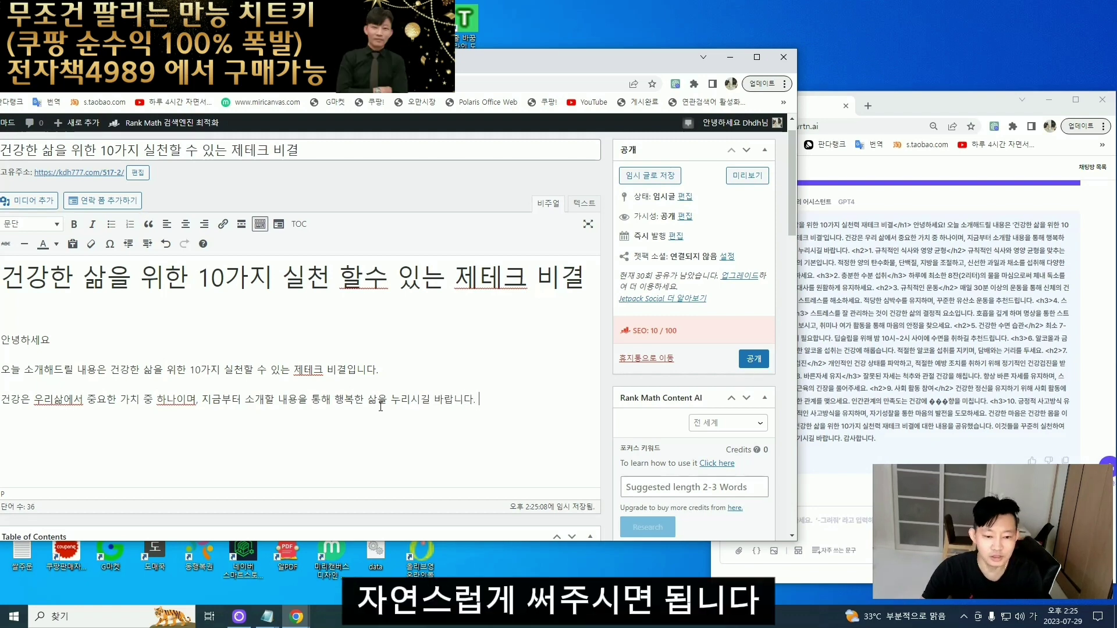
key(Return)
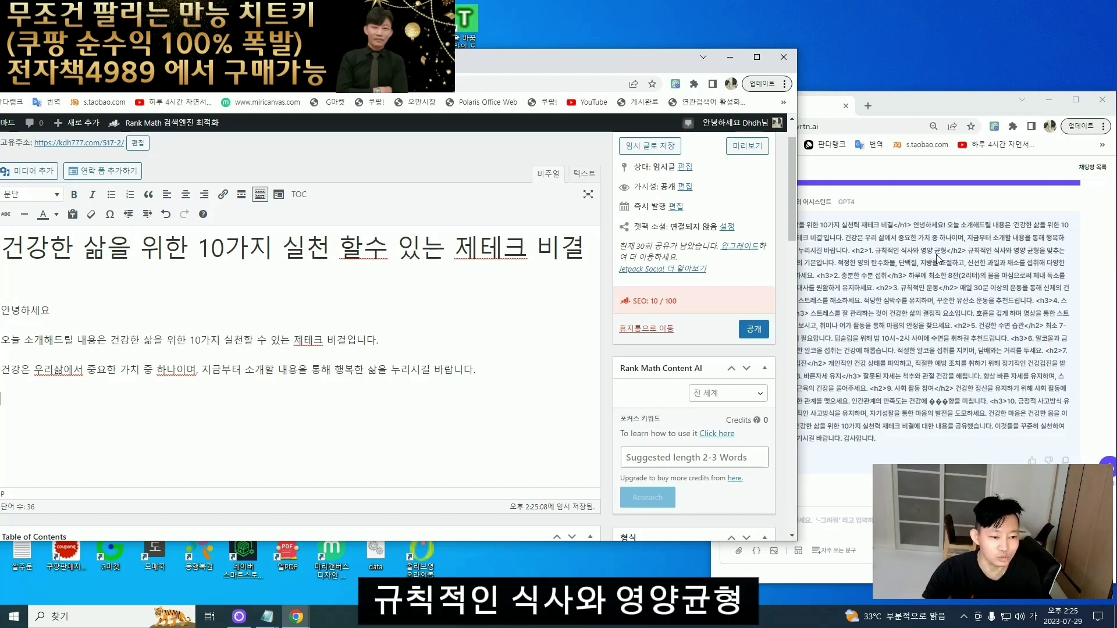
- Leave an empty line below the intro and write "규치적인 식사와 영양균형" as item 1 of a numbered list
drag(204, 59, 217, 61)
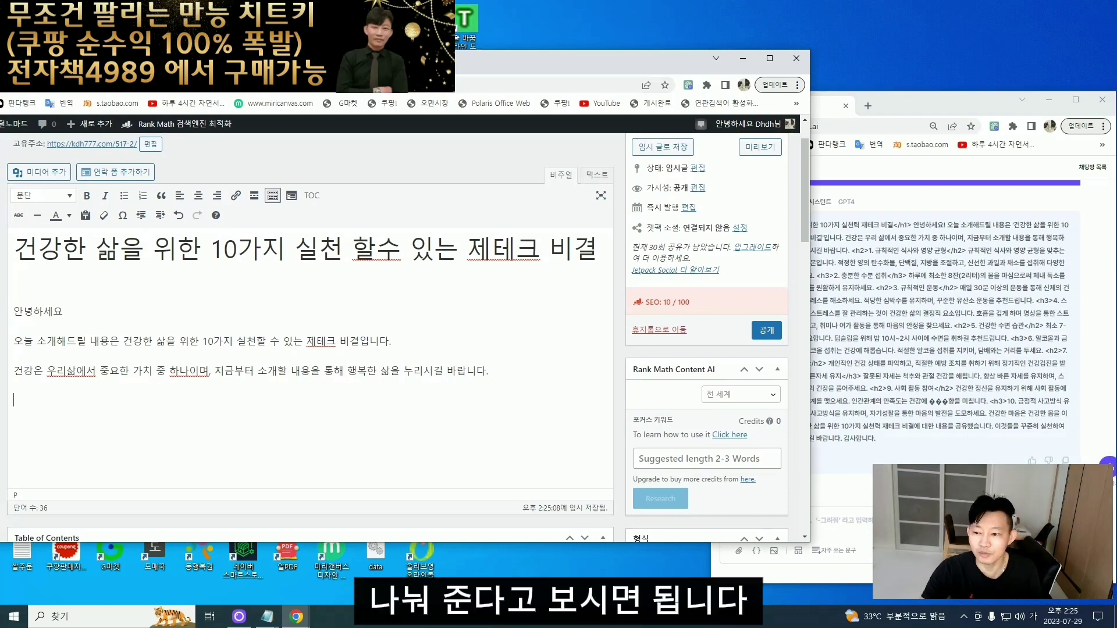
scroll(182, 334, down, 1)
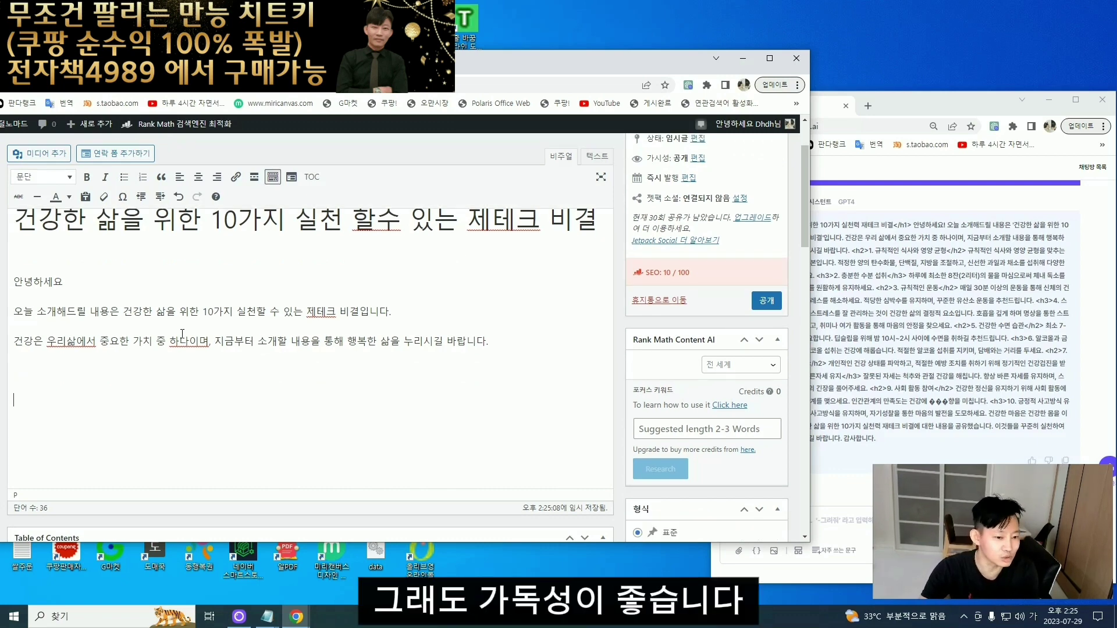
text(귀칙적인 식)
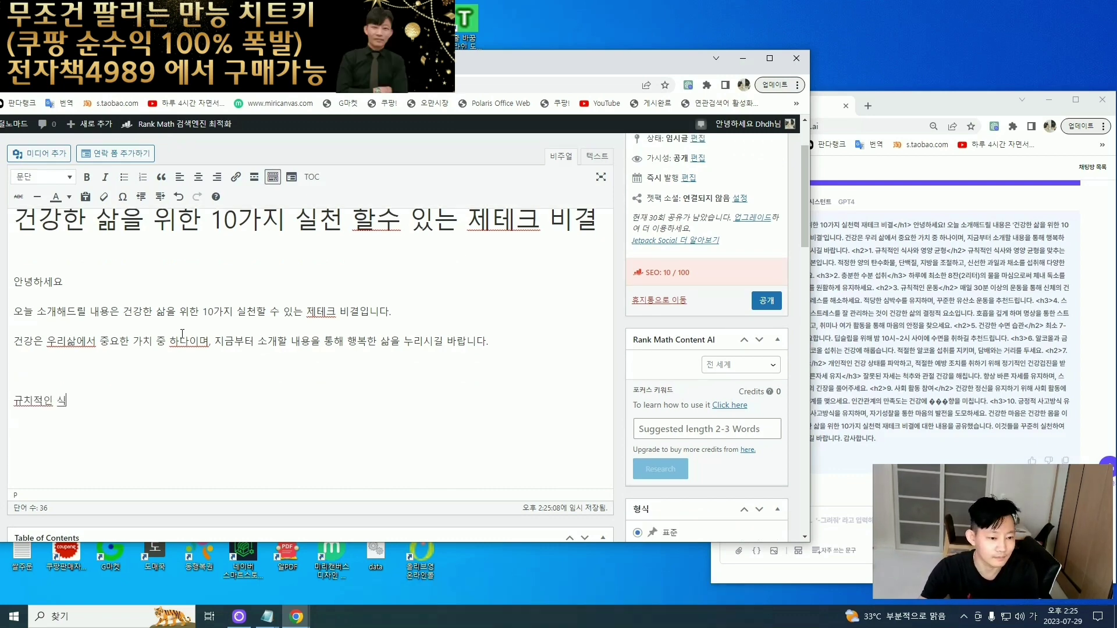
text(사와 영양균형 )
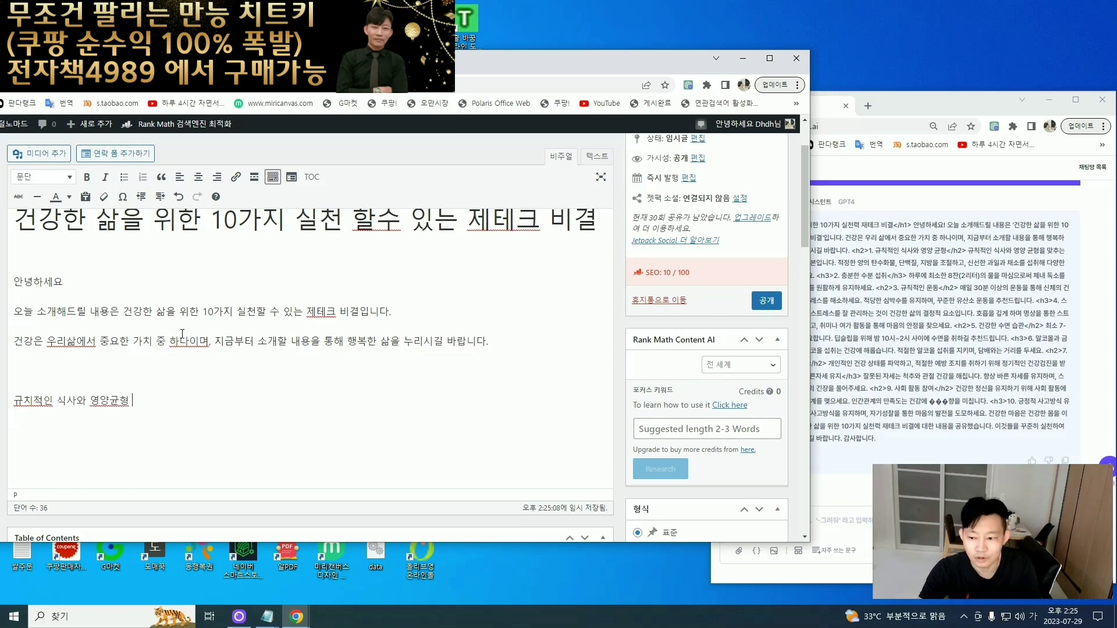
text(1.)
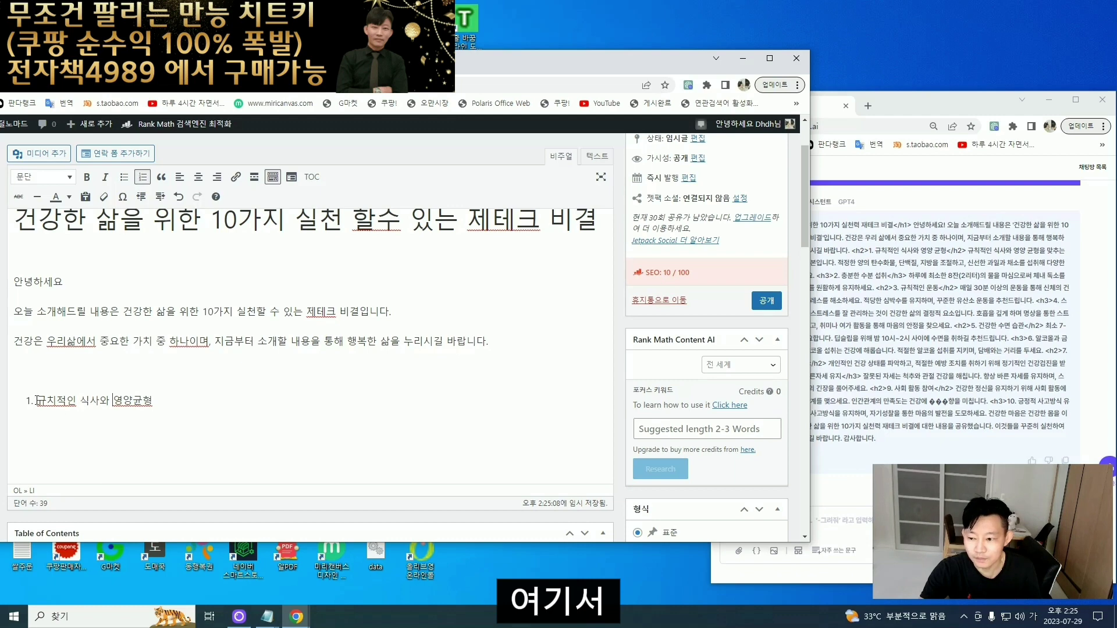
- Turn the "규치적인 식사와 영양균형" item back into a plain paragraph and start a numbered list on the empty line above it
drag(36, 401, 156, 401)
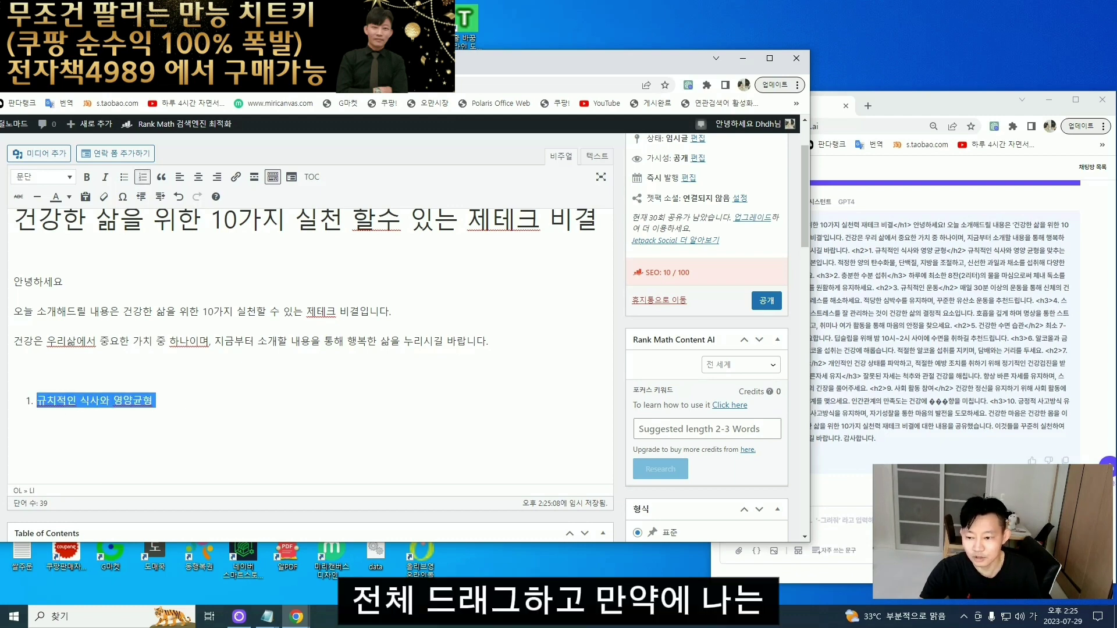
click(140, 182)
click(129, 363)
click(142, 177)
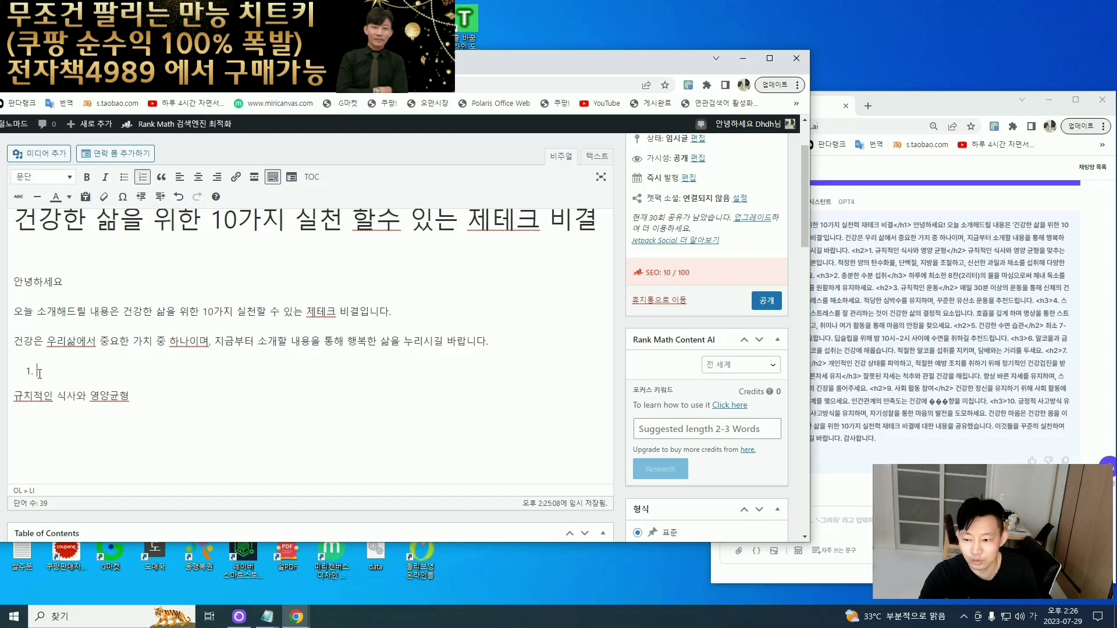
- Remove the empty numbered-list item and put a manual "1. " in front of the "규치적인 식사와 영양균형" line
key(BackSpace)
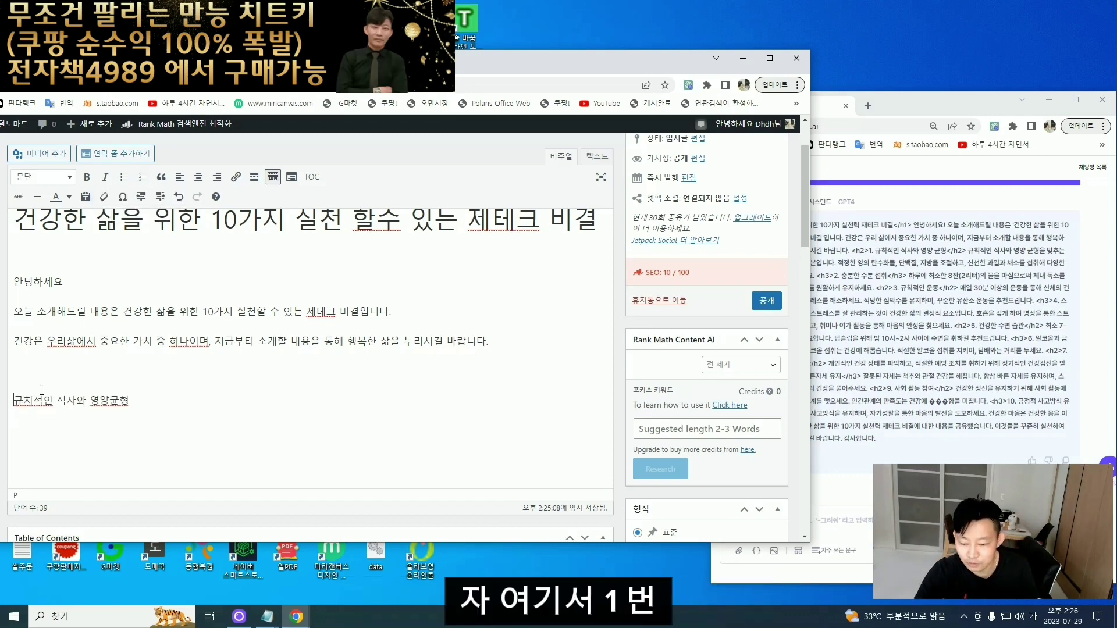
text(1.)
key(ctrl+z)
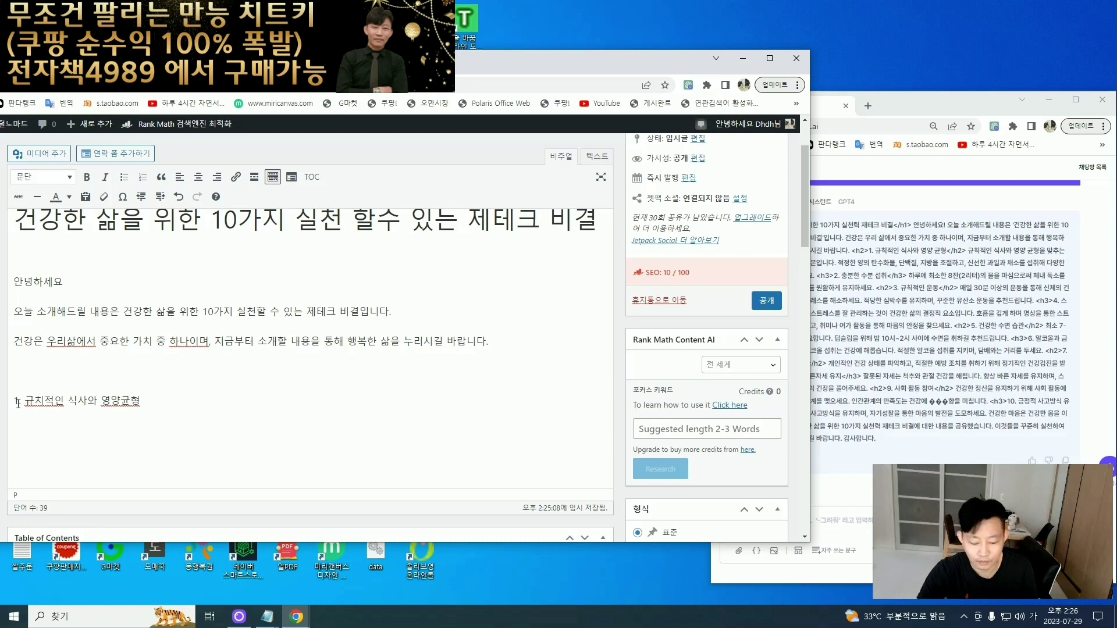
scroll(18, 403, down, 1)
scroll(18, 404, up, 2)
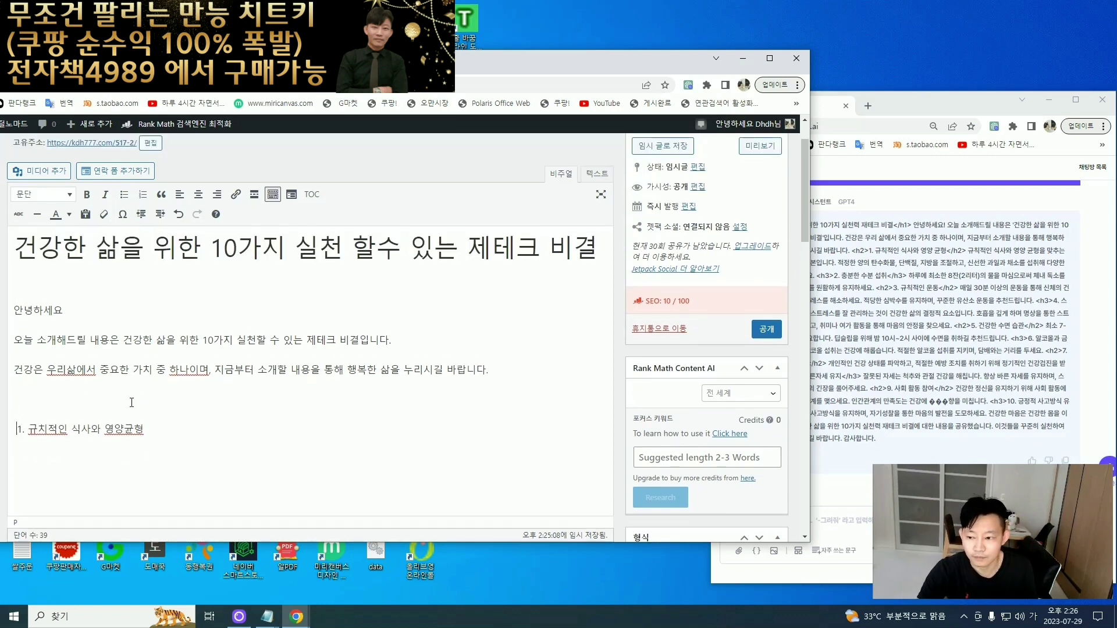
click(28, 430)
key(BackSpace)
key(BackSpace)
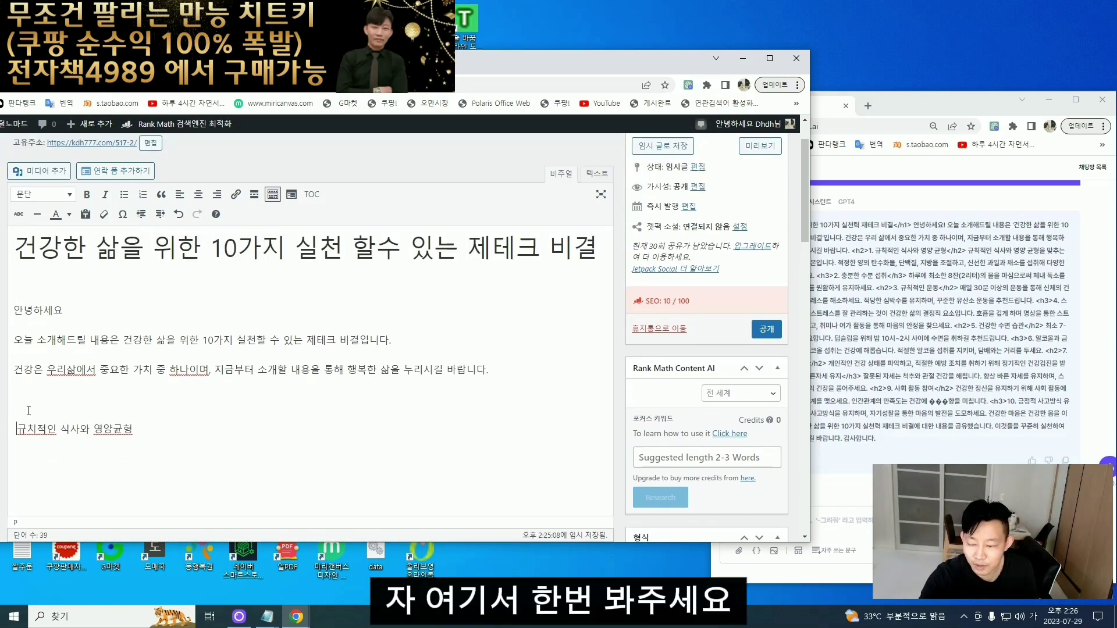
text(.)
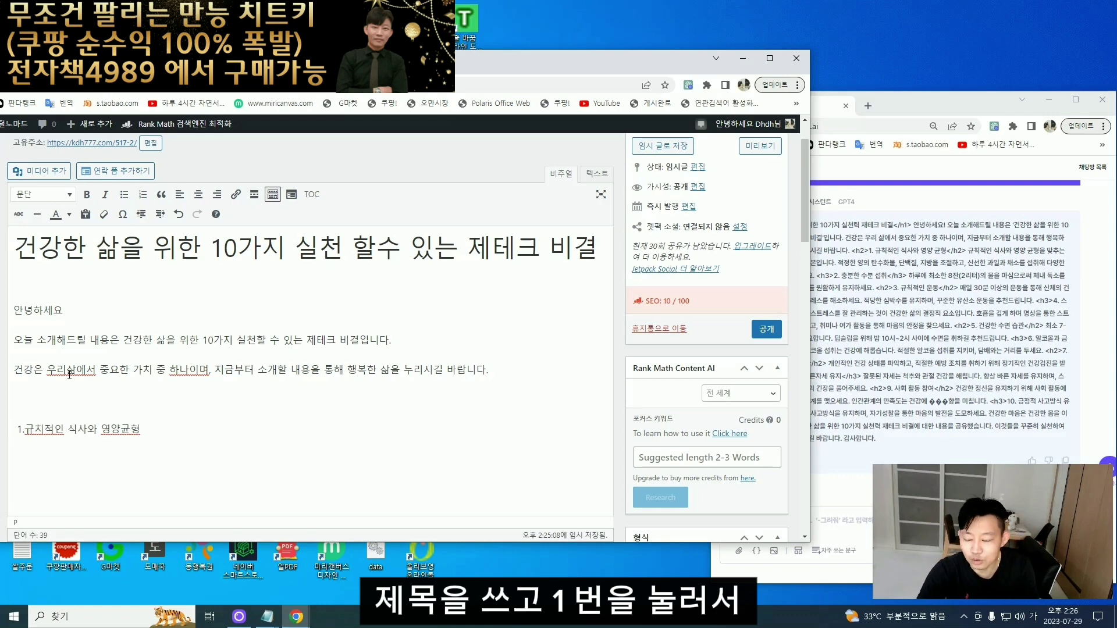
scroll(70, 374, up, 1)
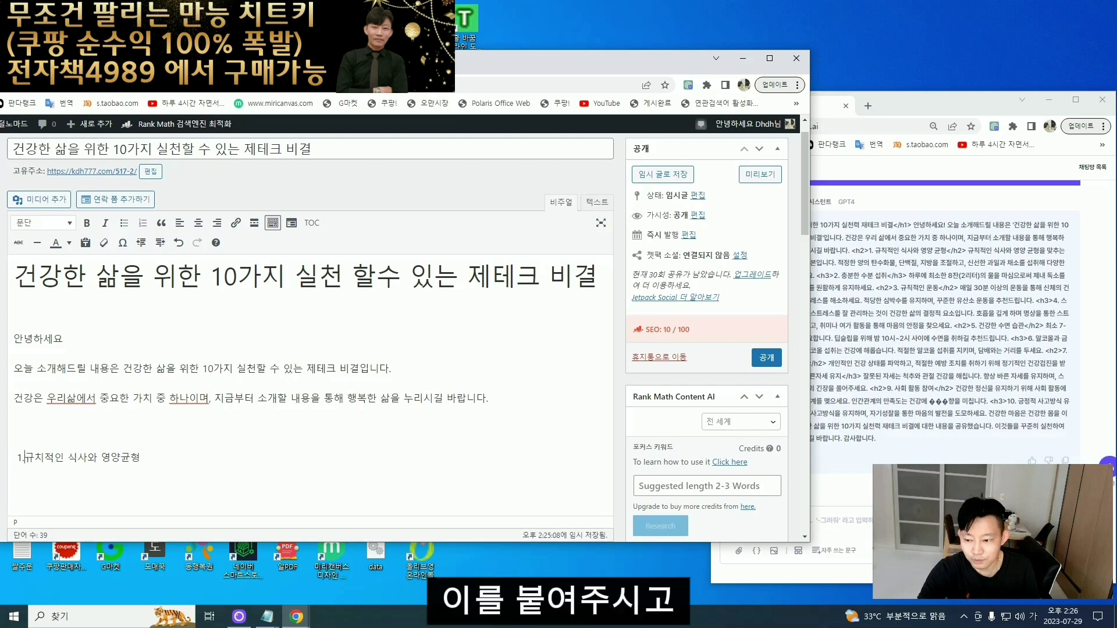
text(.)
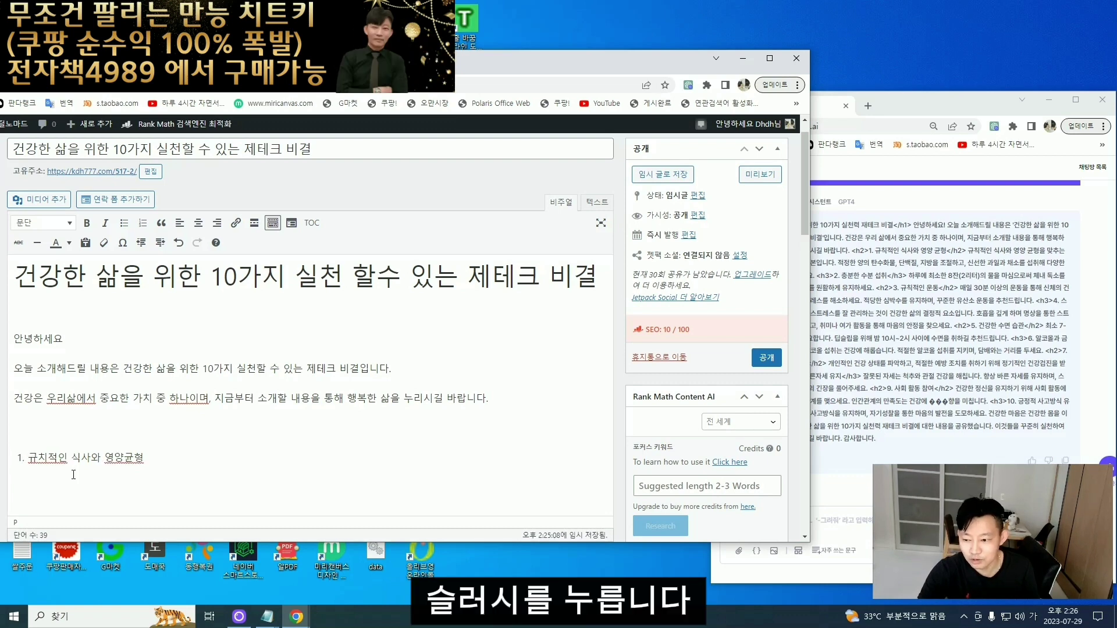
- Format the "1. 규치적인 식사와 영양균형" line as Heading 2
drag(14, 457, 147, 458)
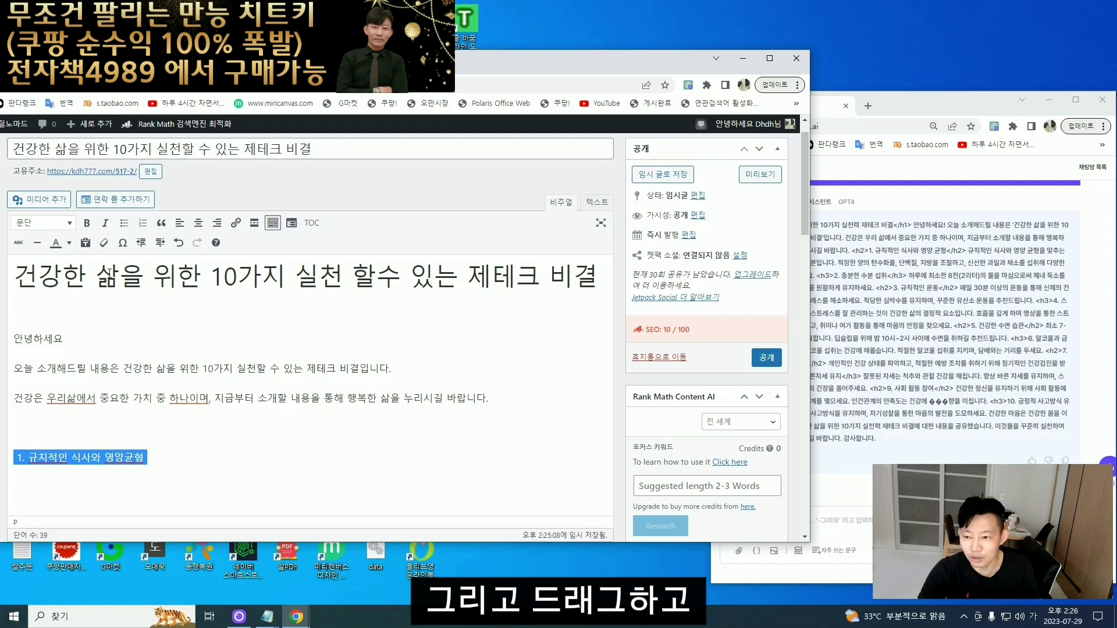
click(65, 226)
click(55, 302)
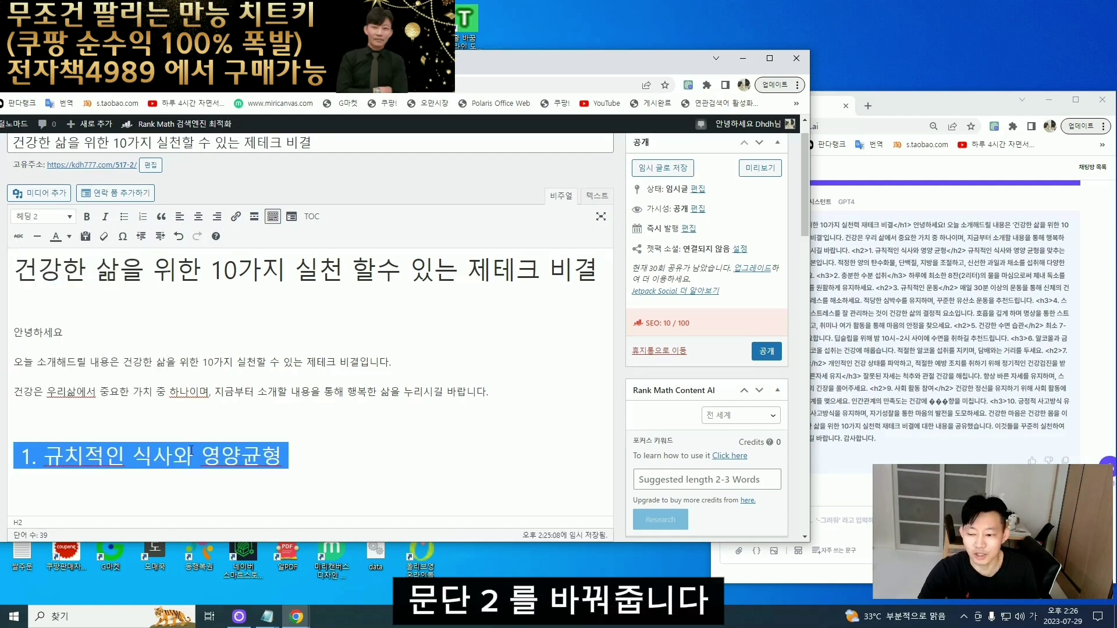
click(300, 465)
- Highlight the section 1 body text in the wrtn article and open a spaced new paragraph below the WordPress heading
click(982, 260)
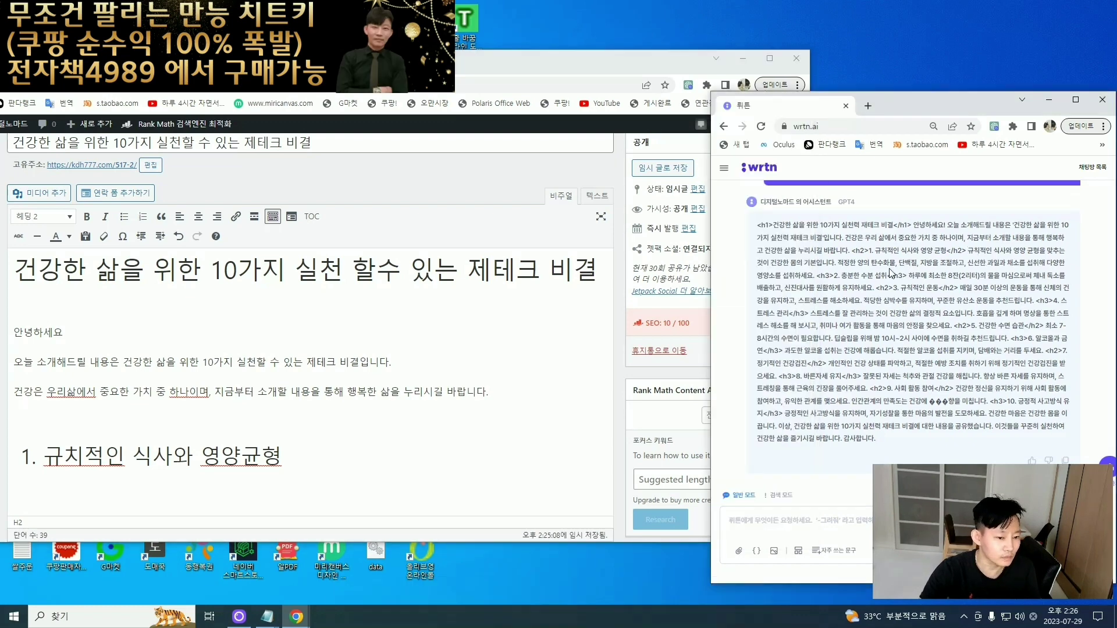
drag(968, 250, 813, 280)
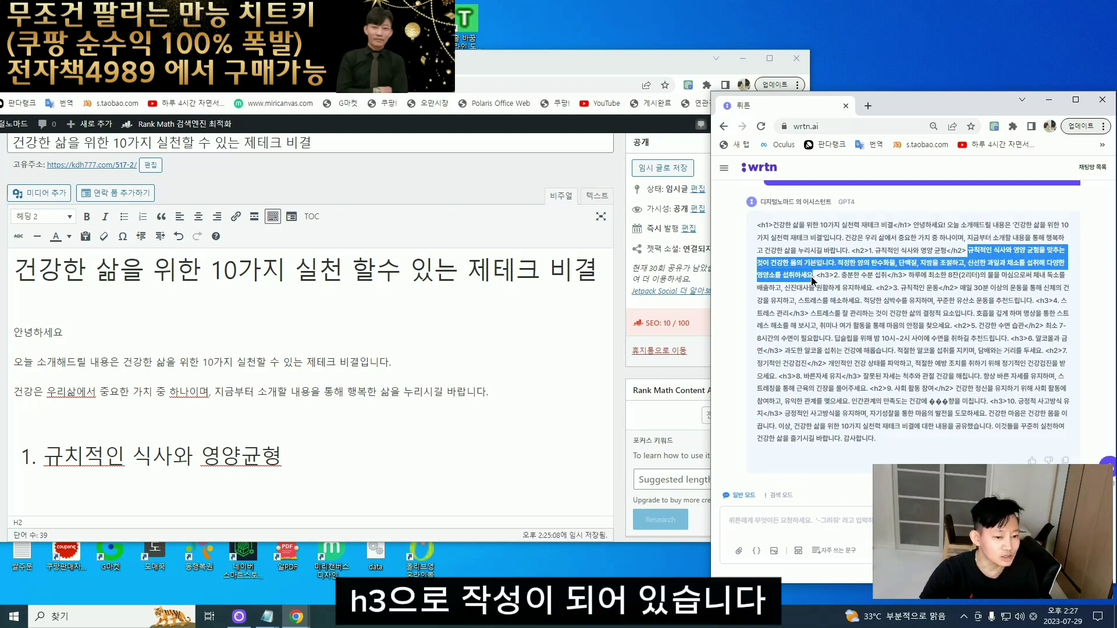
click(341, 469)
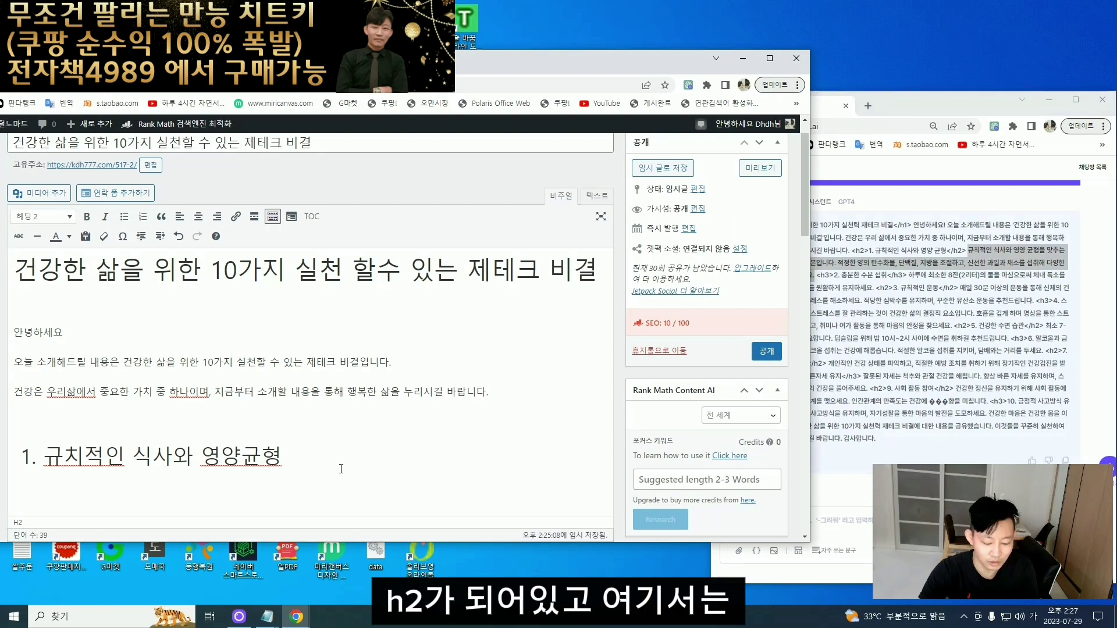
key(Return)
key(Return)
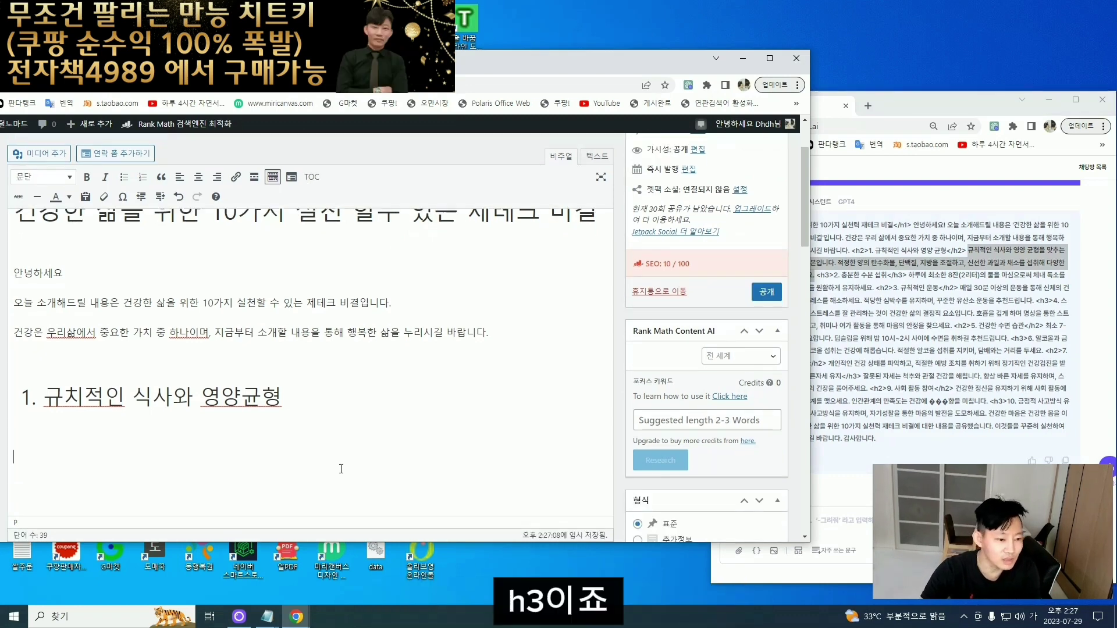
- Write "규칙적인 식사와 영양 균형을 맞추는 것이 건강한 몸의 기본입니다." under heading 1, narrowing the WordPress window to uncover the wrtn article
text(규칙적인 스)
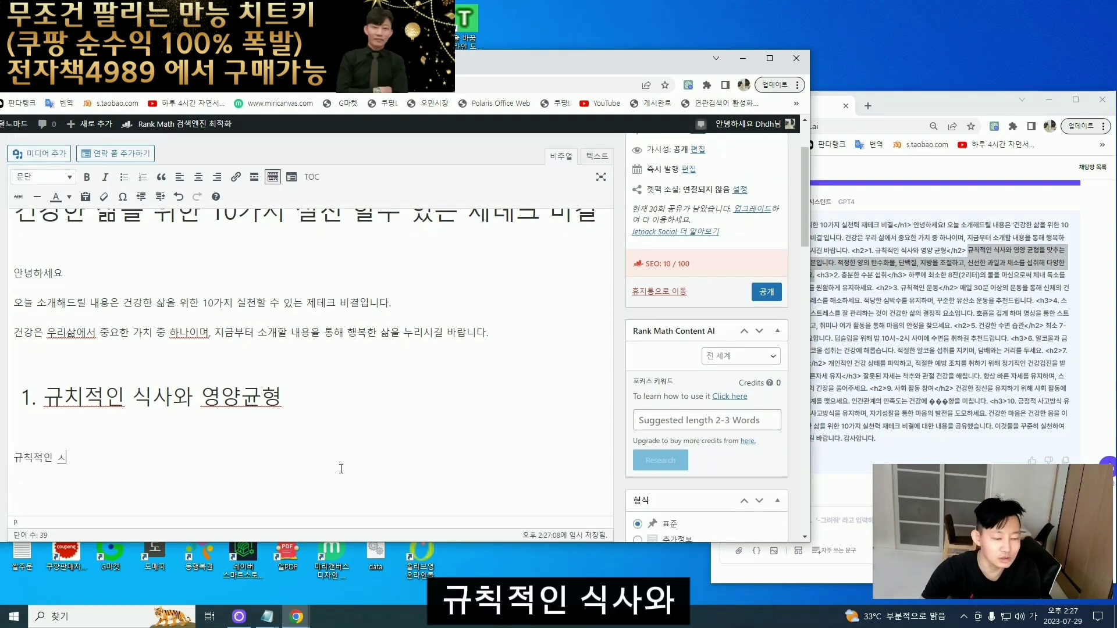
key(BackSpace)
text(식사와 영양 ㄱ)
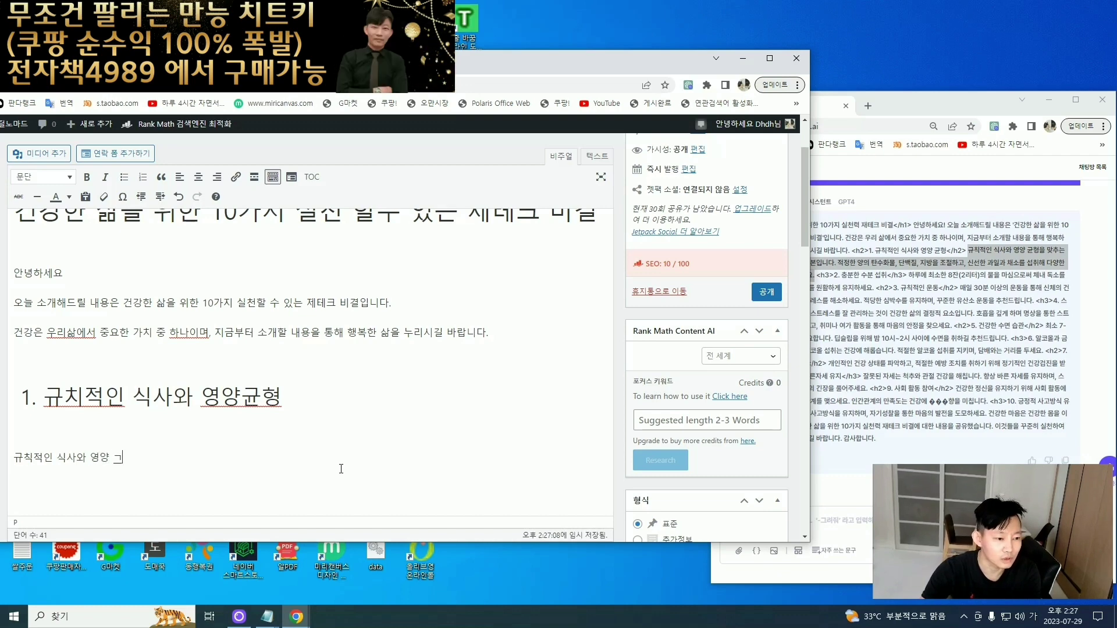
key(BackSpace)
text(균형을 맞추는)
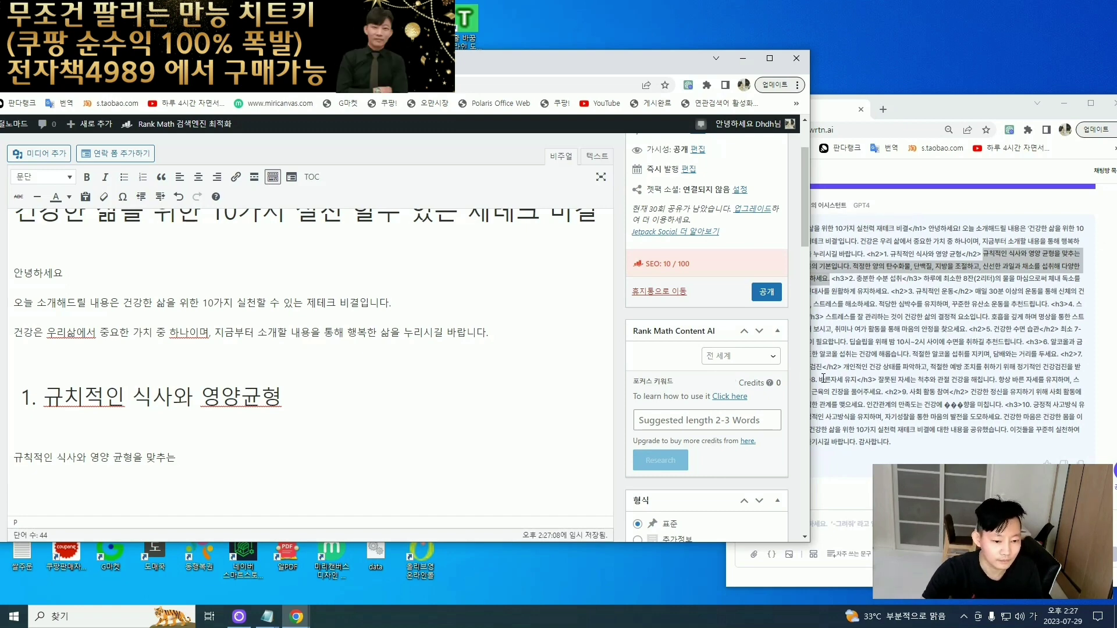
drag(809, 381, 699, 384)
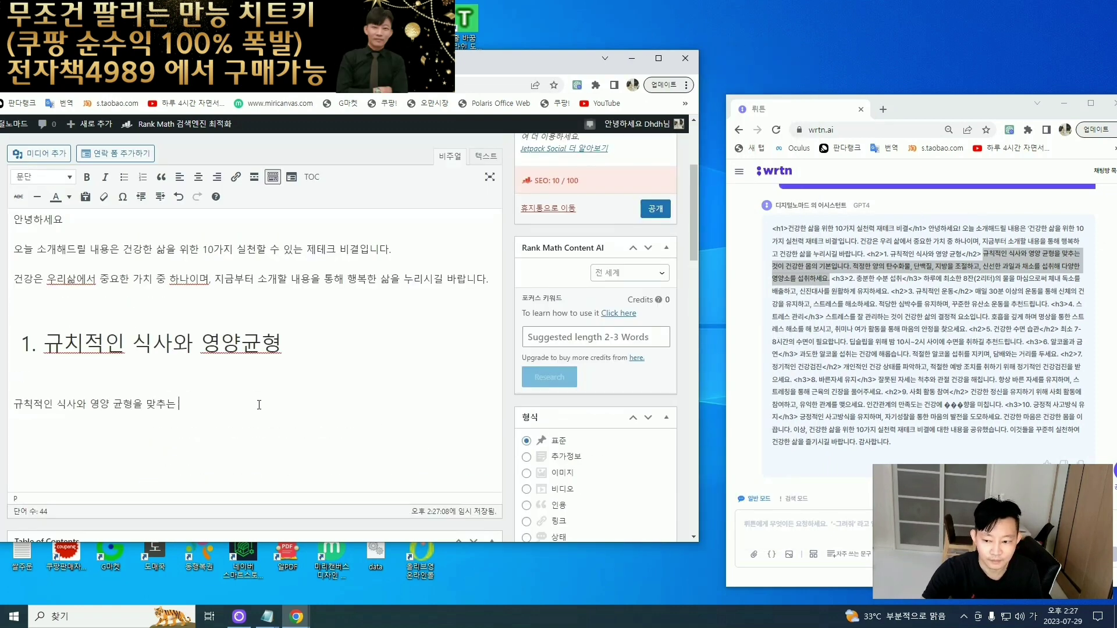
text(것이 건강한 몸)
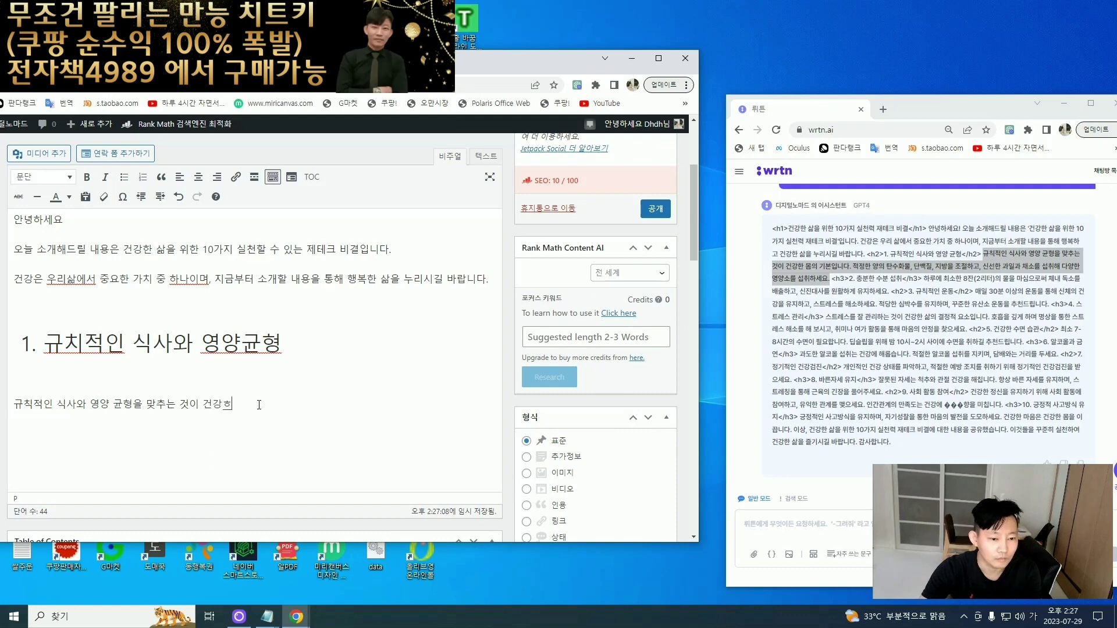
text(의 기본입니다. )
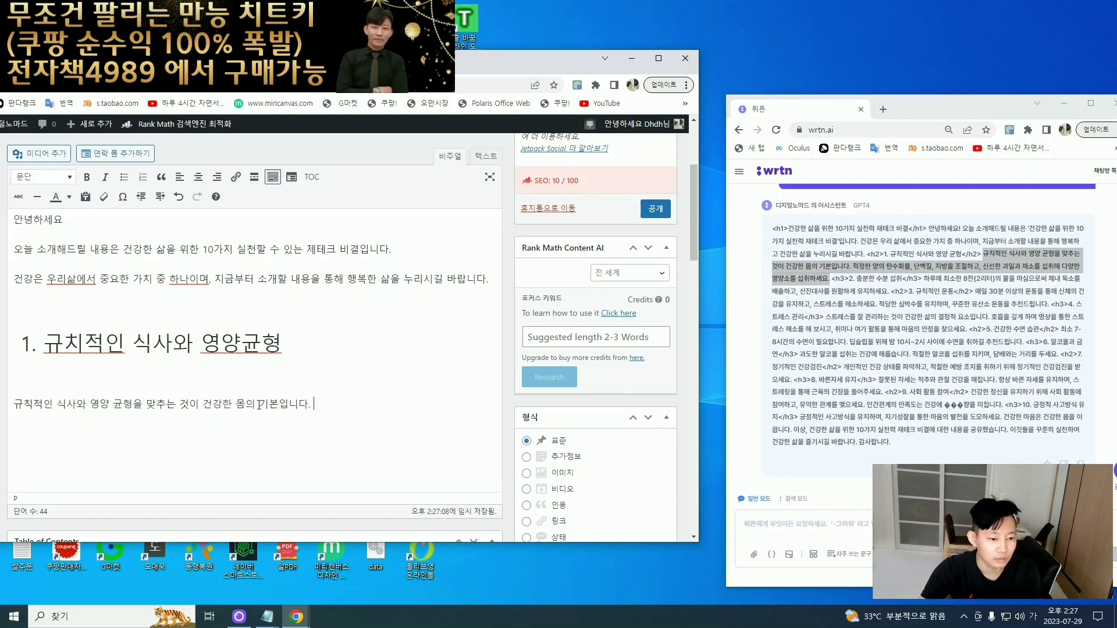
- Start a new paragraph with "적절한 양의 탄수화물, 단백질, 지방을 조절하고,"
text(적정한)
key(BackSpace)
key(BackSpace)
key(BackSpace)
key(BackSpace)
key(Return)
text(적절)
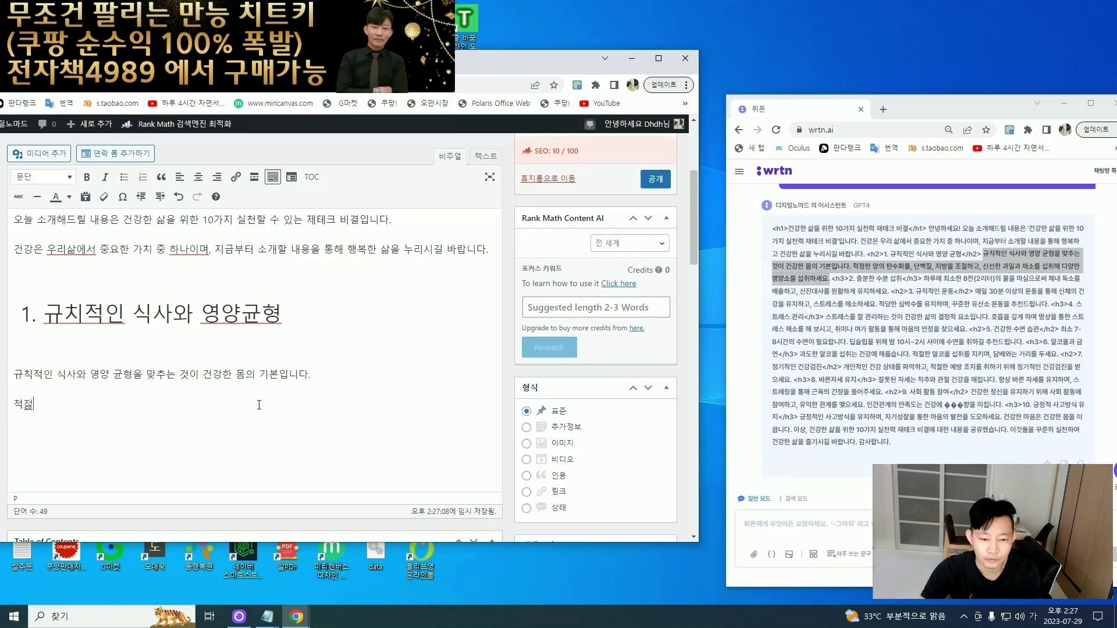
text(한)
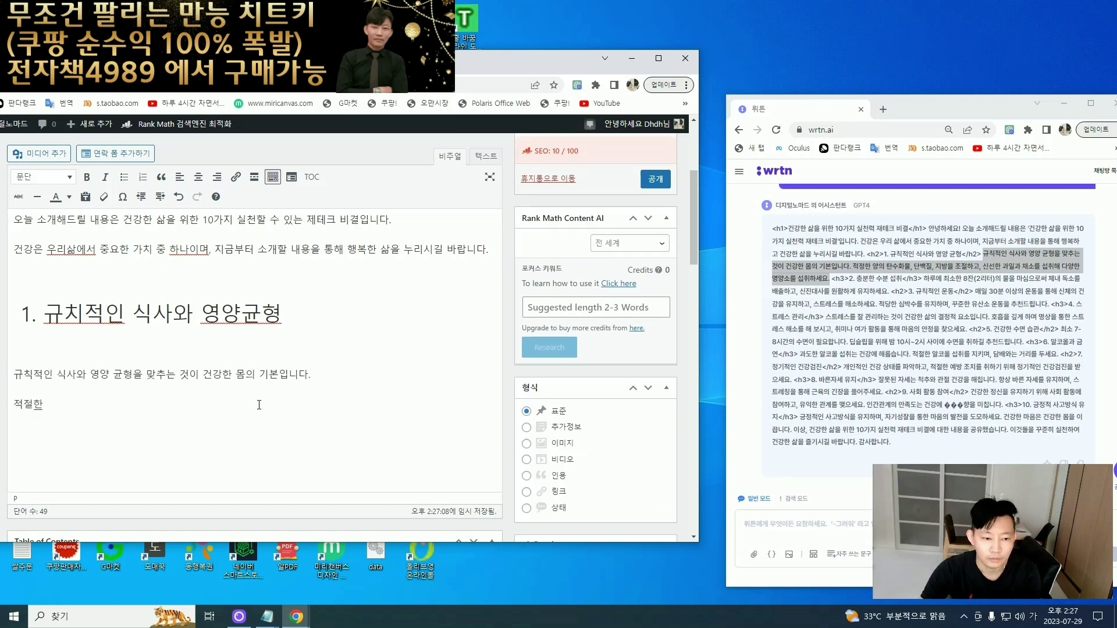
text( 양의 탄수화물)
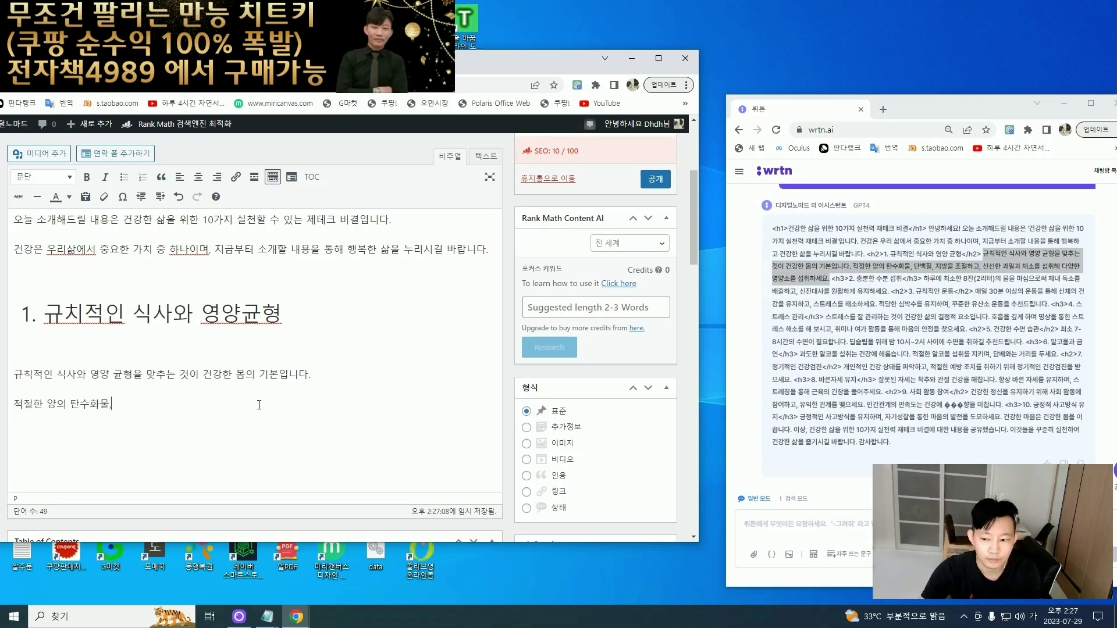
text(, 단백질, 지방을 조절)
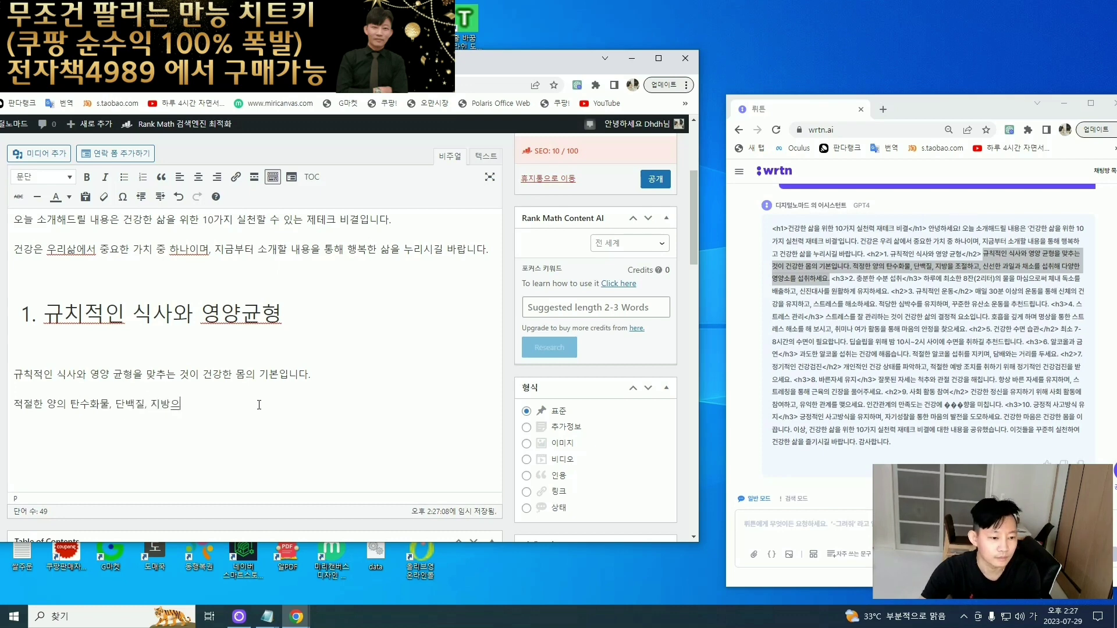
text(하고, 시)
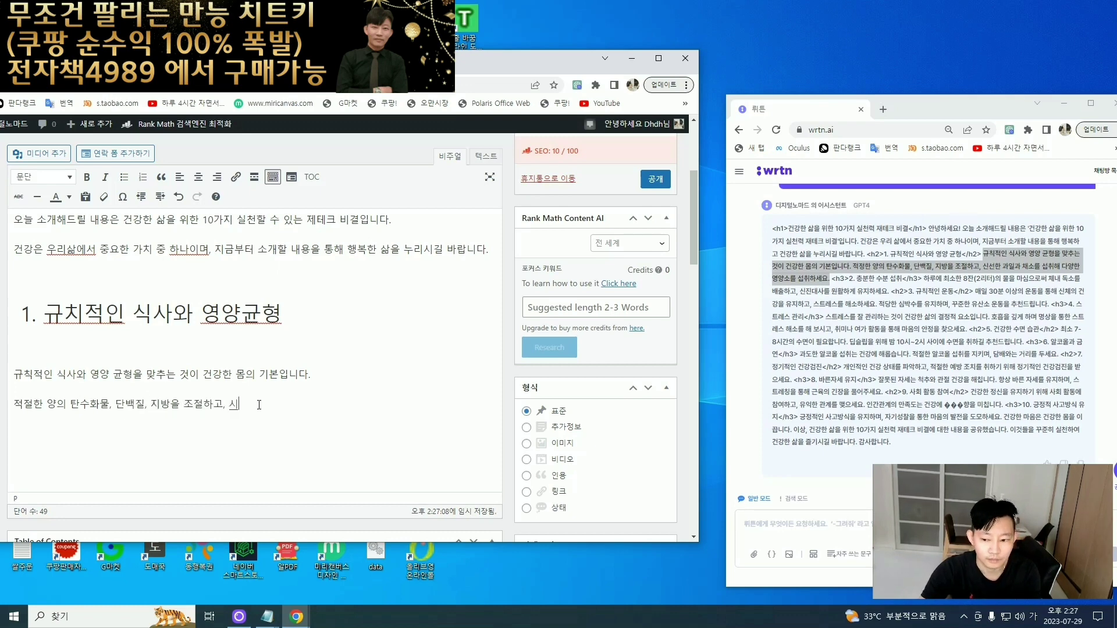
- Complete the paragraph with "신선한 과일과 채소를 섭취해 다양한 영양소를 섭취하세요."
key(BackSpace)
text(신선한 과일과 채)
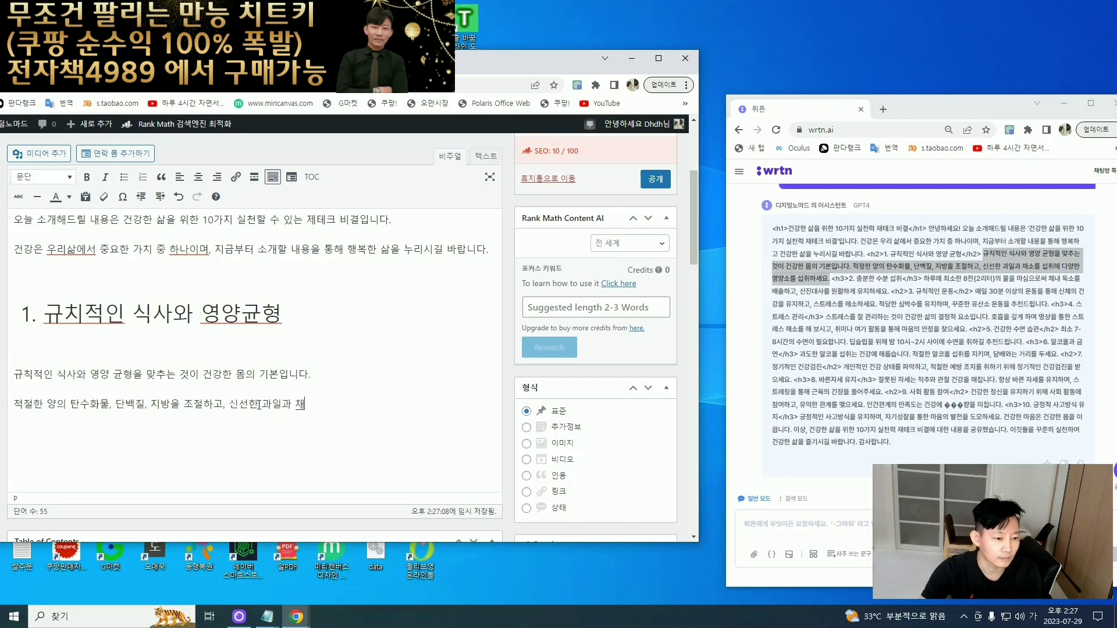
text(소를 섭취해 )
text(다)
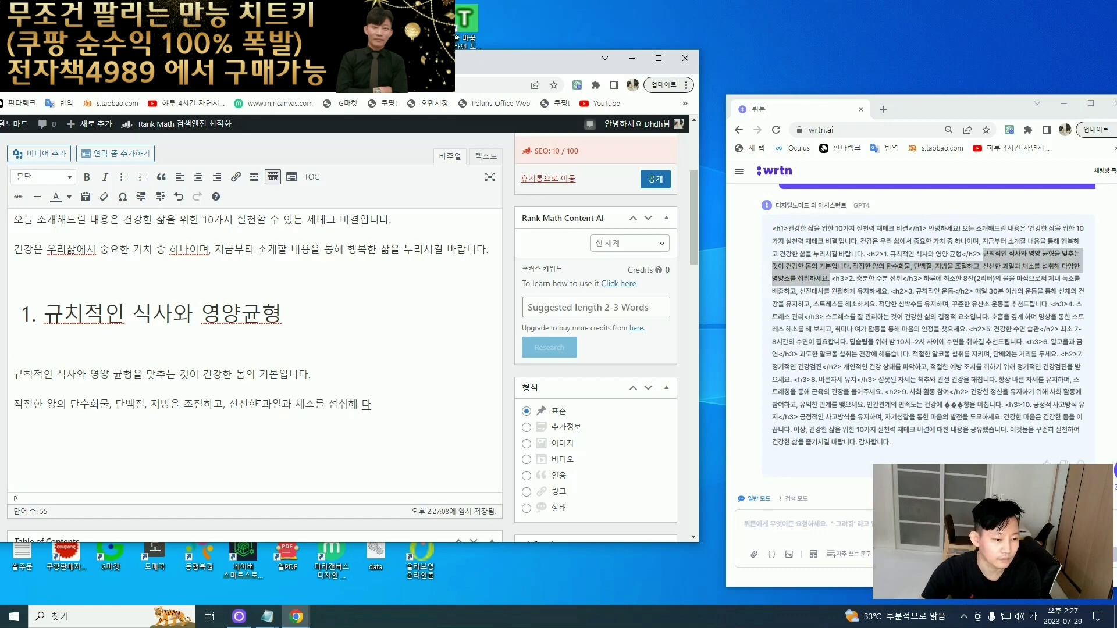
text(양한 영양소를)
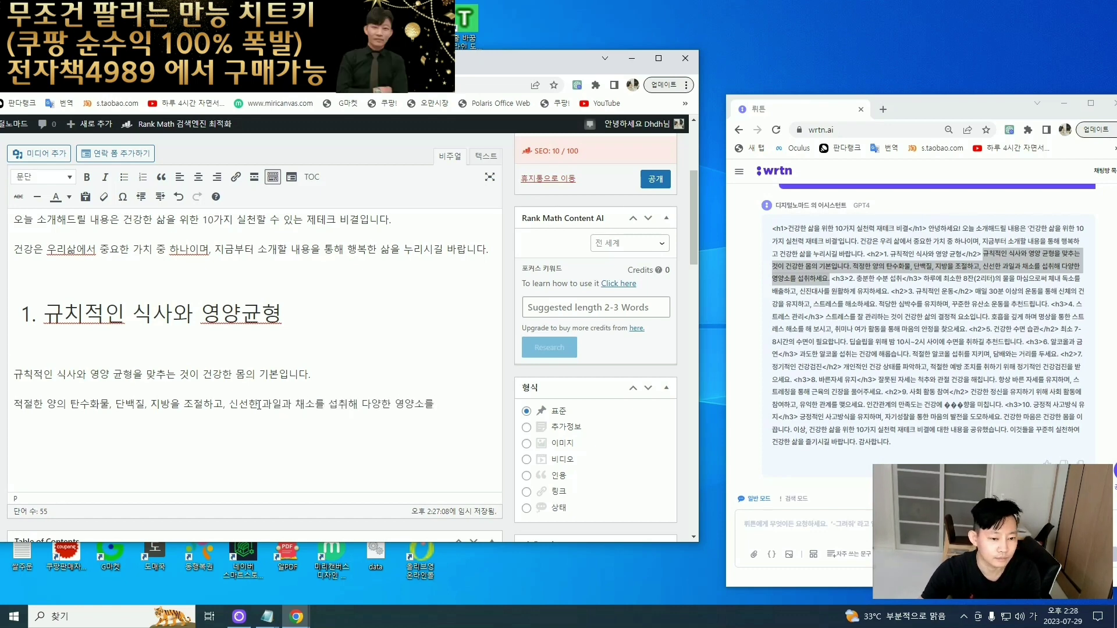
text( 섭취하세요.)
- Leave an empty line below the section 1 text and write "2. 충분한 수분 섭취"
key(Return)
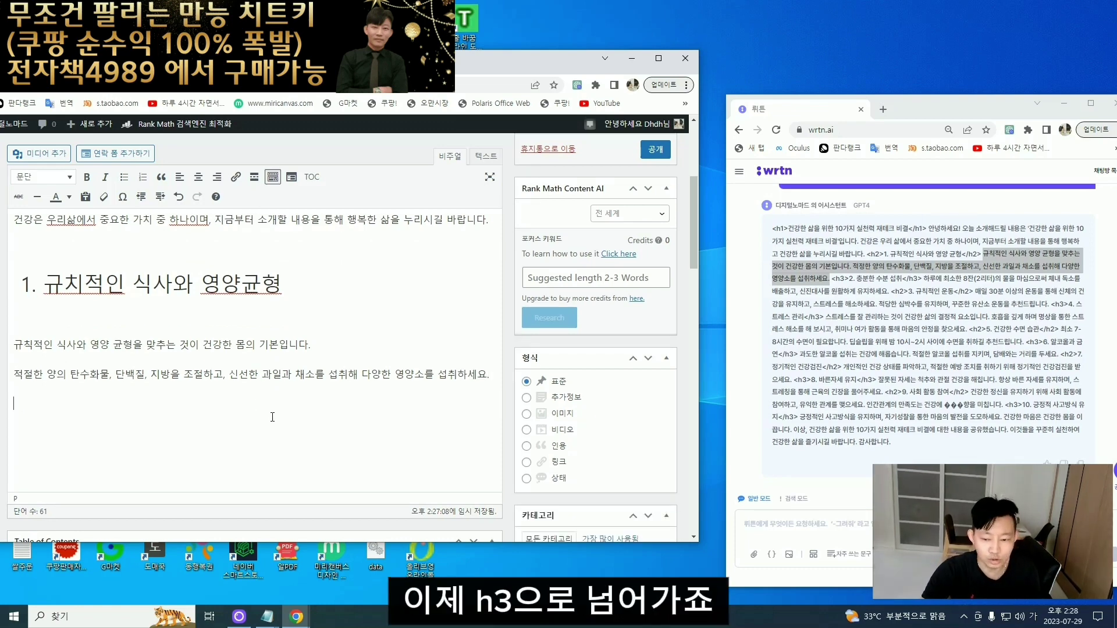
key(Return)
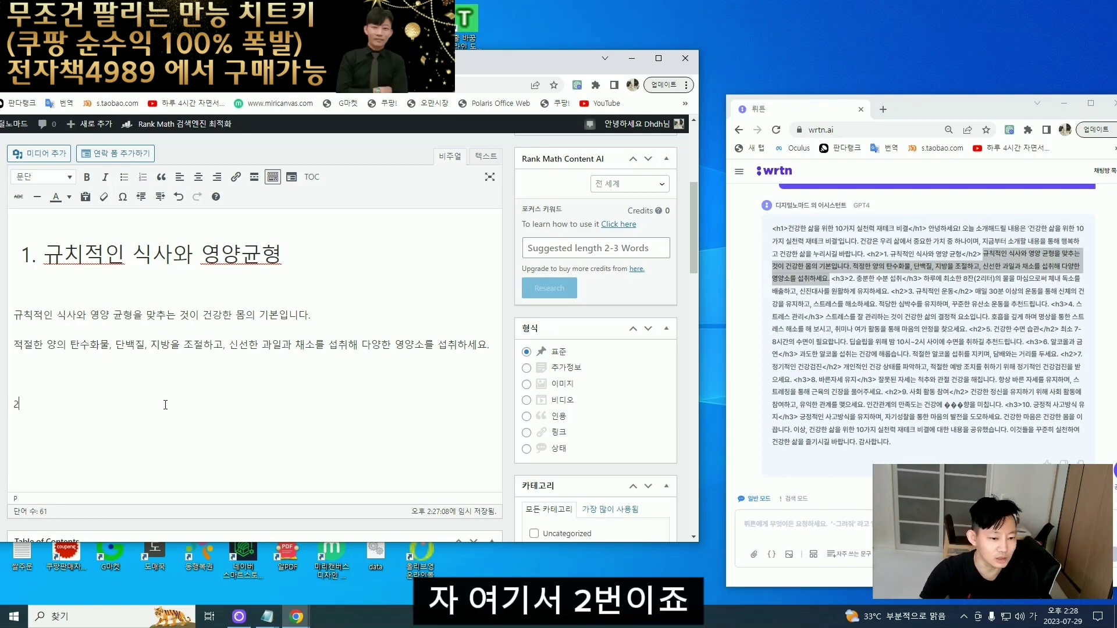
text(.)
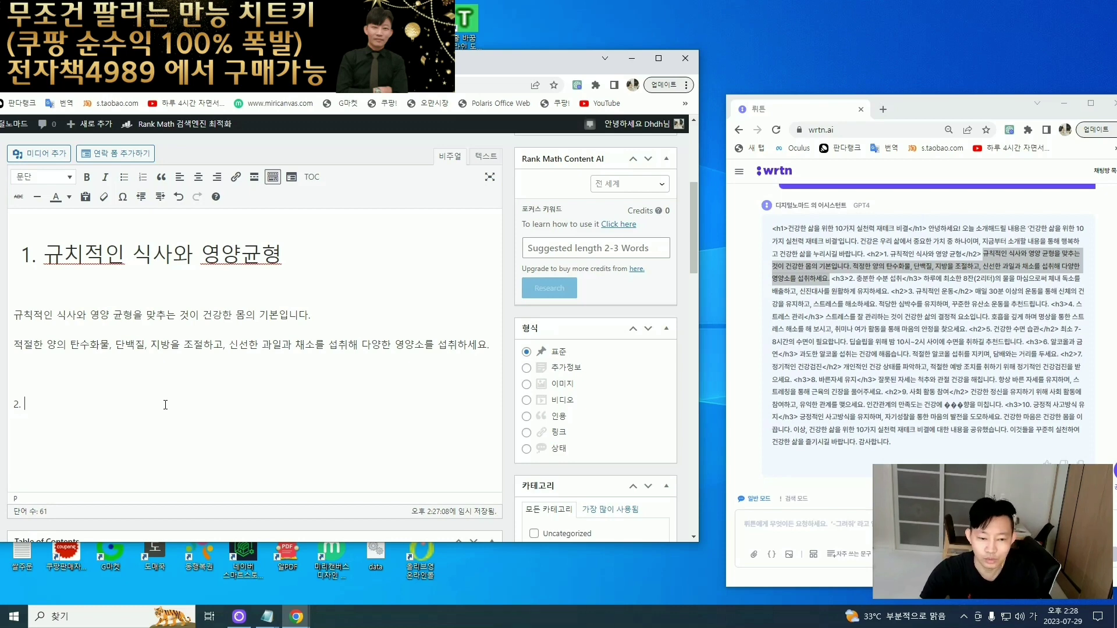
text( 충분한 수분 섭취)
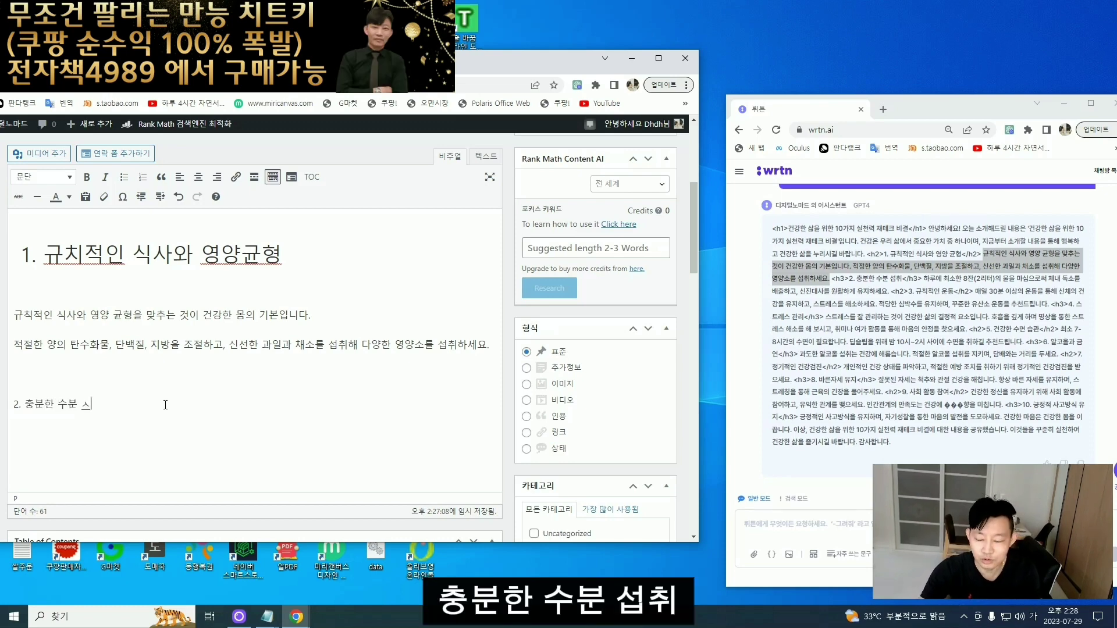
- Format the "2. 충분한 수분 섭취" line as Heading 2 and indent it by one space like heading 1
click(99, 256)
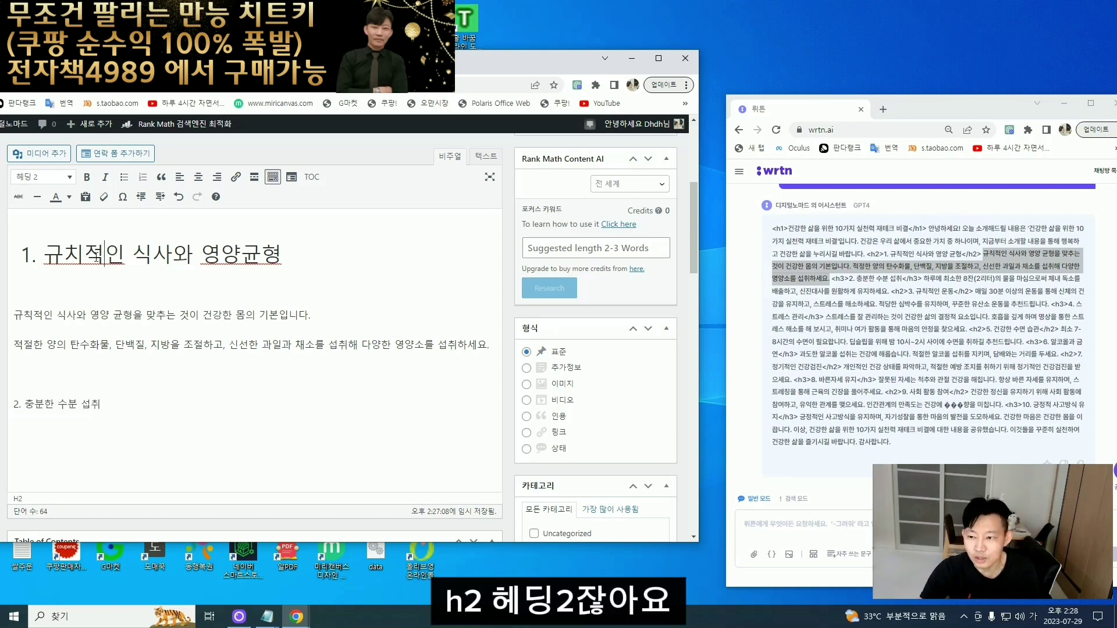
drag(13, 404, 104, 404)
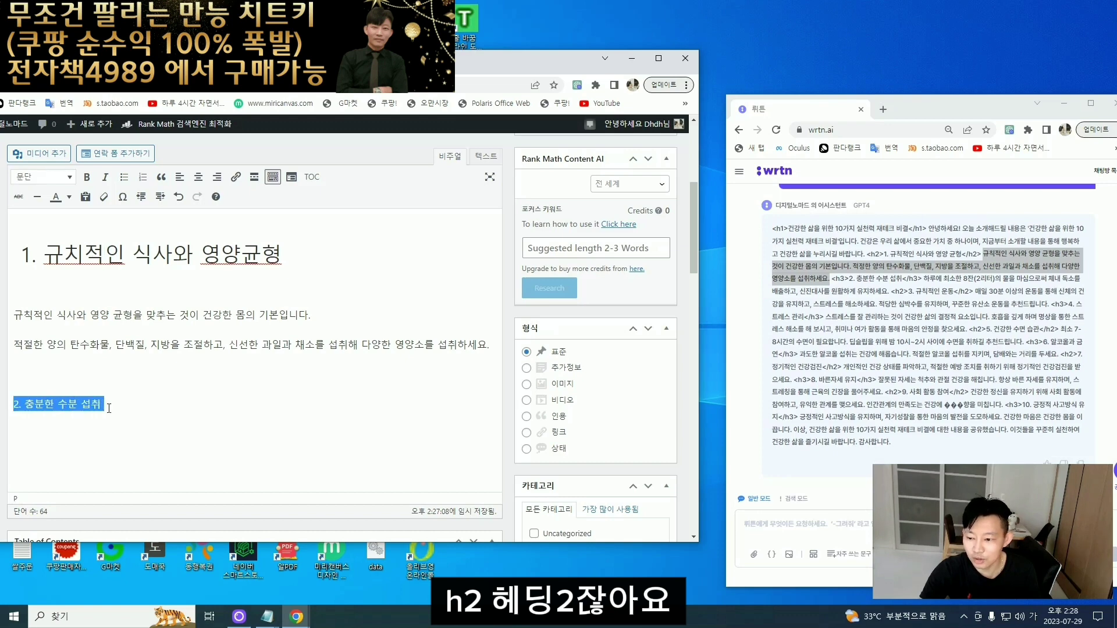
click(63, 177)
click(52, 256)
click(16, 439)
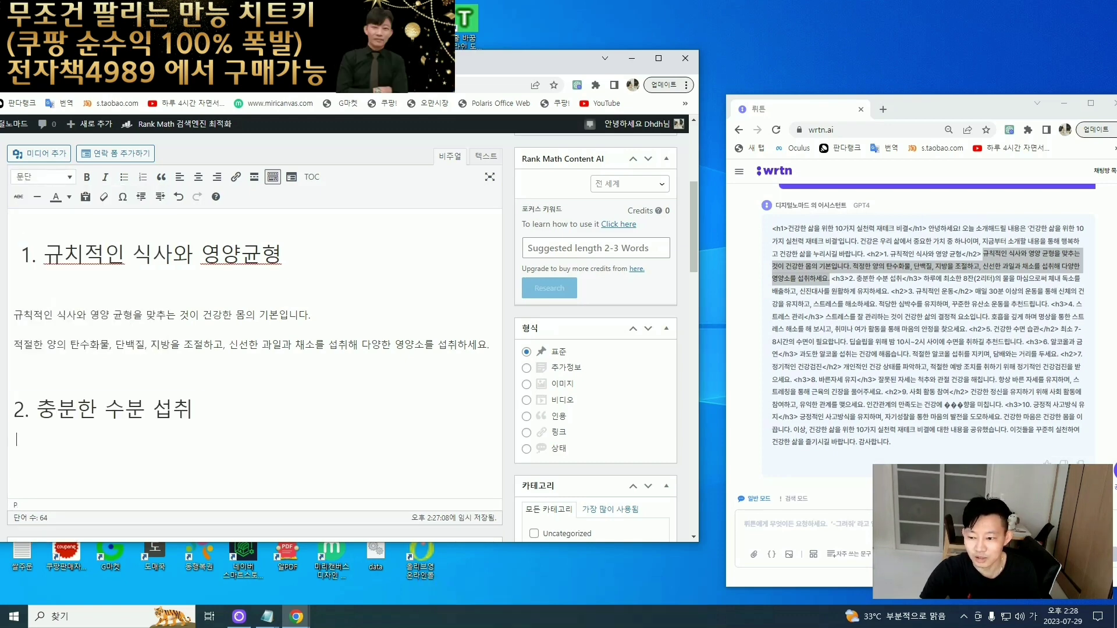
click(19, 408)
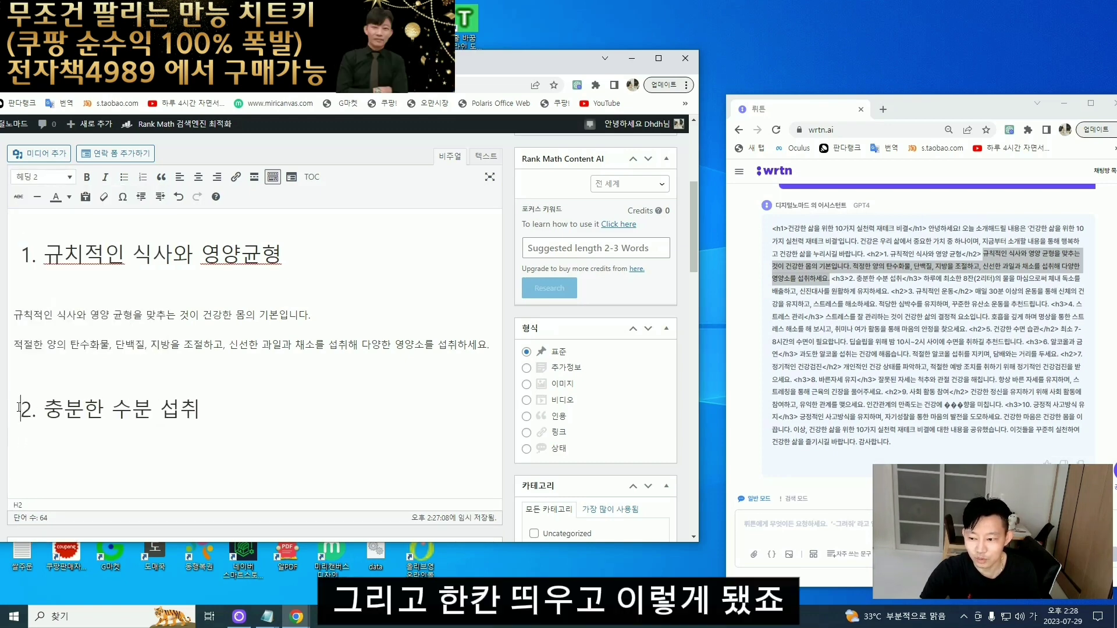
- Start a paragraph under heading 2, after an empty line, with "하루에 최소한 8잔 (2리터)"
click(215, 408)
key(Return)
scroll(253, 411, down, 1)
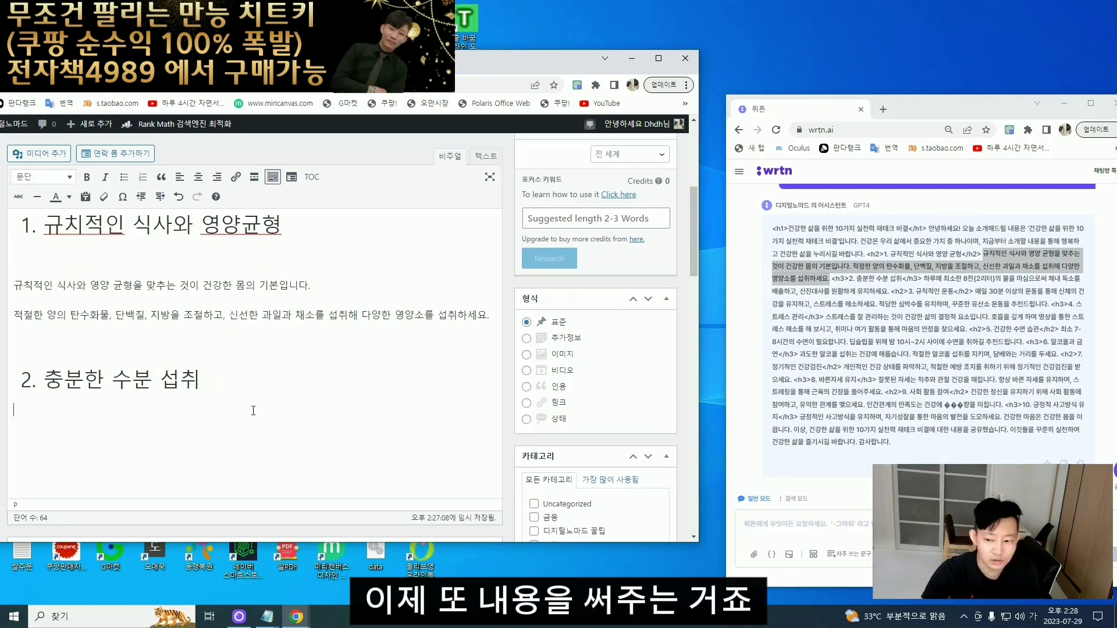
text(하루에 )
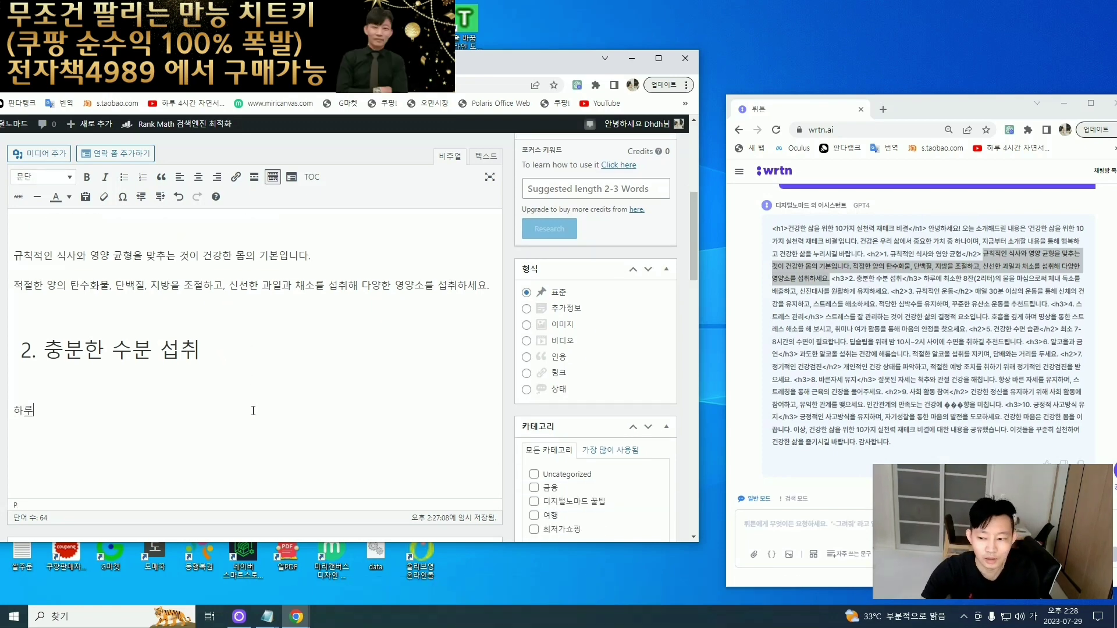
text(최소한 8잔 ()
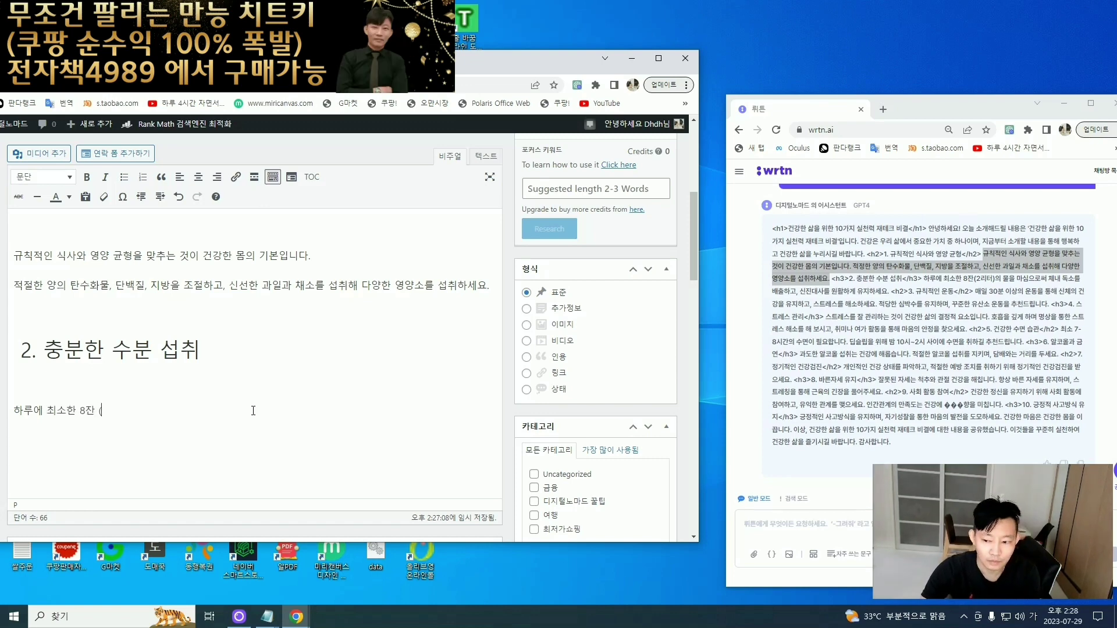
text(2)
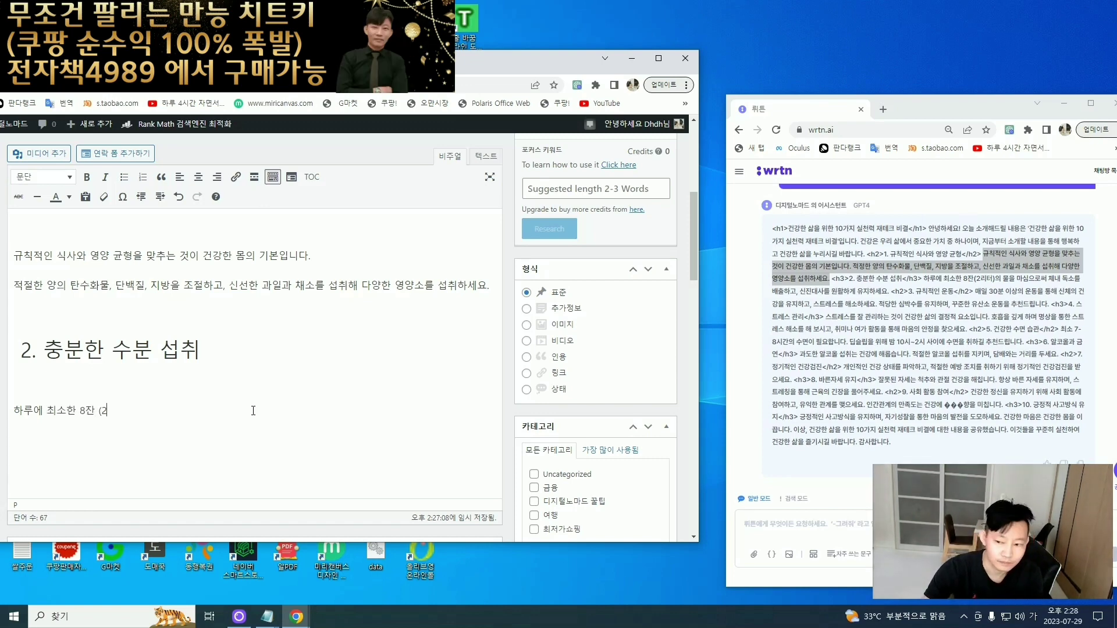
text(리터)
key(BackSpace)
key(BackSpace)
text(리터)
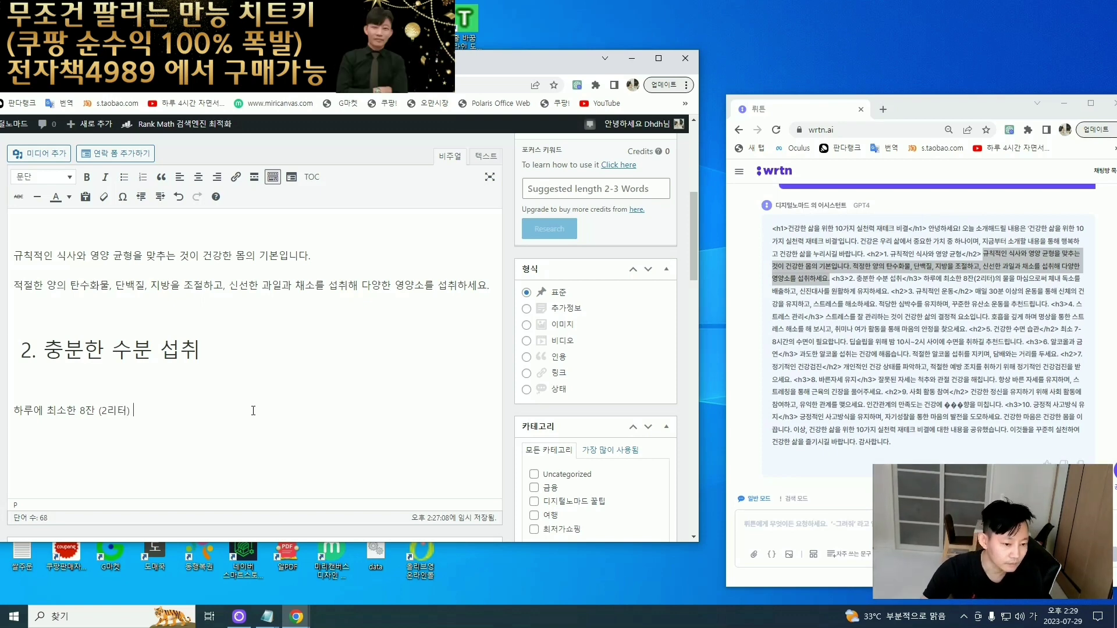
text())
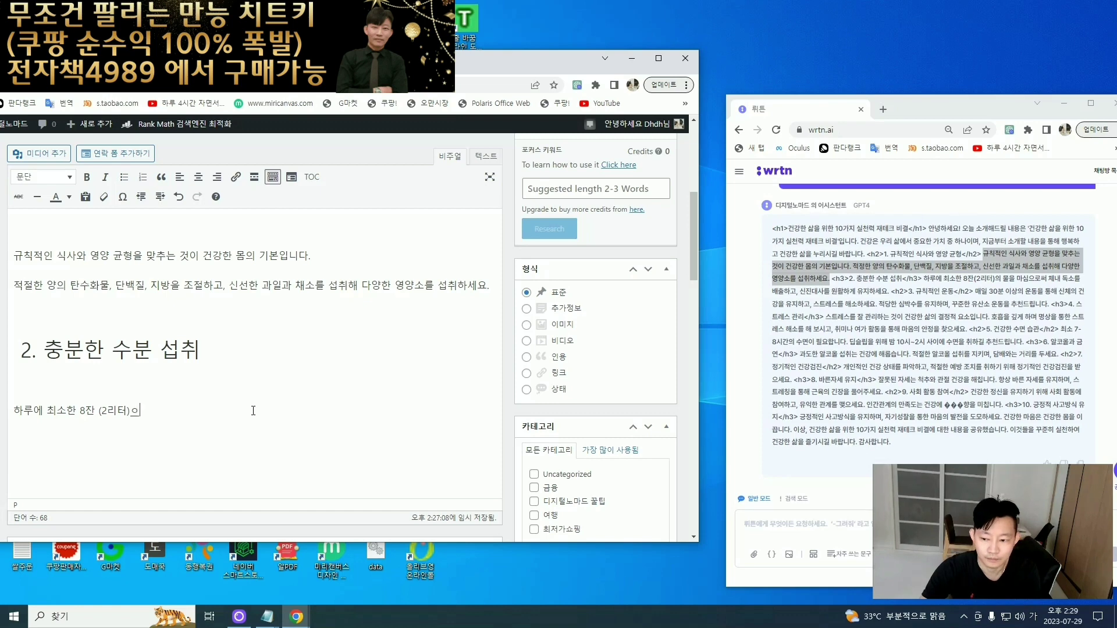
- Complete the section 2 sentence with "의 물을 마심으로 체내 독소를 배출하고, 신진대사를 원하라게 유지하세요"
text(의 물을 마심으로)
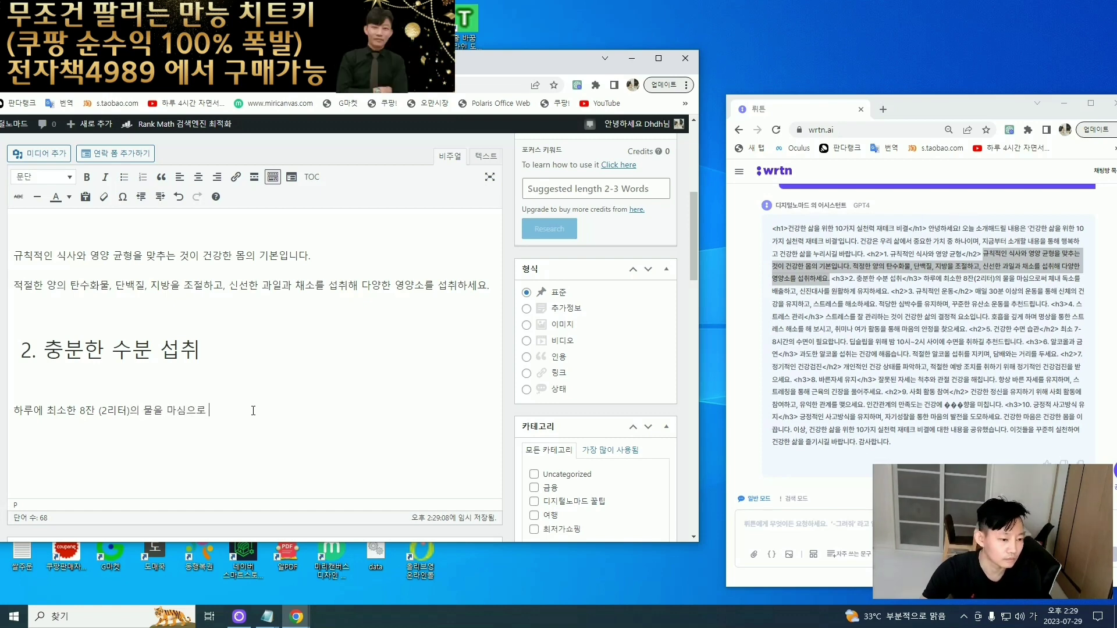
text( 체)
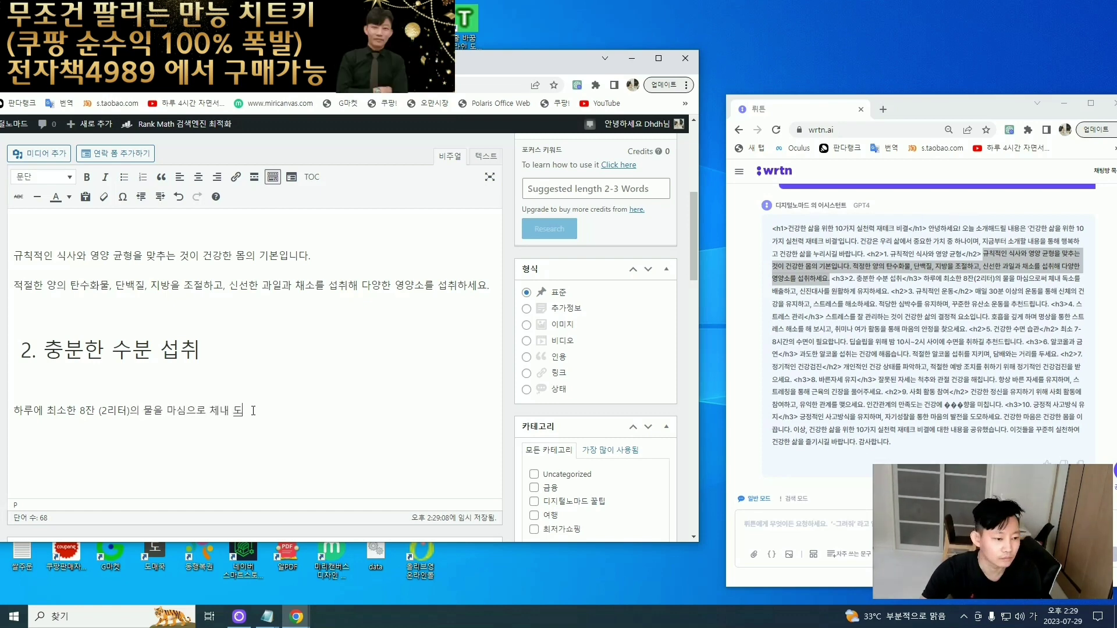
text(내 독소를)
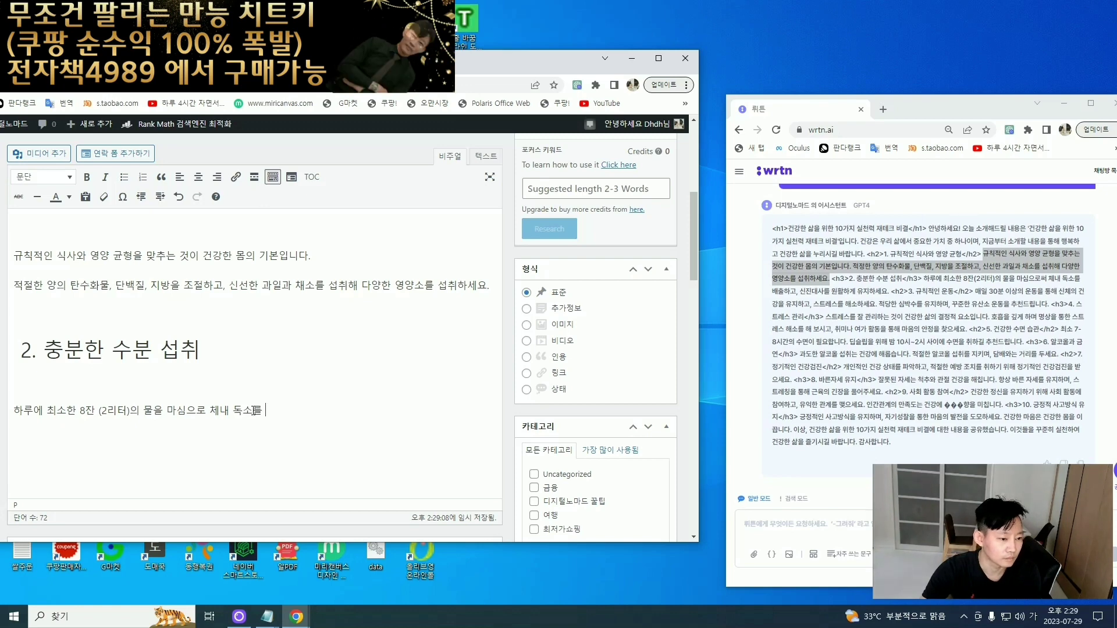
text( 배출하고)
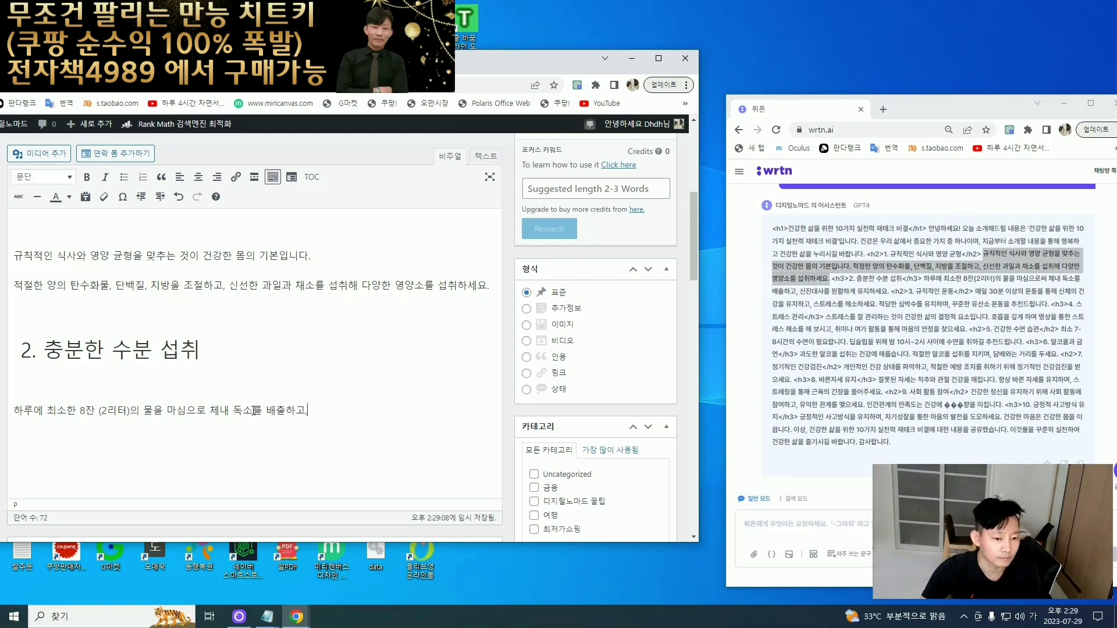
text(, 신진대사를 원하)
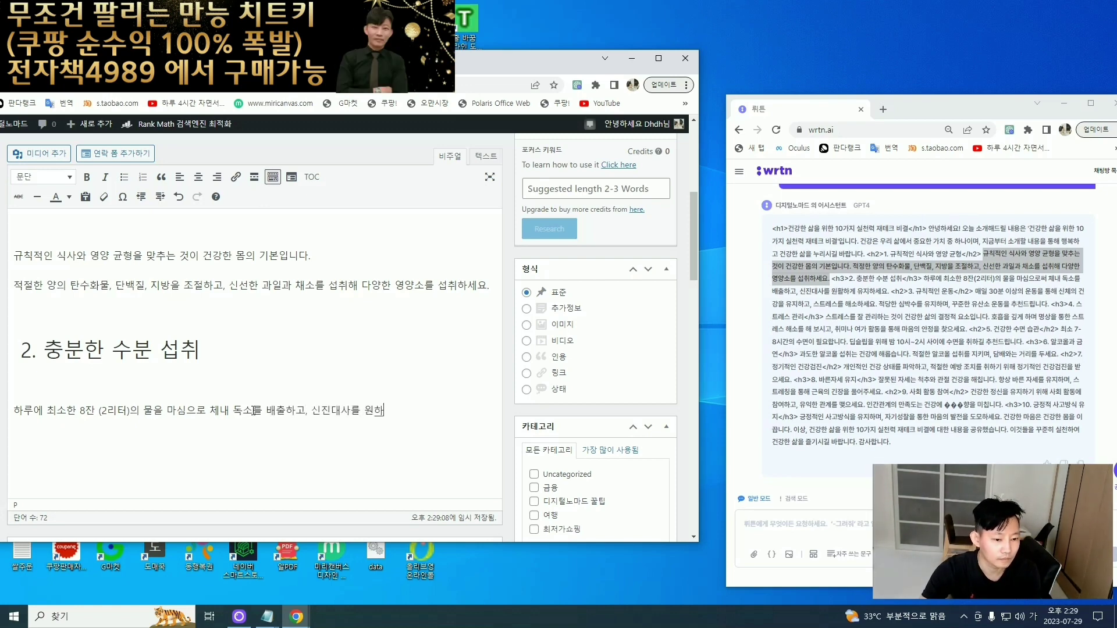
text(래게 유지하세요)
- Add "3. 규칙적인 운동" below the section 2 text as a Heading 2 line, and leave an empty line under it
scroll(254, 410, down, 1)
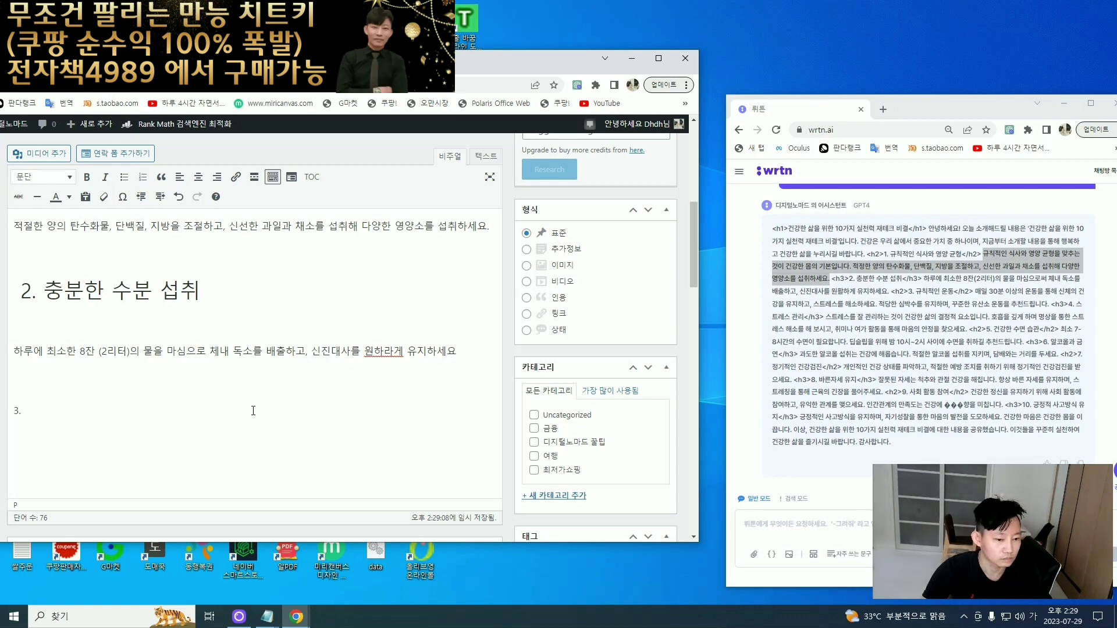
text(힐)
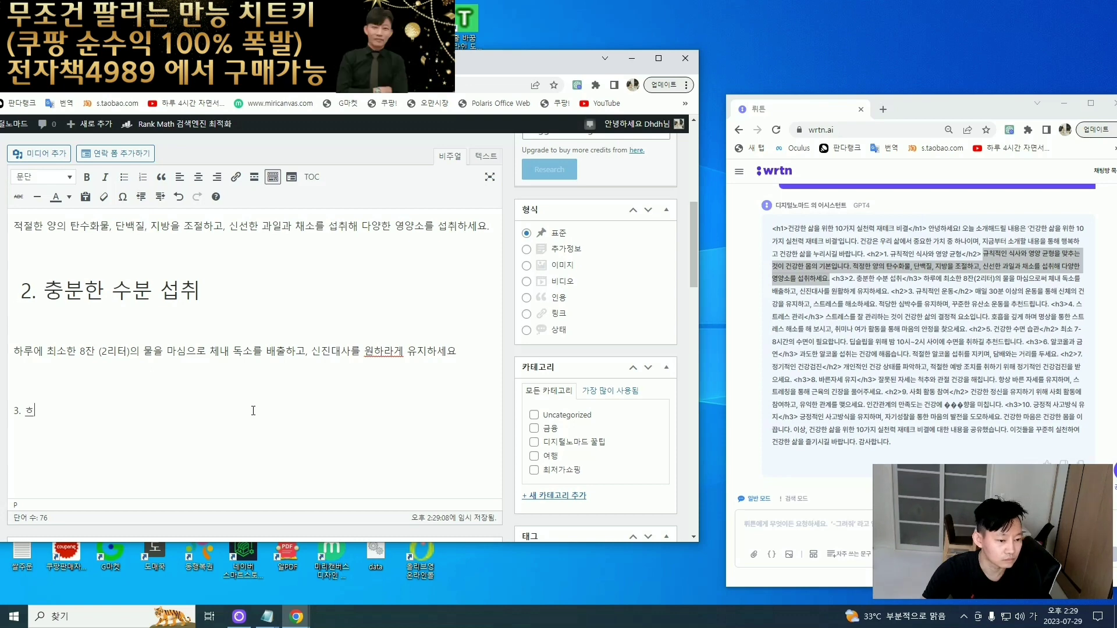
text(칙적인 운동)
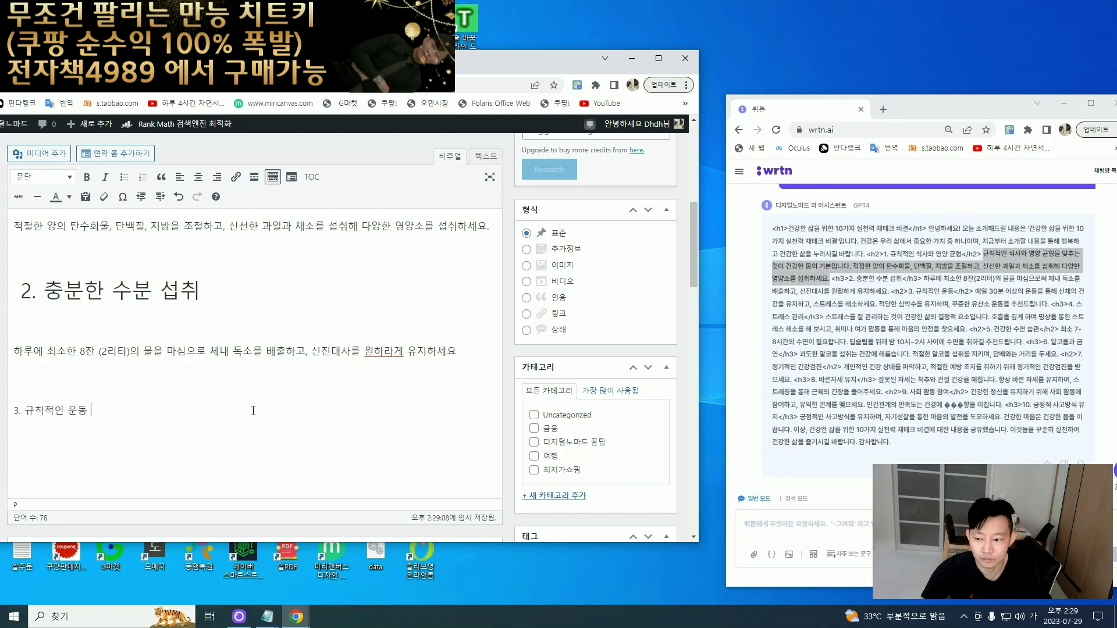
triple_click(17, 411)
click(44, 177)
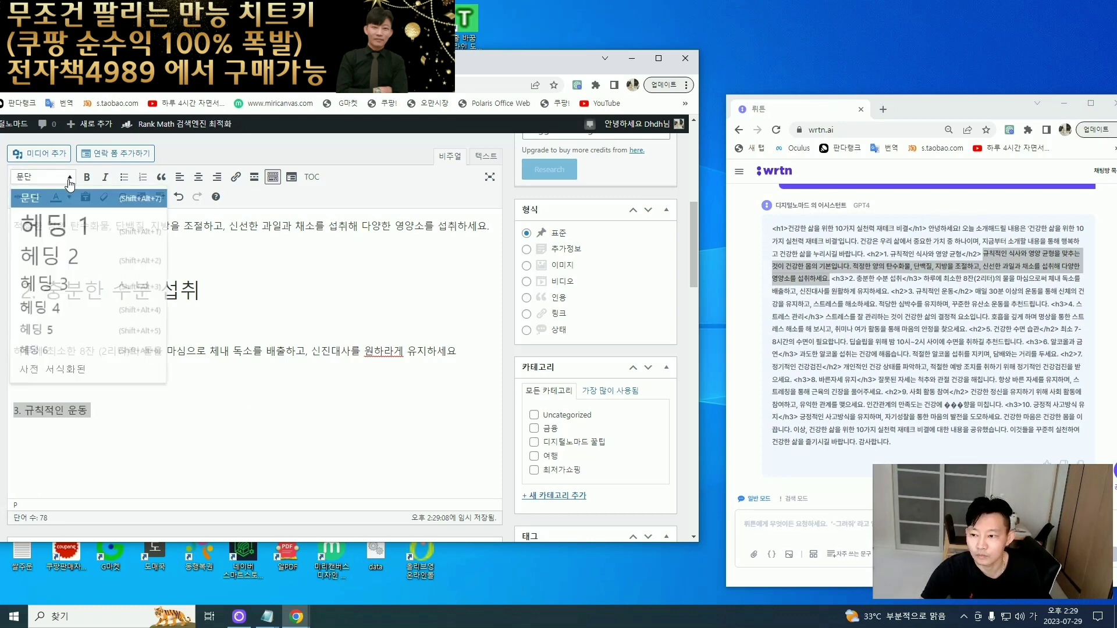
click(70, 250)
click(226, 419)
key(Return)
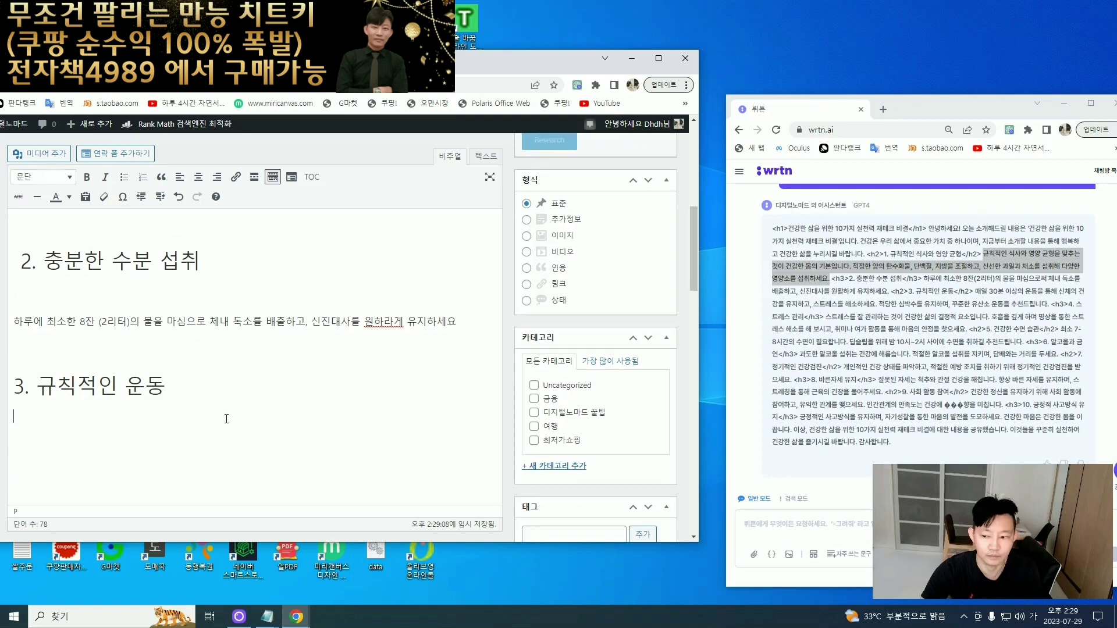
key(Return)
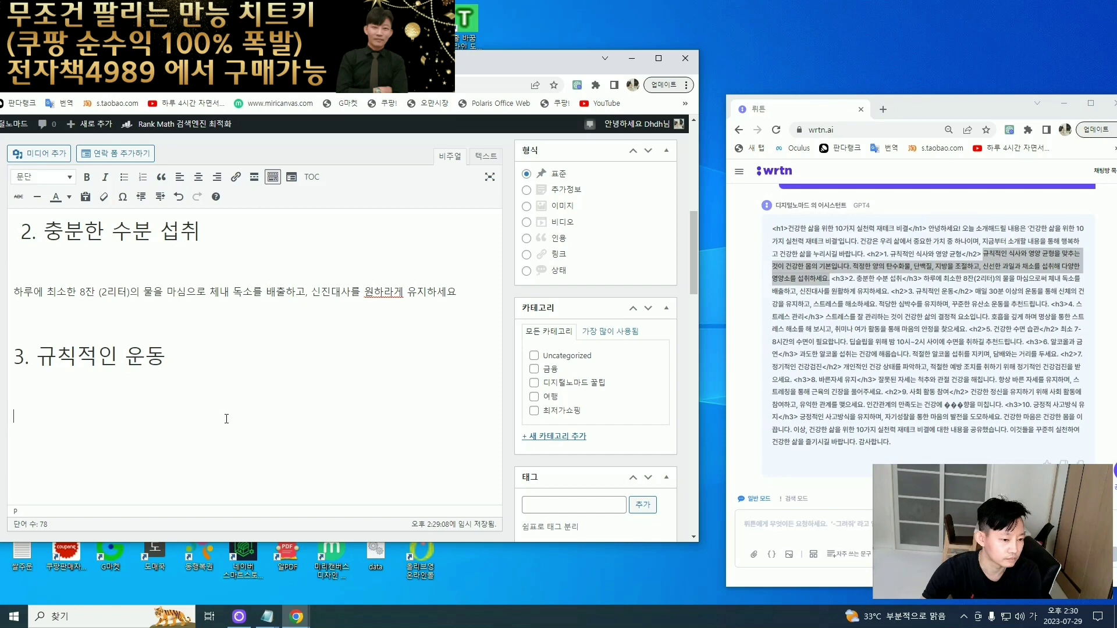
text(매일)
key(BackSpace)
key(BackSpace)
key(BackSpace)
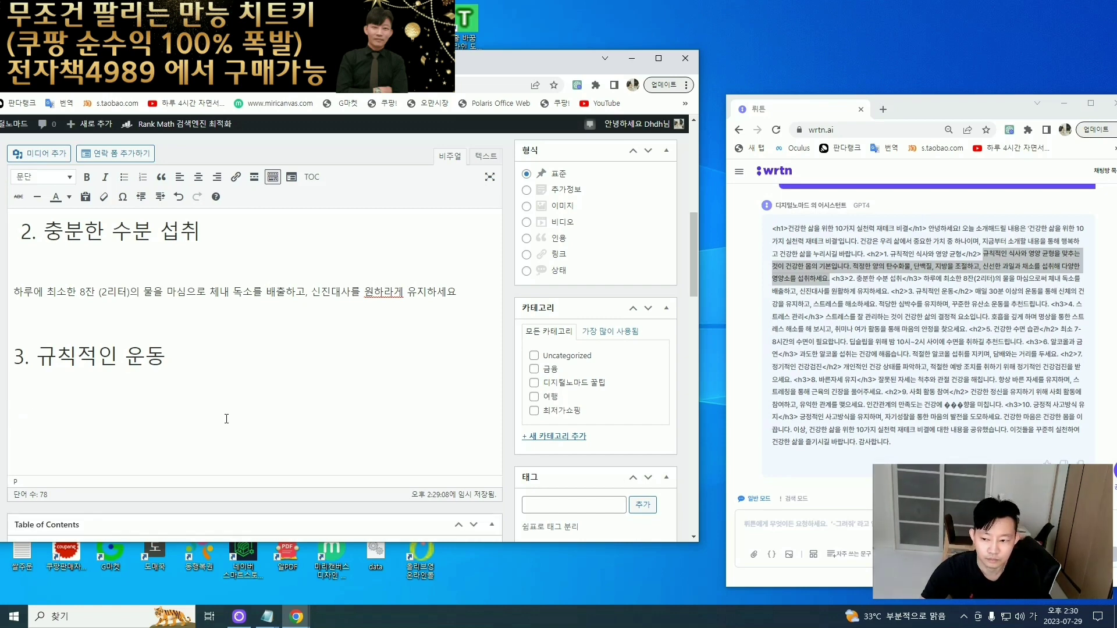
key(Return)
key(Hangul)
text(aodl)
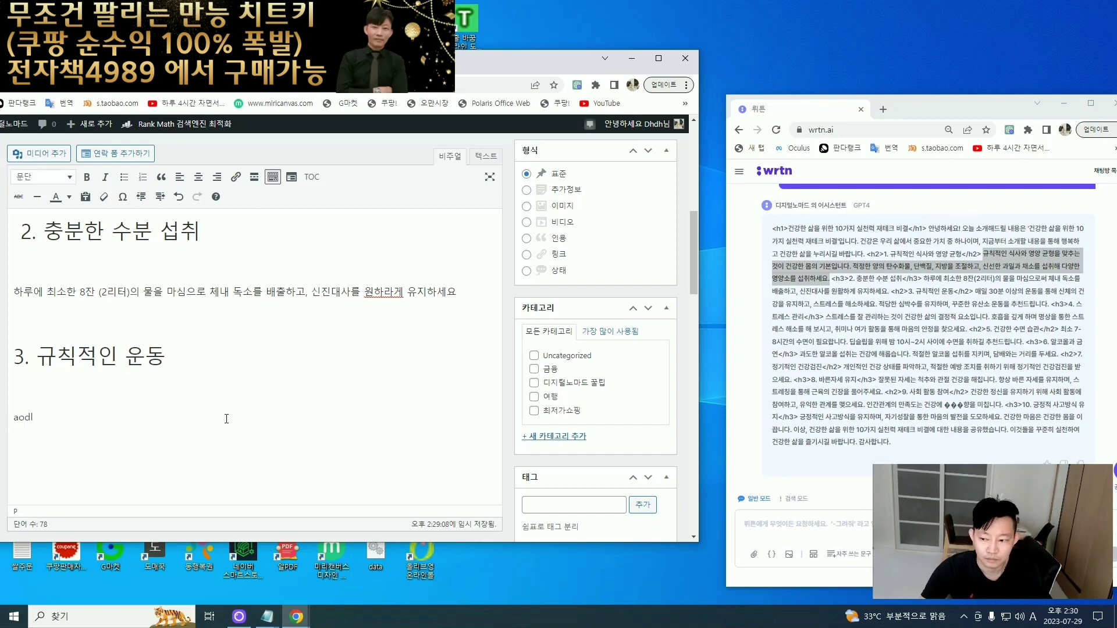
key(Hangul)
- Write "매일 30분 이상의 운동을 통해 신체의 건강을 유지하고 스트레스를 해소하세요." as the first paragraph of section 3
text(매일 )
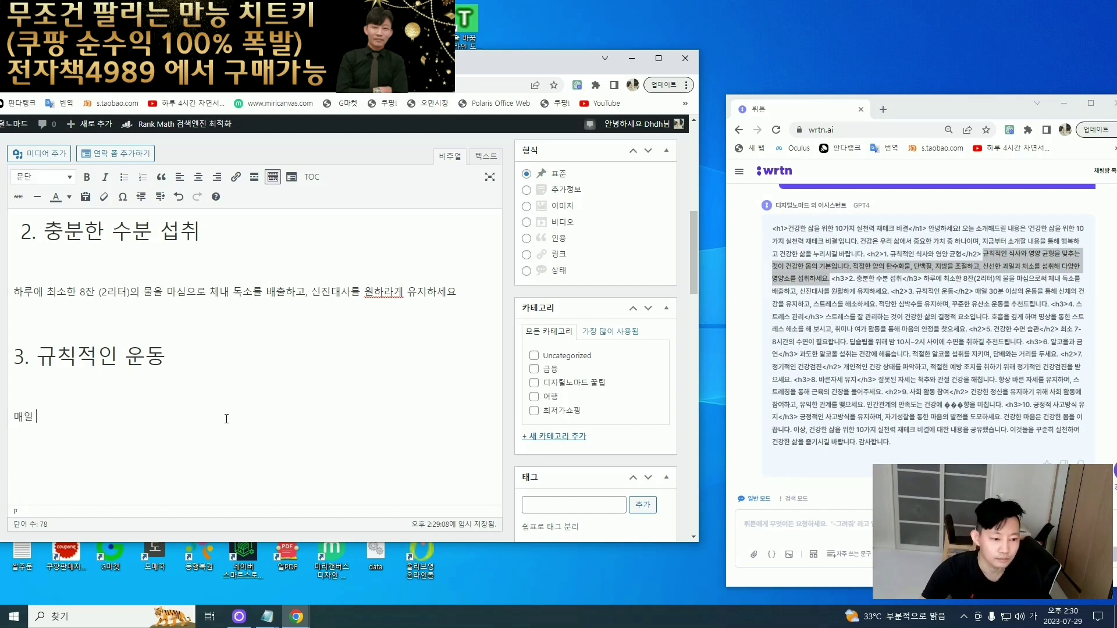
text(30분 이상의 )
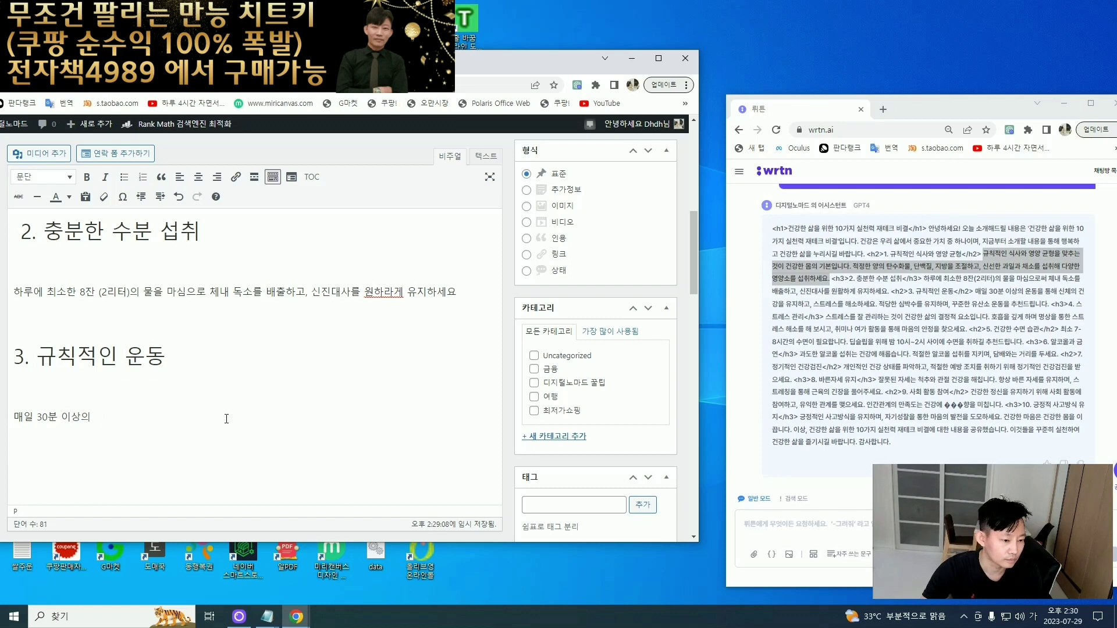
text(운동을 통해 신)
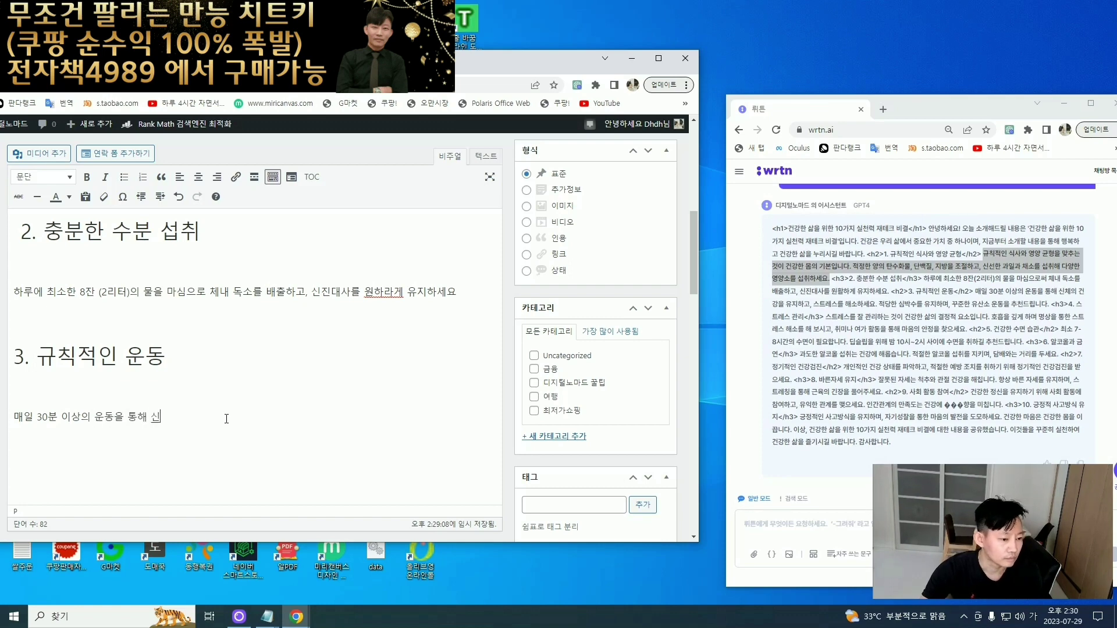
text(체의 건강을 유지하고 )
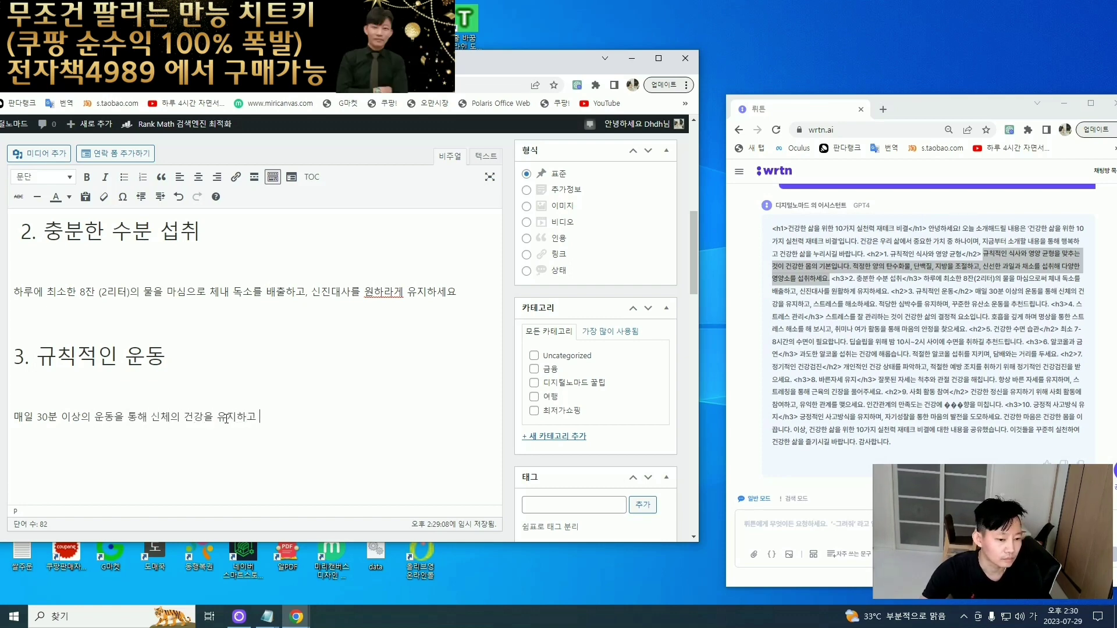
text(실트레스를 해소)
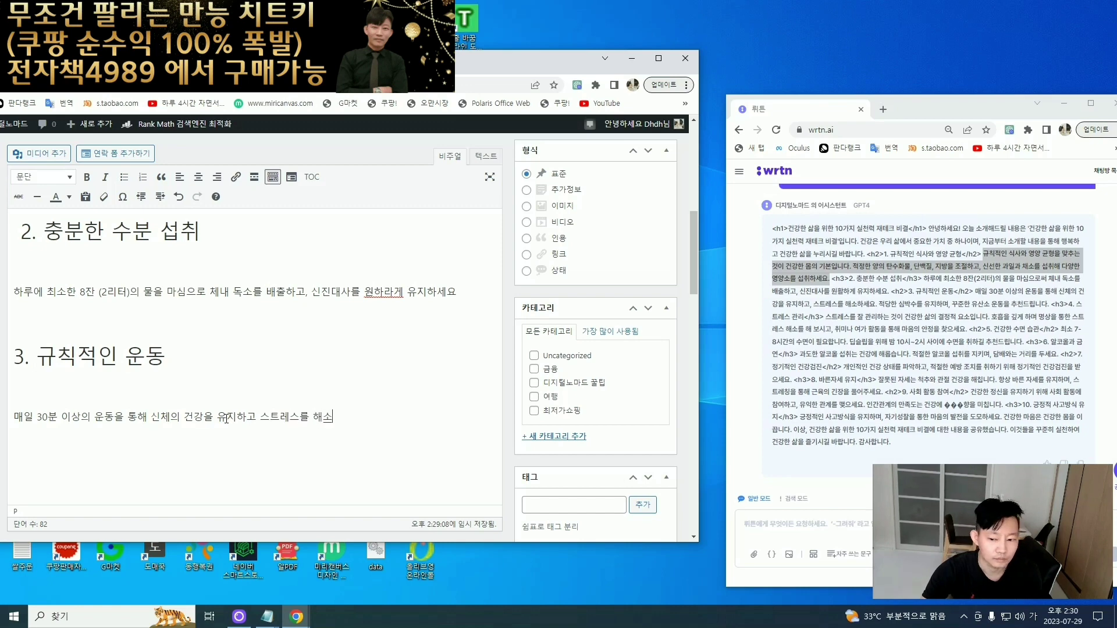
text(하세요.)
key(Return)
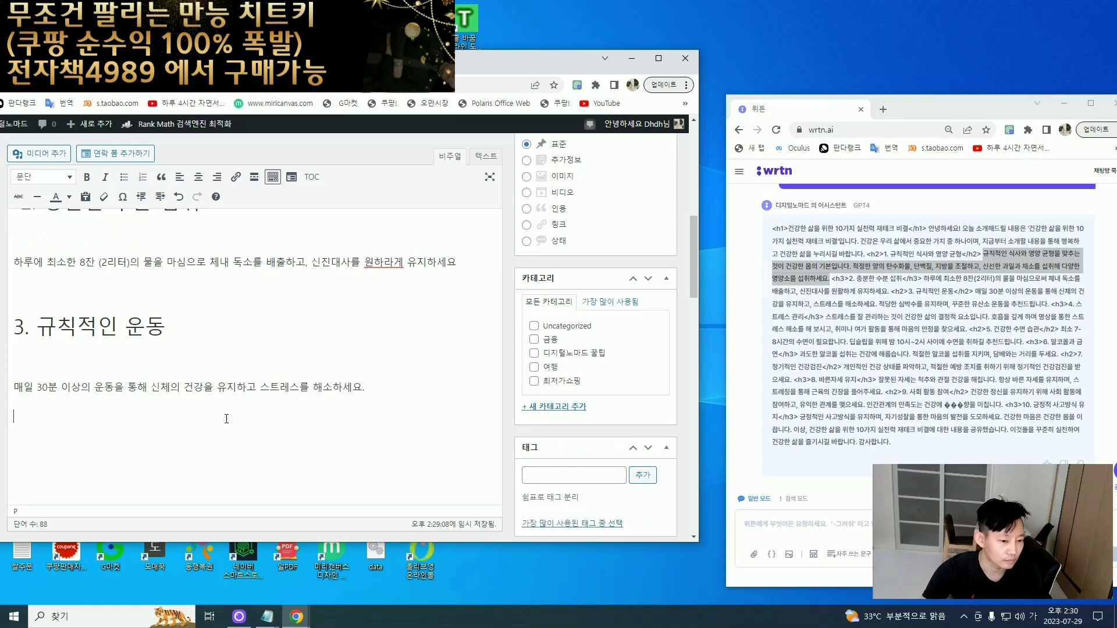
- Add the paragraph "적당한 심박수를 유지하며, 꾸준한 유산소 운동을 추천합니다." to section 3 and leave an empty line below it
text(적당한 심박수를 유)
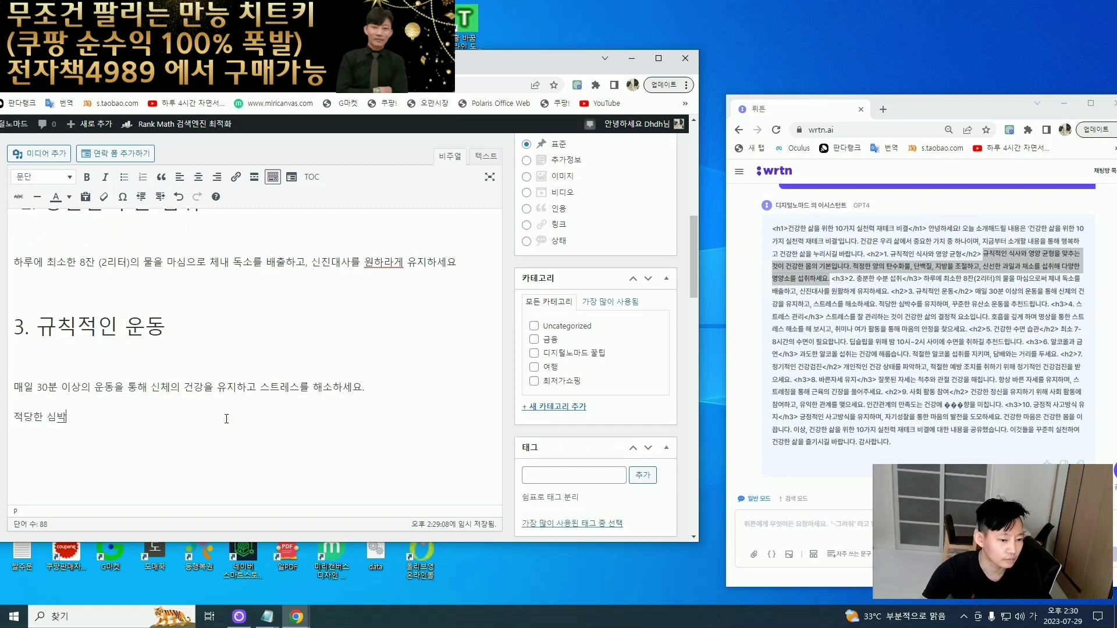
text(지하며)
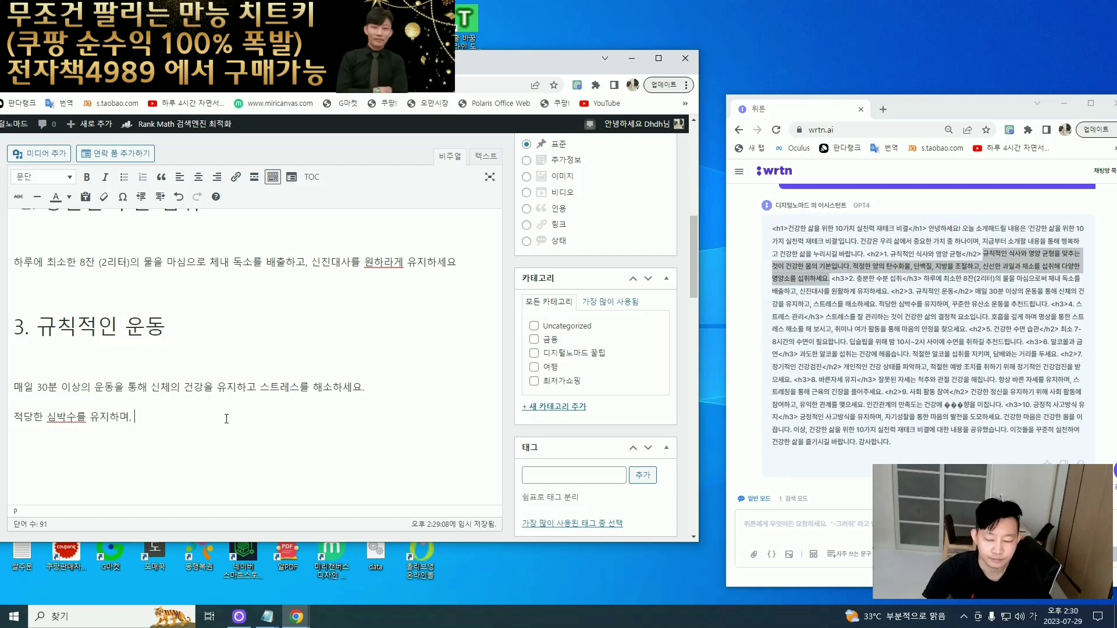
text(, 꾸준한 유산소 운동을 )
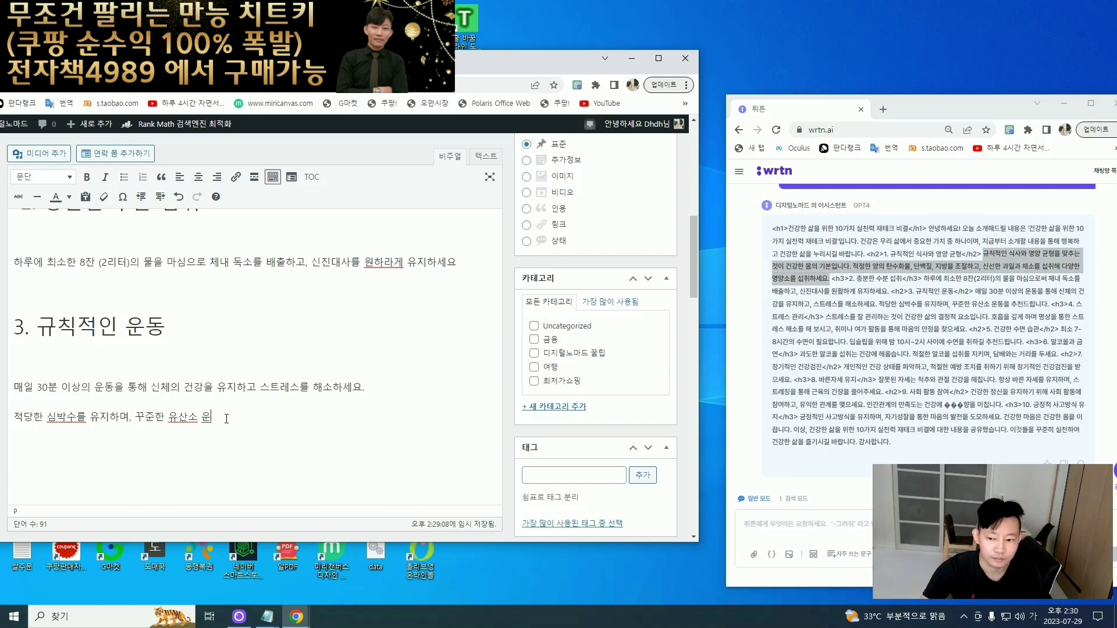
text(추천)
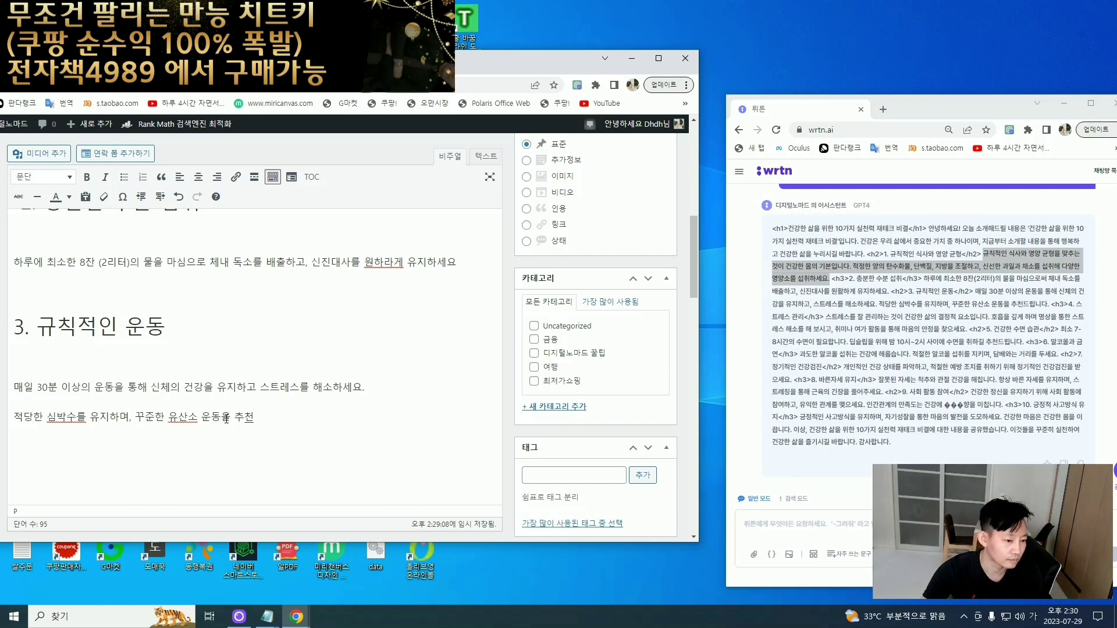
text(합니다.)
key(Return)
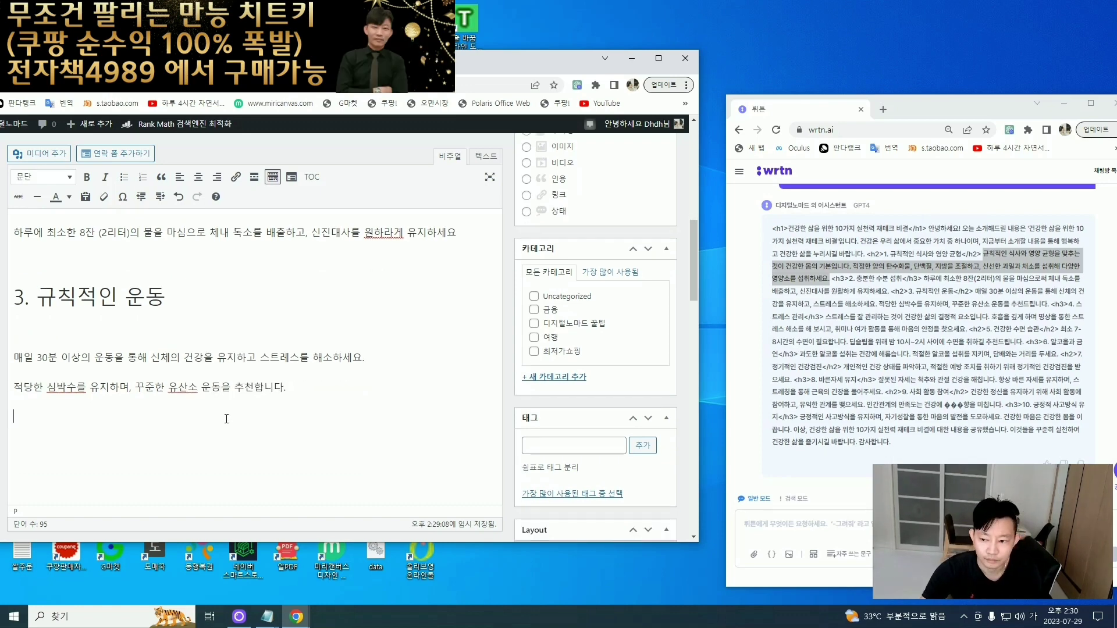
key(Return)
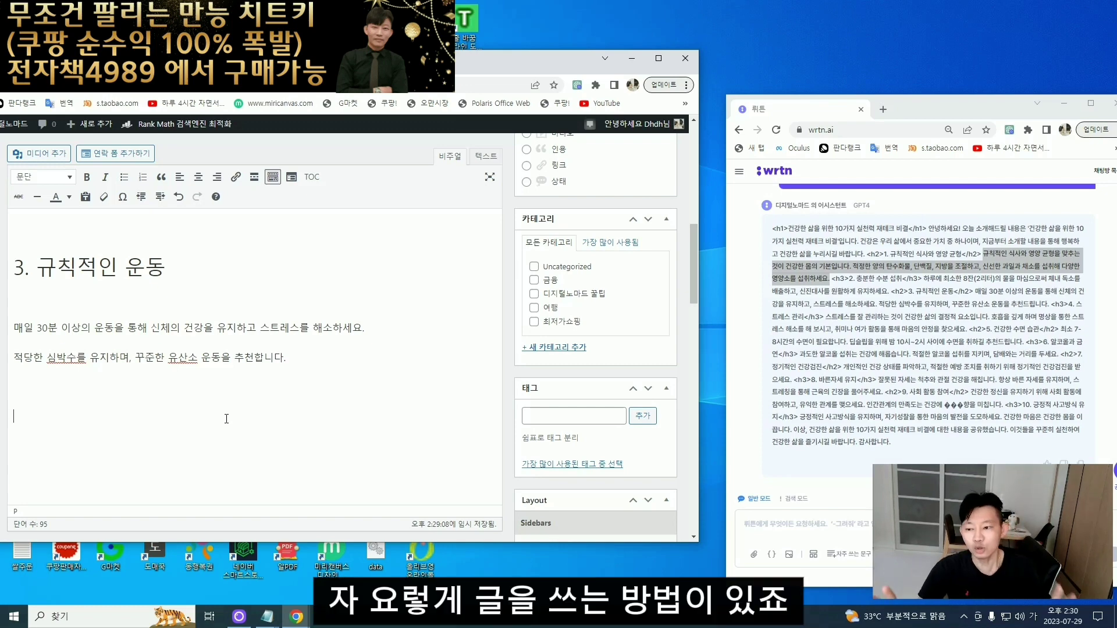
- Widen the post editor's browser window, move it over the wrtn window, and review the article from its title heading
scroll(227, 419, up, 3)
scroll(226, 408, up, 10)
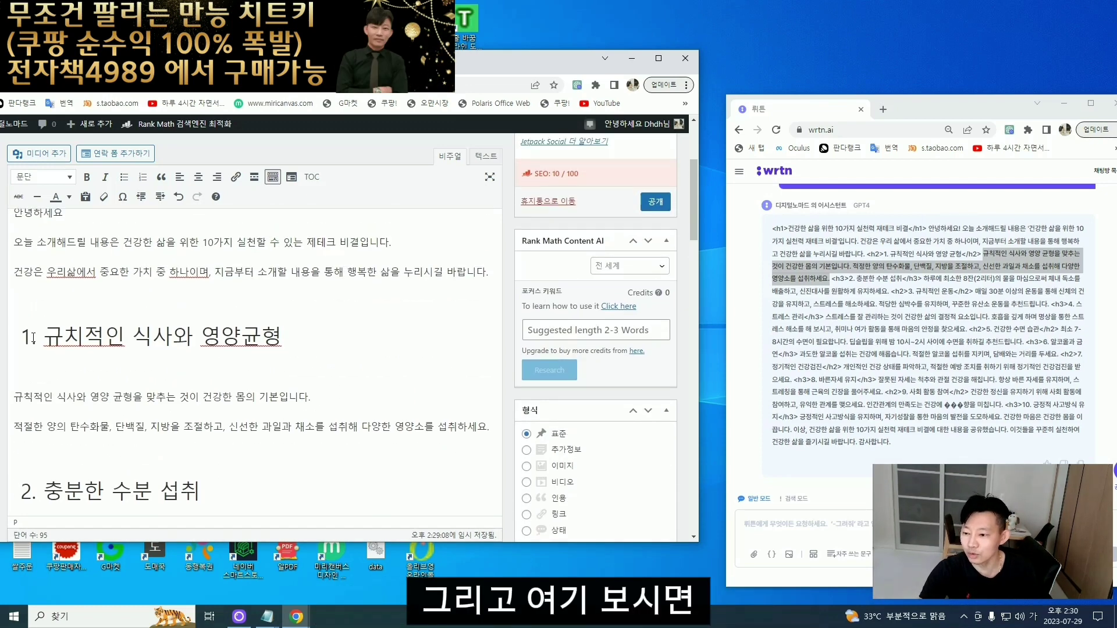
click(128, 298)
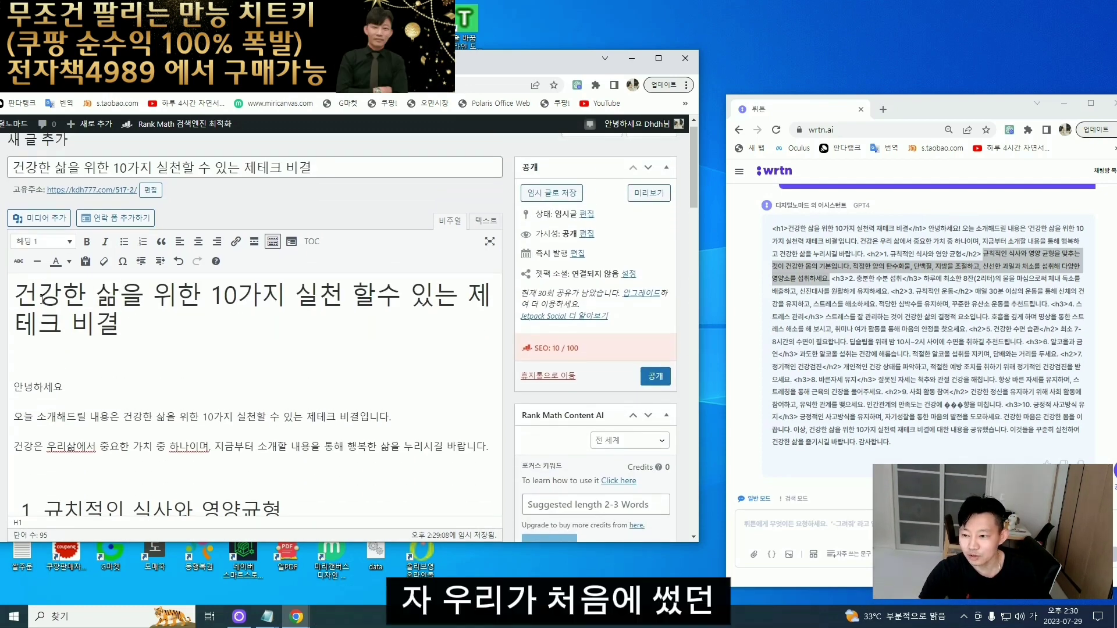
drag(699, 273, 901, 277)
drag(451, 62, 630, 67)
scroll(264, 424, down, 1)
scroll(264, 425, down, 10)
scroll(251, 362, up, 11)
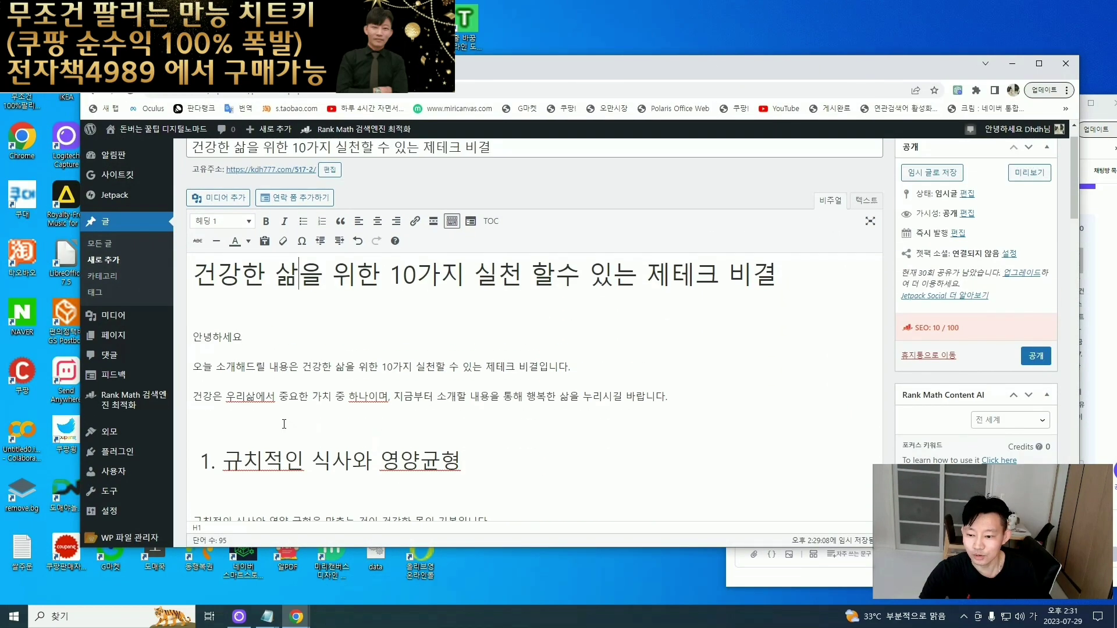
scroll(251, 362, down, 3)
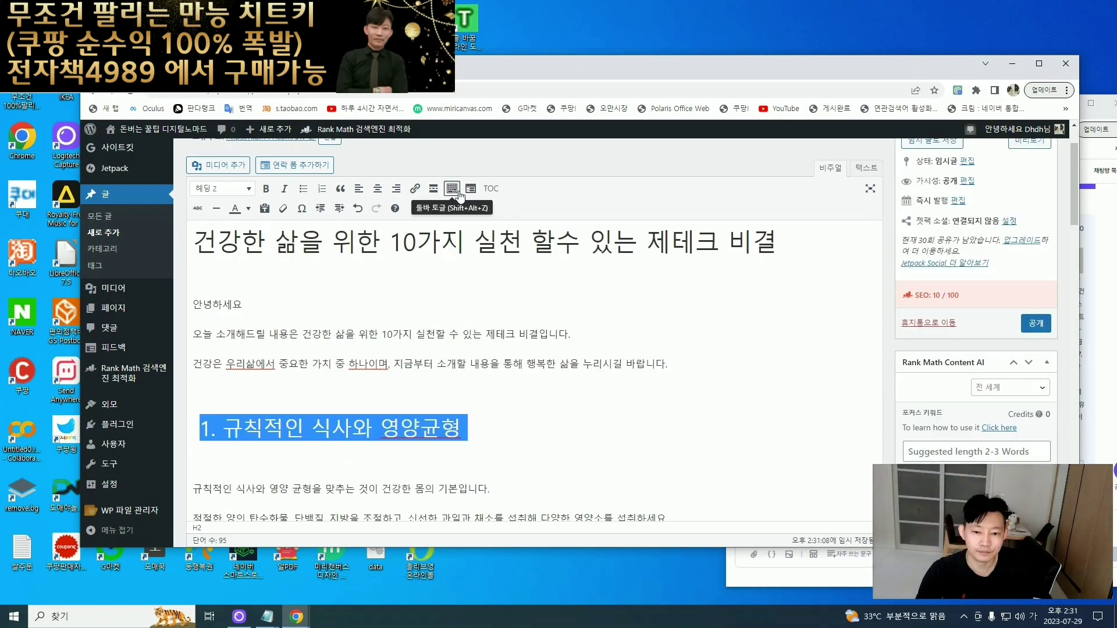
- Show the editor's extra formatting options and color the heading "1. 규칙적인 식사와 영양균형" red
click(457, 193)
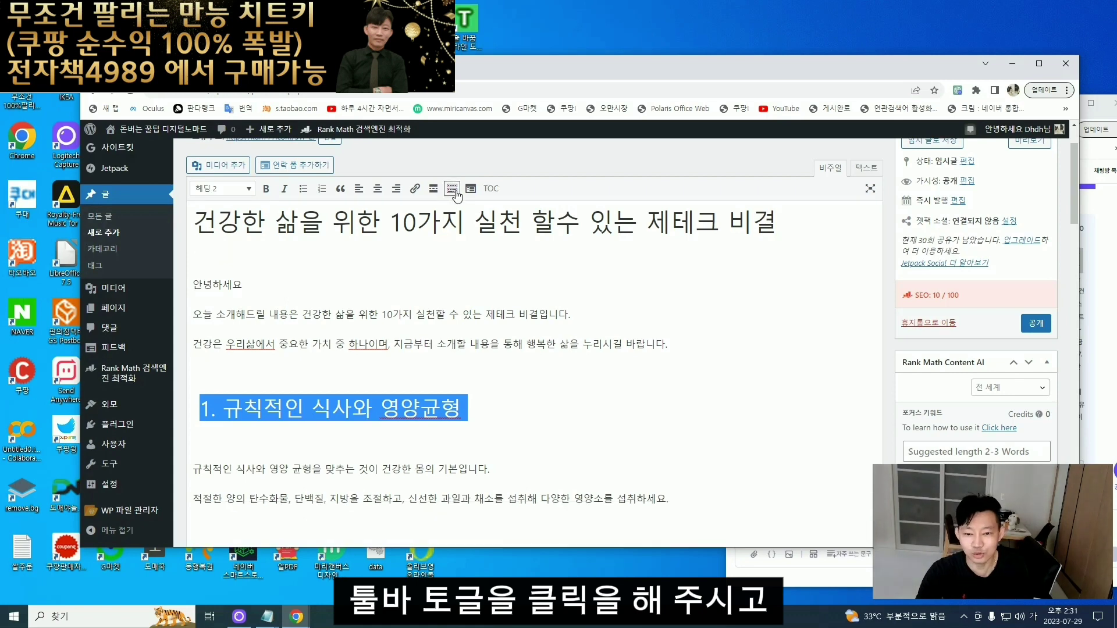
click(456, 193)
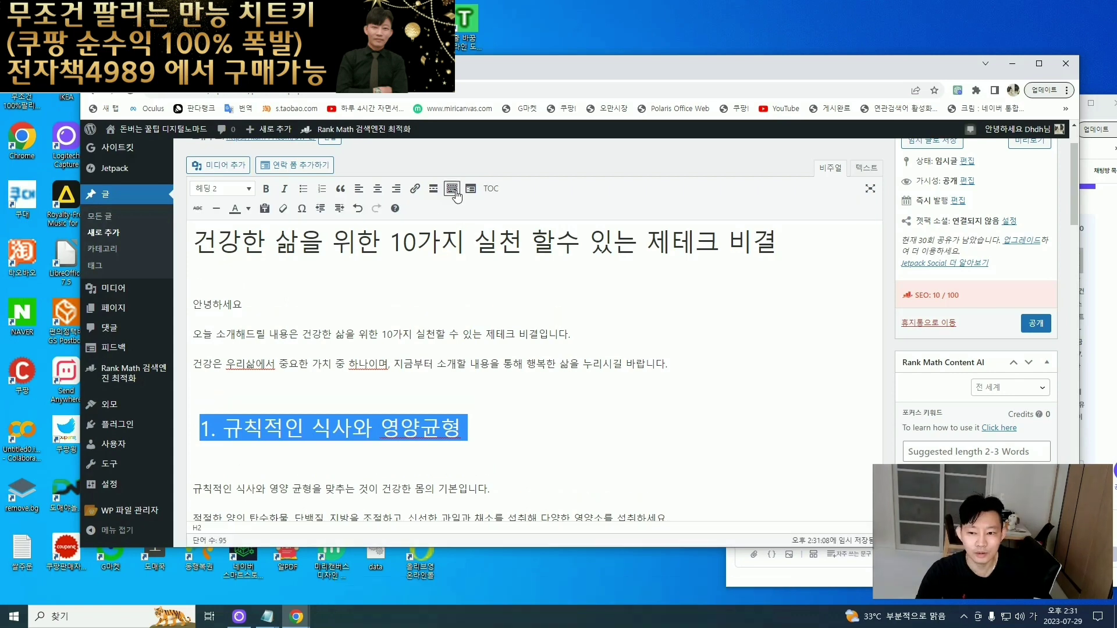
click(249, 210)
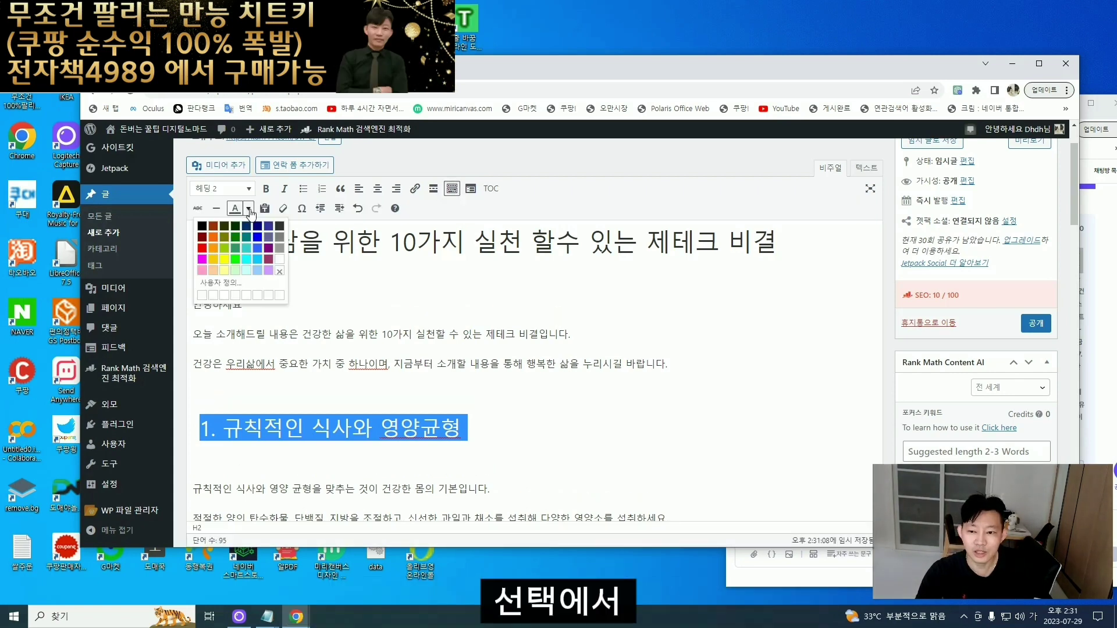
click(208, 248)
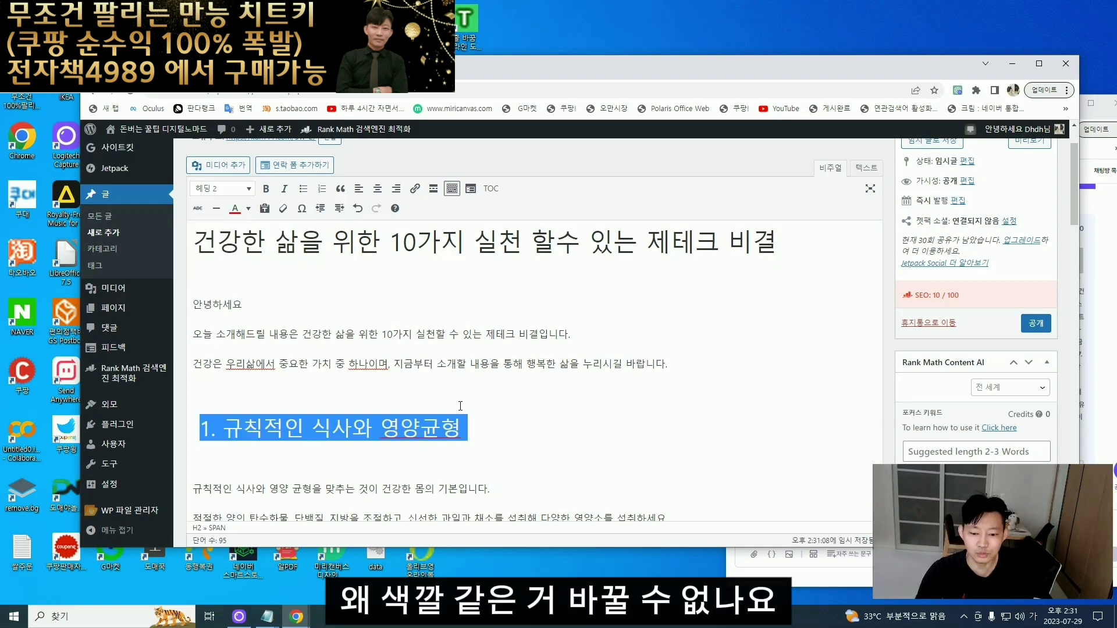
key(Right)
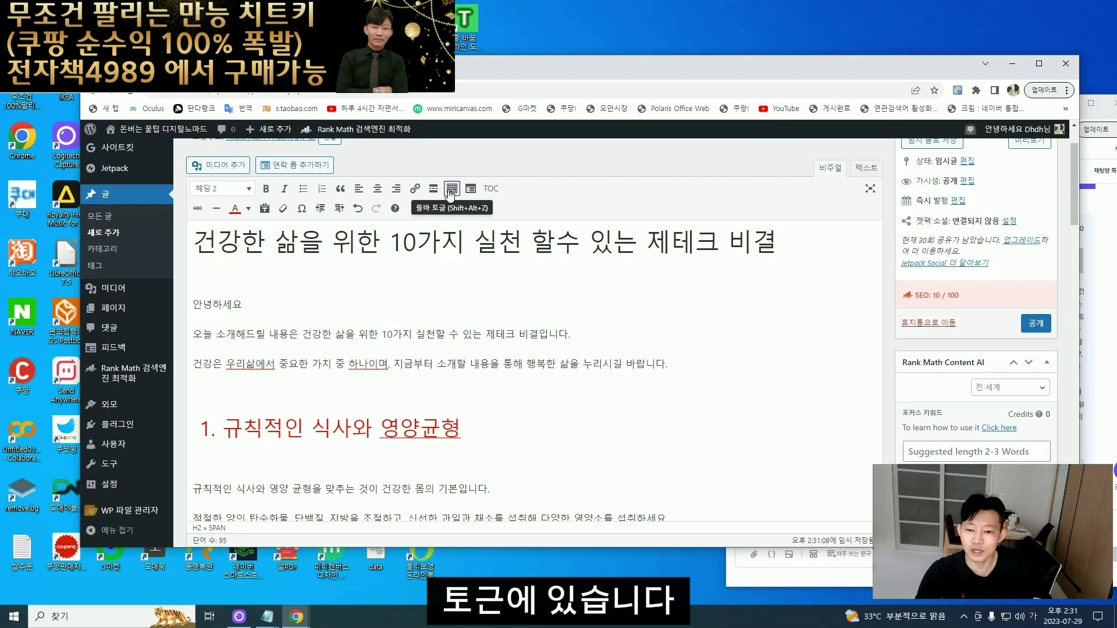
- Color the headings "2. 충분한 수분 섭취" and "3. 규칙적인 운동" the same red
scroll(251, 406, down, 4)
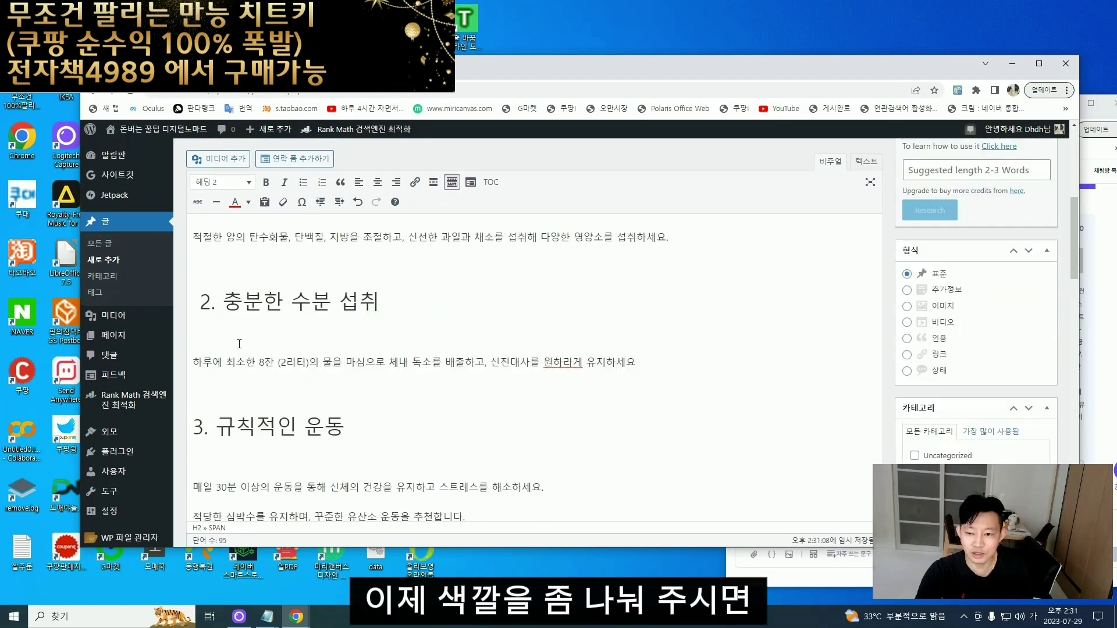
drag(201, 350, 379, 350)
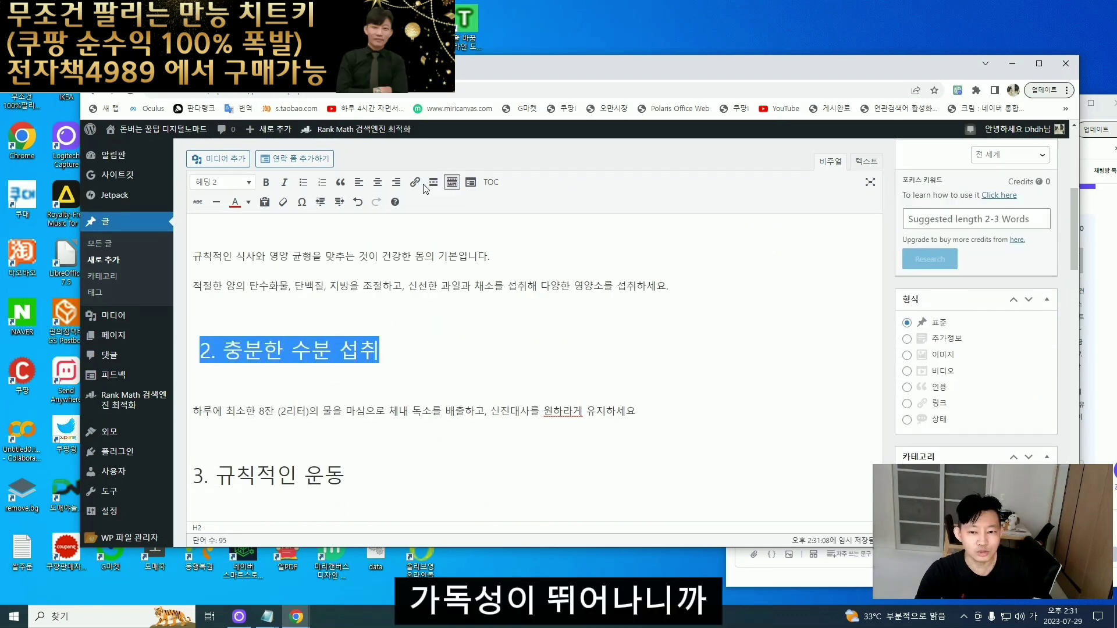
click(241, 204)
scroll(408, 349, down, 1)
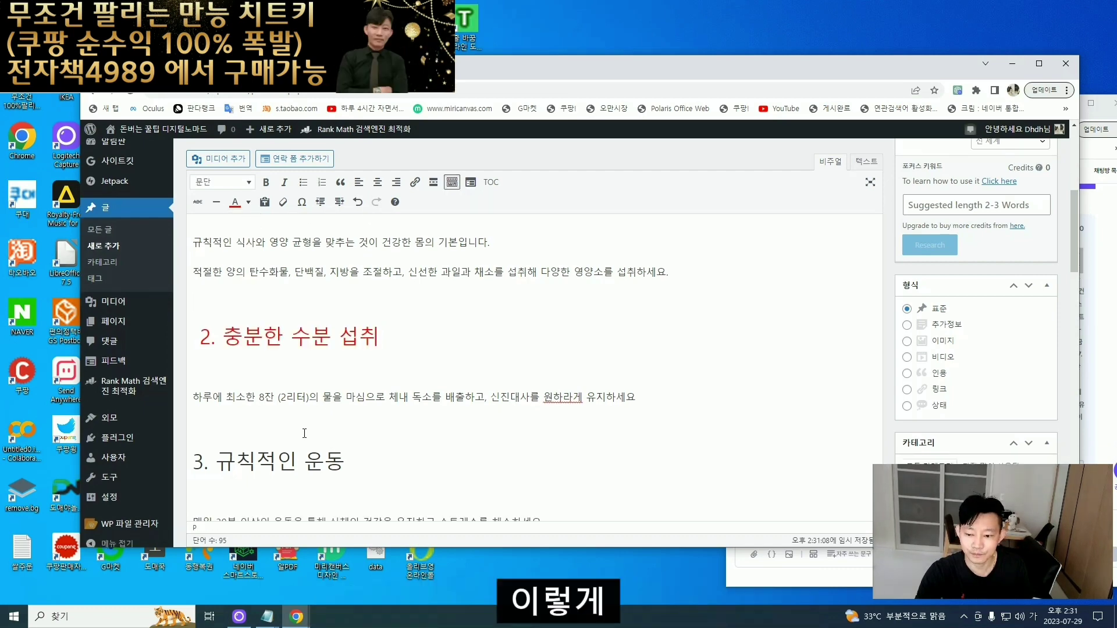
drag(193, 418, 352, 417)
click(247, 203)
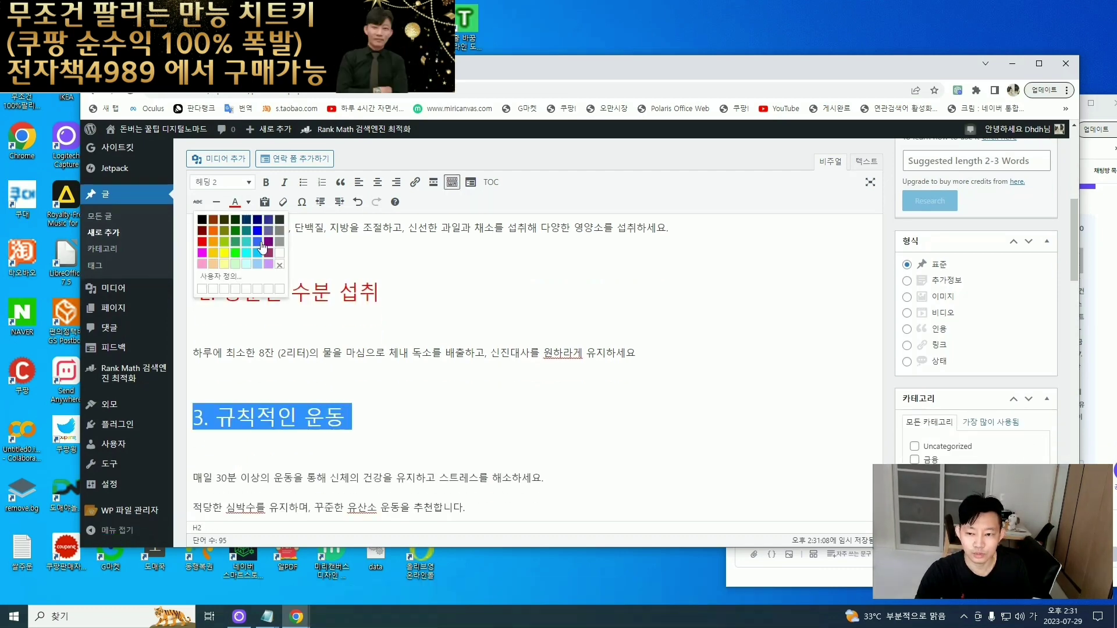
click(210, 247)
scroll(432, 395, down, 2)
scroll(432, 395, up, 5)
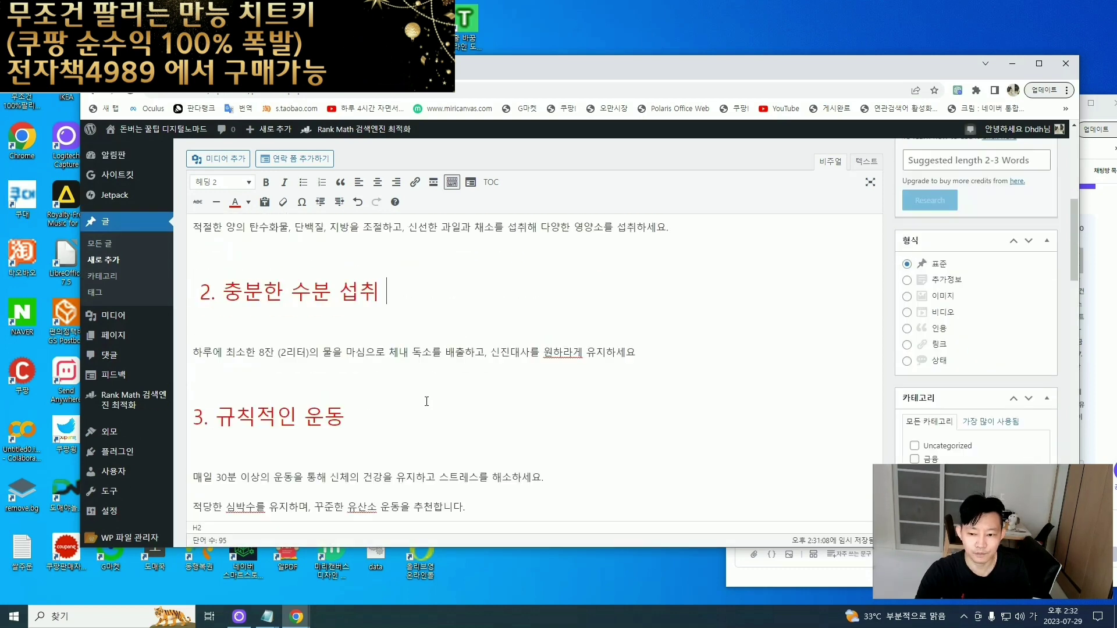
scroll(432, 395, up, 2)
scroll(432, 395, down, 7)
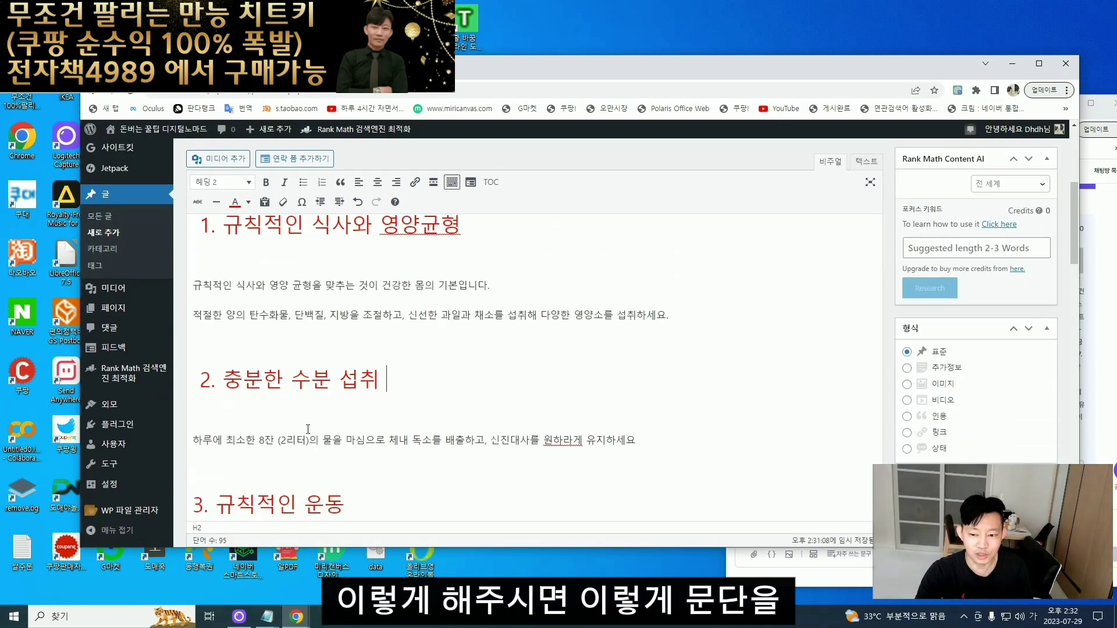
scroll(411, 421, up, 3)
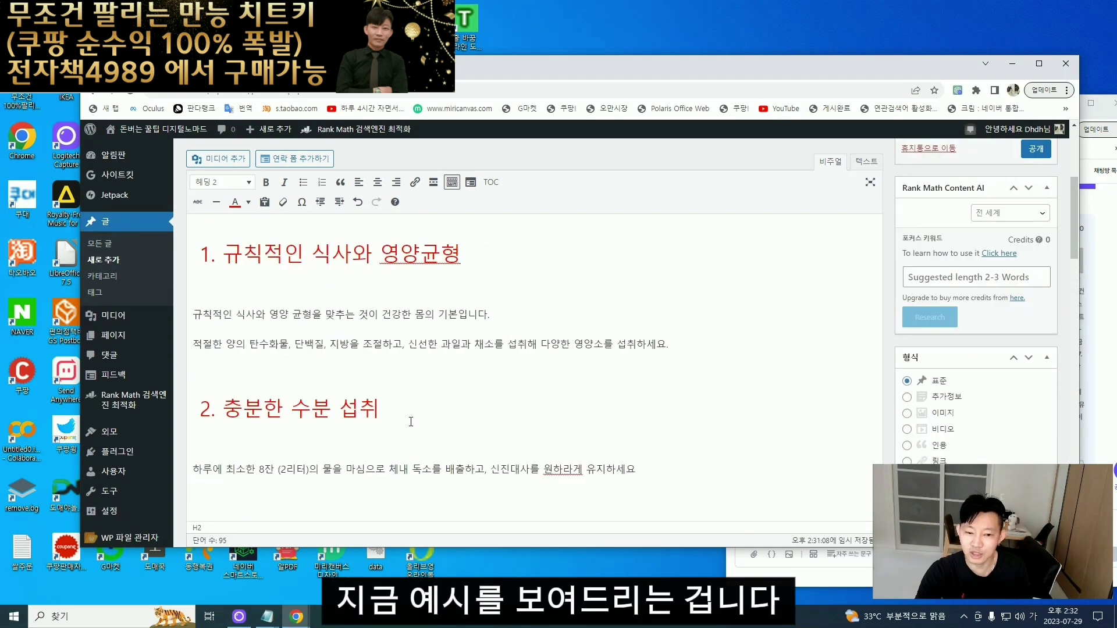
scroll(548, 386, down, 3)
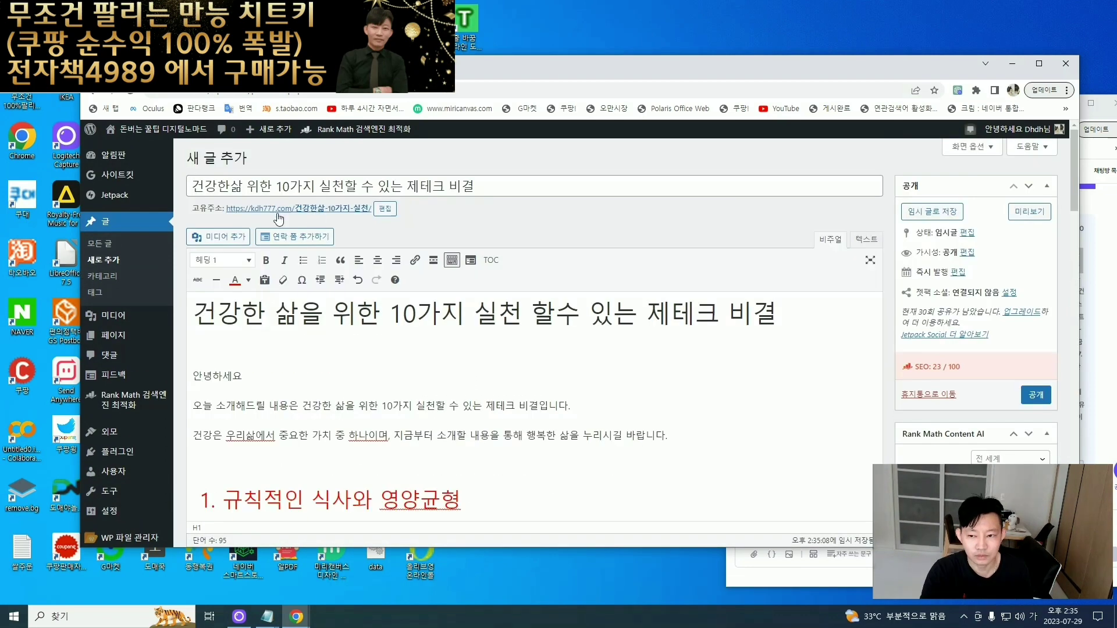
- Change the post title to "건강: 인생을 위한 10가지 실천할 수 있는 제테크 비결"
click(251, 186)
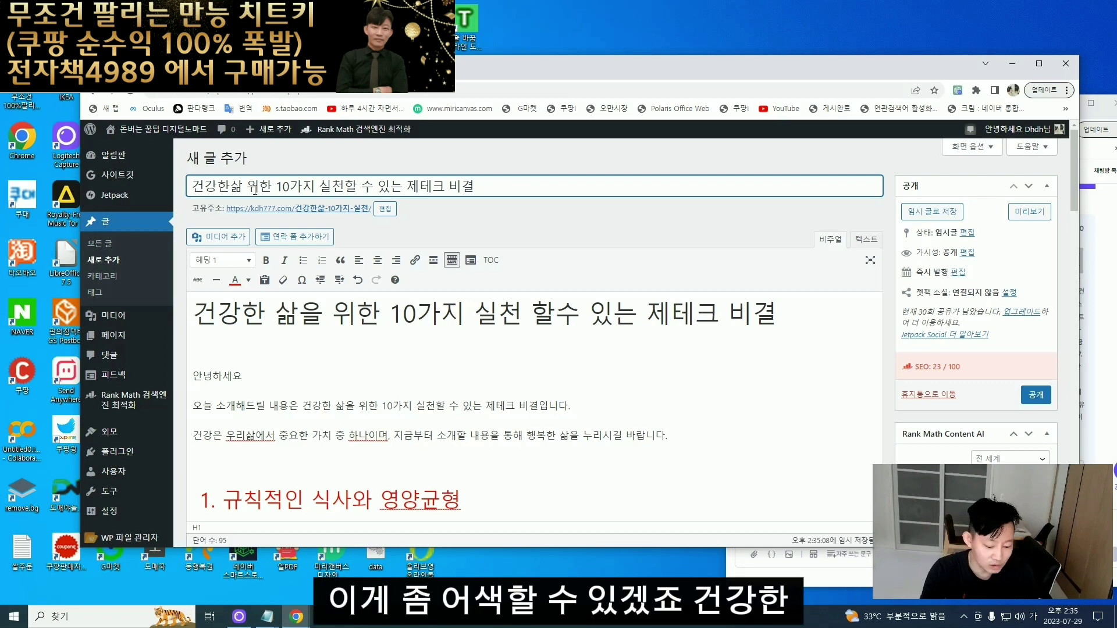
key(BackSpace)
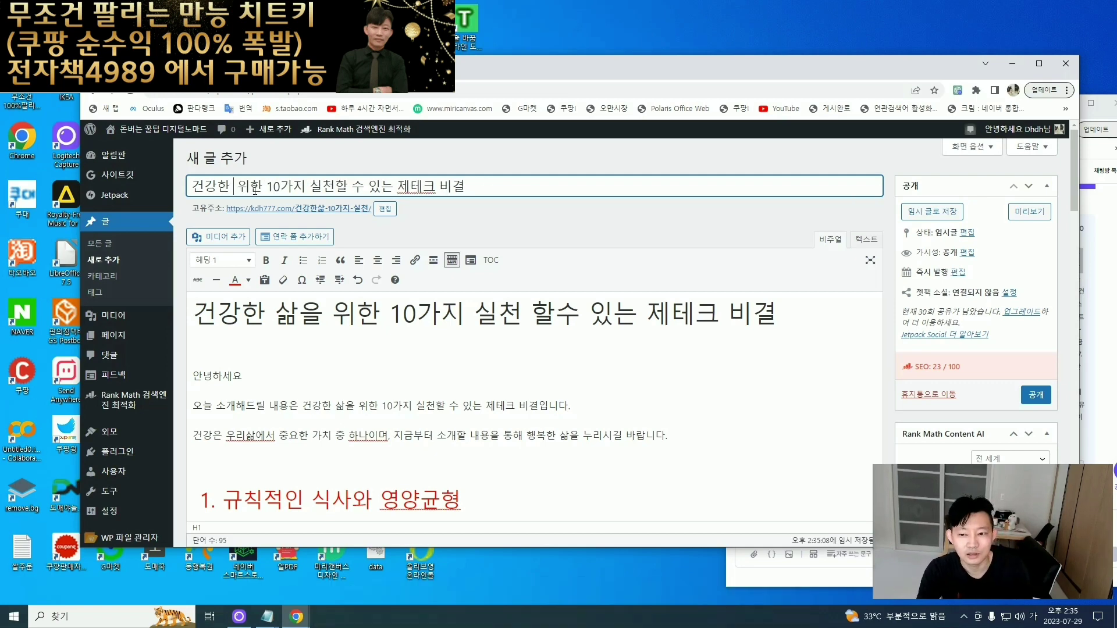
text(인생을)
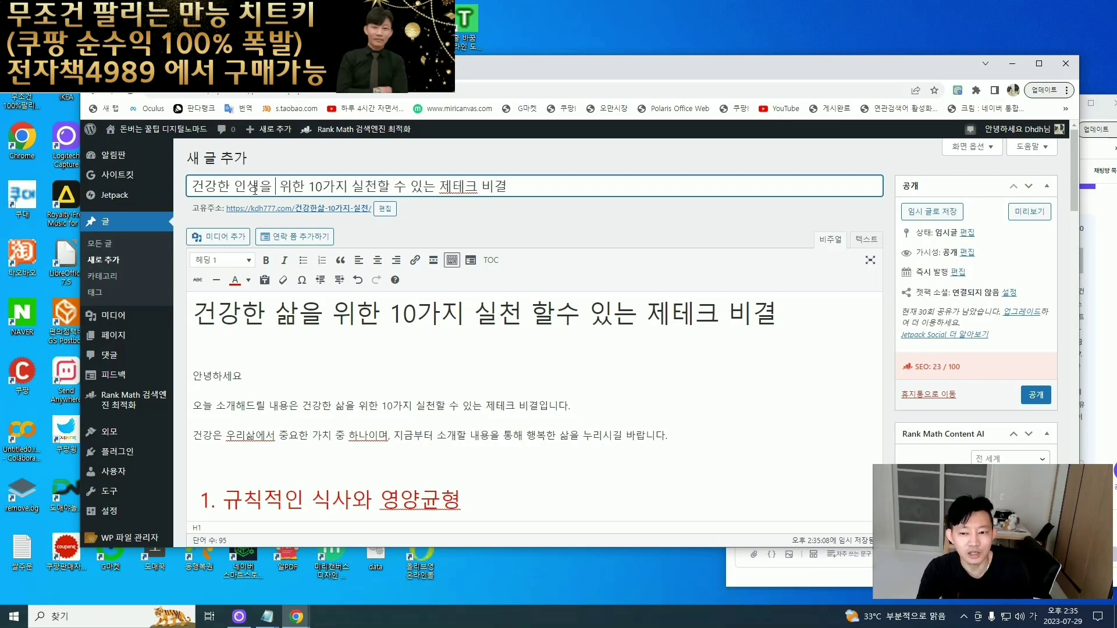
key(BackSpace)
key(BackSpace)
key(BackSpace)
key(BackSpace)
key(BackSpace)
key(BackSpace)
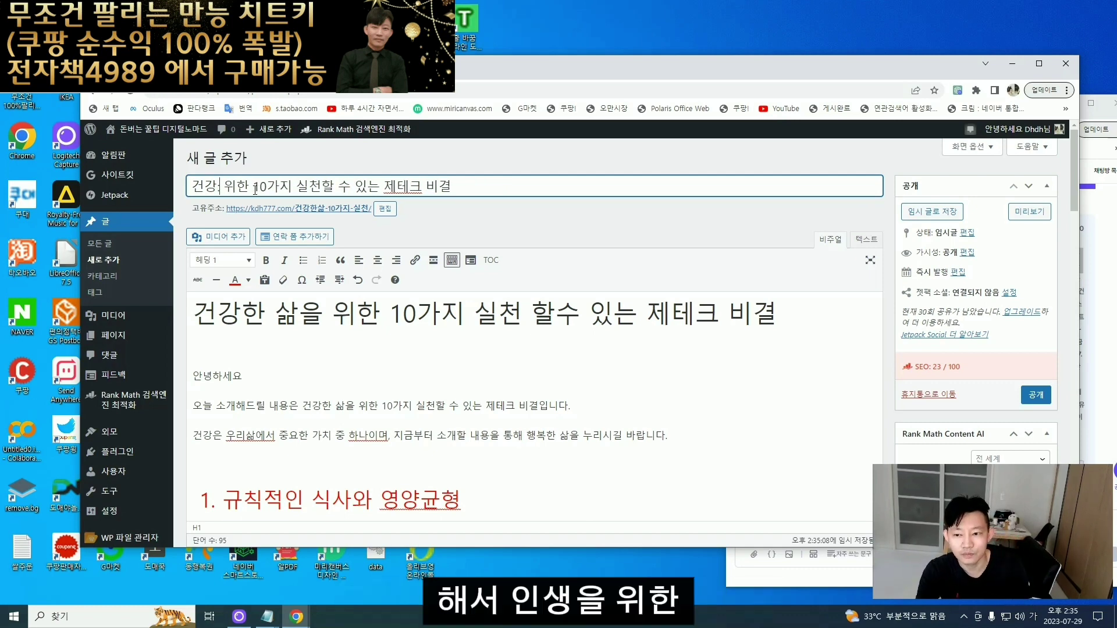
text(인생을)
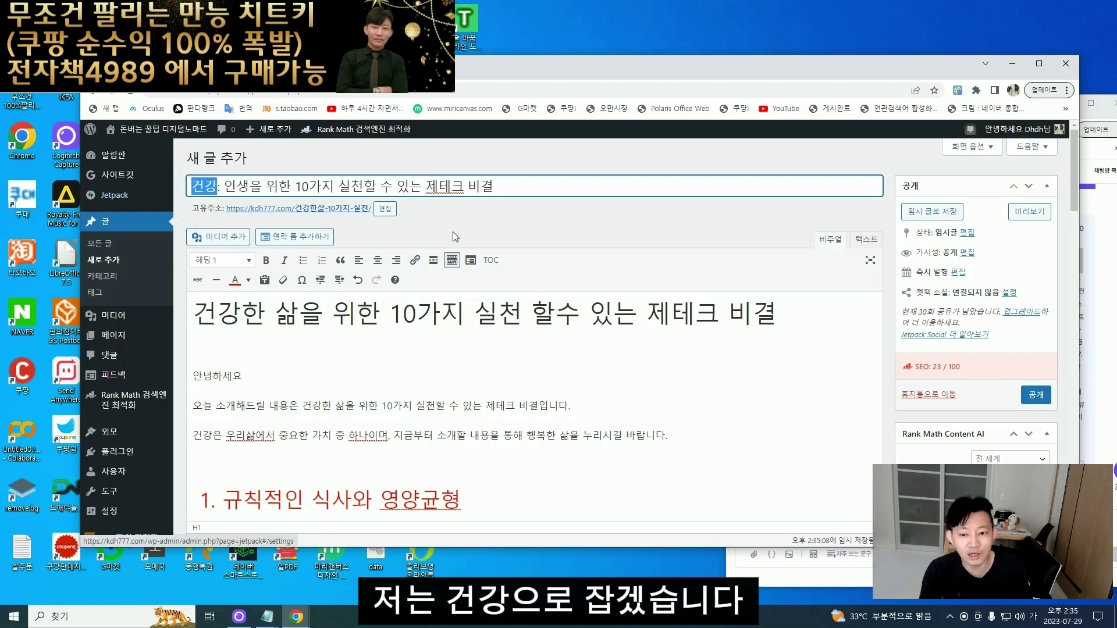
- Replace the Rank Math focus keyword with "건강" and collapse the basic SEO checklist
scroll(374, 305, down, 15)
scroll(374, 306, up, 5)
scroll(374, 306, down, 7)
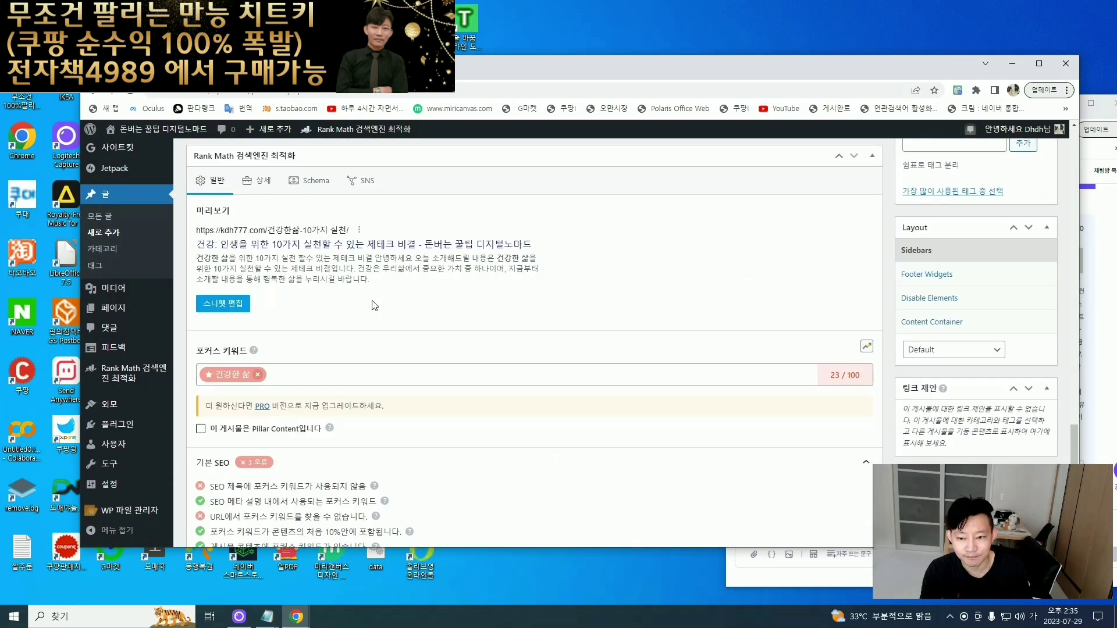
click(258, 202)
text(건강)
key(Return)
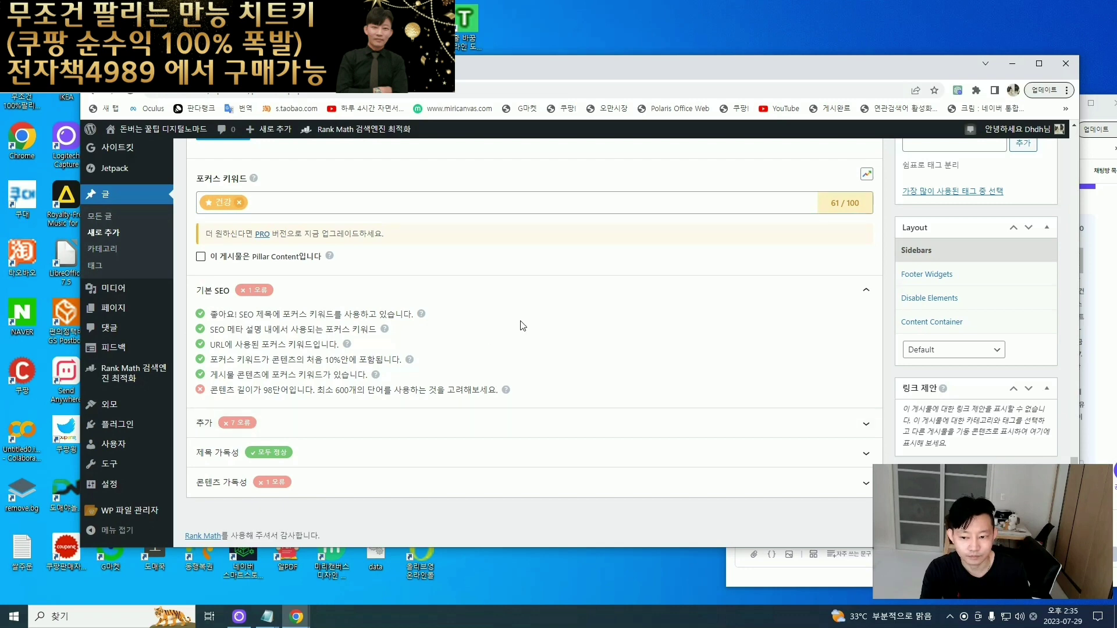
click(235, 294)
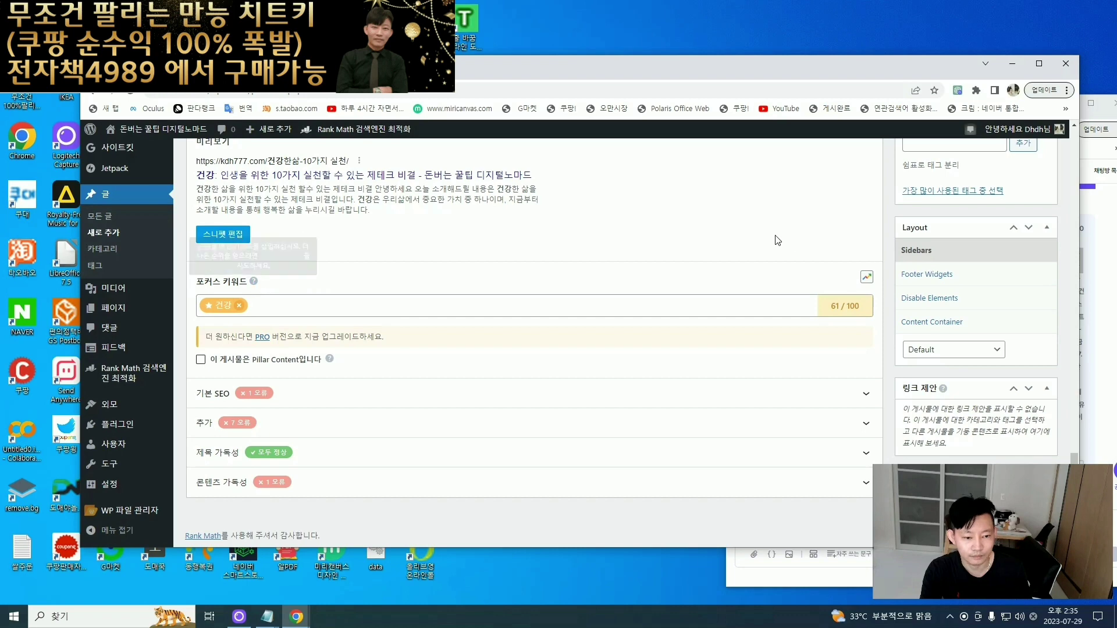
- Open the Rank Math snippet editor and replace the first line of the description with "건강"
scroll(369, 385, up, 3)
click(223, 408)
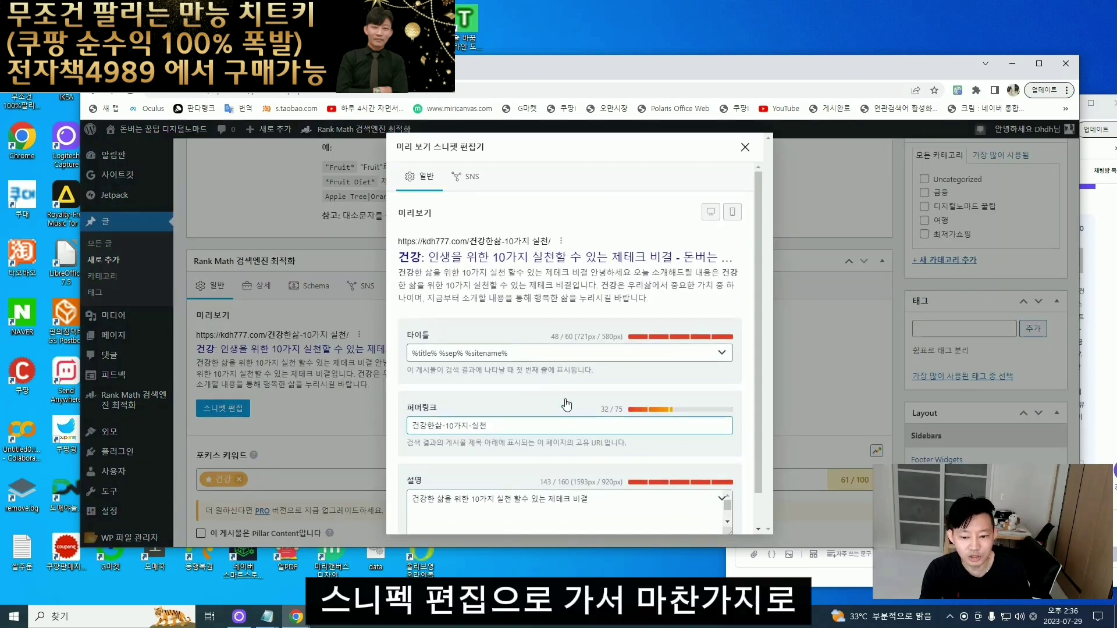
scroll(465, 467, down, 1)
triple_click(465, 467)
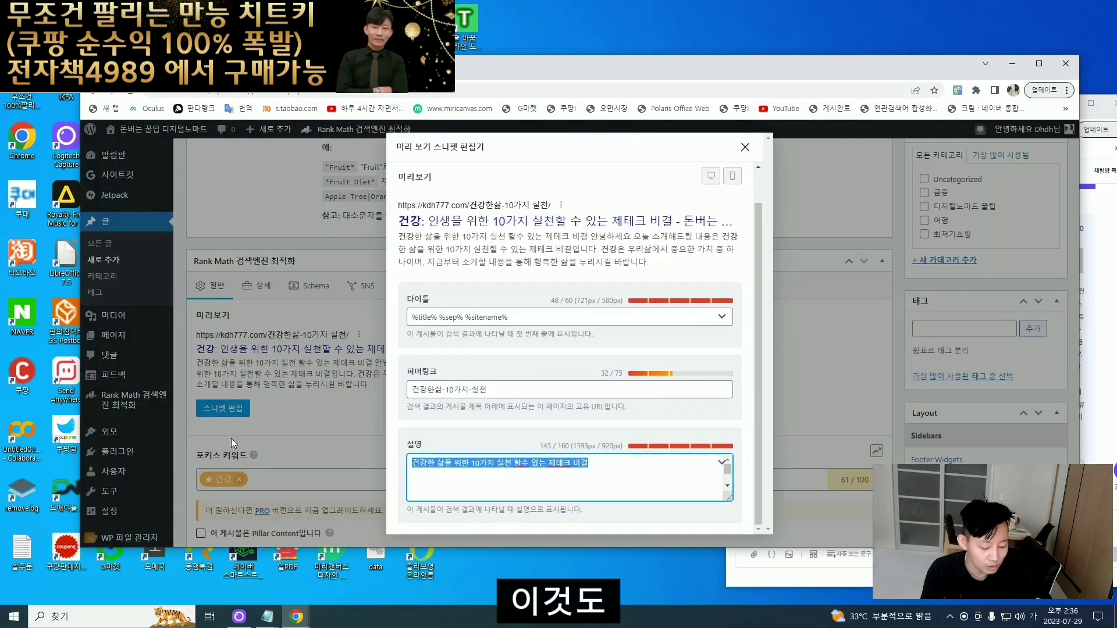
key(BackSpace)
text(건강)
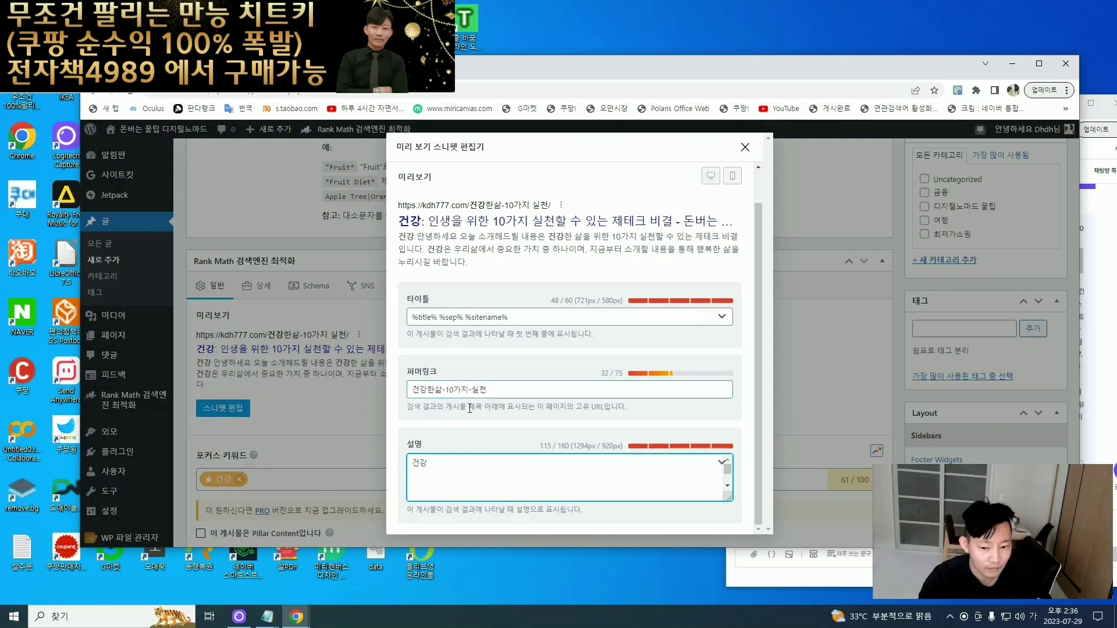
- Clear the entire snippet description and close the snippet editor
scroll(517, 483, down, 2)
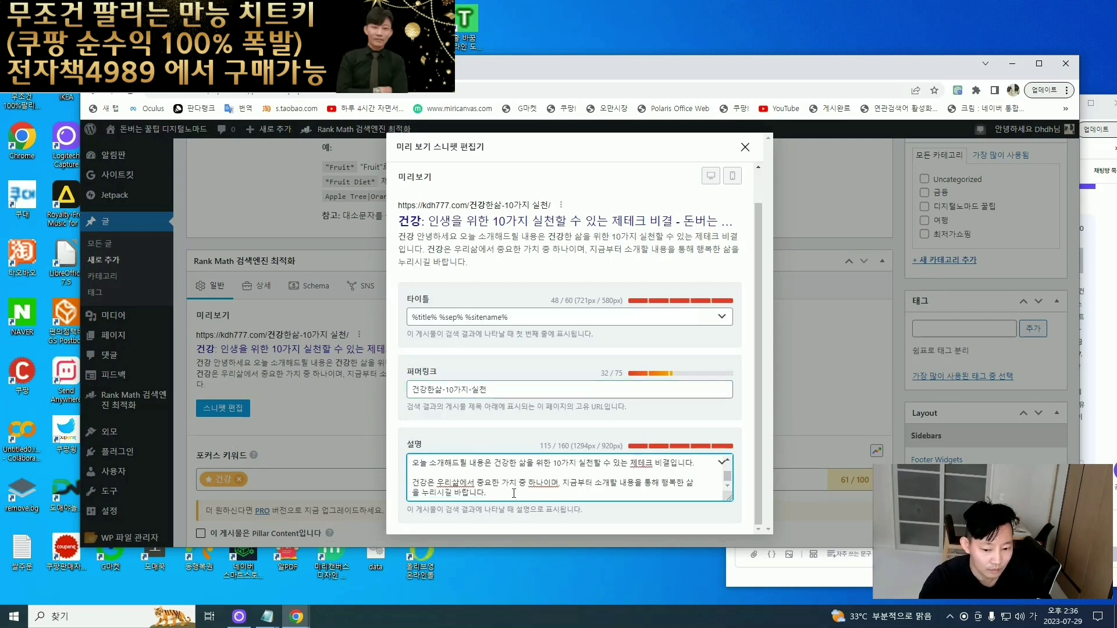
key(ctrl+a)
key(BackSpace)
click(441, 387)
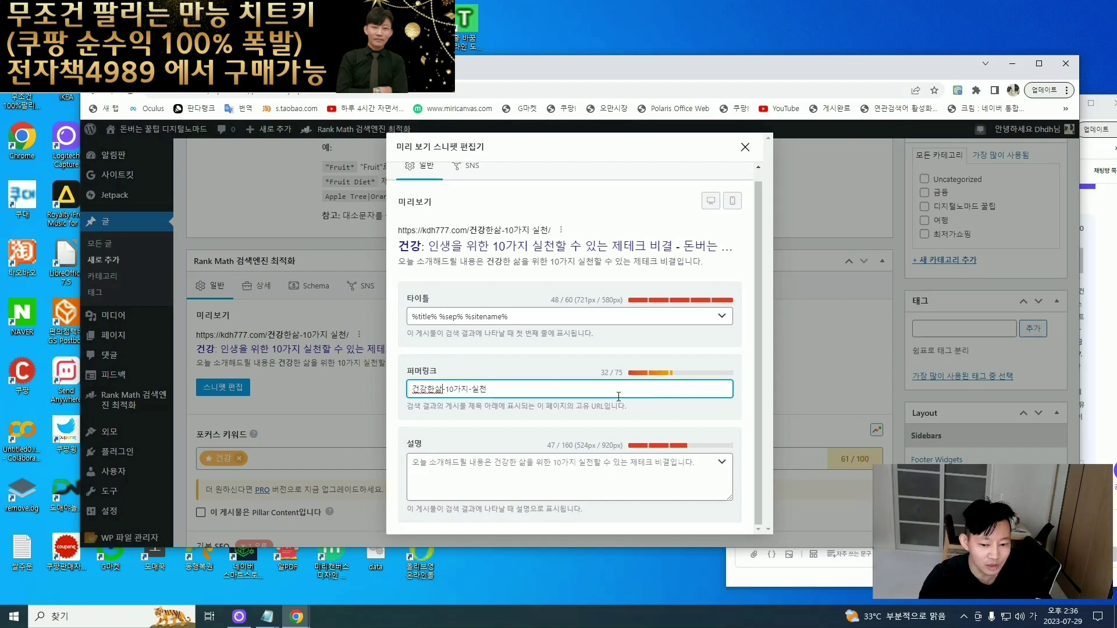
scroll(719, 291, up, 1)
click(744, 147)
- Open the post's permalink slug below the title for editing and select all of it
scroll(523, 290, up, 15)
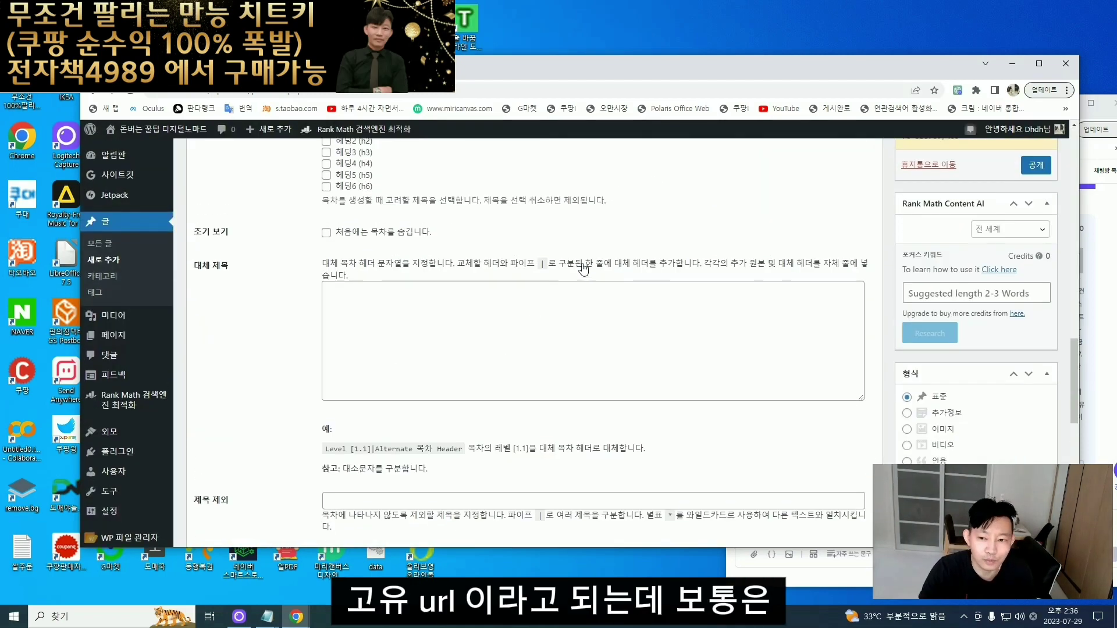
click(384, 208)
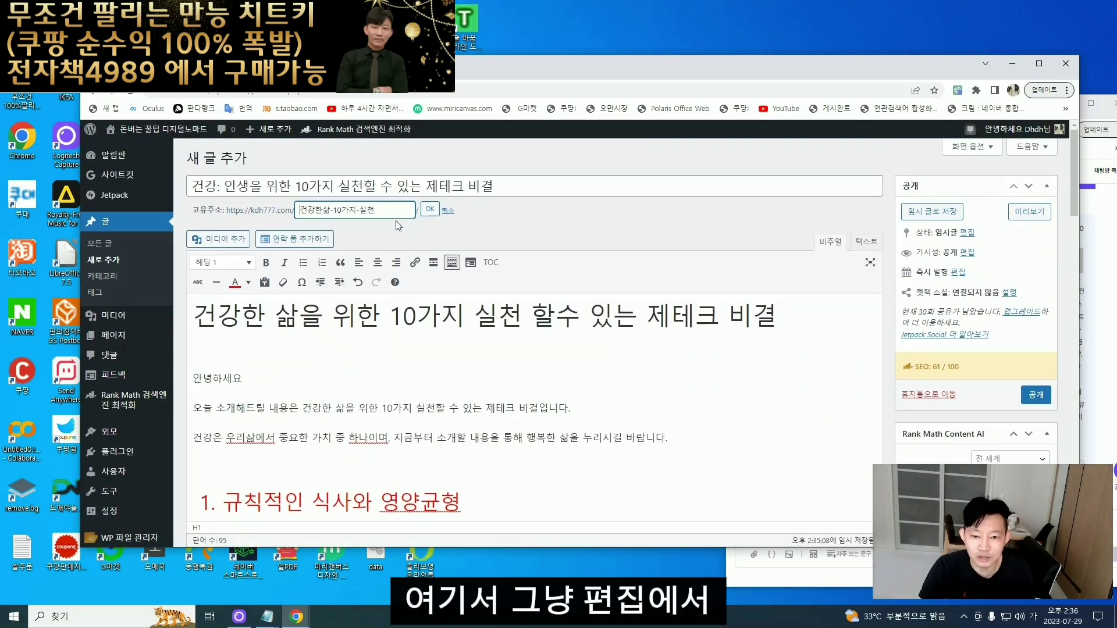
key(ctrl+a)
- Reopen the snippet editor to check the permalink and description fields, and close it without changes
scroll(614, 273, down, 15)
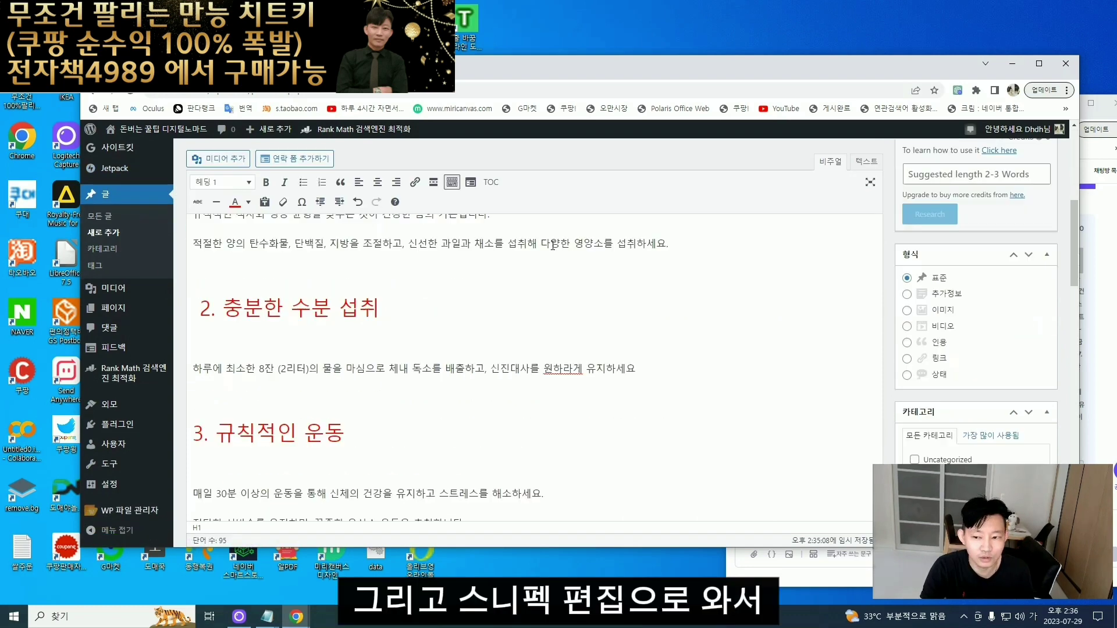
click(233, 294)
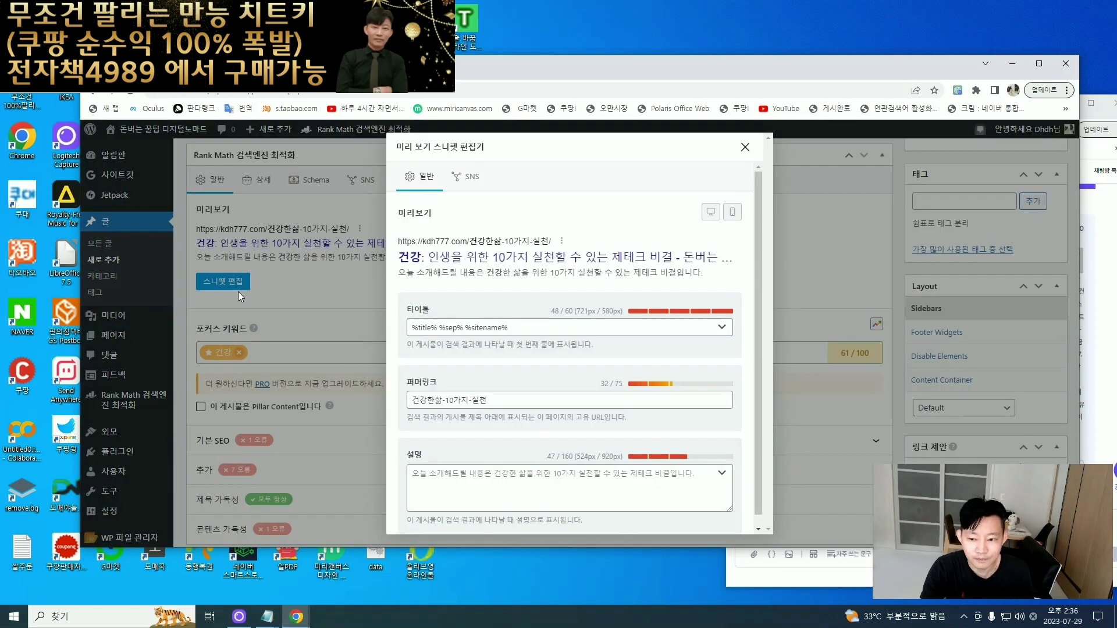
click(519, 393)
key(ctrl+a)
click(551, 387)
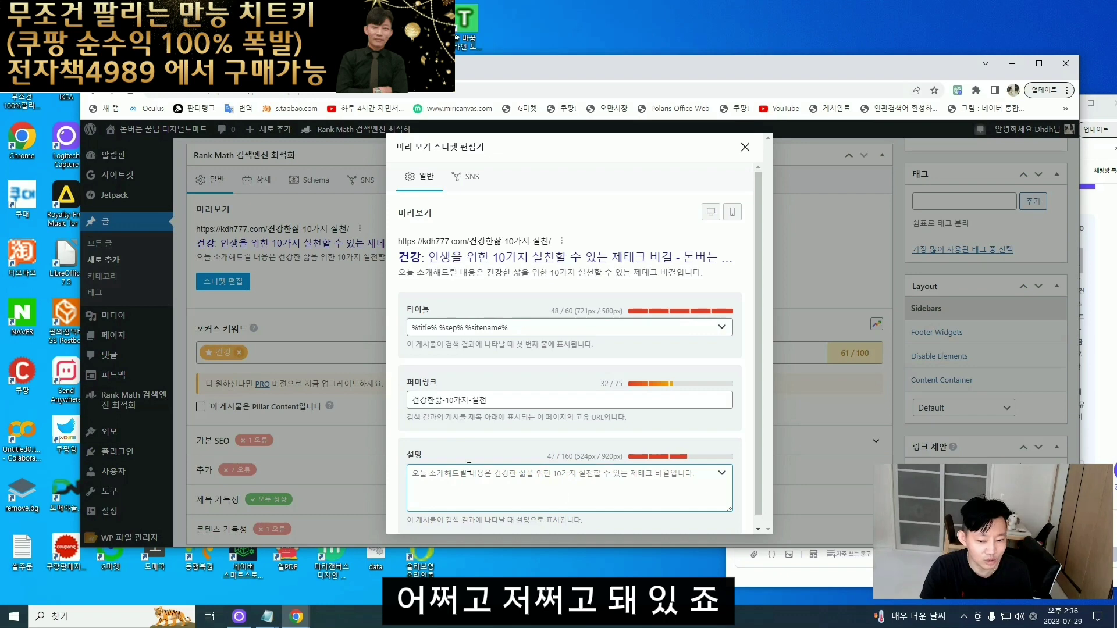
click(319, 334)
- Copy the full post title "건강: 인생을 위한 10가지 실천할 수 있는 제테크 비결"
scroll(429, 332, up, 10)
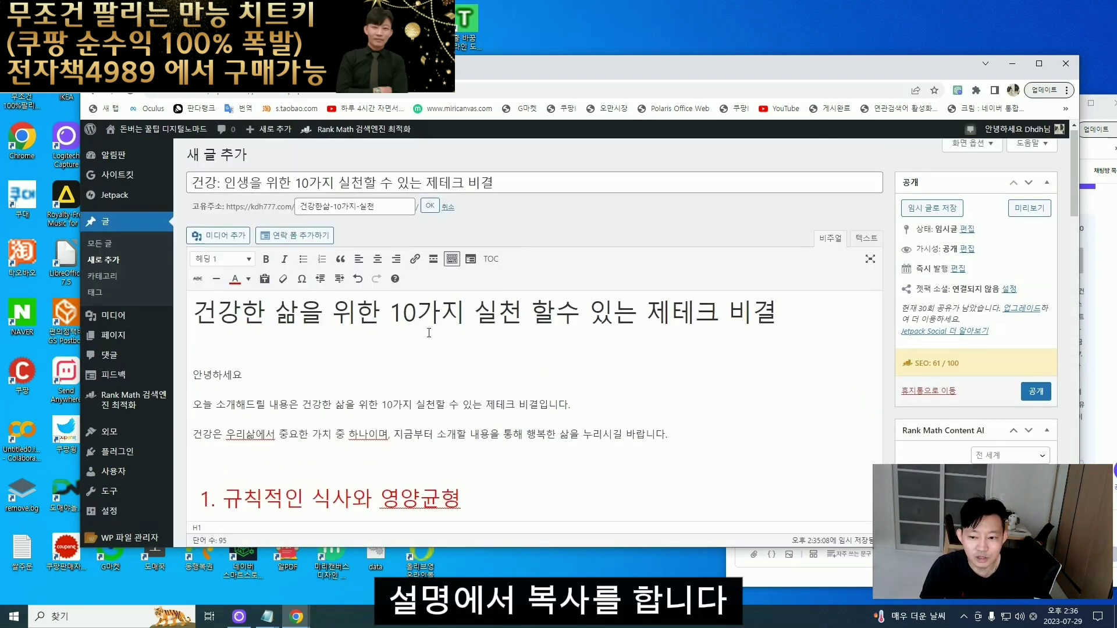
drag(669, 438, 194, 303)
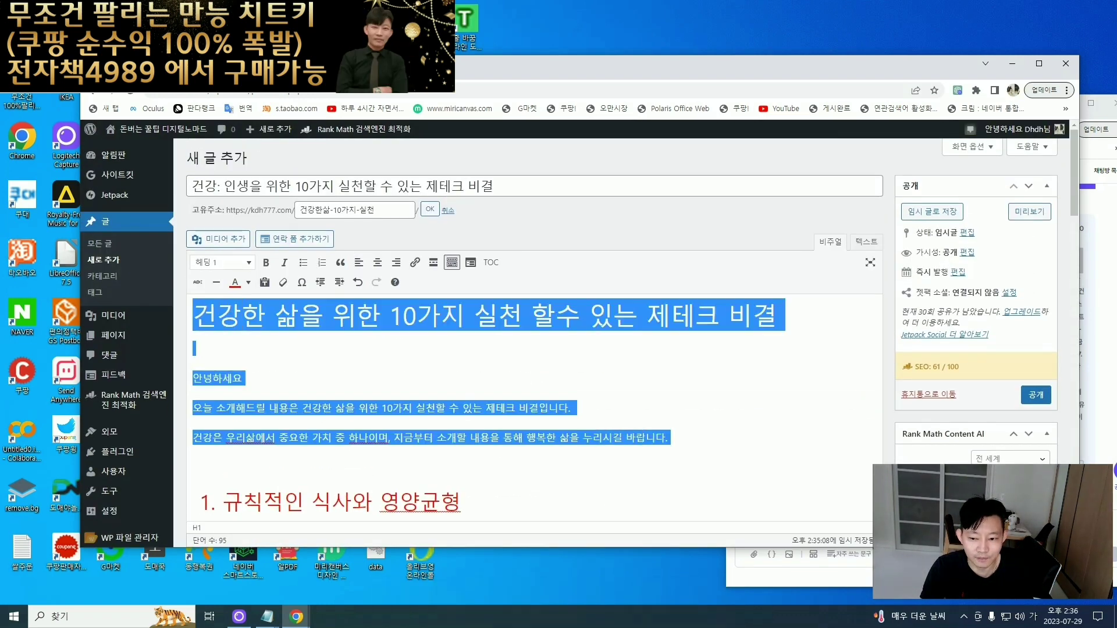
click(367, 348)
click(217, 317)
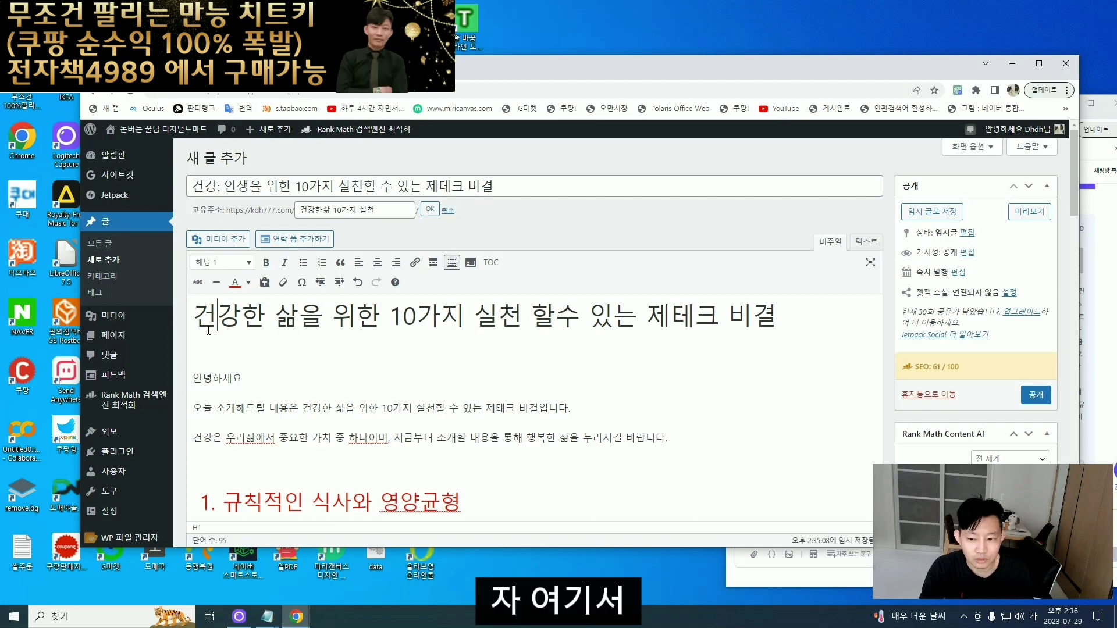
triple_click(473, 187)
key(ctrl+c)
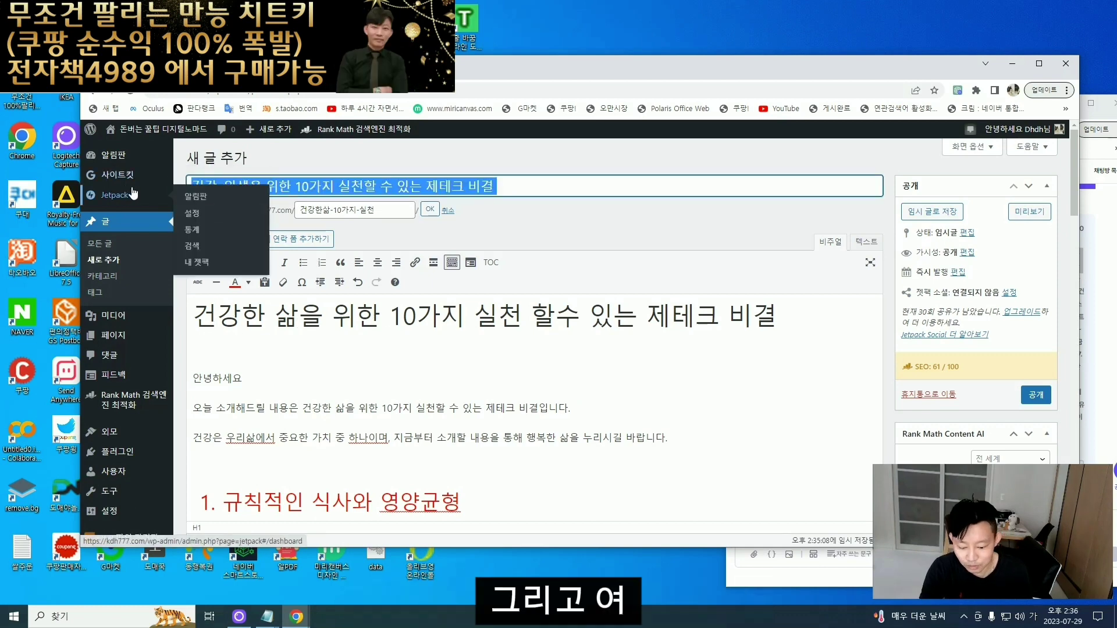
- Set the body's main heading and the post title to "건강 : 인생을 위한 10가지 실천할 수 있는 제테크 비결", and copy the heading with the introduction
drag(778, 317, 193, 318)
key(ctrl+v)
click(252, 319)
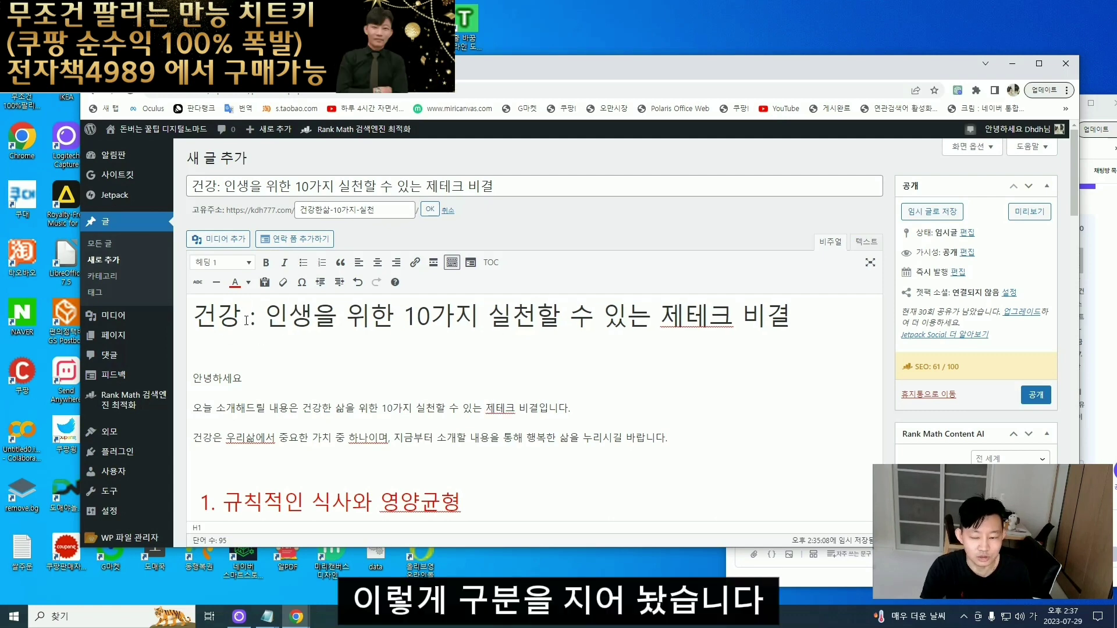
drag(200, 315, 794, 317)
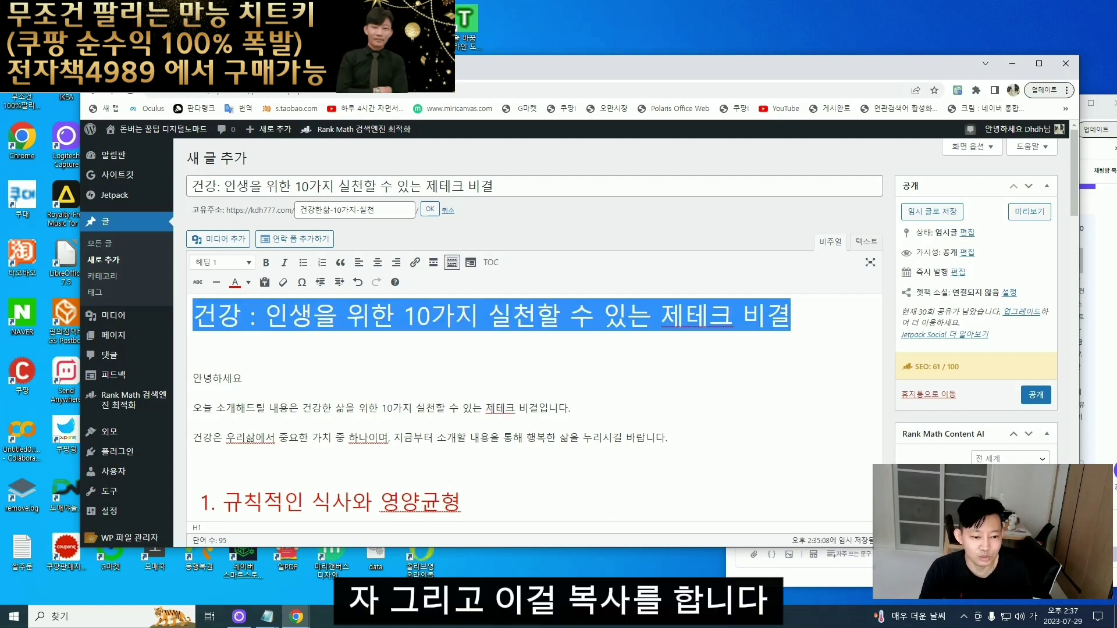
drag(670, 437, 196, 307)
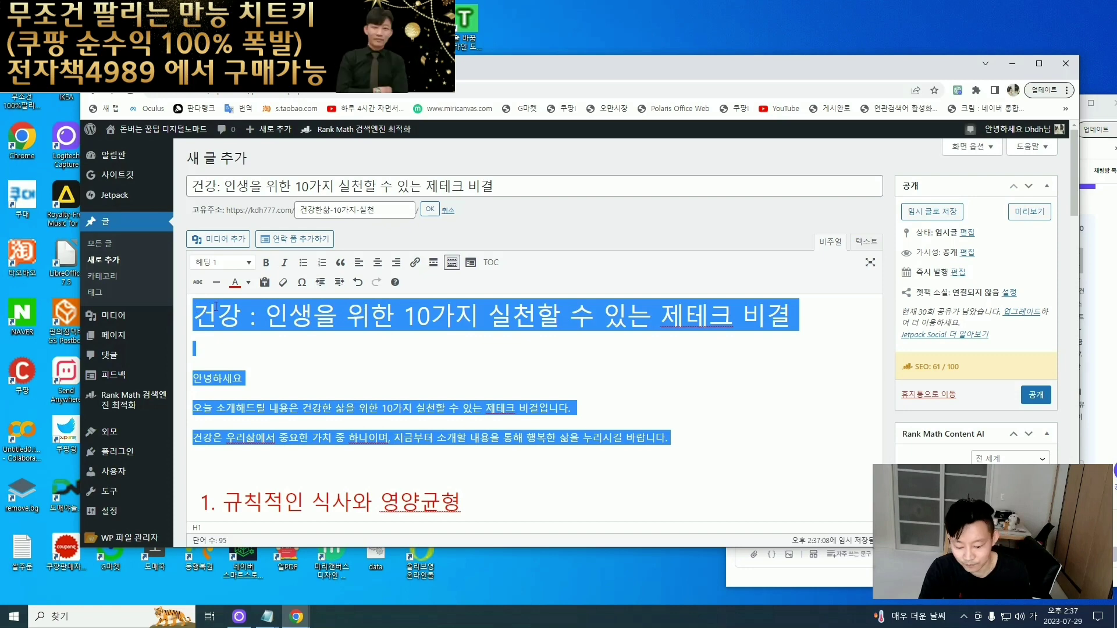
click(217, 187)
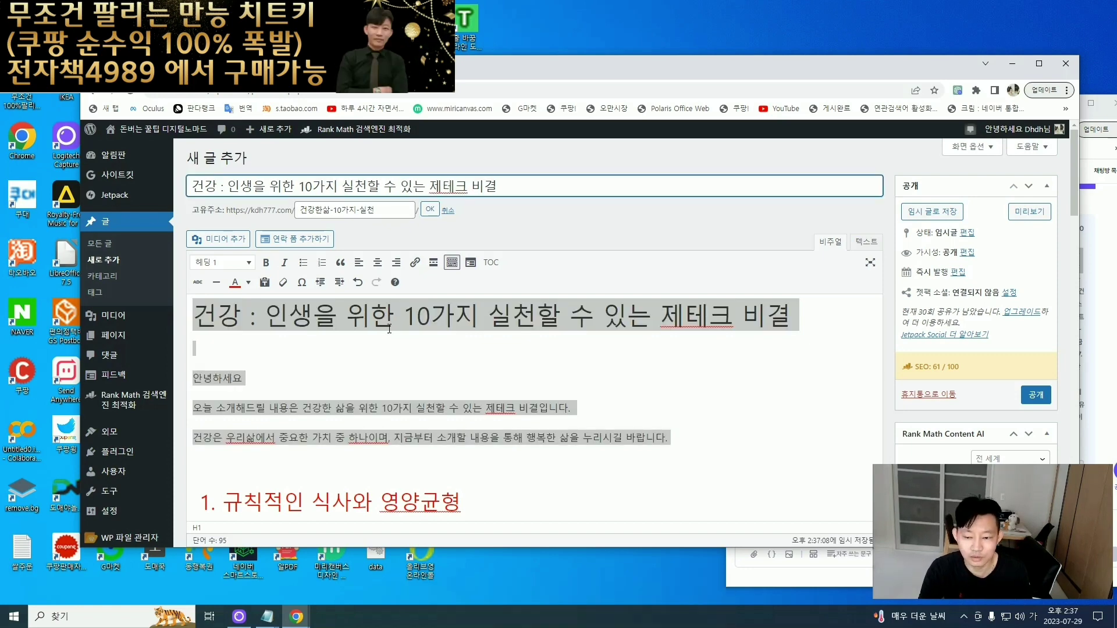
- Fill the Rank Math snippet description with the copied heading and introduction, and close the snippet editor
scroll(375, 412, down, 15)
scroll(377, 416, up, 5)
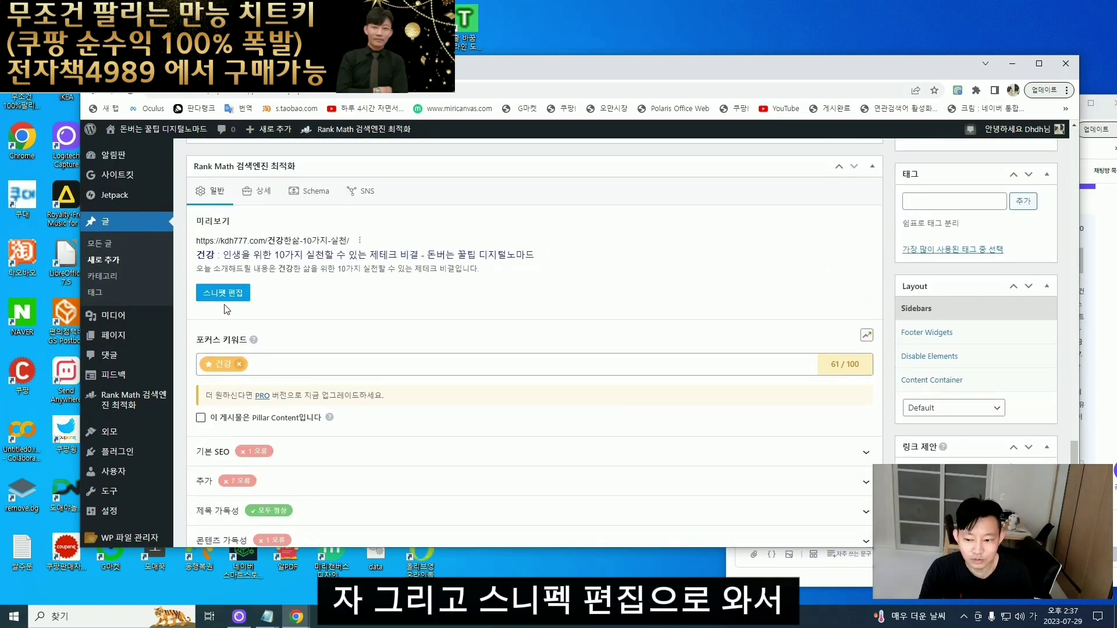
click(231, 297)
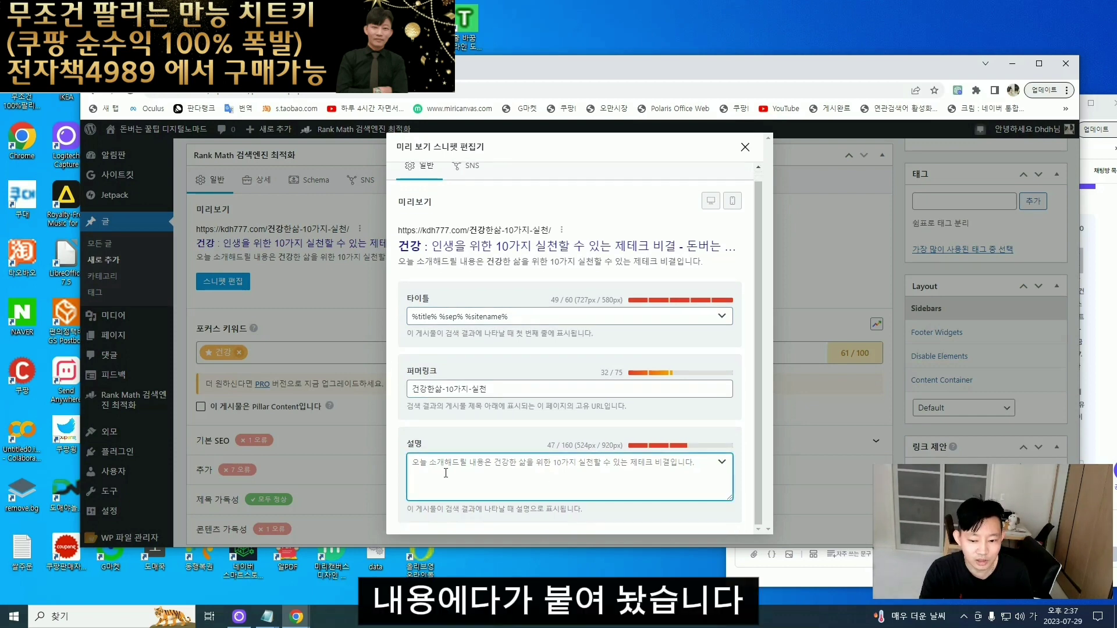
key(ctrl+v)
click(745, 148)
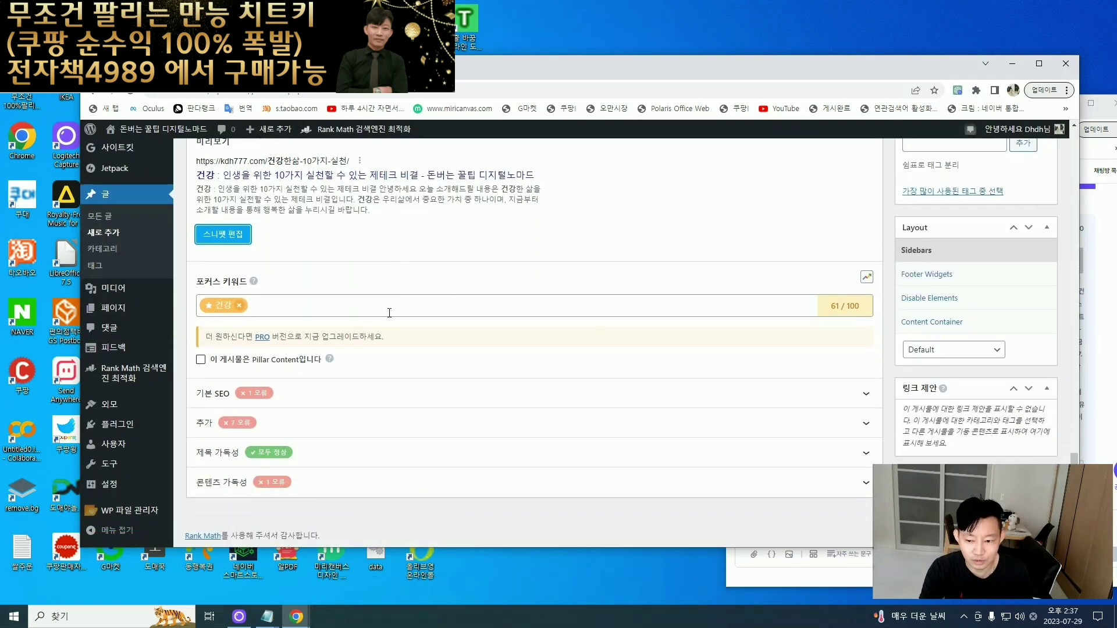
- Expand the basic SEO and additional check lists in Rank Math
click(303, 399)
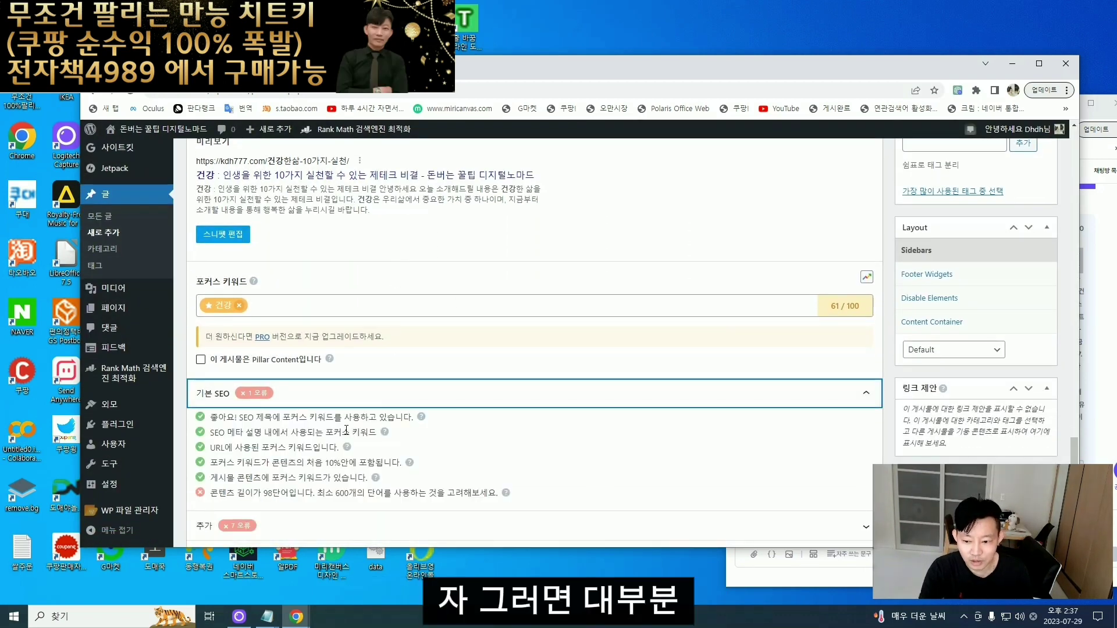
scroll(283, 482, down, 2)
click(244, 417)
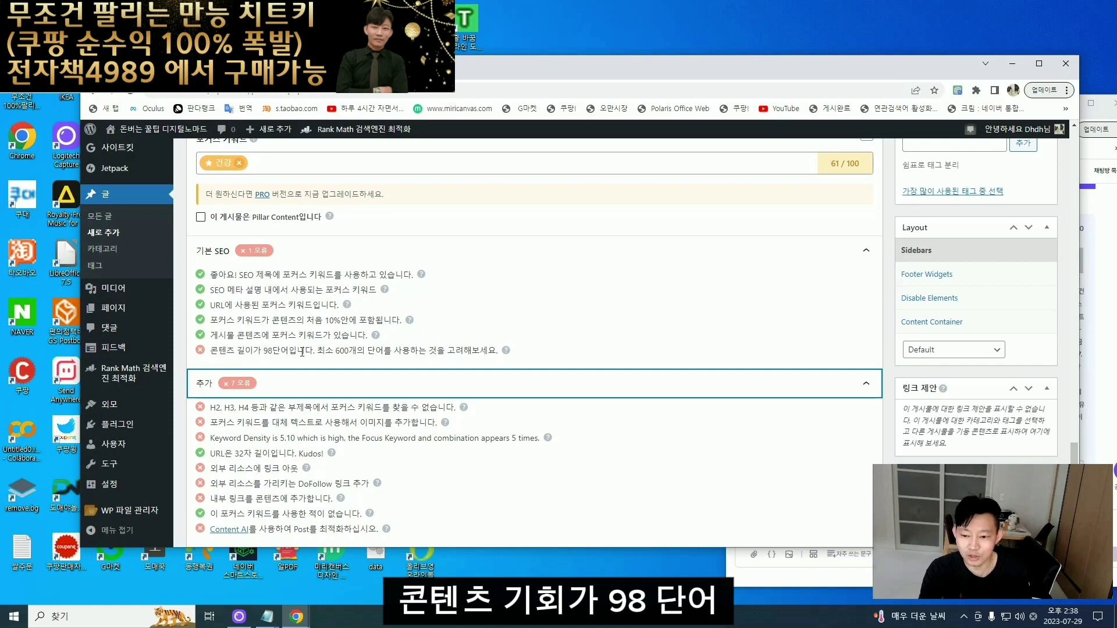
- Open the help page for the content length check and translate it into Korean
click(506, 350)
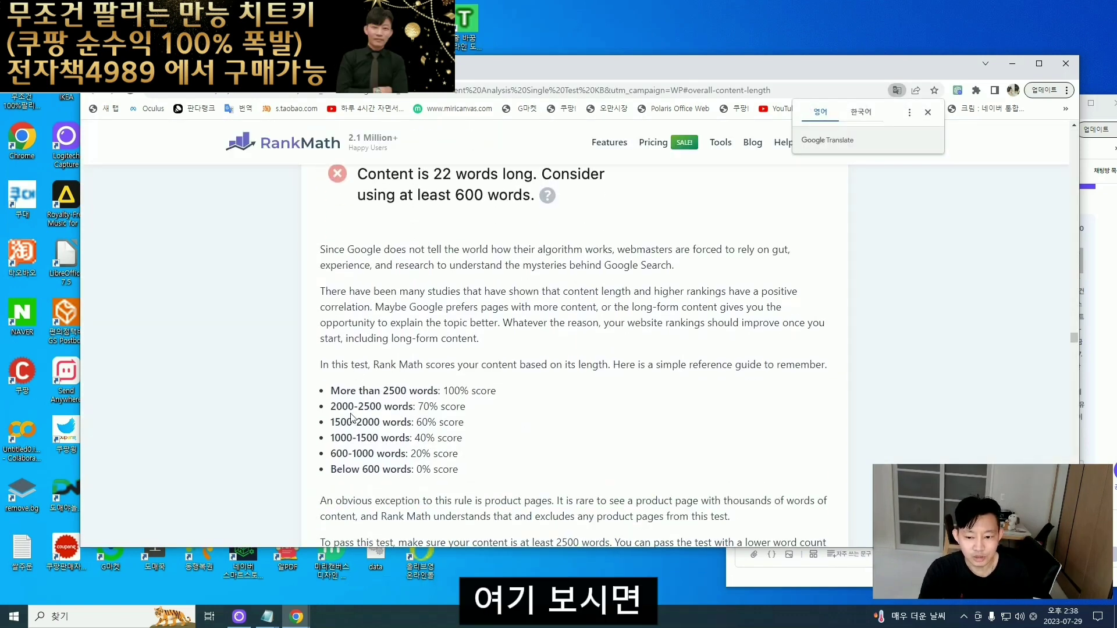
right_click(500, 413)
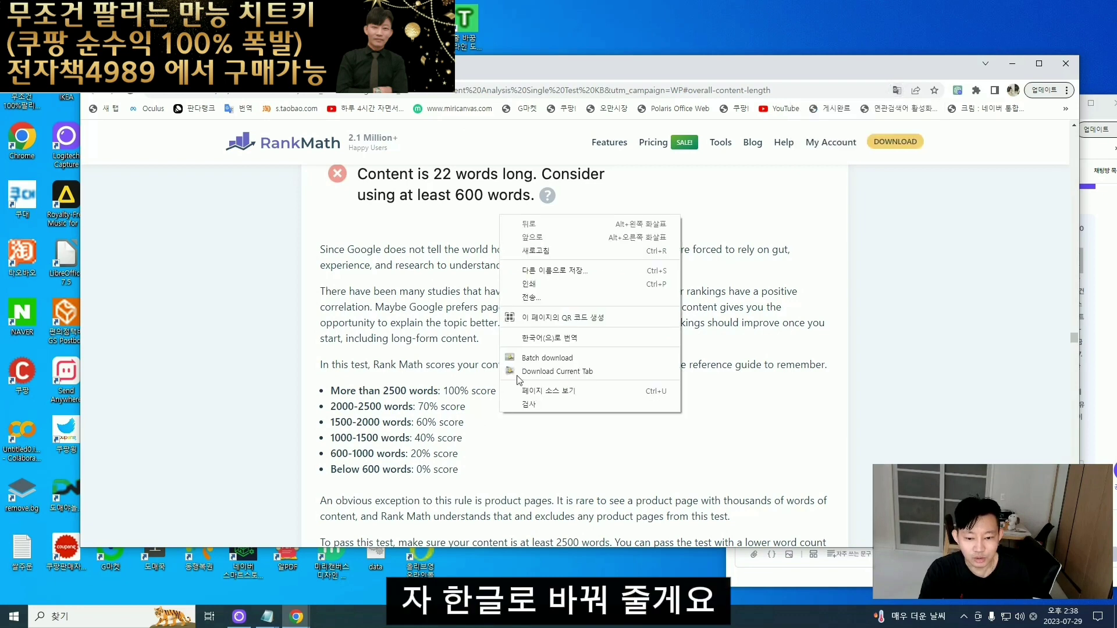
click(546, 338)
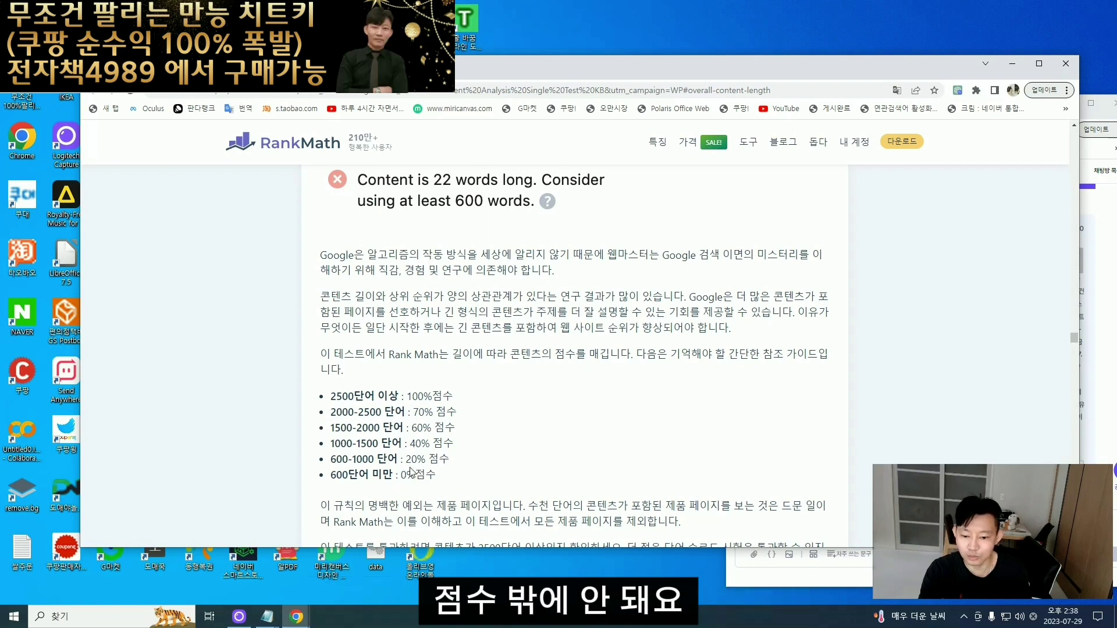
- Examine the word-count scoring guide, comparing the score for 600-1000 words with that for 2500 words or more
drag(415, 475, 427, 477)
drag(331, 459, 418, 463)
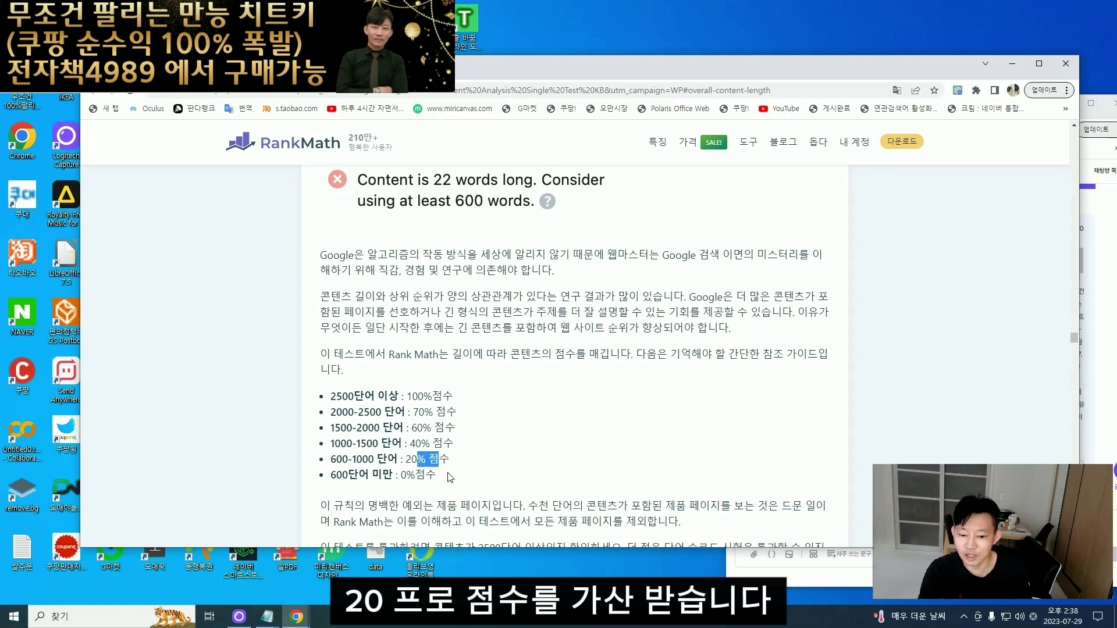
click(327, 397)
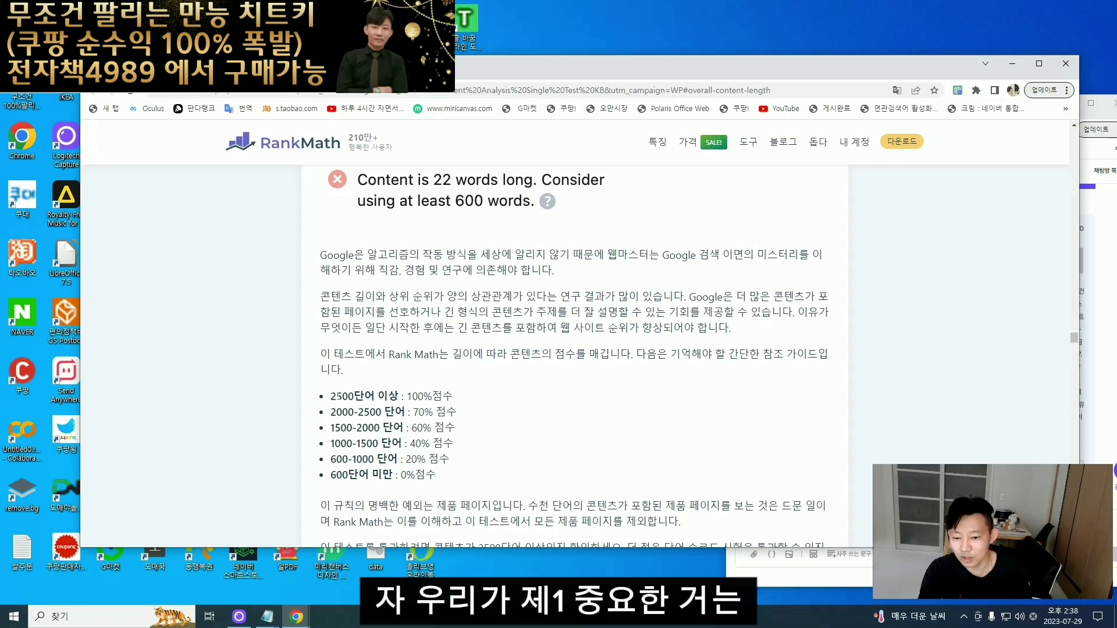
drag(330, 397, 391, 396)
click(332, 398)
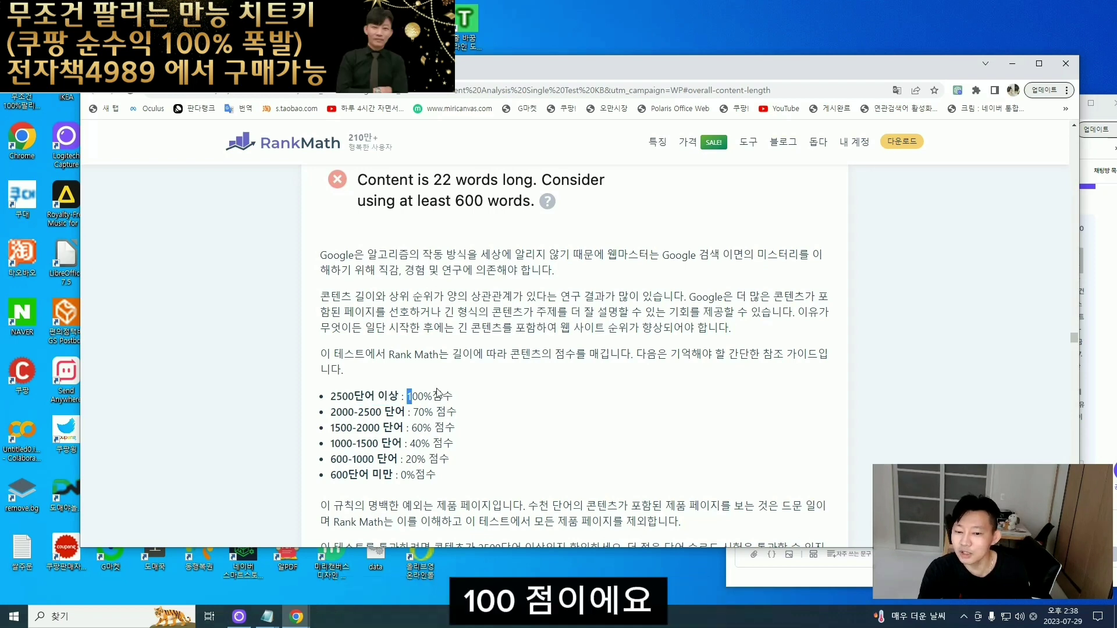
drag(330, 397, 363, 397)
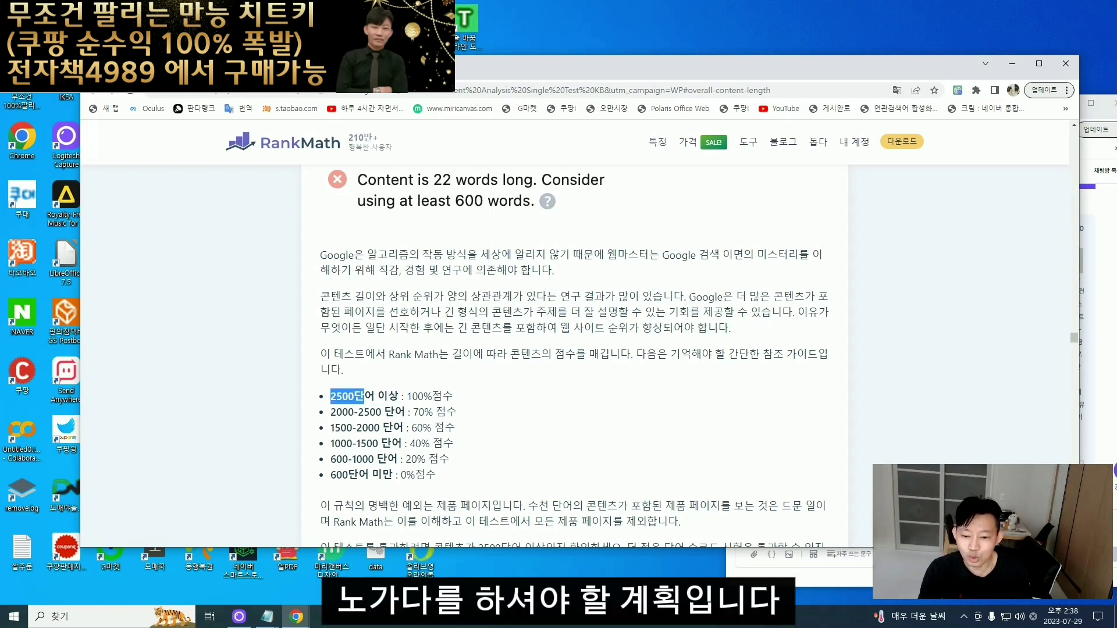
click(349, 400)
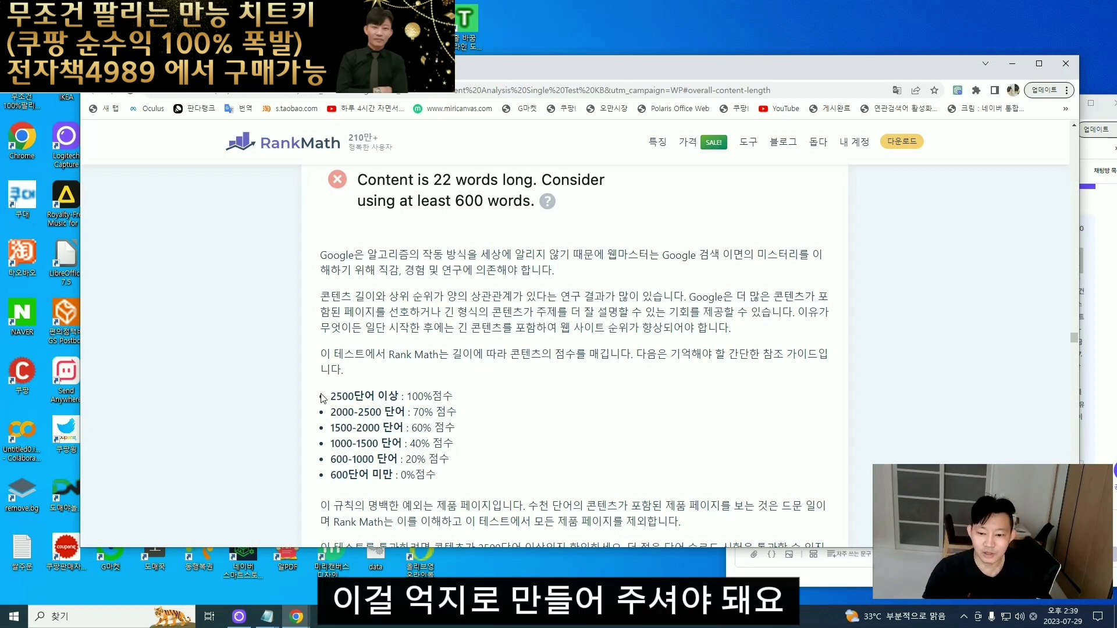
drag(329, 396, 375, 396)
click(413, 375)
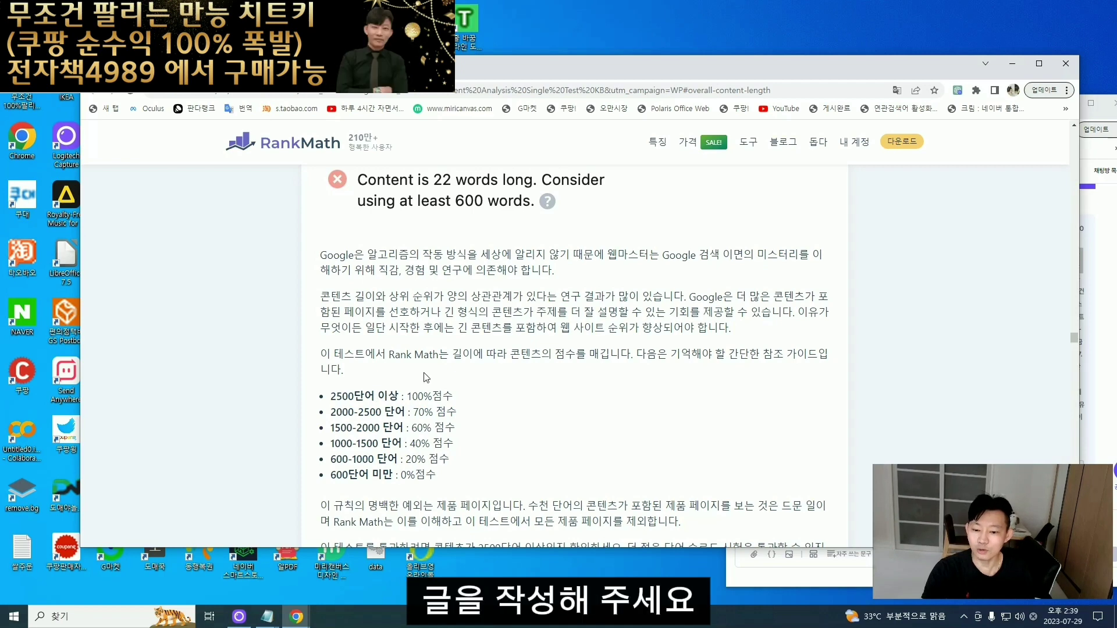
- Back in the post editor, copy "건강" from the main heading and insert it before "규칙적인" in the first subheading
click(354, 65)
scroll(395, 392, down, 1)
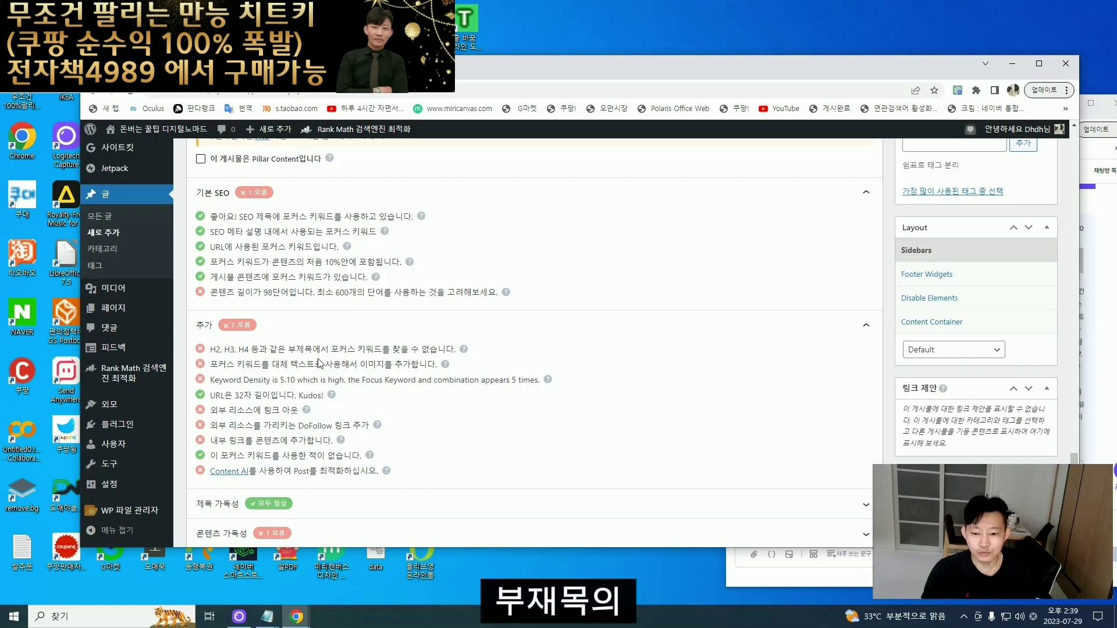
scroll(356, 378, up, 15)
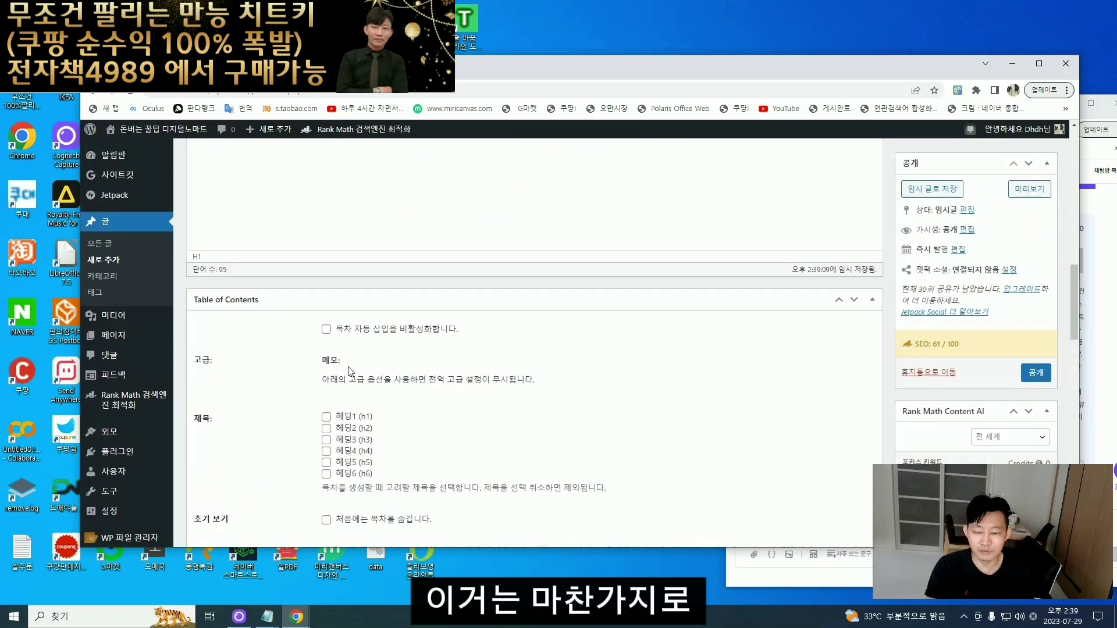
drag(241, 315, 193, 315)
key(ctrl+c)
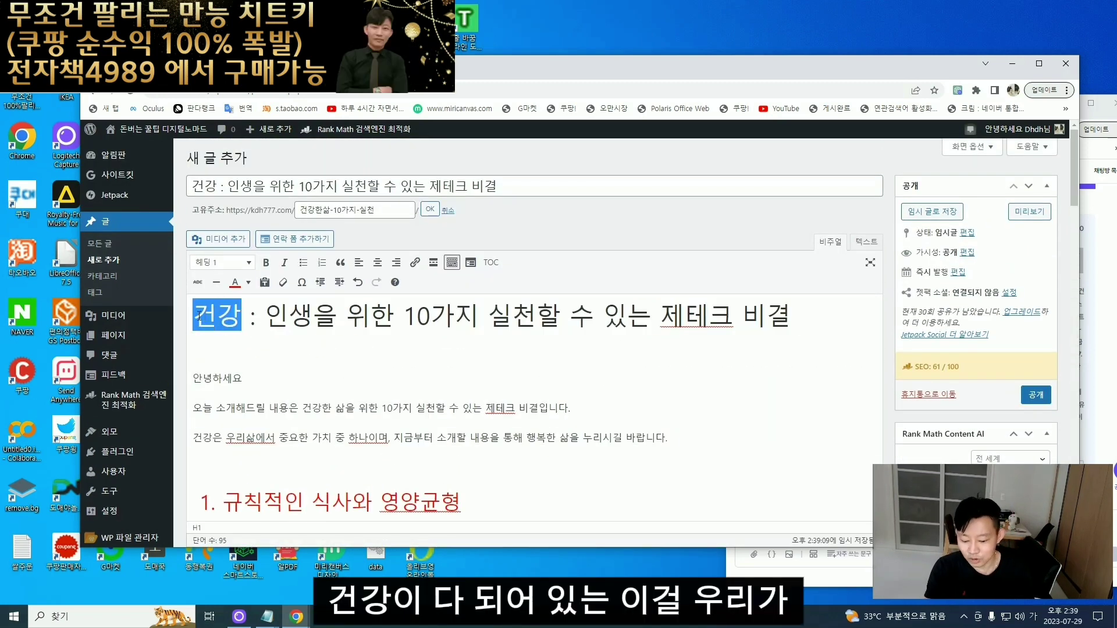
scroll(199, 319, down, 4)
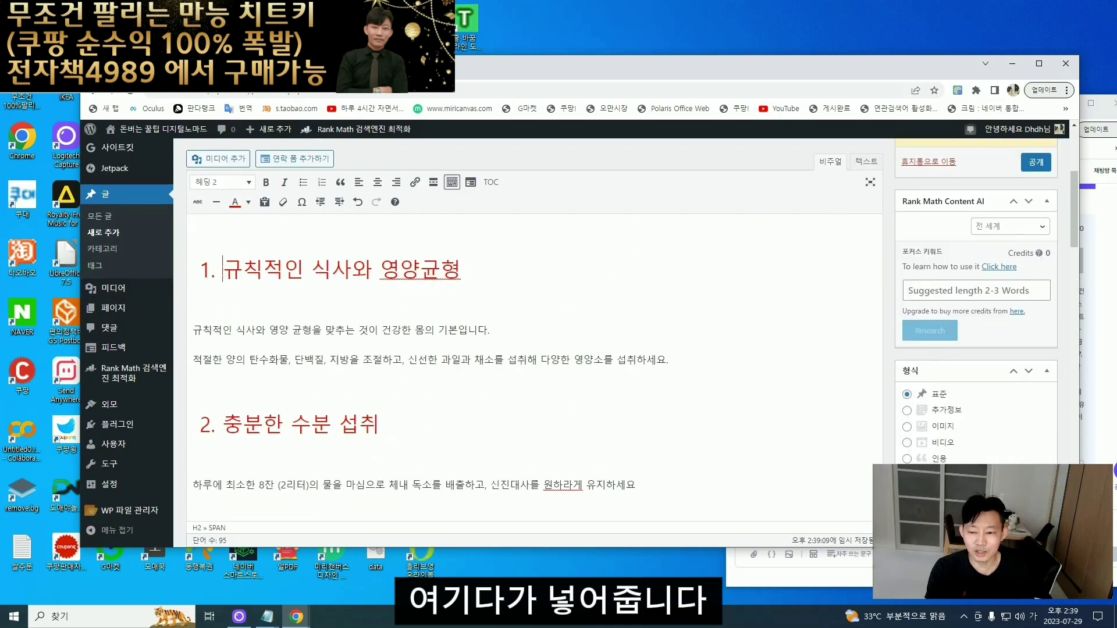
key(ctrl+v)
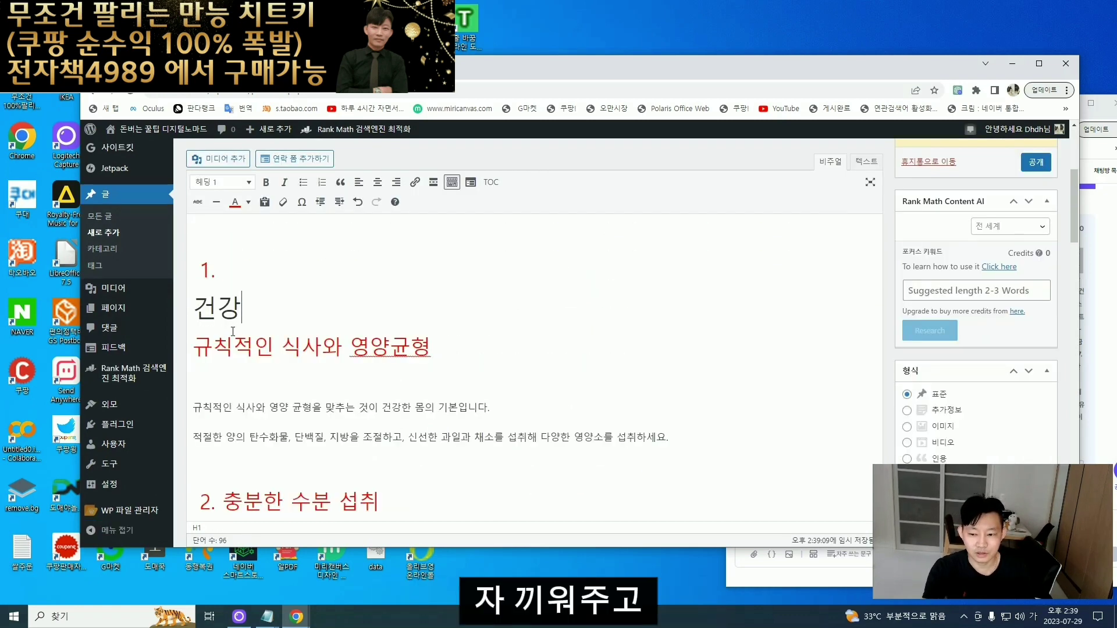
- Change the pasted "건강" to Heading 2 and join the split lines into "1. 건강 규칙적인 식사와 영양균형"
click(213, 347)
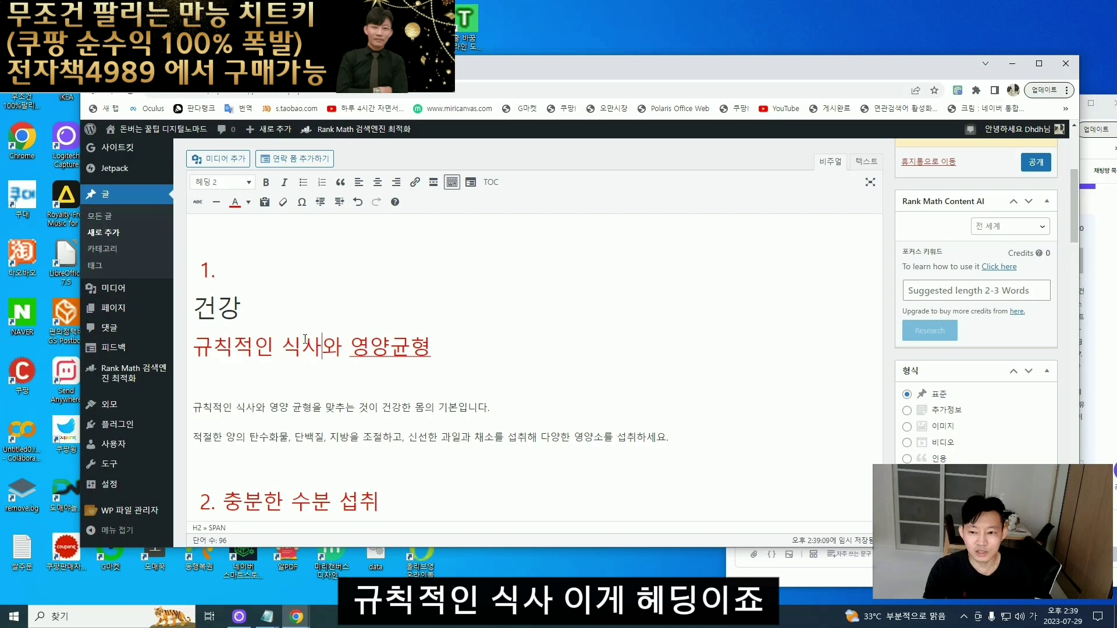
double_click(204, 317)
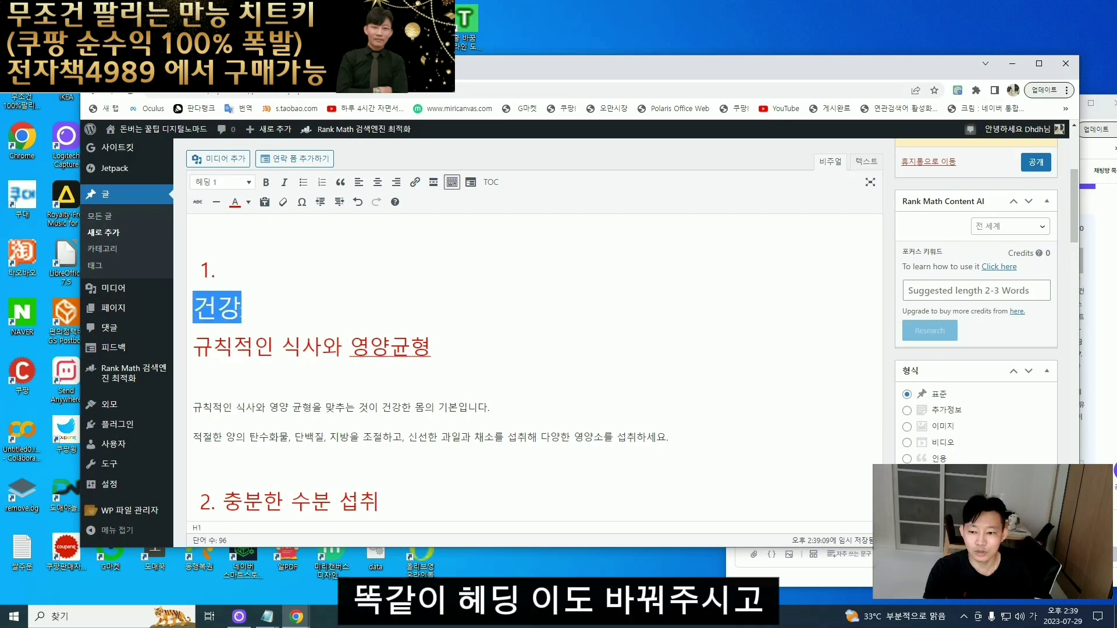
click(247, 183)
click(229, 259)
click(195, 342)
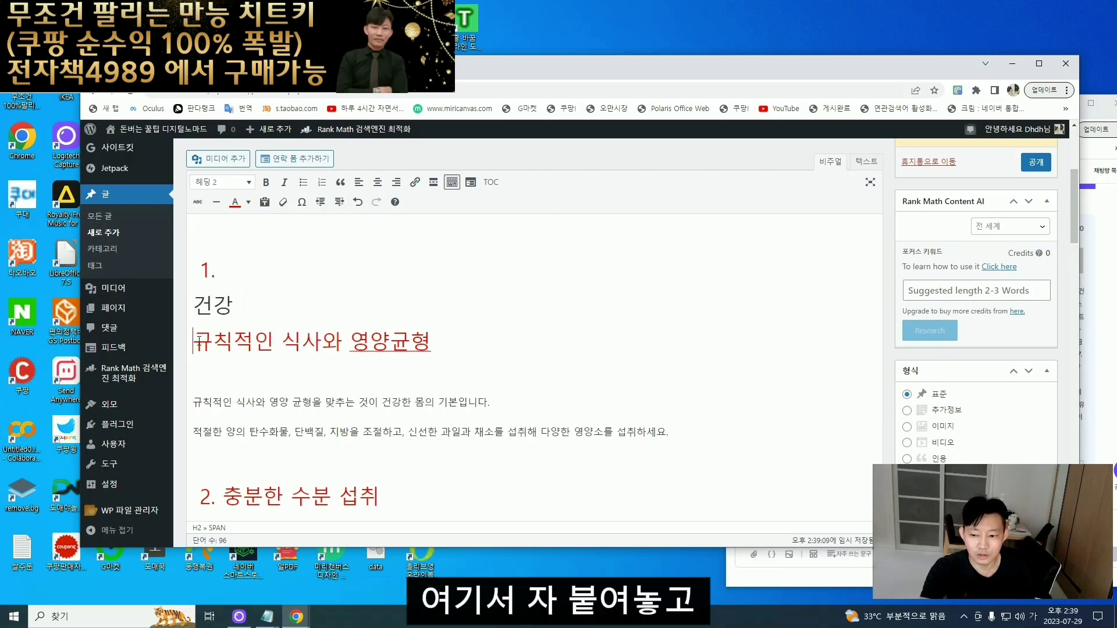
key(BackSpace)
click(202, 292)
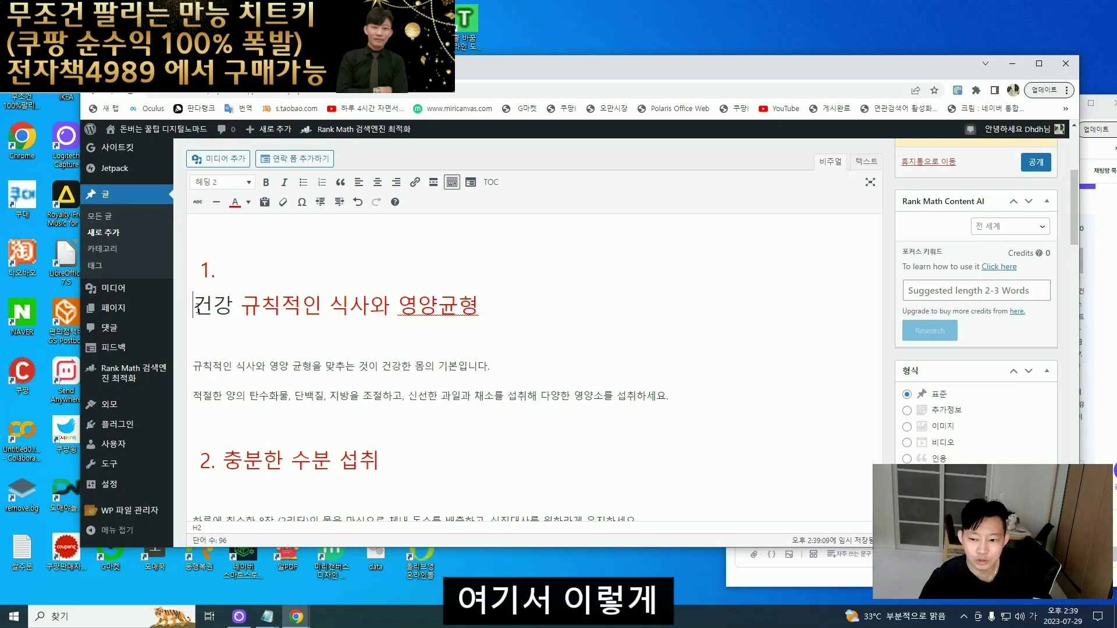
key(BackSpace)
drag(203, 271, 428, 271)
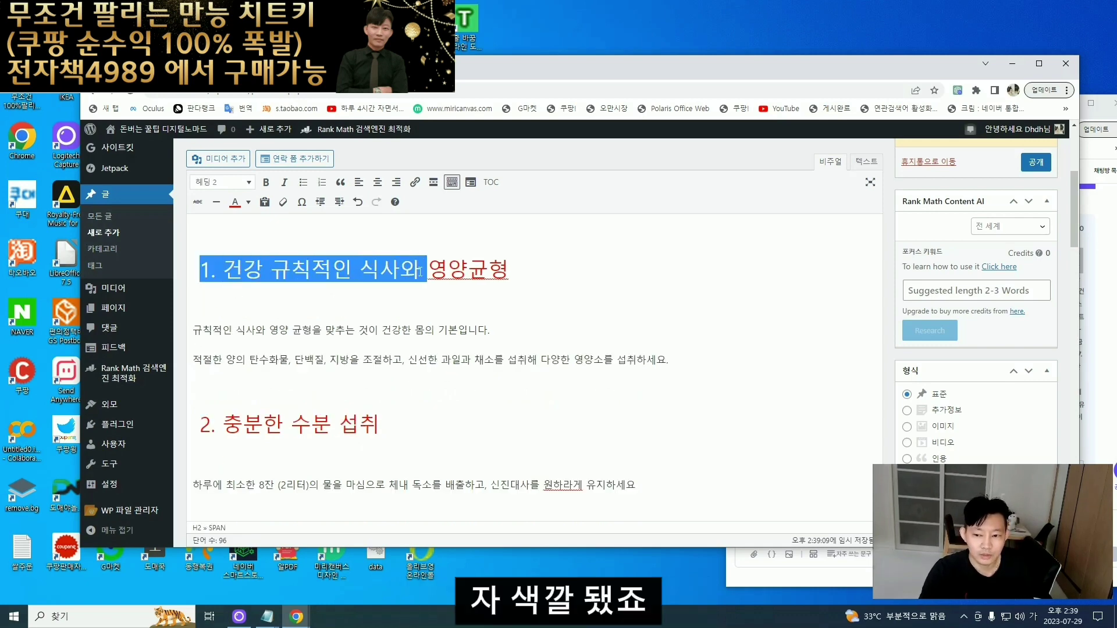
click(205, 271)
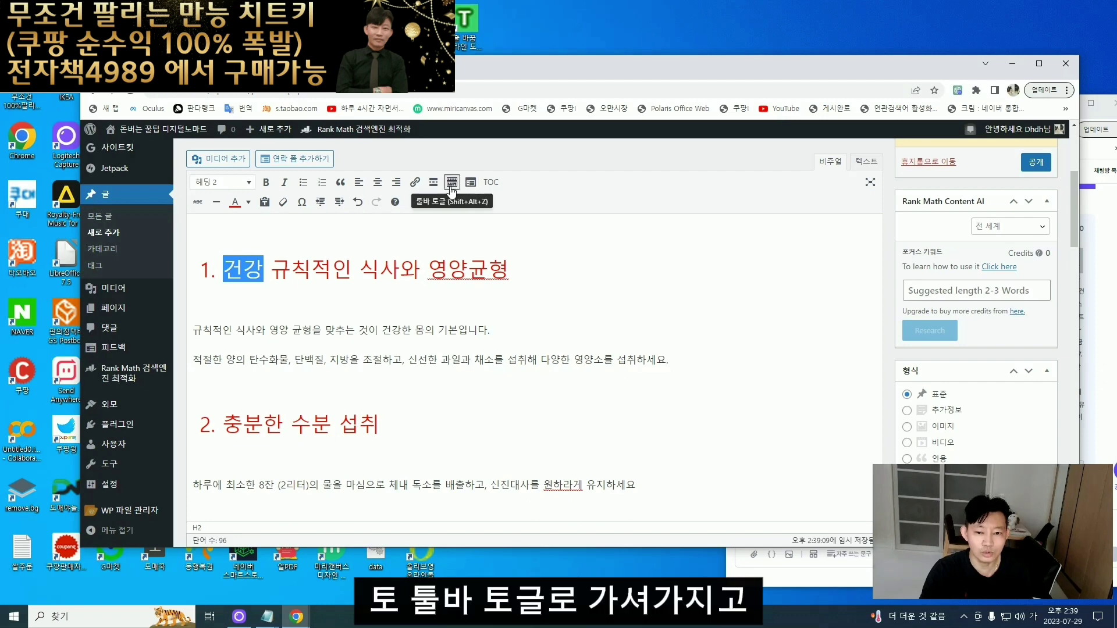
click(302, 233)
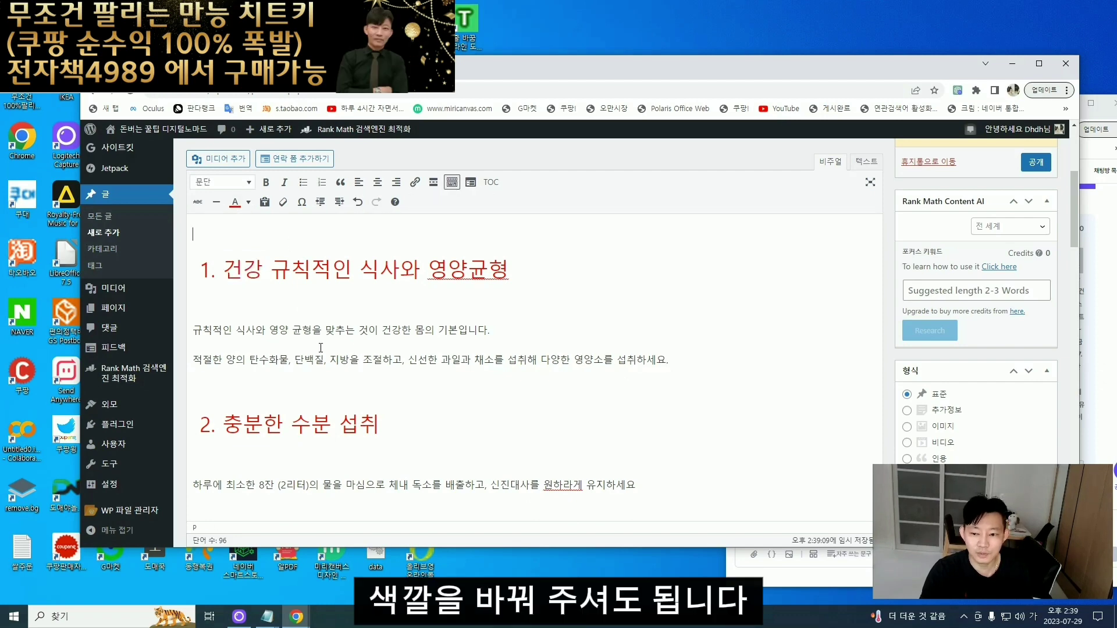
- Rearrange the browser windows and review the Rank Math check about adding an image with the focus keyword as alt text
scroll(260, 393, down, 15)
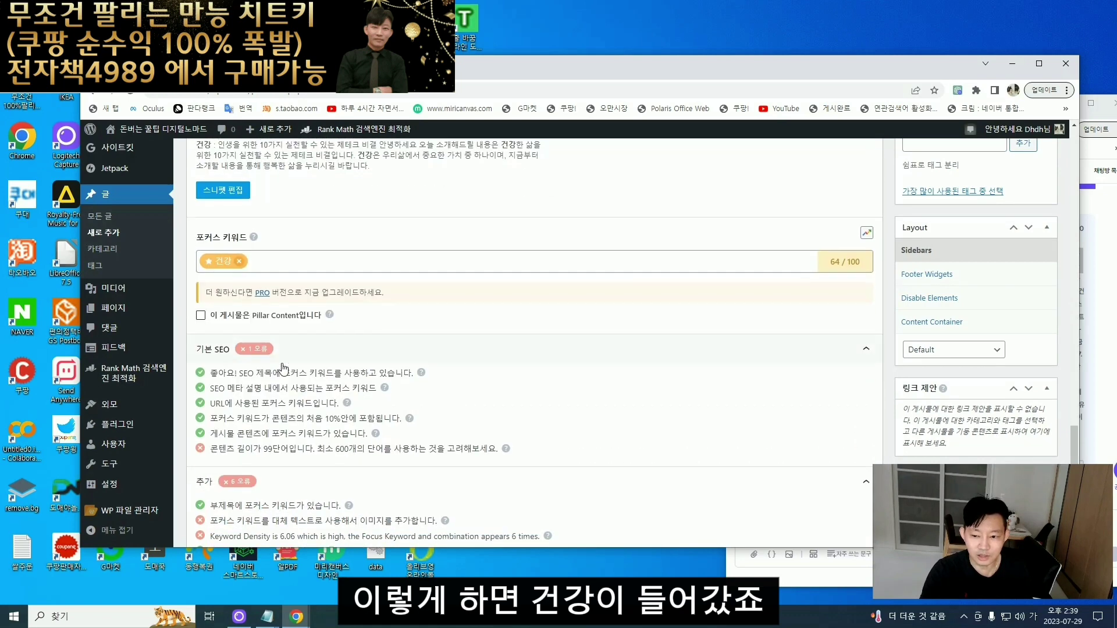
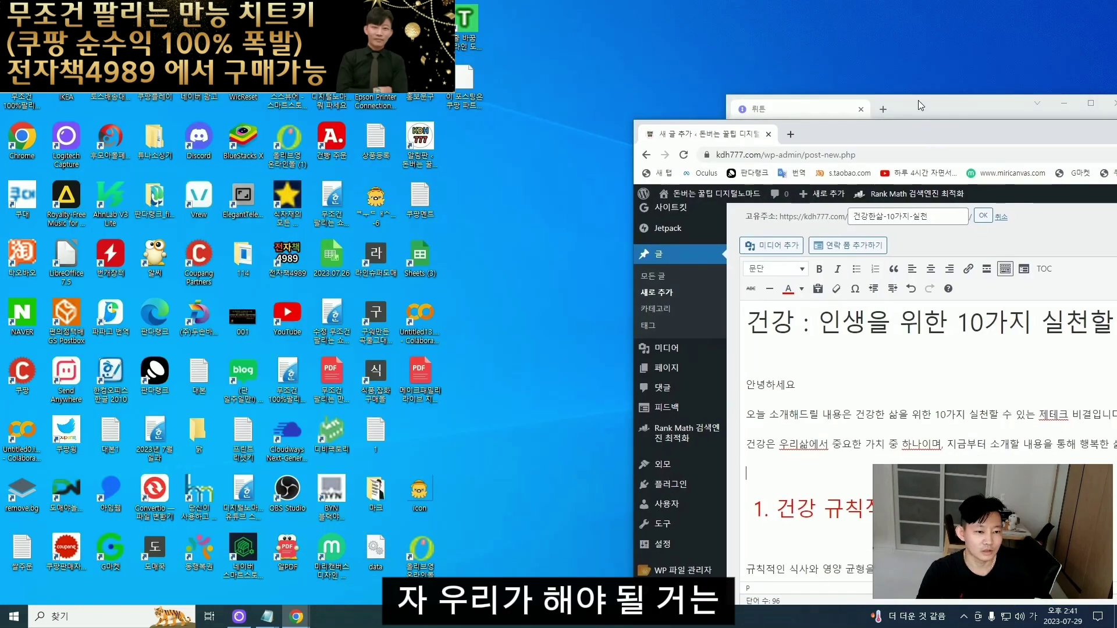
drag(918, 100, 949, 156)
drag(879, 131, 279, 83)
scroll(325, 229, down, 1)
scroll(326, 232, down, 15)
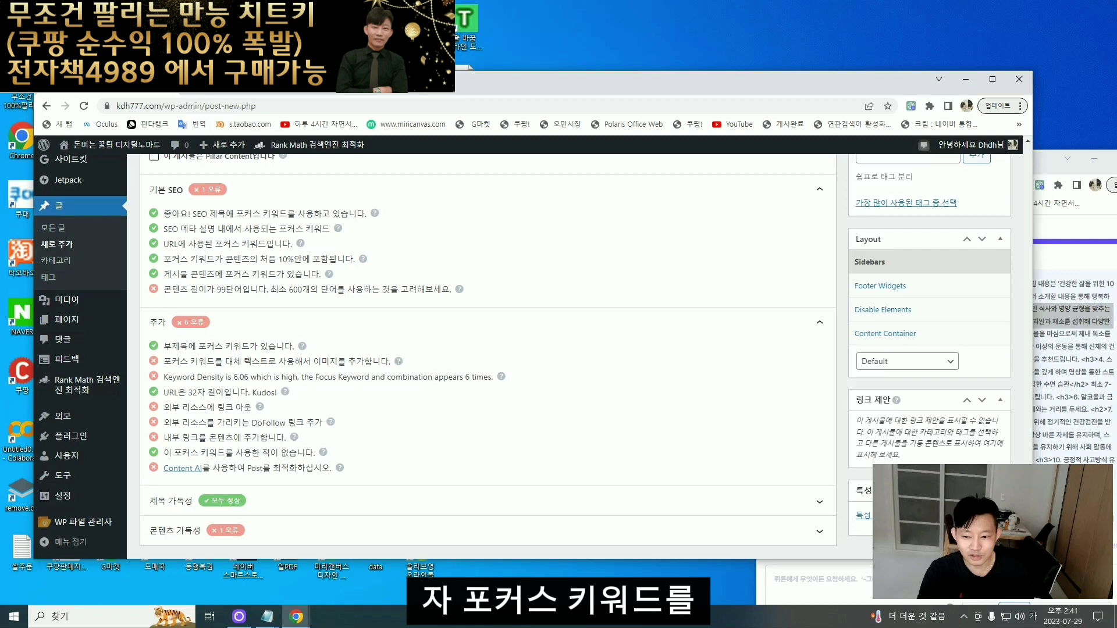
drag(190, 361, 233, 361)
click(306, 363)
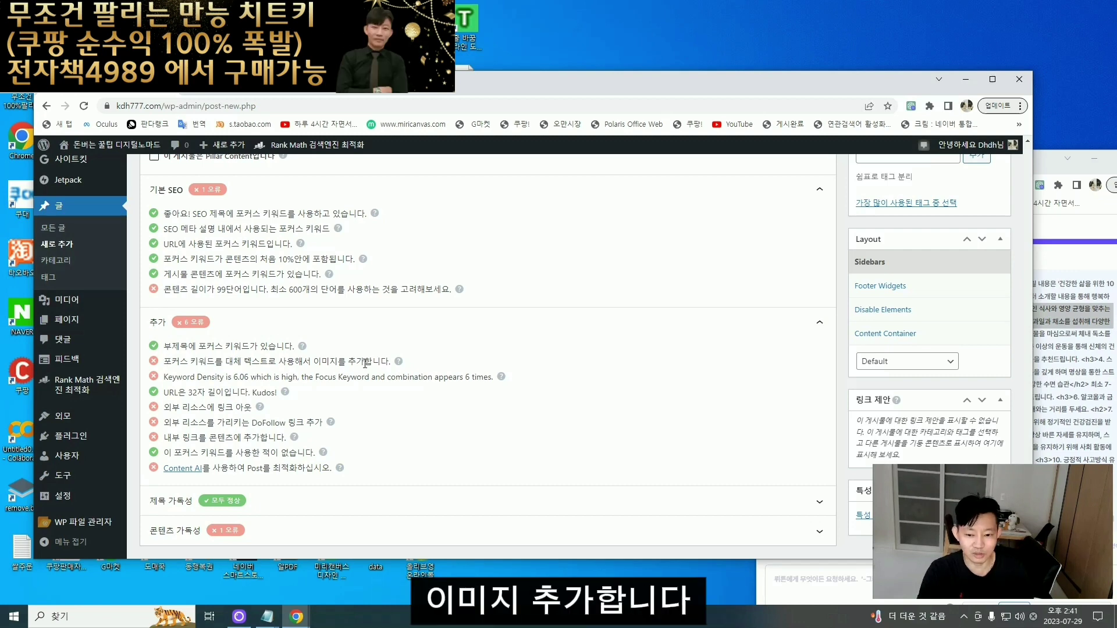
- Switch to the wrtn chat, request images with the prompt "건강 이미지 그려줘", and review the generated pictures
click(1041, 166)
drag(905, 173, 781, 57)
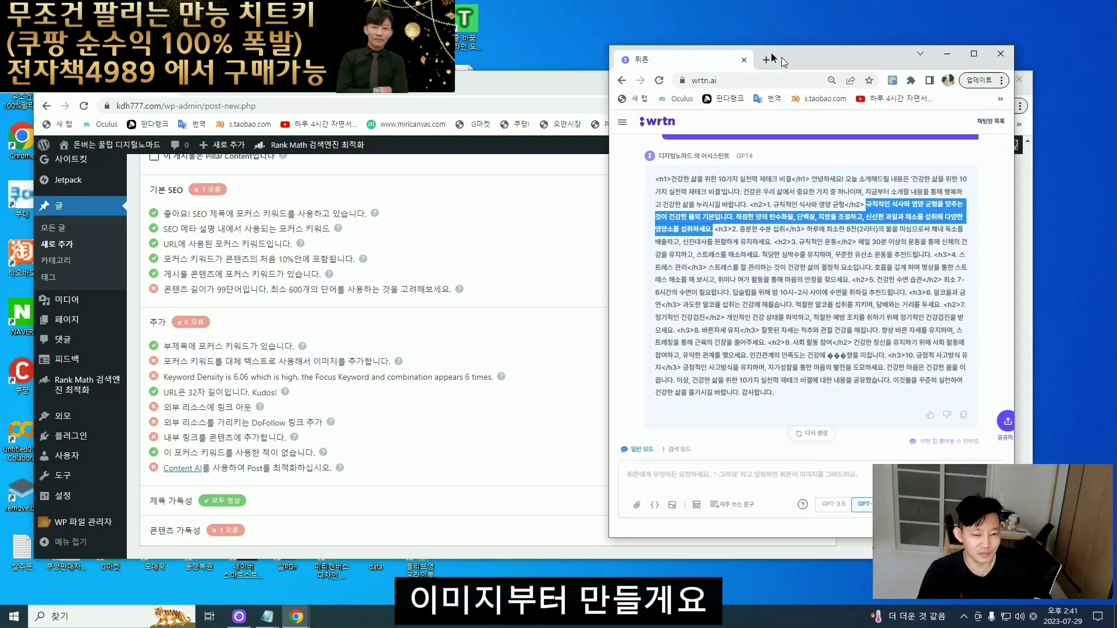
click(642, 460)
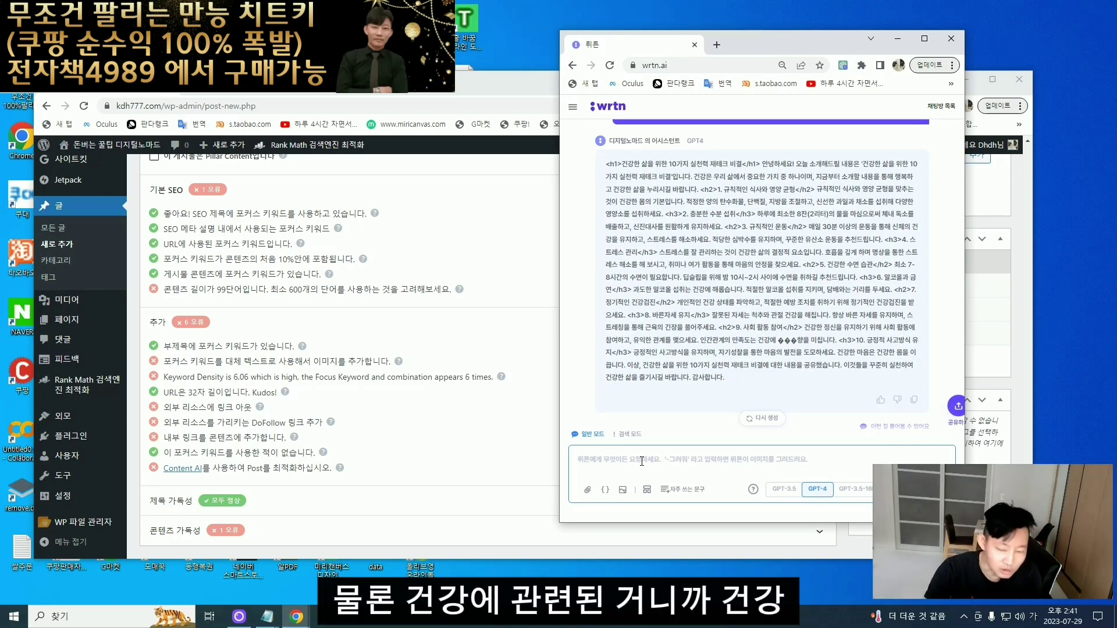
text(건강 이미지 그려줘)
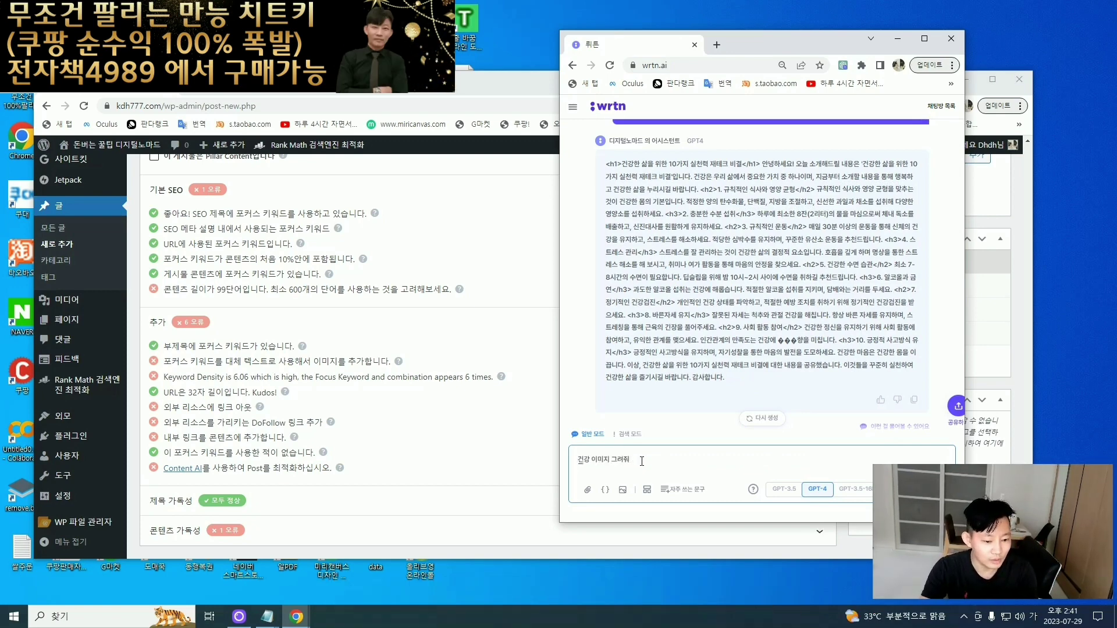
key(Return)
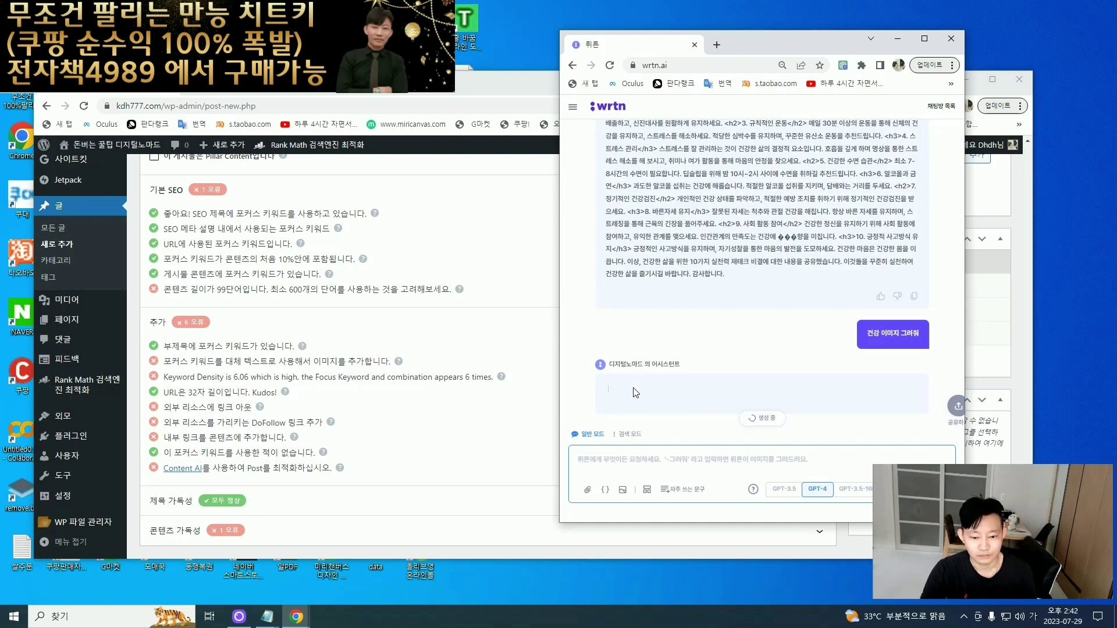
scroll(638, 264, up, 2)
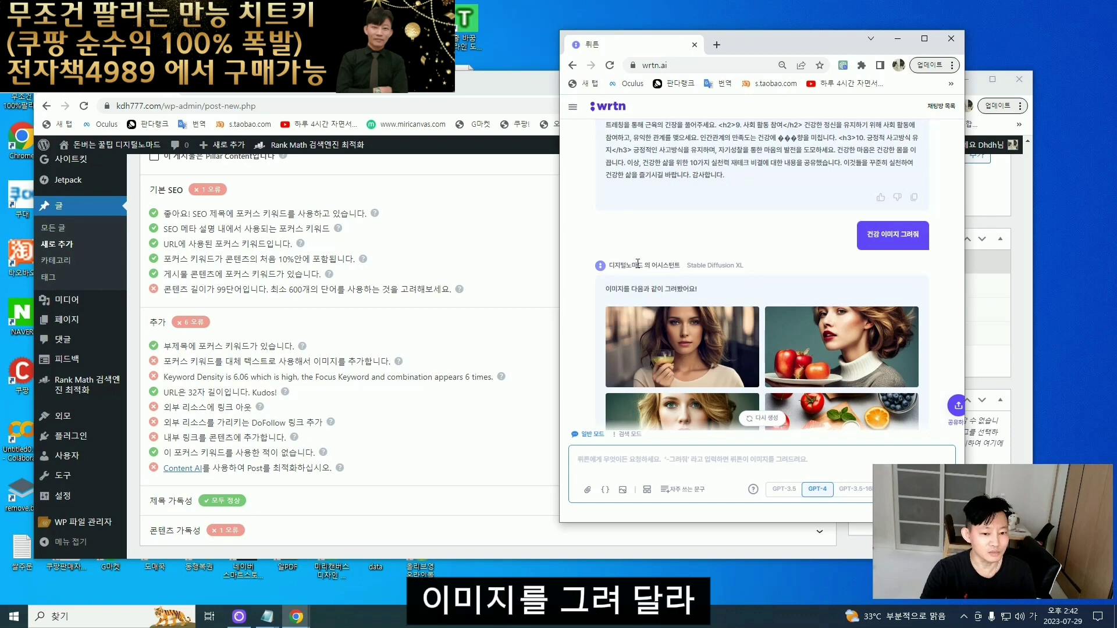
scroll(768, 315, down, 1)
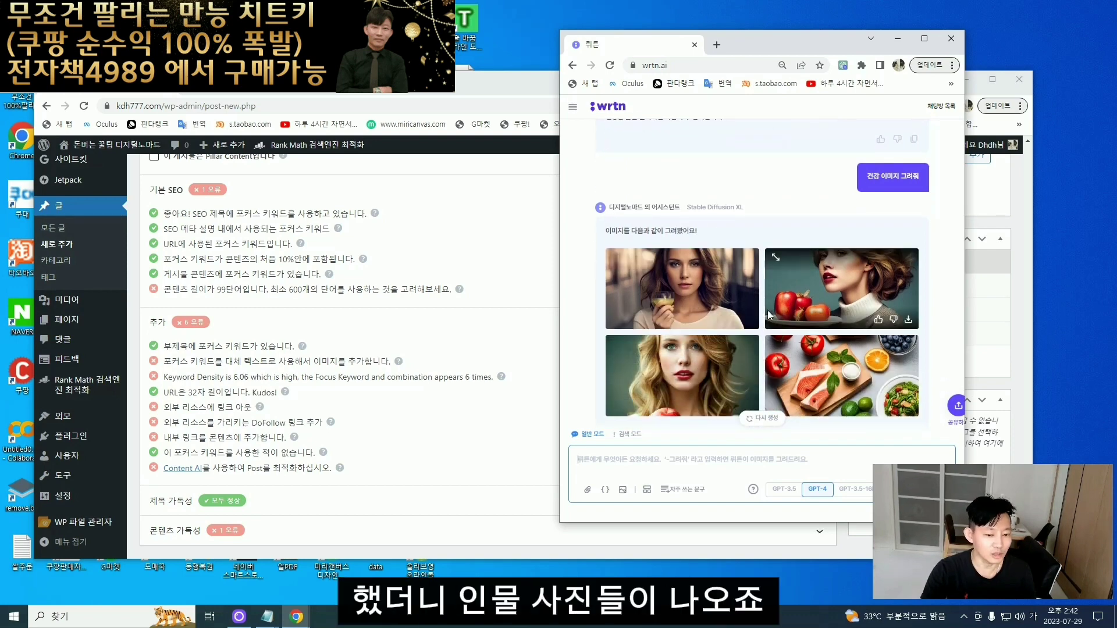
scroll(768, 315, down, 1)
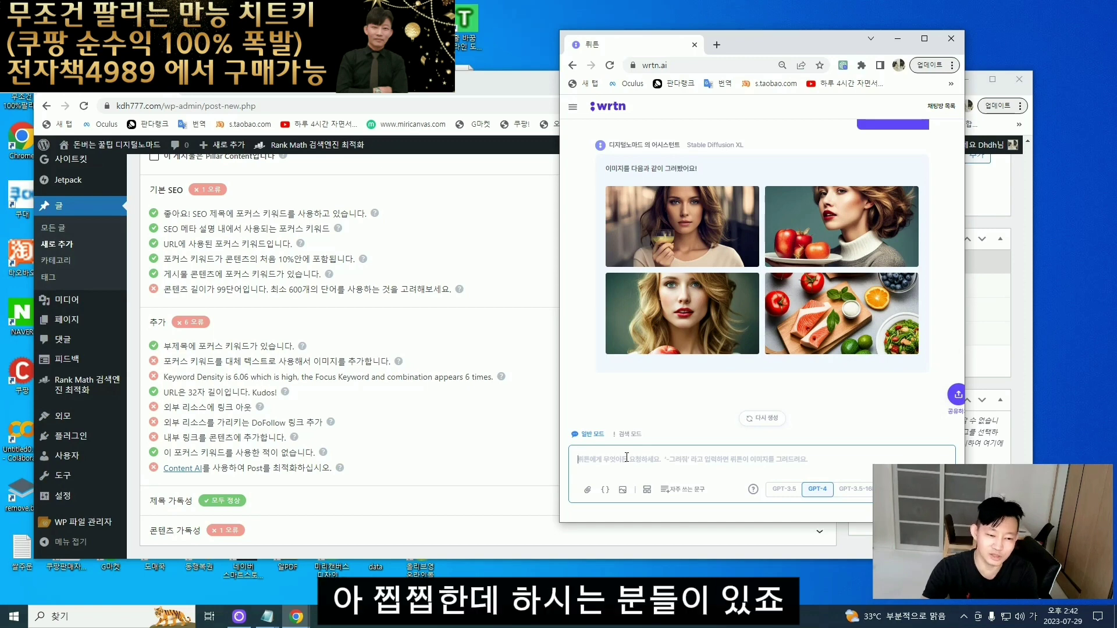
- Generate alternatives with "건강과 관련한 이미지 그려줘" and "건건 음식과 관련하여 이미지 그려줘", and compare the people pictures with the food pictures
click(627, 457)
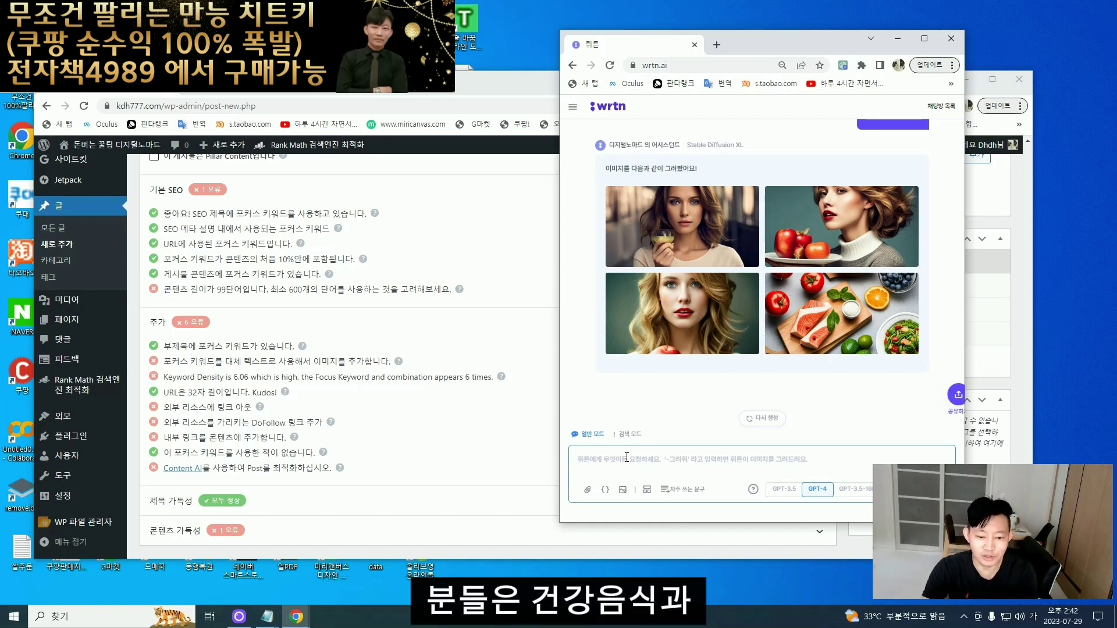
text(건ㄱ 음식과 ㄱ)
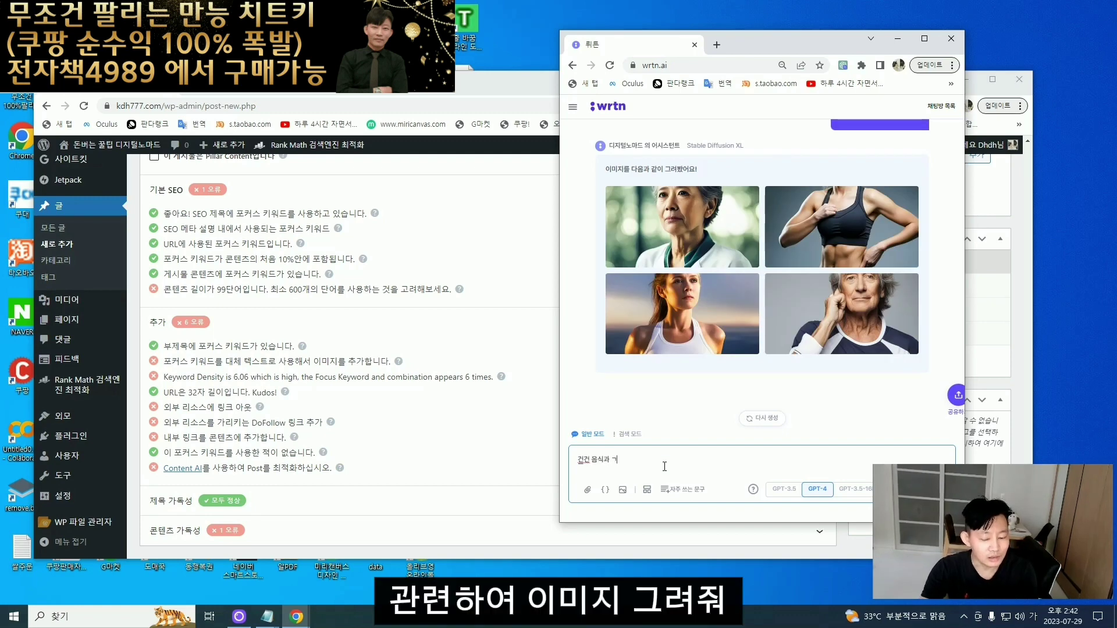
text(련하여 이미지 그려)
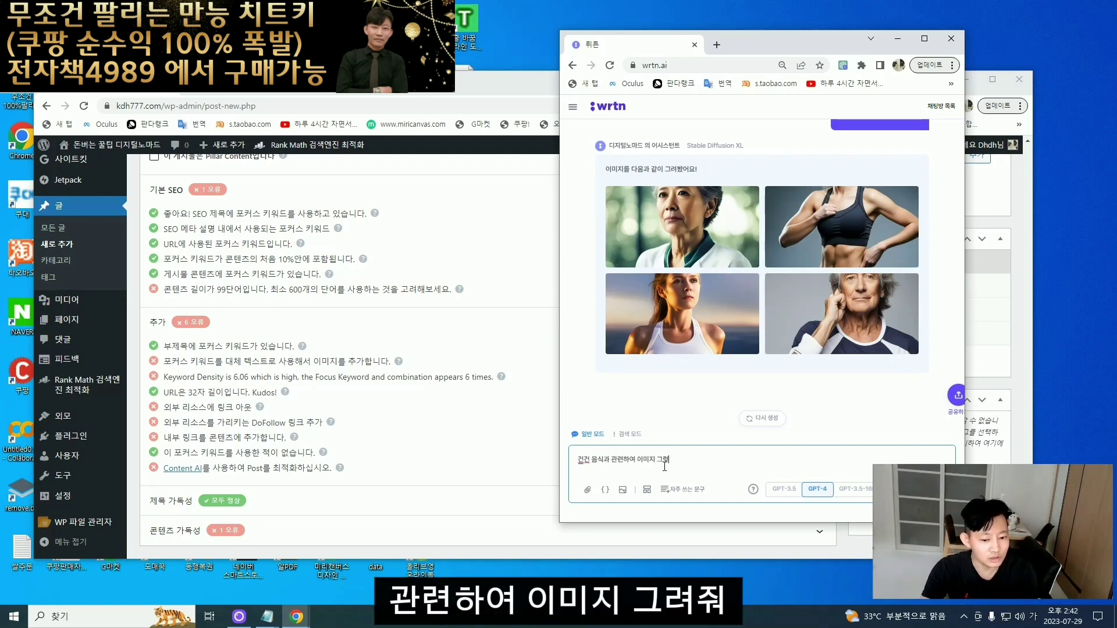
text(줘)
key(Return)
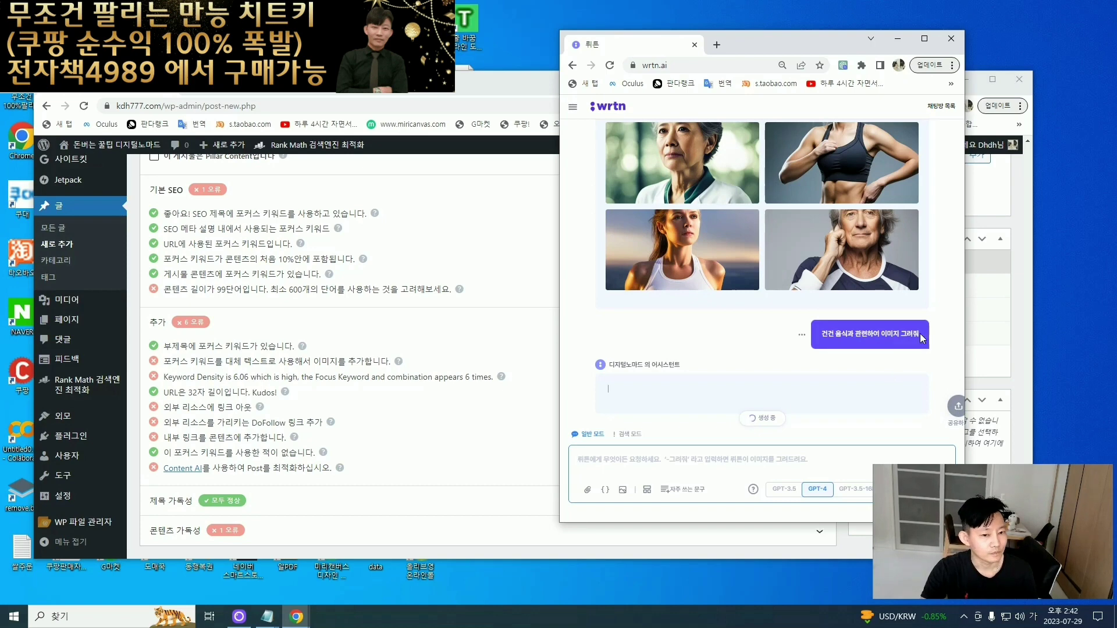
scroll(921, 338, up, 2)
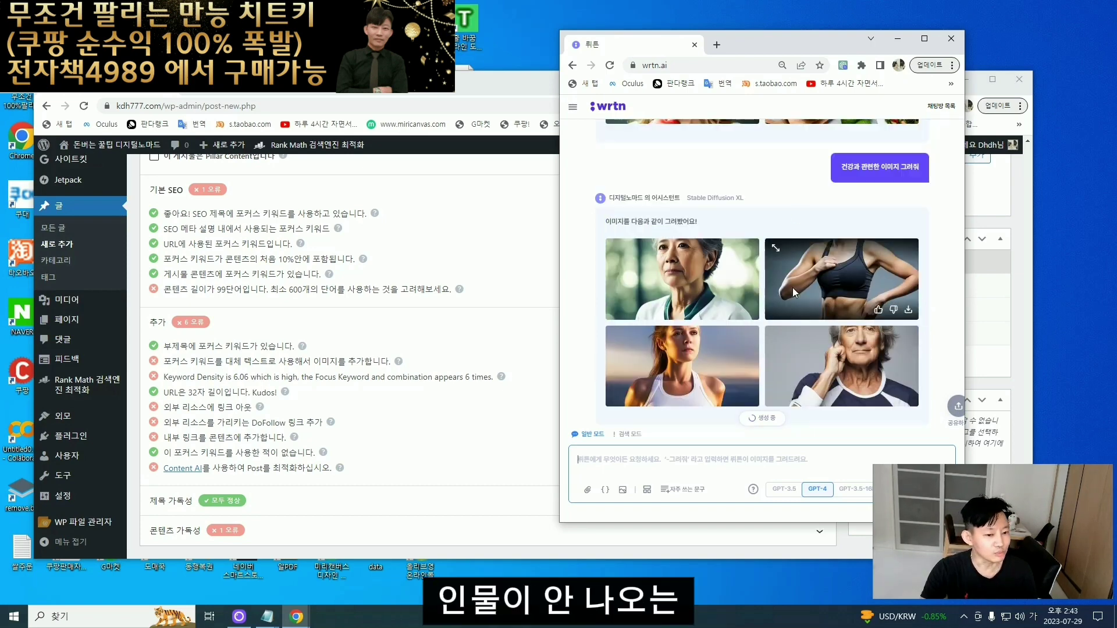
scroll(899, 244, up, 2)
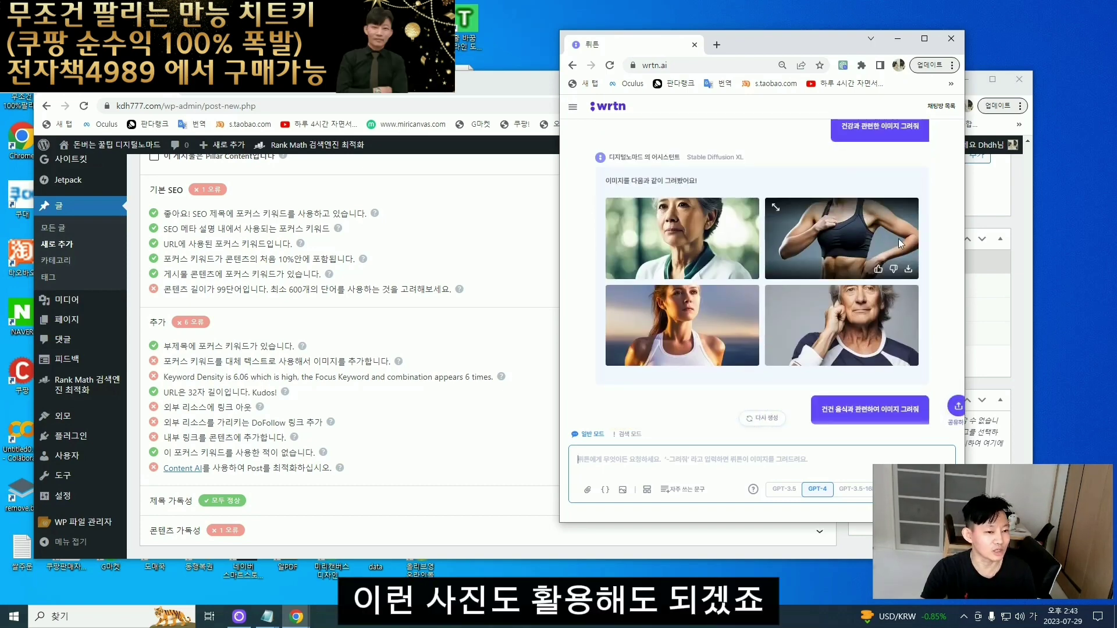
scroll(898, 239, down, 5)
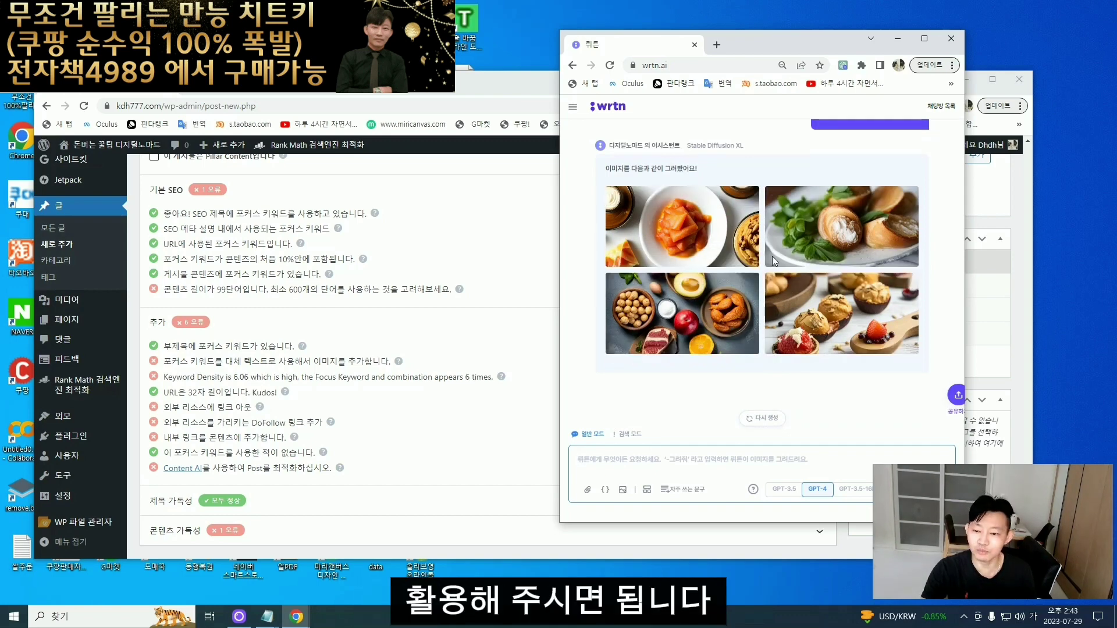
- Download the four generated food images as PNG files
click(909, 258)
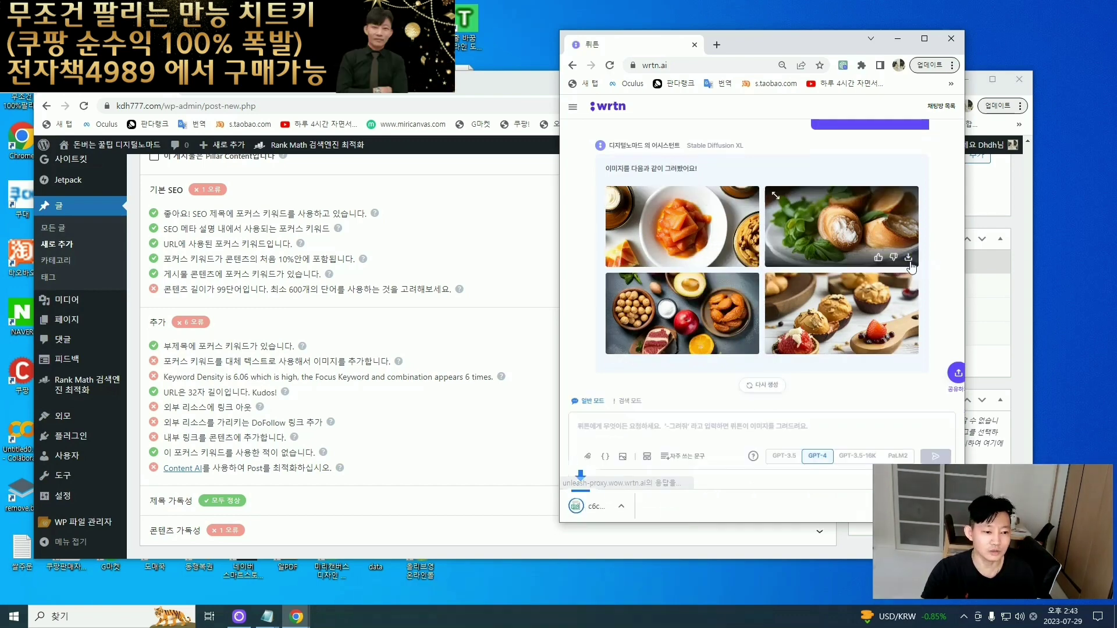
click(908, 345)
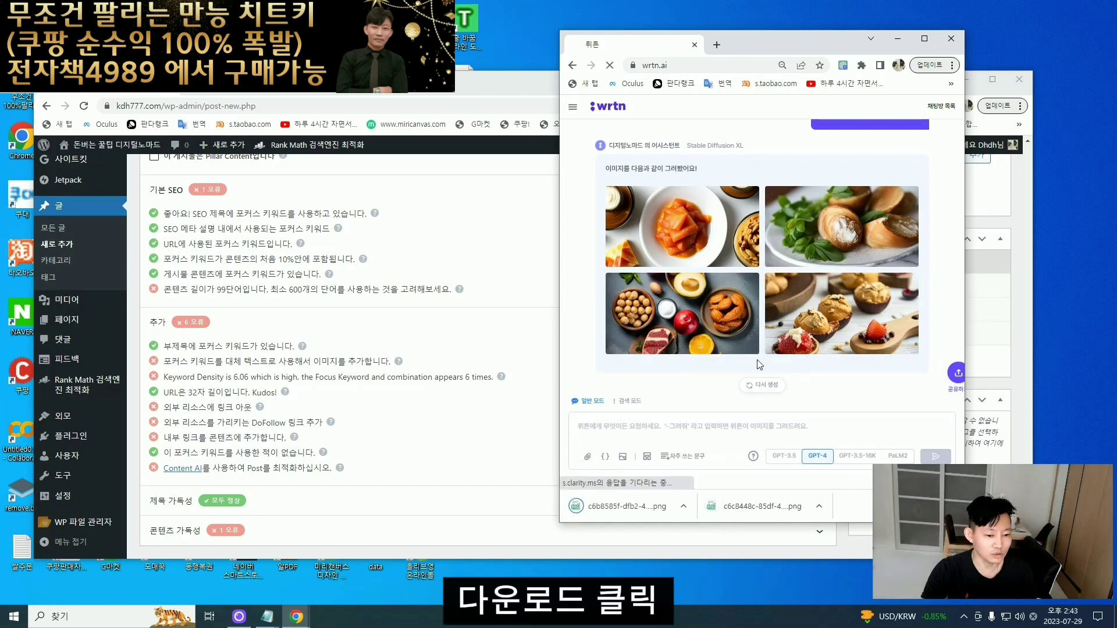
click(908, 345)
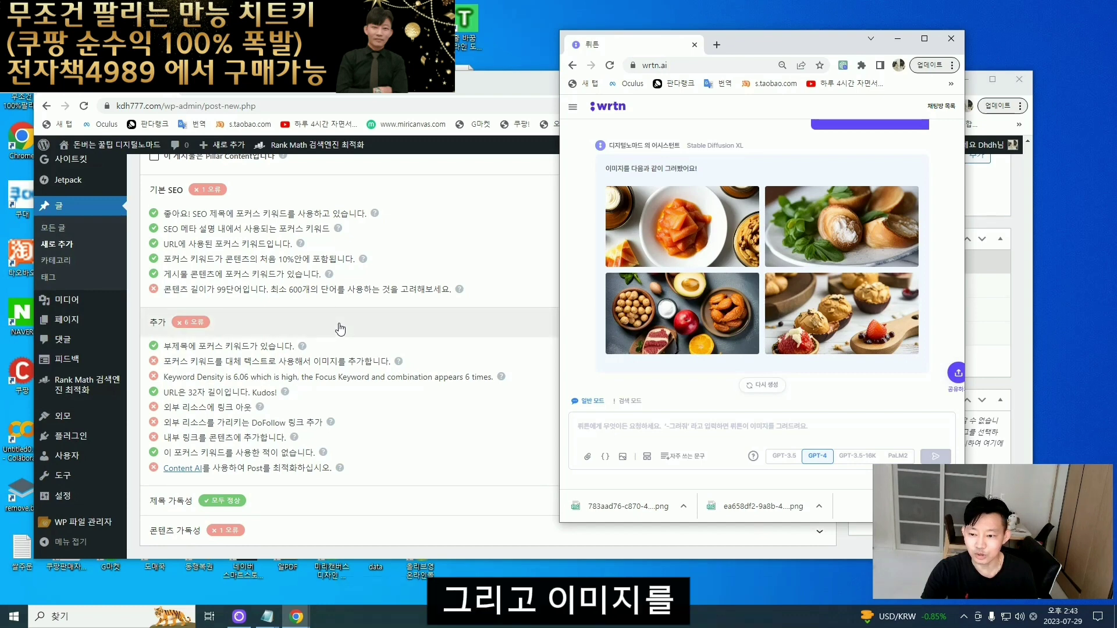
mouse_move(650, 301)
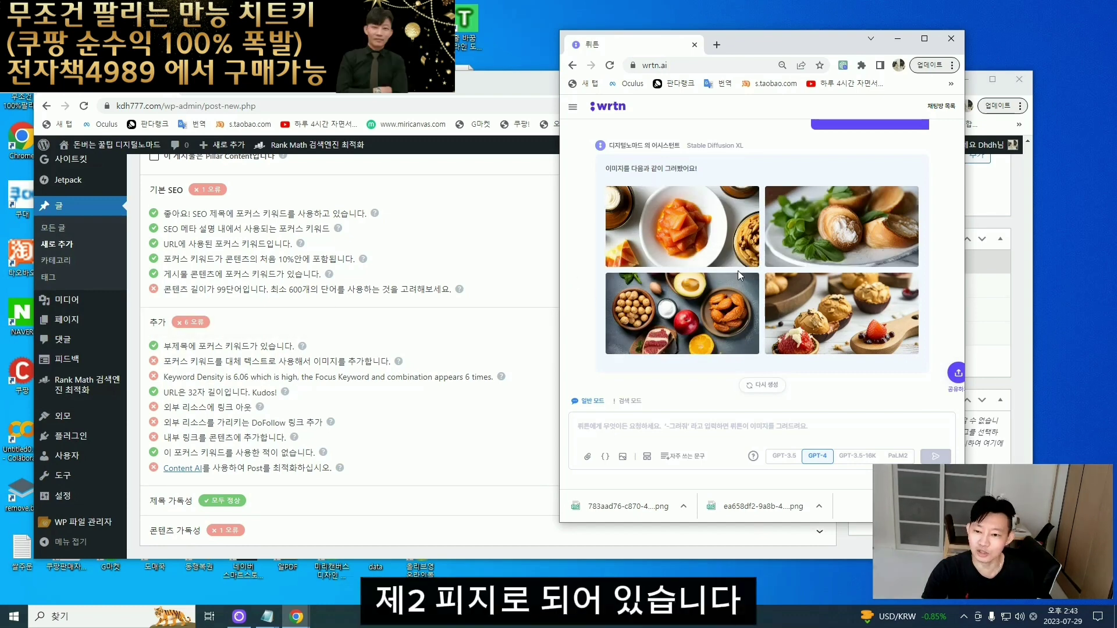
- Back in the post editor, upload the downloaded muffin-and-berry PNG and insert it on the empty line above the first subheading
scroll(320, 349, up, 15)
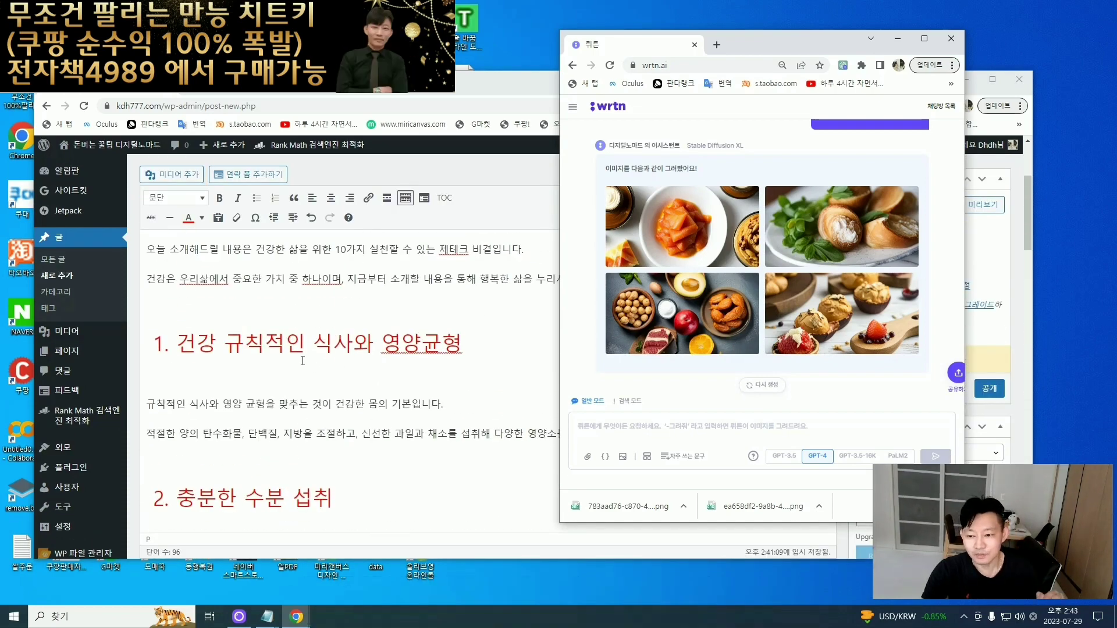
click(209, 315)
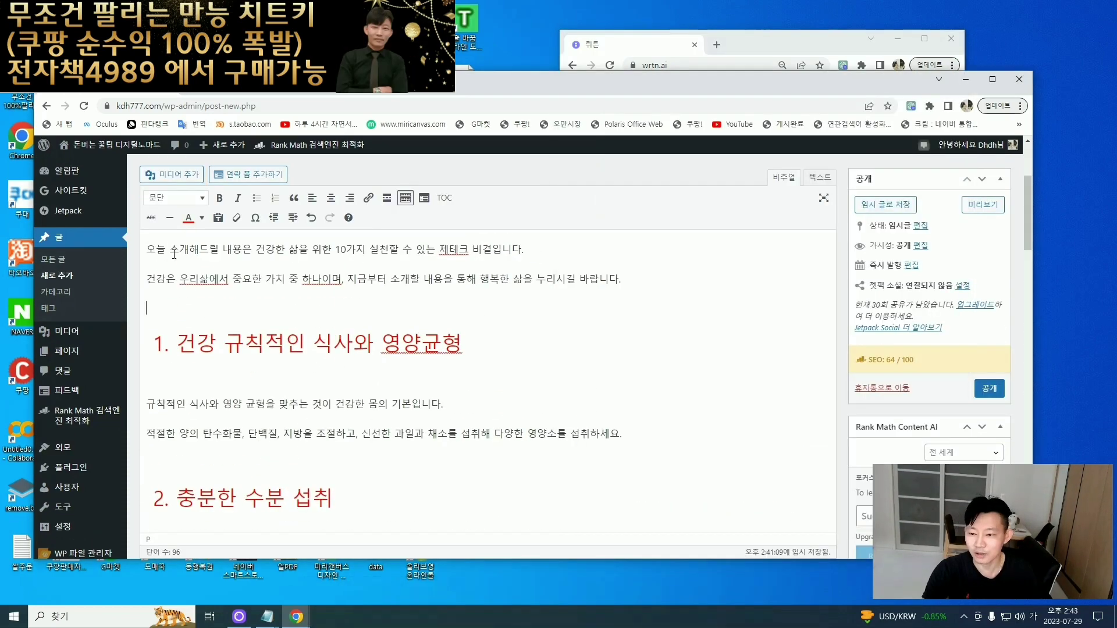
click(166, 181)
click(198, 190)
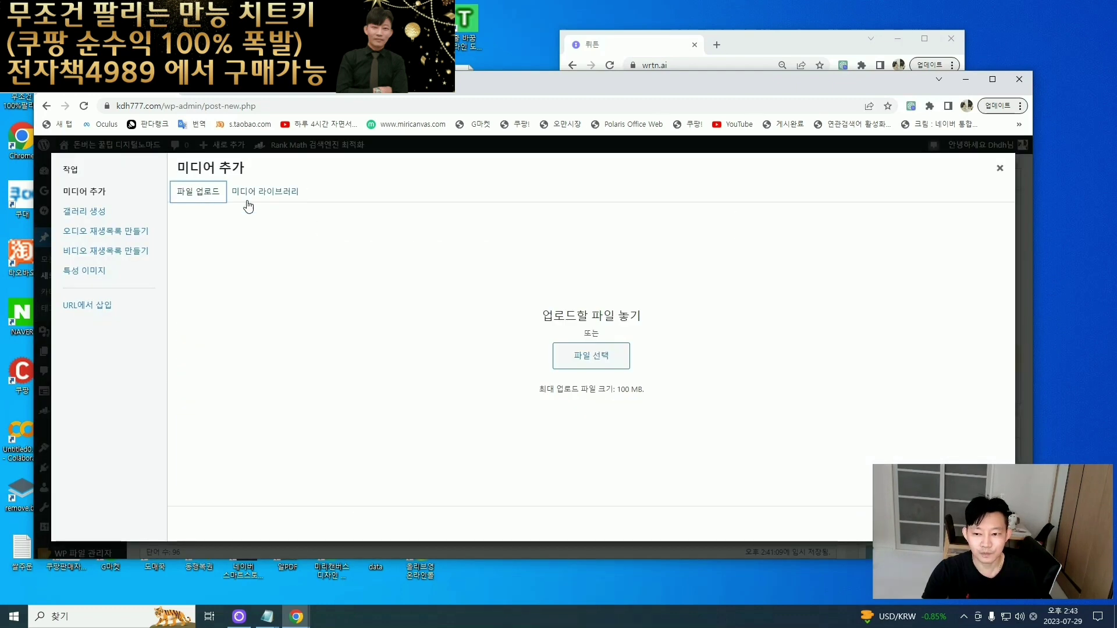
click(605, 361)
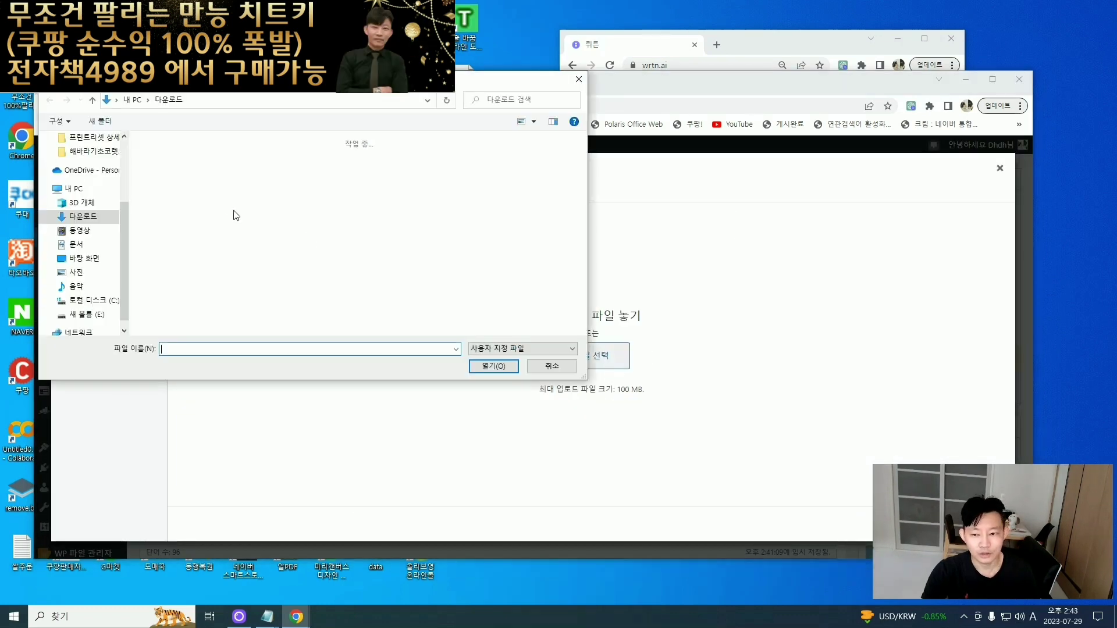
double_click(256, 184)
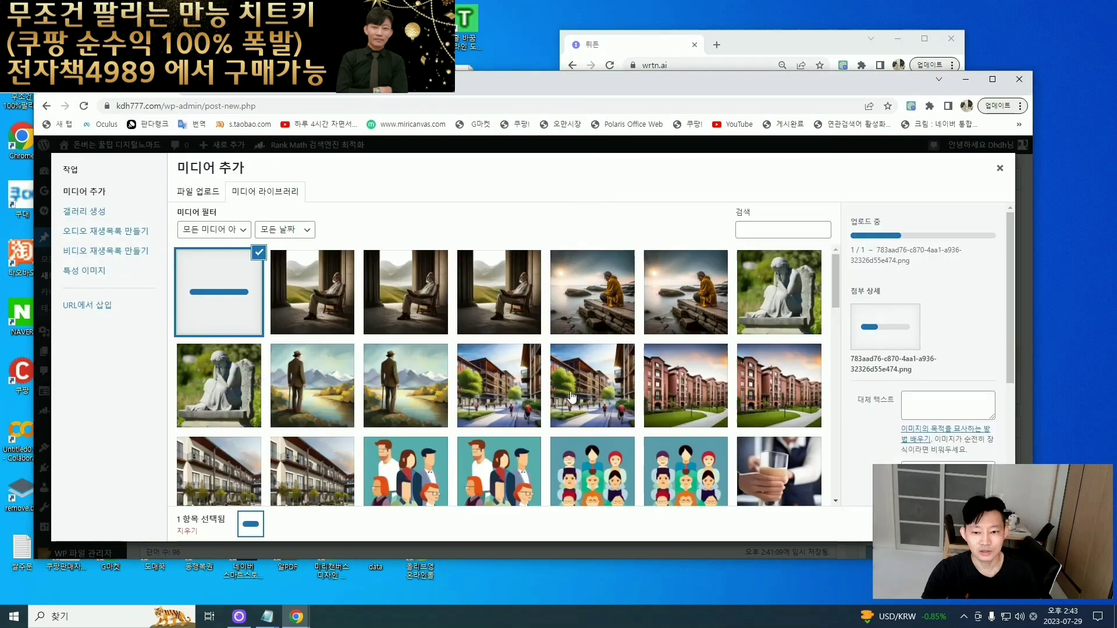
click(981, 525)
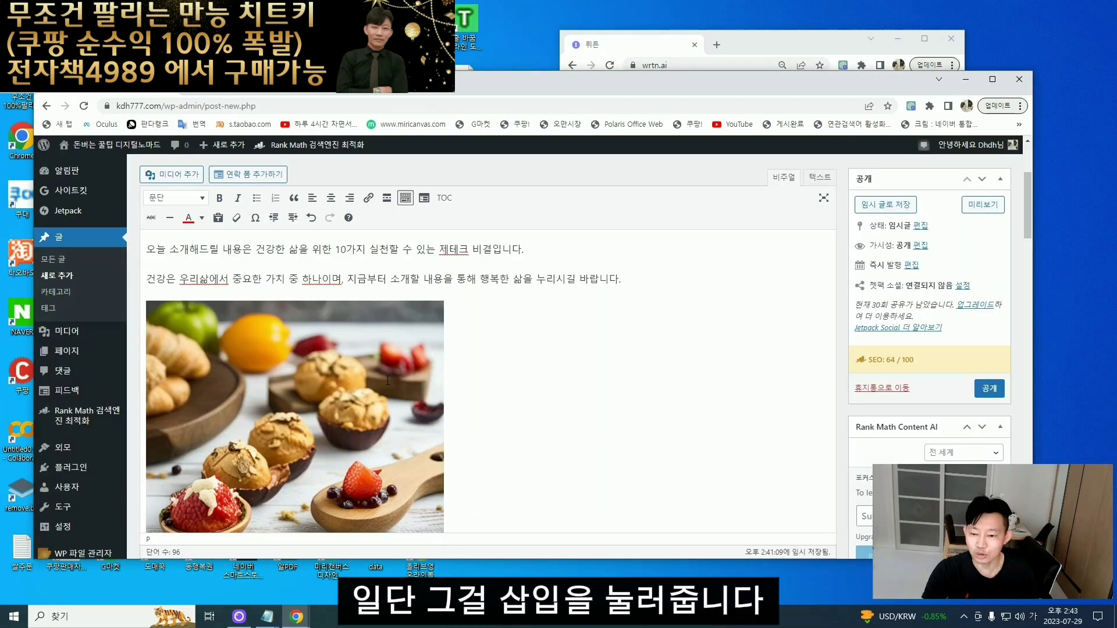
- Save the inserted food image to the downloads folder in WebP format
scroll(387, 380, down, 4)
scroll(388, 380, up, 3)
right_click(302, 327)
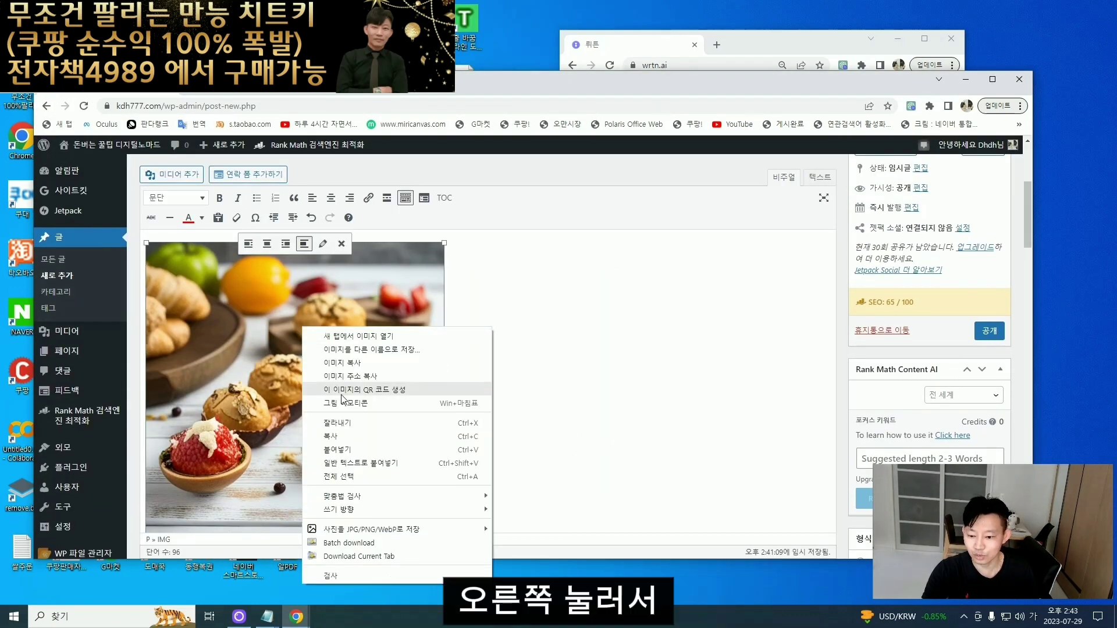
mouse_move(381, 531)
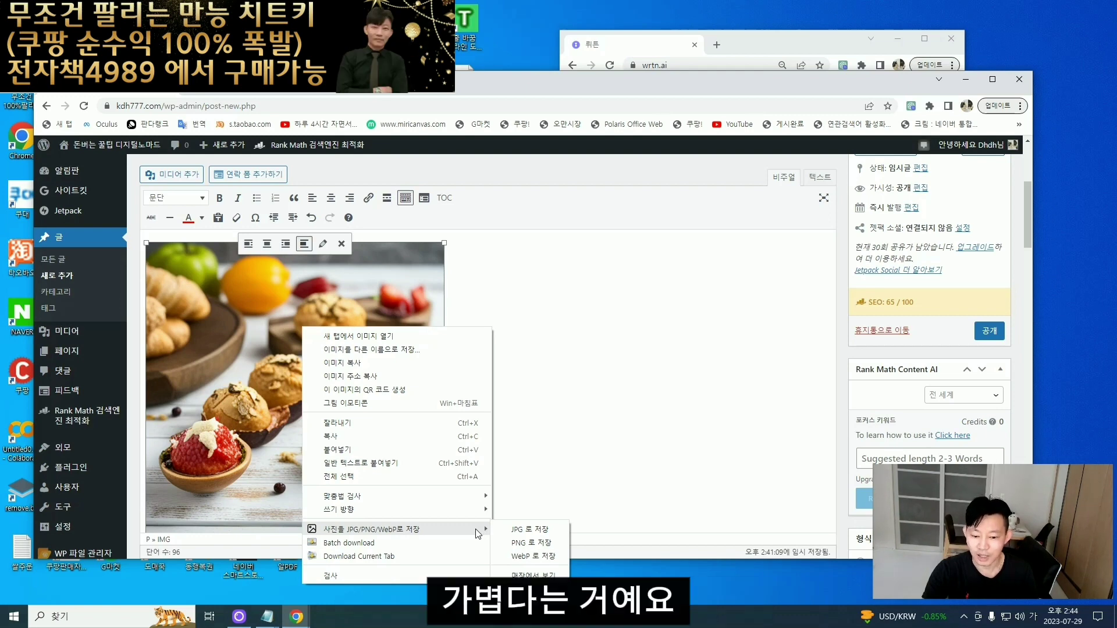
click(525, 555)
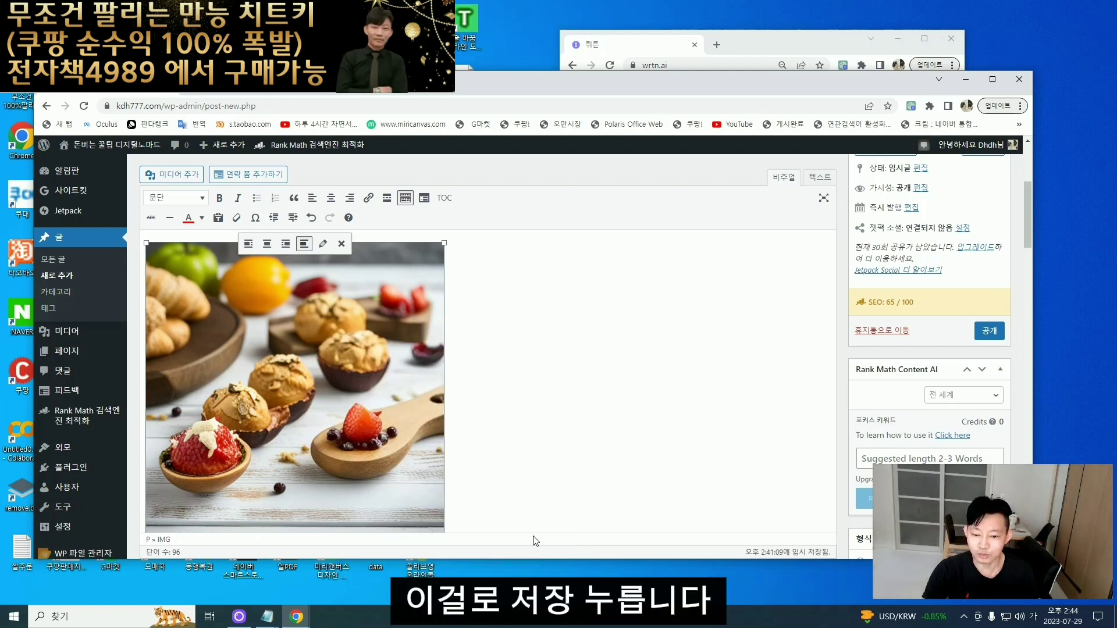
click(494, 366)
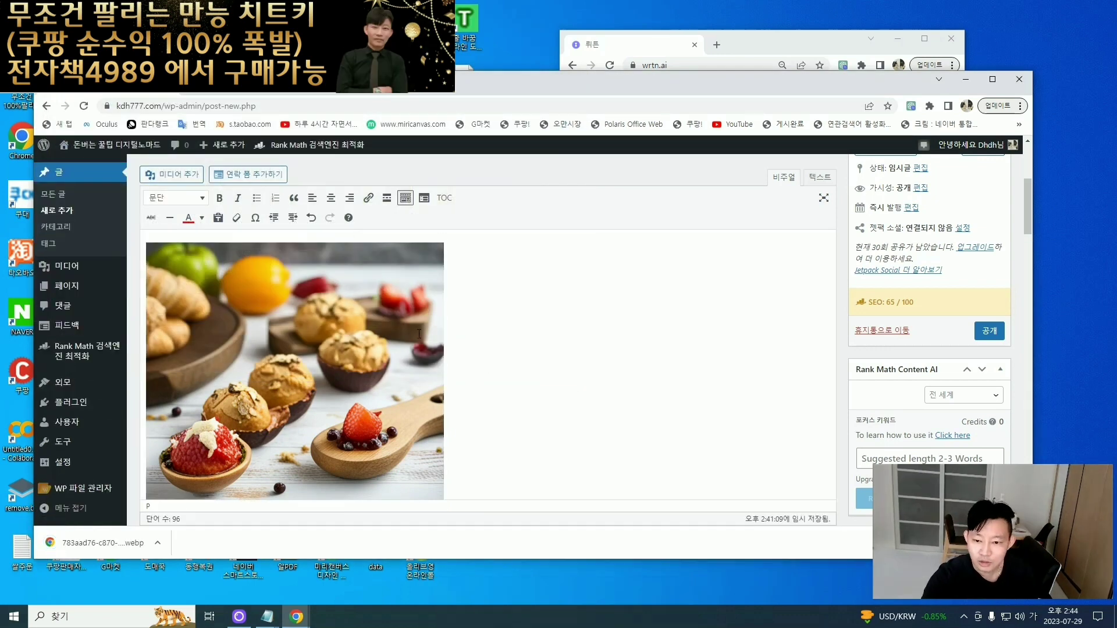
- Delete the PNG image from the post and copy the first subheading, "1. 건강 규칙적인 식사와 영양균형"
key(BackSpace)
drag(154, 301, 462, 303)
scroll(467, 310, up, 3)
- Upload the WebP version of the food image as media for the empty line above the first subheading
click(147, 440)
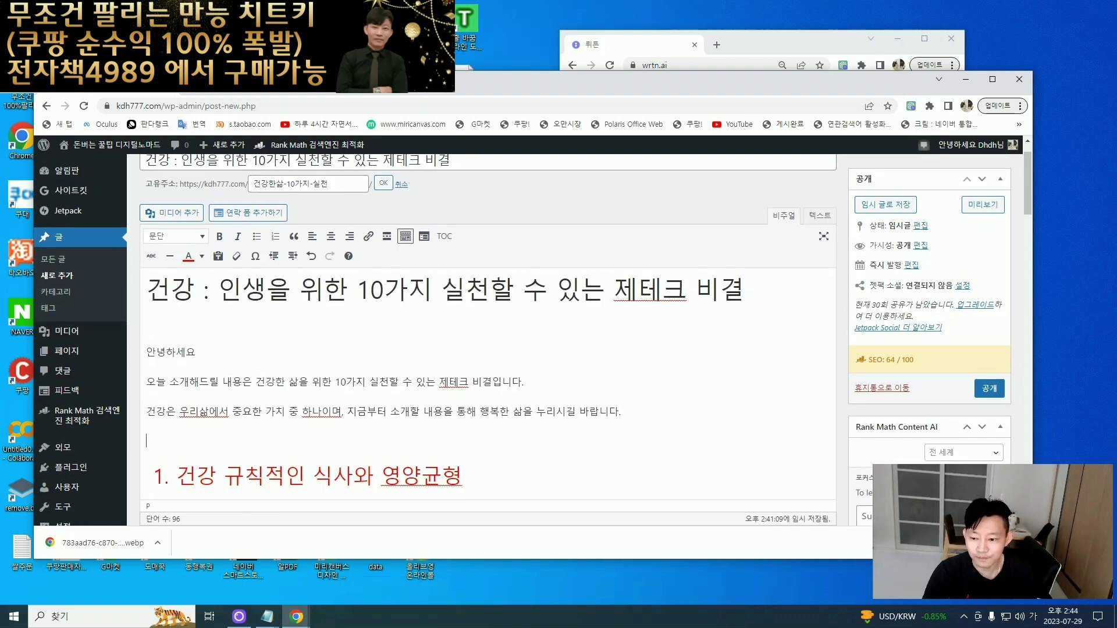
click(148, 213)
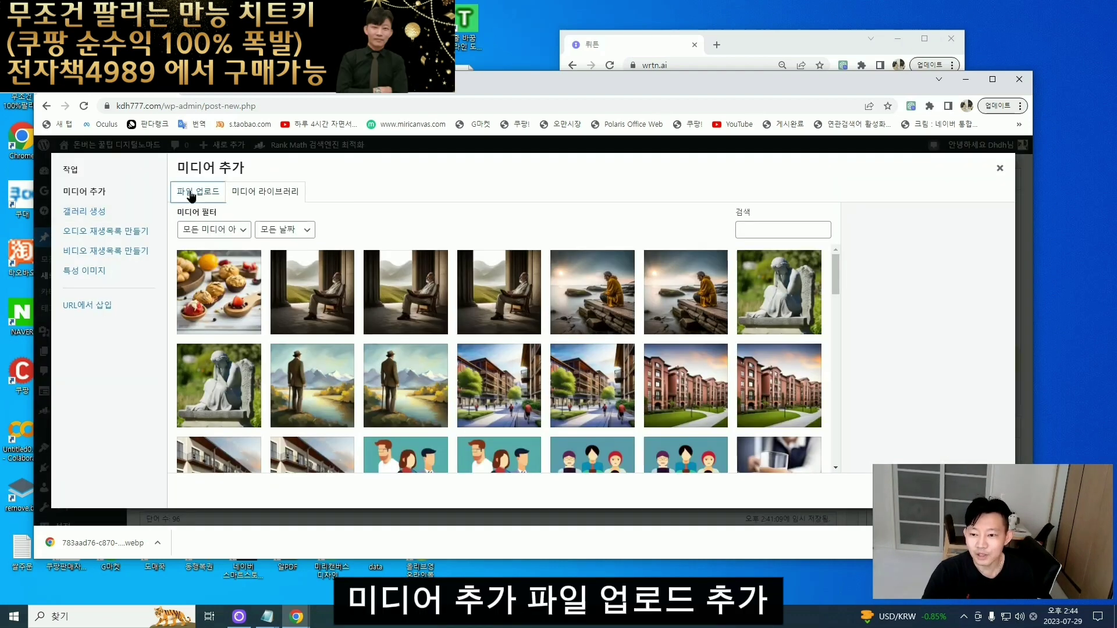
click(190, 194)
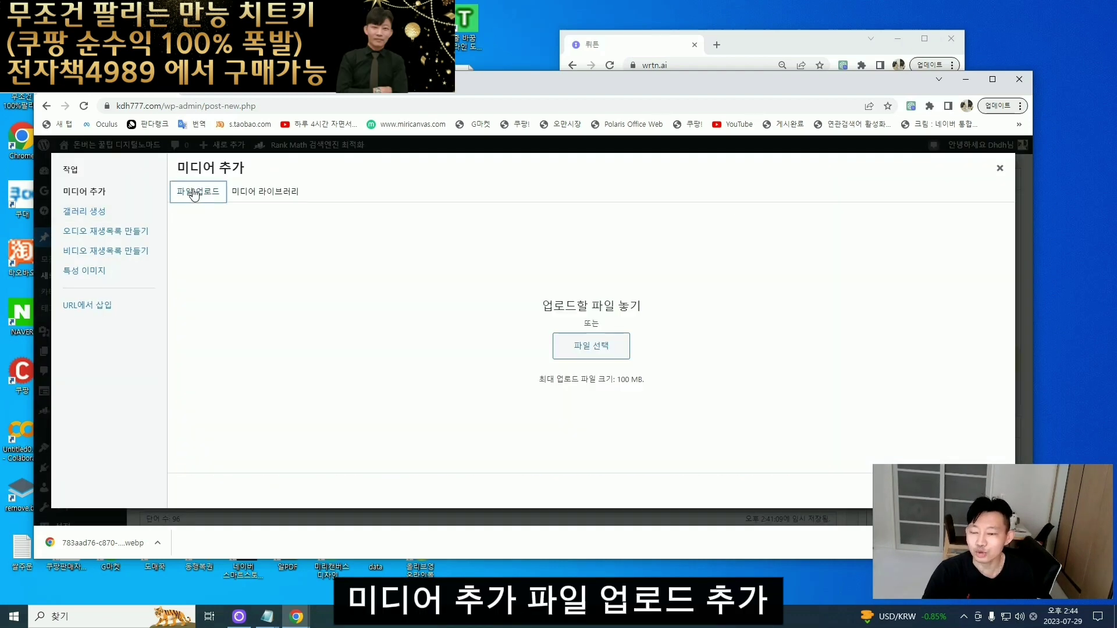
click(585, 357)
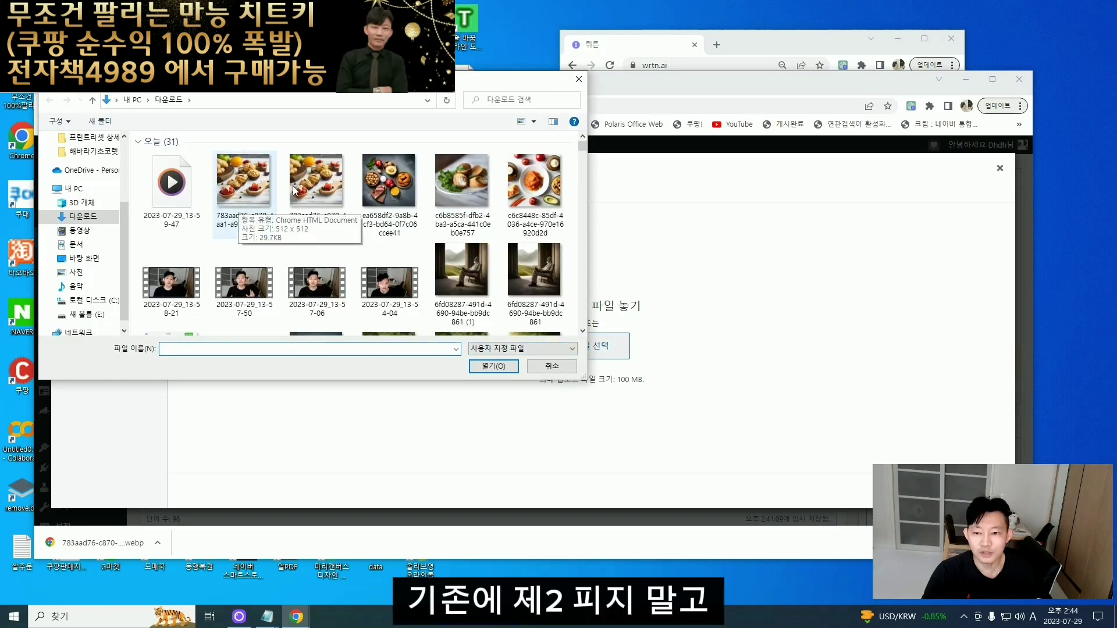
double_click(234, 172)
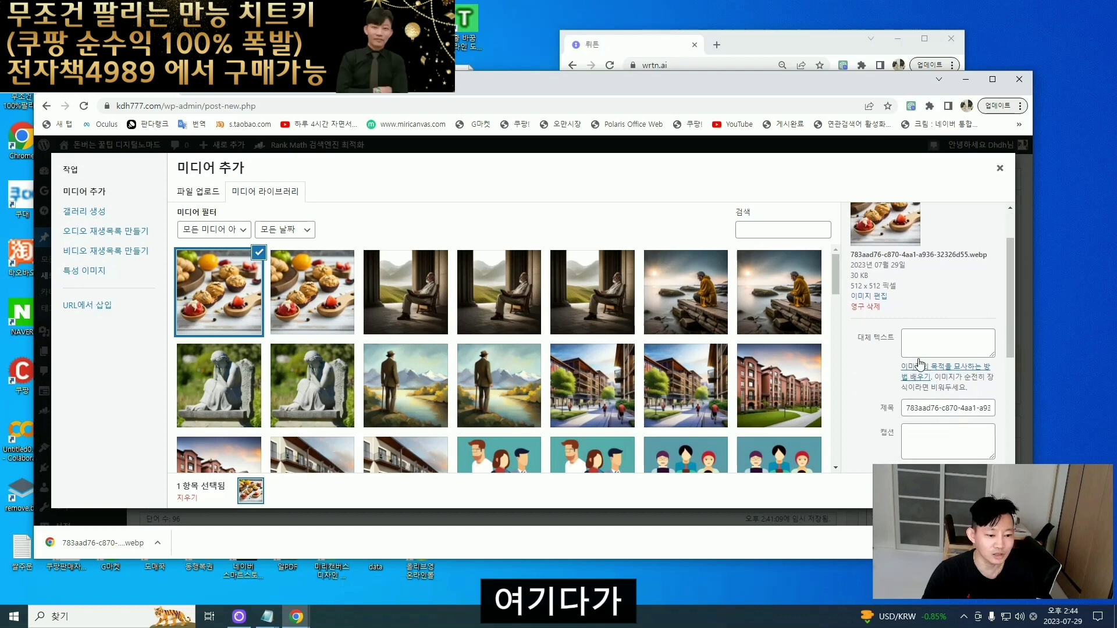
- Set the WebP image's alt text to "1. 건강 규칙적인 식사와 영양균형"
click(926, 345)
text(1. 건강 규칙적인 식사와 영양균형)
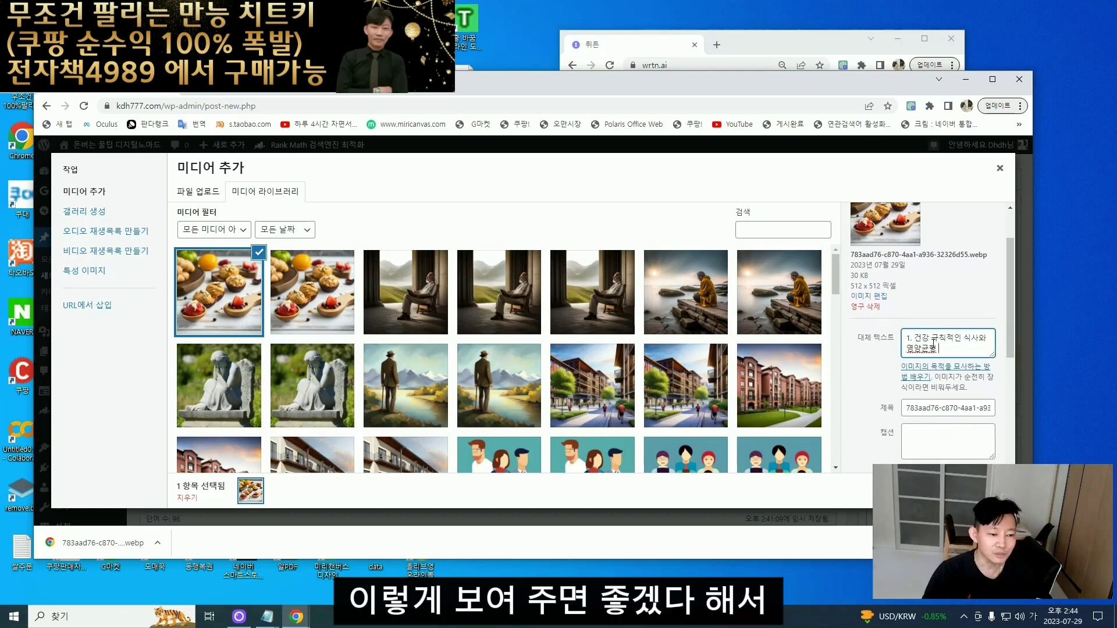
scroll(953, 334, down, 2)
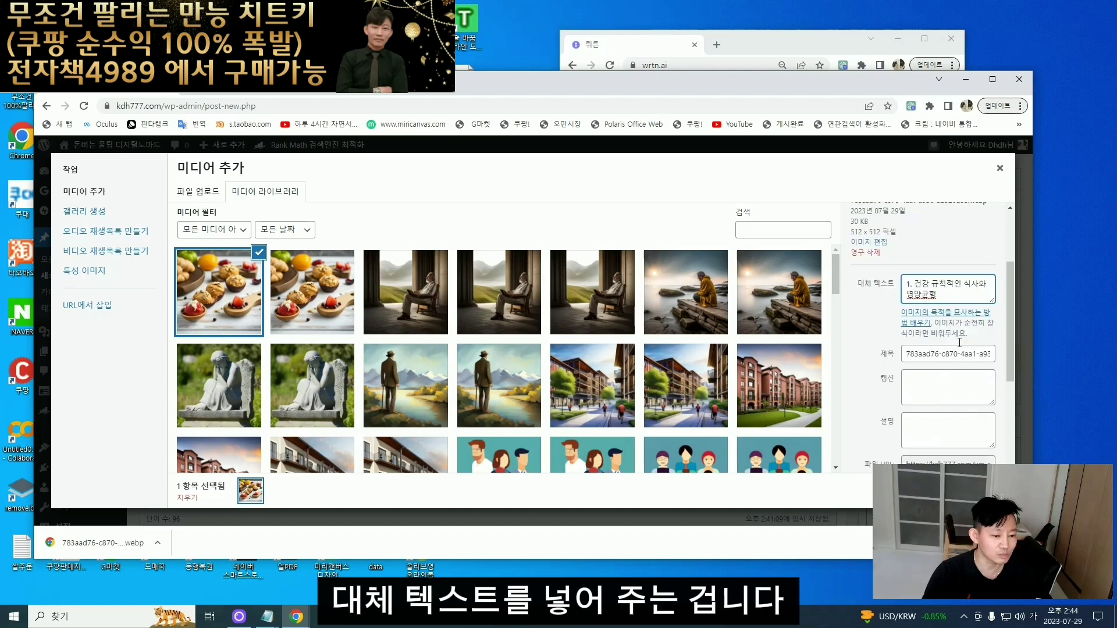
- Set the WebP image's caption and description to "1. 건강 규칙적인 식사와 영양균형"
click(883, 326)
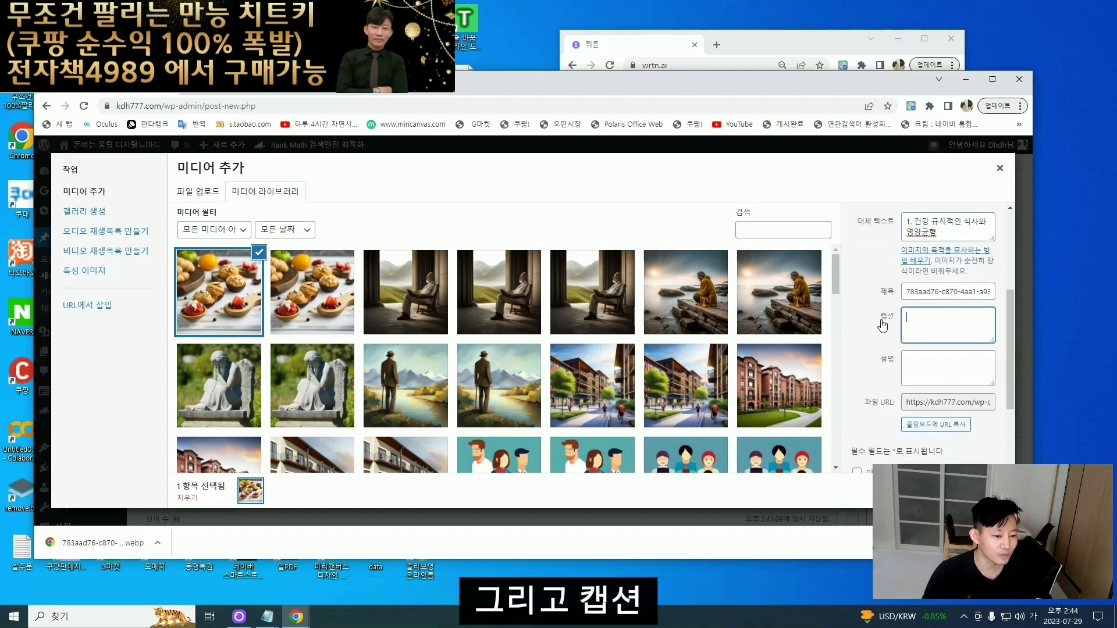
click(935, 370)
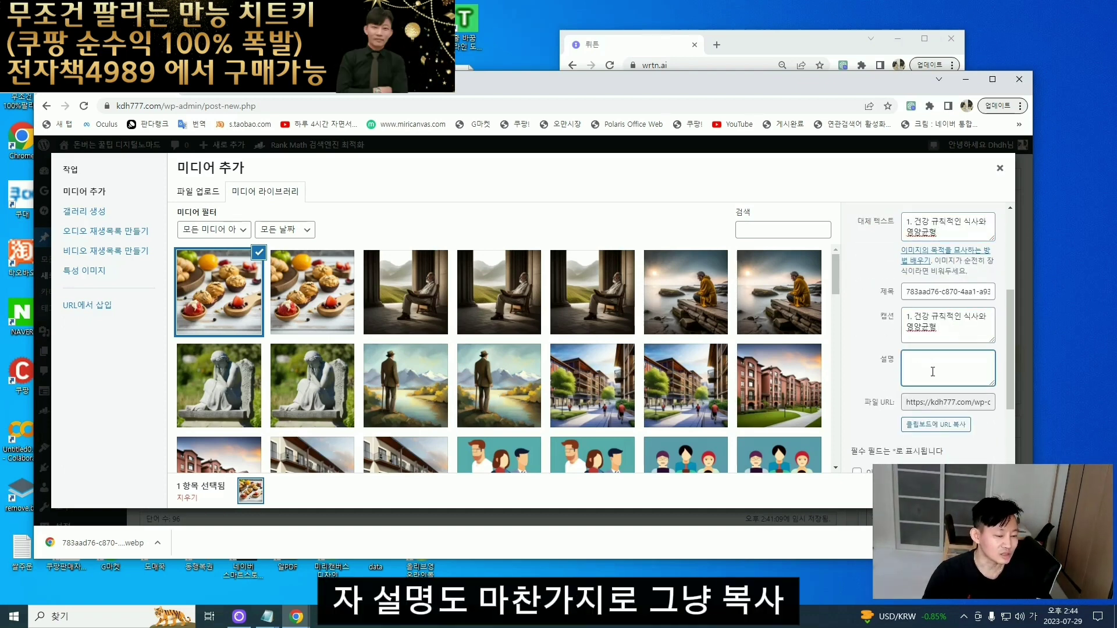
scroll(966, 451, down, 3)
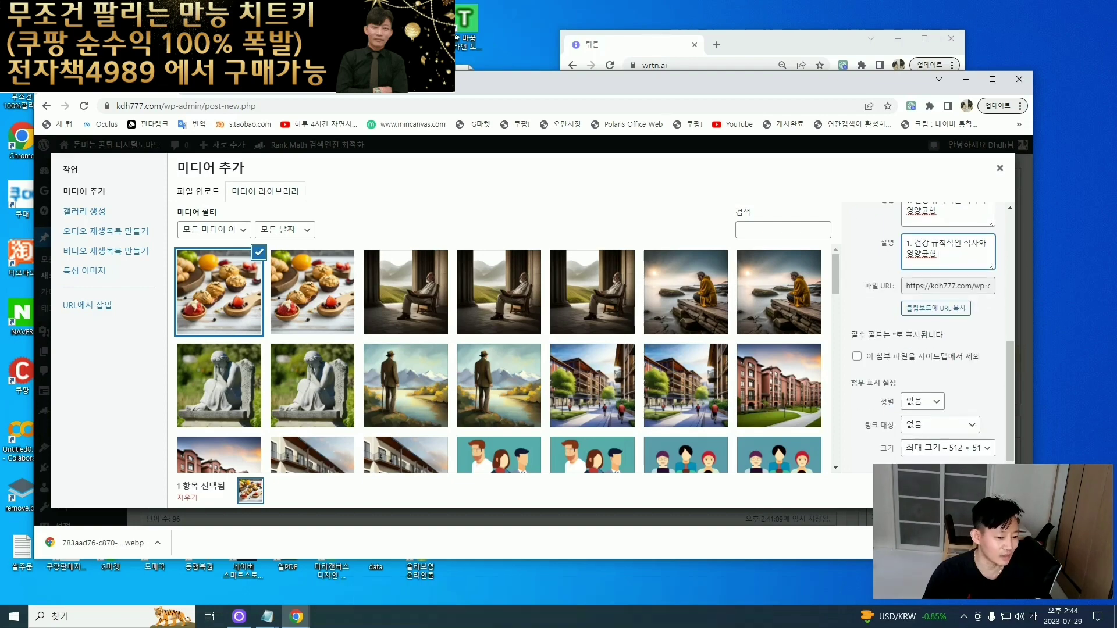
- Insert the WebP image into the post and separate it from the first subheading with a line break
click(981, 490)
scroll(403, 417, down, 5)
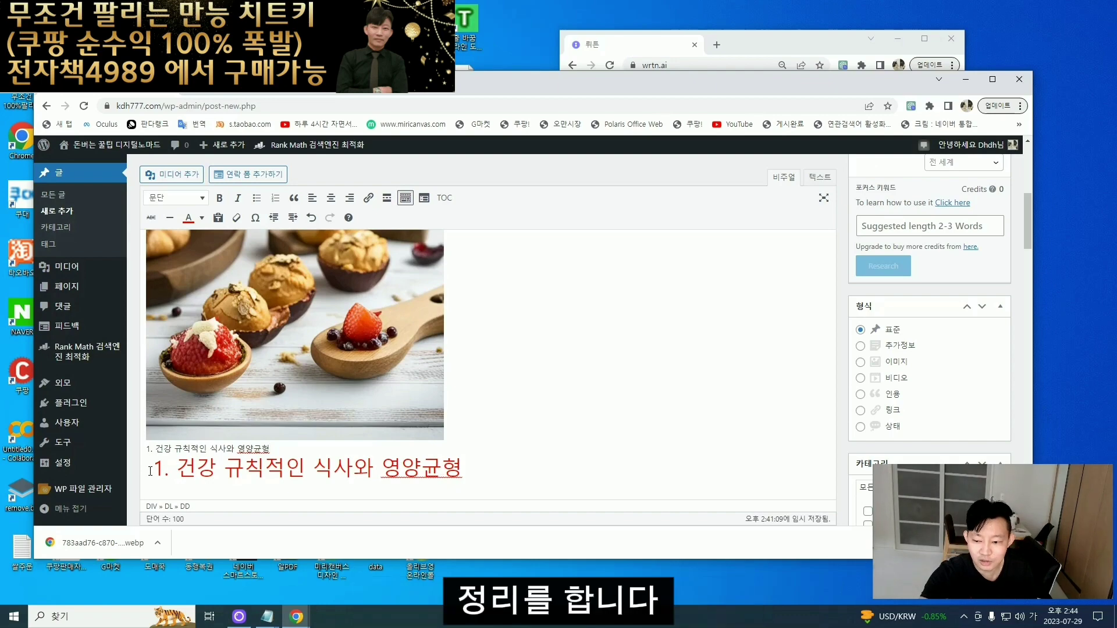
key(Return)
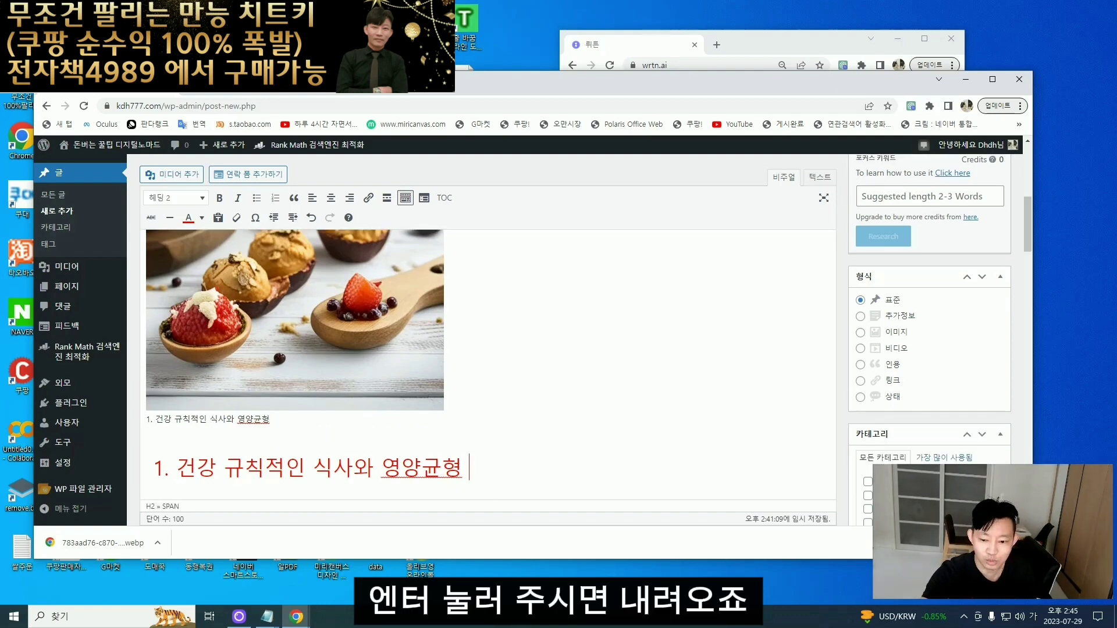
scroll(317, 447, down, 15)
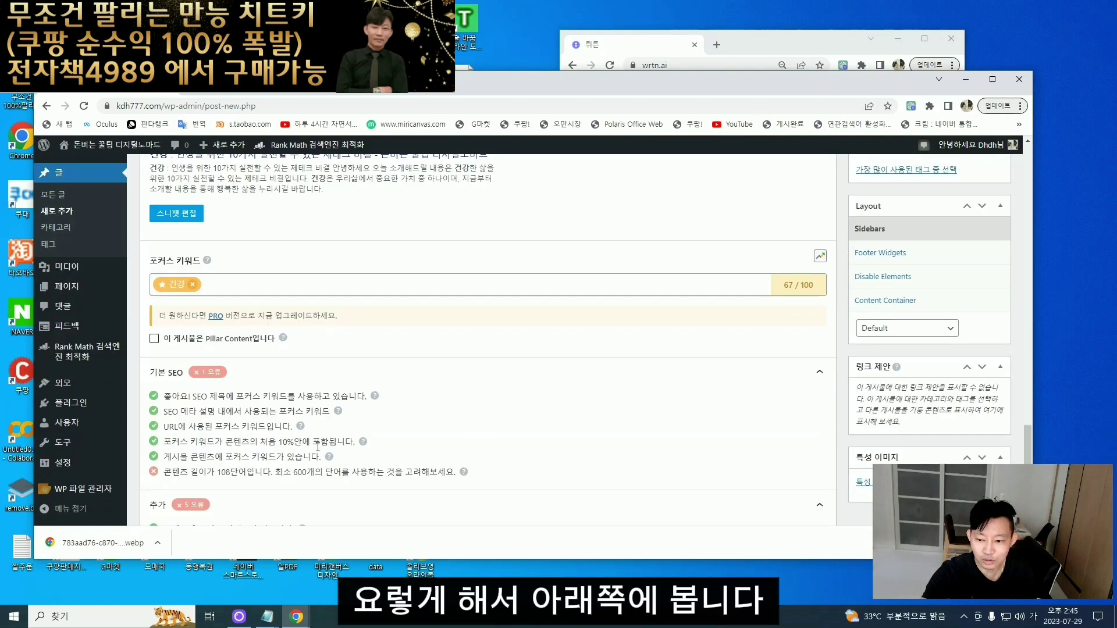
scroll(318, 447, down, 3)
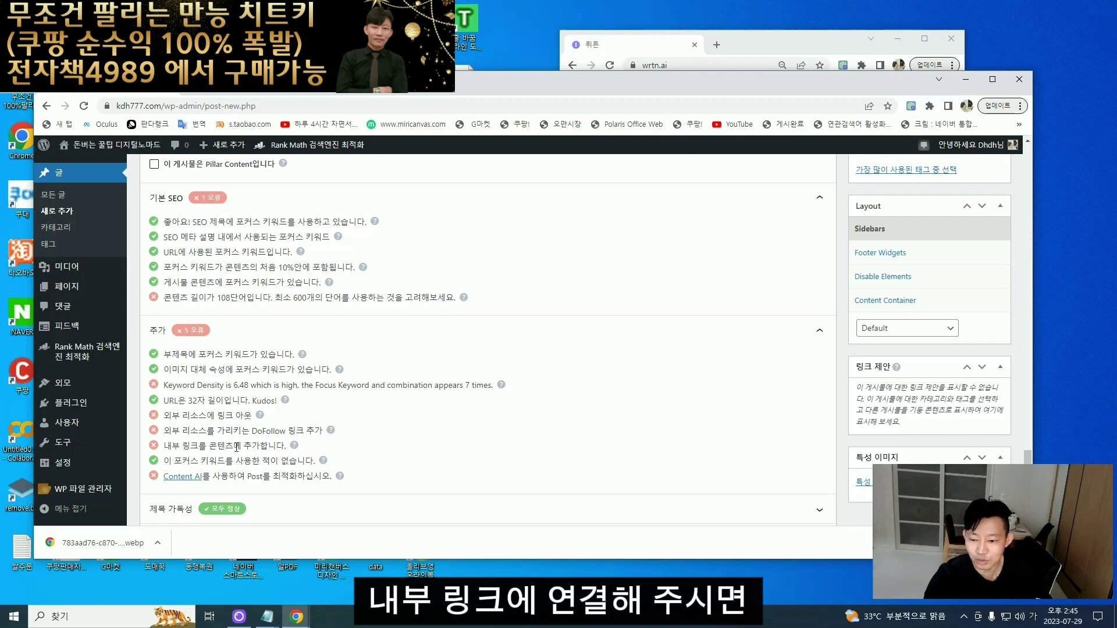
scroll(304, 317, up, 10)
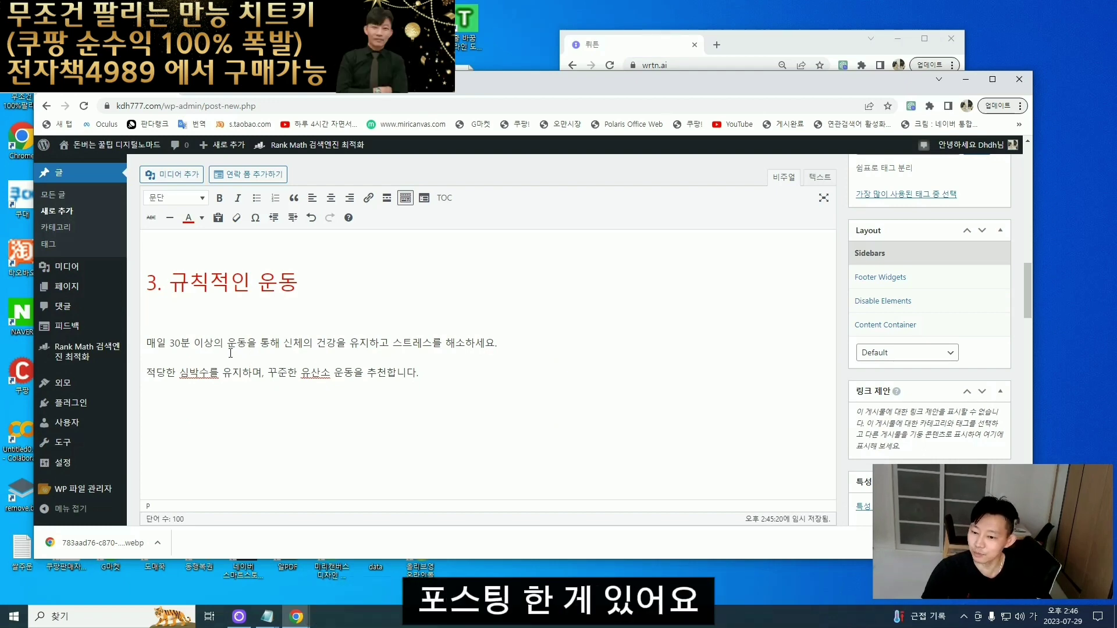
drag(227, 344, 246, 343)
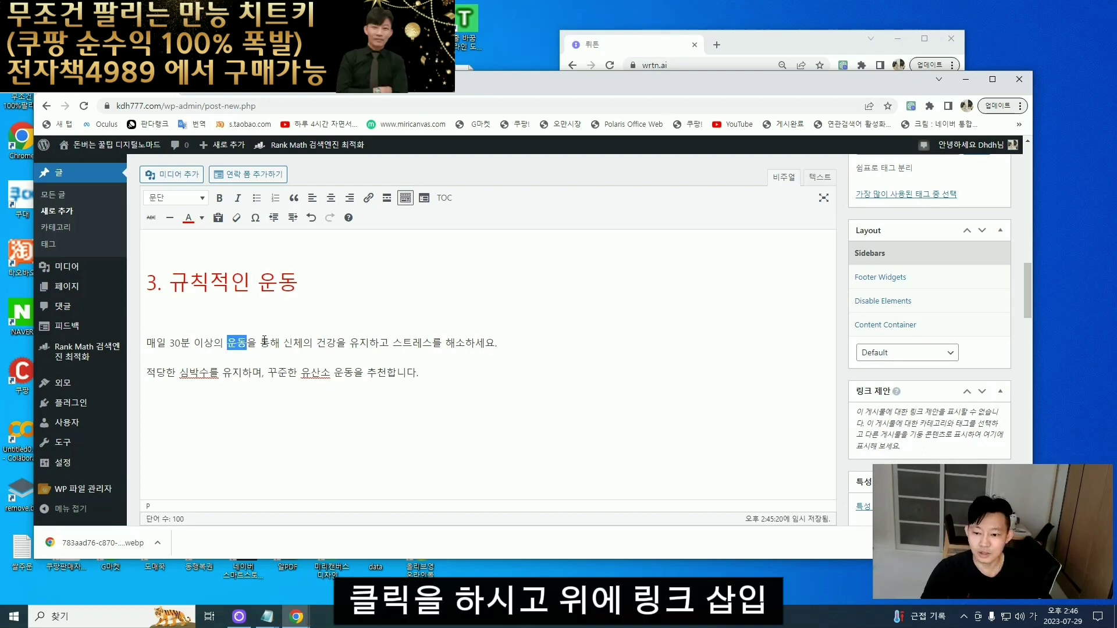
click(368, 198)
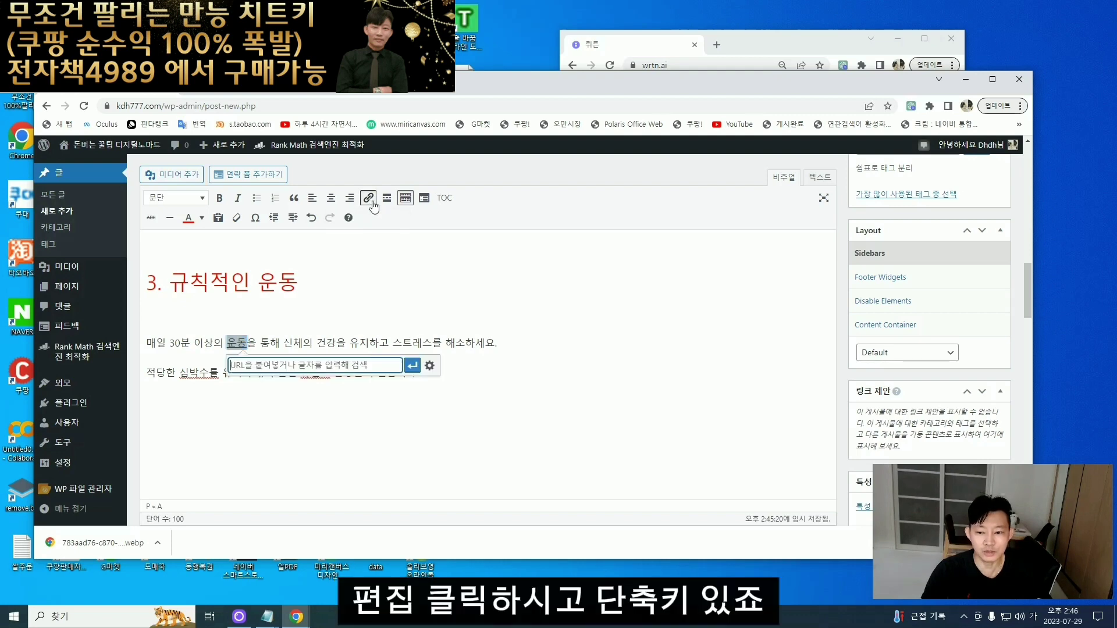
key(Escape)
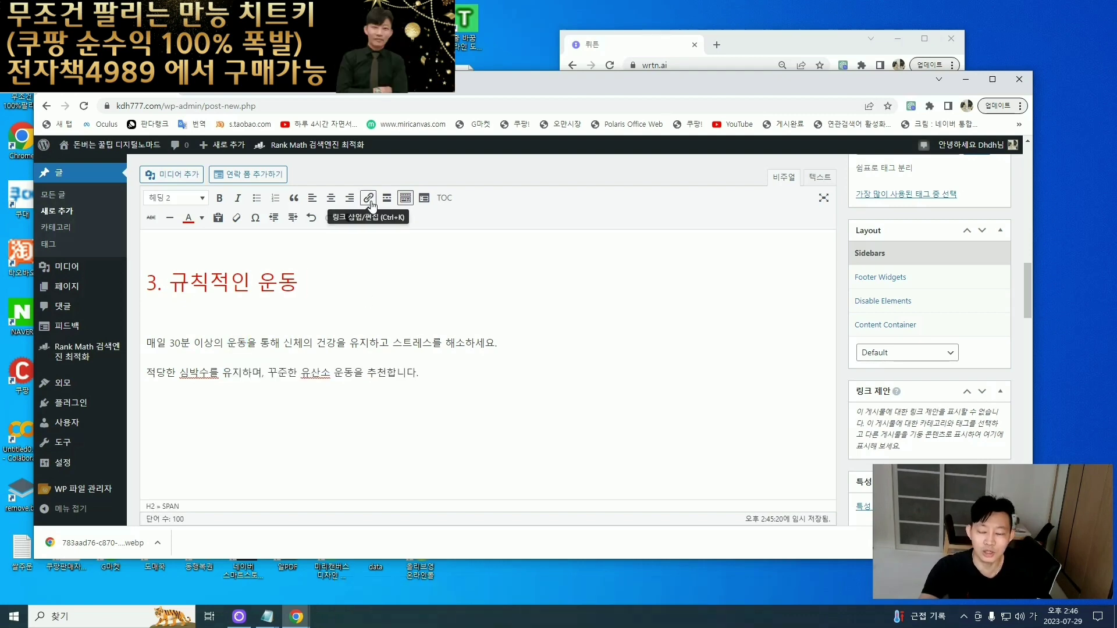
key(Return)
- Link the word "운동" in section 3's first sentence to the site's own post "근비대운동: 근육 비대를 촉진시키는 운동 1등으로 정보를 전달드립니다."
drag(228, 343, 247, 343)
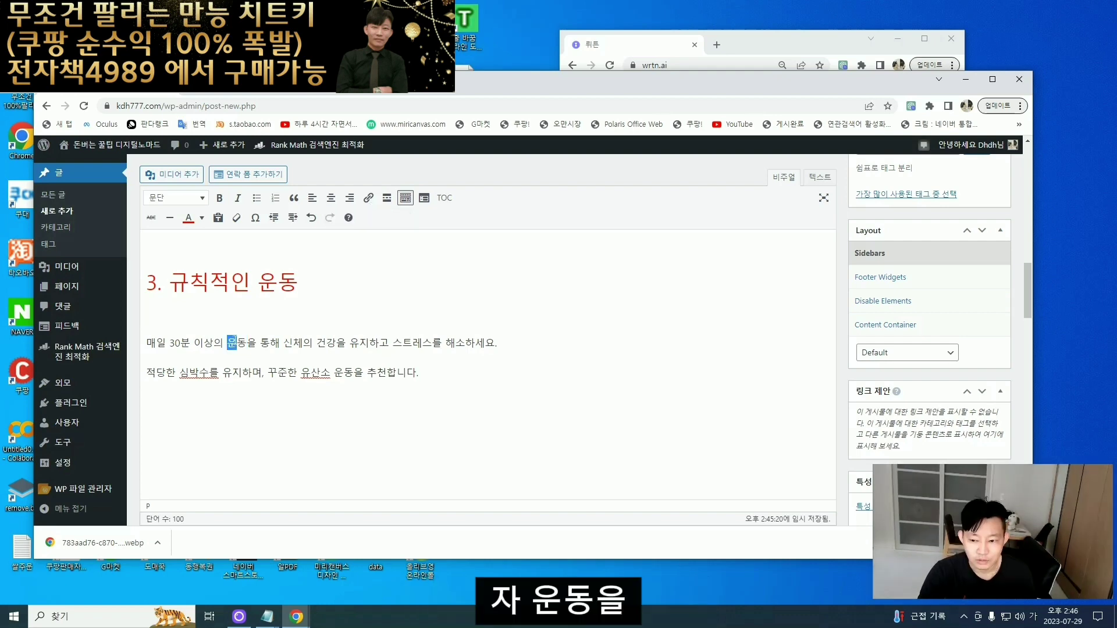
key(ctrl+k)
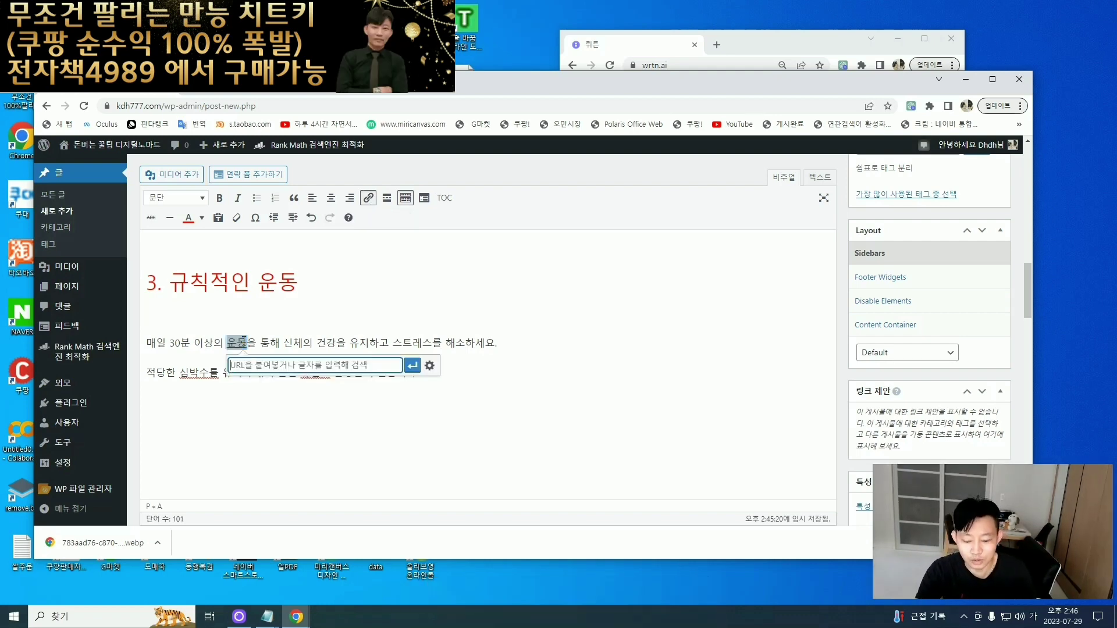
text(운ㄷㅎㅇ)
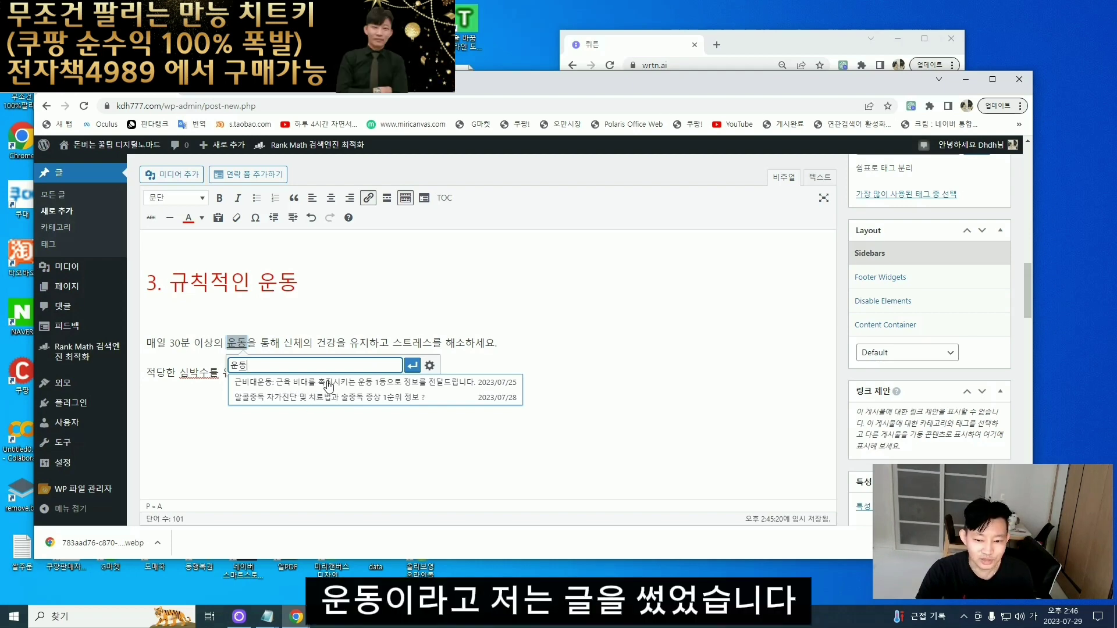
click(329, 384)
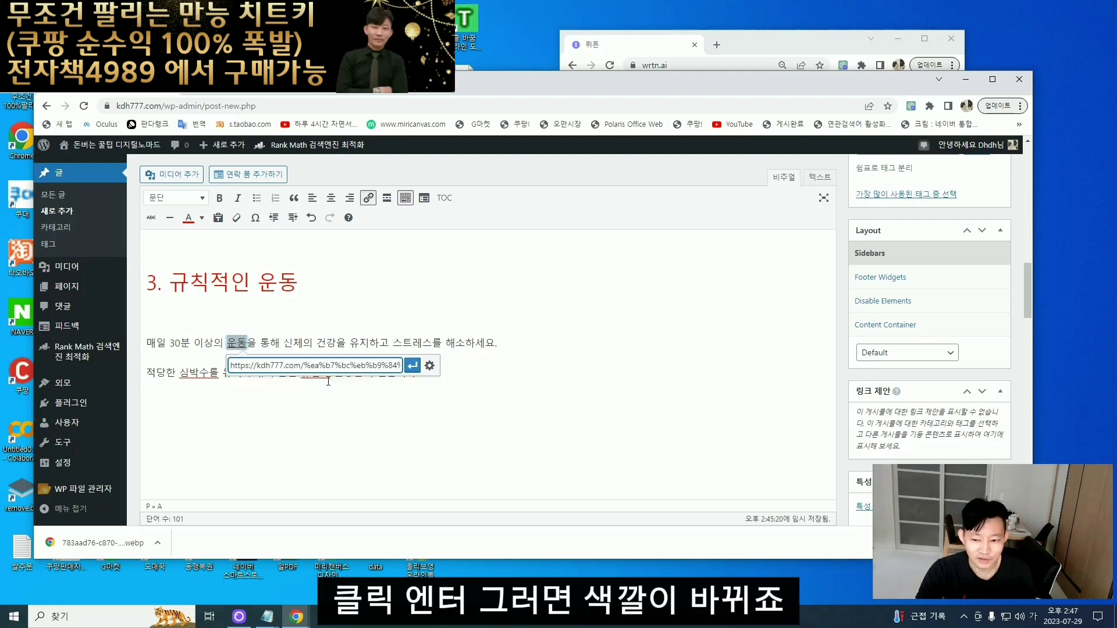
click(413, 365)
- Check the post's Rank Math link checks and place the cursor on the empty line below section 3's text
scroll(329, 340, down, 10)
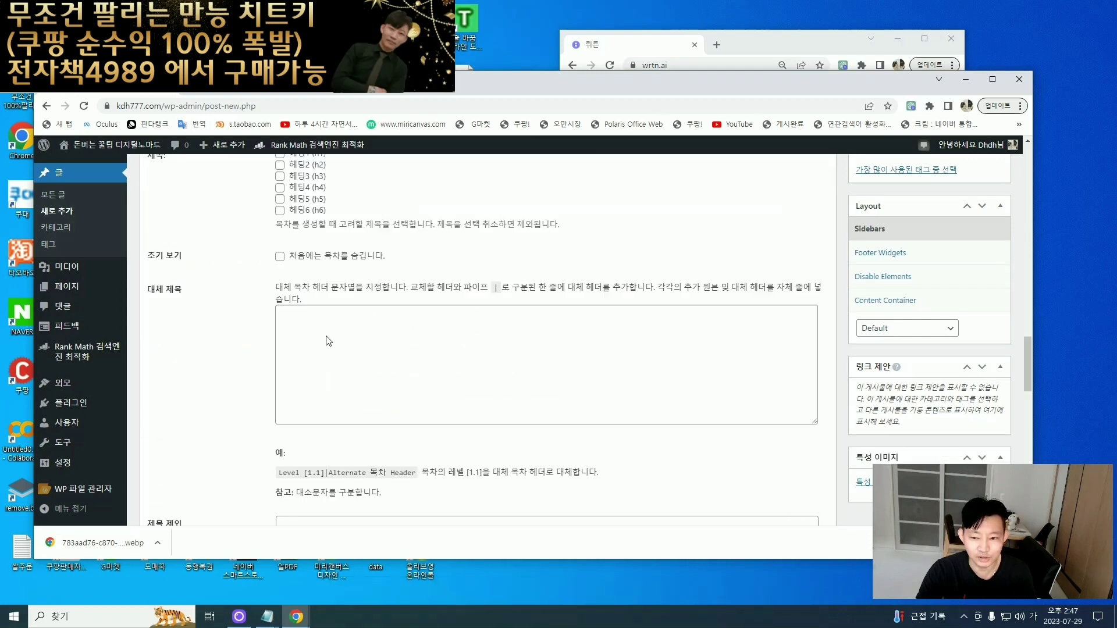
scroll(329, 341, down, 10)
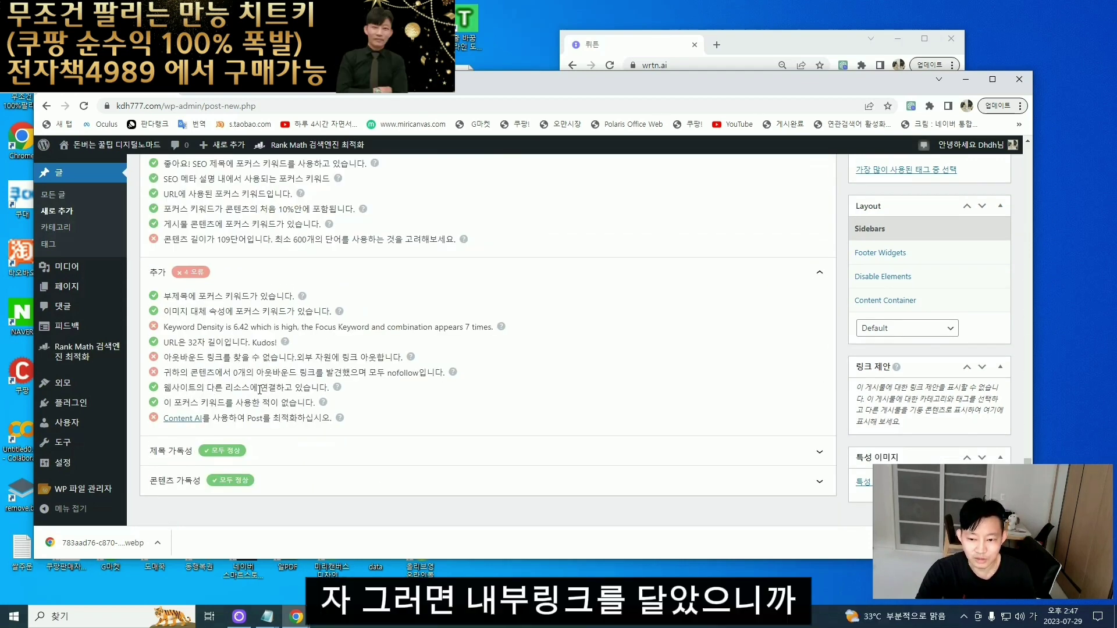
scroll(379, 401, up, 10)
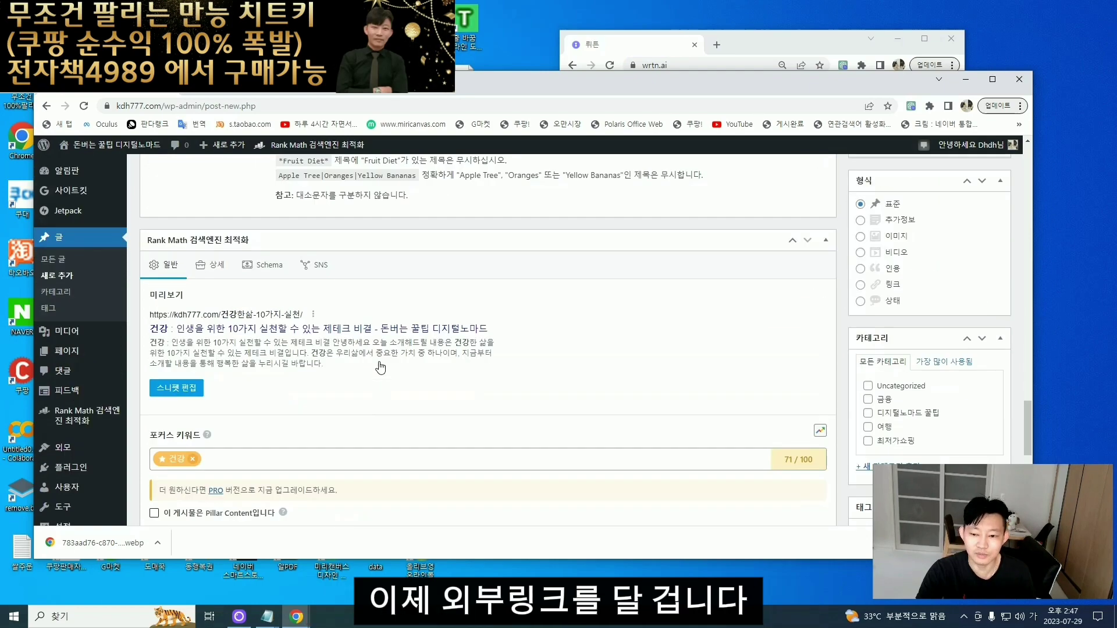
scroll(380, 368, up, 6)
click(245, 409)
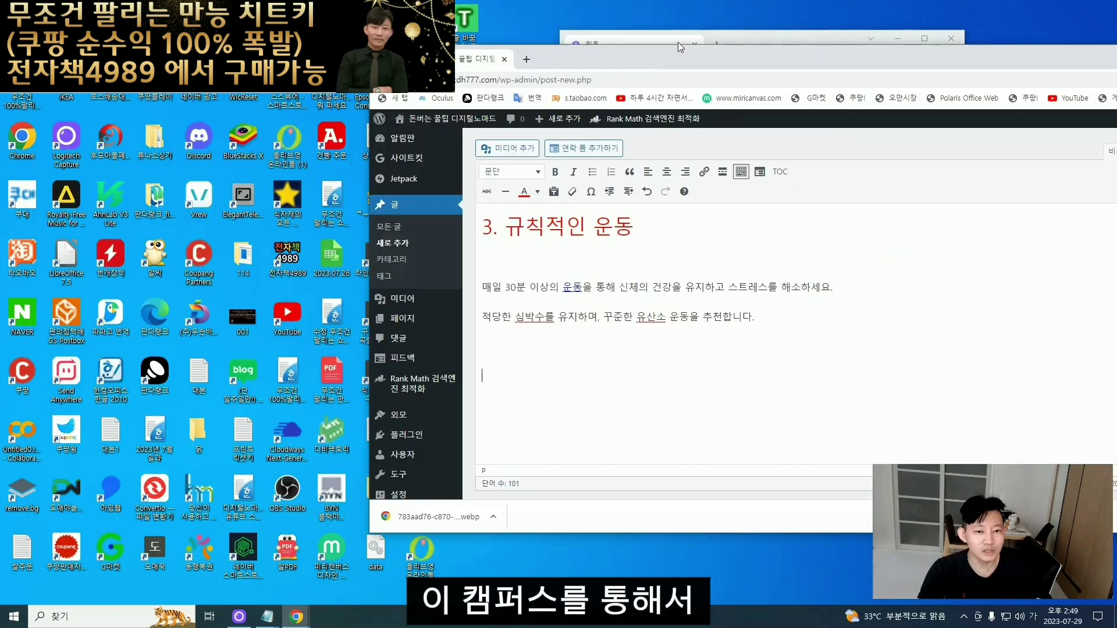
- Switch to the Miricanvas editor and set the blank design to the horizontal web banner format (웹 배너 가로형)
drag(678, 42, 566, 70)
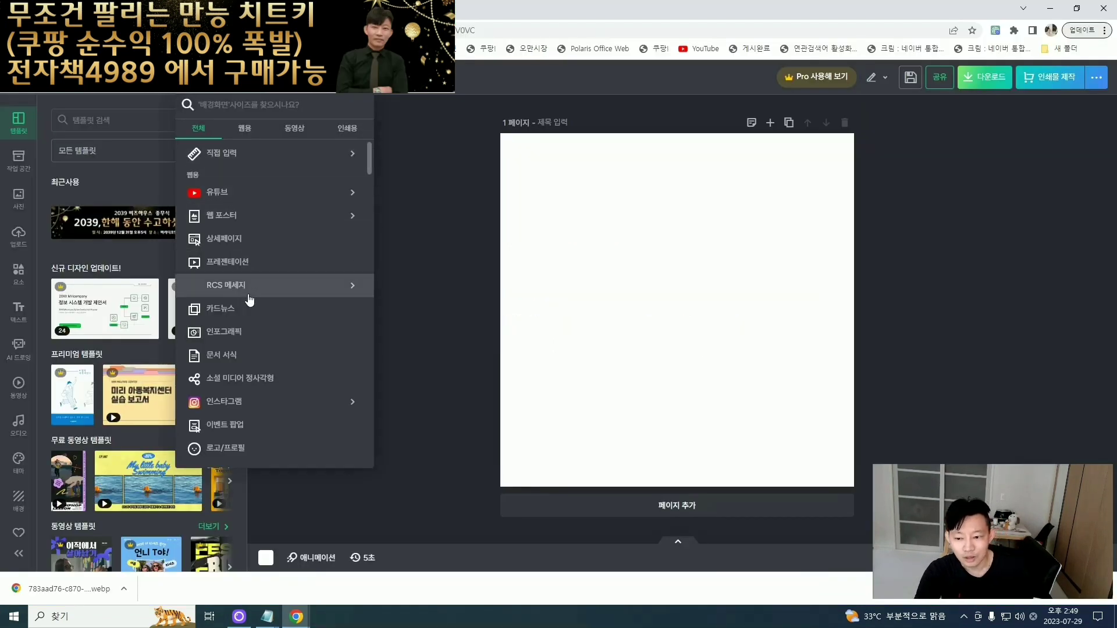
scroll(249, 299, down, 4)
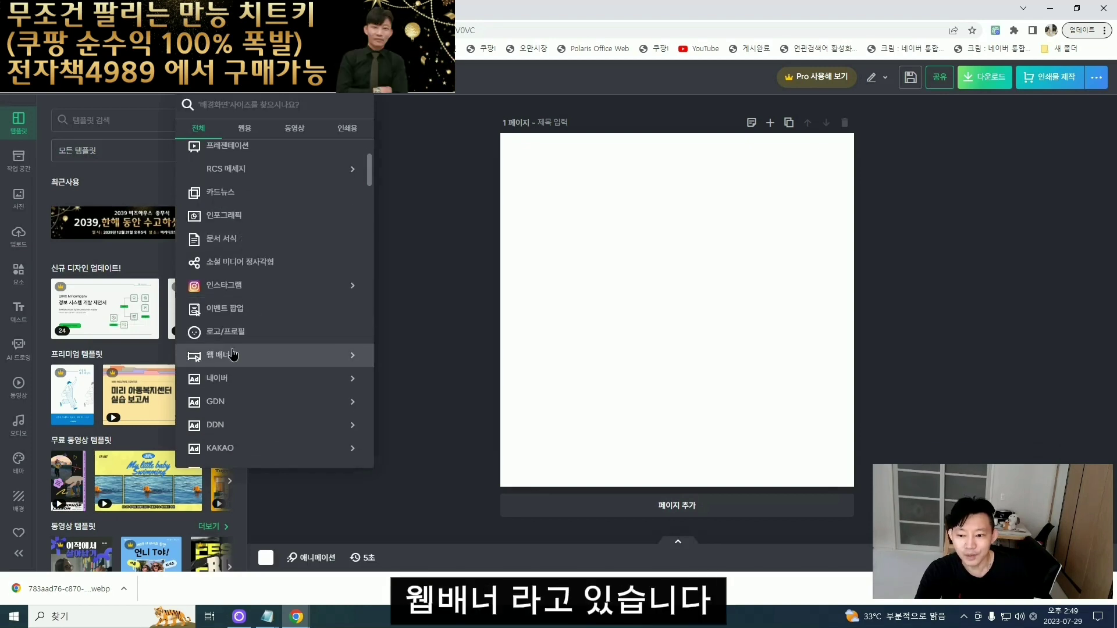
click(233, 355)
click(251, 381)
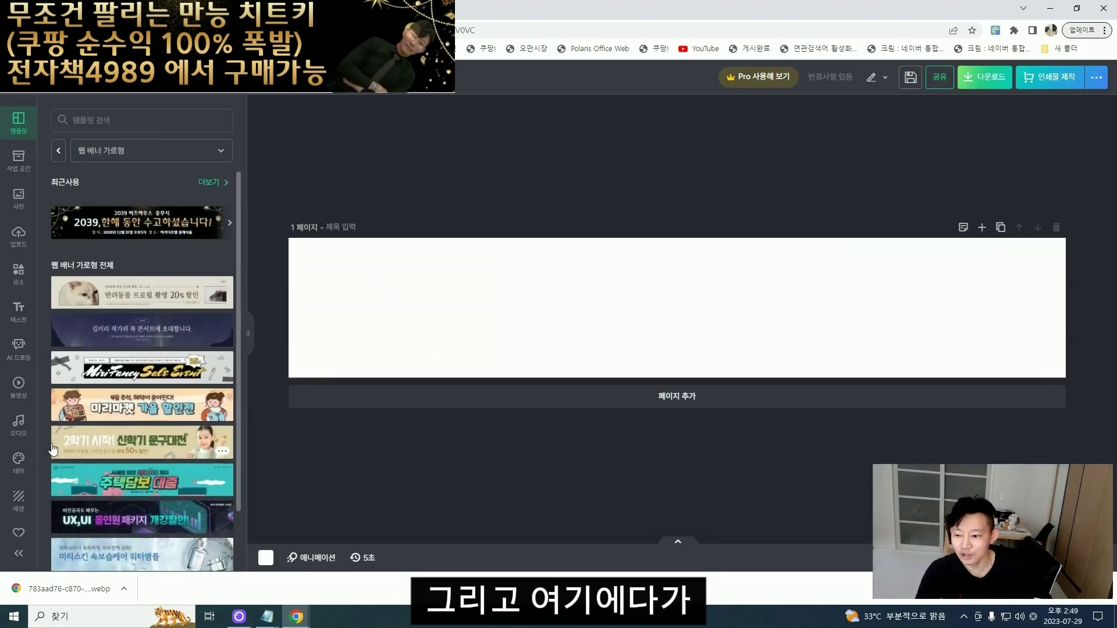
click(19, 499)
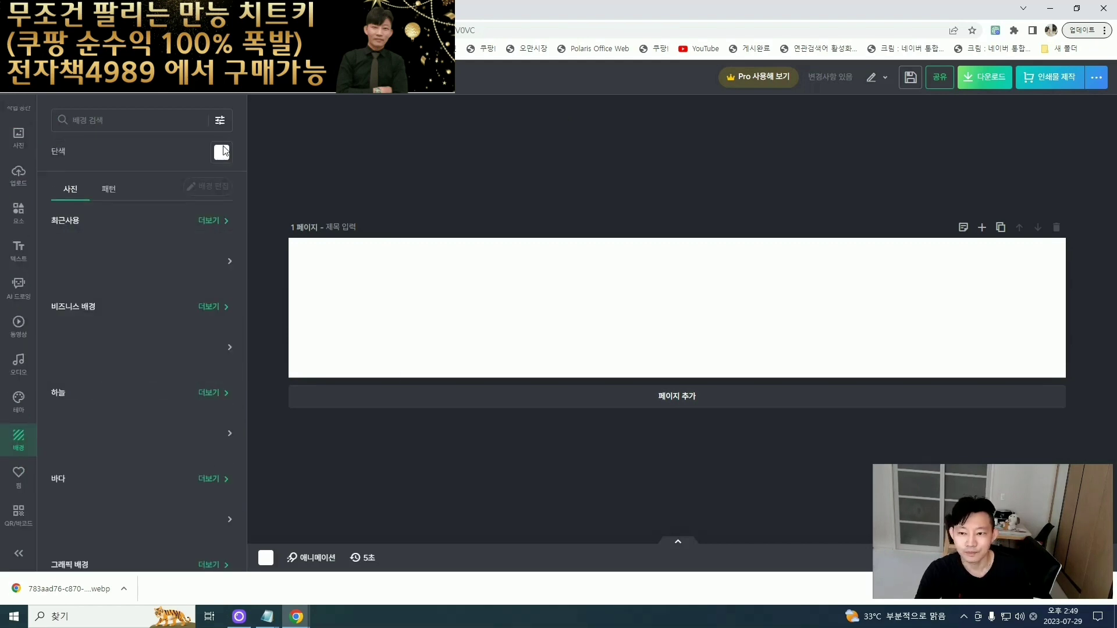
click(222, 152)
click(472, 196)
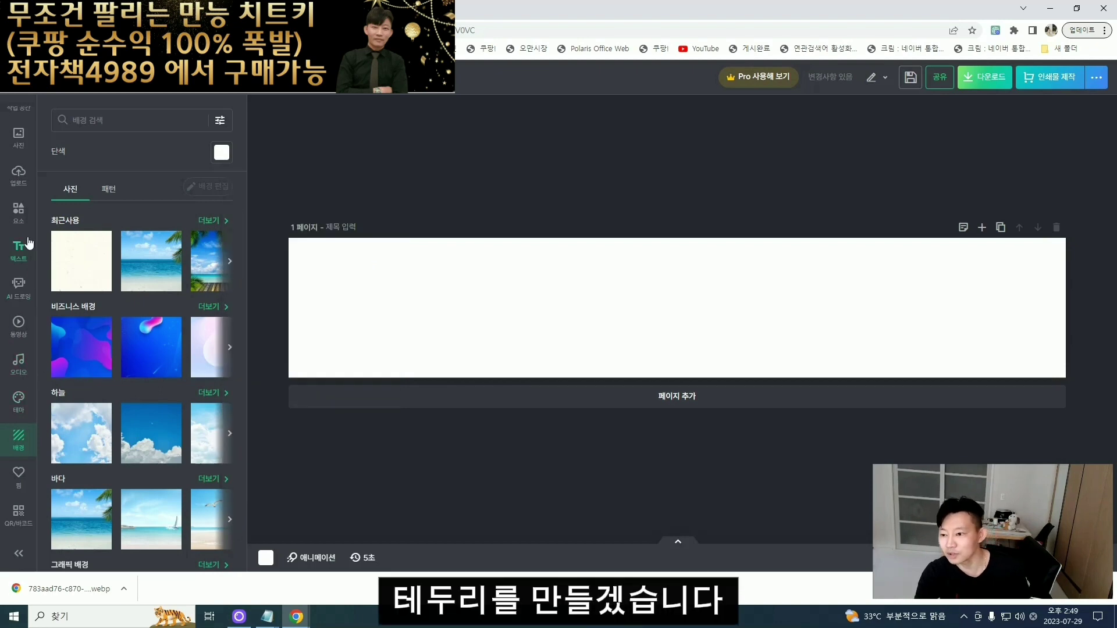
- Add a square outline shape to the banner and stretch it into a border around the whole canvas
click(18, 213)
click(94, 173)
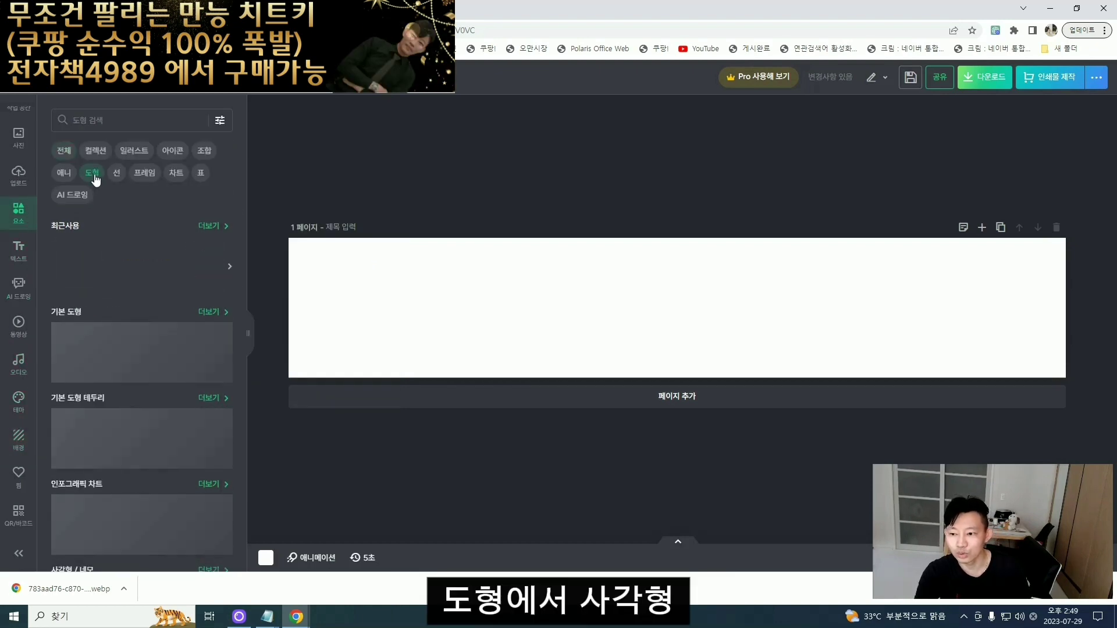
drag(78, 266, 333, 284)
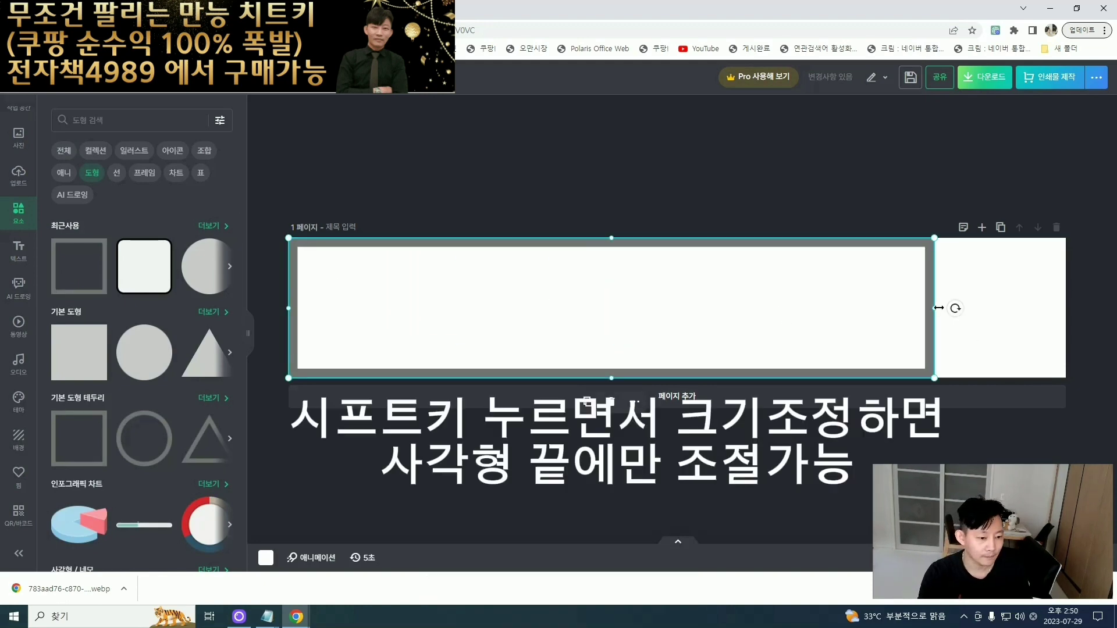
drag(938, 307, 1066, 303)
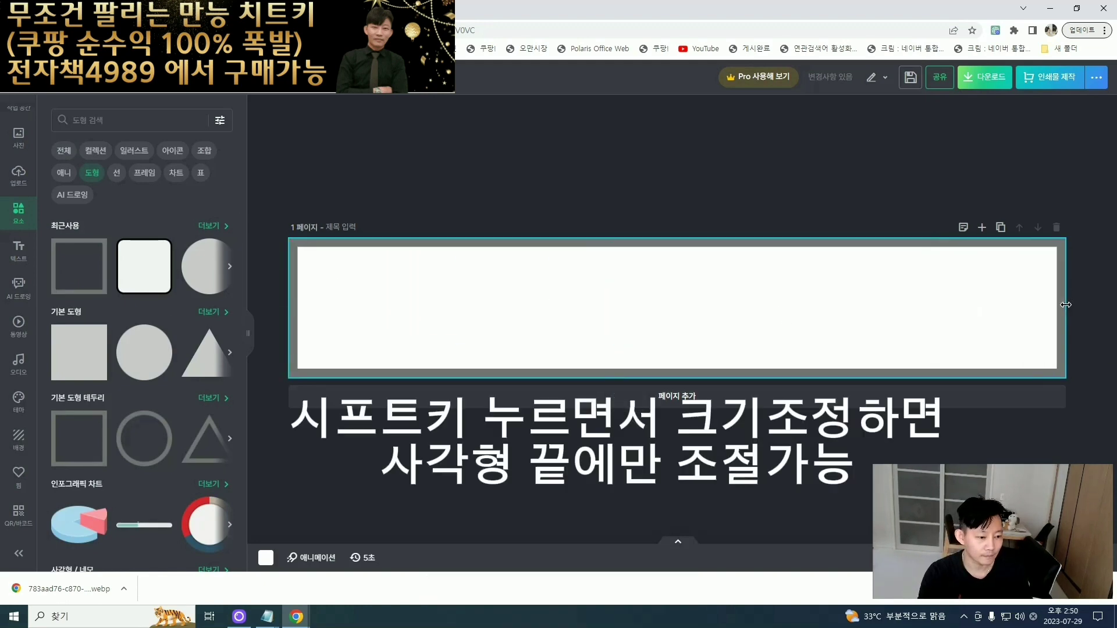
- Change the border shape's outline color to orange-red
click(547, 244)
click(426, 179)
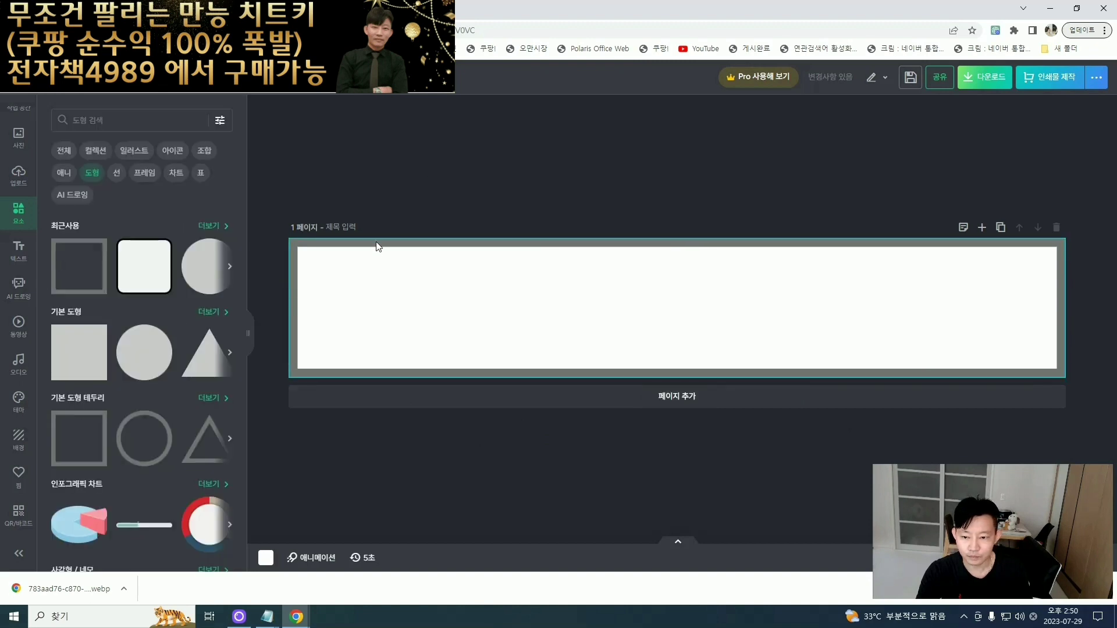
click(378, 246)
click(220, 362)
click(243, 243)
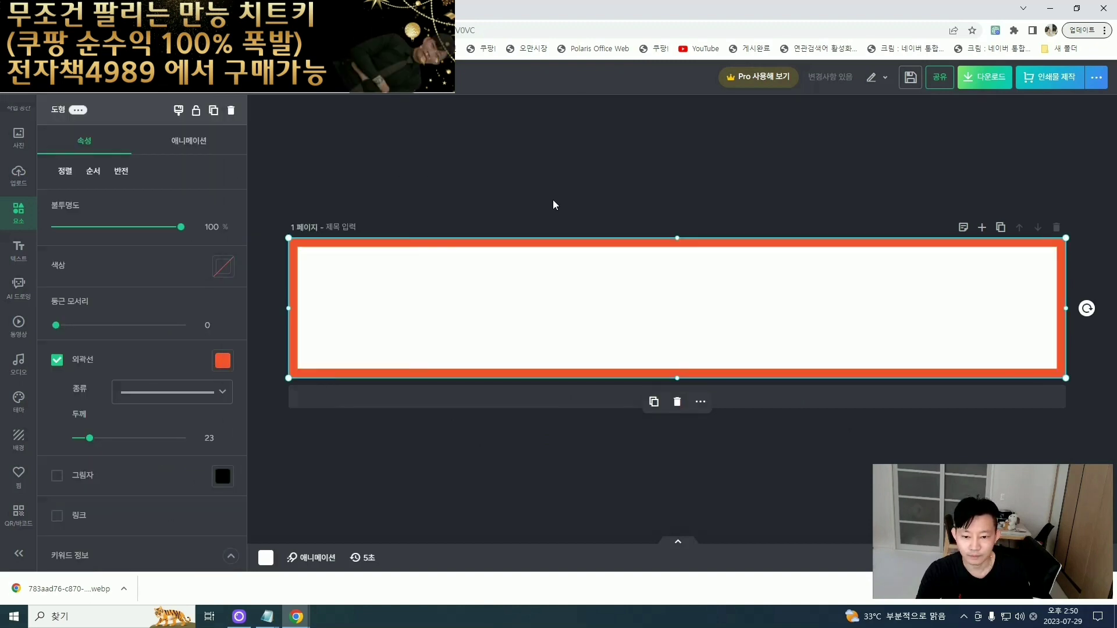
click(393, 173)
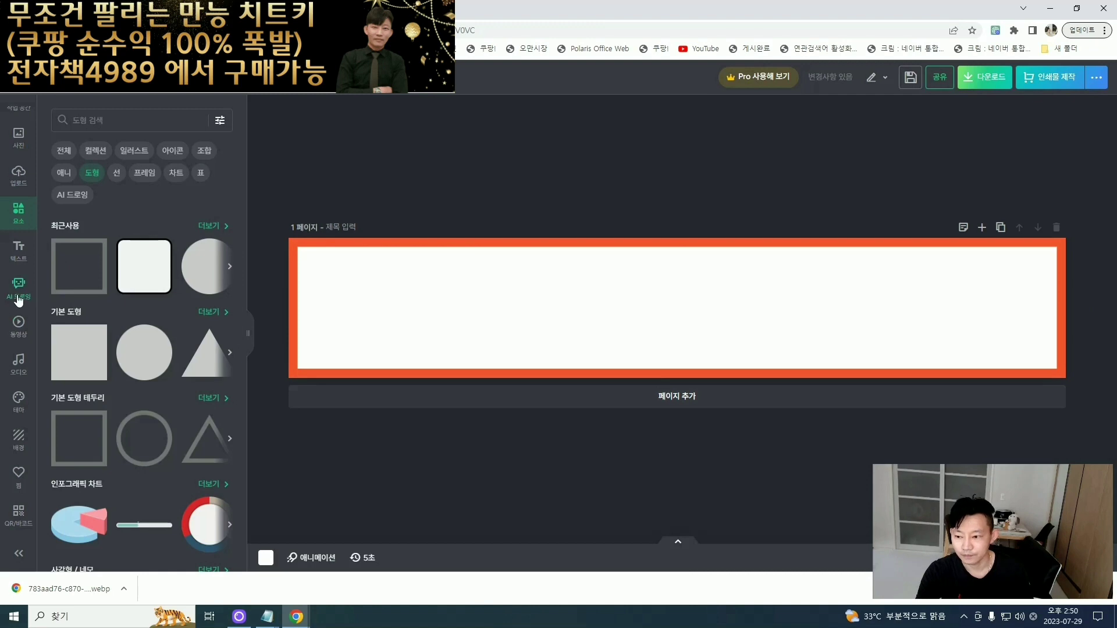
- Add a title text to the banner reading "꿀정보 바로가기"
click(20, 251)
click(122, 212)
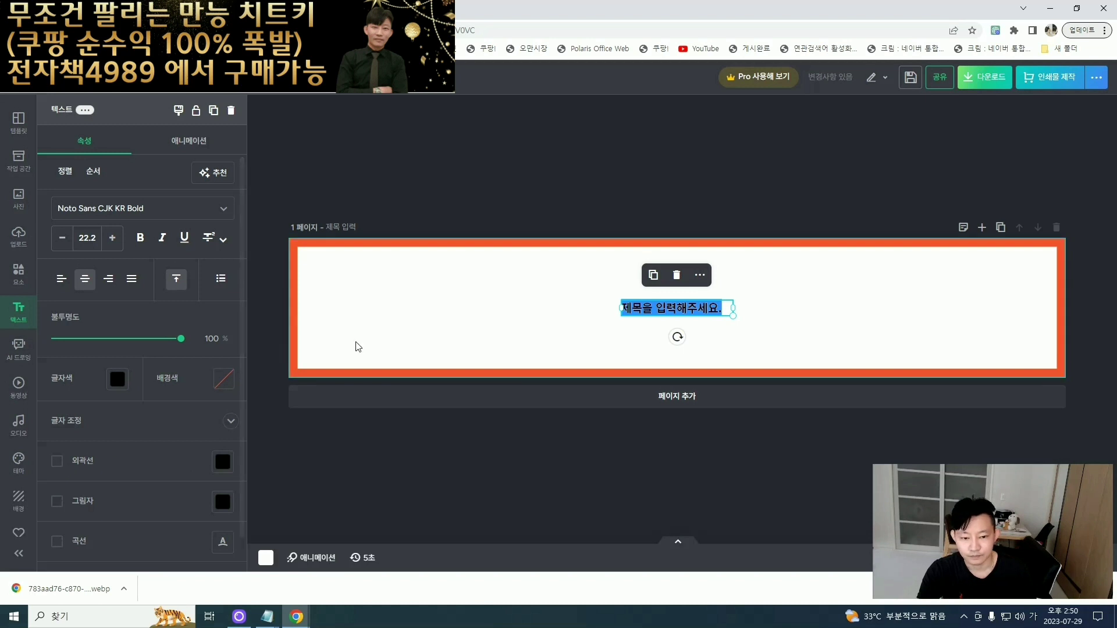
key(BackSpace)
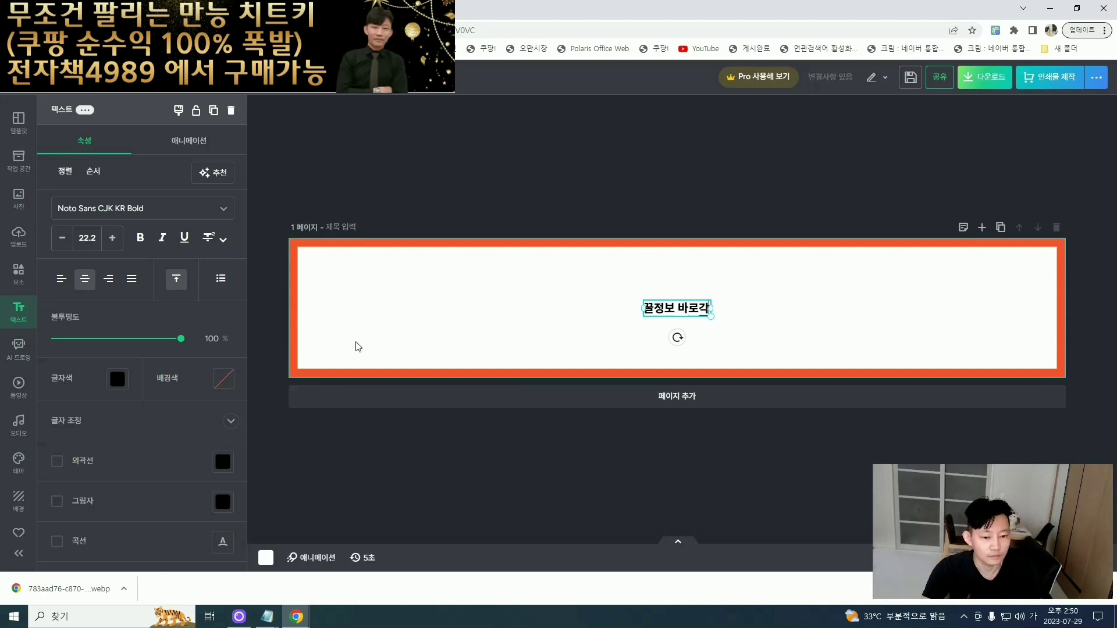
click(778, 324)
- Enlarge the "꿀정보 바로가기" text to fill most of the banner and center it inside the border
drag(696, 313, 879, 354)
drag(739, 329, 699, 298)
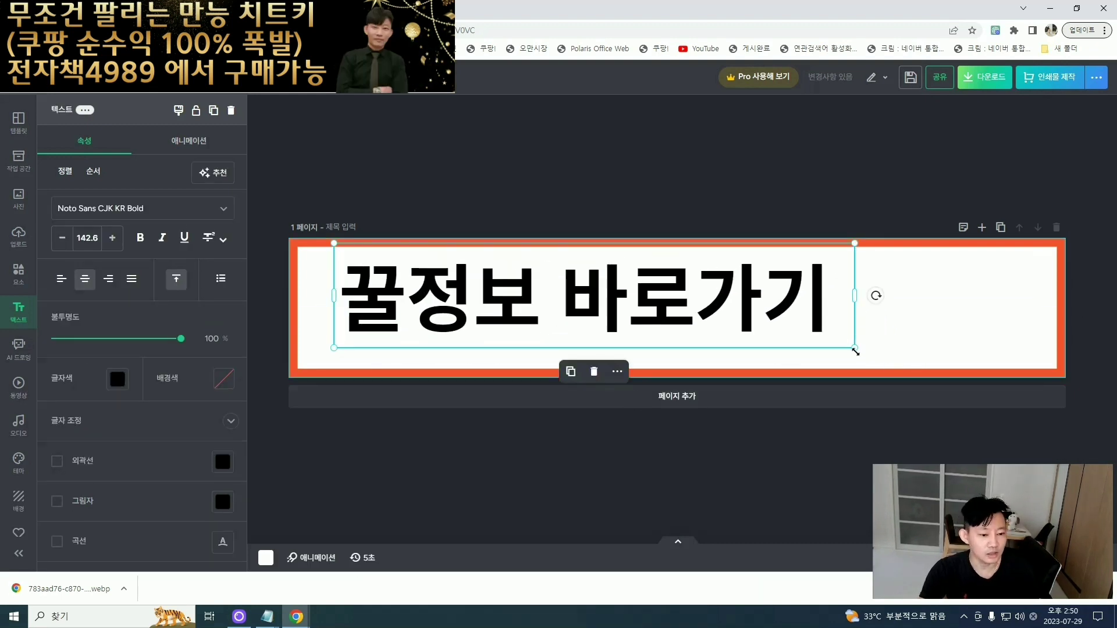
drag(855, 350, 944, 359)
click(594, 181)
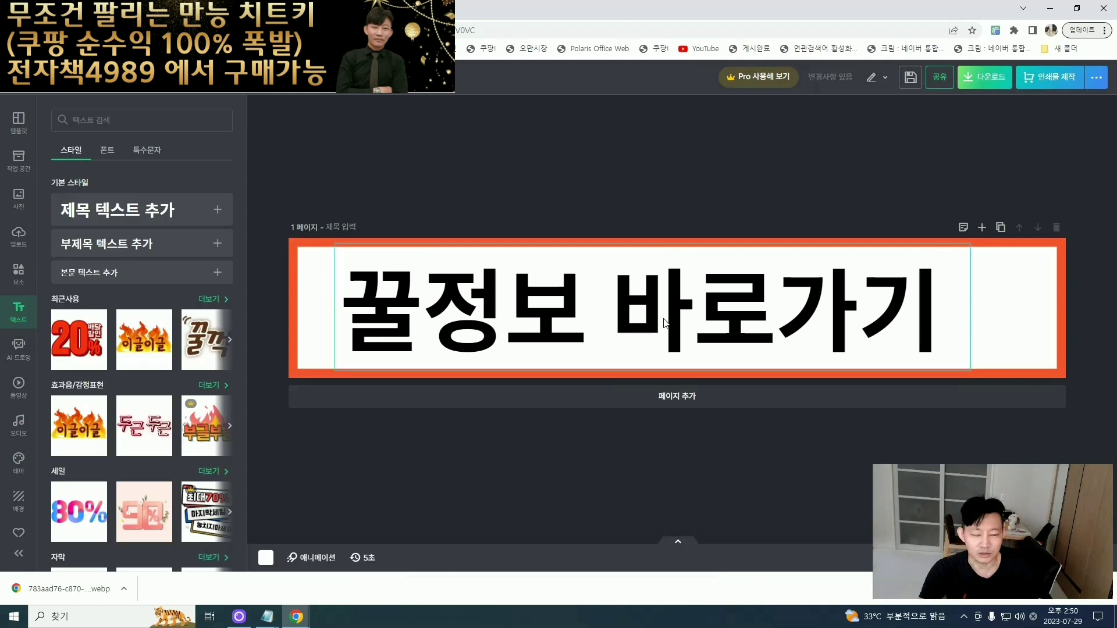
drag(667, 308, 706, 303)
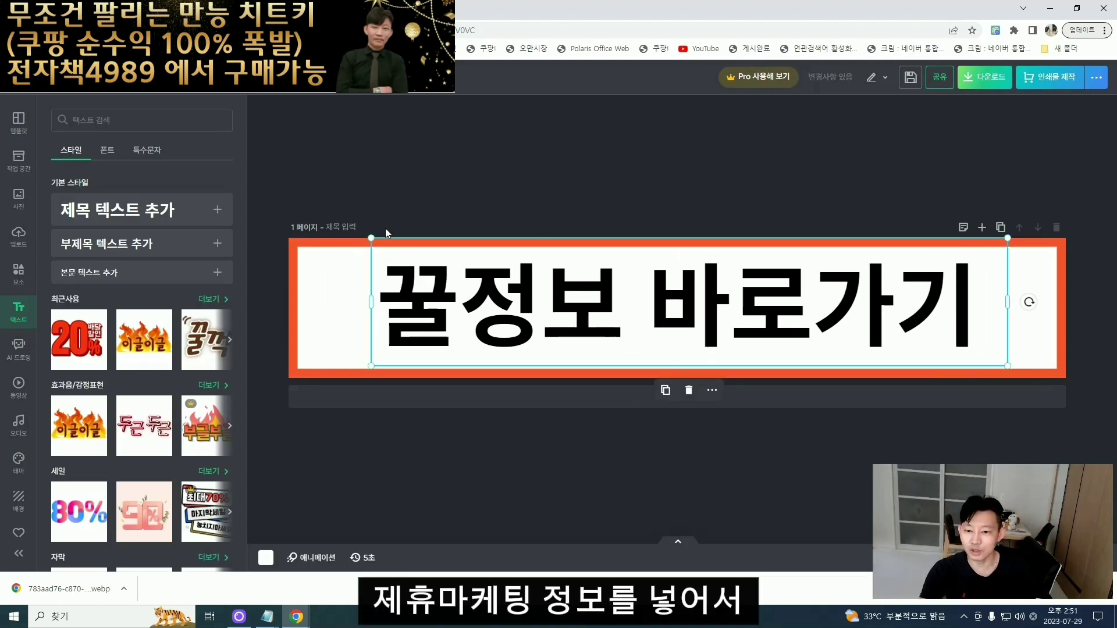
- Enlarge the "꿀정보 바로가기" text slightly and recenter it within the orange-red border
drag(371, 238, 363, 234)
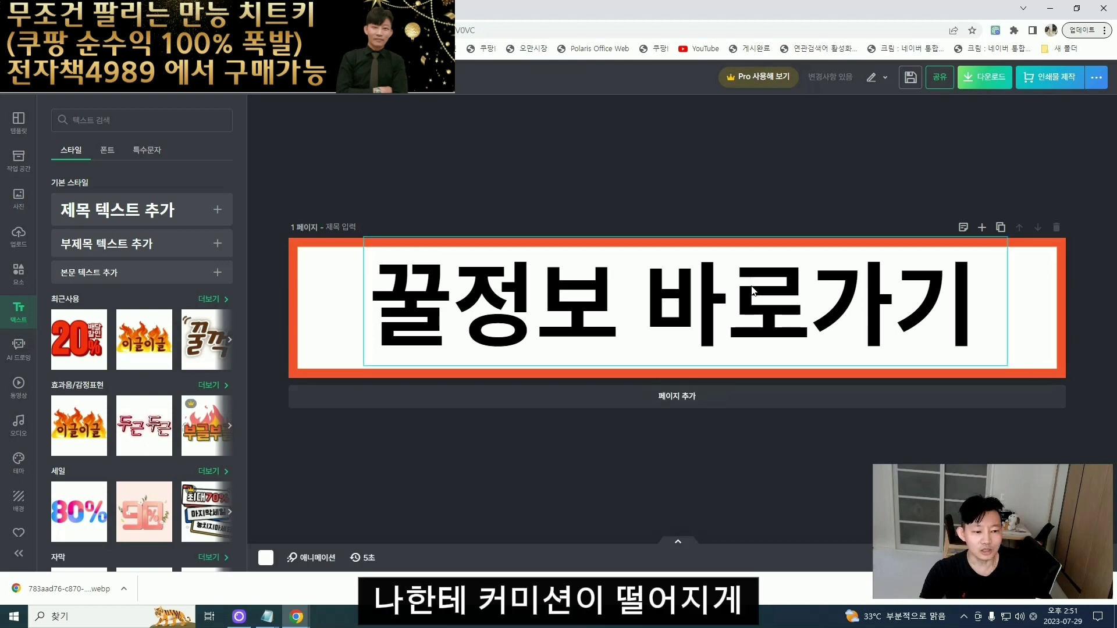
drag(698, 262, 688, 259)
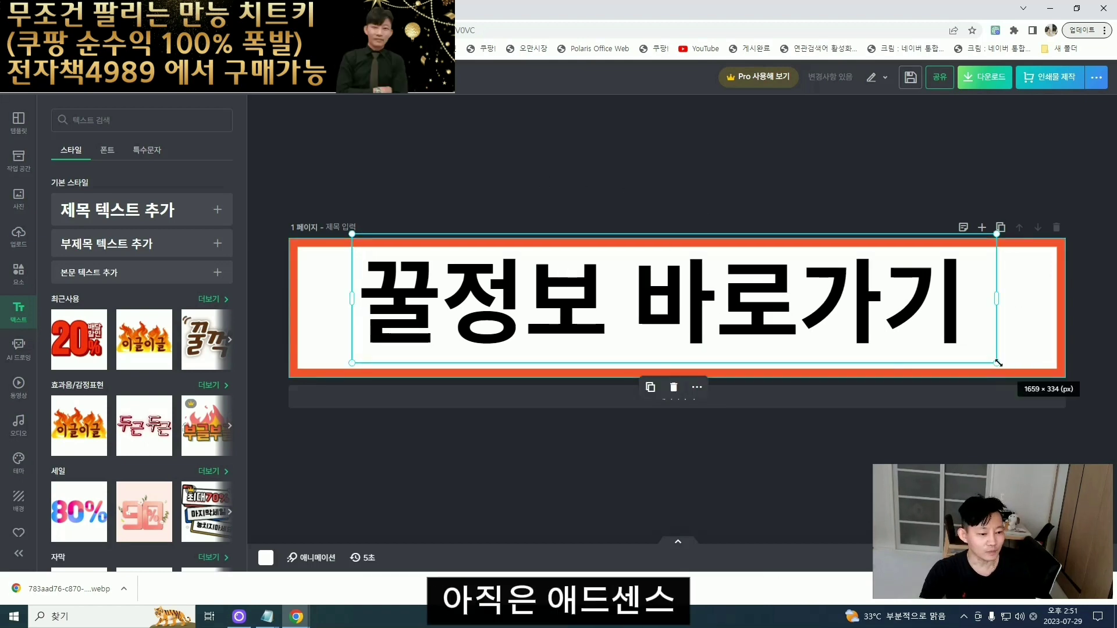
drag(998, 362, 1019, 368)
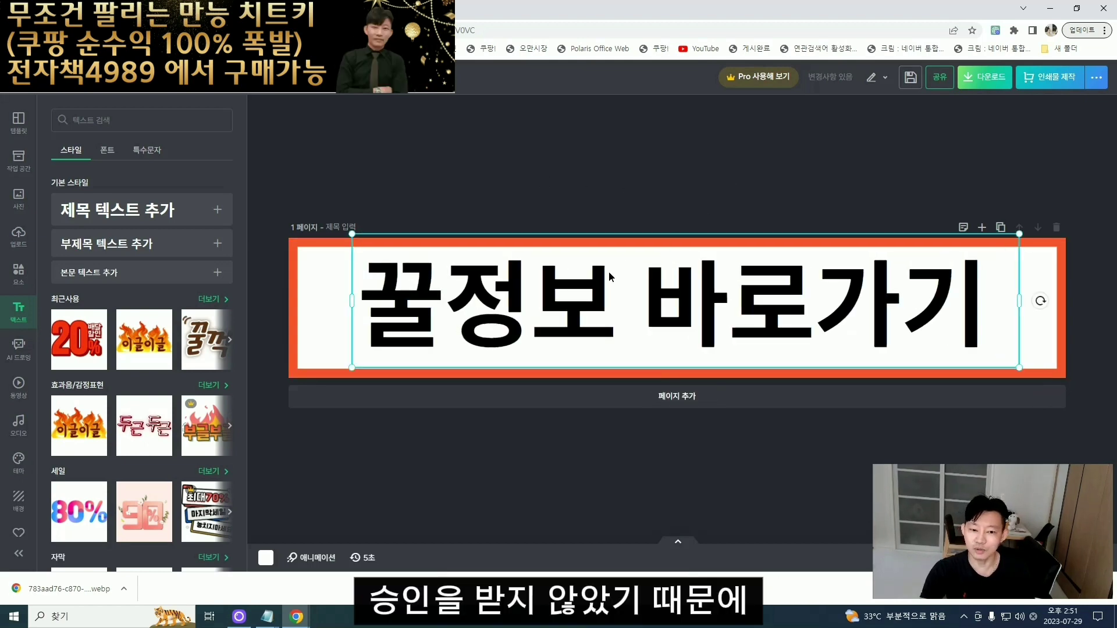
click(564, 189)
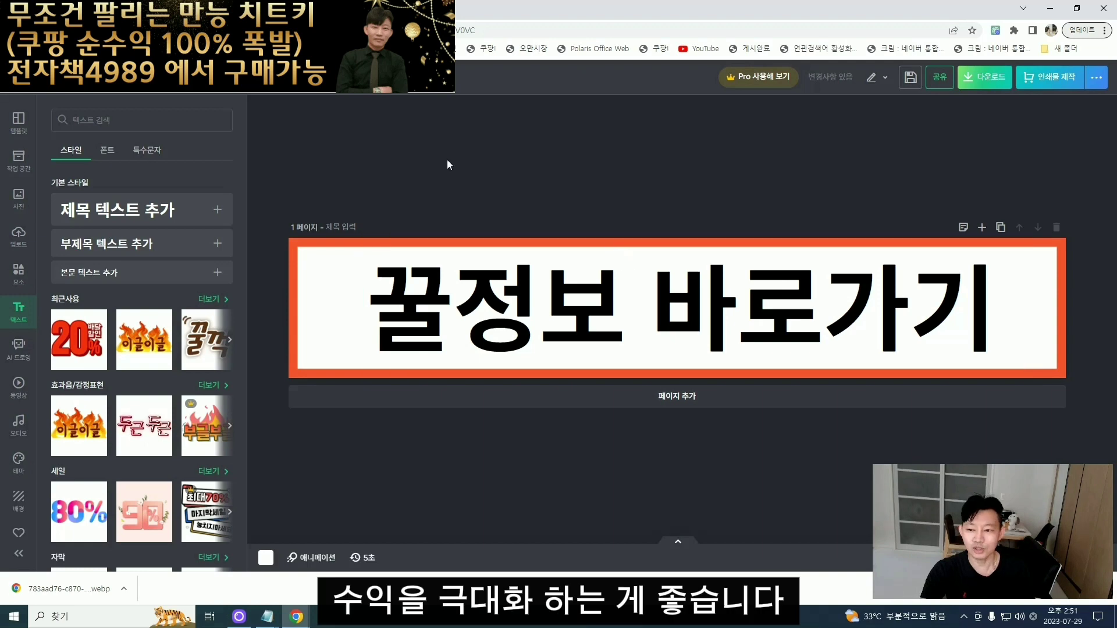
- Add a black outline to the "꿀정보 바로가기" text and change its fill color to yellow
click(455, 284)
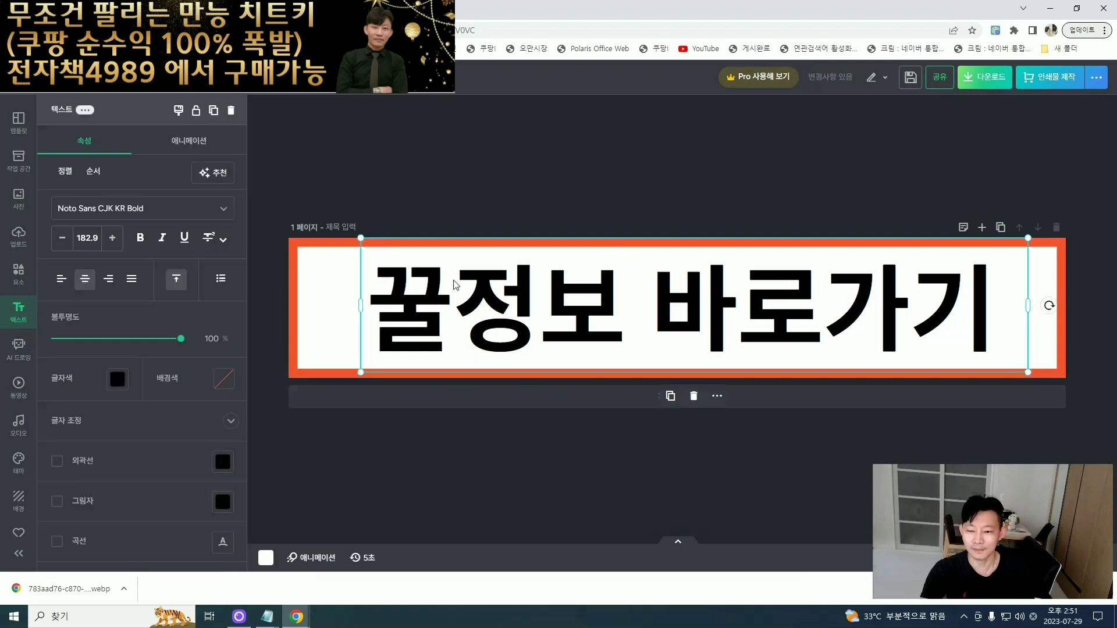
click(57, 461)
click(117, 379)
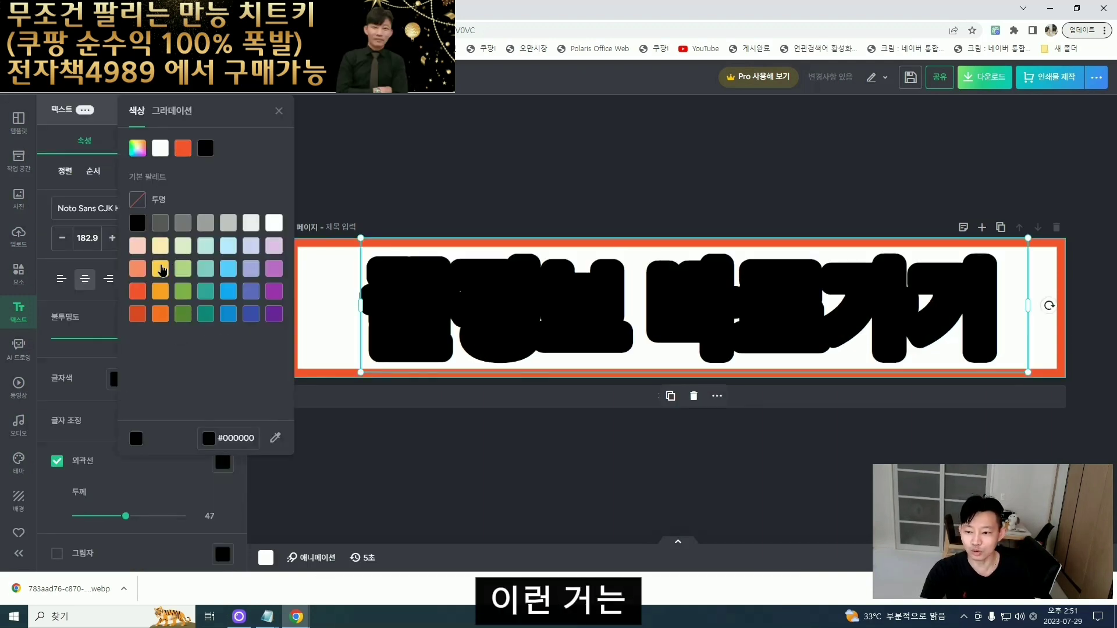
click(160, 269)
key(Escape)
click(770, 267)
key(Escape)
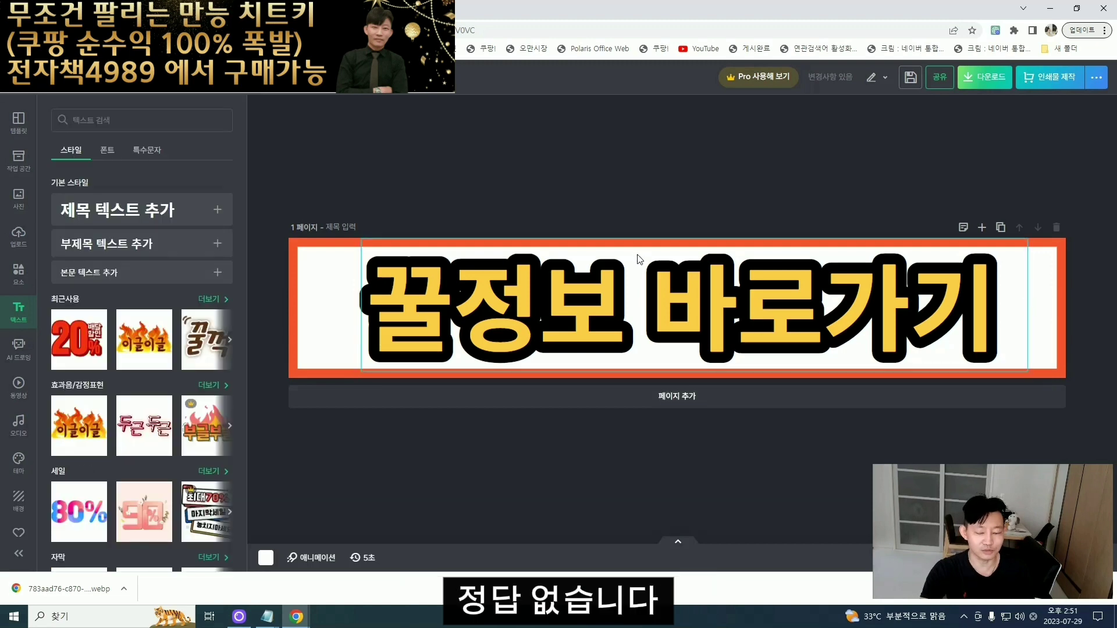
- Try the 네온 and 올라오기 animations on the banner text and settle on the 팝 animation
click(640, 259)
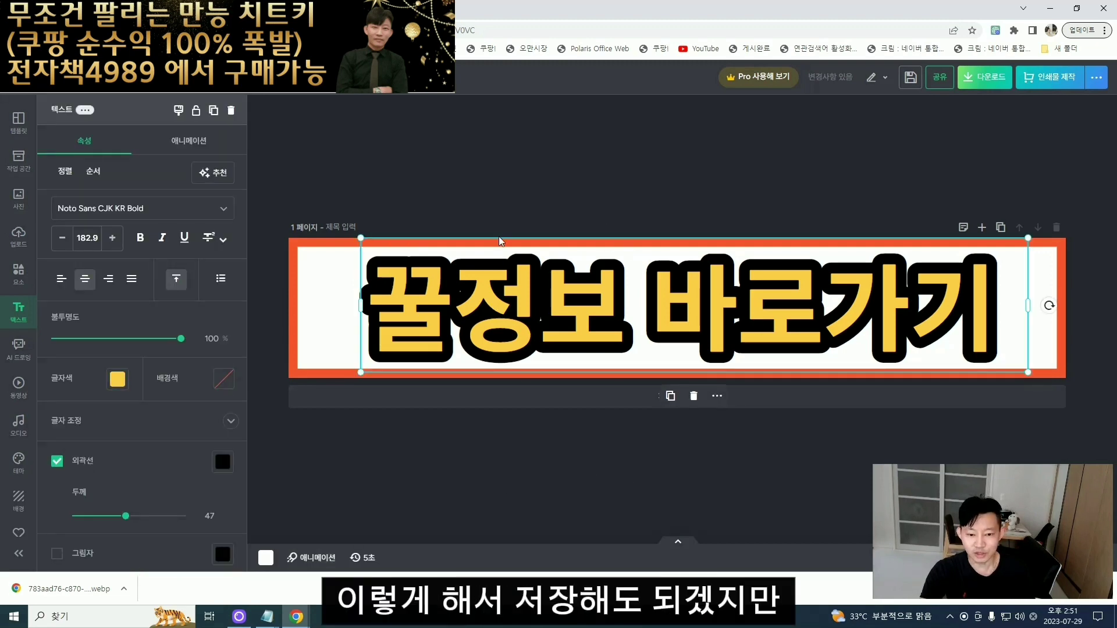
click(568, 194)
click(515, 343)
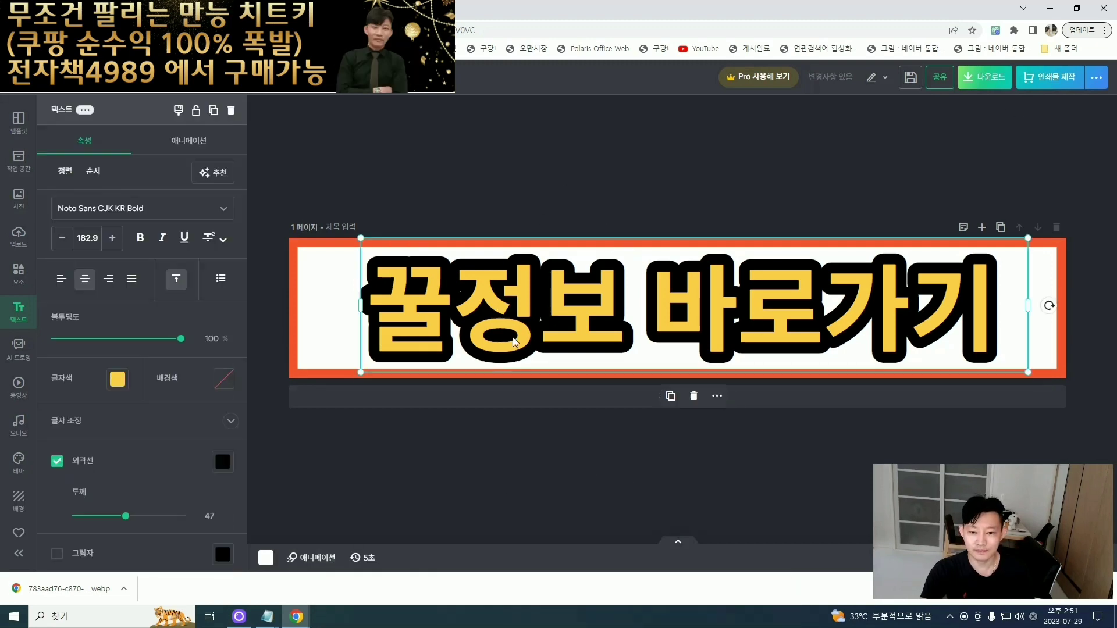
click(311, 557)
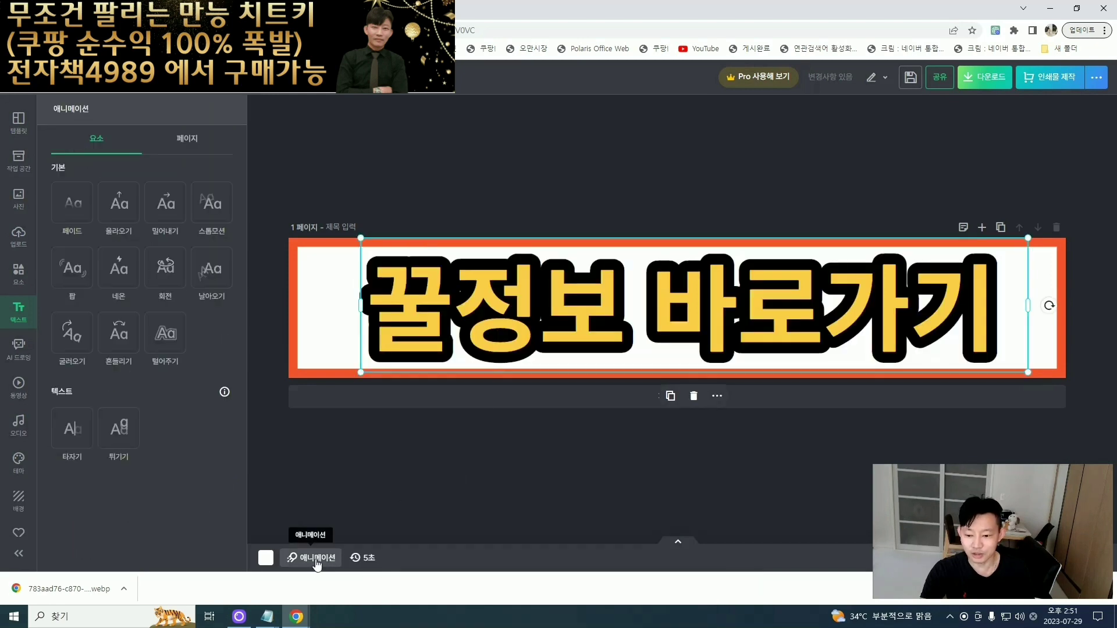
click(140, 278)
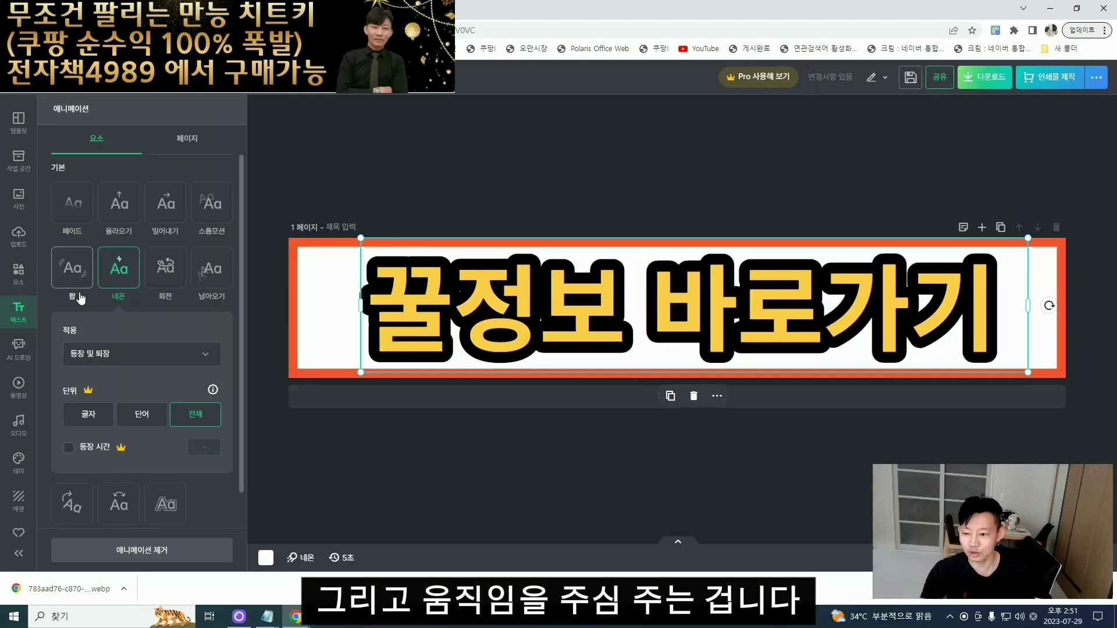
click(72, 267)
click(124, 215)
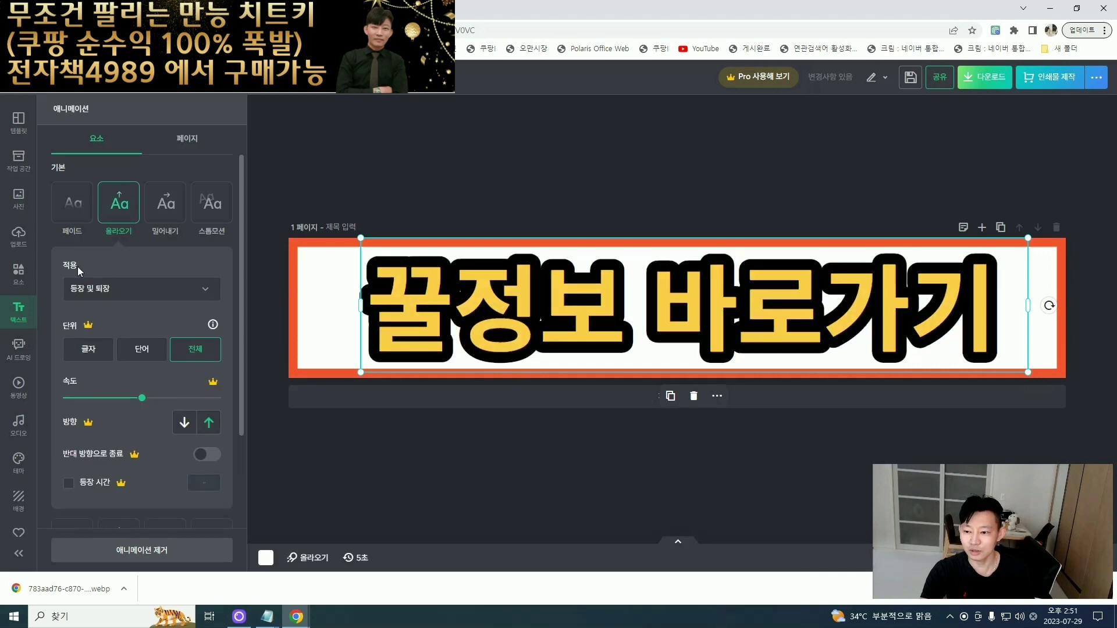
scroll(80, 355, down, 4)
click(83, 406)
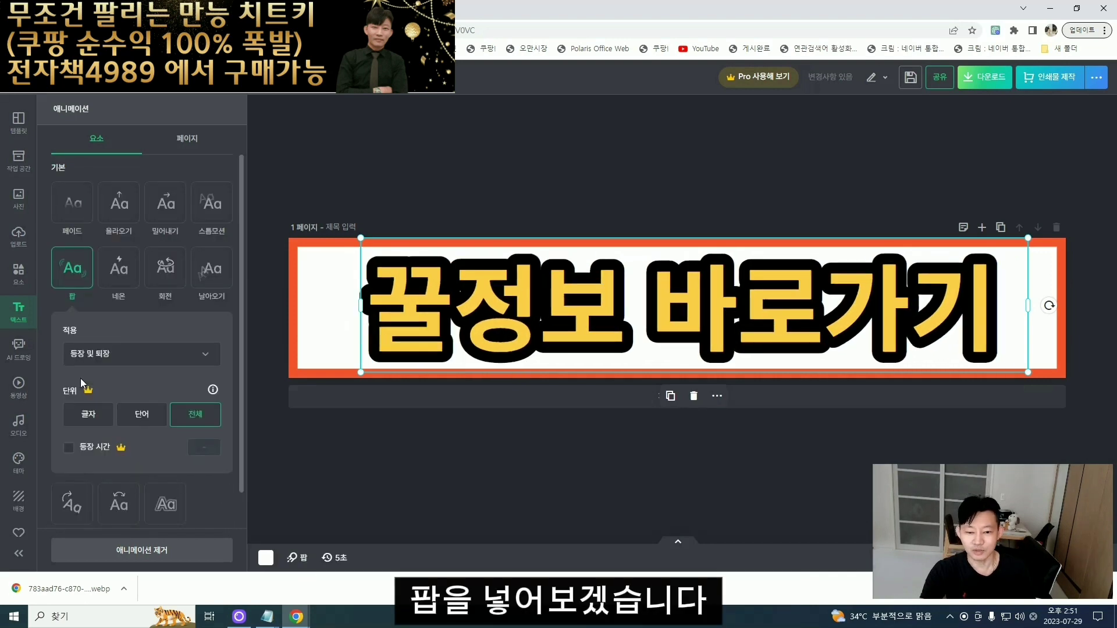
click(92, 413)
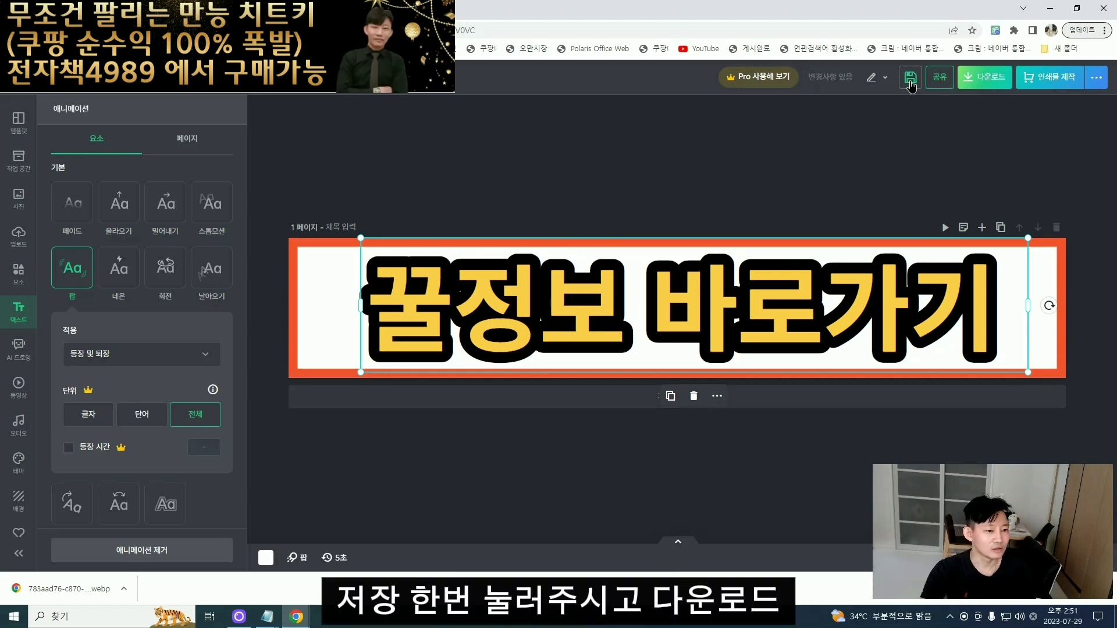
- Download the animated banner in the GIF video format and dismiss the template promotion
click(985, 81)
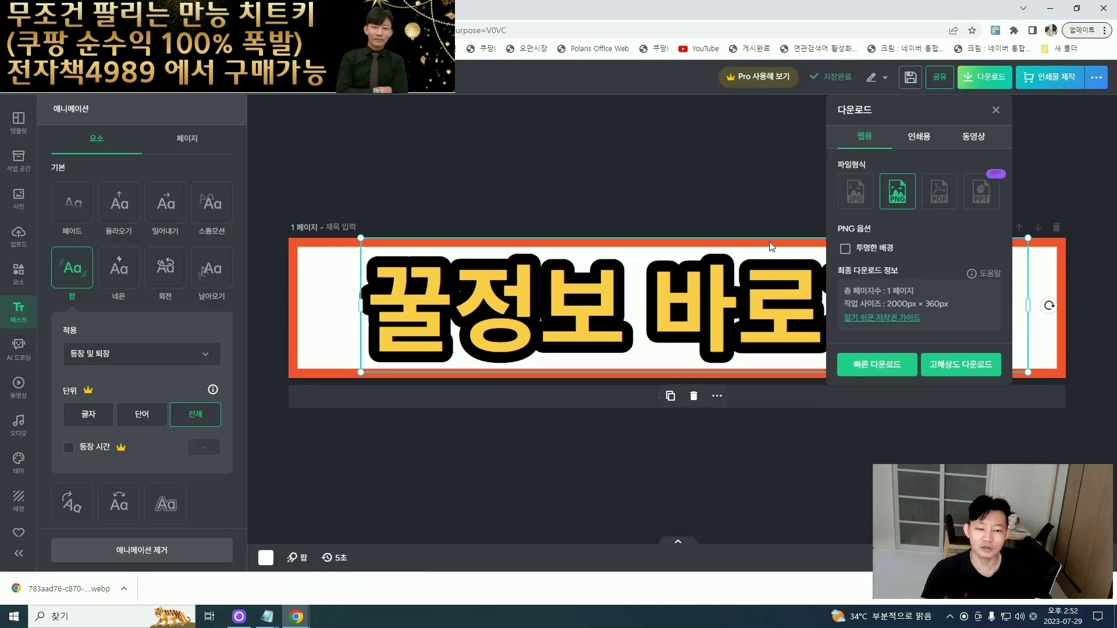
click(970, 143)
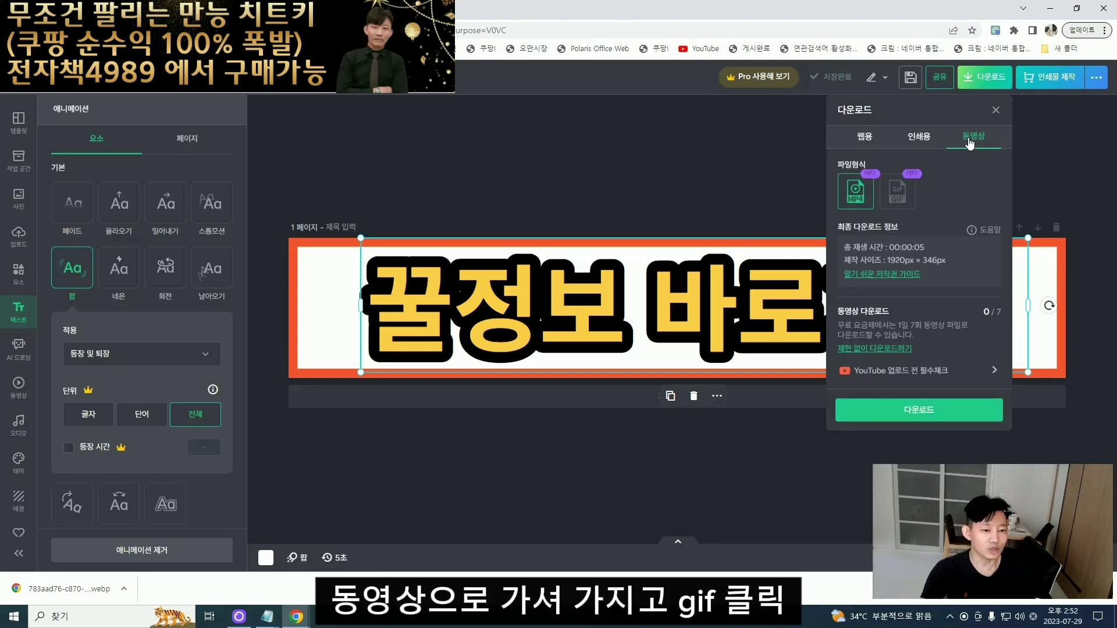
click(906, 200)
click(948, 378)
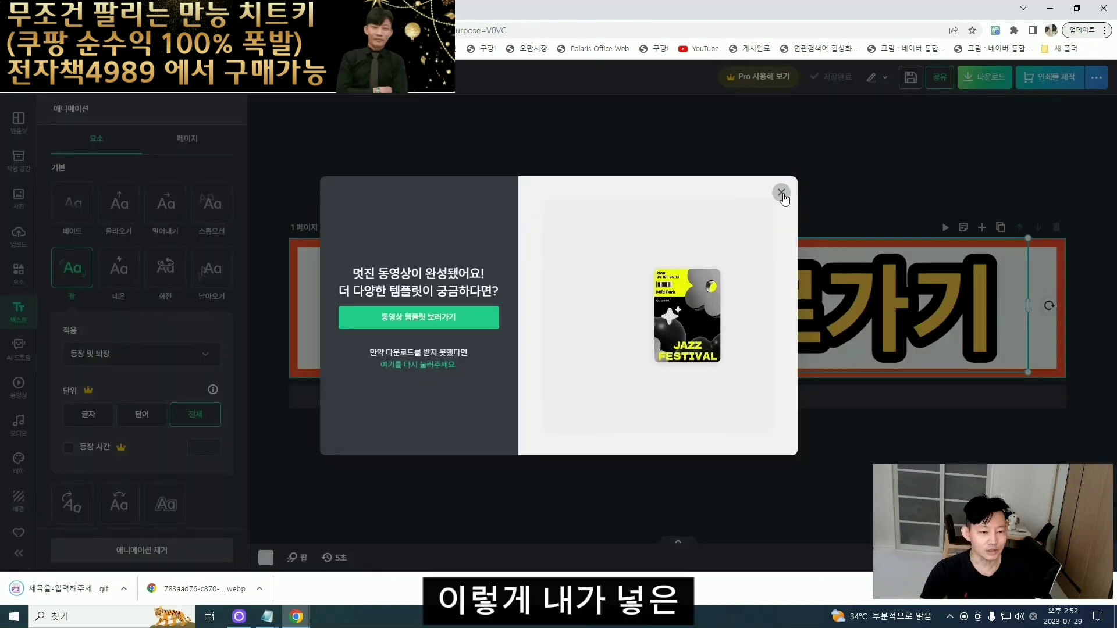
click(781, 192)
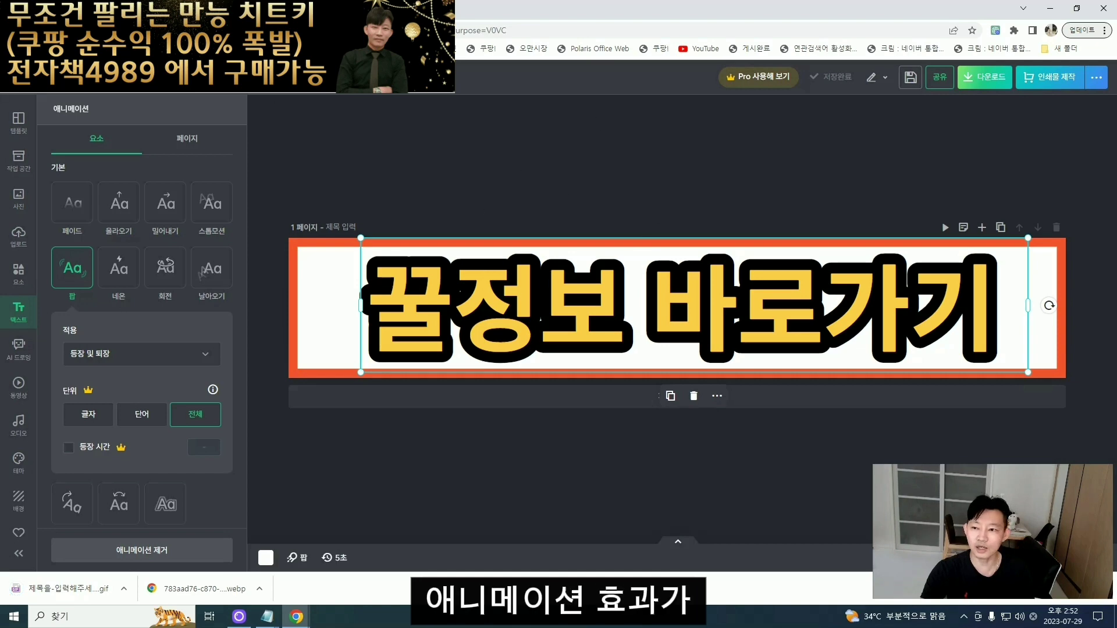
- Switch to the WordPress post editor and open the file chooser for uploading new media below the exercise section
click(209, 8)
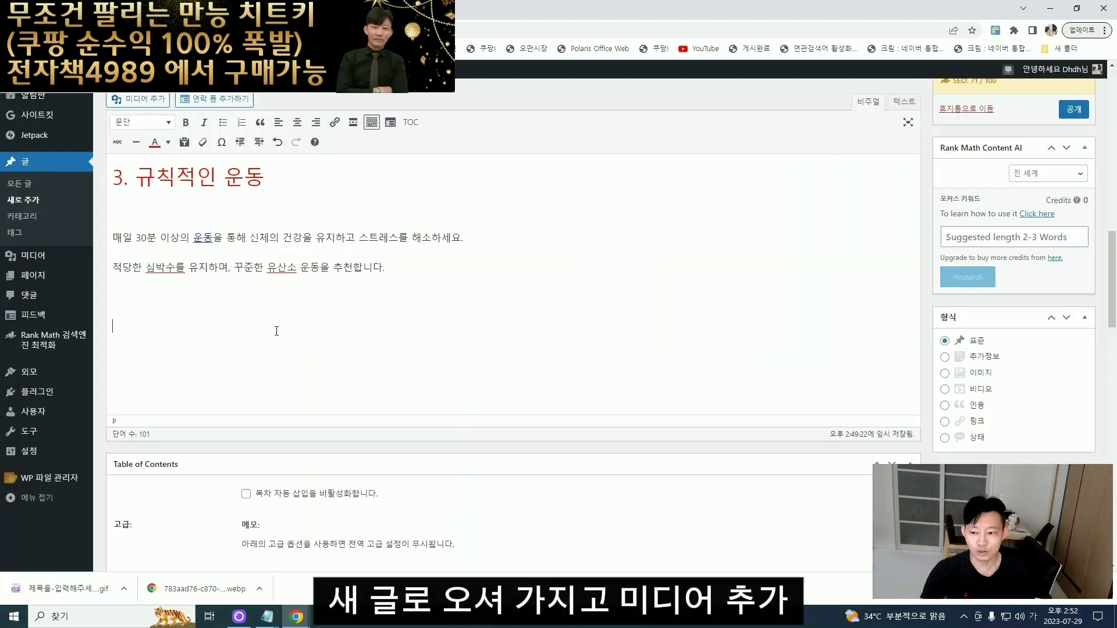
click(140, 99)
click(164, 115)
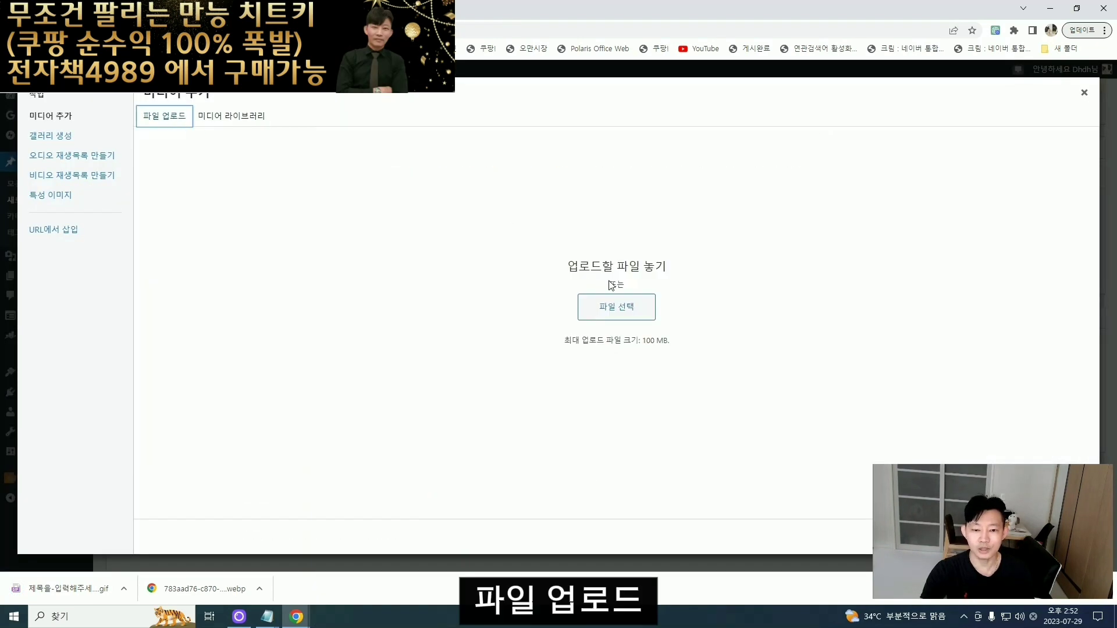
click(643, 308)
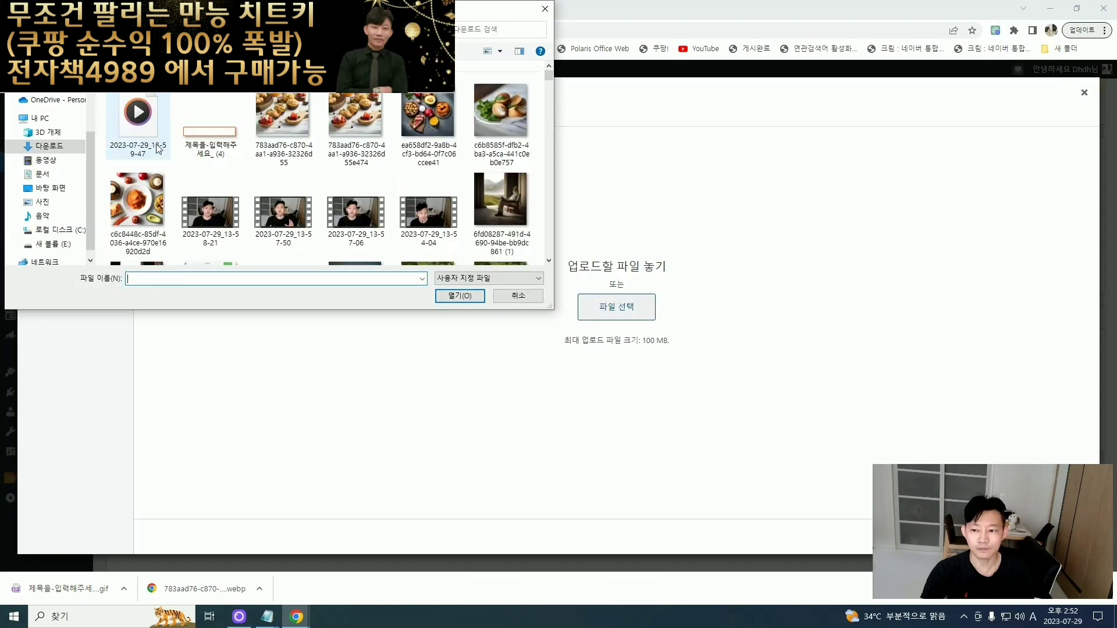
- Upload the GIF 제목을-입력해주세요_ (4) to the media library, set its alt text to "꿀정보 바로가기" and copy that text
double_click(210, 130)
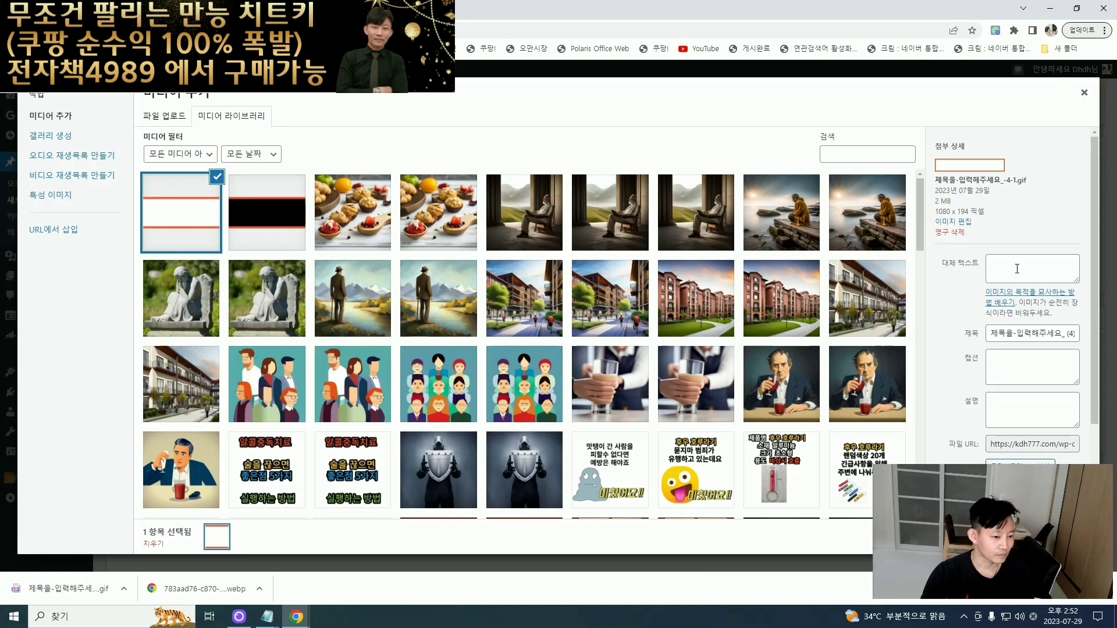
click(1017, 268)
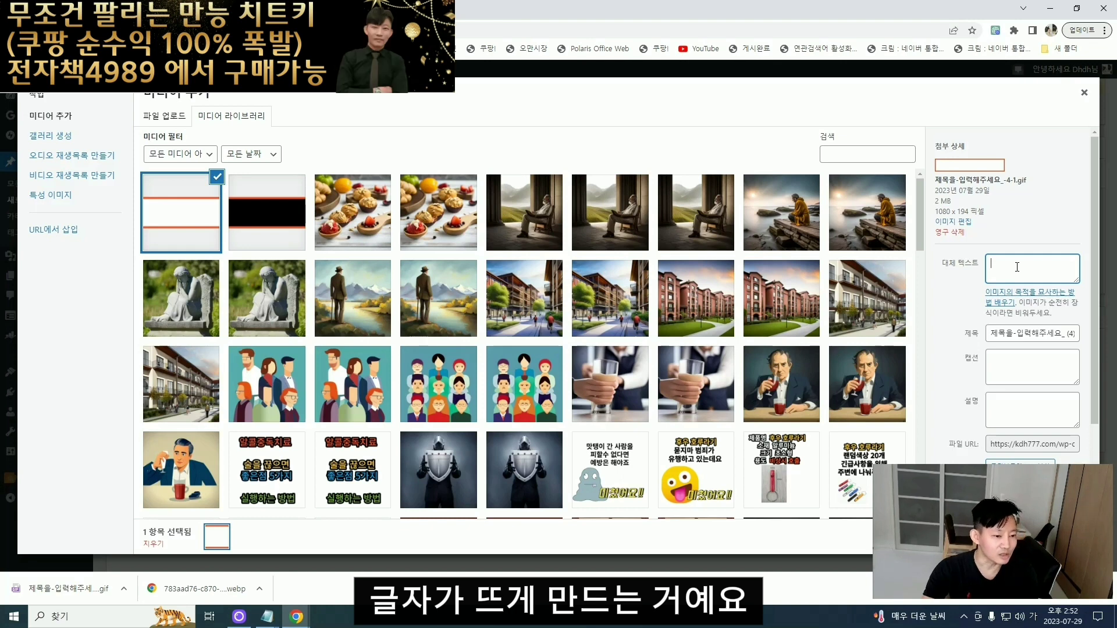
text(꿀정보 바로가기)
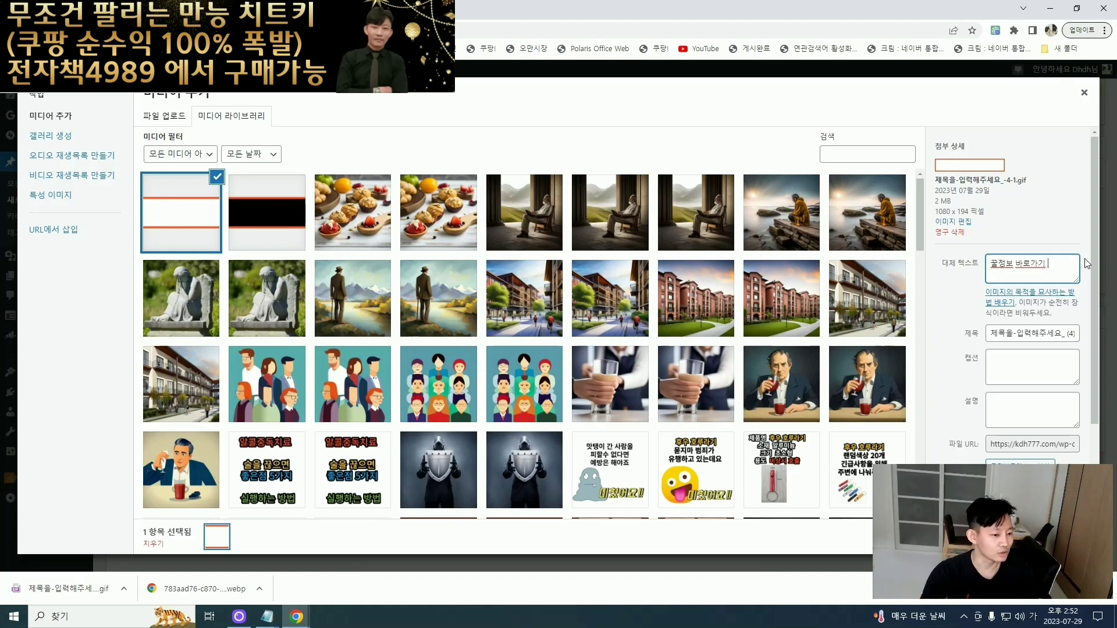
key(ctrl+a)
key(ctrl+c)
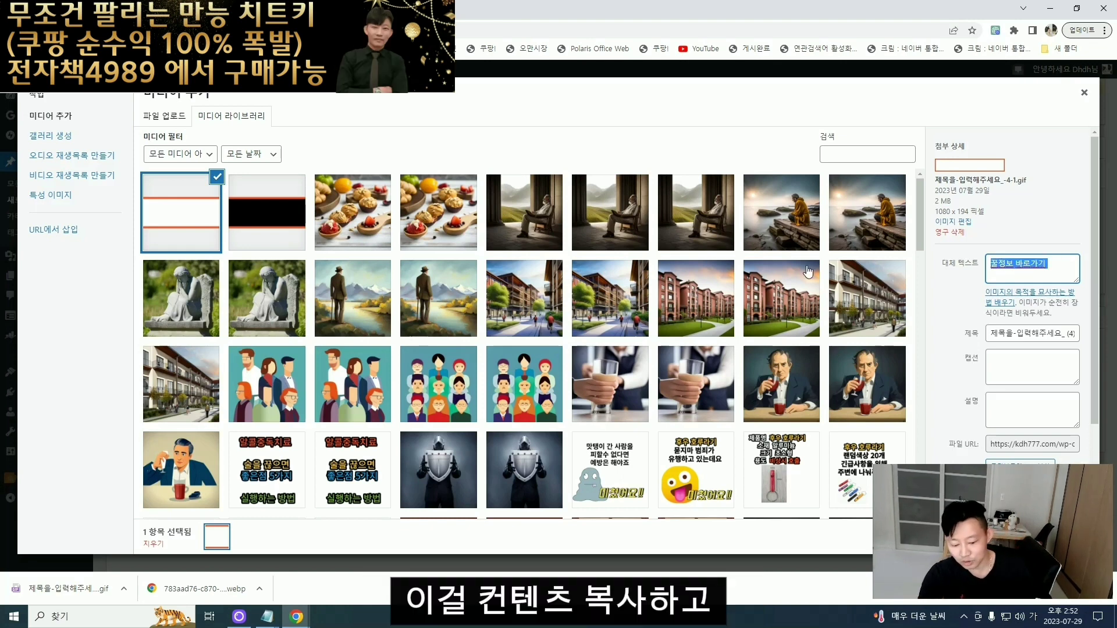
- Fill the GIF's caption and description with the copied text "꿀정보 바로가기" and insert the image into the post
click(1022, 373)
key(ctrl+v)
click(1014, 414)
key(ctrl+v)
click(1065, 537)
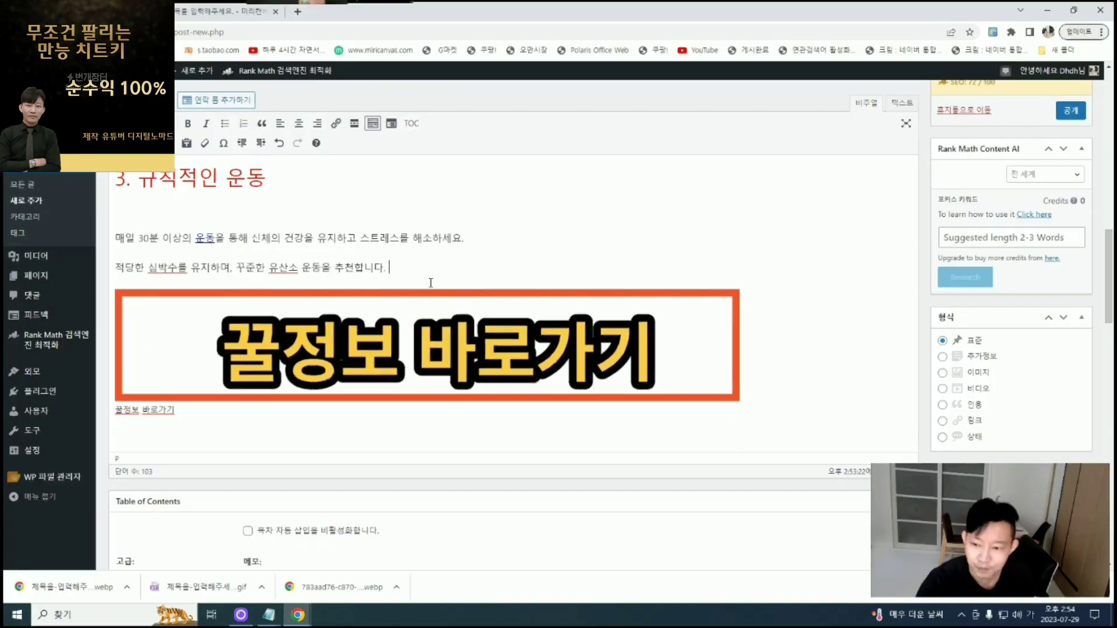
- Add a blank line above the 꿀정보 바로가기 banner and open the link entry for the banner image
key(Return)
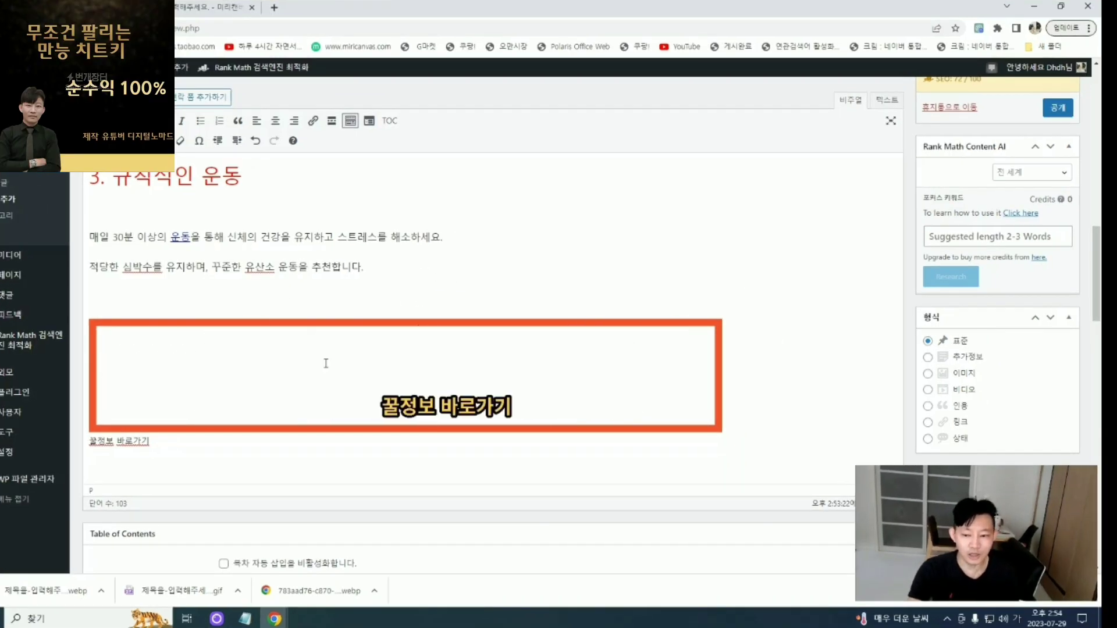
click(438, 383)
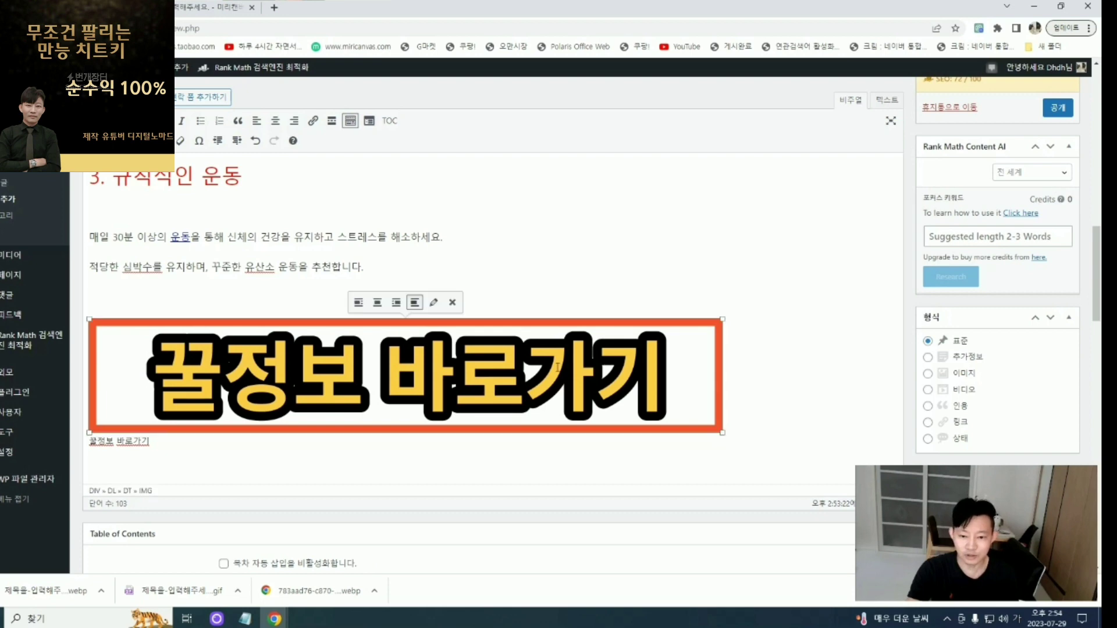
click(314, 123)
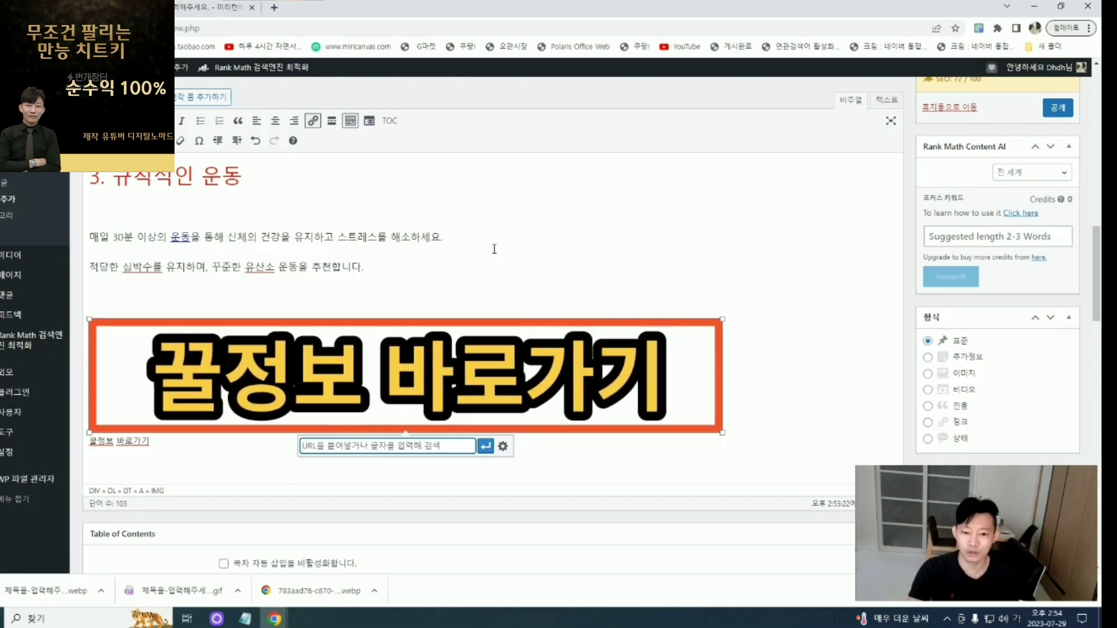
- Shrink the browser window and move it aside to uncover the desktop icons, and open Coupang Partners from its desktop shortcut
click(1060, 7)
drag(501, 26, 489, 48)
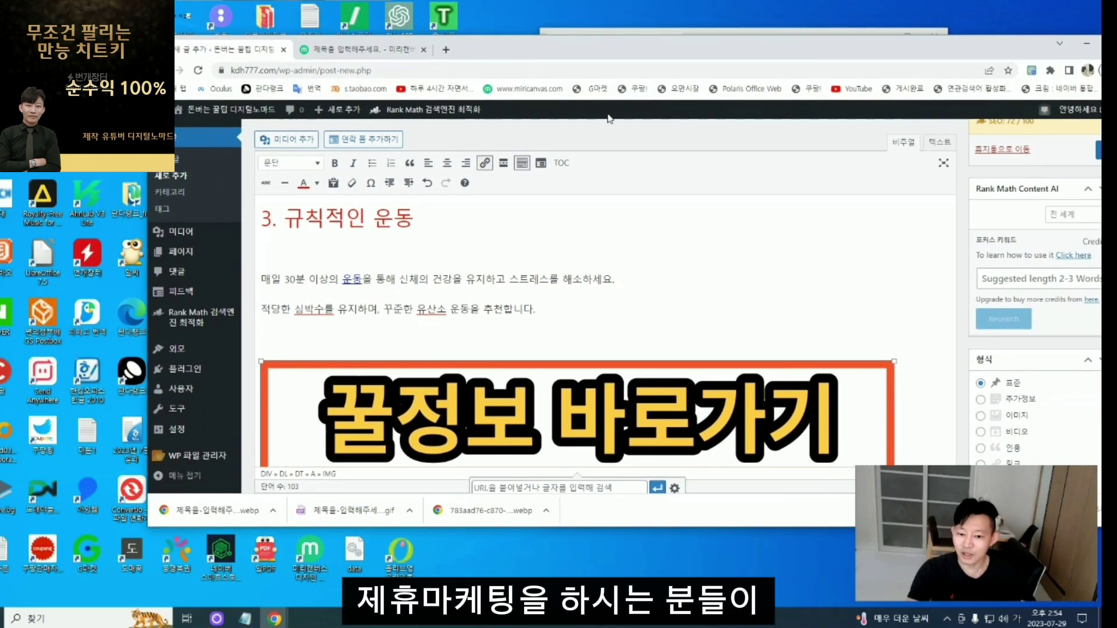
scroll(742, 338, down, 2)
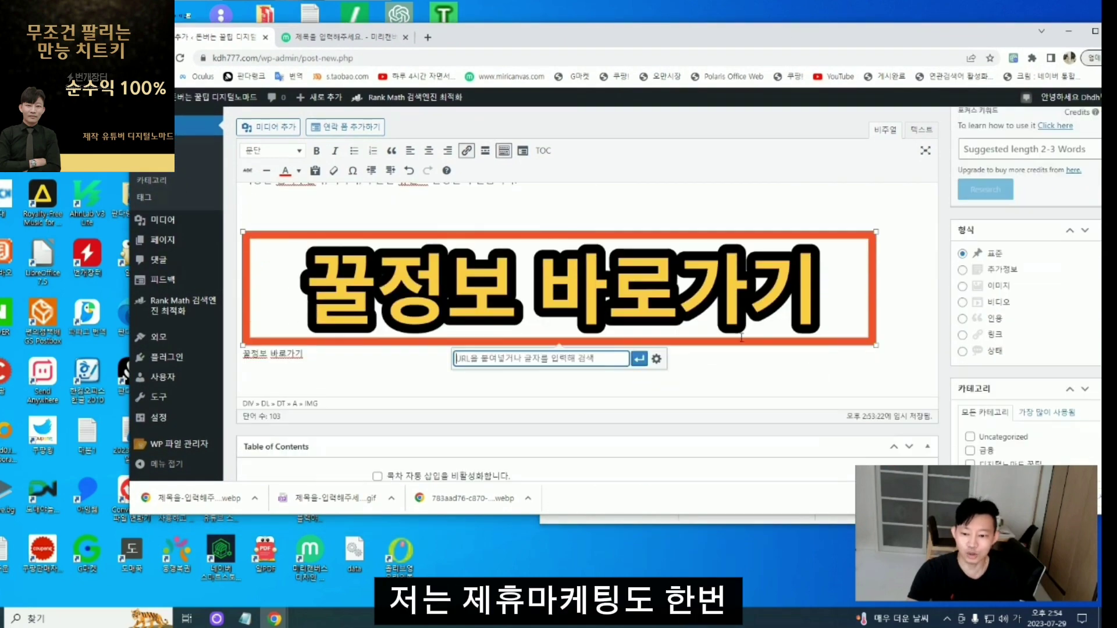
drag(463, 32, 577, 31)
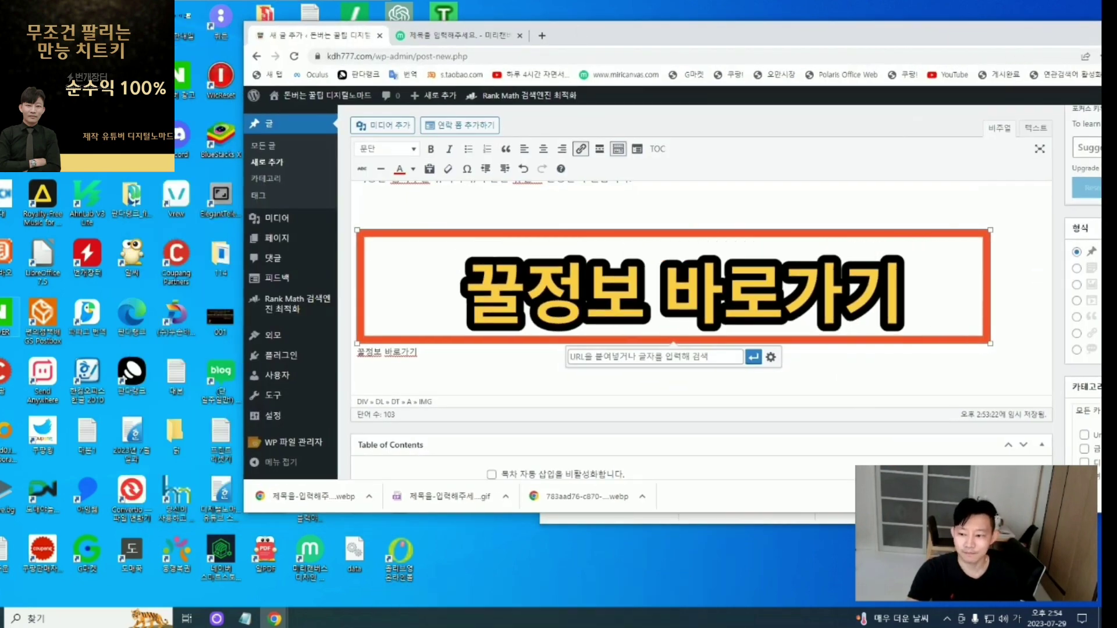
double_click(171, 263)
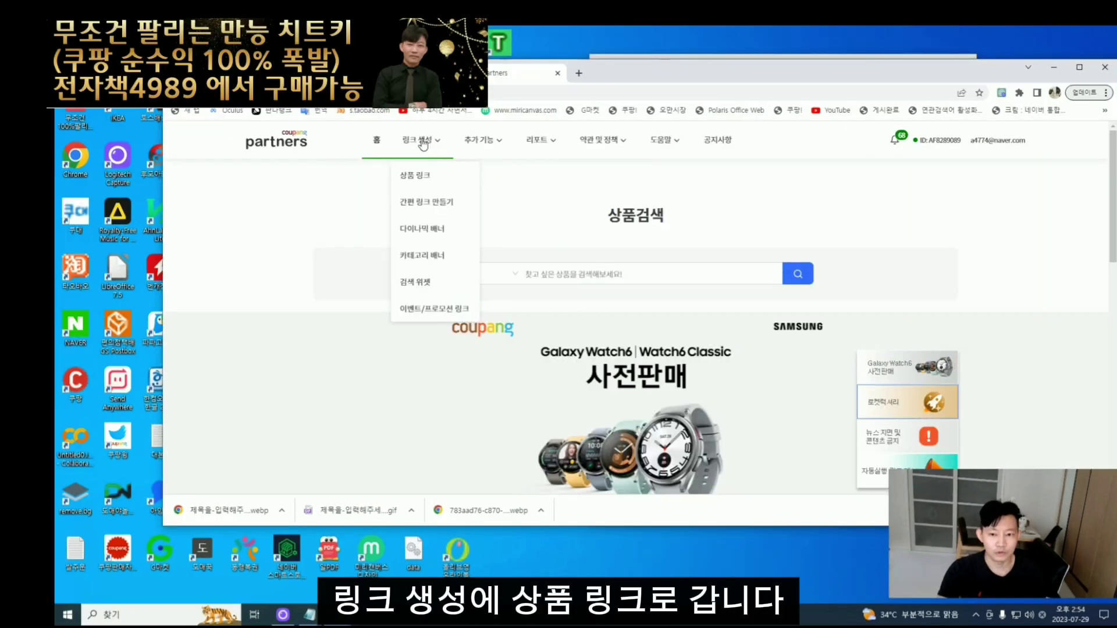
- Open the product link (상품 링크) page and search for "운동" products
click(414, 176)
scroll(503, 256, down, 3)
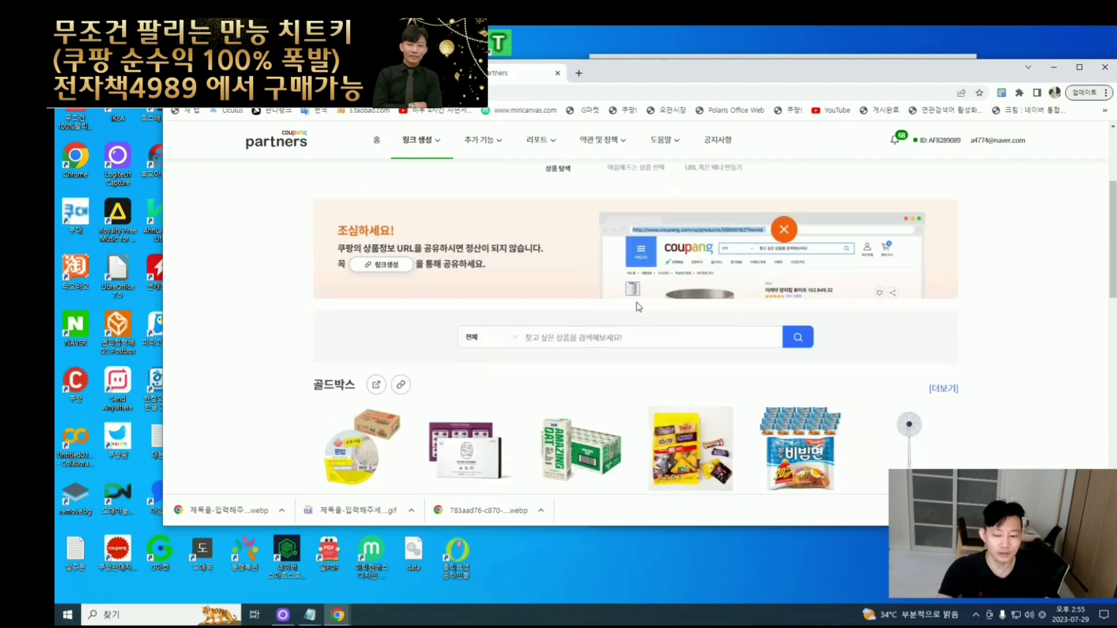
click(589, 335)
text(운동)
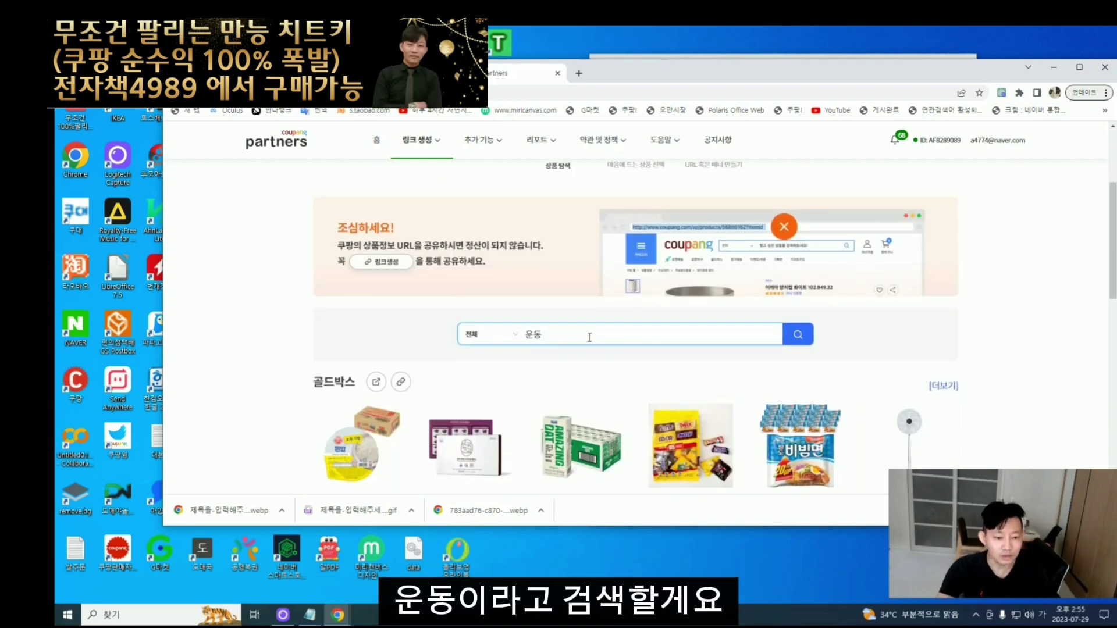
key(Return)
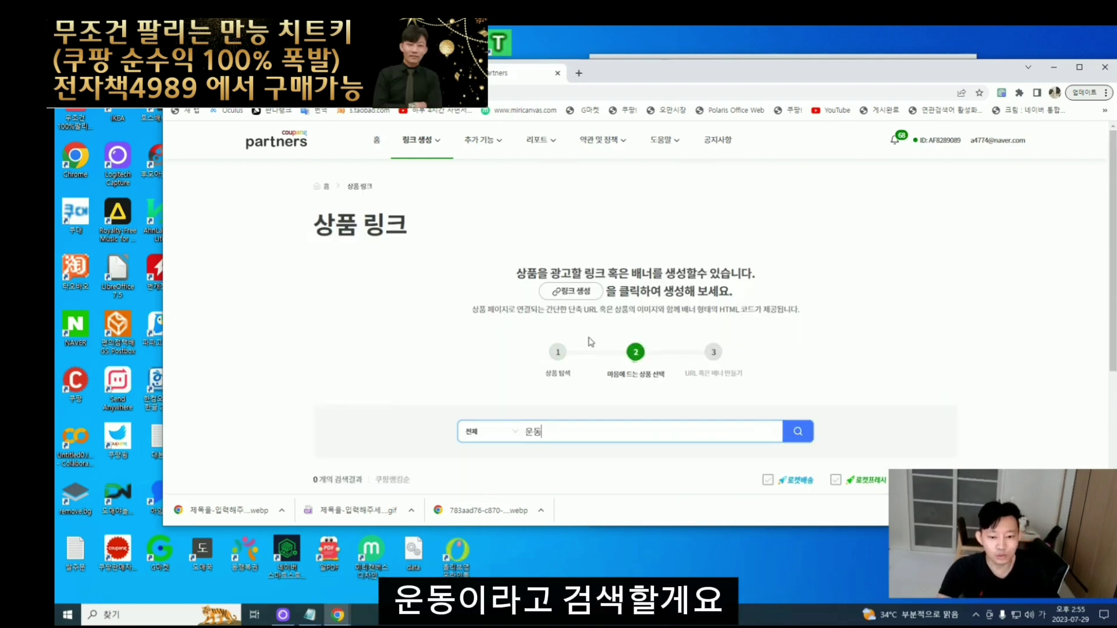
- Generate a partner link for the 순잠 가정용 다용도 철봉 운동기구 product and copy its short URL
scroll(653, 352, down, 3)
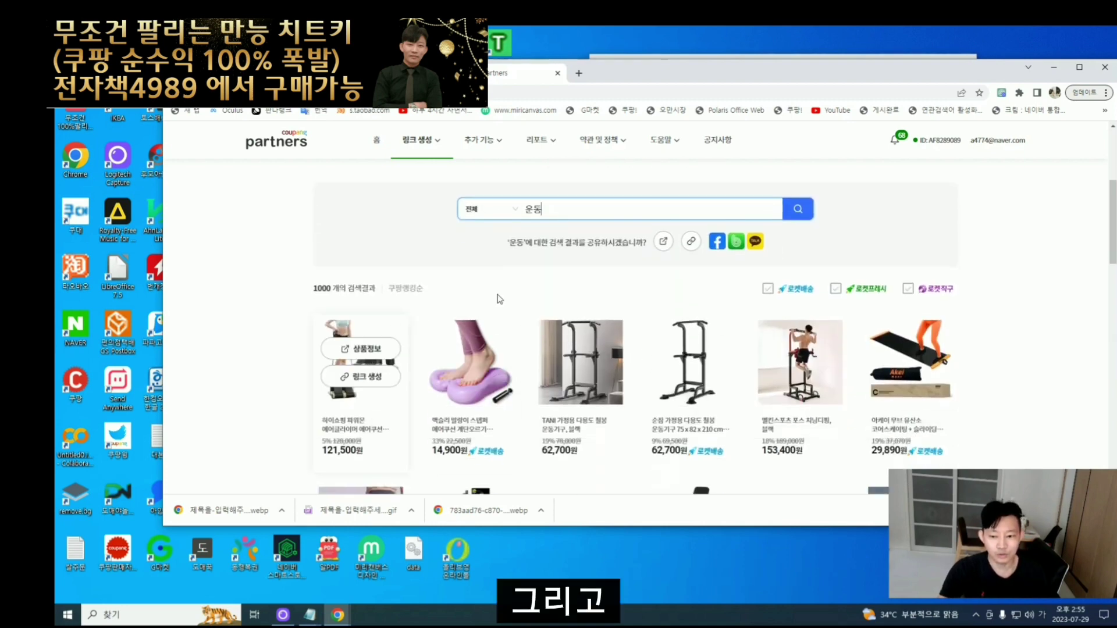
scroll(897, 350, down, 3)
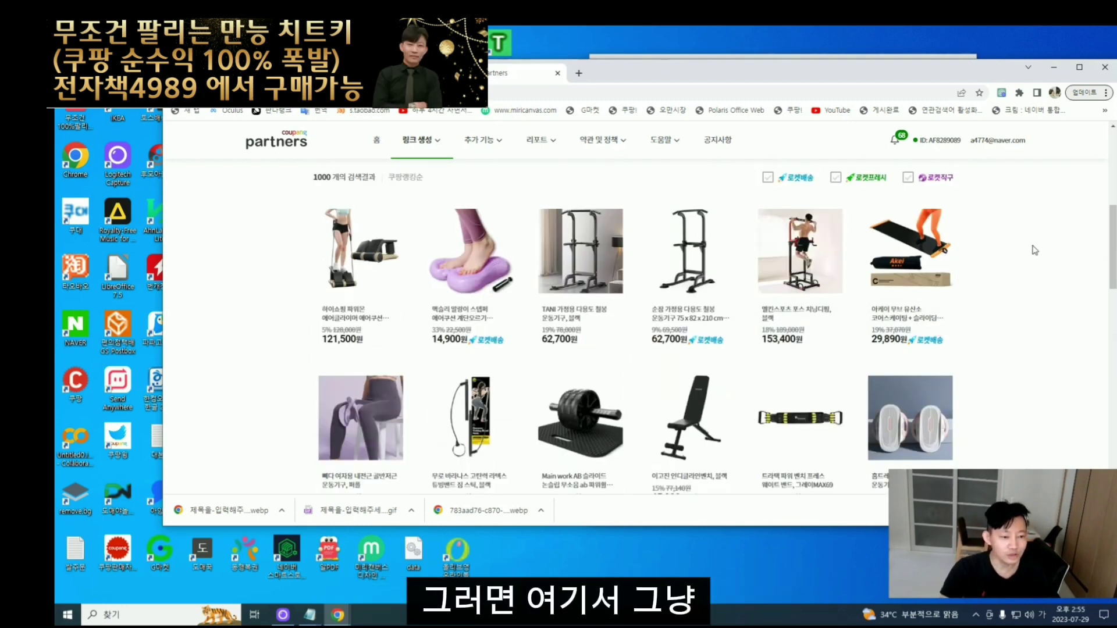
mouse_move(689, 265)
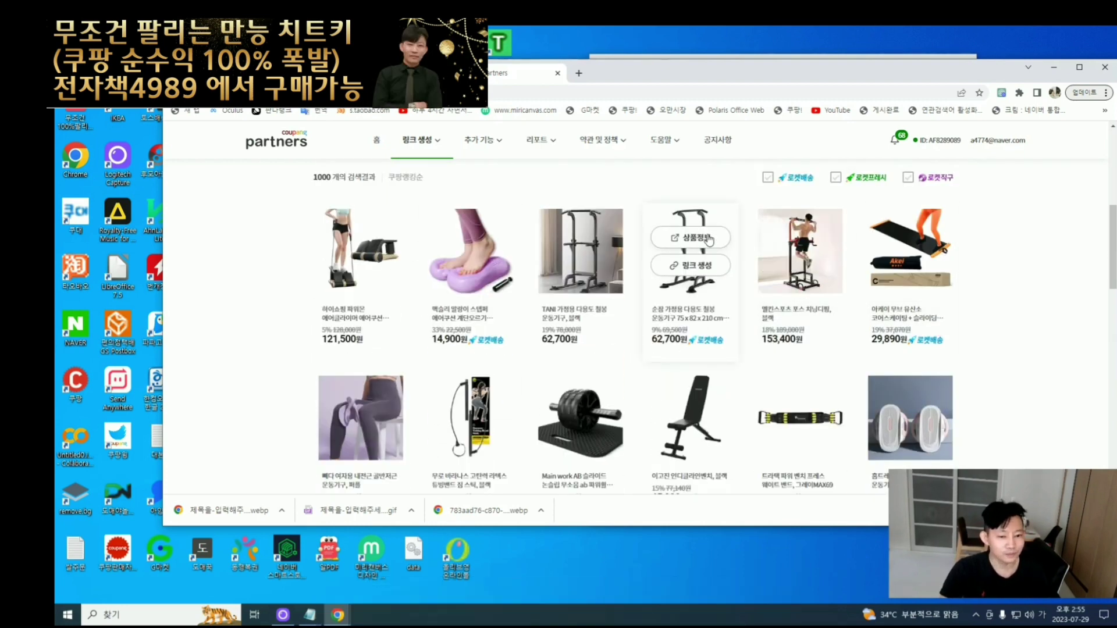
click(701, 271)
scroll(701, 273, down, 3)
click(789, 267)
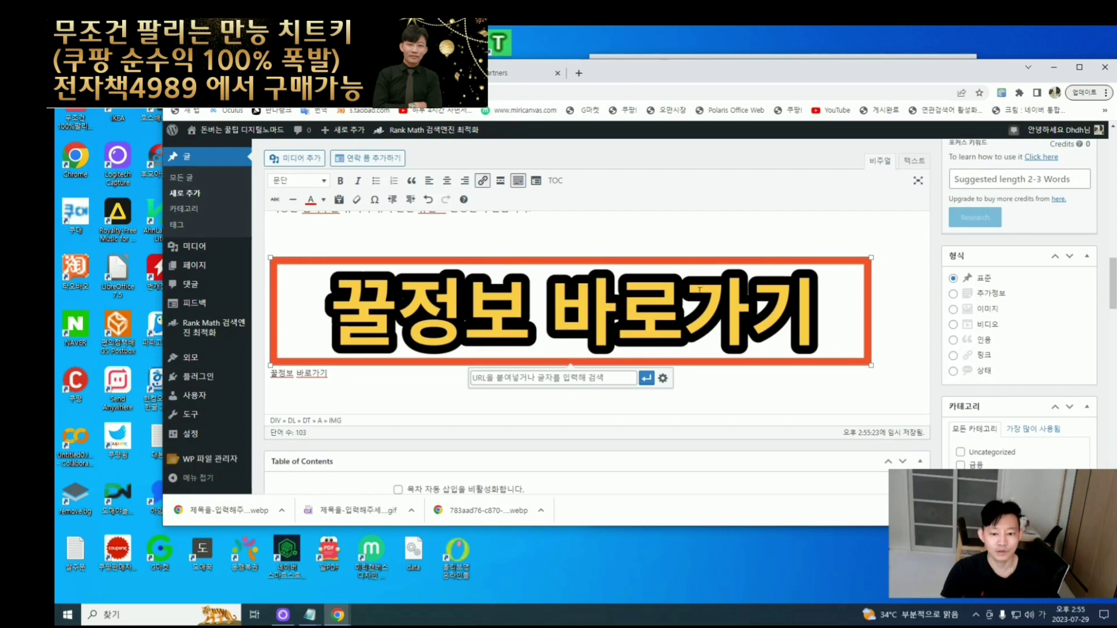
click(408, 234)
click(488, 314)
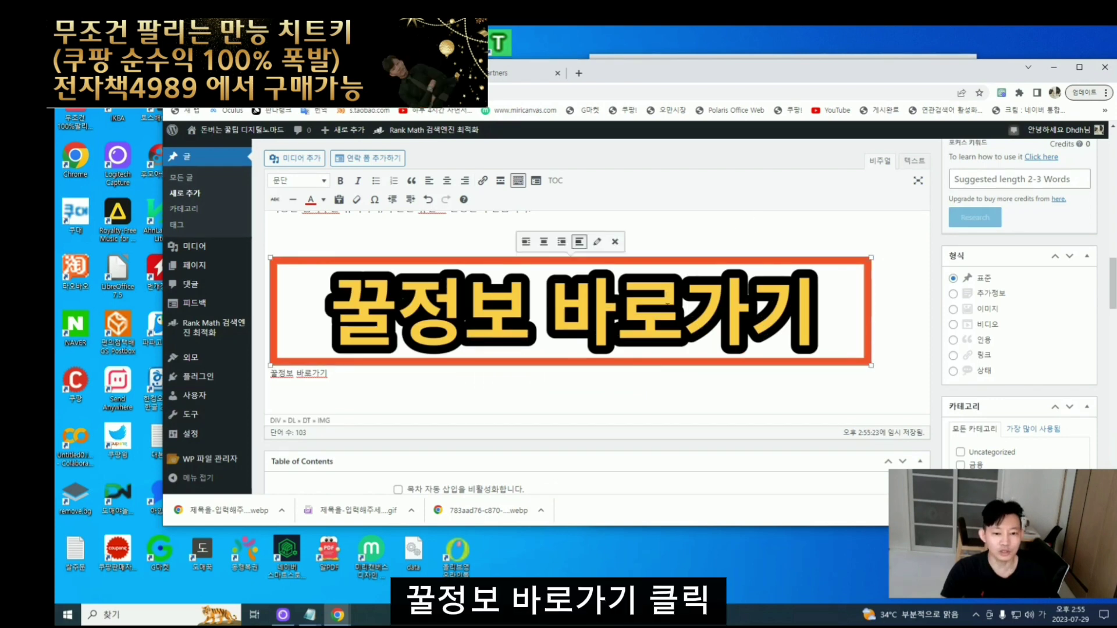
click(482, 181)
text(https://link.coupang.com/a/5gEhV)
key(Return)
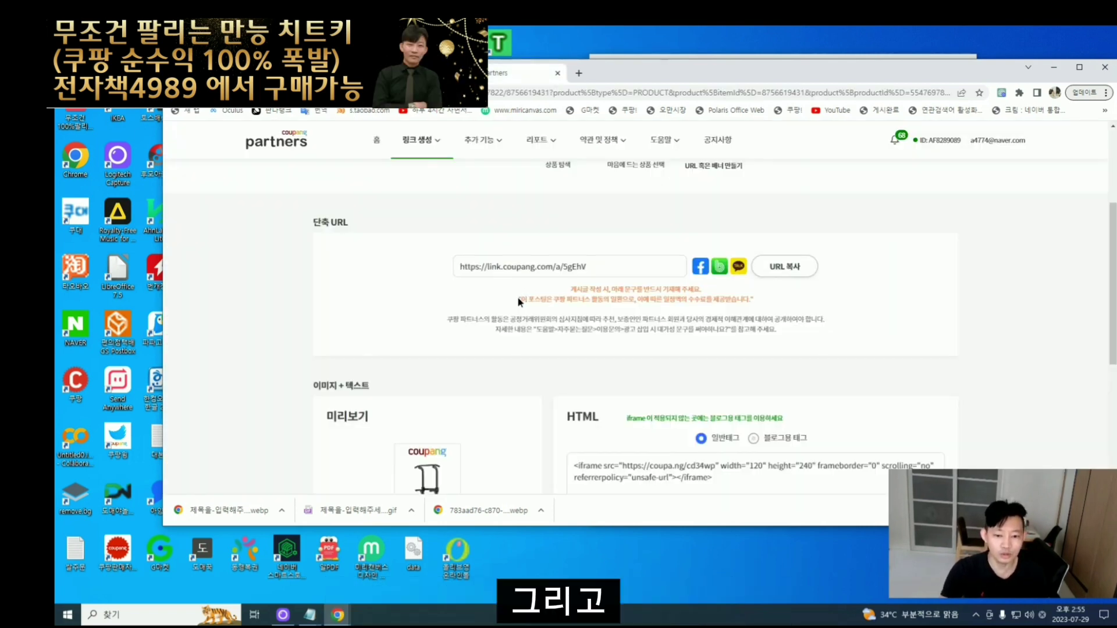
- Copy the required affiliate disclosure sentence from the Coupang Partners link page and paste it below the banner in the post
drag(518, 296, 757, 298)
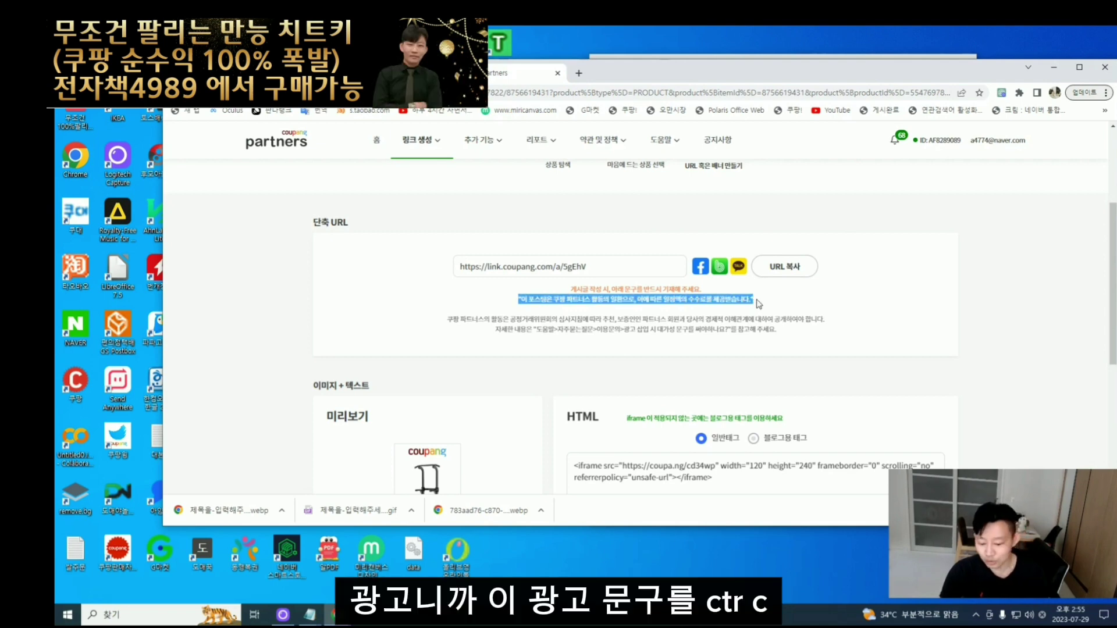
key(ctrl+c)
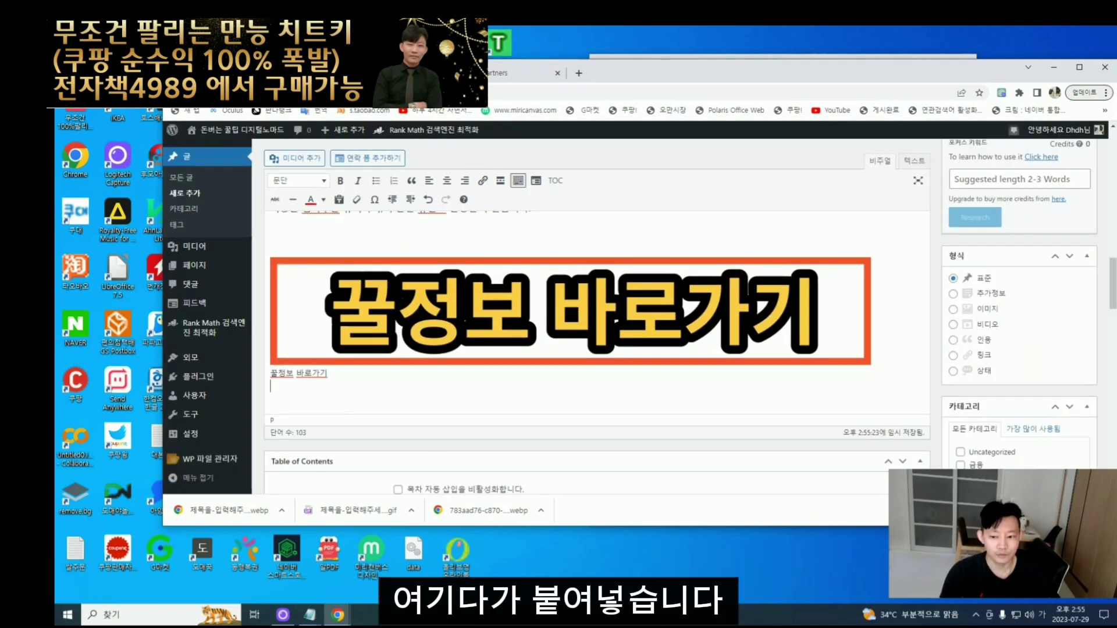
key(ctrl+v)
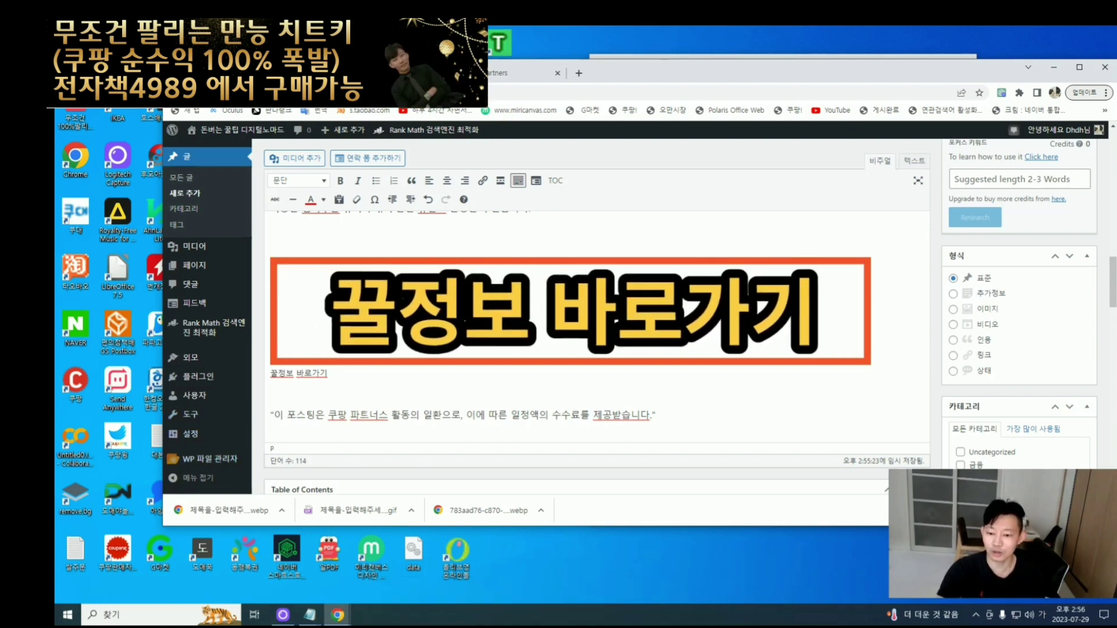
- Return to the Coupang Partners link page, set the product banner's HTML to the blog tag (블로그용 태그) and copy the code
scroll(442, 348, up, 2)
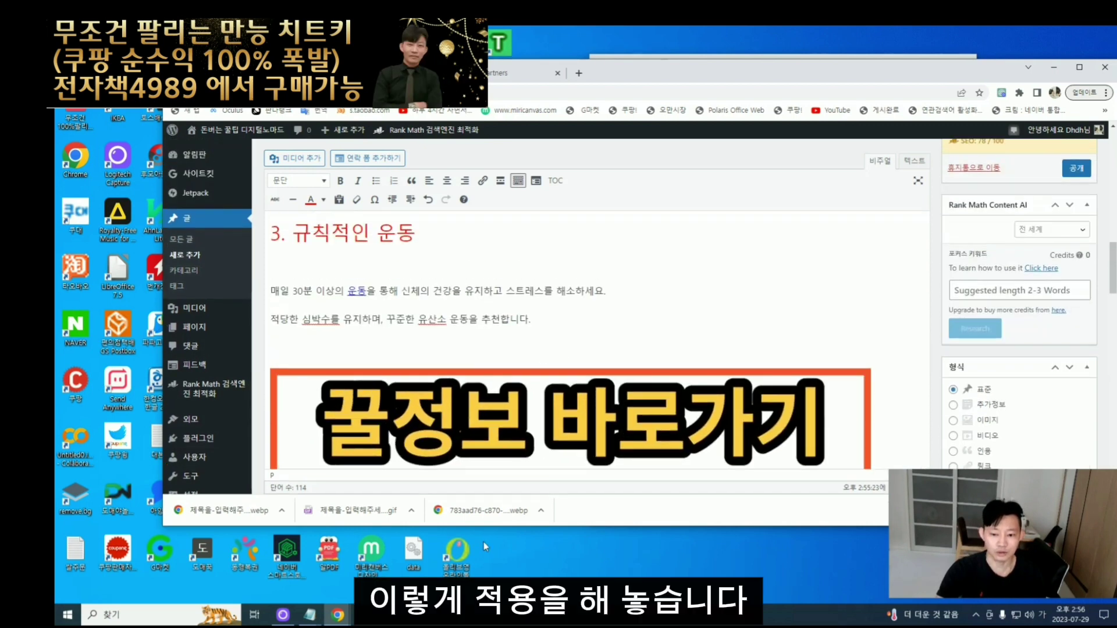
key(ctrl+Tab)
key(ctrl+Tab)
scroll(445, 370, down, 3)
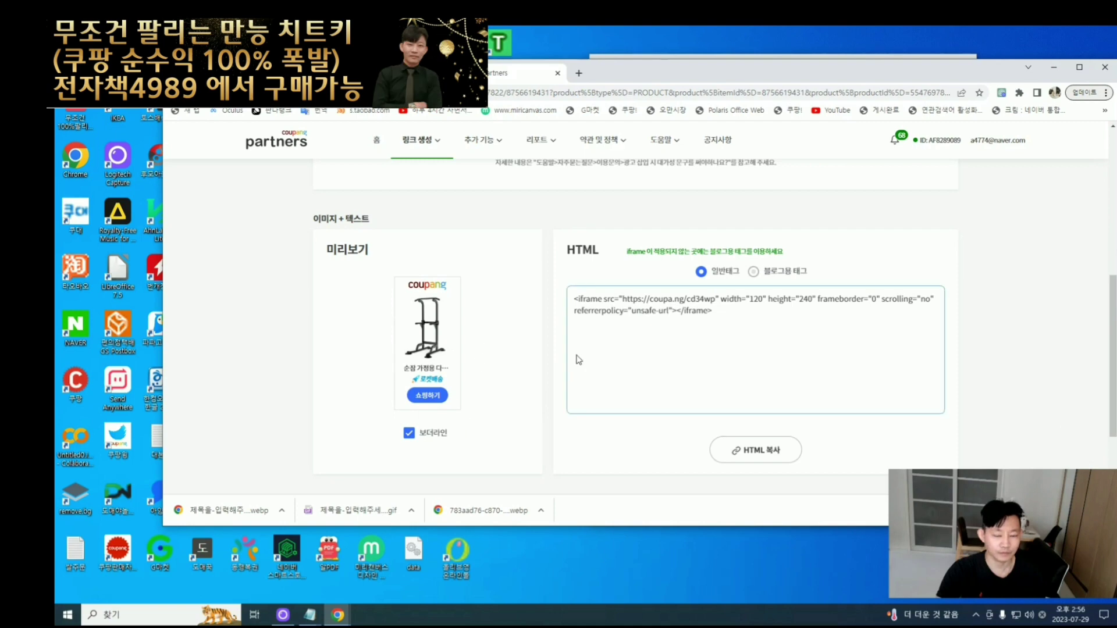
scroll(433, 351, up, 1)
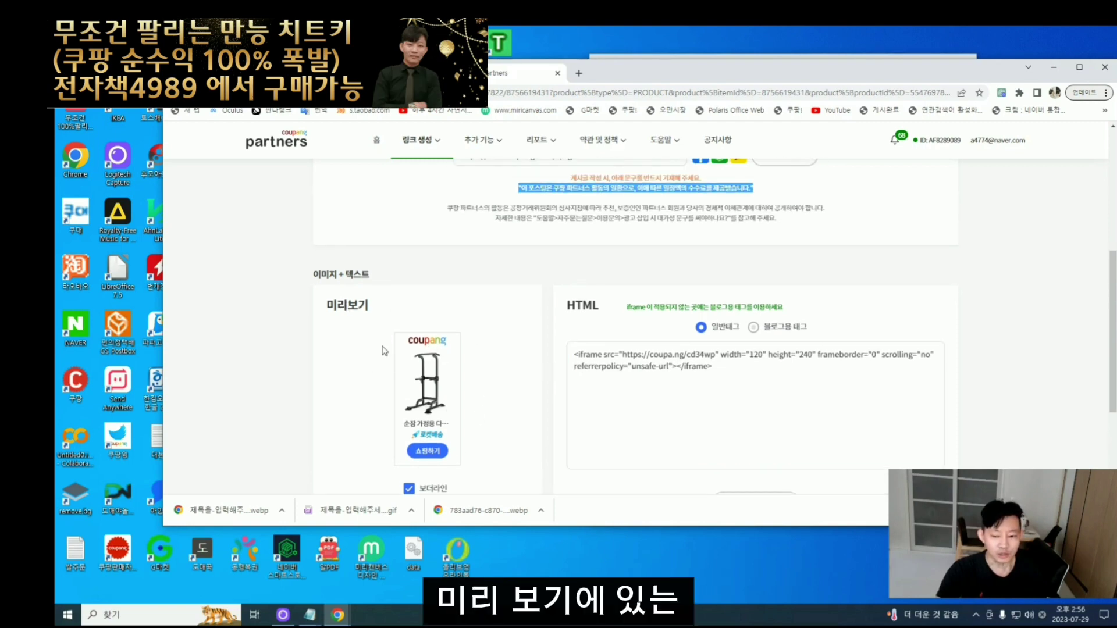
scroll(384, 351, down, 1)
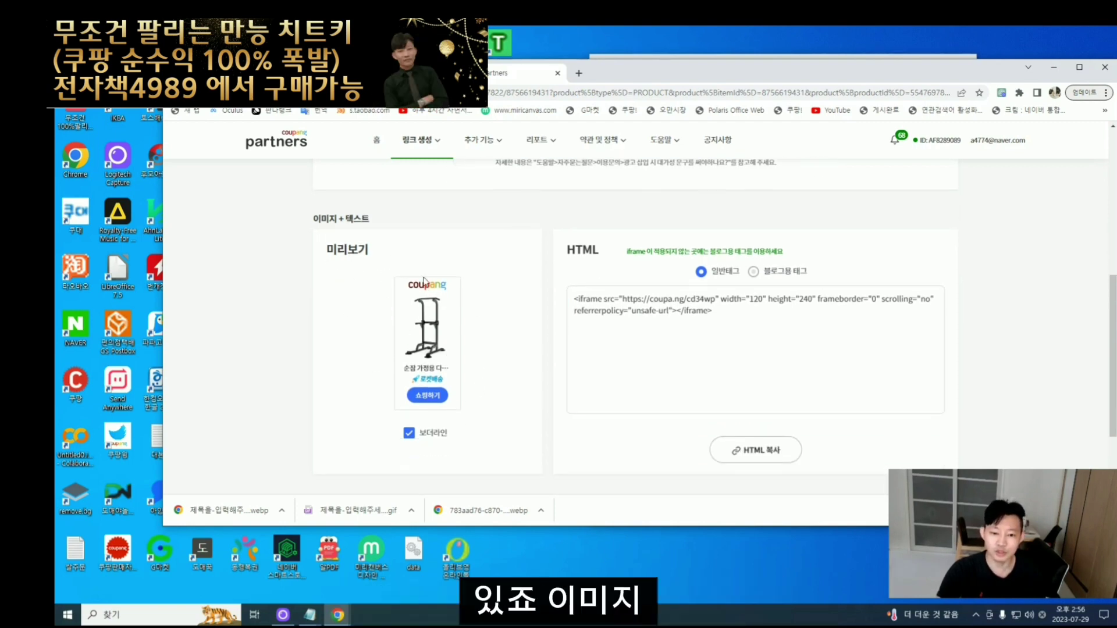
click(725, 318)
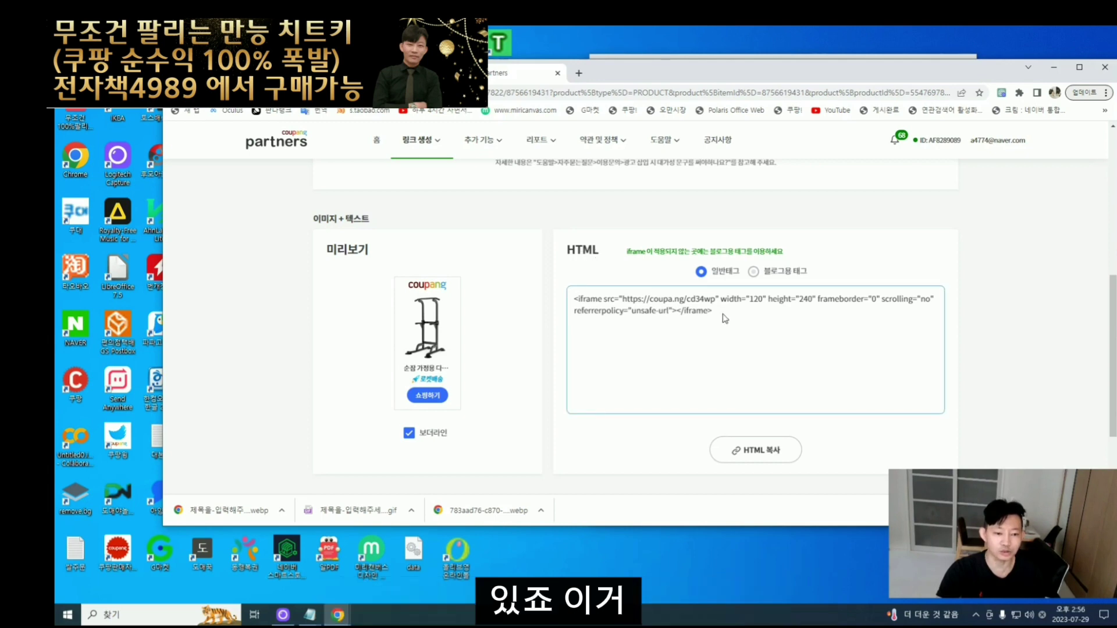
click(765, 269)
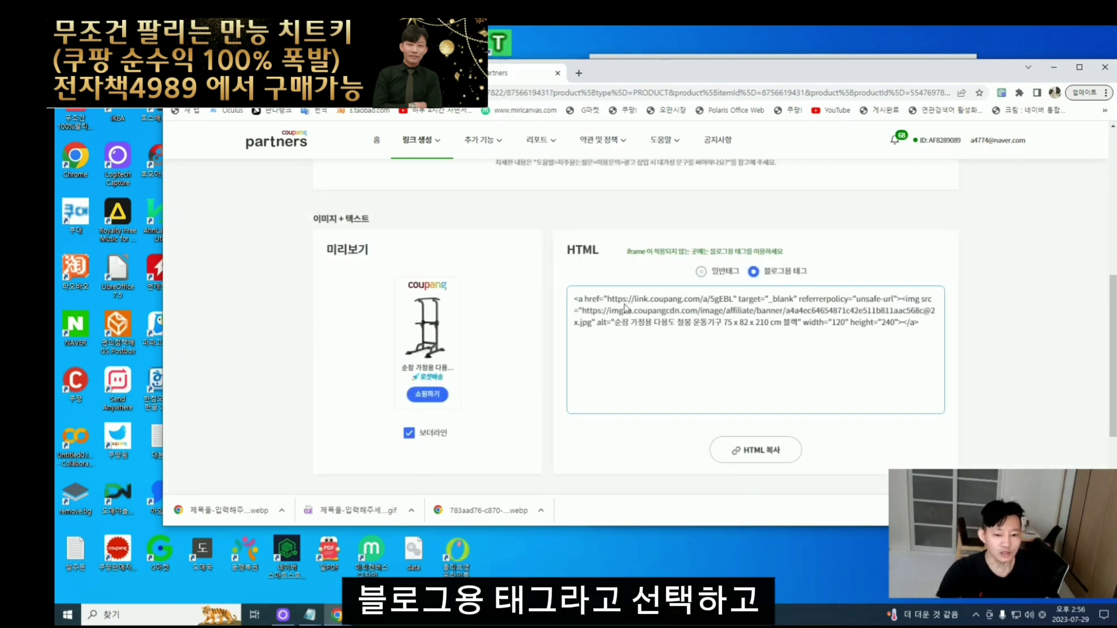
click(754, 451)
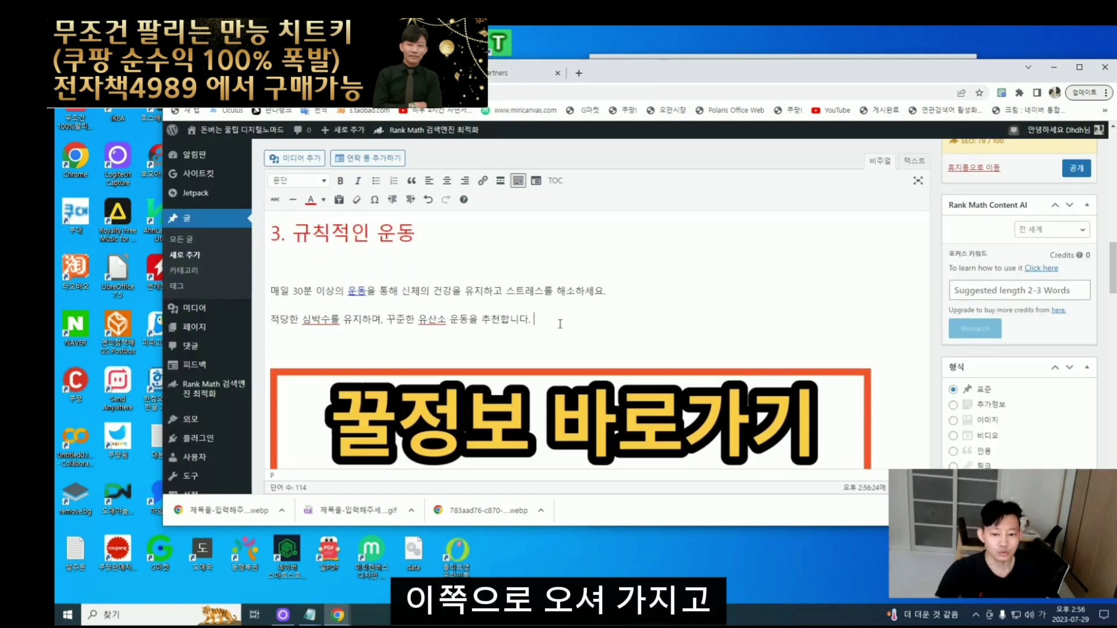
- Add a blank line above the banner in the WordPress post and paste the copied product banner HTML there in the text view
key(Down)
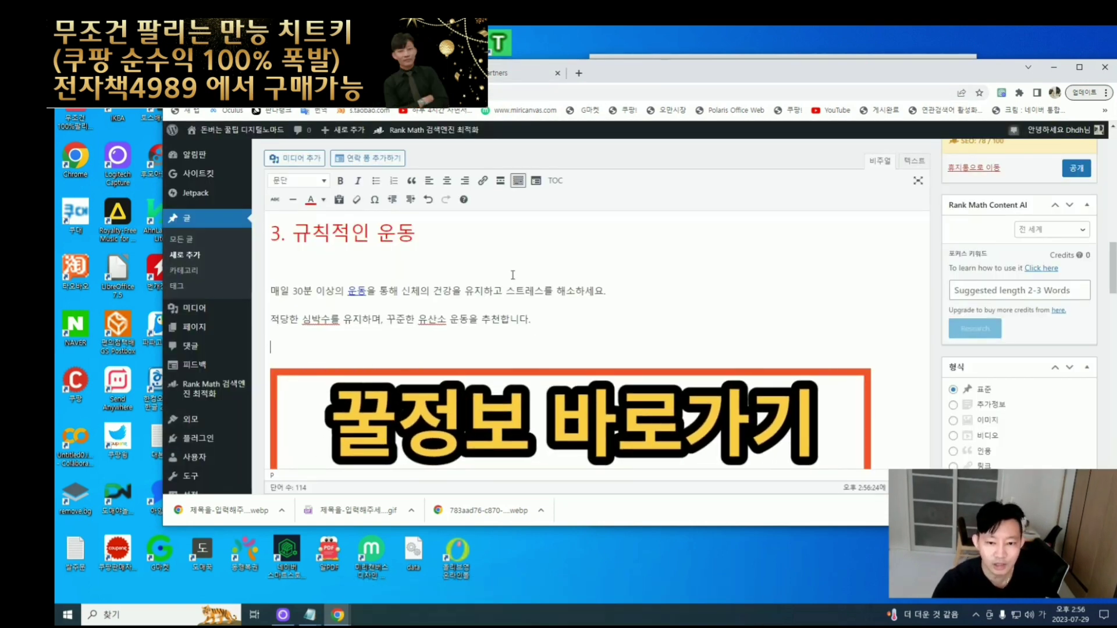
key(Return)
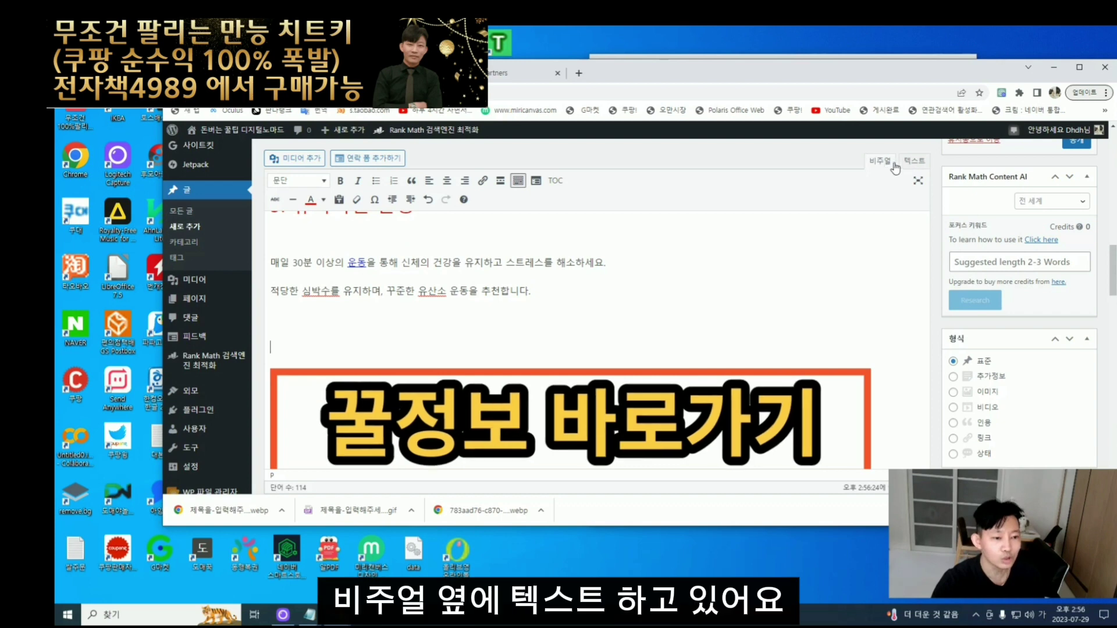
click(914, 160)
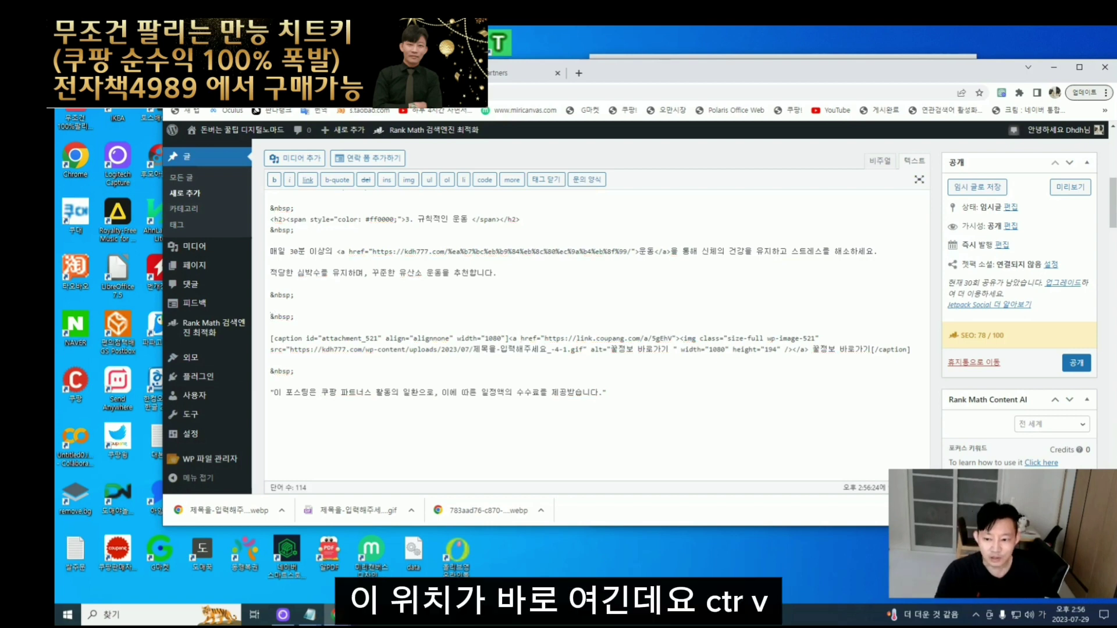
key(ctrl+v)
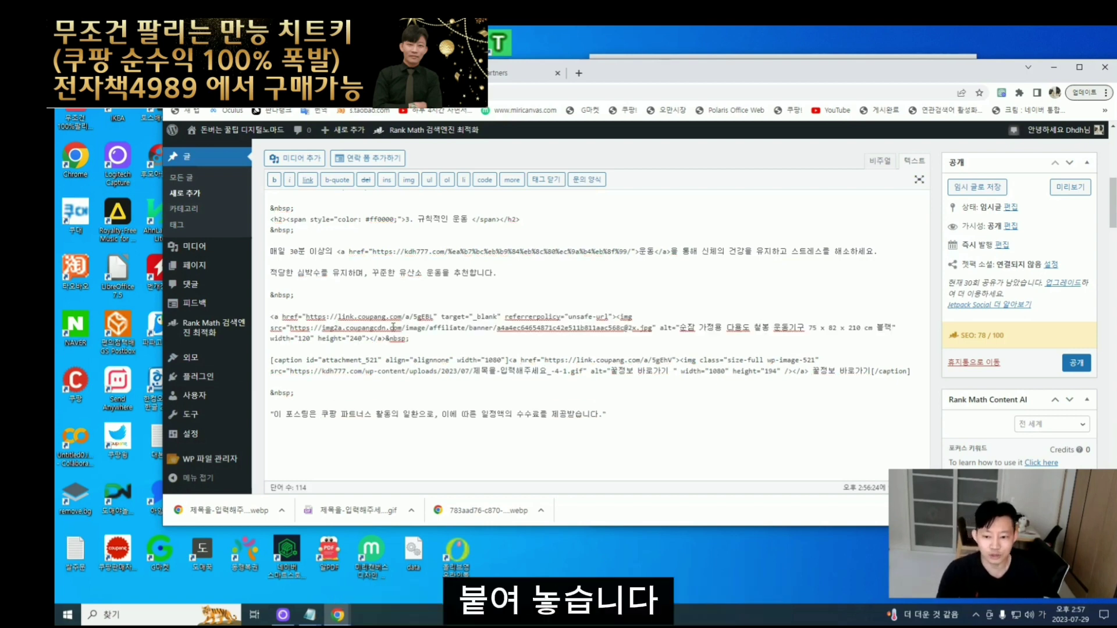
- Show the post in the visual editor and move the Coupang product banner below the affiliate disclosure sentence
click(880, 161)
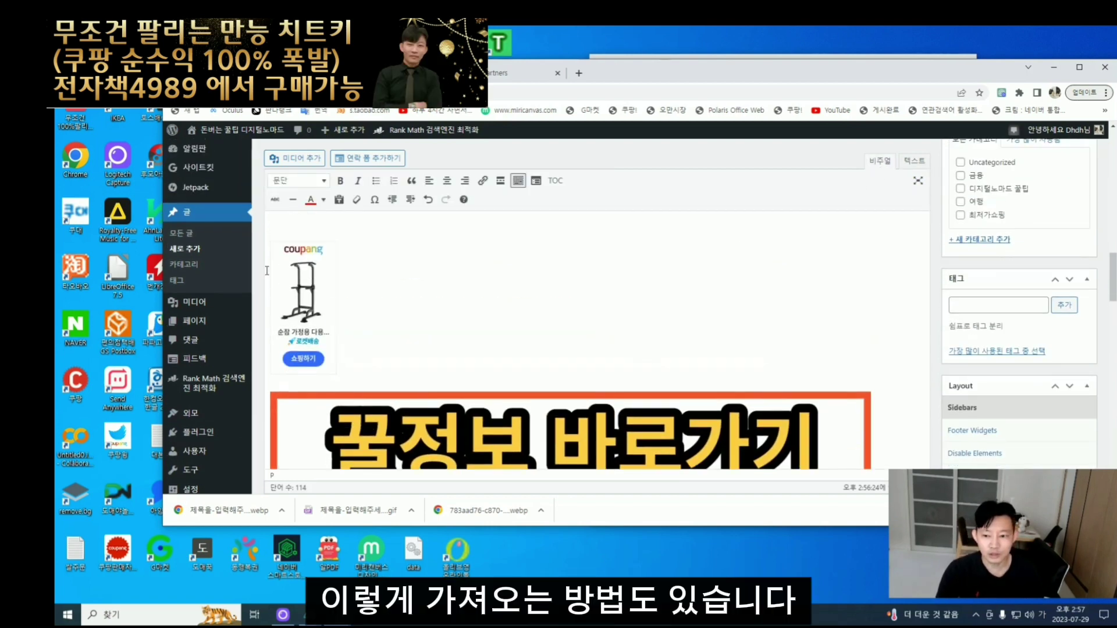
scroll(344, 308, up, 2)
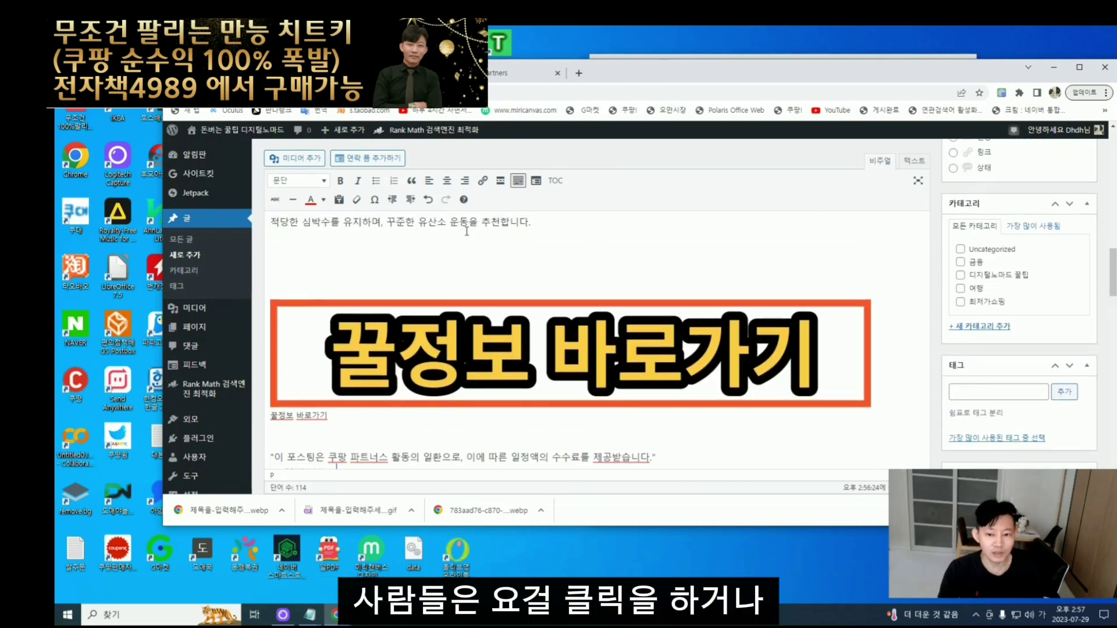
scroll(349, 290, down, 2)
click(312, 401)
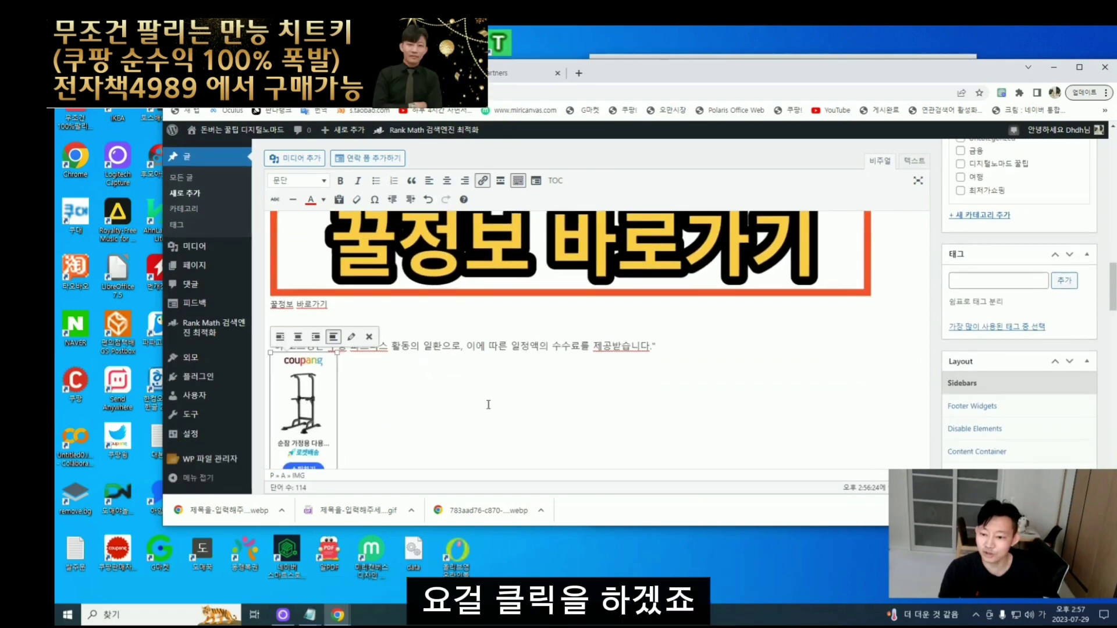
click(490, 407)
- Review the placement of the 꿀정보 바로가기 banner, the disclosure sentence and the product banner beneath section 3
scroll(637, 383, up, 4)
scroll(637, 383, up, 3)
scroll(637, 383, down, 5)
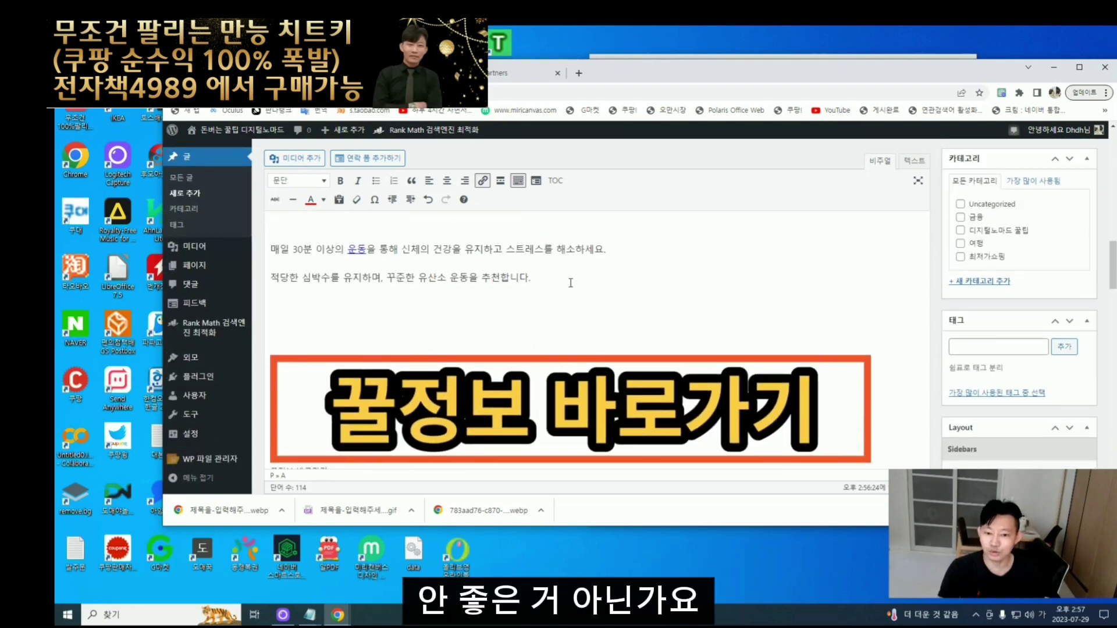
scroll(568, 245, down, 2)
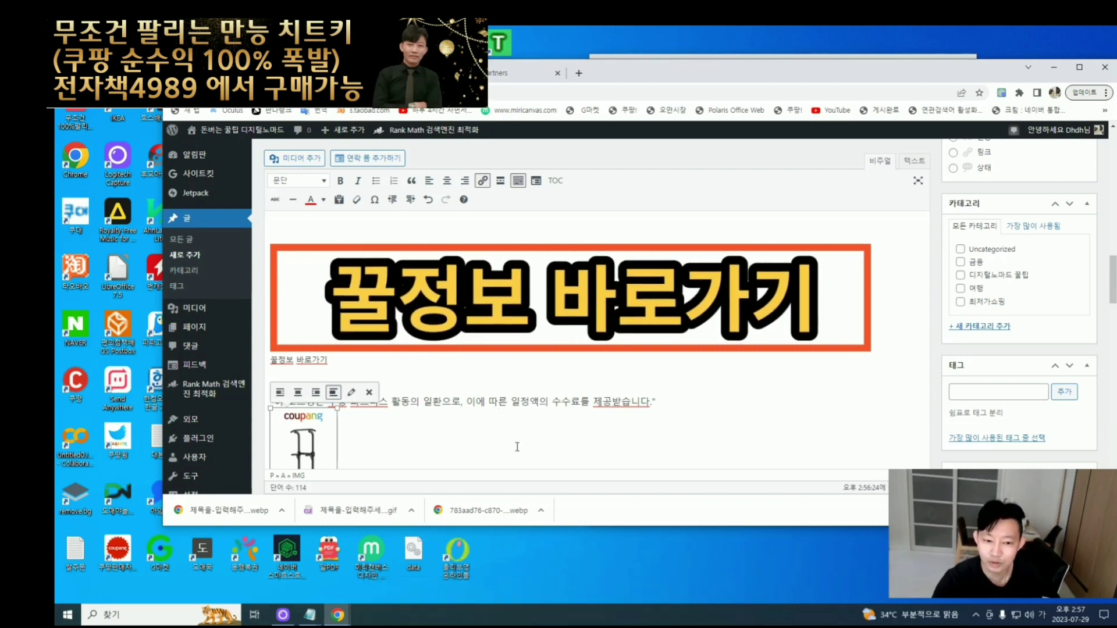
scroll(915, 245, up, 3)
scroll(916, 245, down, 3)
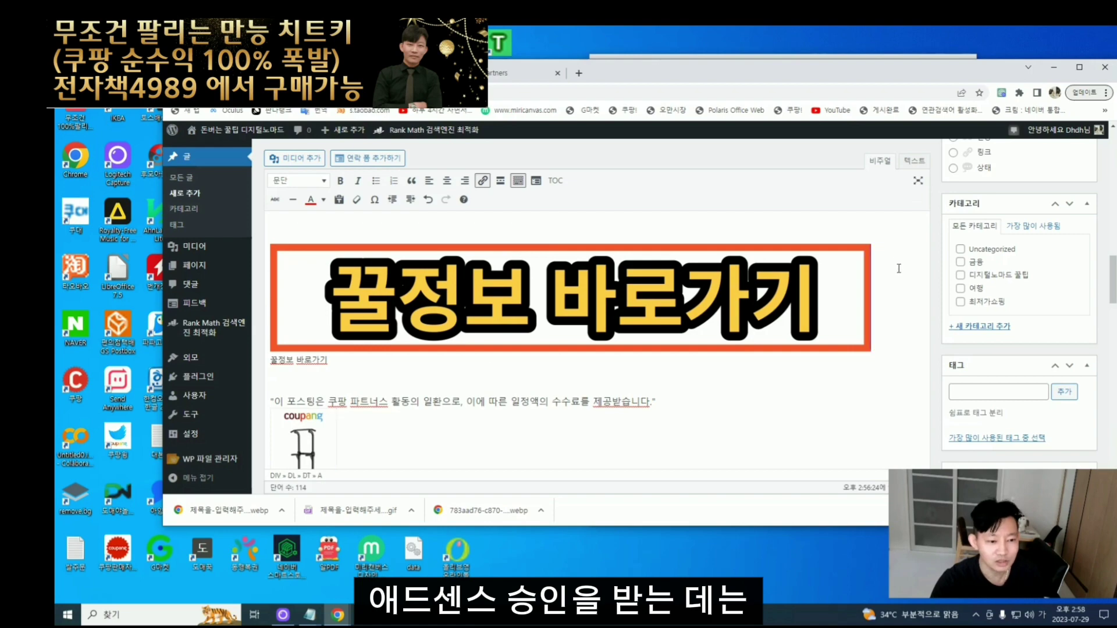
scroll(725, 338, up, 2)
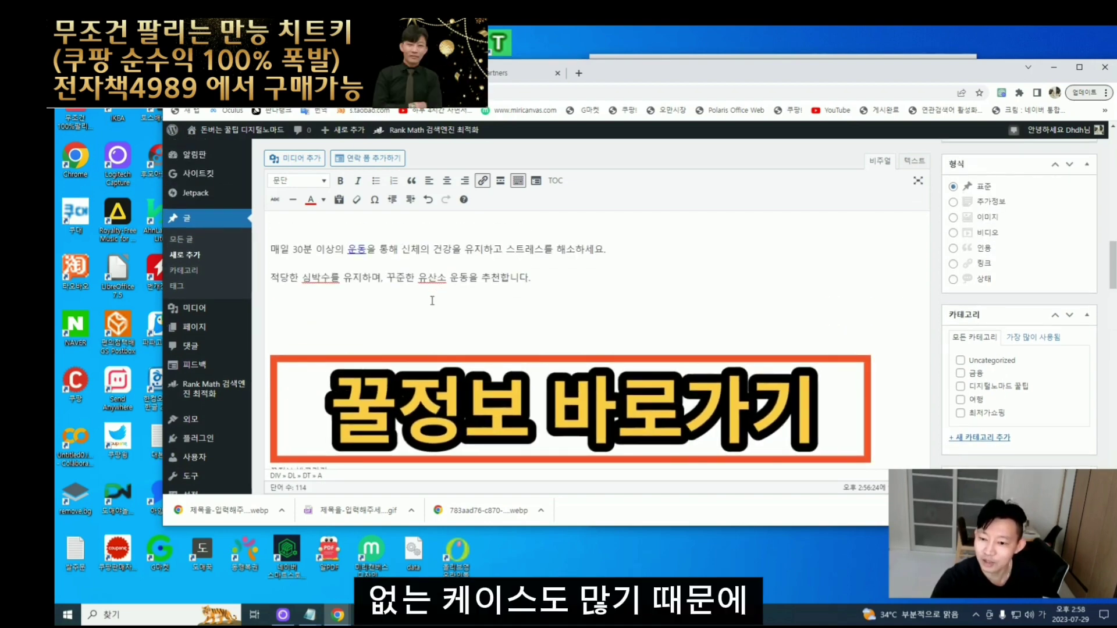
scroll(724, 339, down, 4)
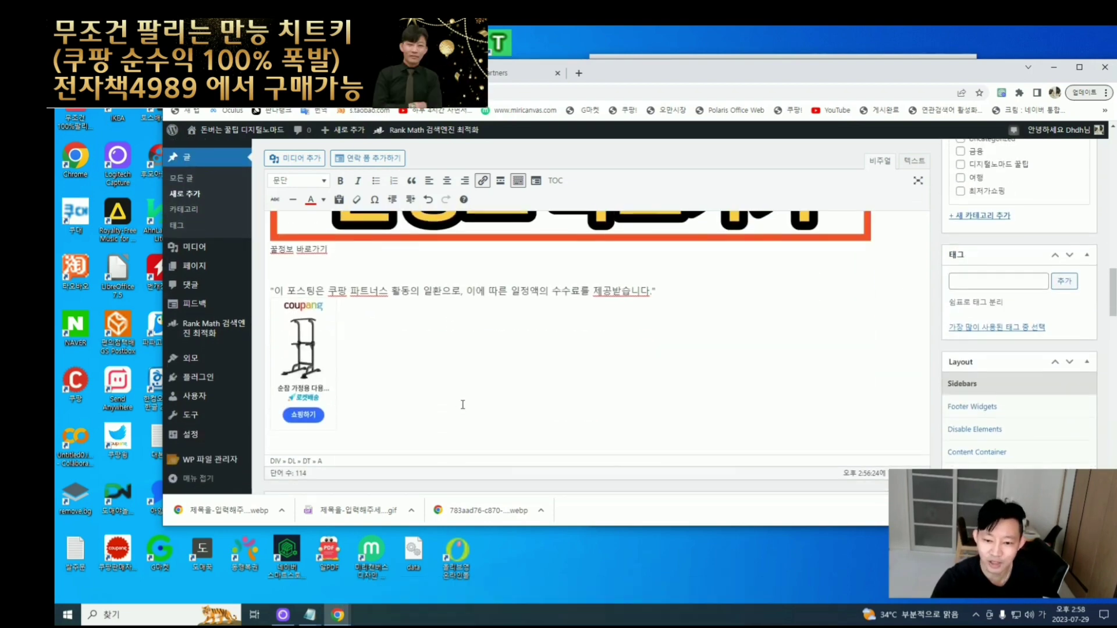
scroll(505, 365, up, 7)
scroll(505, 365, down, 4)
scroll(505, 365, up, 2)
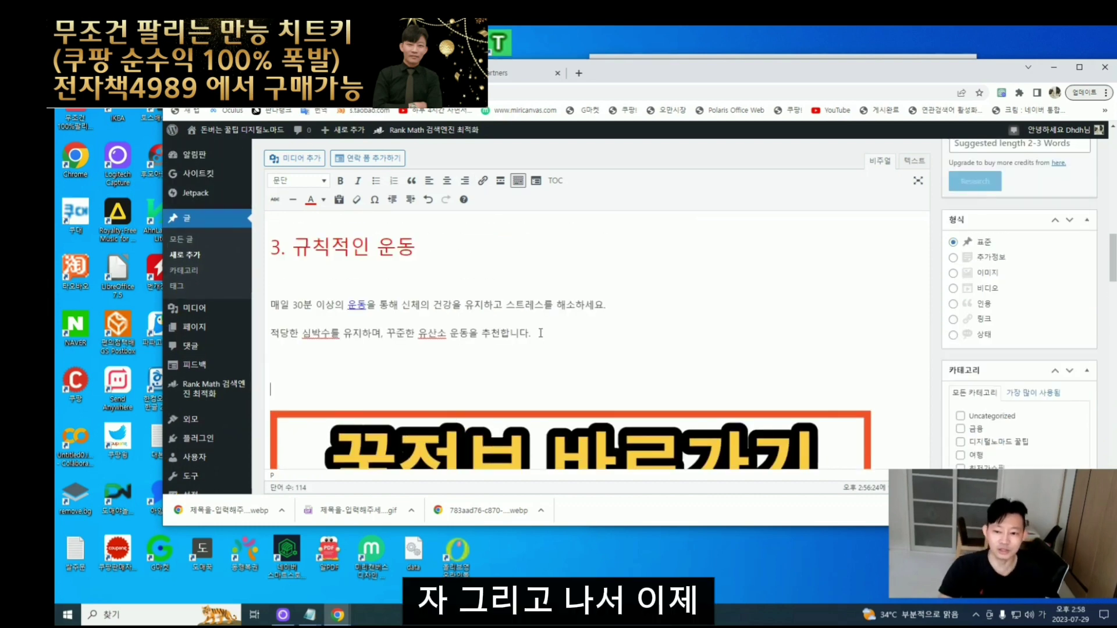
- Examine the post's Rank Math SEO checks and overall score, including content length, keyword density and the Content AI recommendation
scroll(331, 301, down, 15)
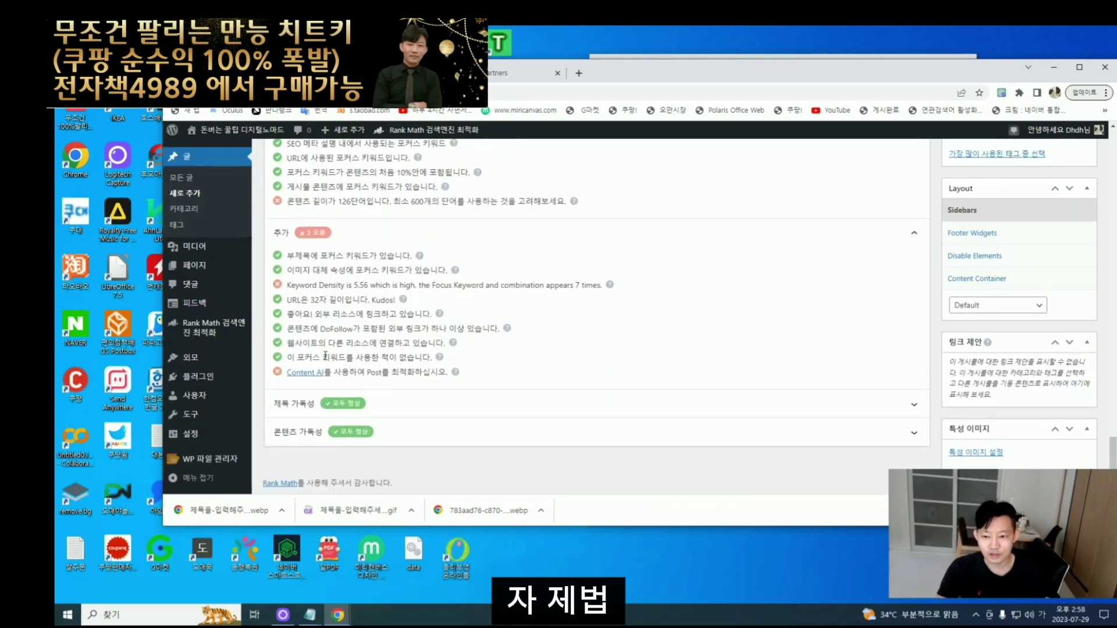
scroll(320, 290, up, 2)
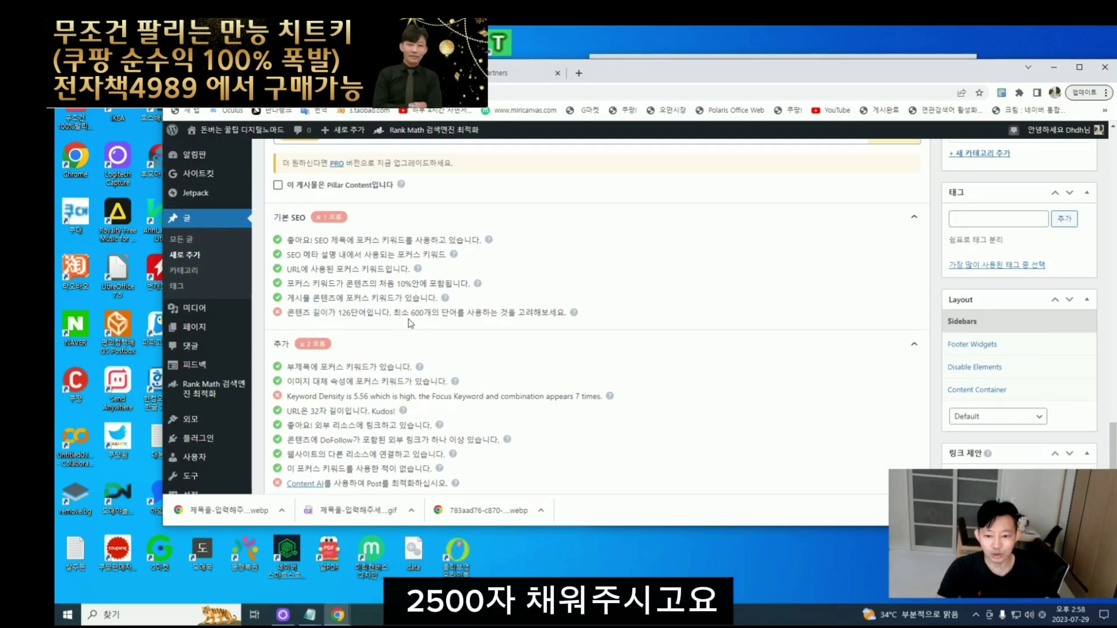
scroll(318, 331, down, 2)
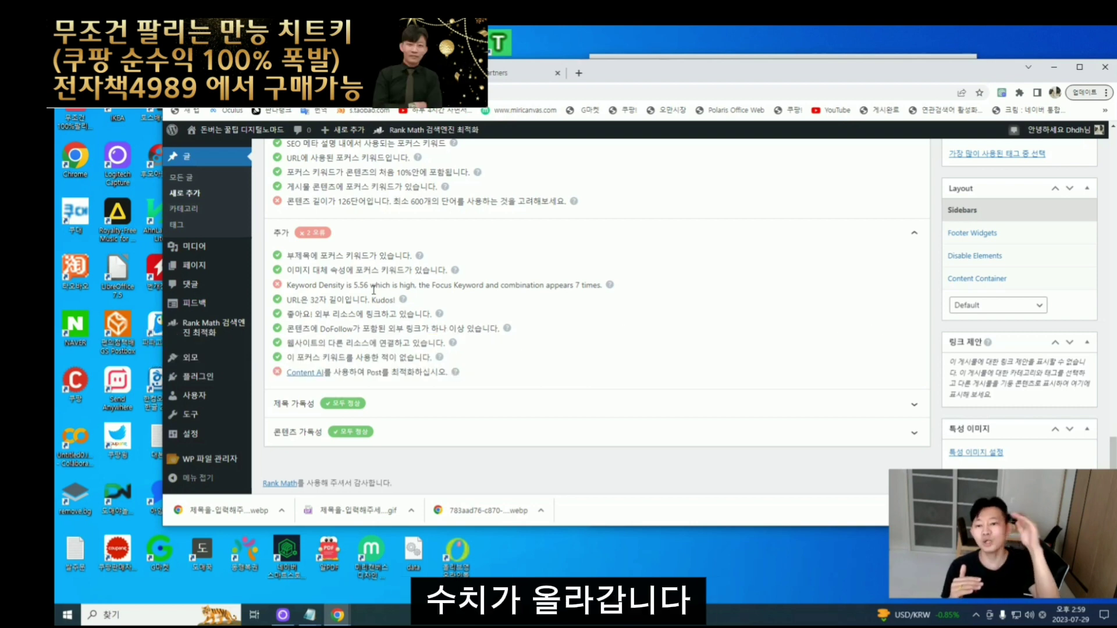
scroll(723, 321, up, 1)
scroll(724, 321, up, 15)
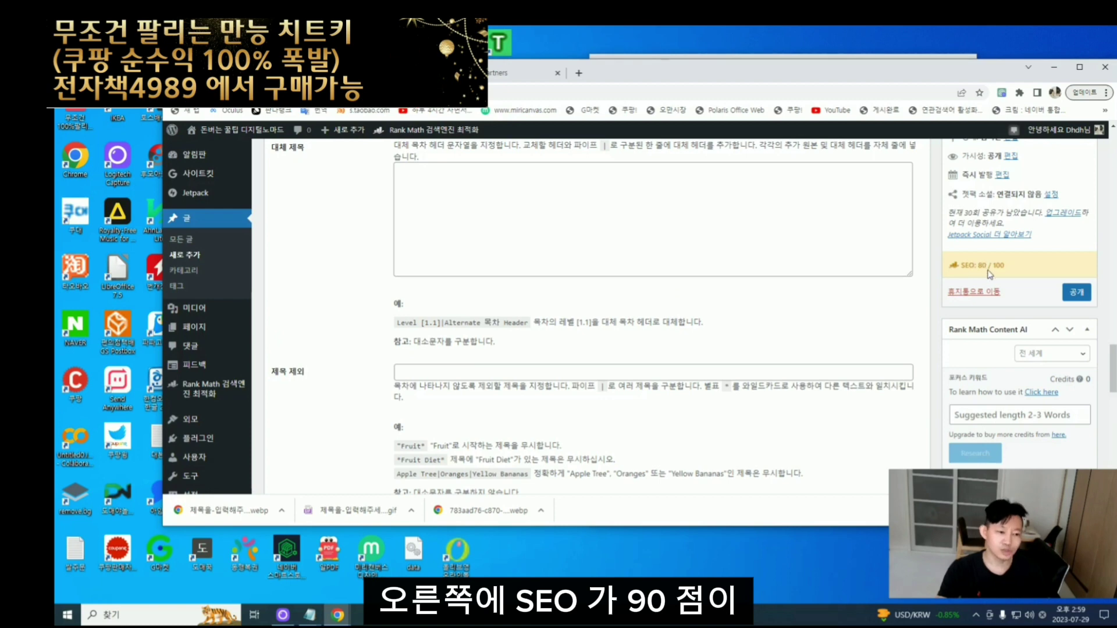
scroll(825, 308, down, 10)
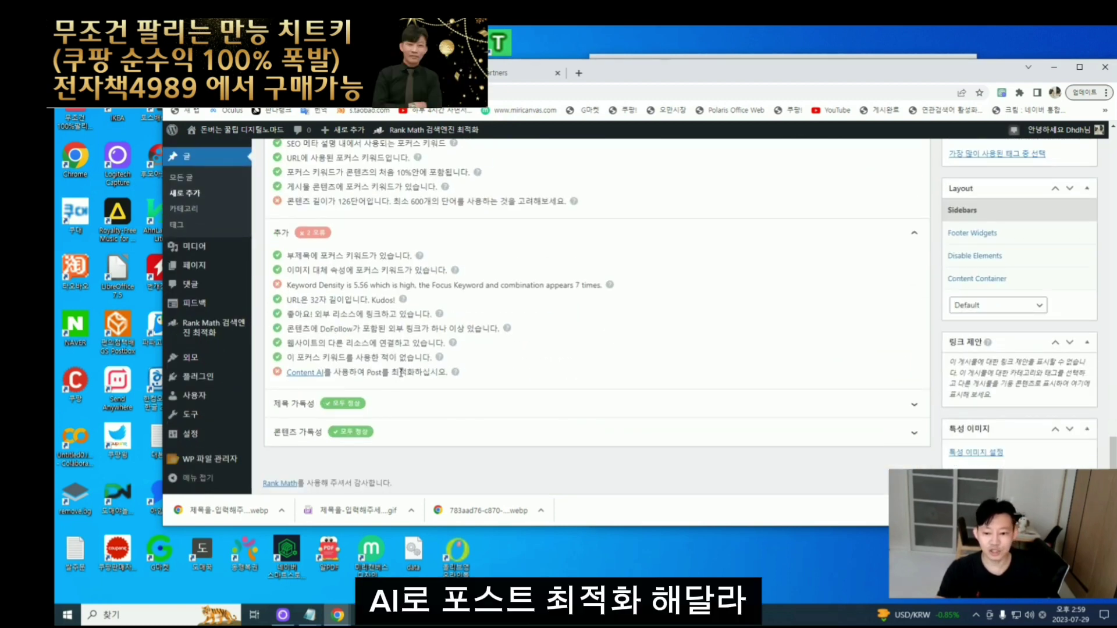
drag(414, 372, 317, 372)
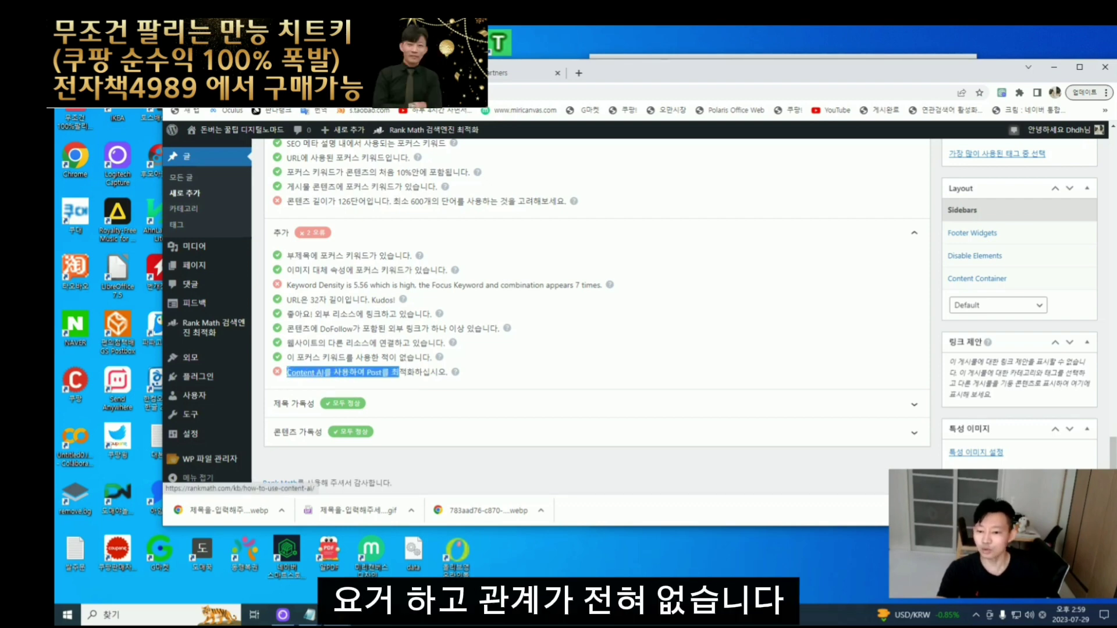
click(462, 379)
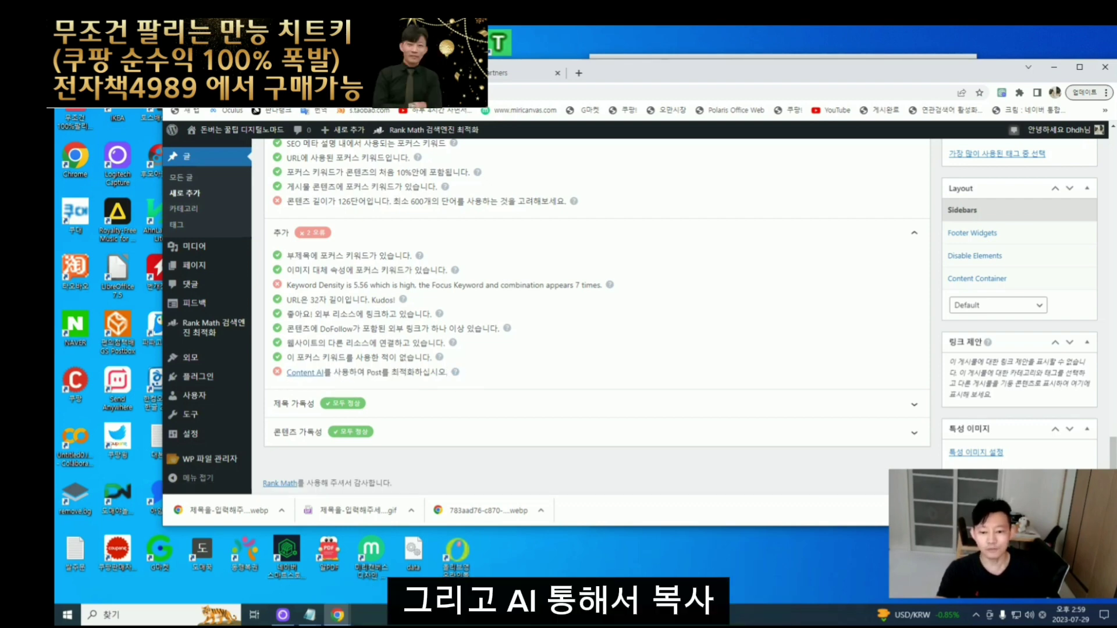
drag(365, 372, 308, 372)
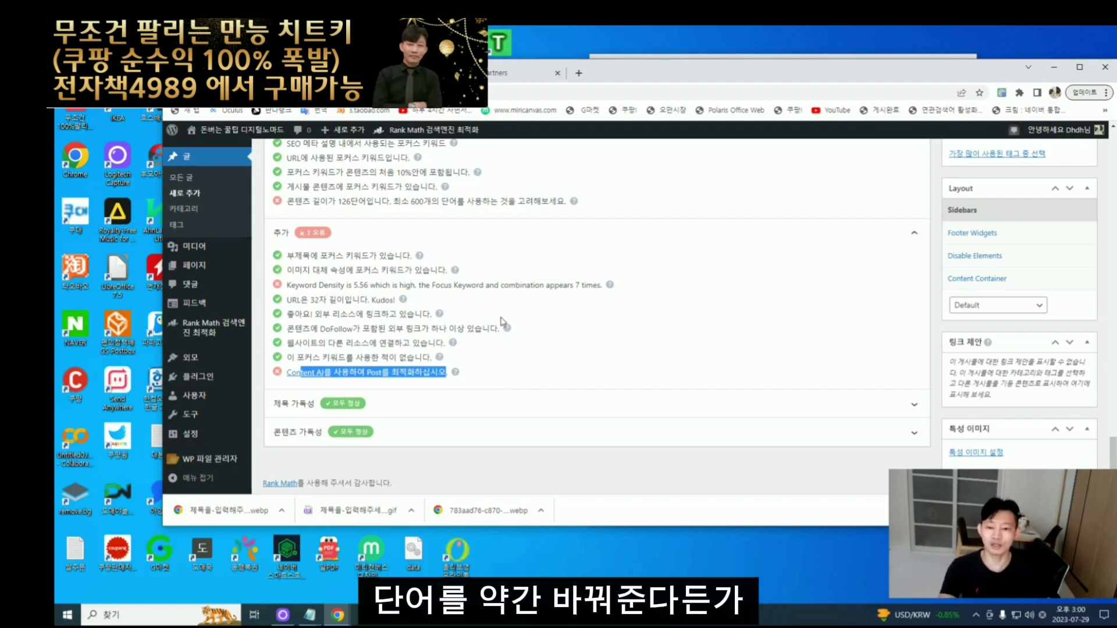
scroll(594, 331, up, 3)
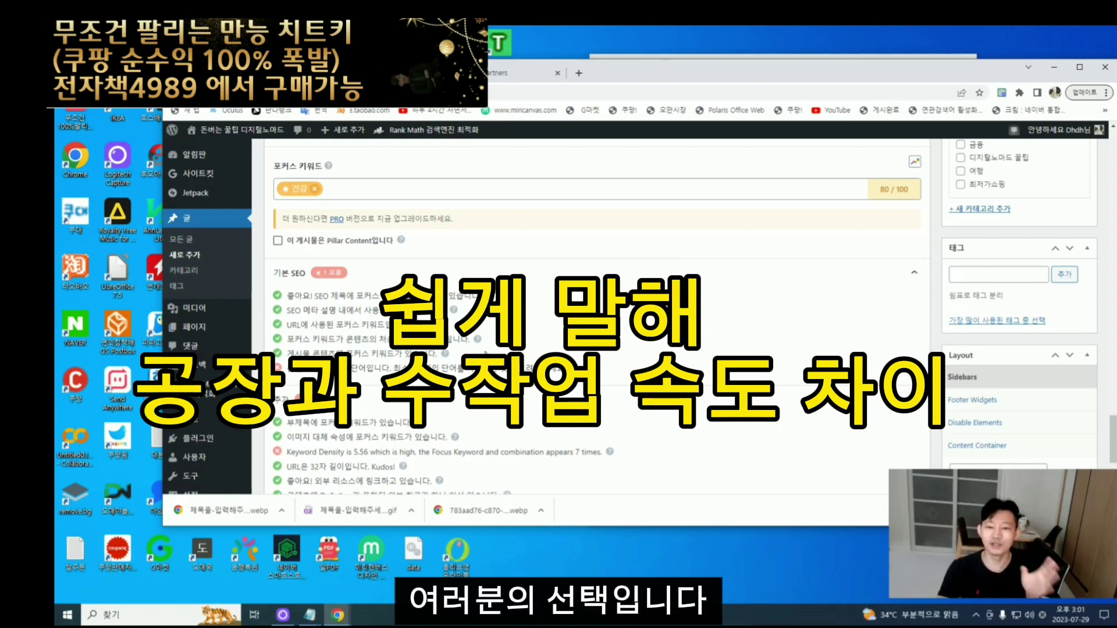
scroll(582, 320, down, 3)
scroll(360, 370, up, 3)
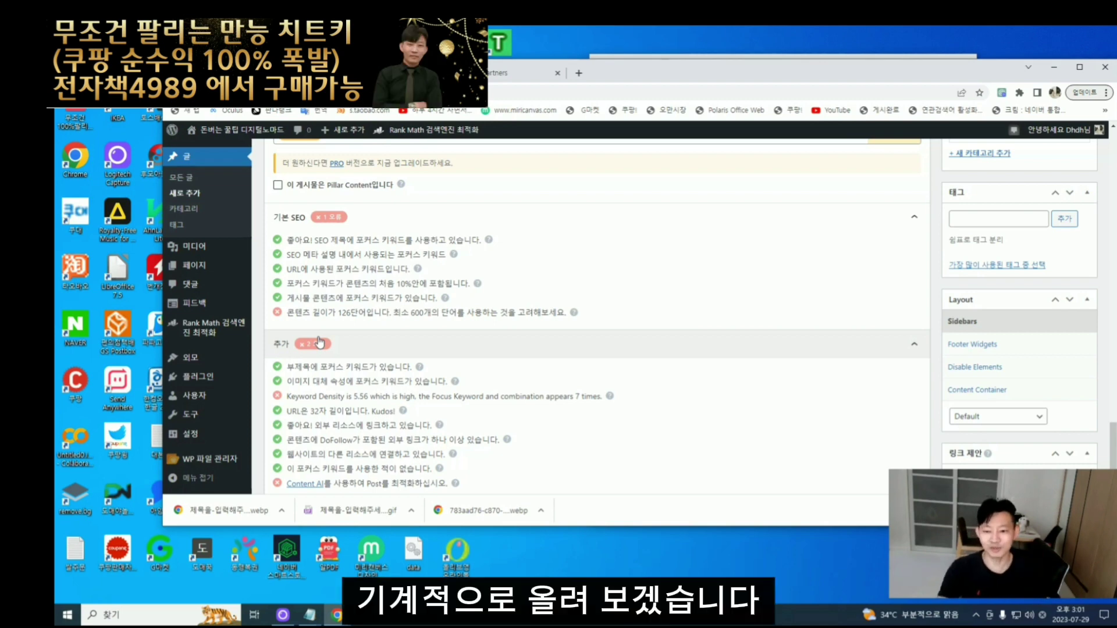
- Switch to the wrtn chat and copy the generated article text from "<h3>4. 스트레스 관리" through the closing sentence
scroll(399, 314, up, 10)
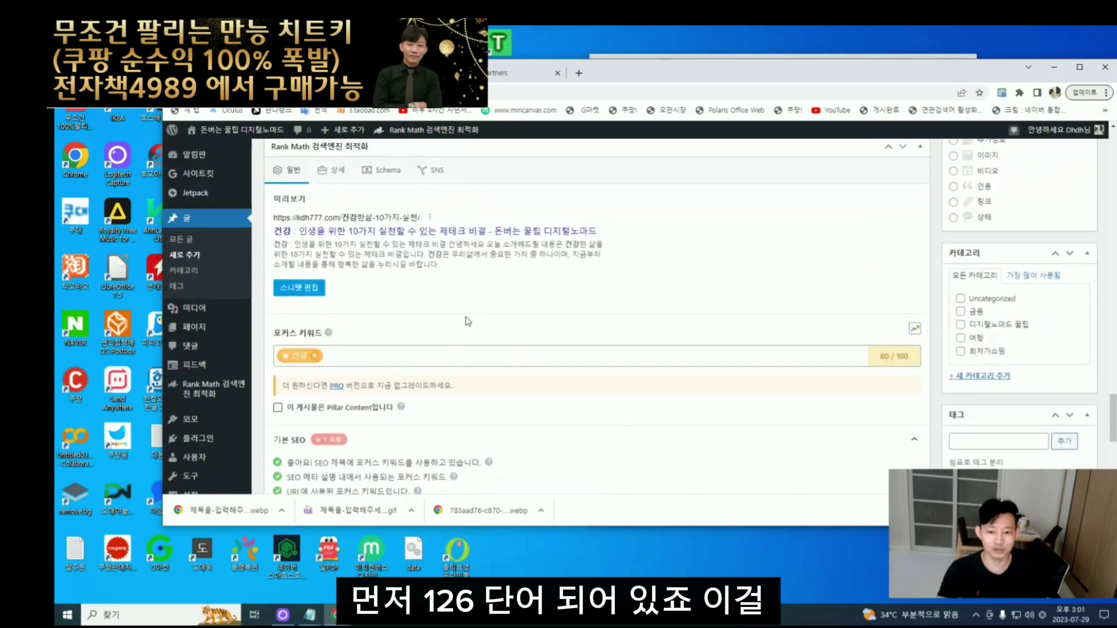
drag(616, 75, 569, 172)
click(761, 69)
click(939, 63)
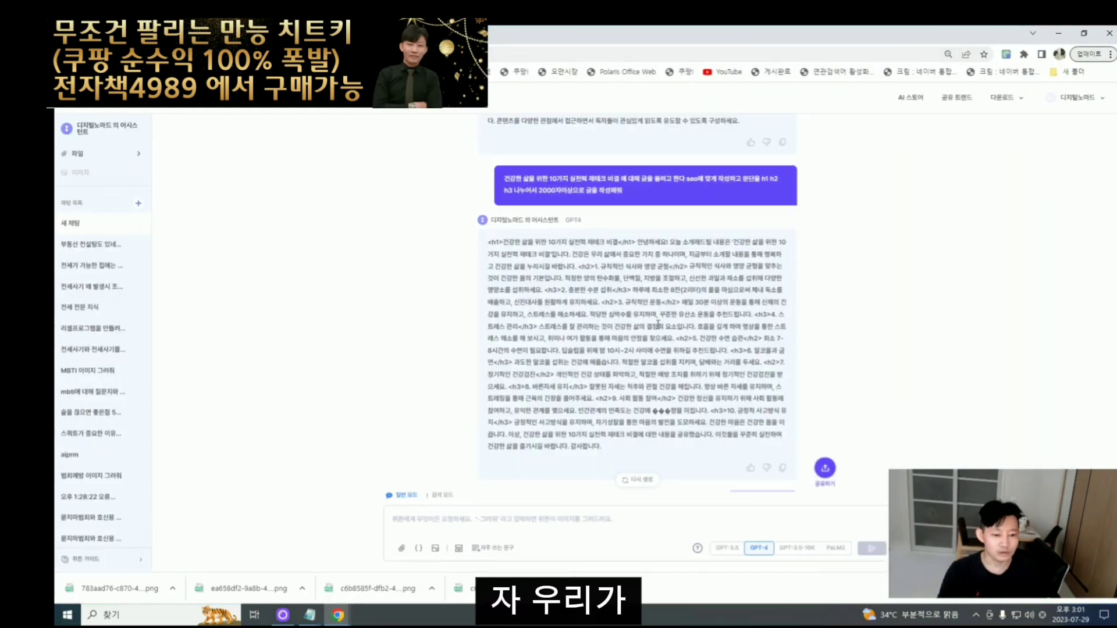
double_click(640, 314)
click(640, 314)
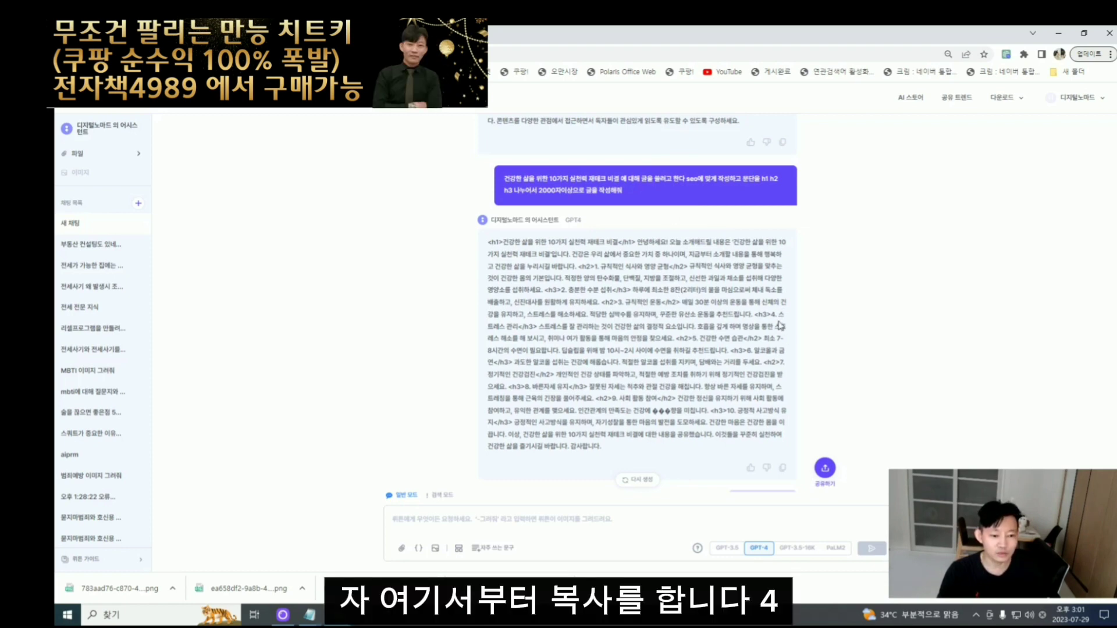
drag(600, 445, 755, 314)
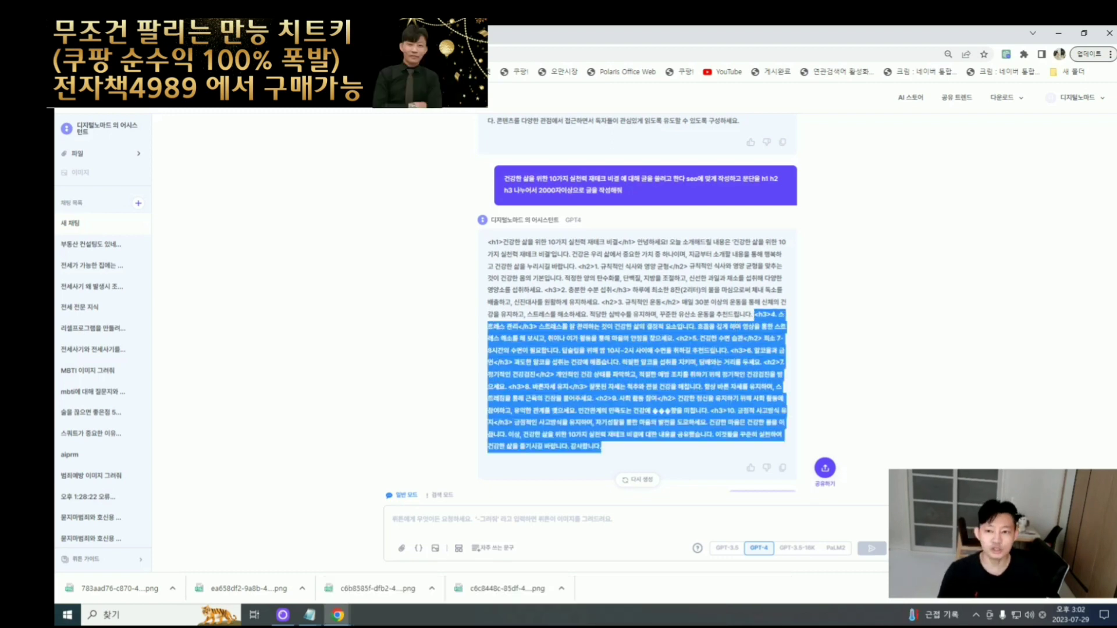
- Return to the WordPress post and paste the copied article text below the last paragraph of section 3
click(1084, 34)
click(340, 390)
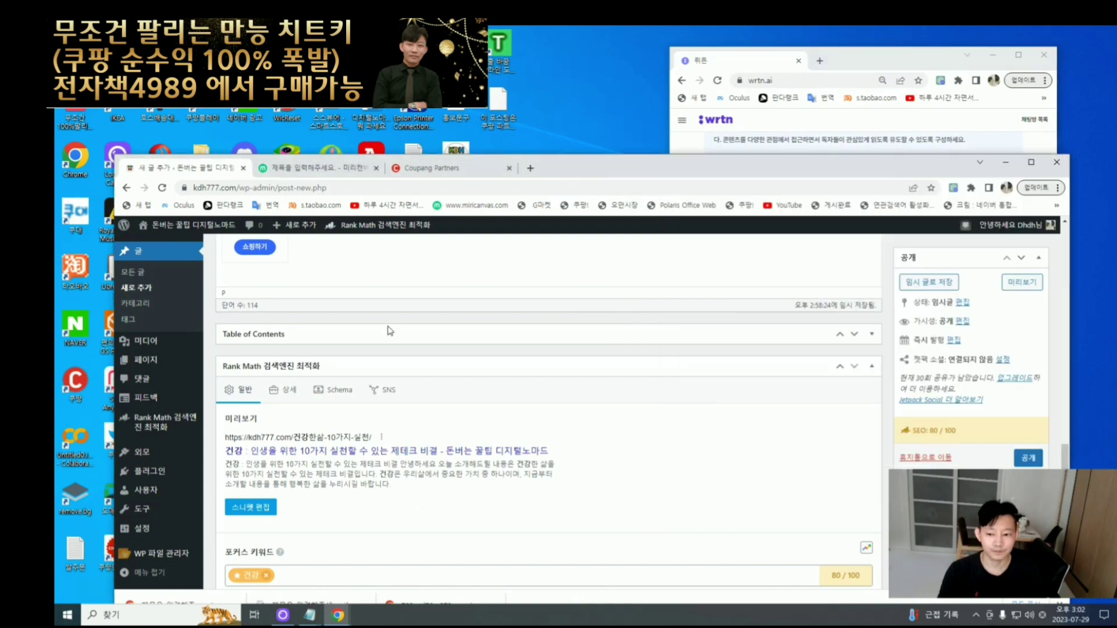
scroll(341, 390, down, 10)
scroll(340, 390, up, 15)
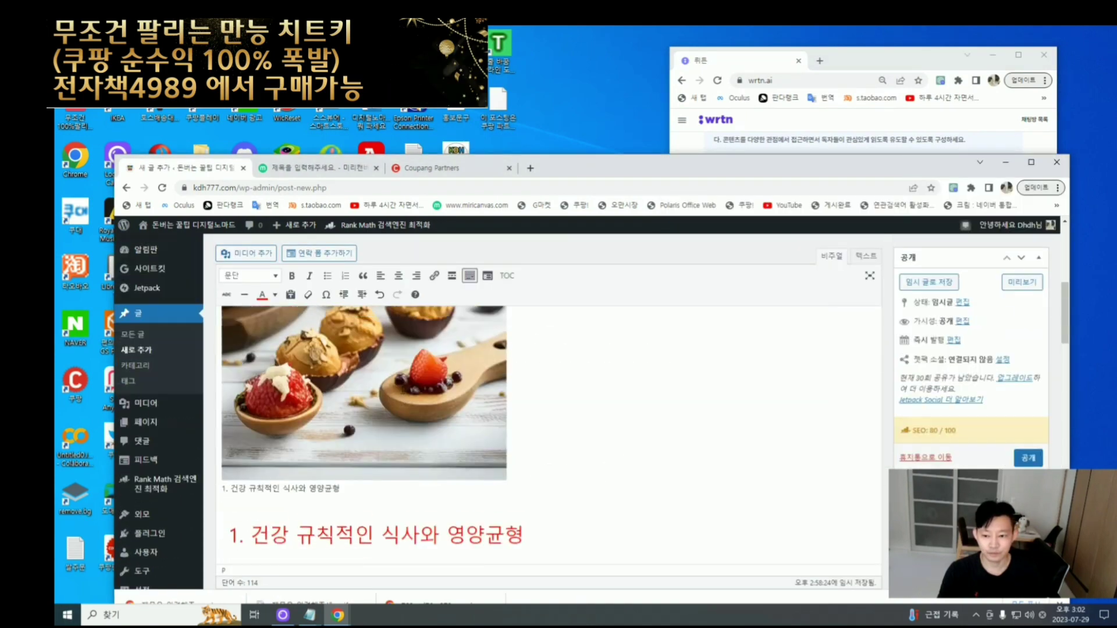
scroll(401, 408, down, 5)
scroll(402, 419, up, 1)
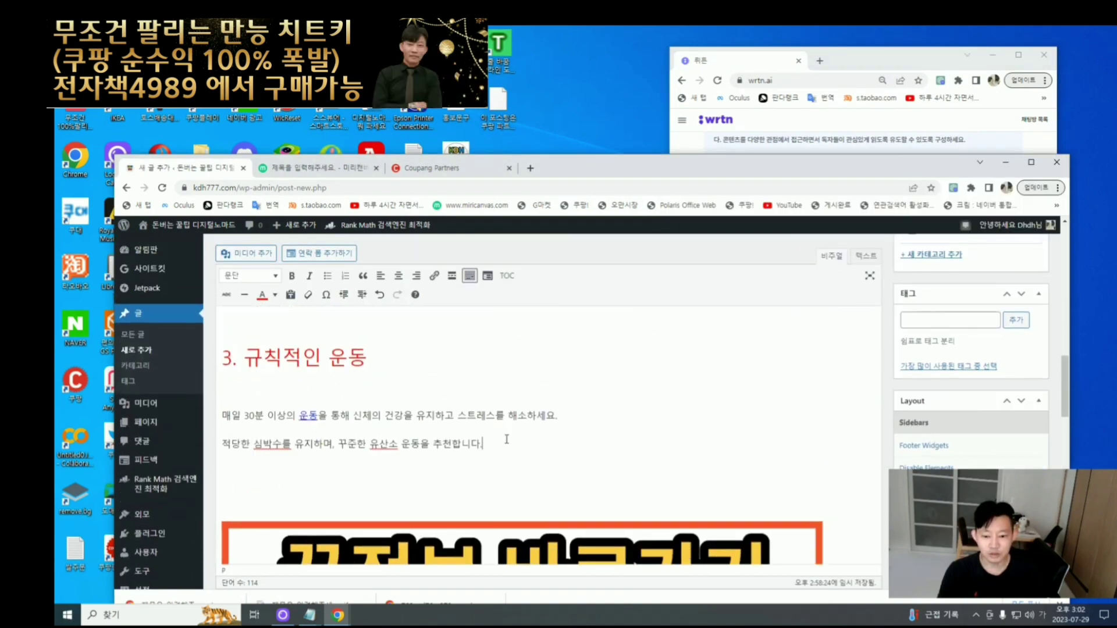
scroll(511, 442, down, 6)
scroll(454, 442, up, 5)
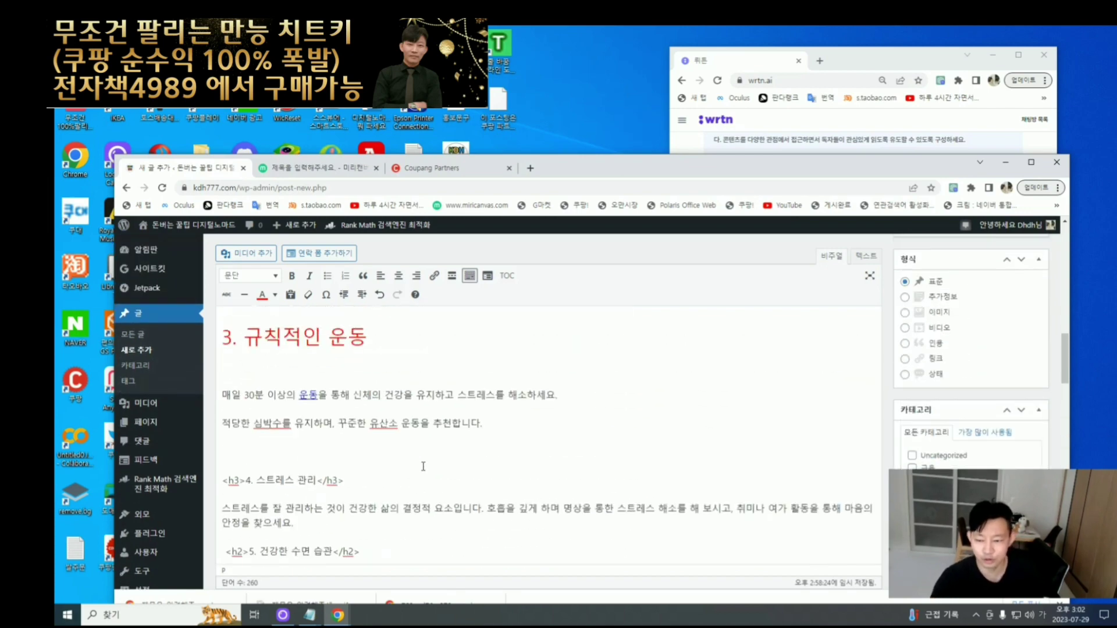
- Remove the opening and closing h3 tags around the "4. 스트레스 관리" line
scroll(405, 443, down, 5)
scroll(406, 442, up, 2)
click(241, 480)
key(BackSpace)
key(BackSpace)
key(BackSpace)
key(BackSpace)
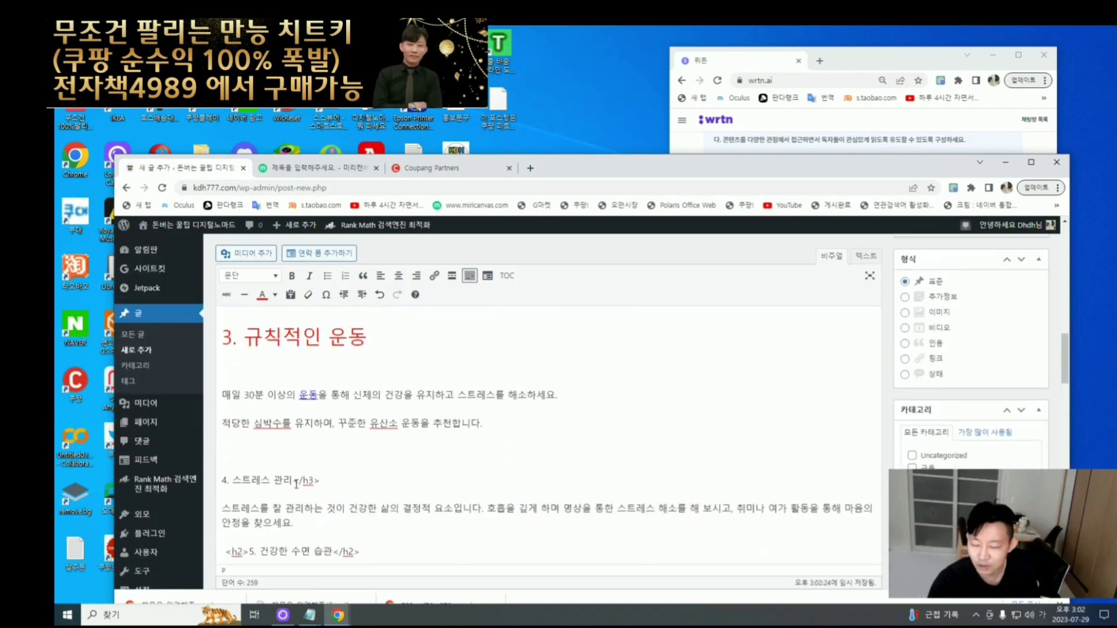
drag(571, 168, 573, 95)
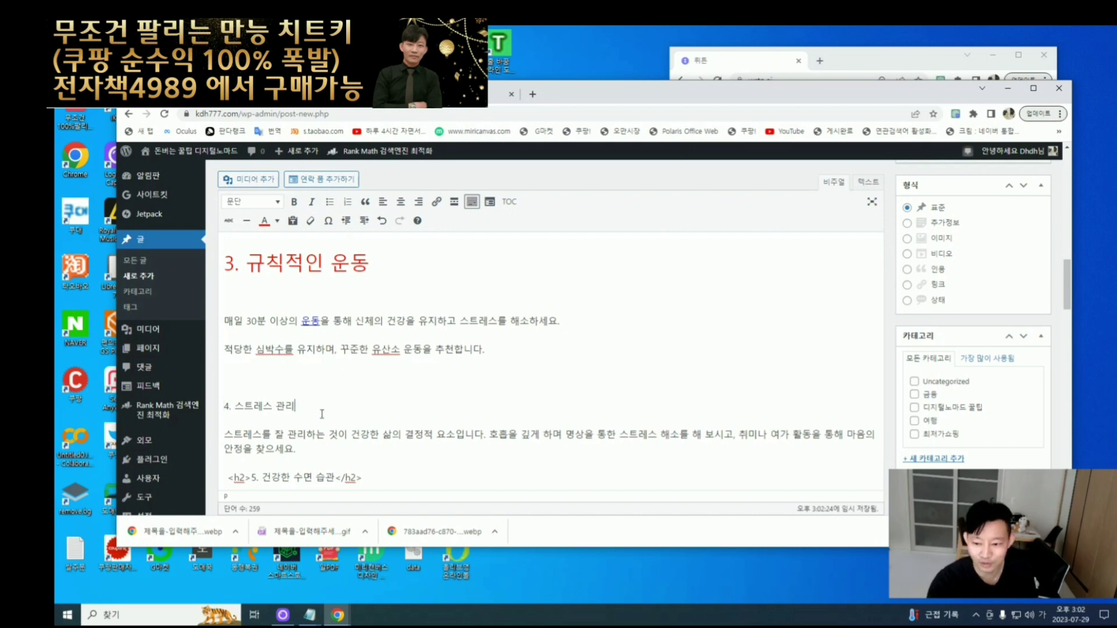
- Check the heading style of "3. 규칙적인 운동" and format the "4. 스트레스 관리" line as Heading 2 (헤딩 2)
scroll(281, 426, down, 1)
drag(226, 352, 295, 351)
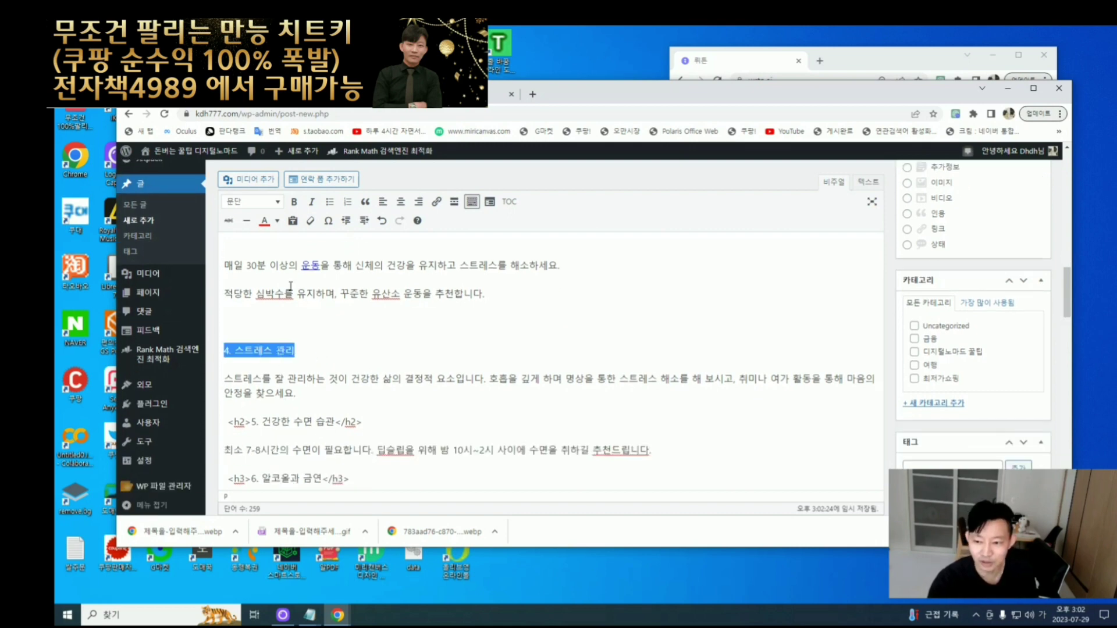
scroll(291, 287, up, 2)
click(265, 319)
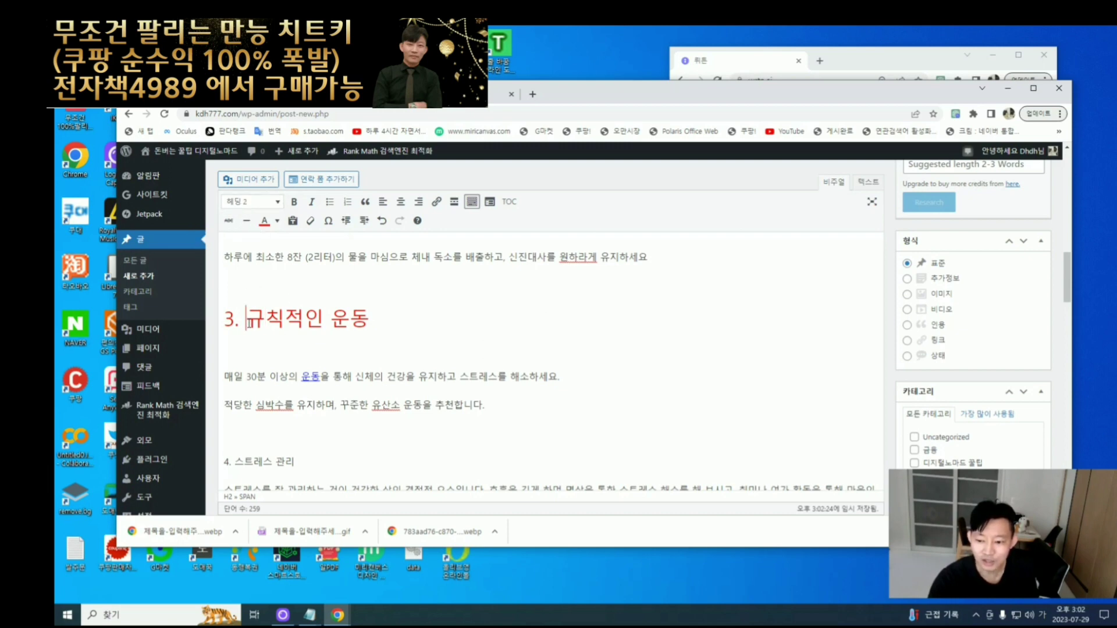
scroll(231, 361, down, 1)
drag(224, 406, 295, 406)
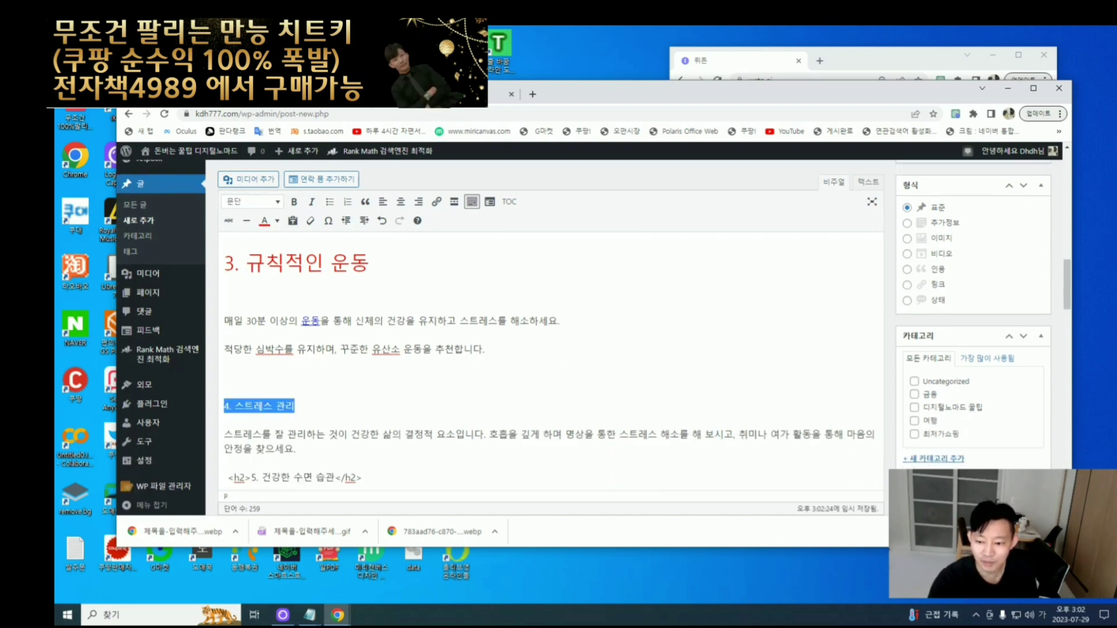
click(251, 201)
click(262, 279)
- Colour the "4. 스트레스 관리" heading red to match the section 3 heading
drag(225, 405, 384, 409)
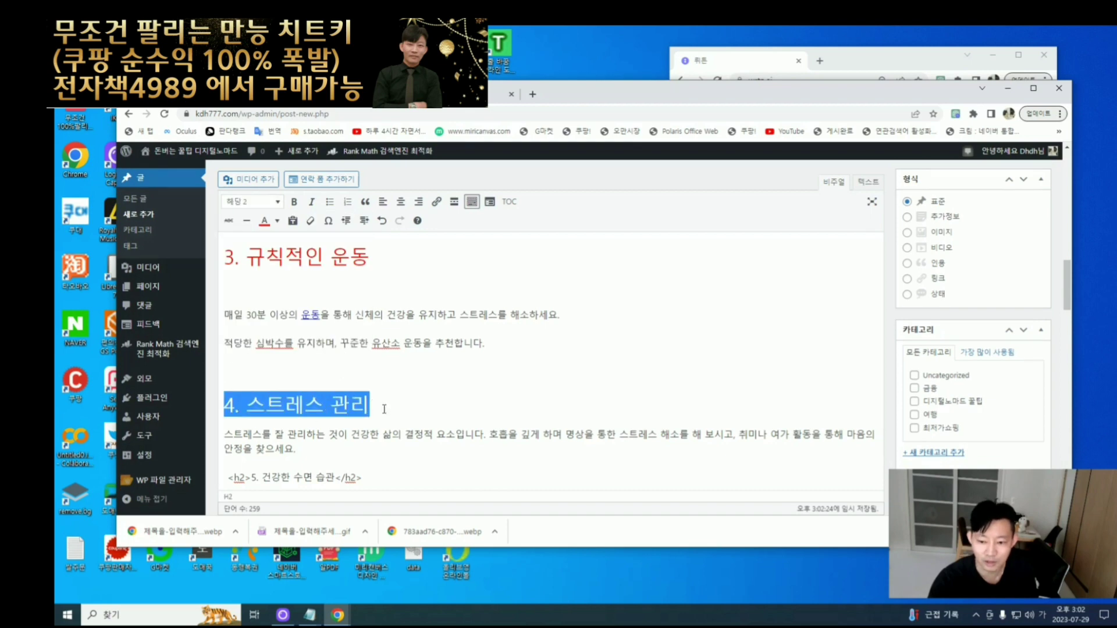
scroll(465, 204, down, 1)
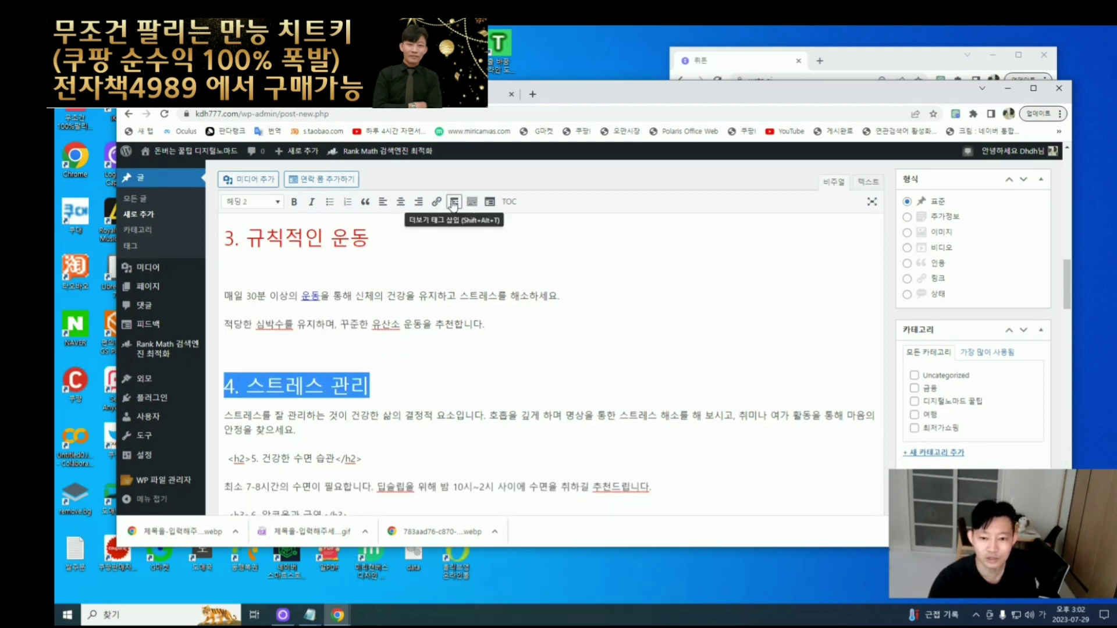
click(472, 201)
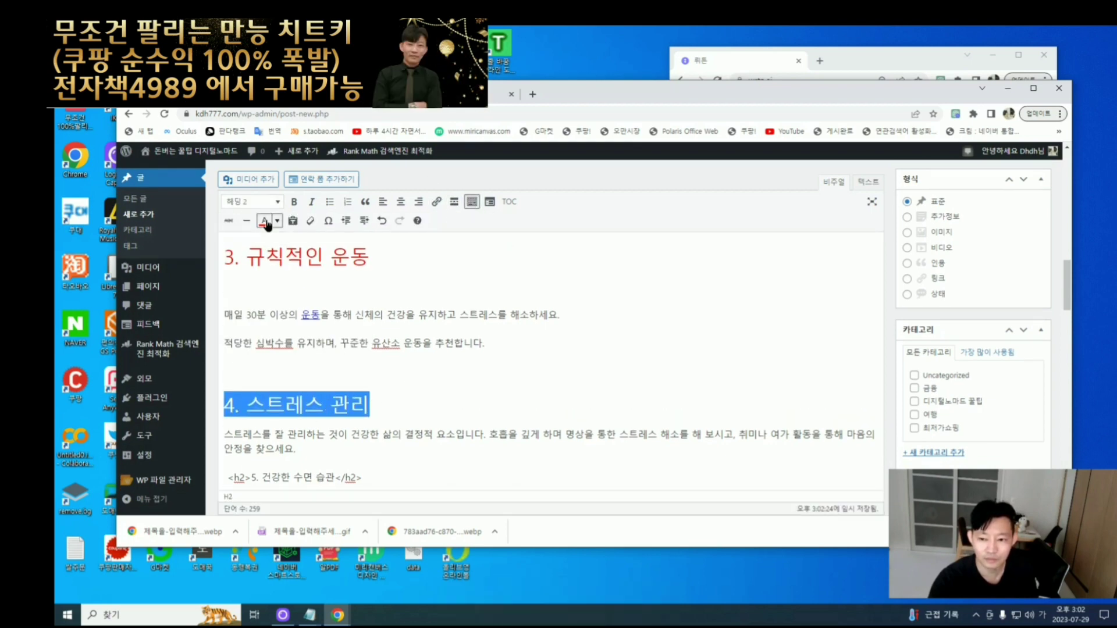
click(342, 314)
- Add blank lines below the "4. 스트레스 관리" heading and above section 5, and split section 4's paragraph after "결정적 요소입니다."
scroll(375, 342, down, 2)
key(Return)
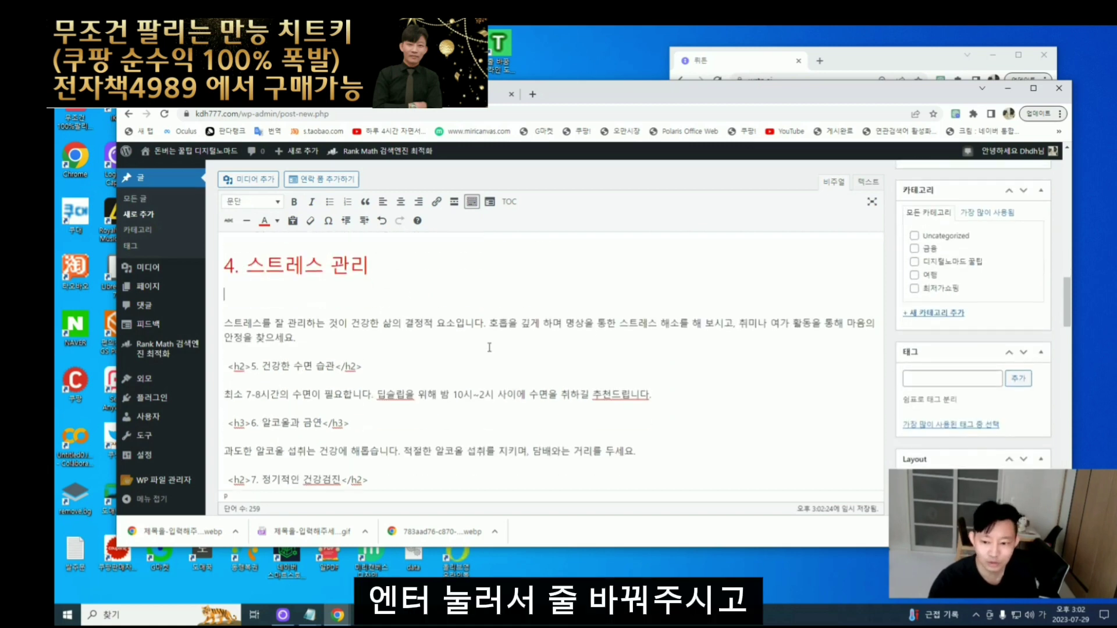
click(491, 326)
key(Return)
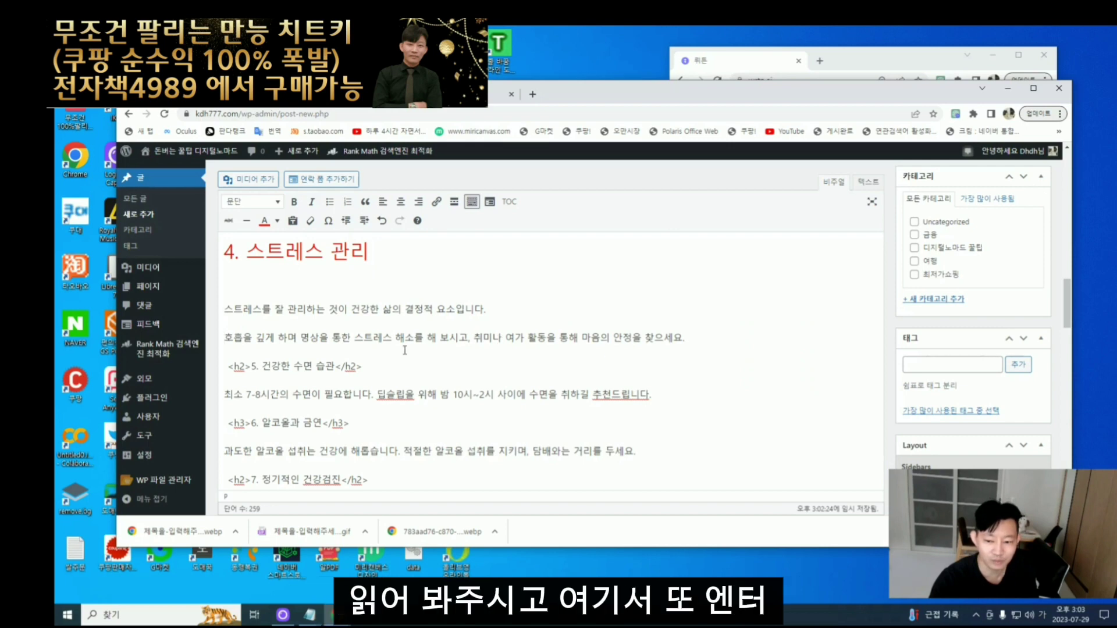
key(Return)
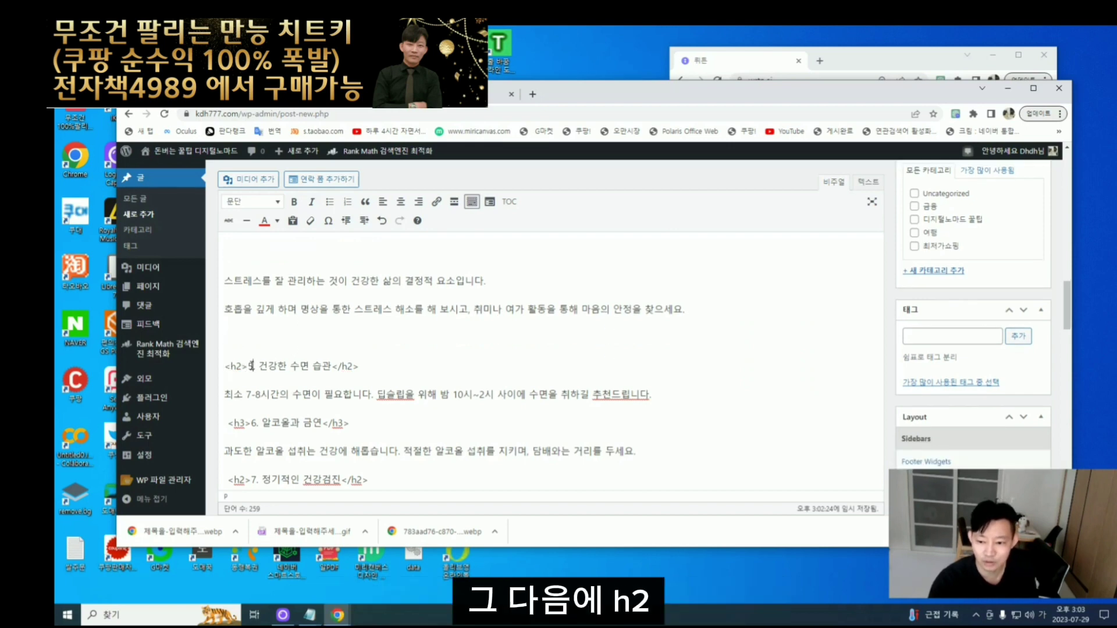
- Remove the h2 tags around "5. 건강한 수면 습관" and format the line as Heading 2 (헤딩 2)
click(250, 366)
key(BackSpace)
key(BackSpace)
key(BackSpace)
key(BackSpace)
click(343, 367)
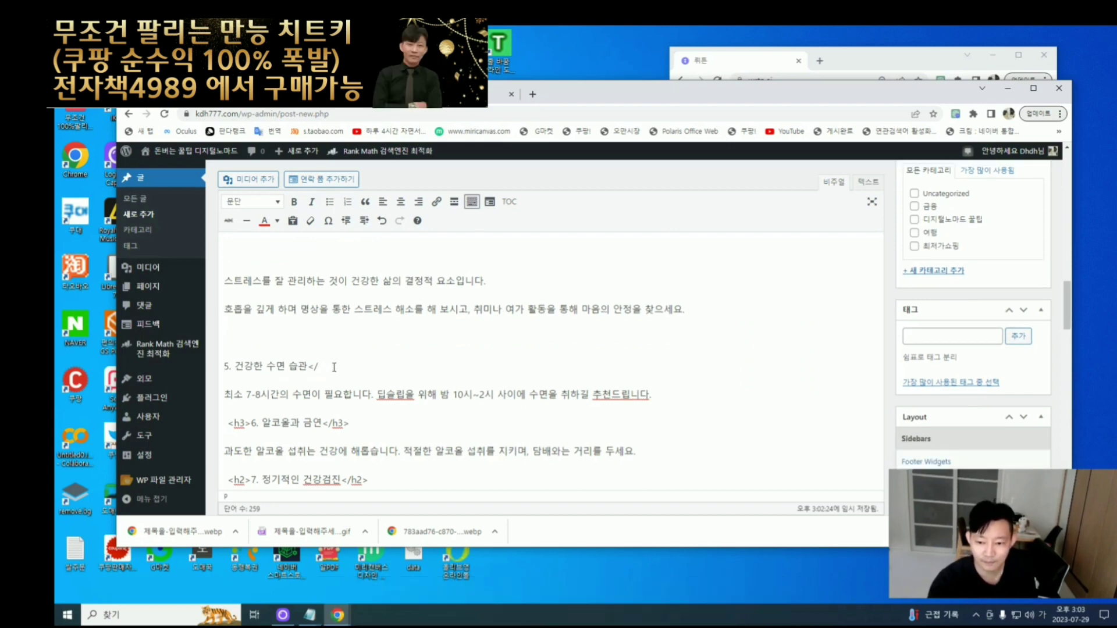
shift+click(350, 366)
click(251, 201)
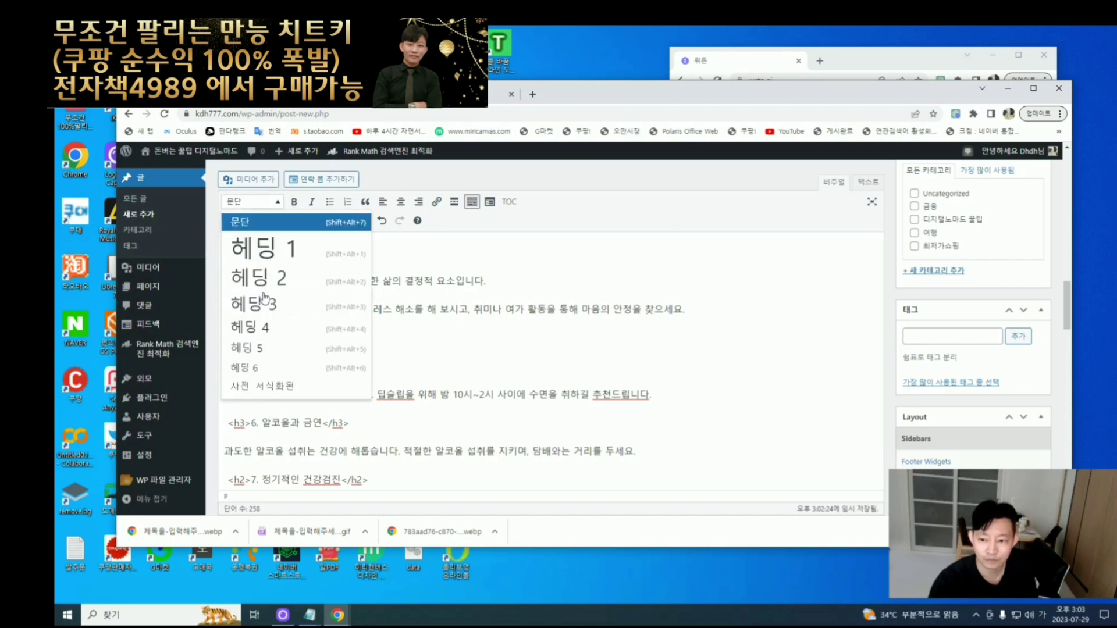
click(256, 279)
click(388, 407)
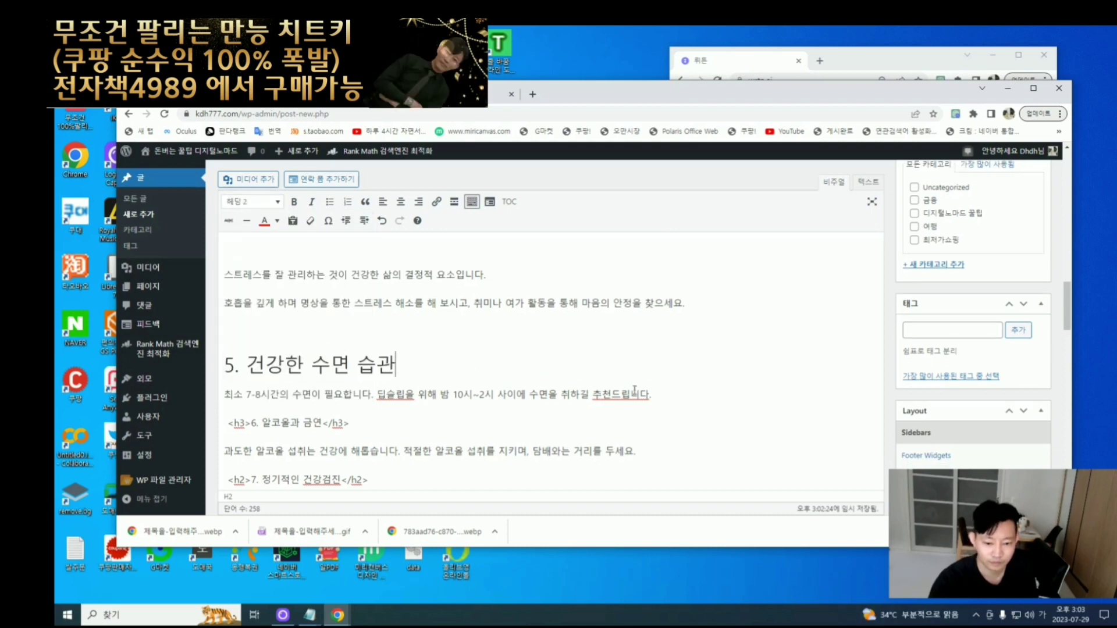
- Add a blank line after section 5's paragraph and remove the h3 tags around "6. 알코올과 금연"
click(669, 396)
key(Return)
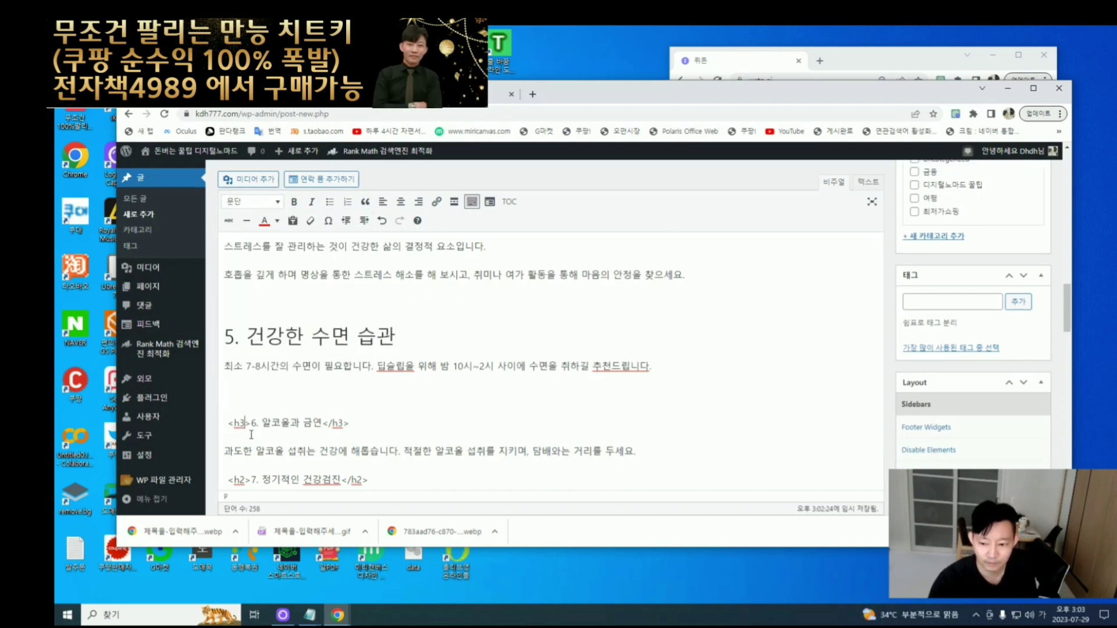
key(BackSpace)
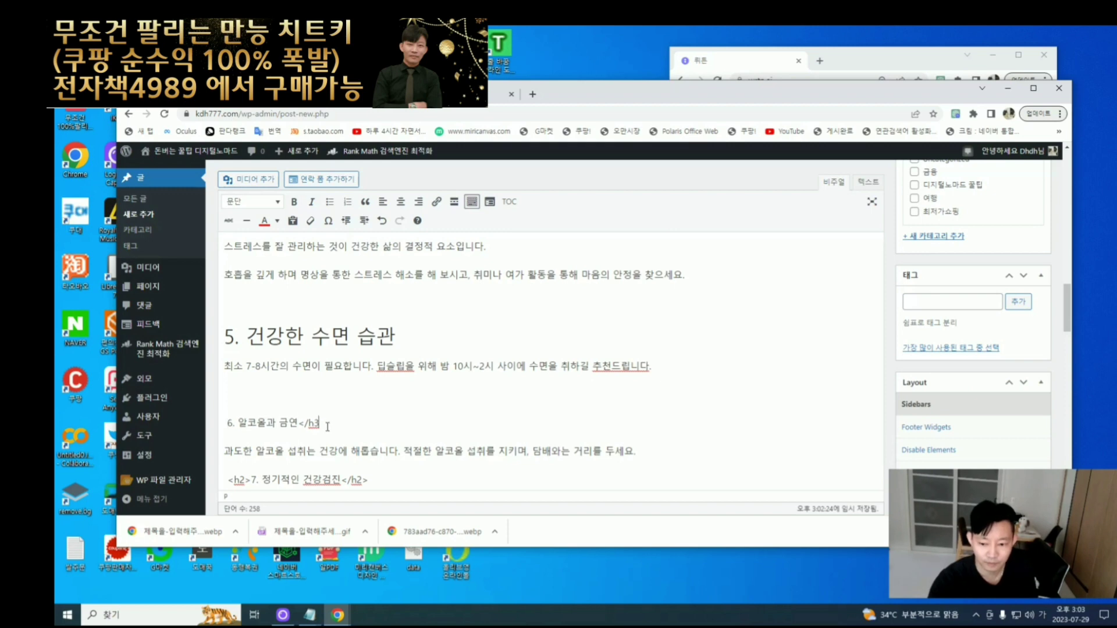
key(BackSpace)
- Format the "6. 알코올과 금연" line as Heading 2 (헤딩 2) and delete its leading space
drag(228, 423, 299, 422)
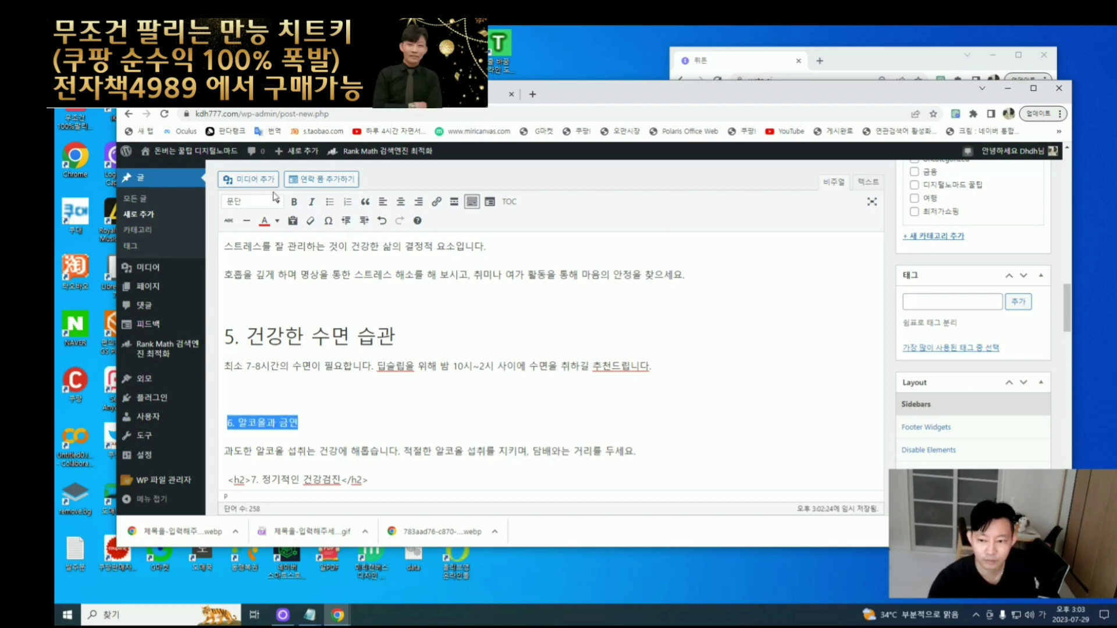
click(277, 201)
click(258, 279)
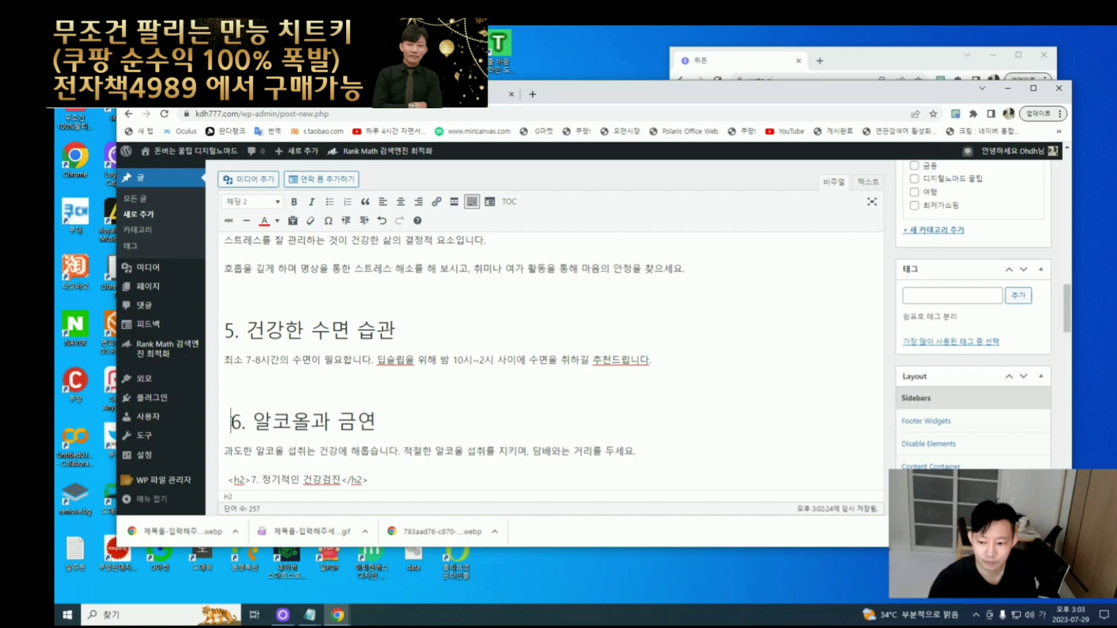
key(BackSpace)
- Add a blank line after section 6's paragraph and remove the h2 tags around "7. 정기적인 건강검진"
scroll(324, 429, down, 2)
click(630, 337)
key(Return)
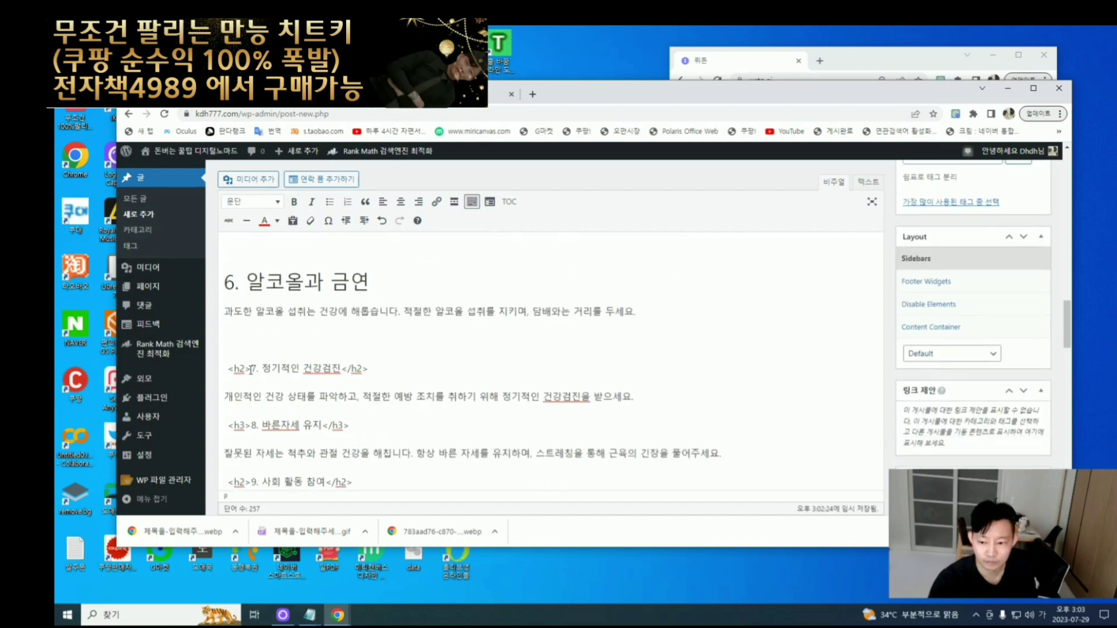
key(BackSpace)
key(BackSpace)
key(BackSpace)
key(BackSpace)
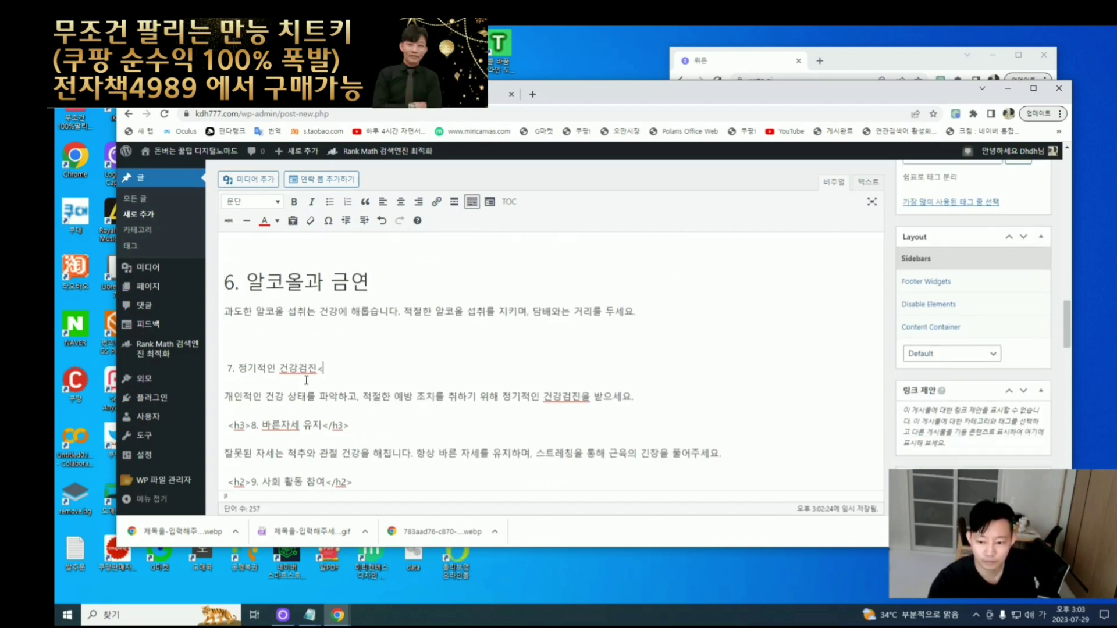
- Format the "7. 정기적인 건강검진" line as Heading 2 (헤딩 2)
drag(226, 367, 317, 368)
click(264, 206)
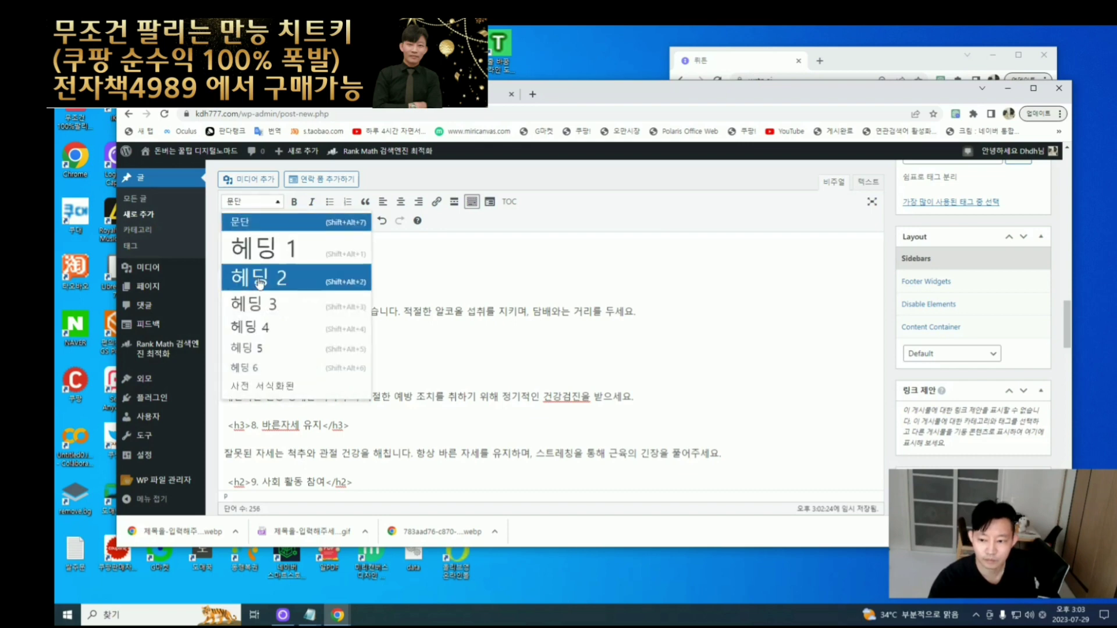
click(258, 281)
click(461, 337)
- Add a blank line after section 7's paragraph and remove the h3 tags around "8. 바른자세 유지"
scroll(495, 335, down, 2)
click(648, 287)
key(Return)
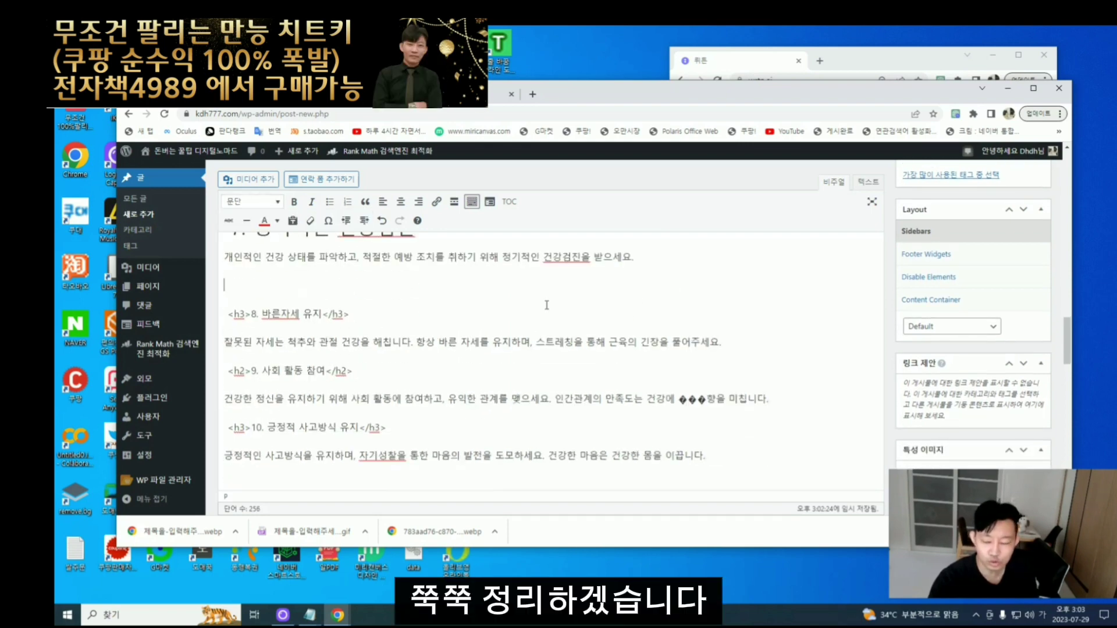
click(246, 317)
key(BackSpace)
key(BackSpace)
key(BackSpace)
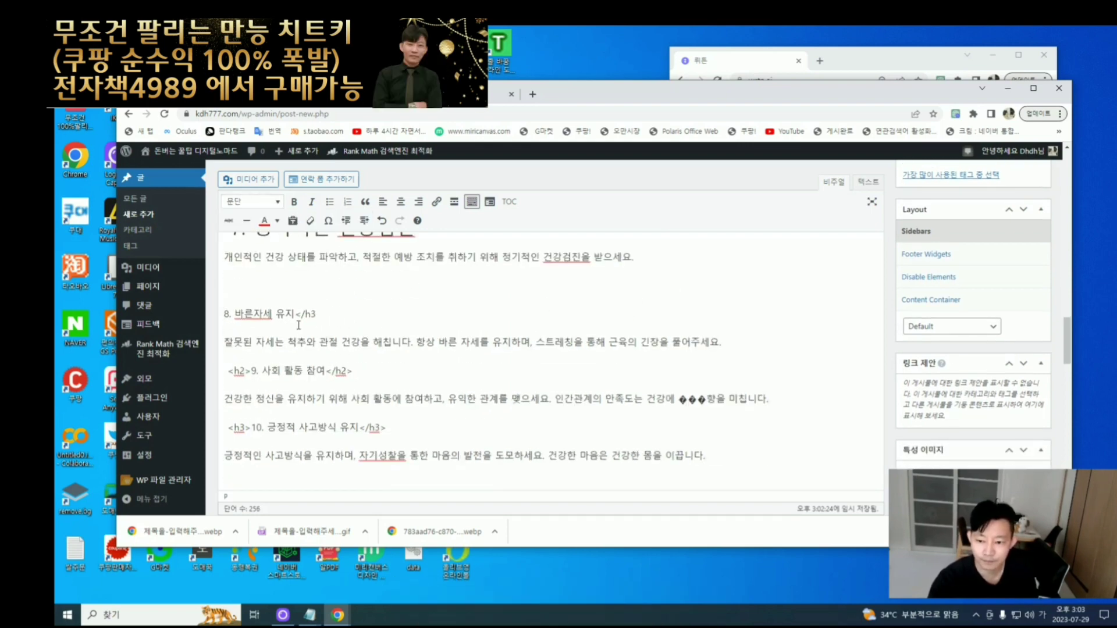
- Format the "8. 바른자세 유지" line as Heading 2 (헤딩 2)
drag(227, 314, 297, 314)
click(252, 201)
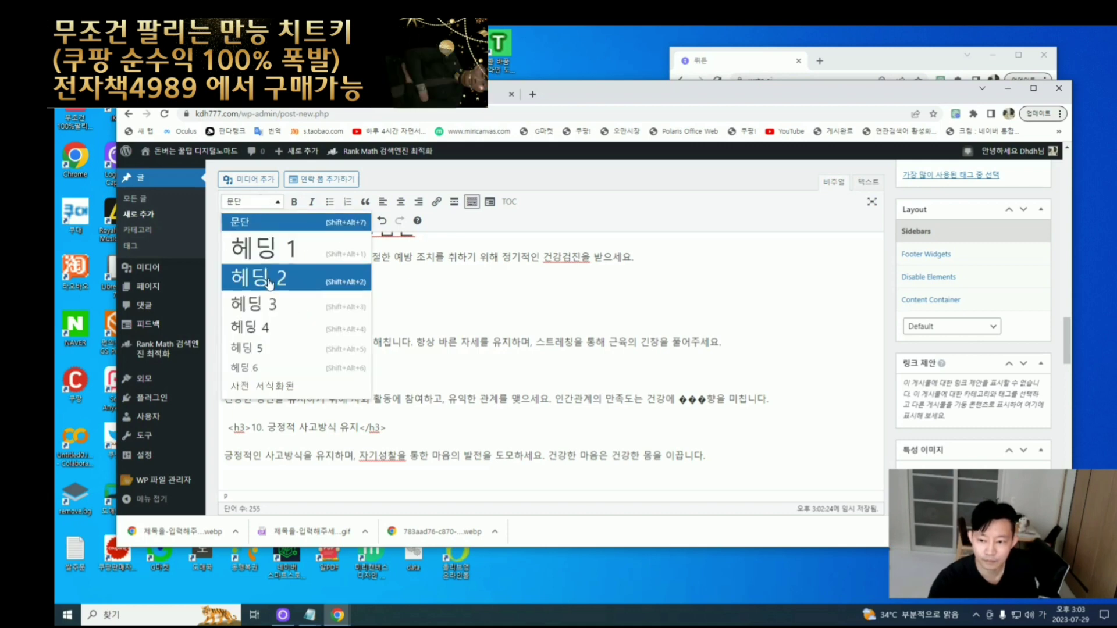
click(258, 278)
- Remove the h2 tags around "9. 사회 활동 참여" and add a blank line above it
scroll(299, 274, down, 2)
click(356, 259)
scroll(249, 312, up, 1)
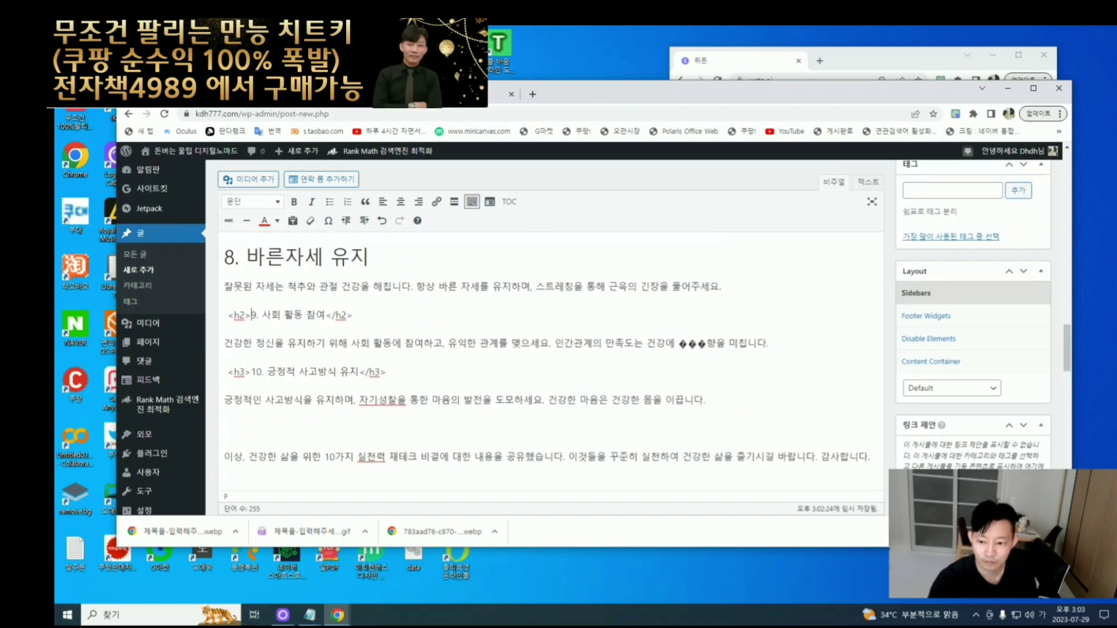
key(BackSpace)
key(BackSpace)
key(BackSpace)
key(BackSpace)
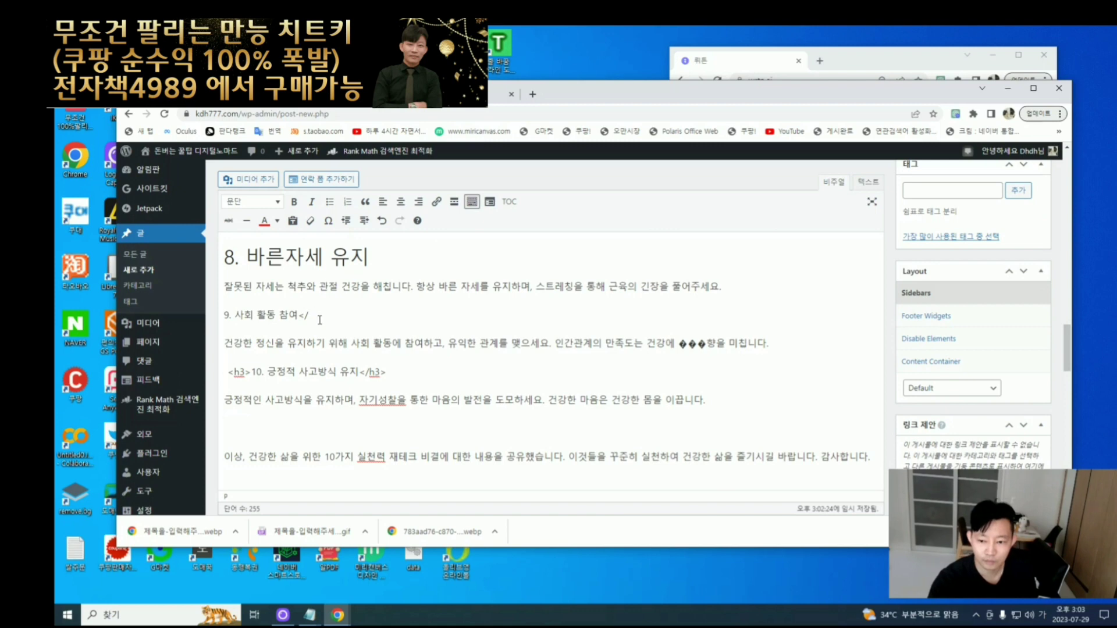
key(Return)
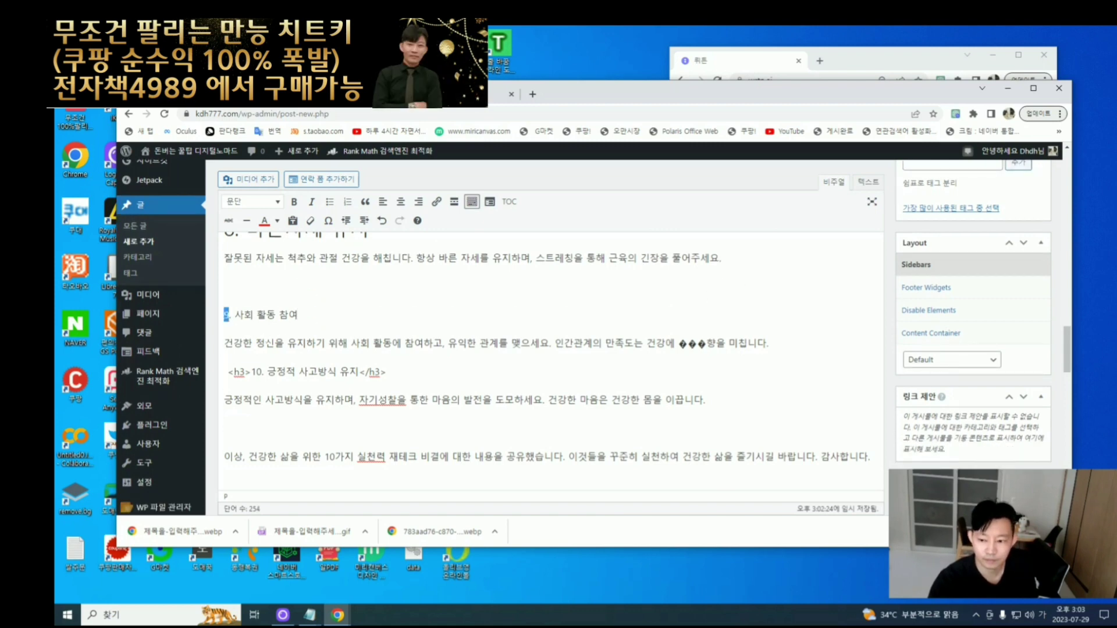
- Format the "9. 사회 활동 참여" line as Heading 2 (헤딩 2)
key(shift+End)
click(263, 201)
click(262, 277)
- Replace the garbled characters in section 9's last sentence so that it reads "건강에 매우 많은 영향을 미칩니다."
scroll(806, 265, down, 1)
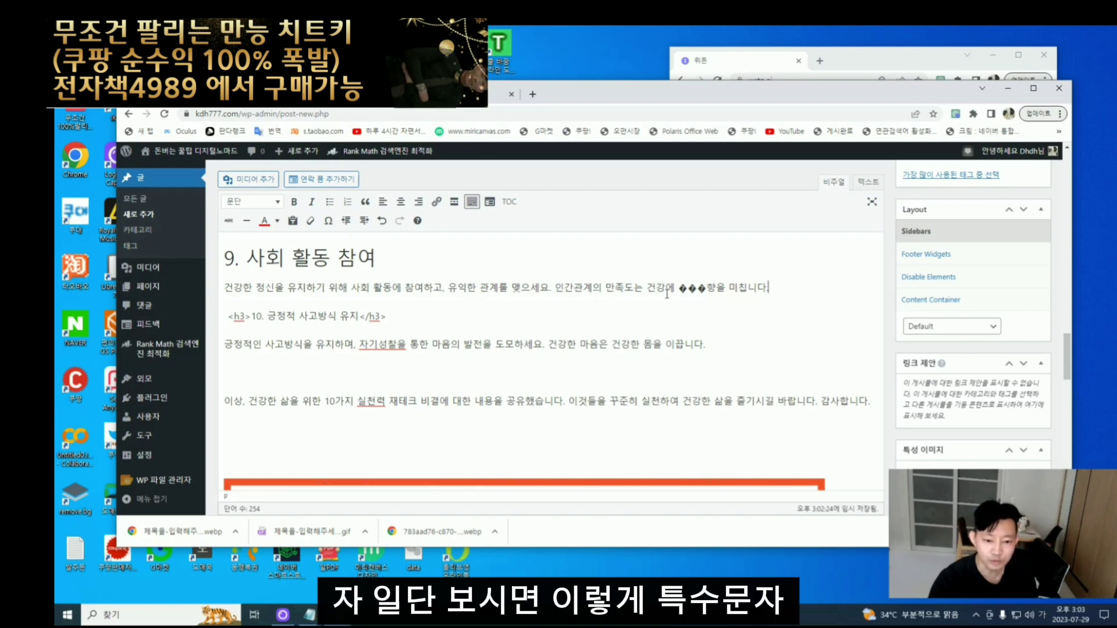
drag(679, 288, 706, 288)
drag(554, 287, 387, 316)
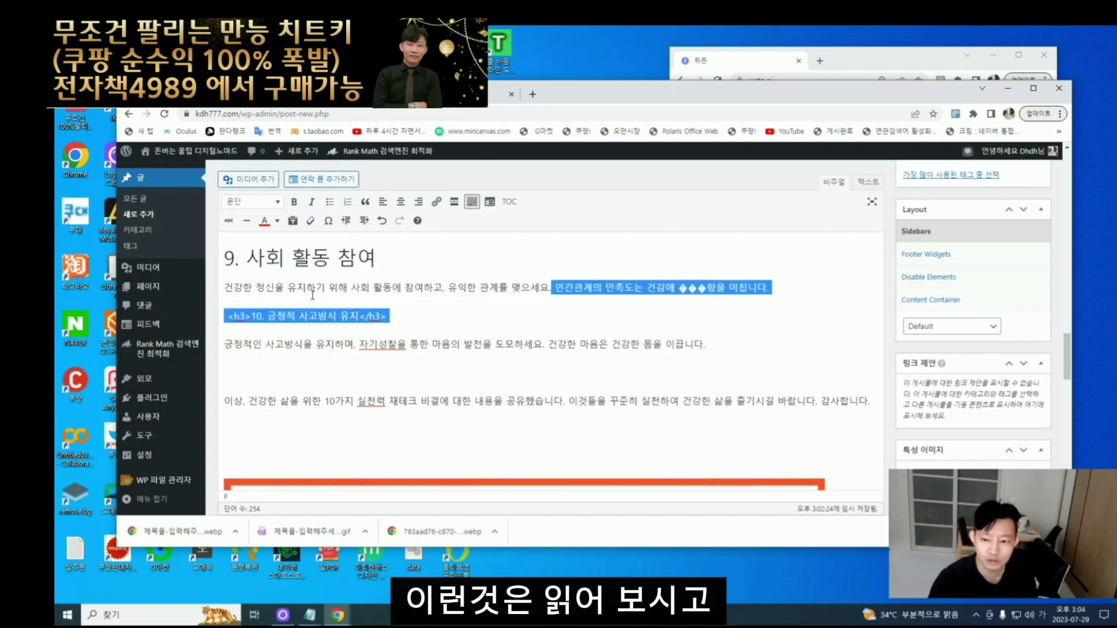
click(243, 293)
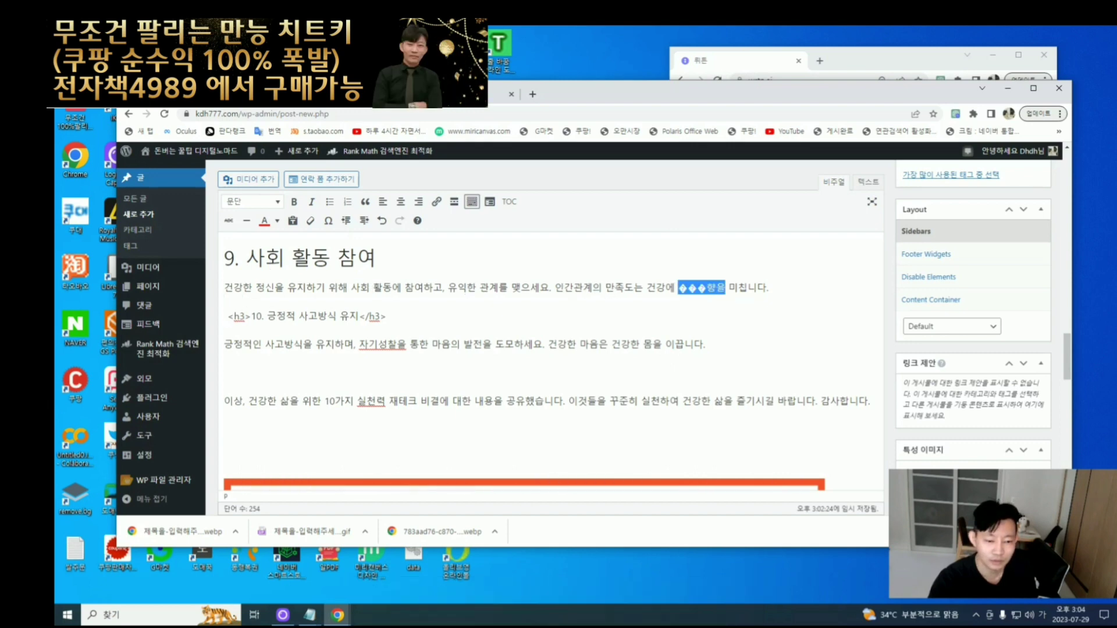
drag(725, 287, 768, 287)
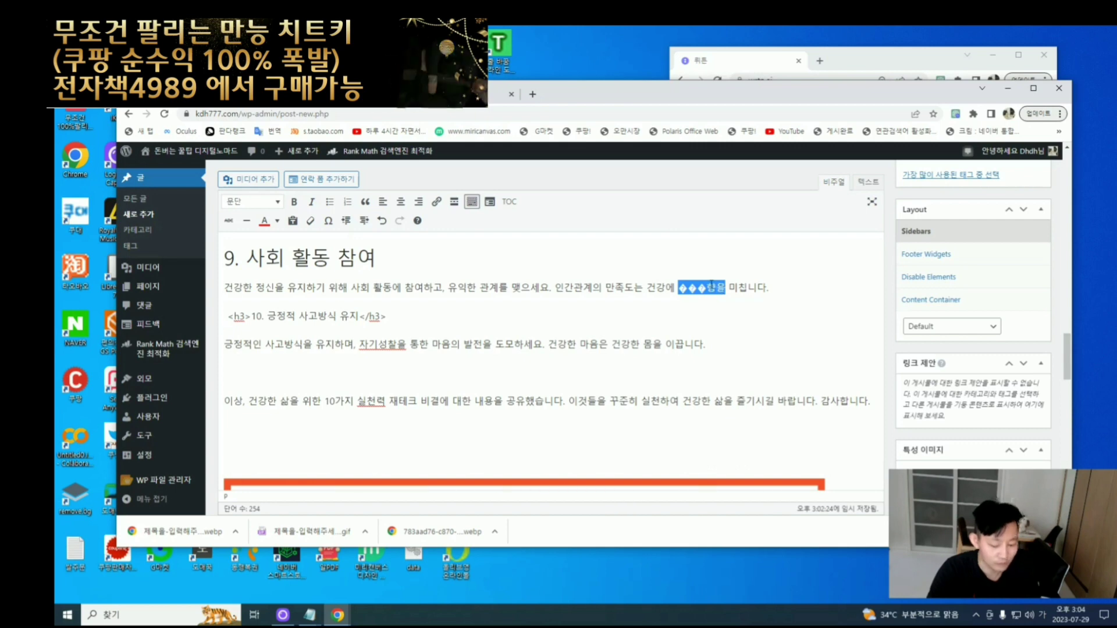
text(매우 많은 영)
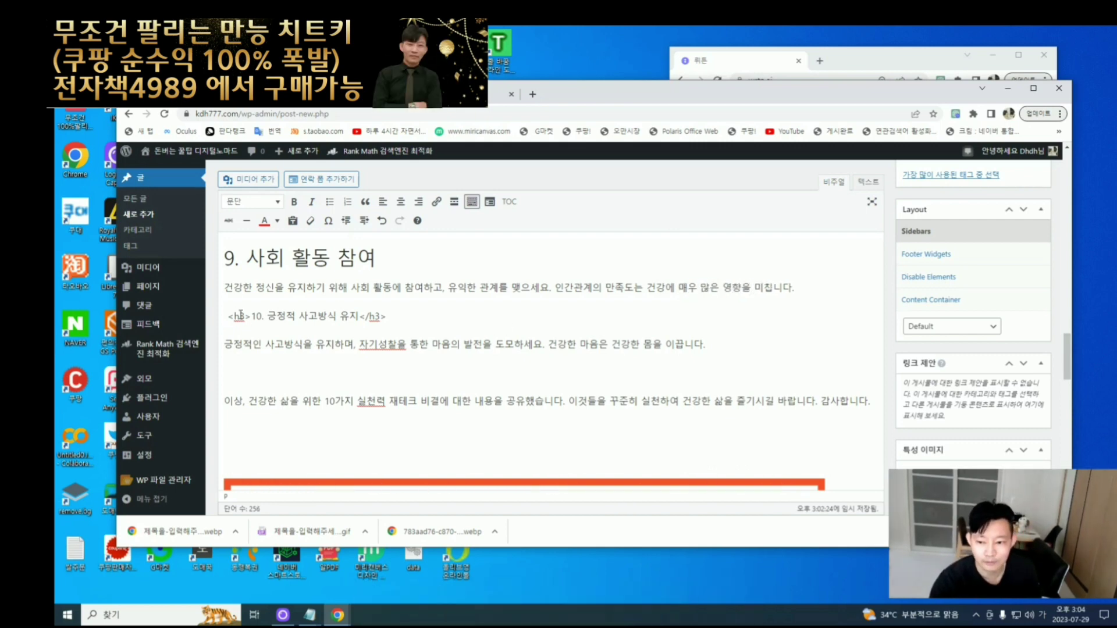
- Add a blank line after section 9's paragraph and remove the h3 tags around "10. 긍정적 사고방식 유지"
click(795, 287)
key(Return)
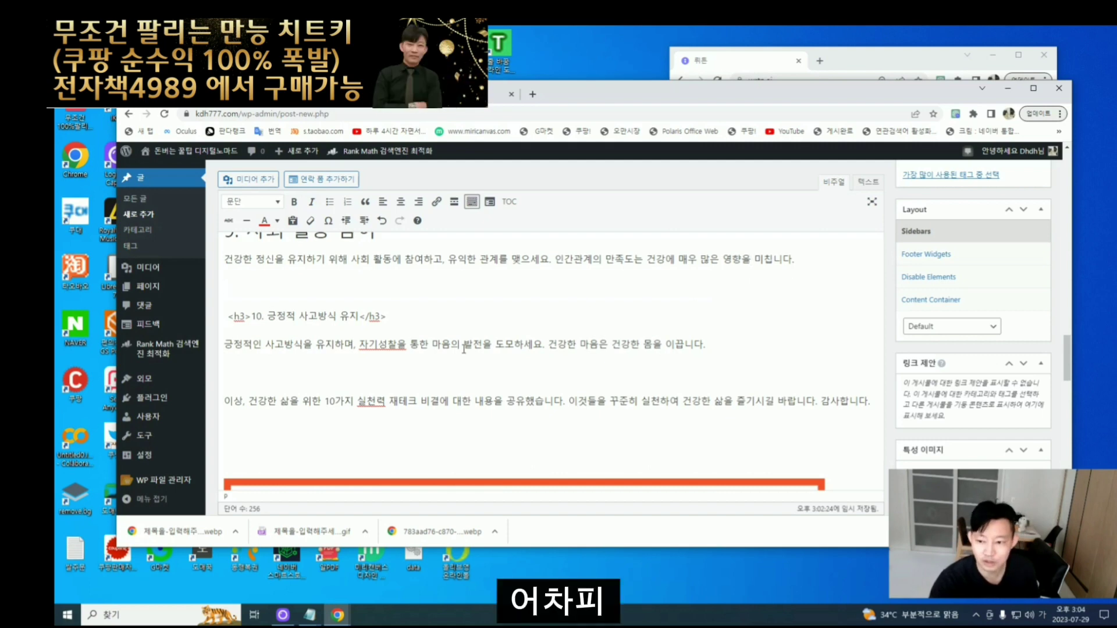
scroll(421, 391, up, 2)
click(250, 427)
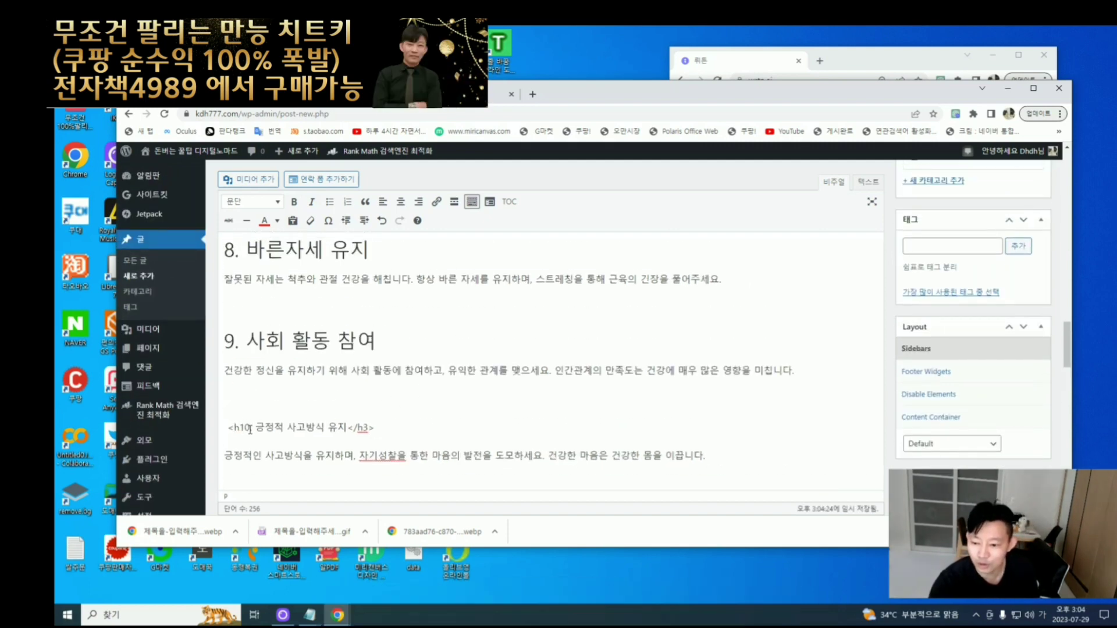
key(BackSpace)
key(BackSpace)
key(BackSpace)
key(BackSpace)
key(BackSpace)
key(BackSpace)
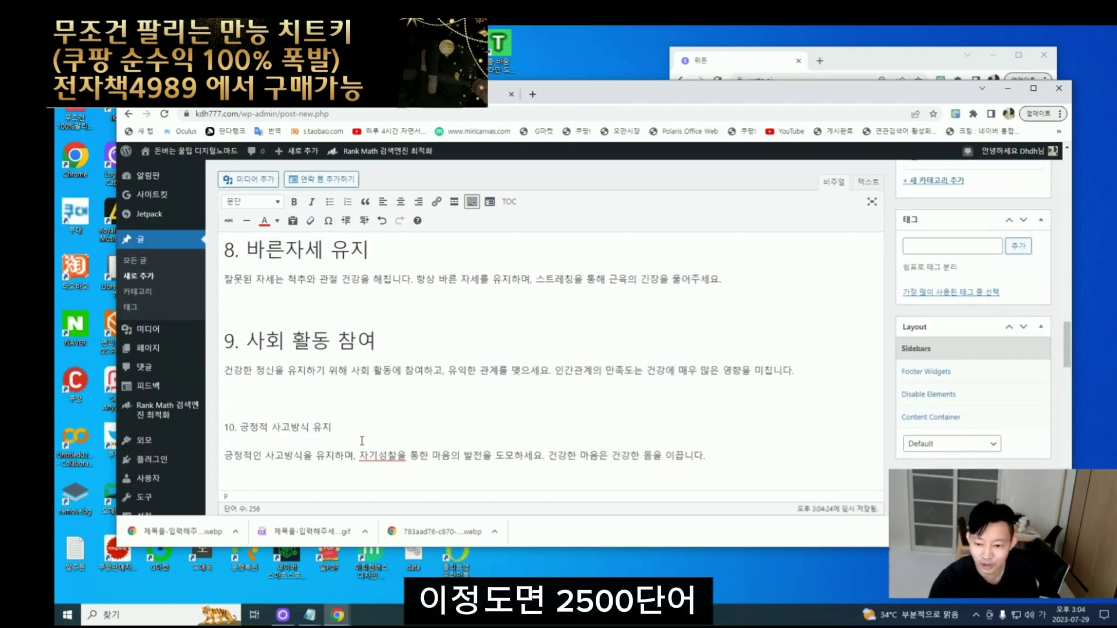
- Format the "10. 긍정적 사고방식 유지" line as Heading 2 (헤딩 2)
drag(225, 427, 335, 428)
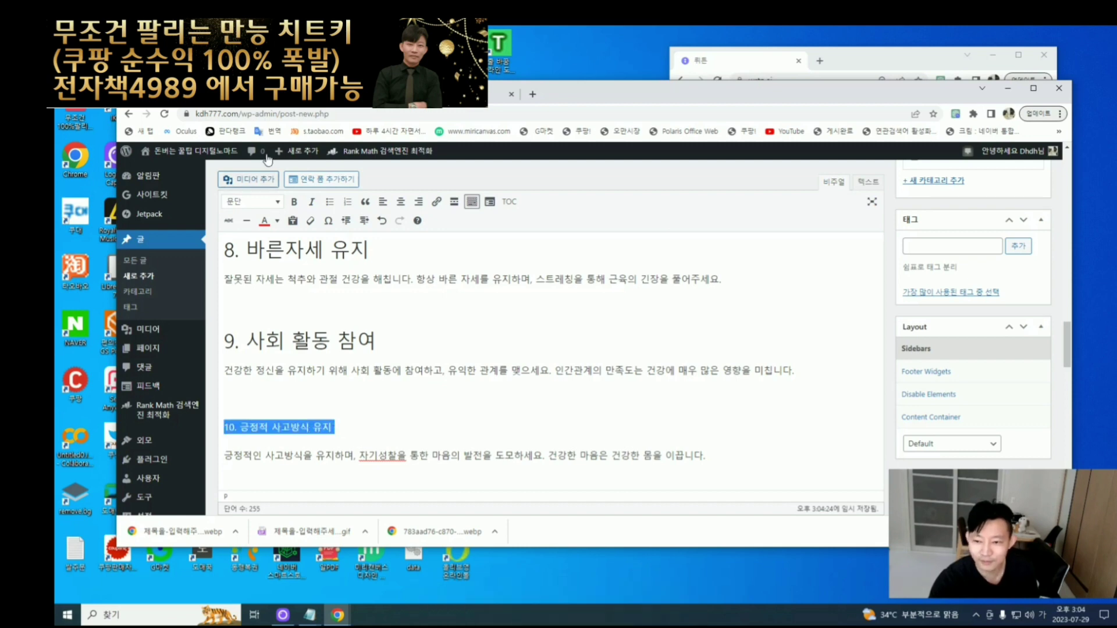
click(266, 202)
click(261, 289)
key(Left)
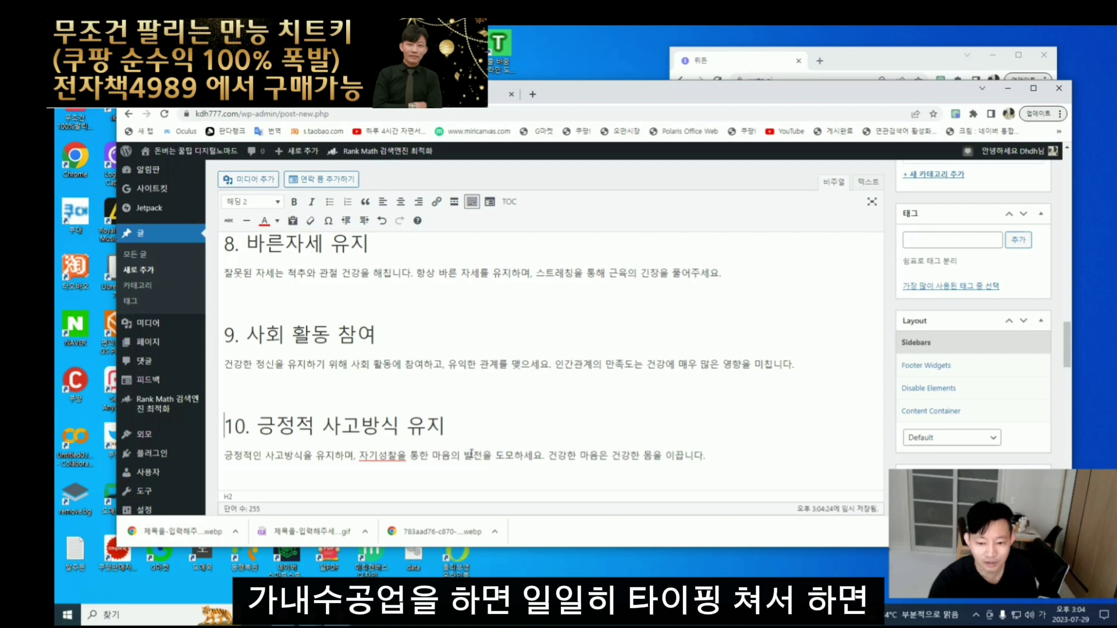
- Split section 10's text into two paragraphs after "발전을 도모하세요."
click(350, 459)
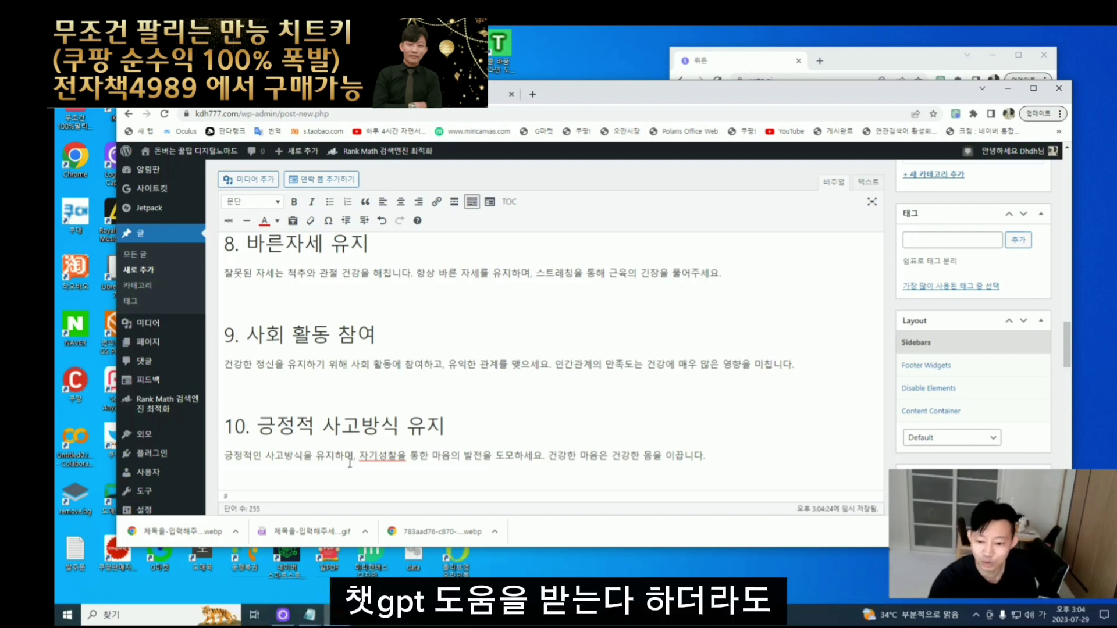
click(549, 455)
key(Return)
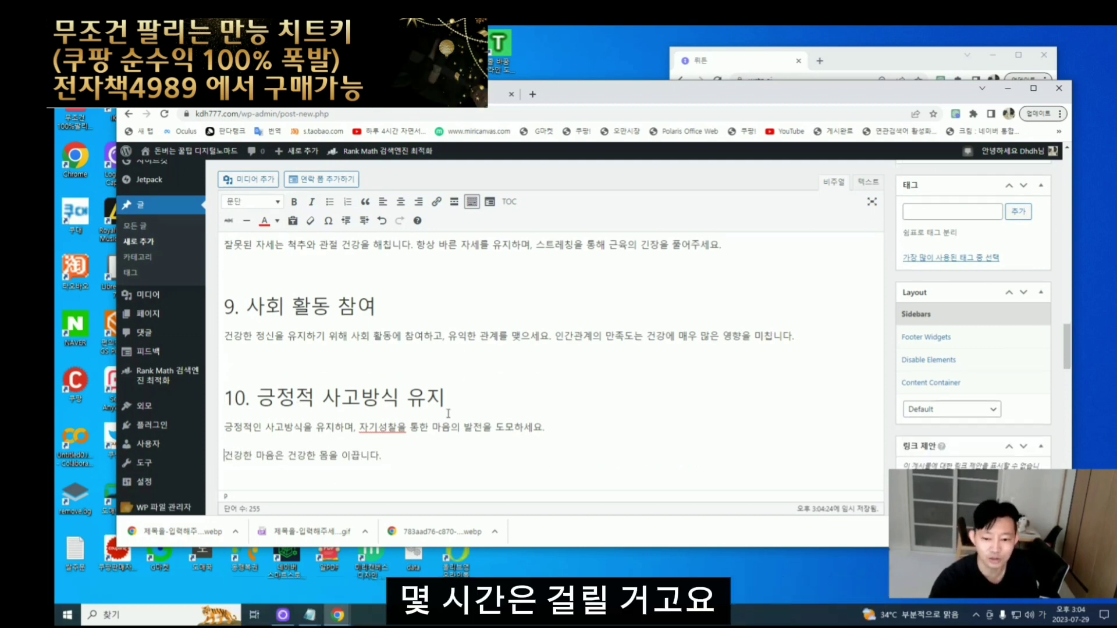
scroll(421, 414, down, 2)
scroll(267, 436, up, 1)
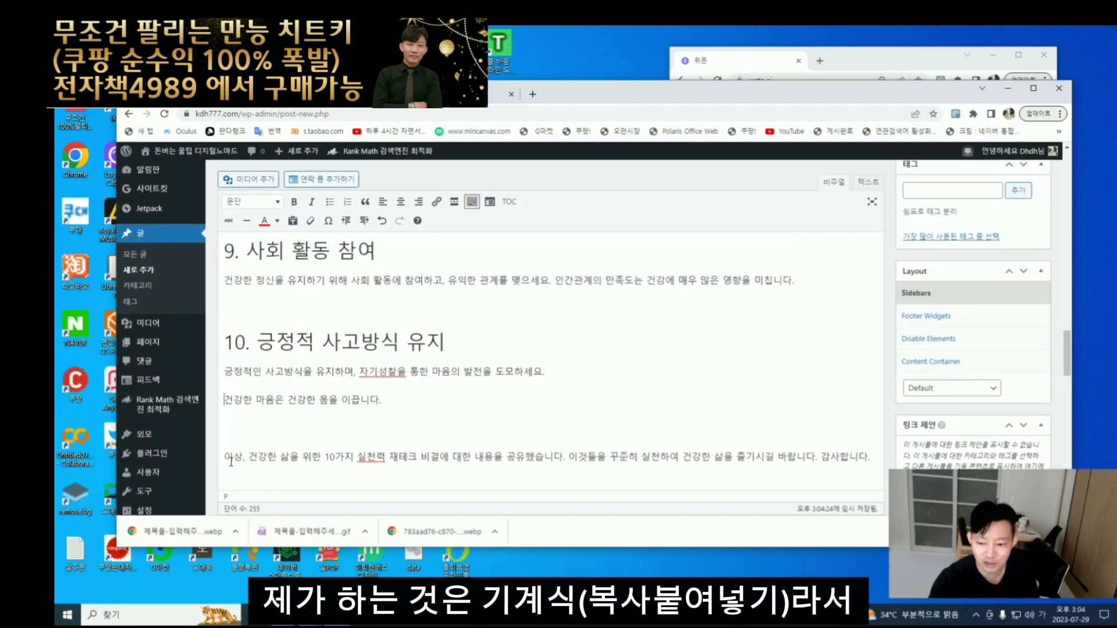
- Split the closing paragraph after "공유했습니다." so that the remaining sentences start on a new line
click(566, 457)
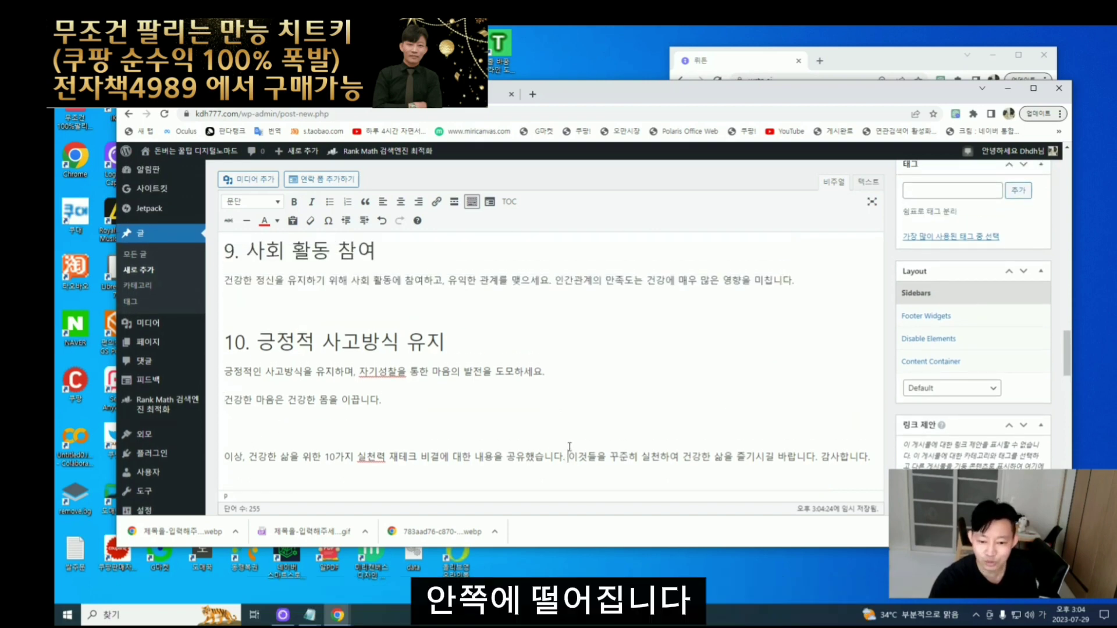
click(225, 458)
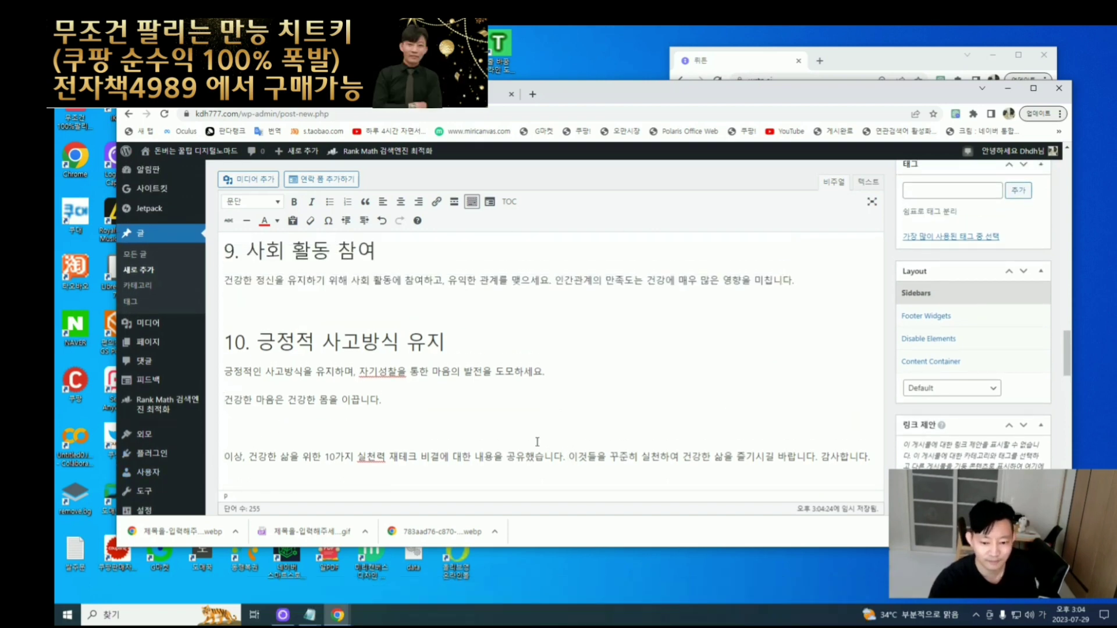
key(Return)
- Examine the Rank Math basic and additional SEO checks, especially content length and the subheading keyword check
scroll(453, 460, down, 2)
scroll(479, 452, up, 3)
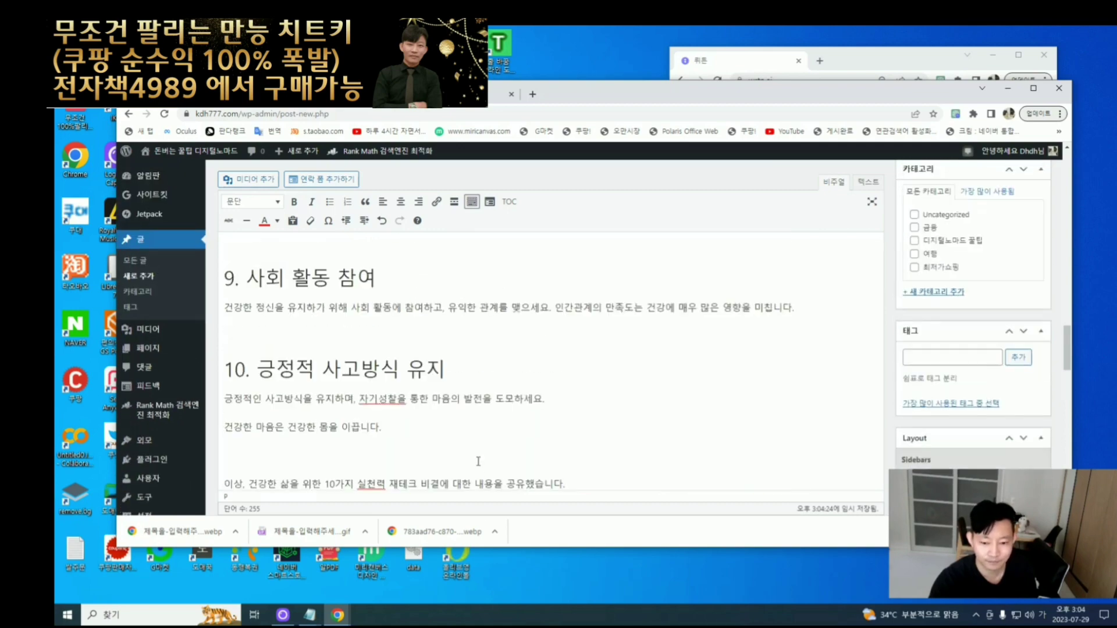
scroll(483, 448, down, 2)
scroll(481, 409, down, 12)
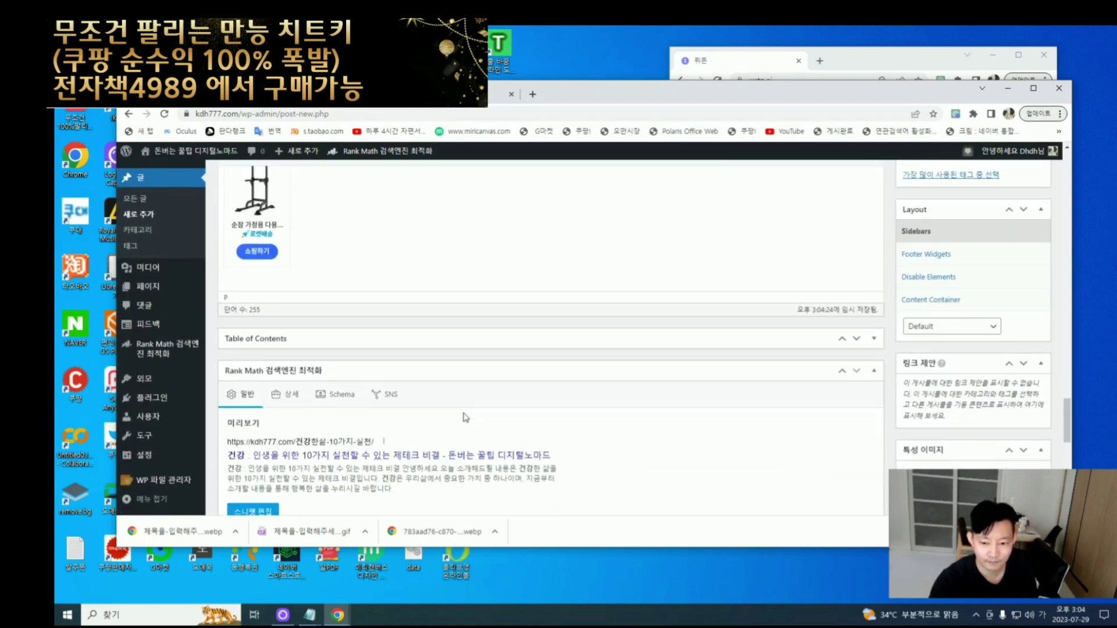
scroll(323, 296, up, 2)
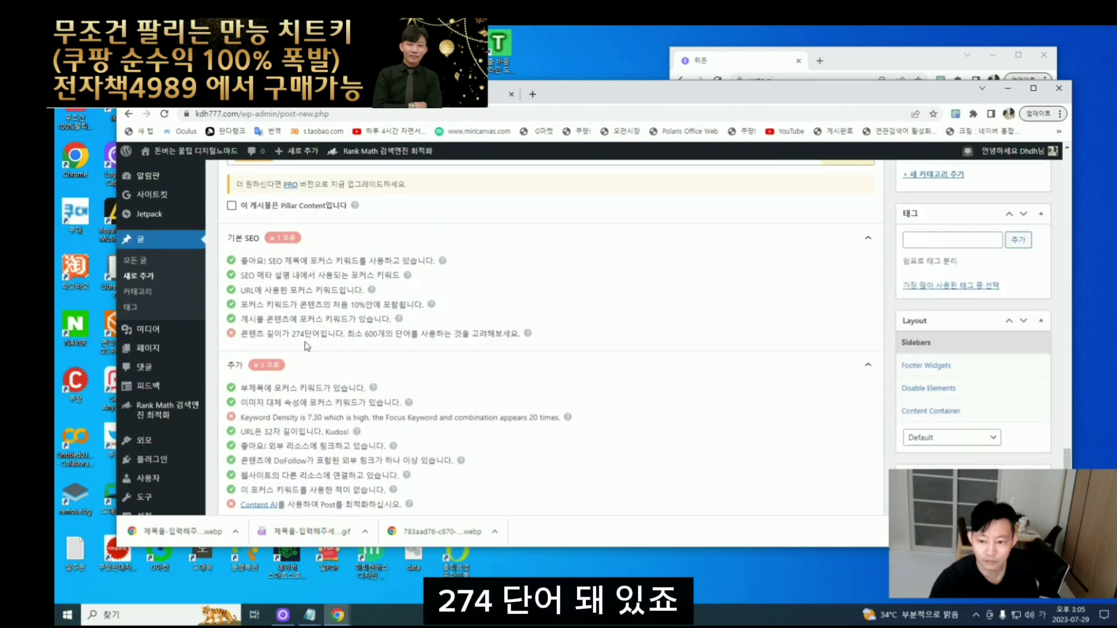
click(309, 336)
scroll(357, 429, up, 1)
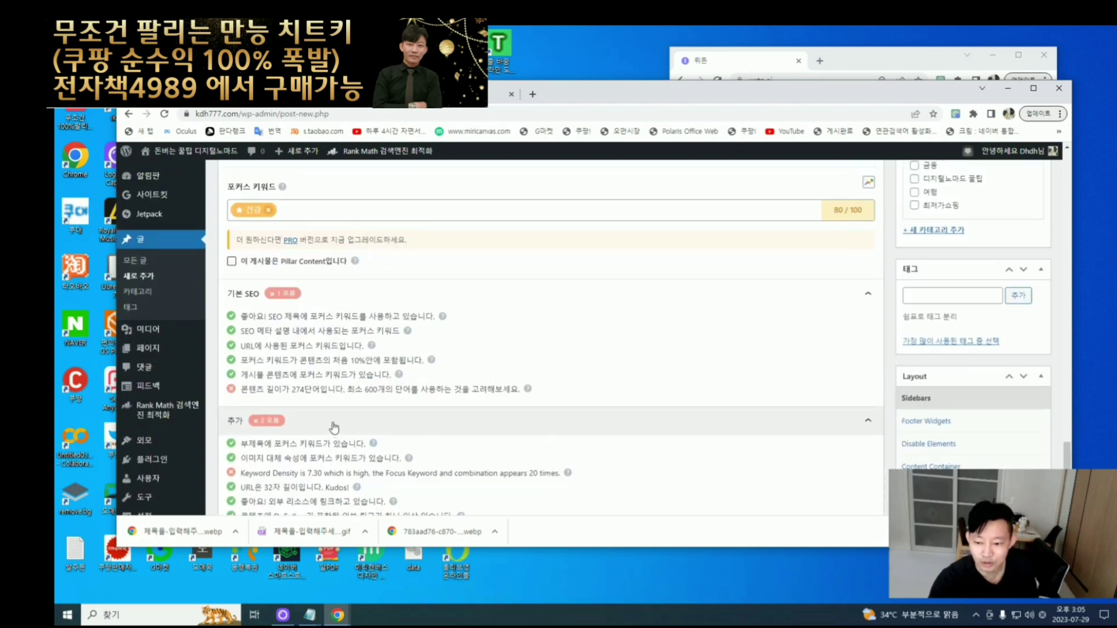
scroll(332, 425, down, 2)
drag(239, 364, 309, 362)
click(309, 361)
scroll(362, 459, up, 2)
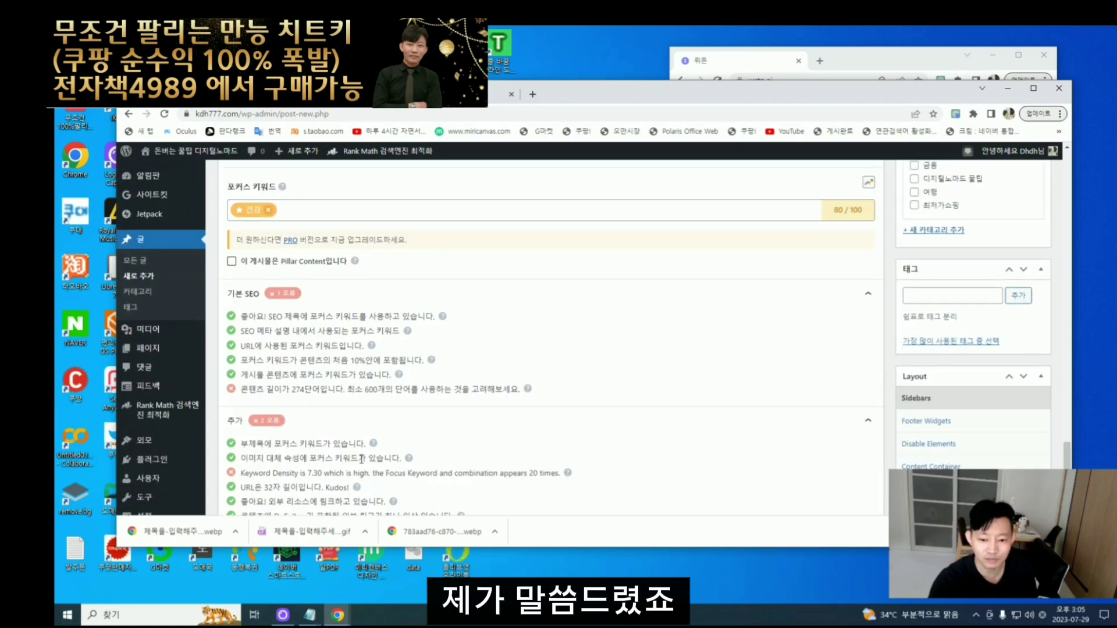
scroll(361, 459, up, 15)
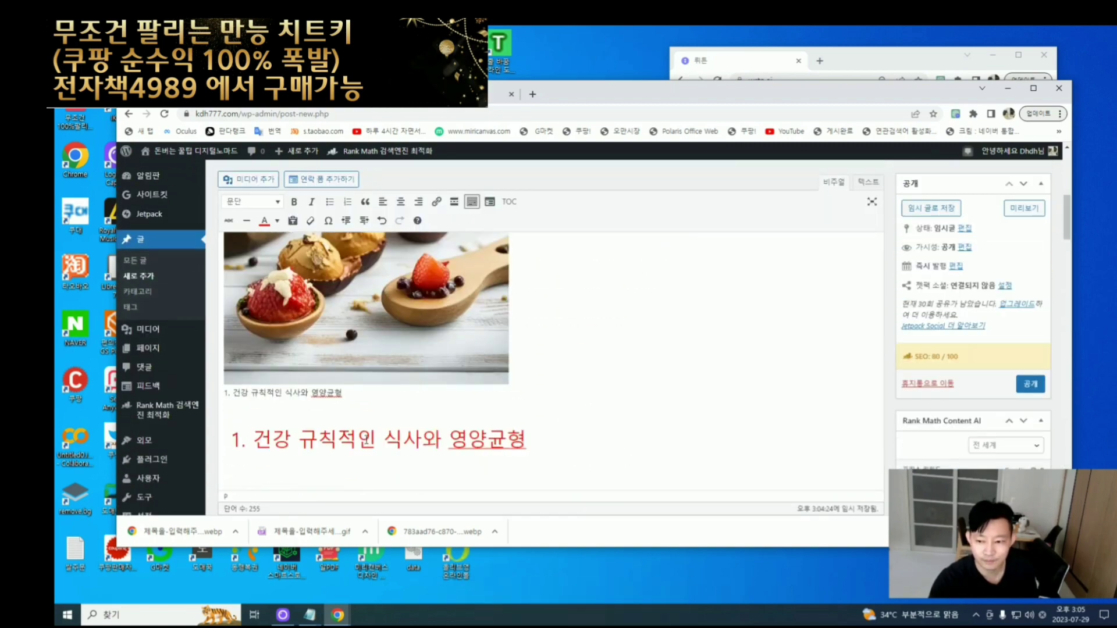
- Color the headings "5. 건강한 수면 습관" and "6. 알코올과 금연" red
scroll(223, 292, down, 12)
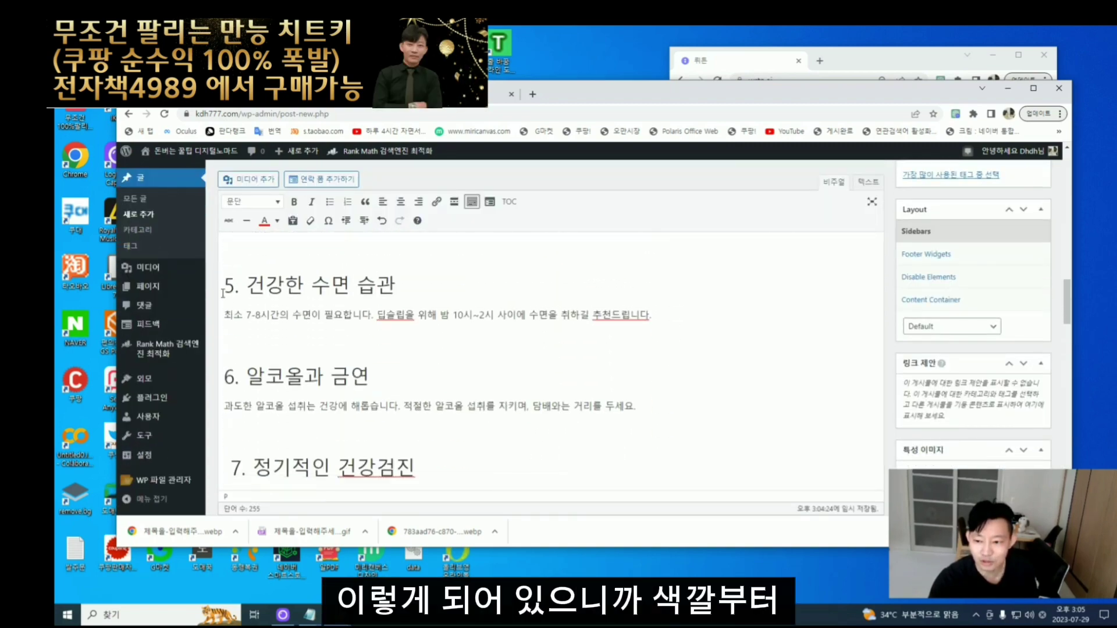
drag(223, 293, 396, 288)
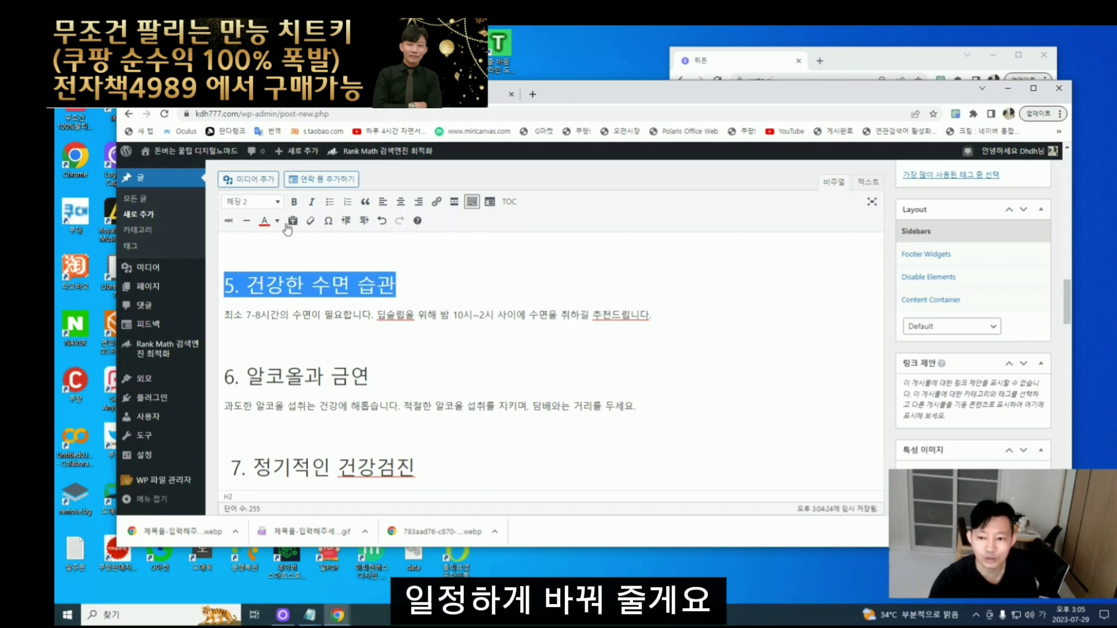
click(268, 223)
click(269, 347)
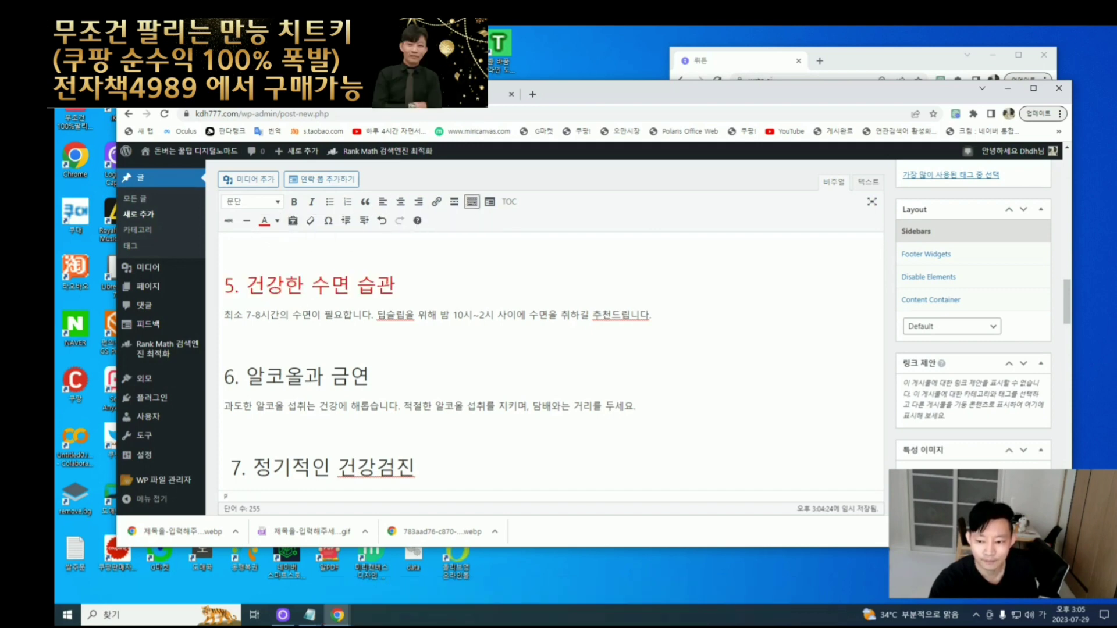
drag(225, 377, 370, 377)
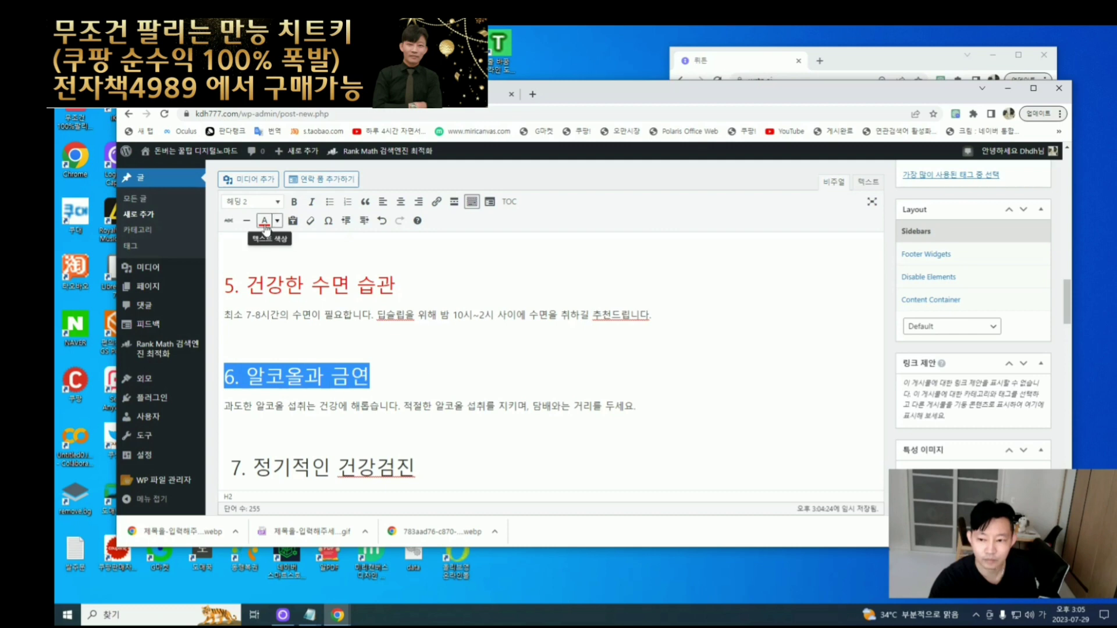
click(265, 220)
scroll(408, 373, down, 2)
click(239, 356)
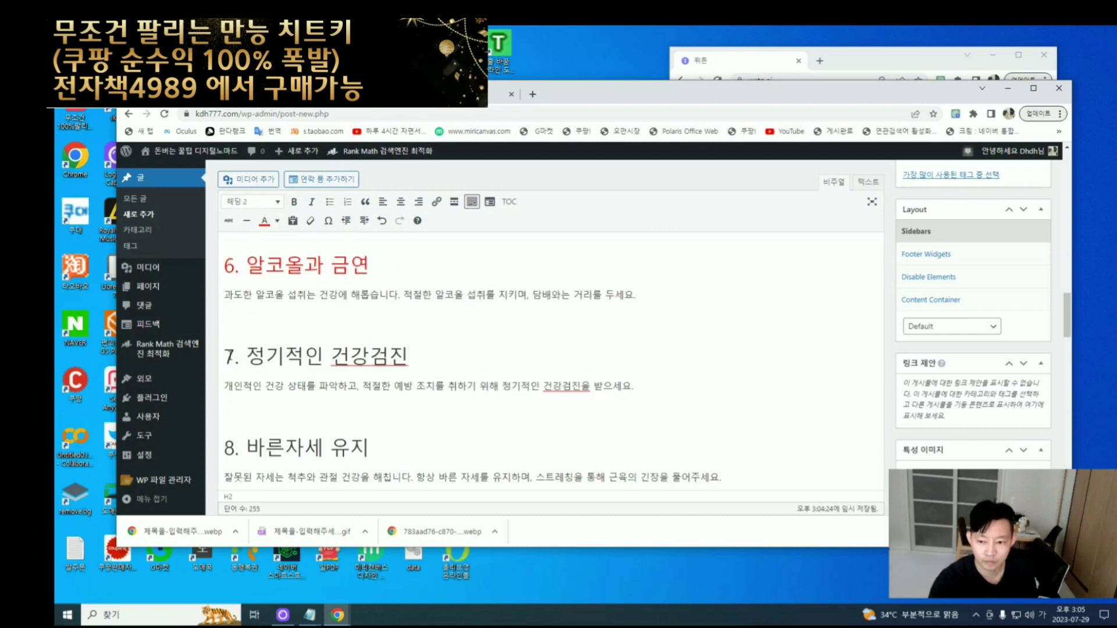
- Color the headings "7. 정기적인 건강검진" and "8. 바른자세 유지" red
drag(225, 356, 408, 356)
click(264, 221)
scroll(407, 338, down, 2)
click(401, 338)
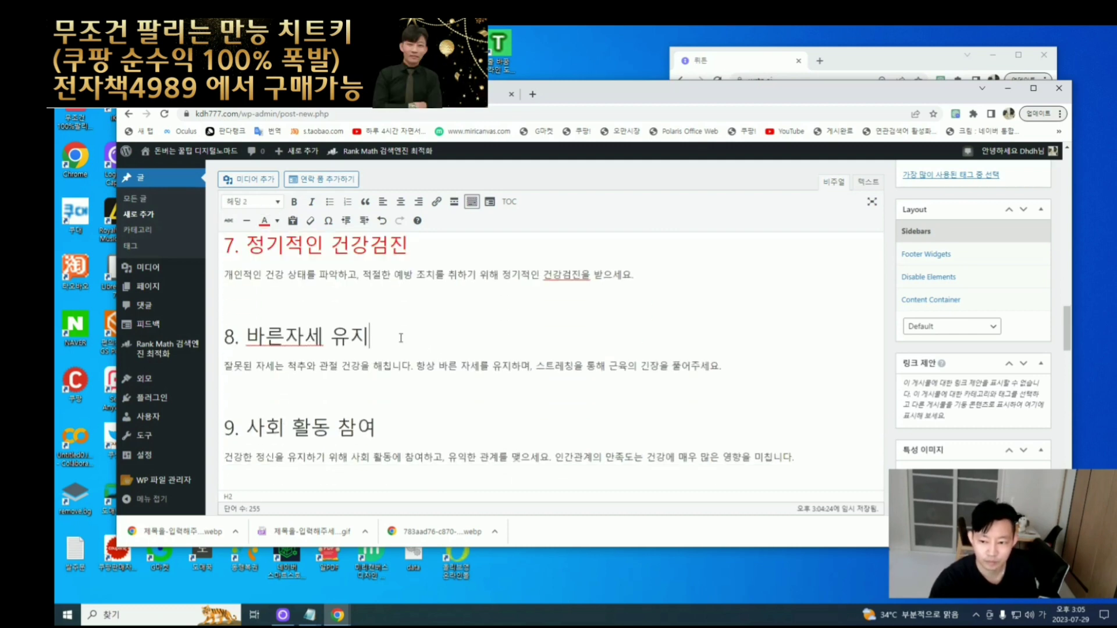
drag(232, 335, 369, 337)
click(264, 220)
click(402, 292)
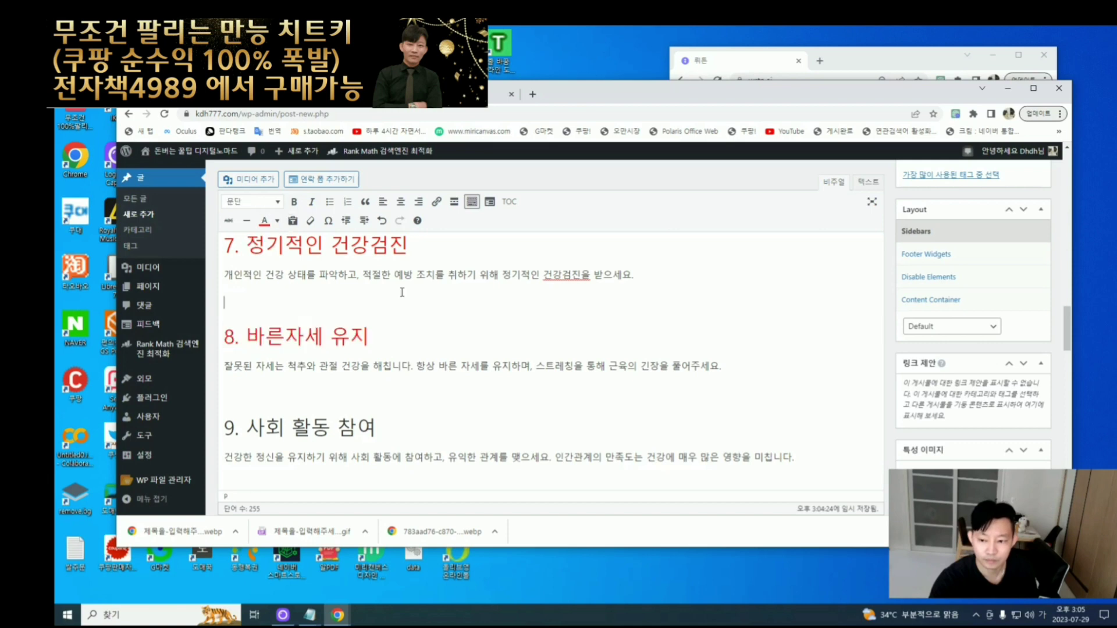
- Color the headings "9. 사회 활동 참여" and "10. 긍정적 사고방식 유지" red
drag(228, 425, 377, 430)
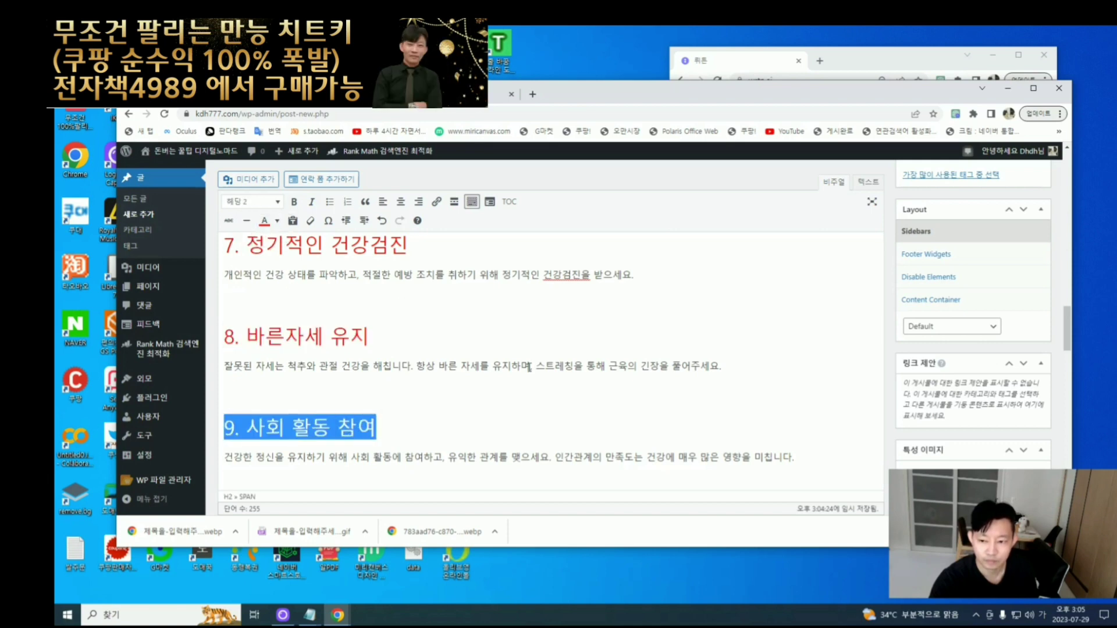
scroll(407, 349, down, 2)
click(232, 411)
drag(226, 410, 428, 408)
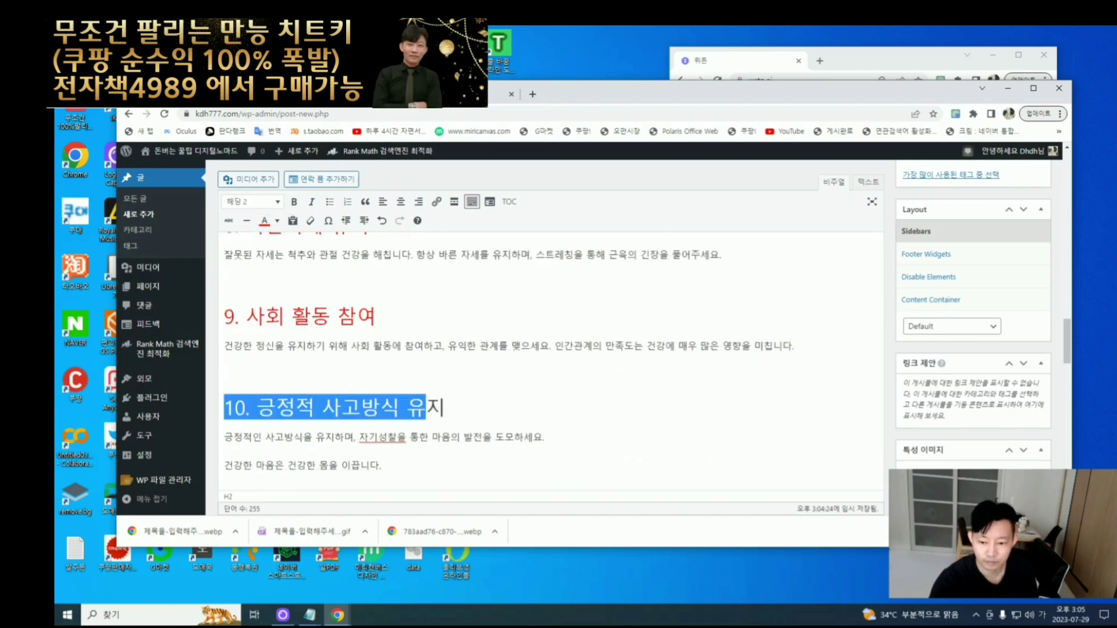
click(265, 221)
click(381, 317)
- Copy section 1's heading text "건강 규칙적인 식사와 영양균형" without its number and paste it into the wrtn chat prompt
scroll(495, 326, down, 4)
scroll(506, 349, up, 10)
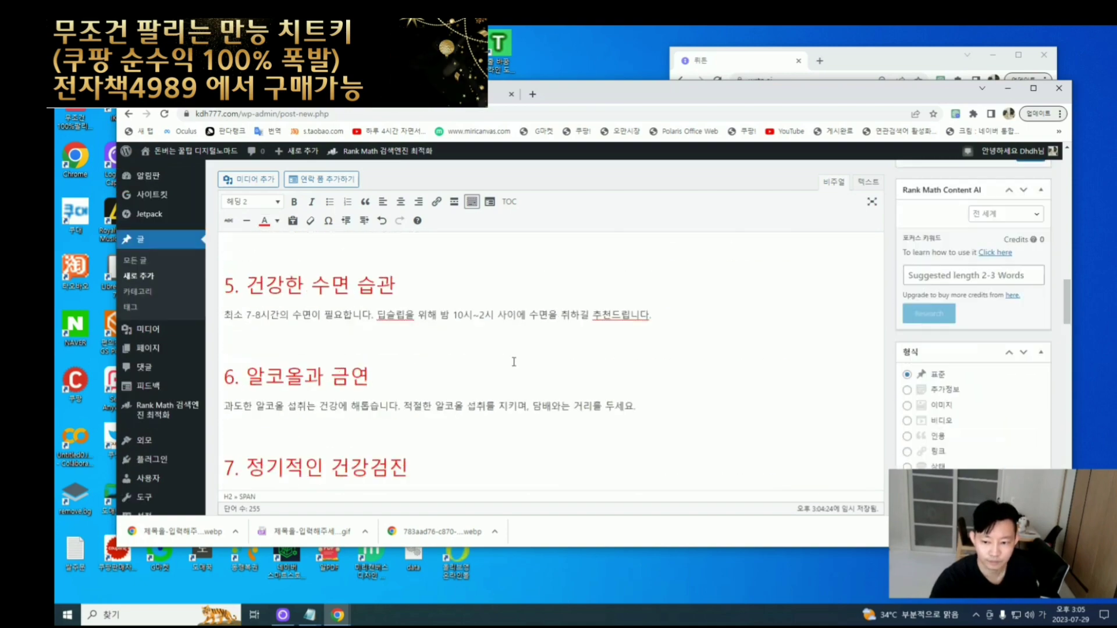
scroll(514, 362, up, 15)
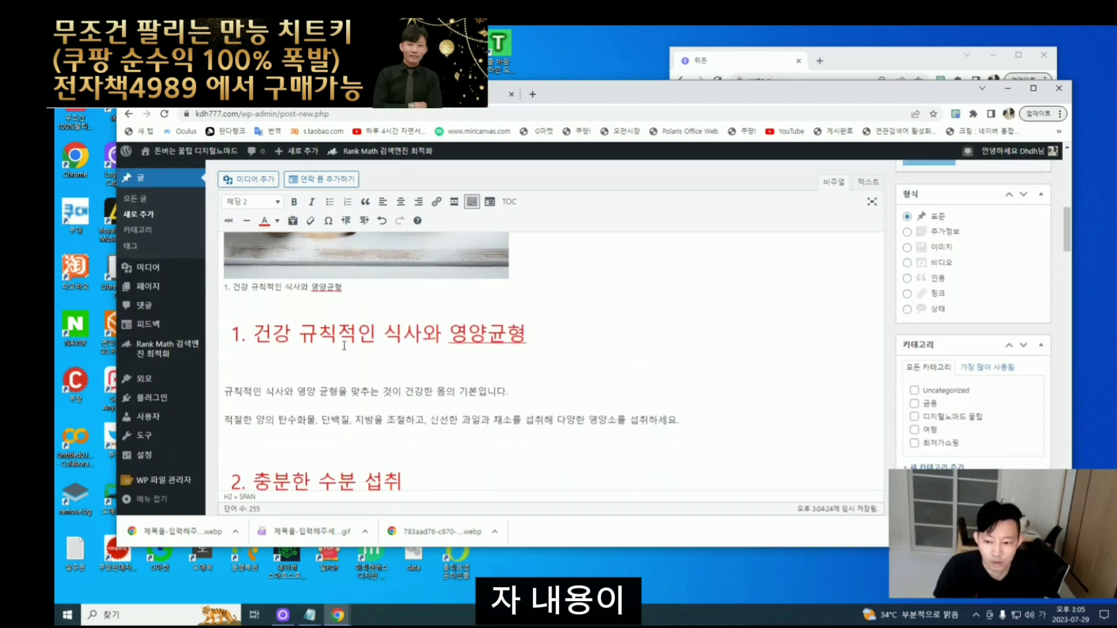
drag(232, 334, 442, 334)
click(271, 333)
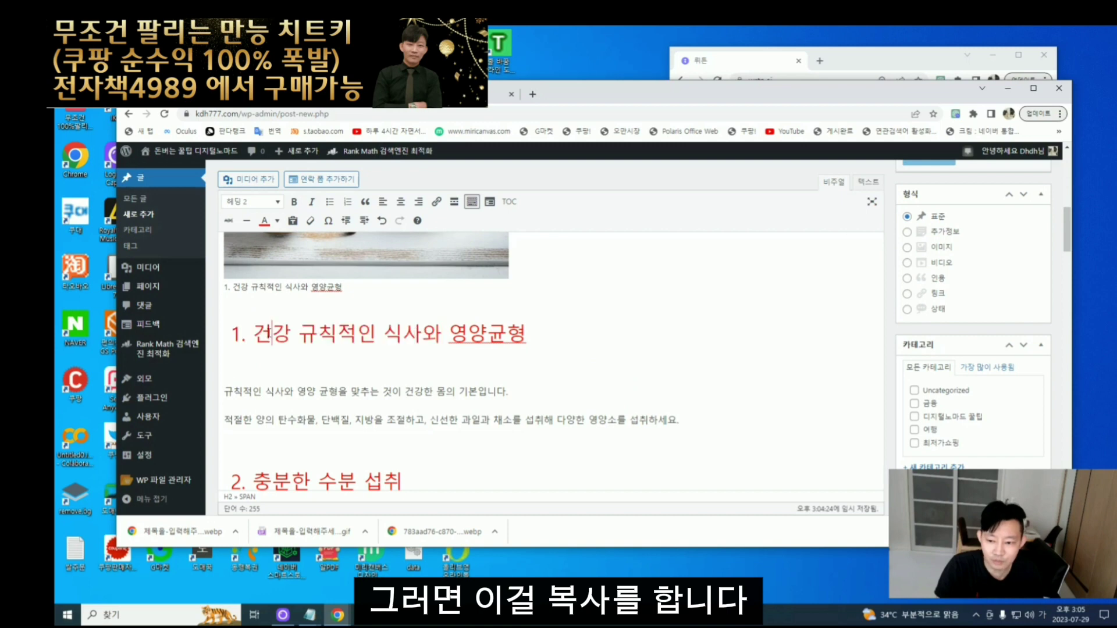
drag(254, 333, 527, 333)
key(ctrl+c)
click(844, 58)
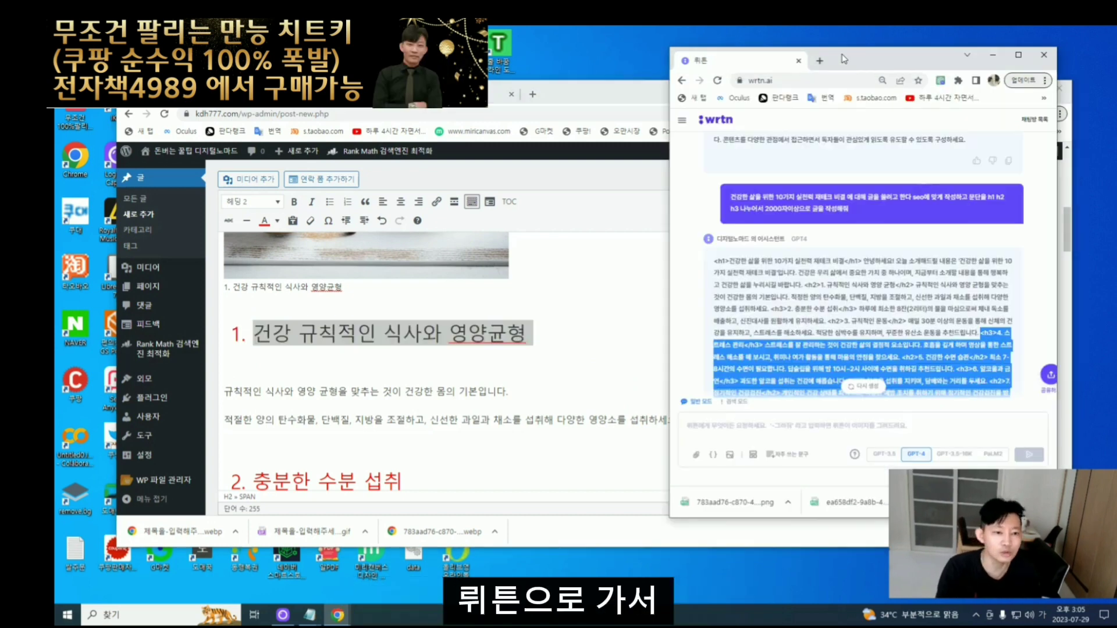
click(801, 433)
key(ctrl+v)
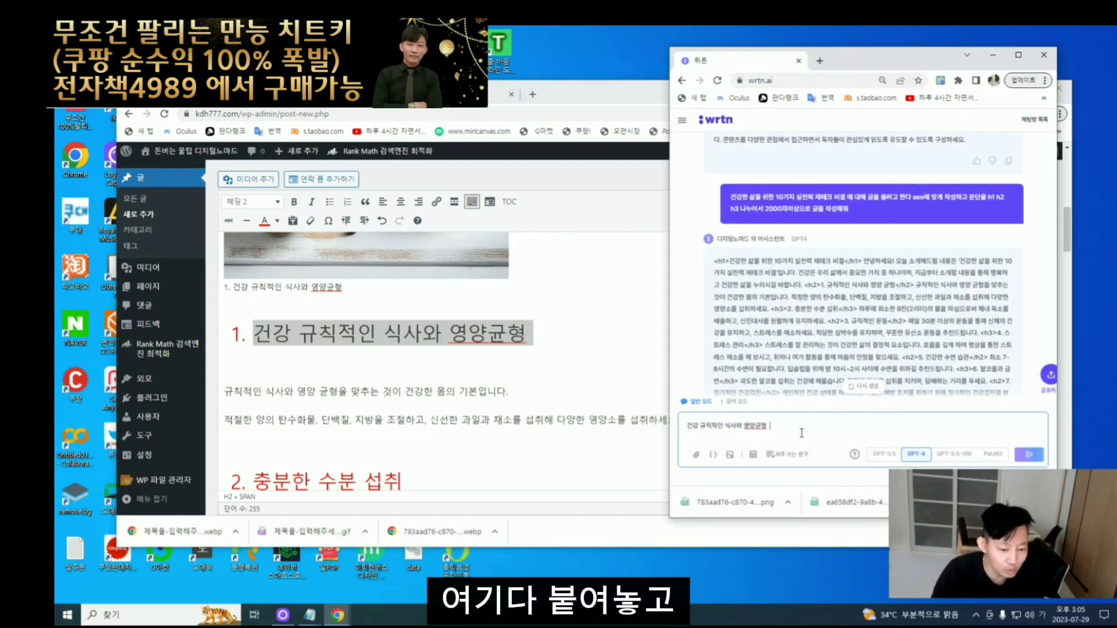
- Extend the pasted prompt with "seo에 맞게 2000자 이상으로 작성해줘"
text(seo에 맞게 20)
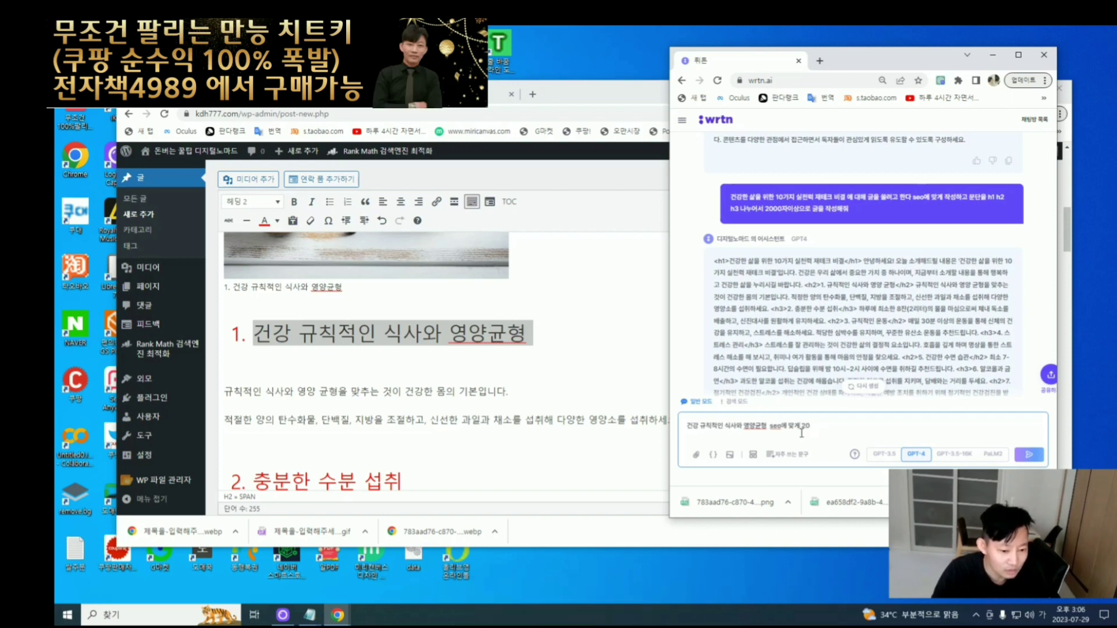
text(00자 이상으로)
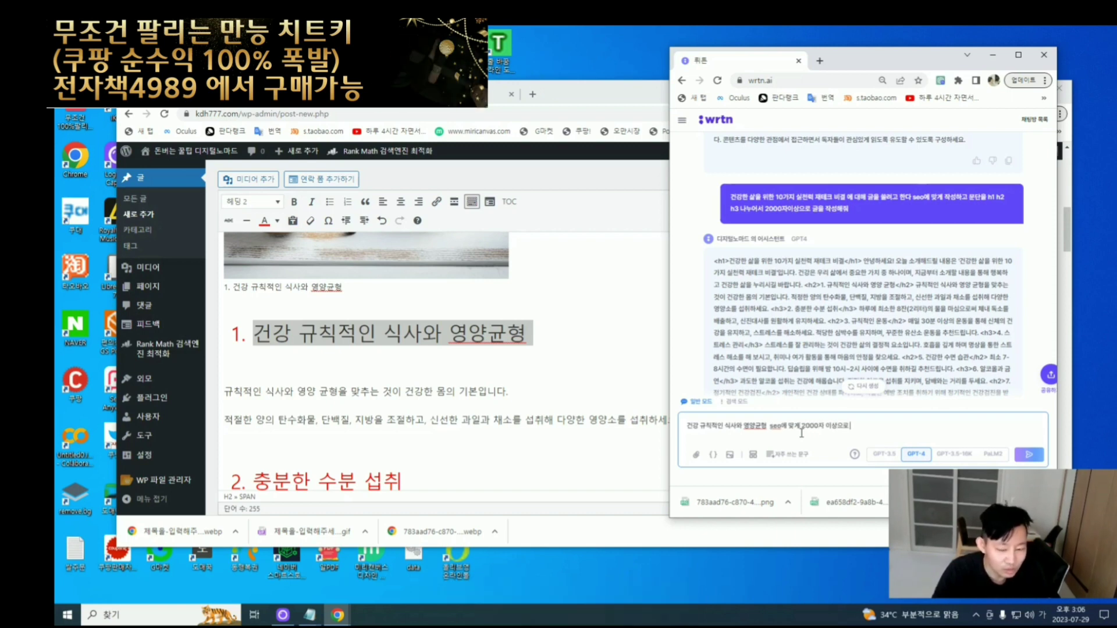
text( 작성해줘)
key(Hangul)
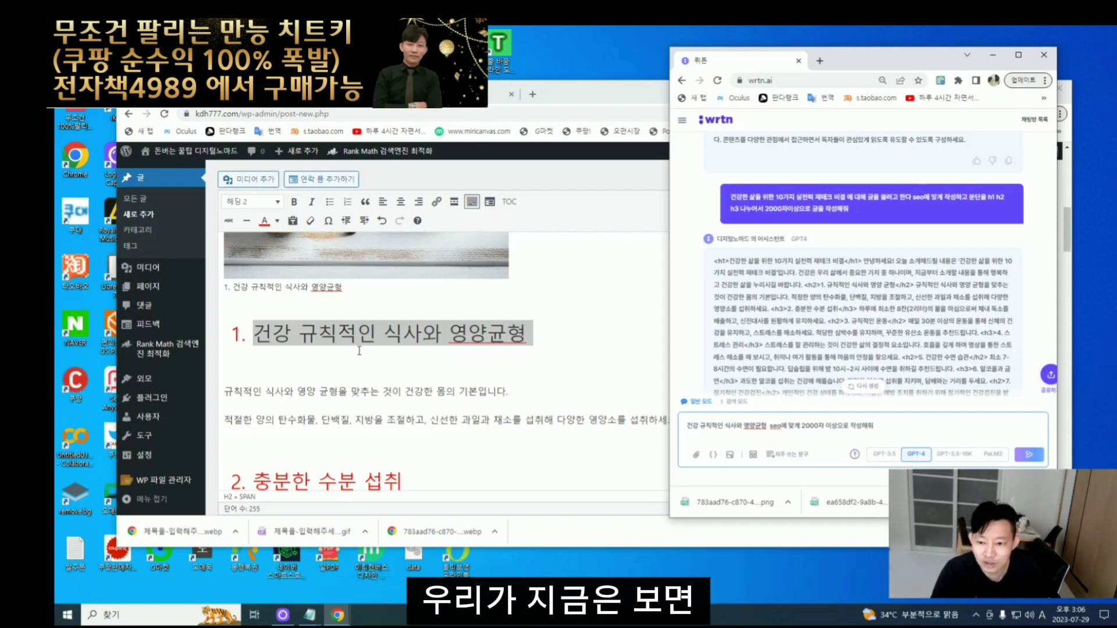
- Insert "h3 h4 h5 문단에 맞게" into the prompt before "2000자"
click(374, 339)
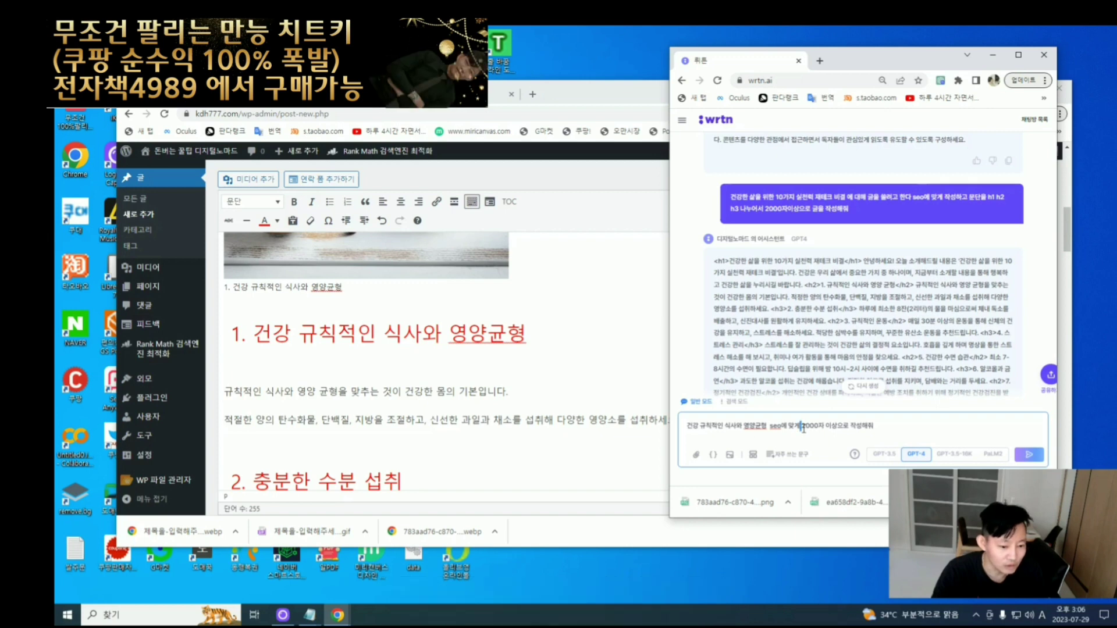
key(ctrl+a)
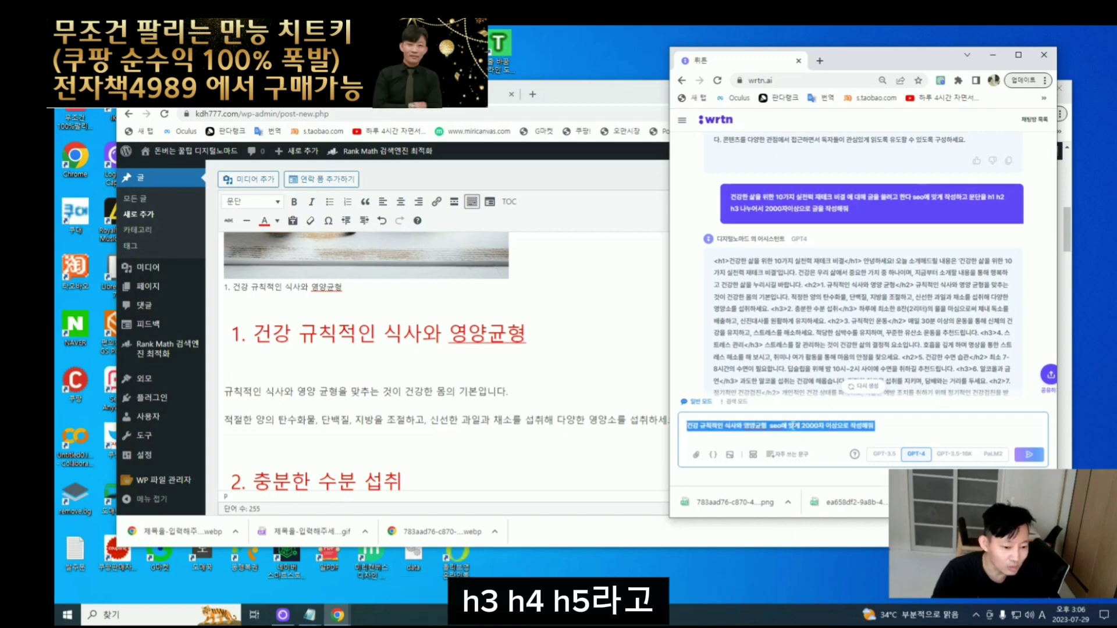
click(803, 429)
text(h3 h4 h5 문단에)
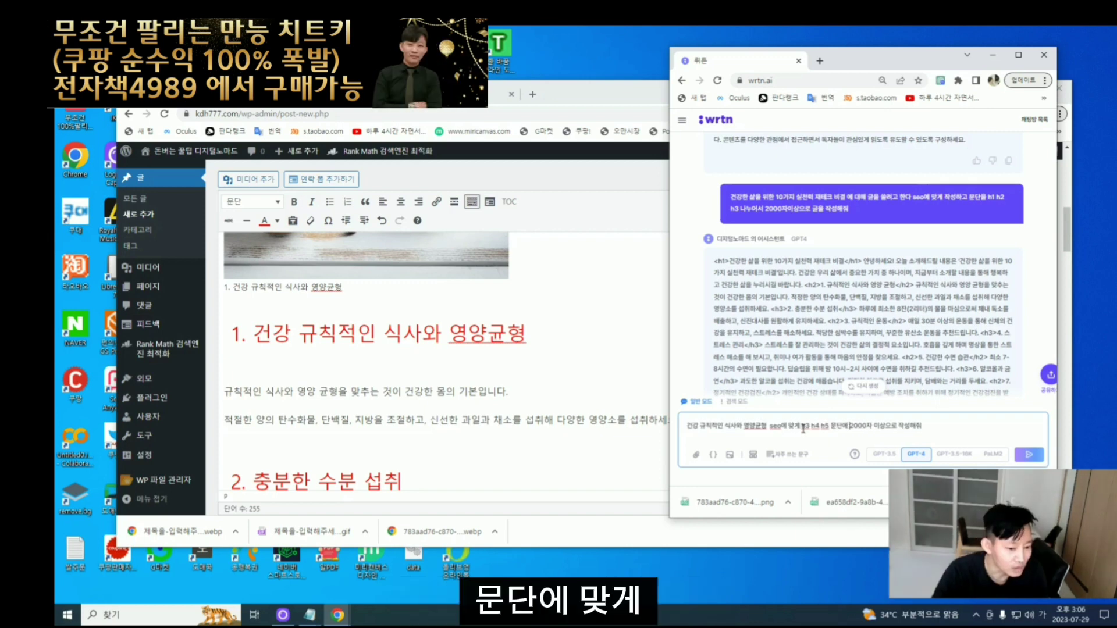
text( 맞게)
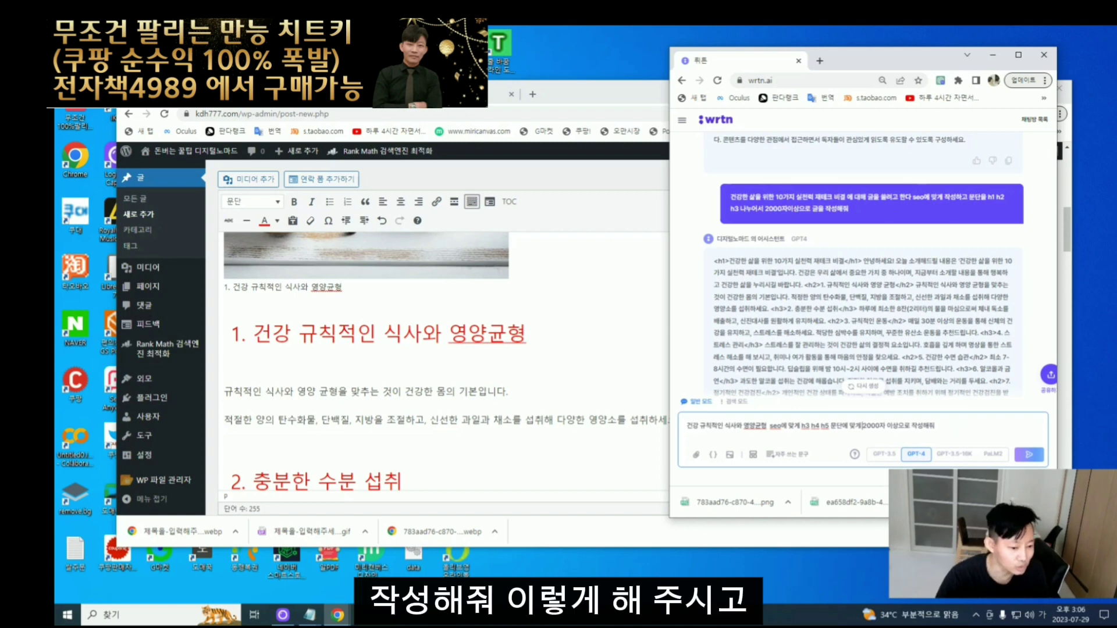
- Copy the whole prompt and paste it below the list of titles in the open Notepad note
key(ctrl+a)
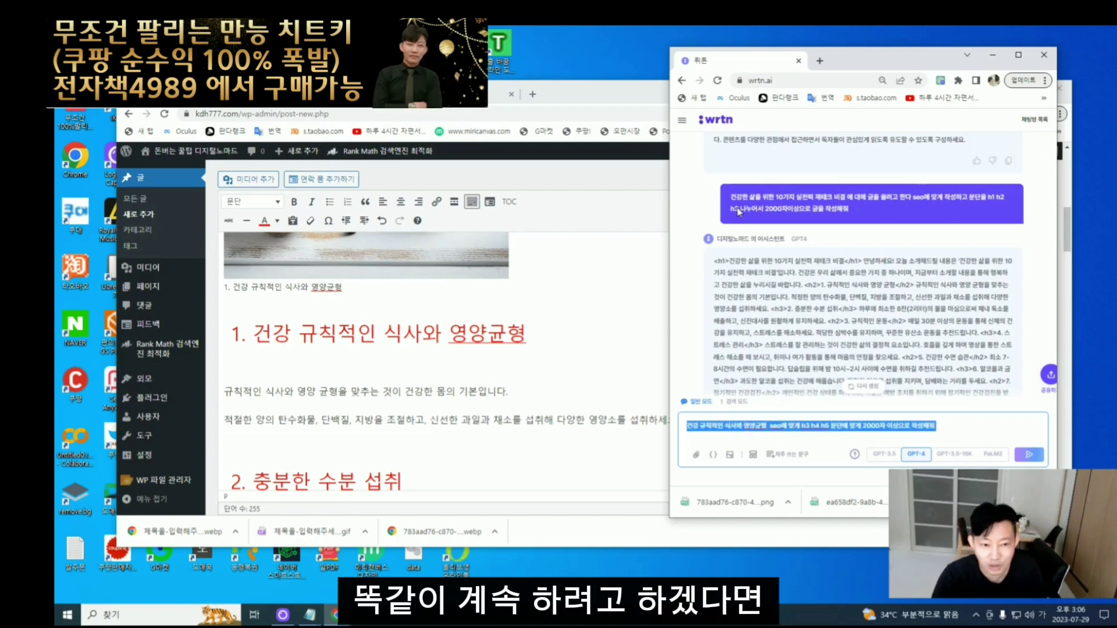
click(310, 615)
click(929, 364)
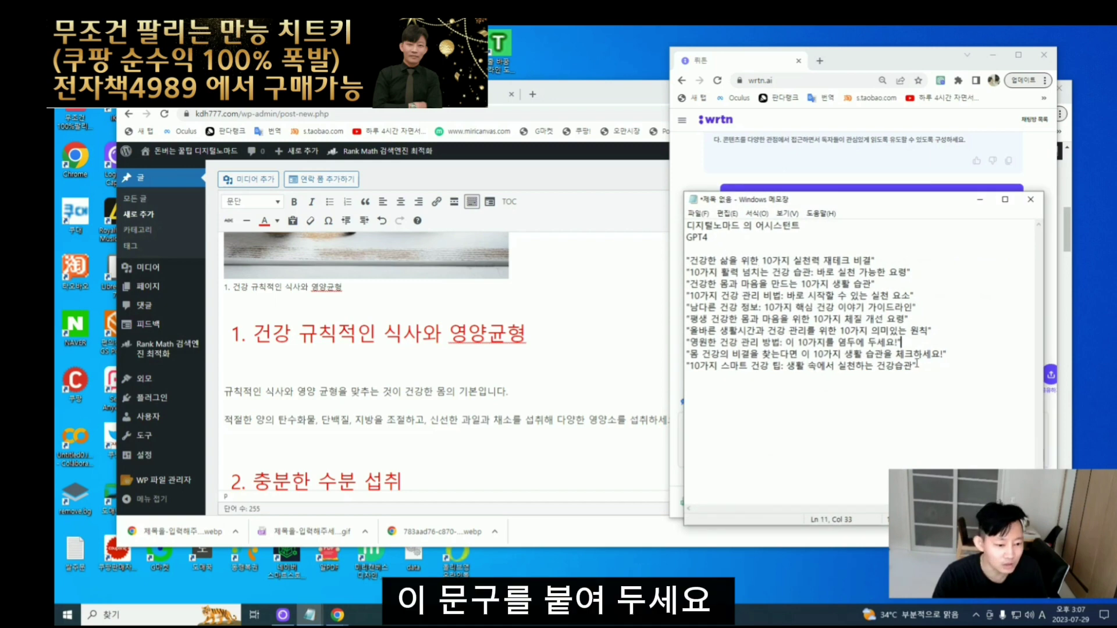
key(ctrl+v)
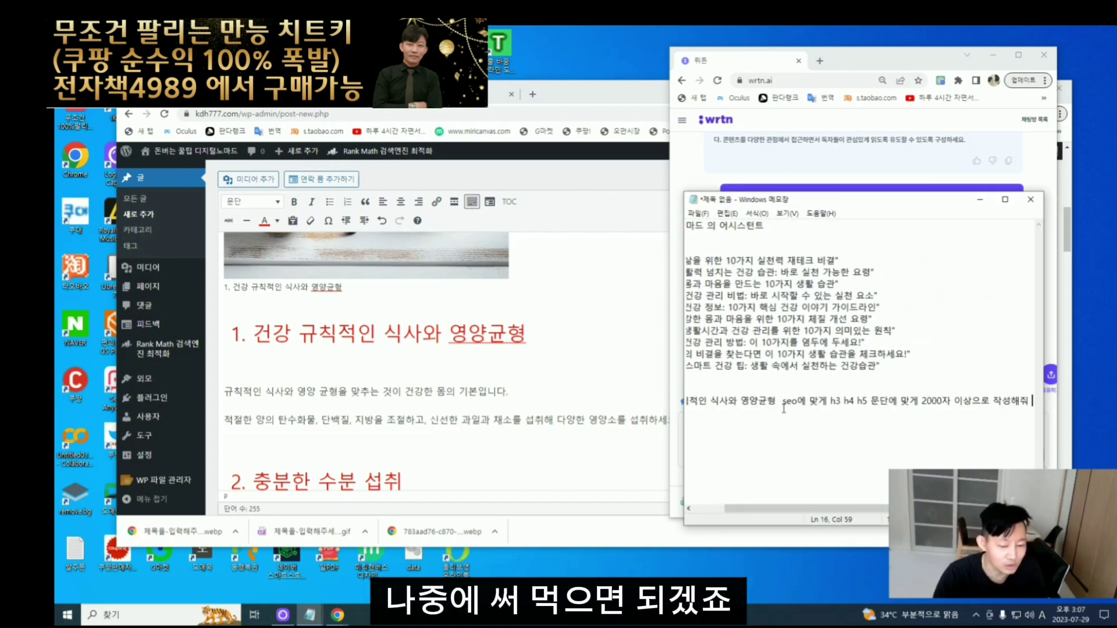
- Return to the wrtn chat and send the prompt about "건강 규칙적인 식사와 영양균형"
click(600, 481)
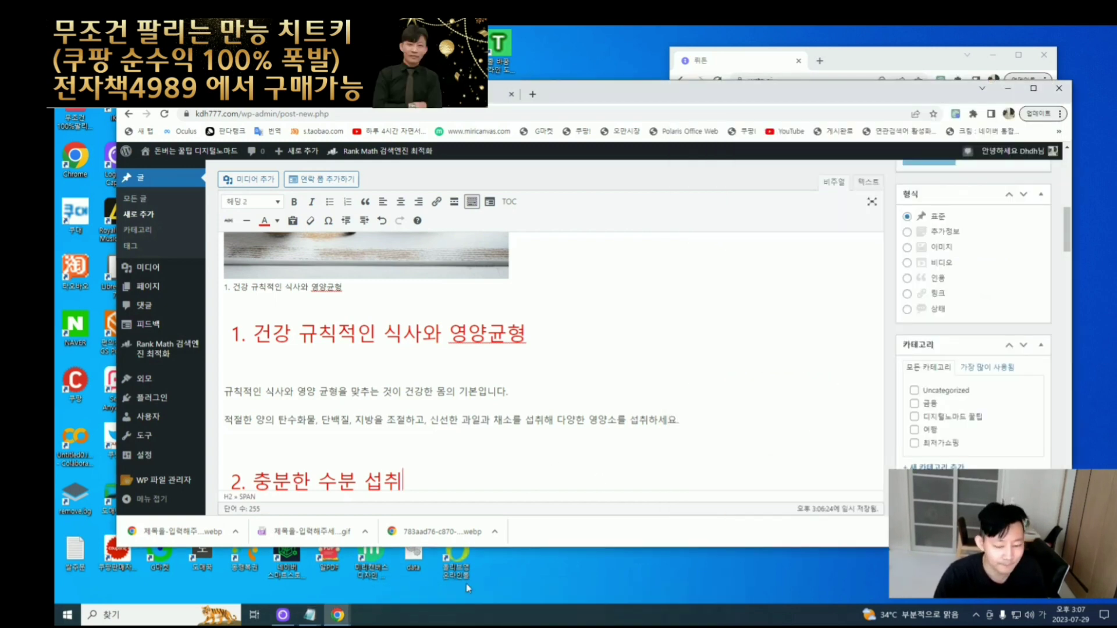
click(791, 61)
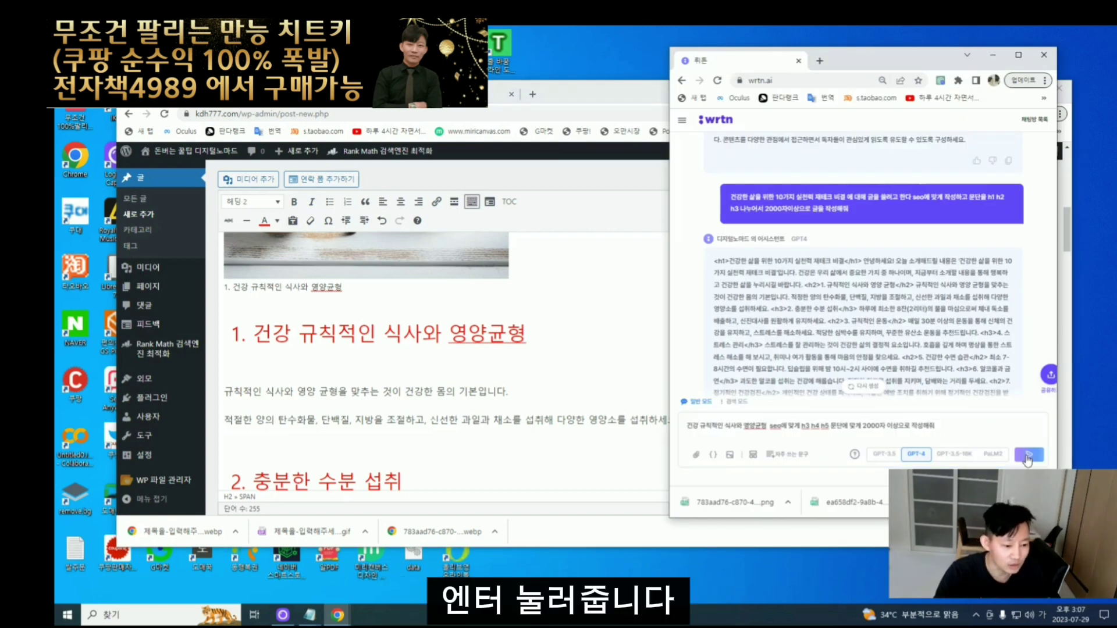
click(1027, 456)
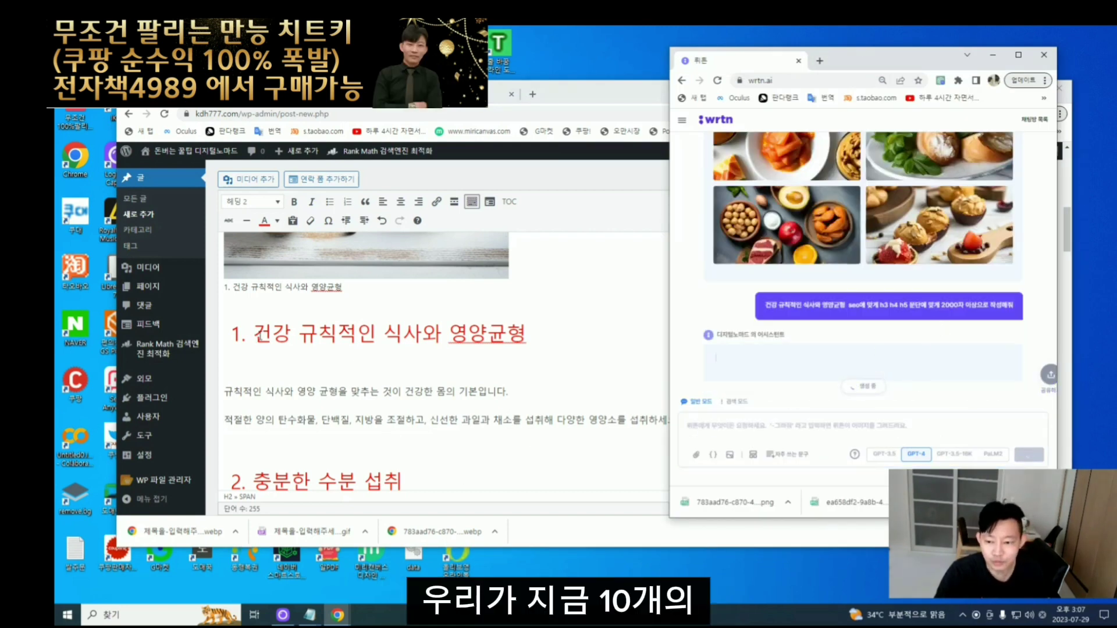
- Open Rank Math's help page on the content length test and examine its word-count scoring list, focusing on the 100% score line
scroll(347, 370, down, 20)
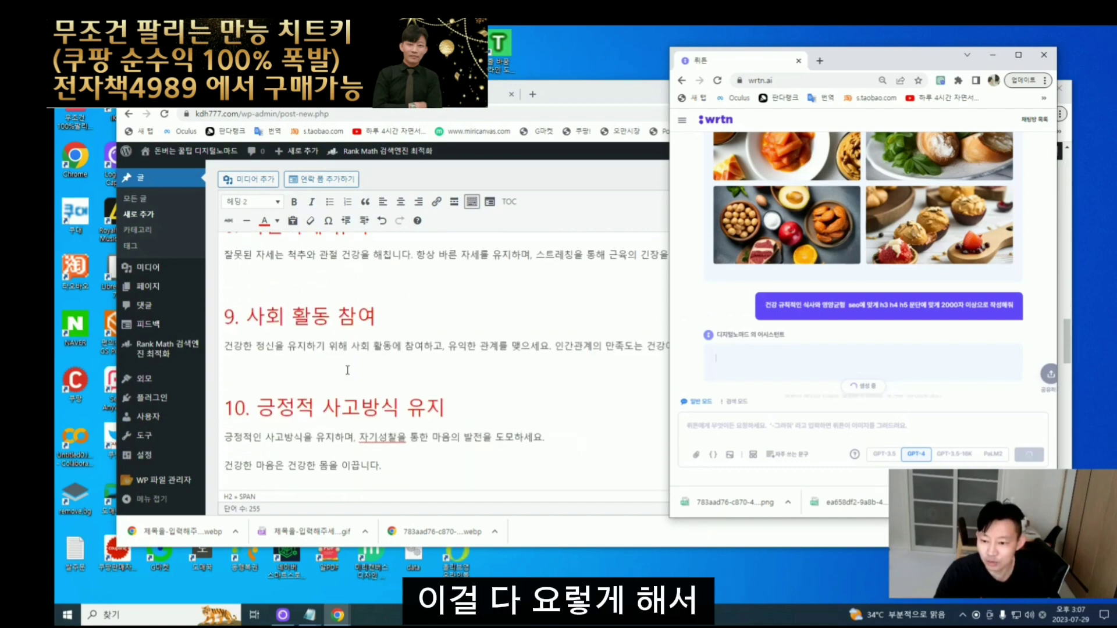
scroll(338, 384, down, 3)
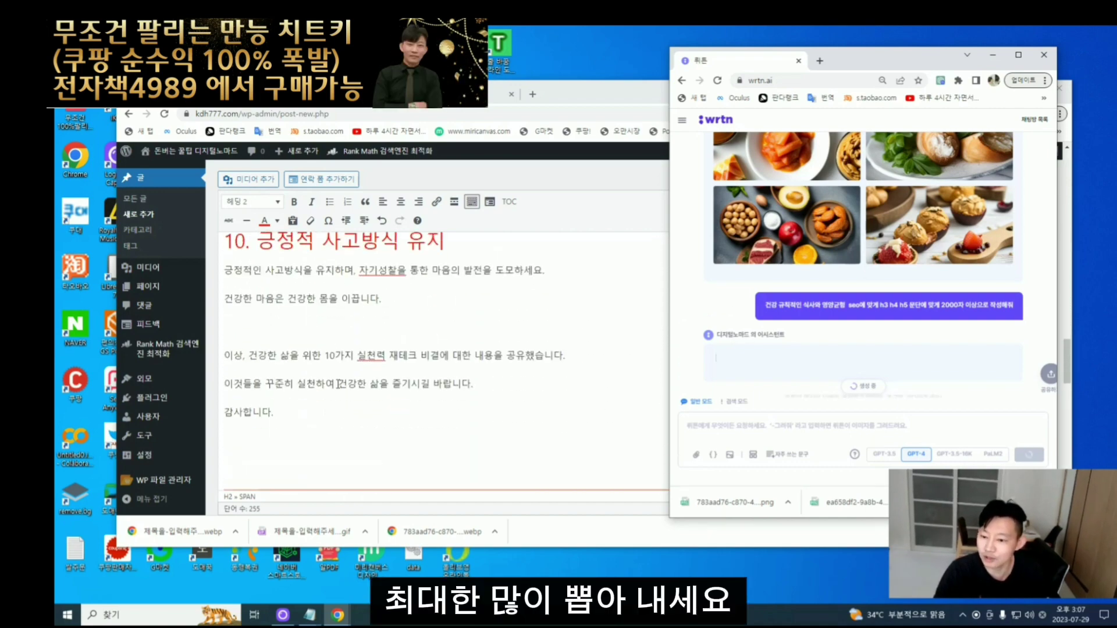
scroll(338, 384, down, 15)
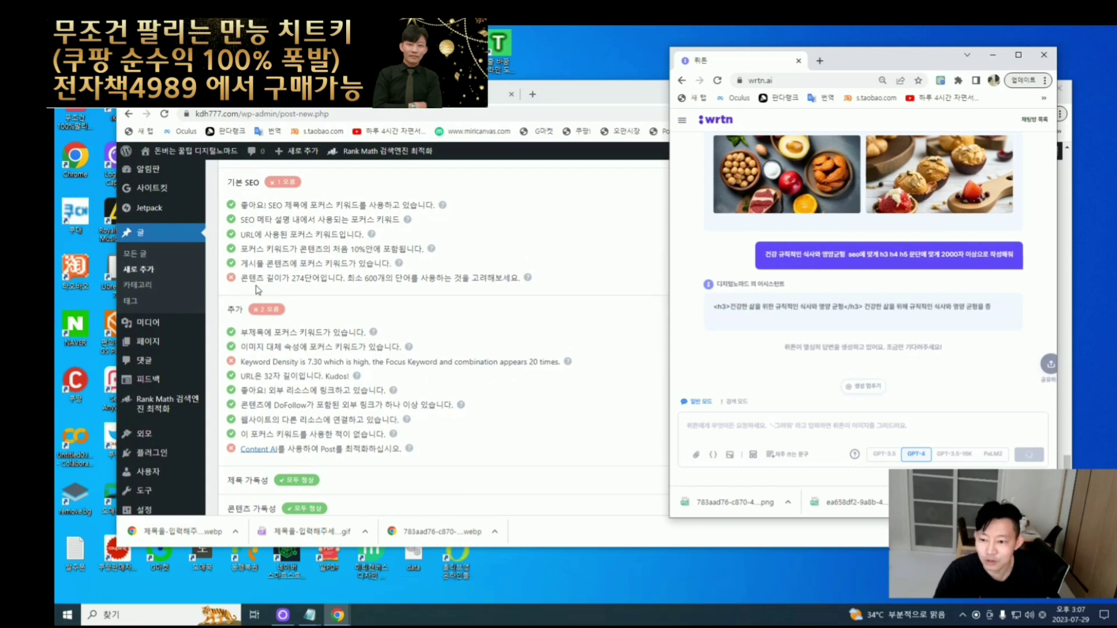
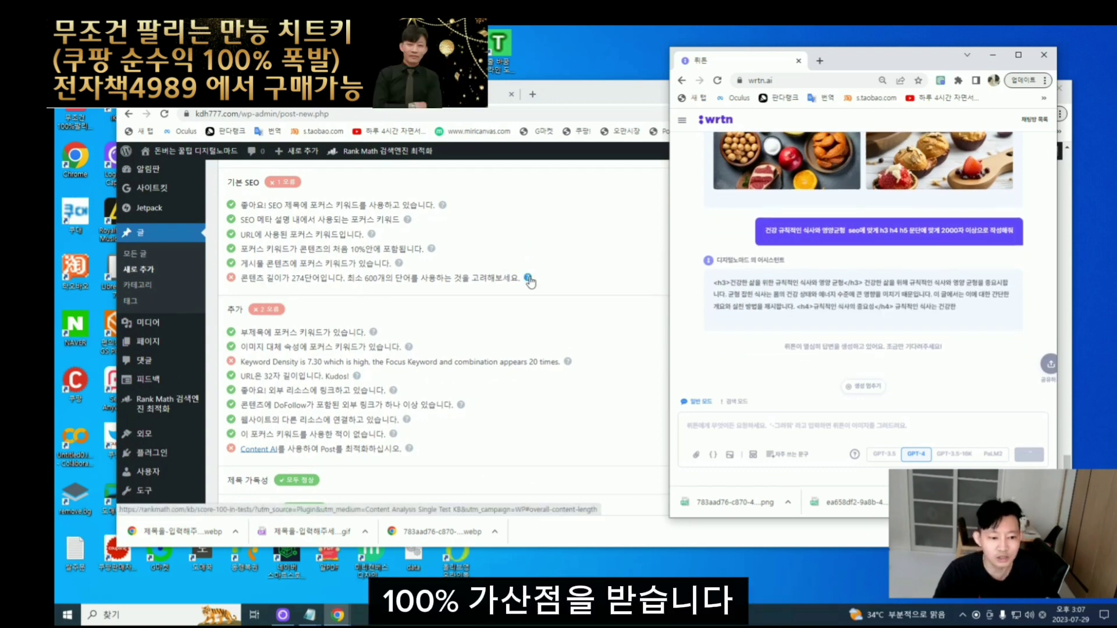
click(528, 278)
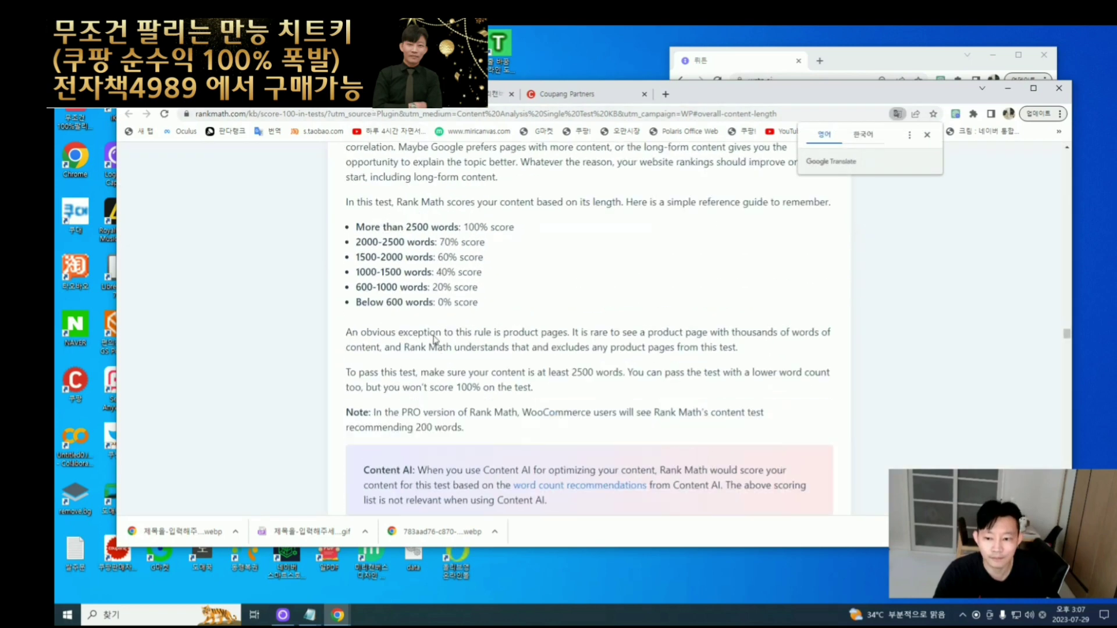
scroll(434, 338, up, 3)
drag(356, 402, 509, 402)
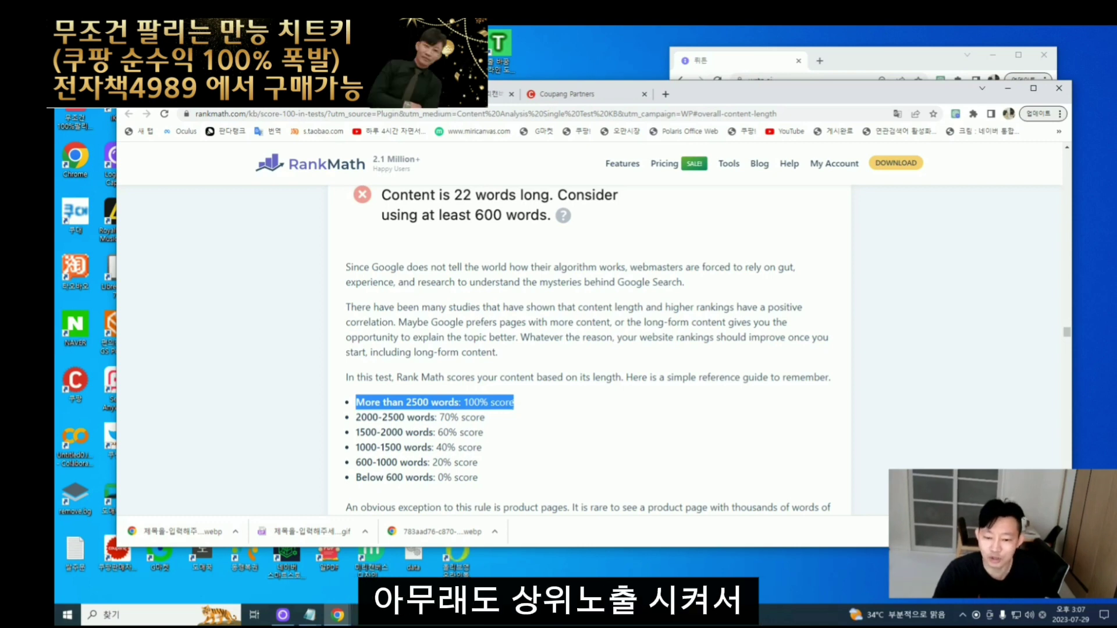
click(384, 400)
drag(356, 402, 515, 402)
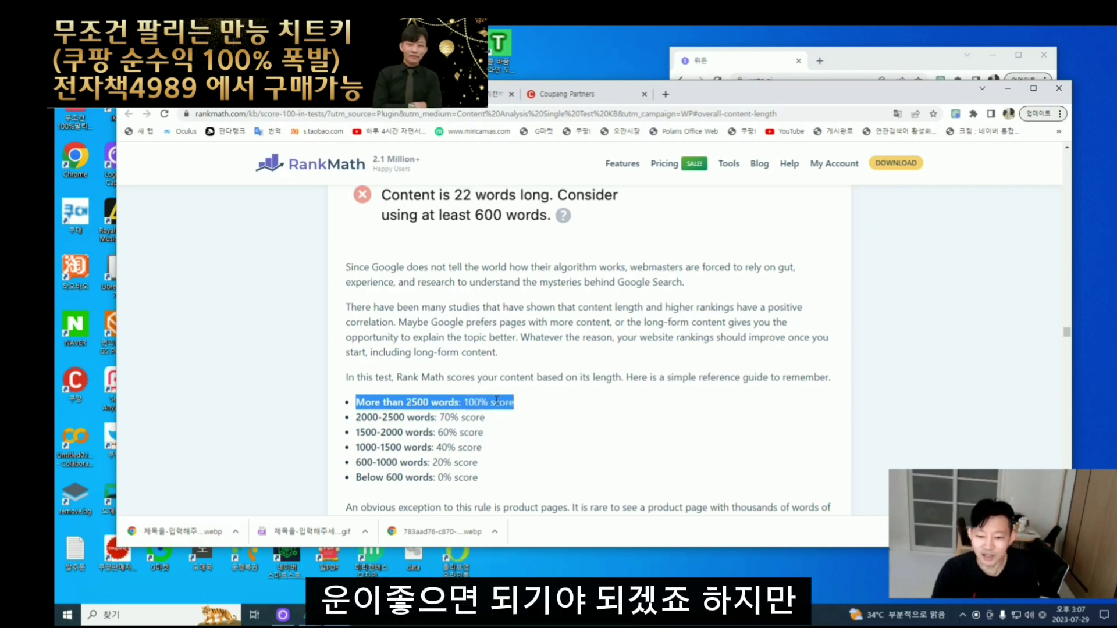
click(433, 401)
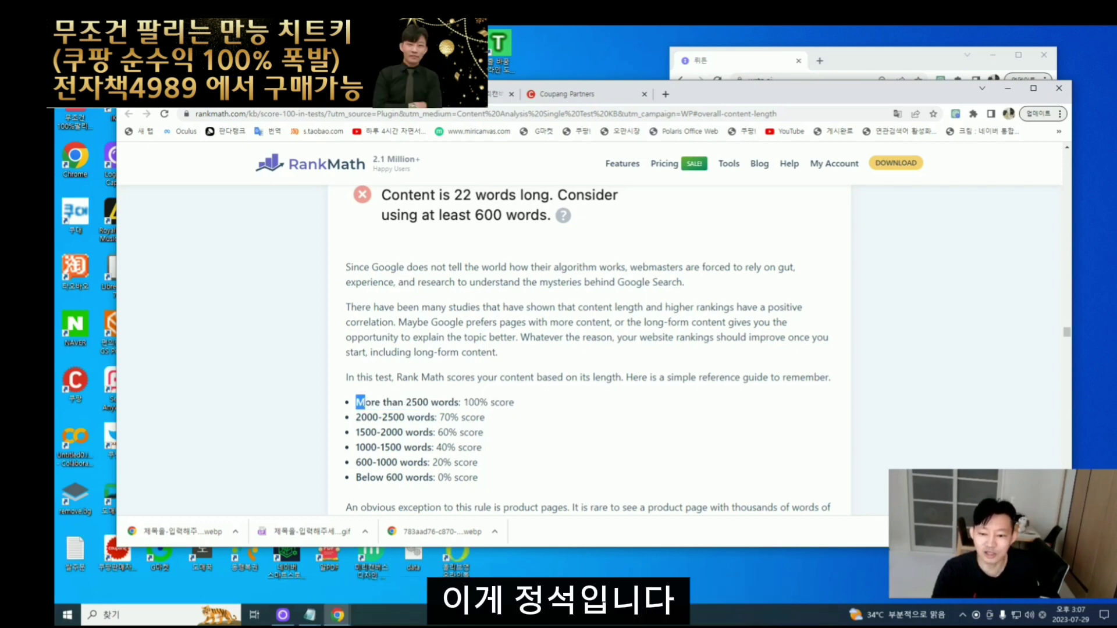
drag(364, 402, 515, 401)
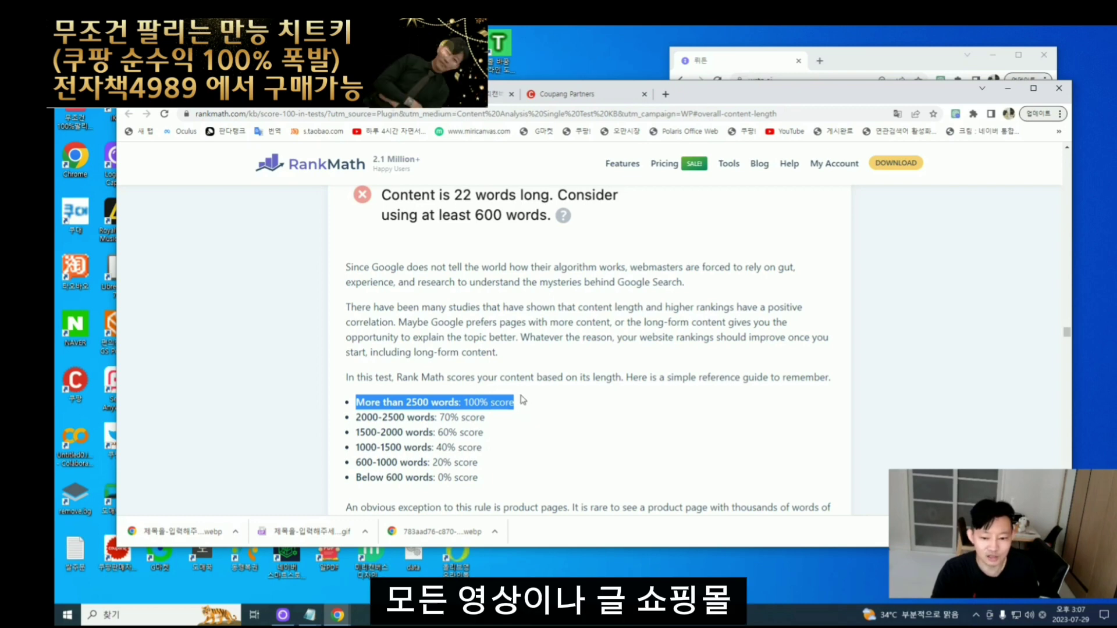
click(464, 402)
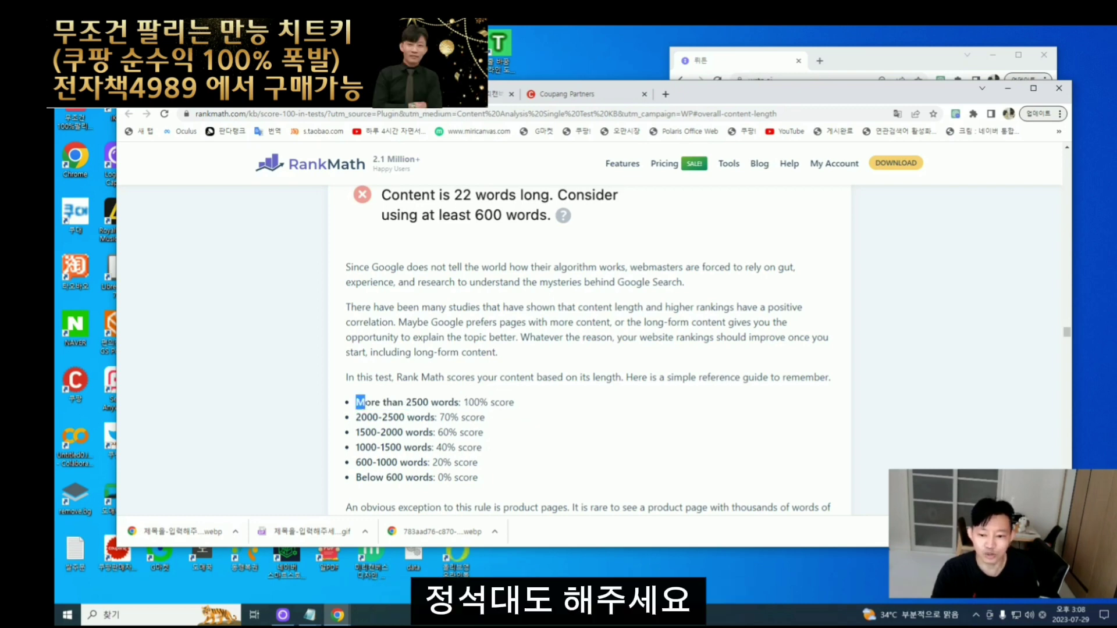
drag(365, 402, 515, 406)
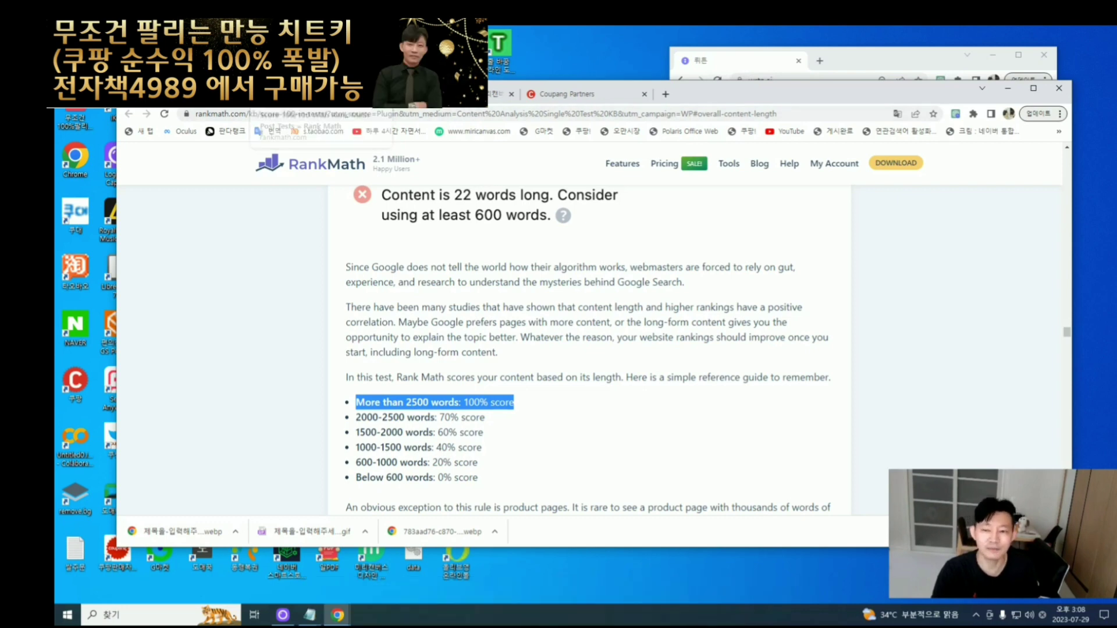
- Close the Rank Math help page and copy wrtn's complete answer about "건강 규칙적인 식사와 영양균형"
key(ctrl+w)
key(ctrl+w)
key(ctrl+w)
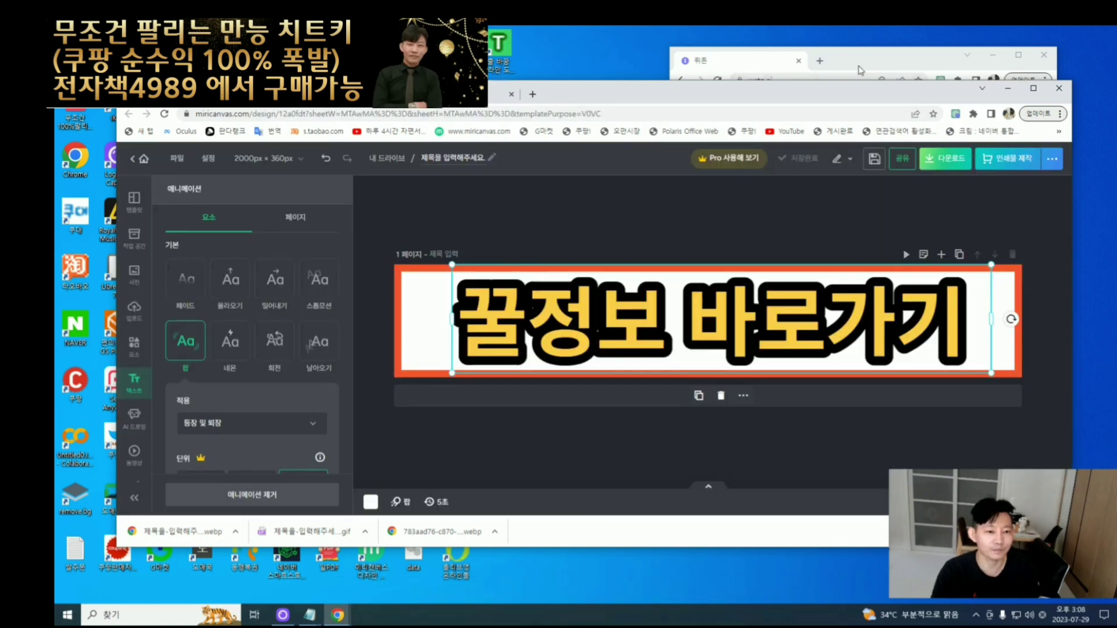
click(861, 70)
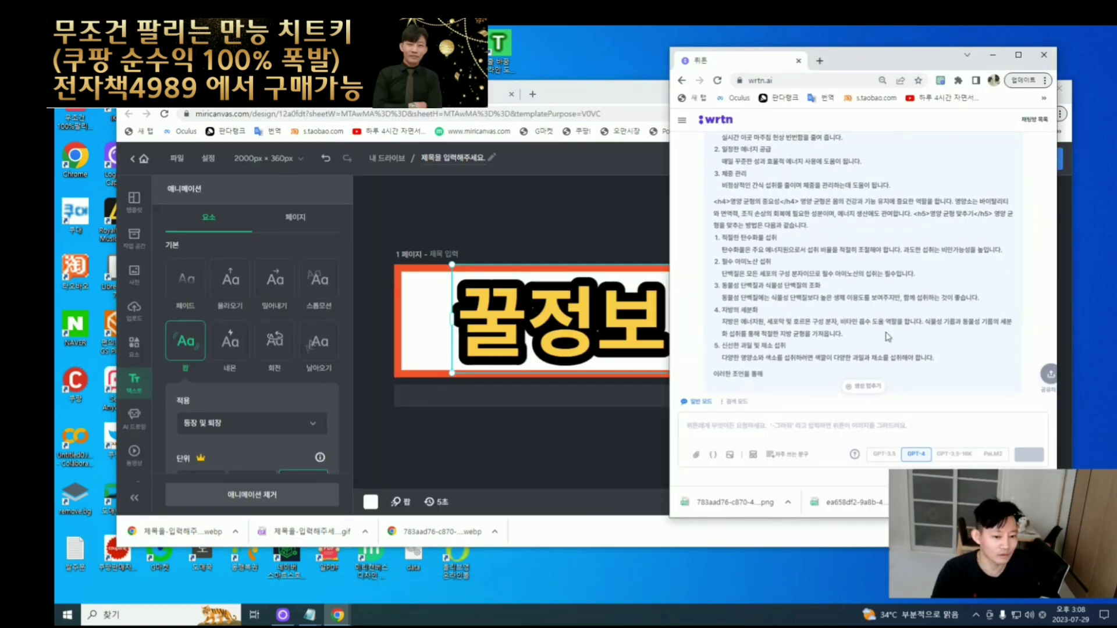
click(187, 95)
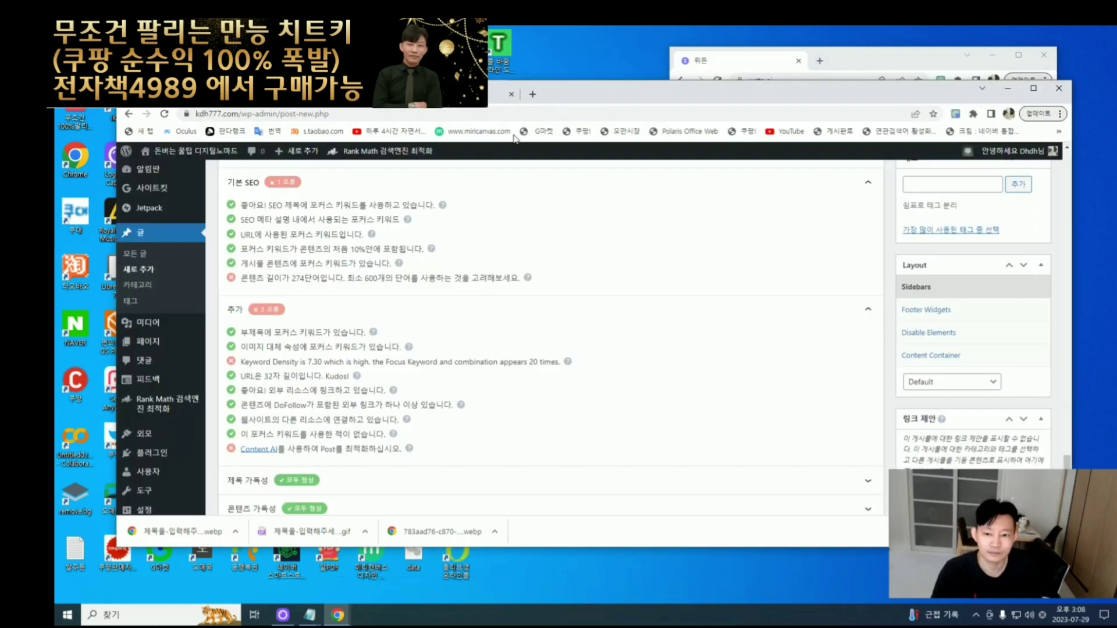
drag(602, 98, 498, 109)
click(869, 67)
scroll(854, 284, up, 3)
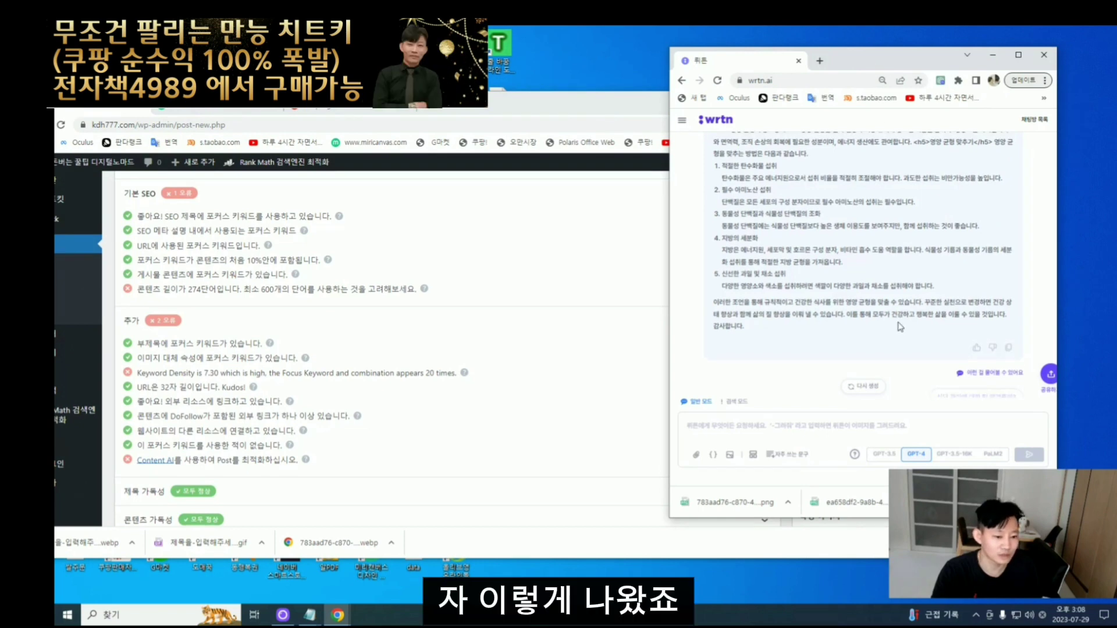
scroll(906, 294, down, 3)
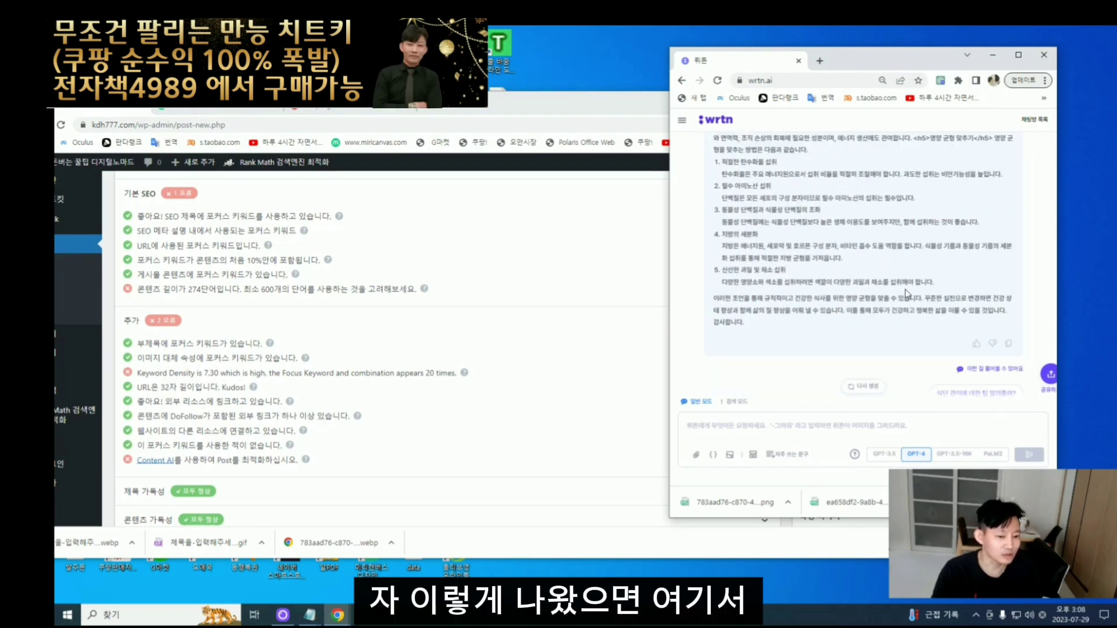
click(1009, 344)
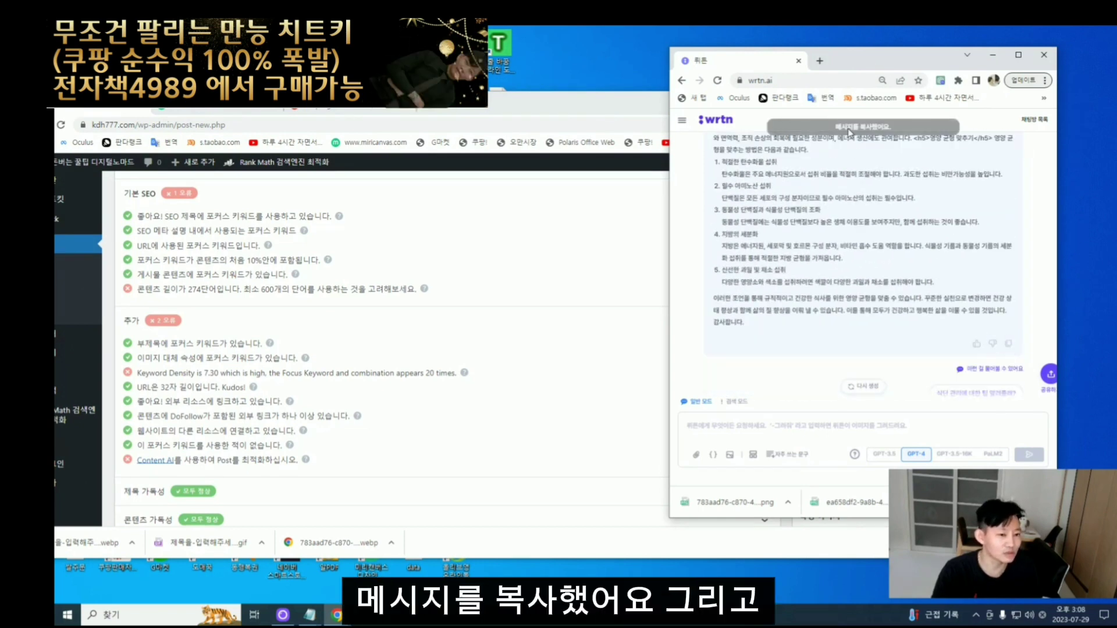
- Paste the copied answer on a new line below the existing text of section 1 in the WordPress post
drag(256, 108, 427, 119)
scroll(498, 337, up, 10)
scroll(499, 337, up, 16)
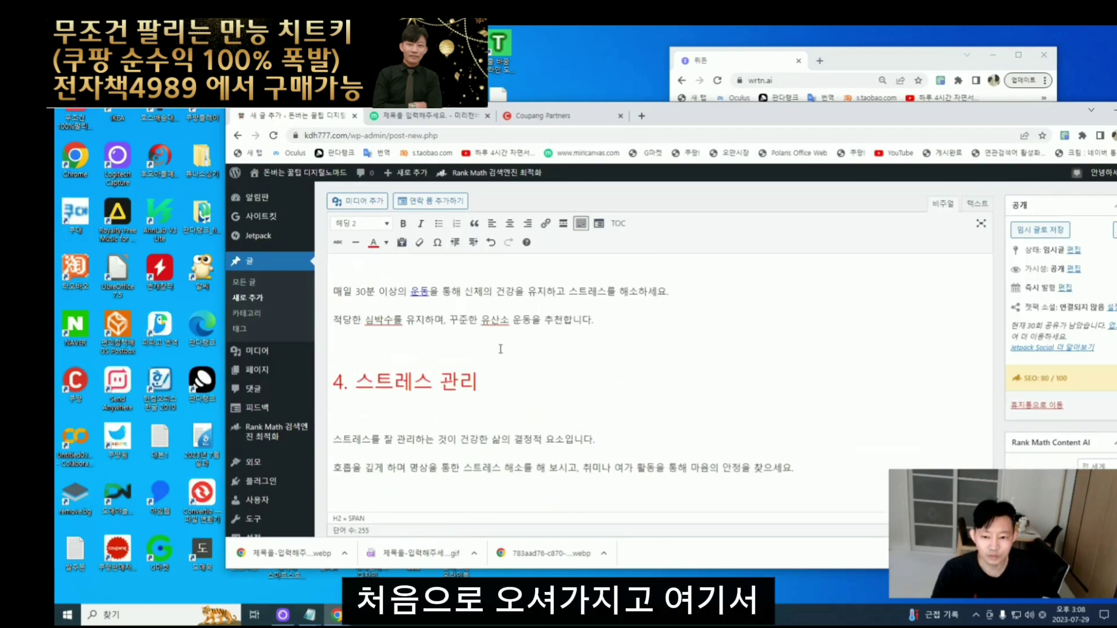
scroll(547, 402, down, 1)
click(817, 445)
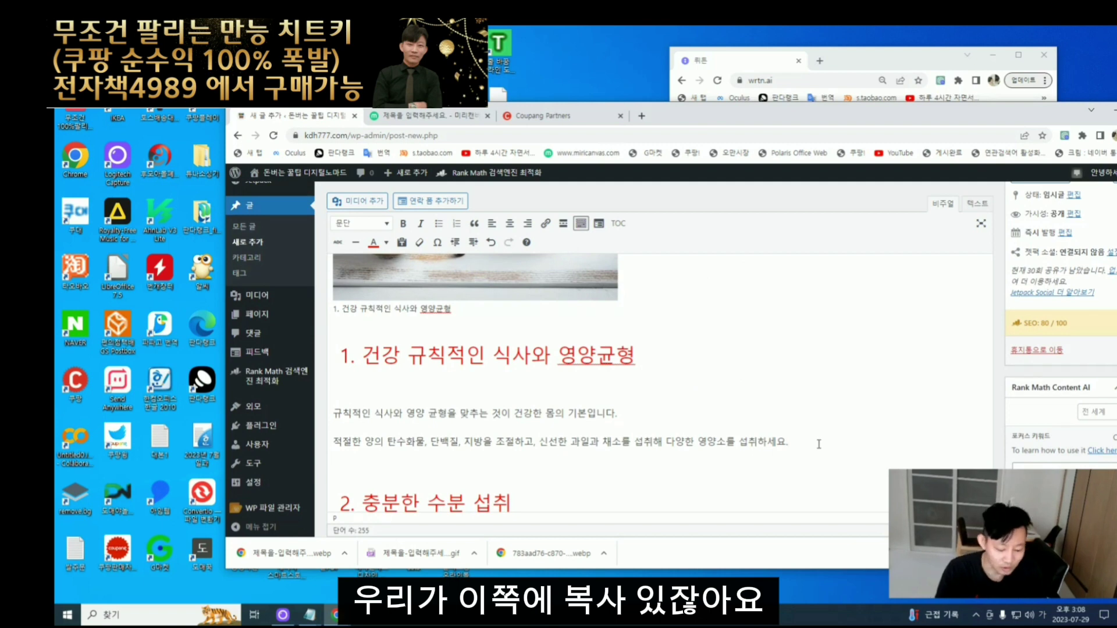
key(Return)
key(ctrl+v)
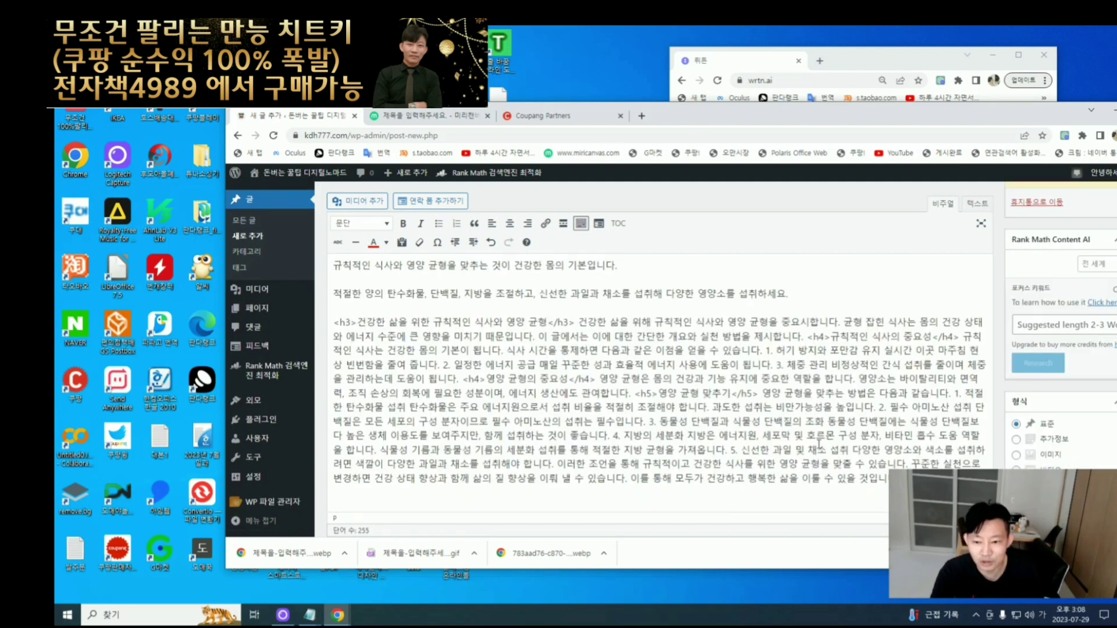
- Remove the h3 tags around "건강한 삶을 위한 규칙적인 식사와 영양 균형" and put that title on its own line
scroll(519, 430, up, 3)
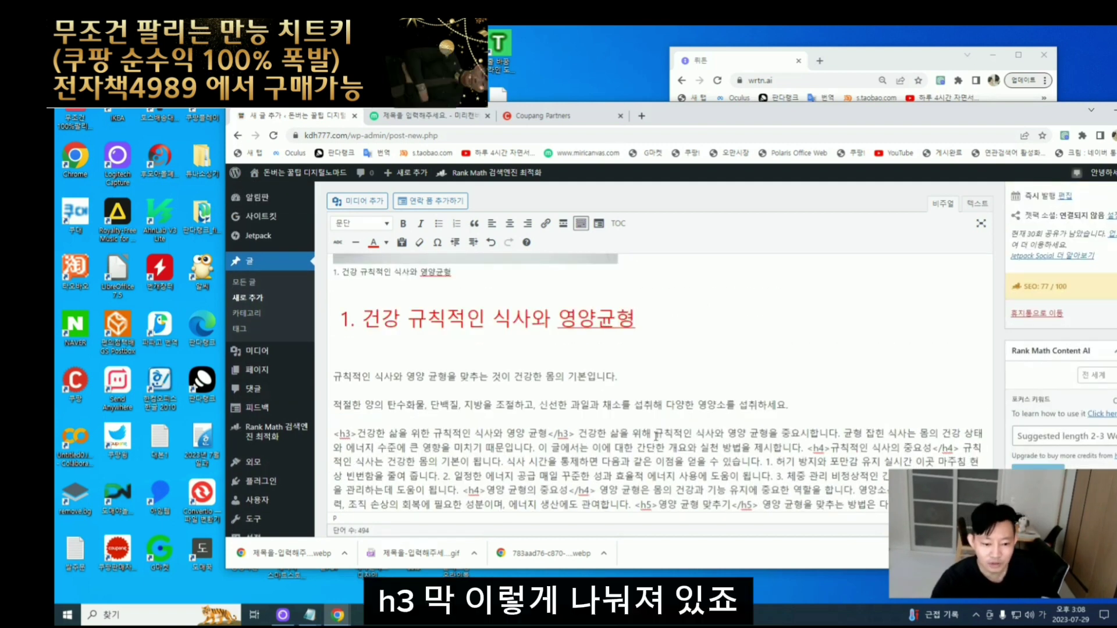
scroll(468, 416, down, 1)
click(361, 377)
key(BackSpace)
key(BackSpace)
key(BackSpace)
key(BackSpace)
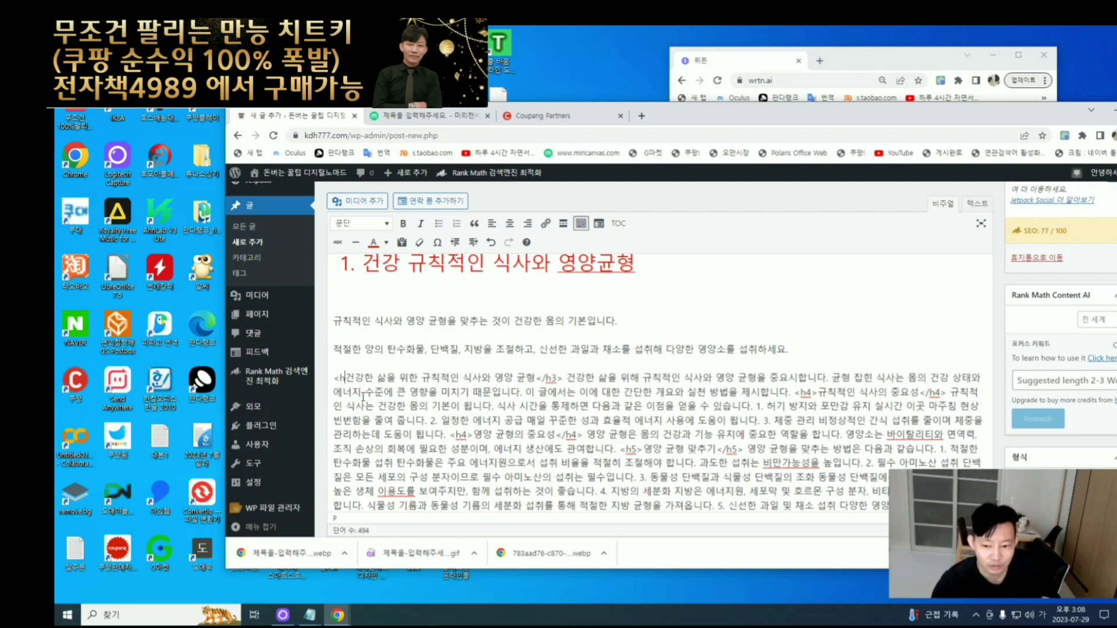
click(522, 377)
key(Return)
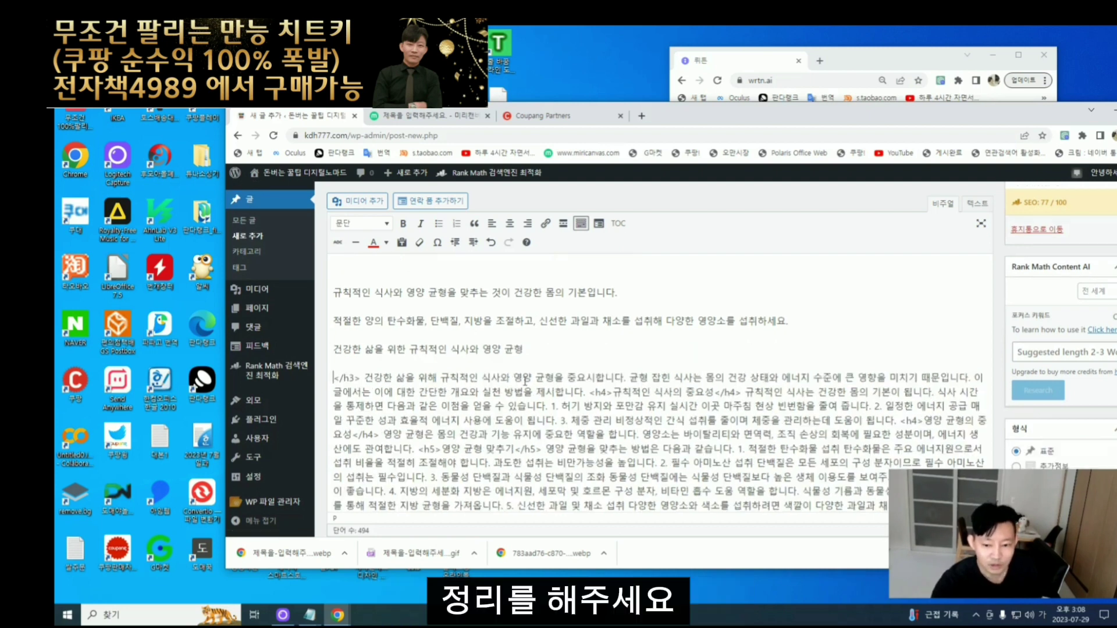
key(Delete)
key(Delete)
key(Delete)
key(Delete)
key(Delete)
key(Delete)
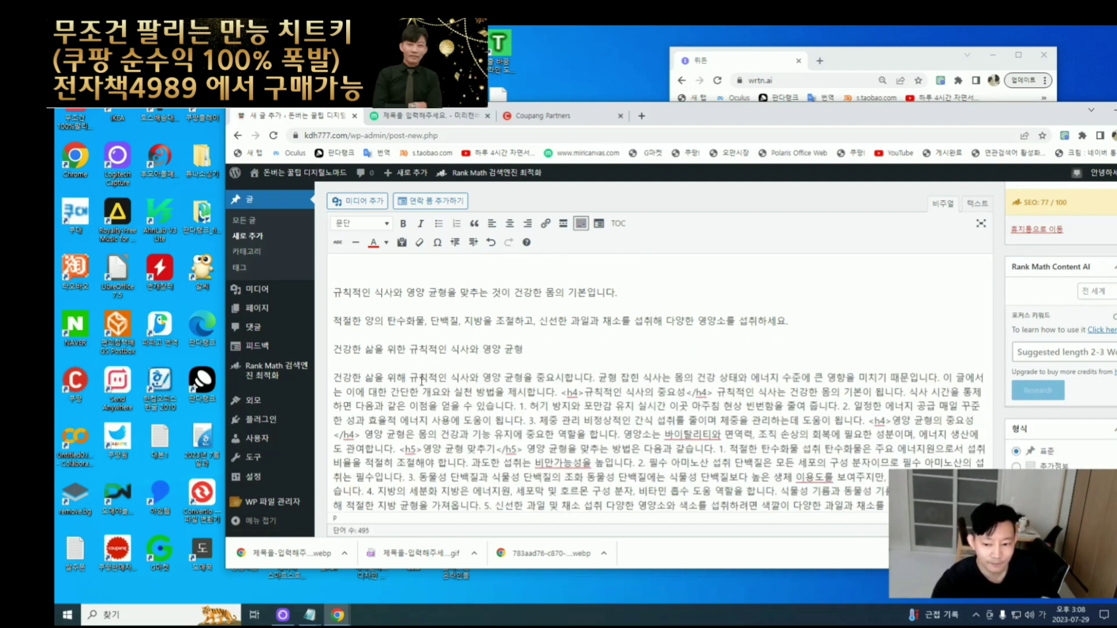
- Split the three introductory sentences into separate paragraphs and start the text from the first h4 tag on a new line
click(598, 377)
key(Return)
click(677, 377)
key(Return)
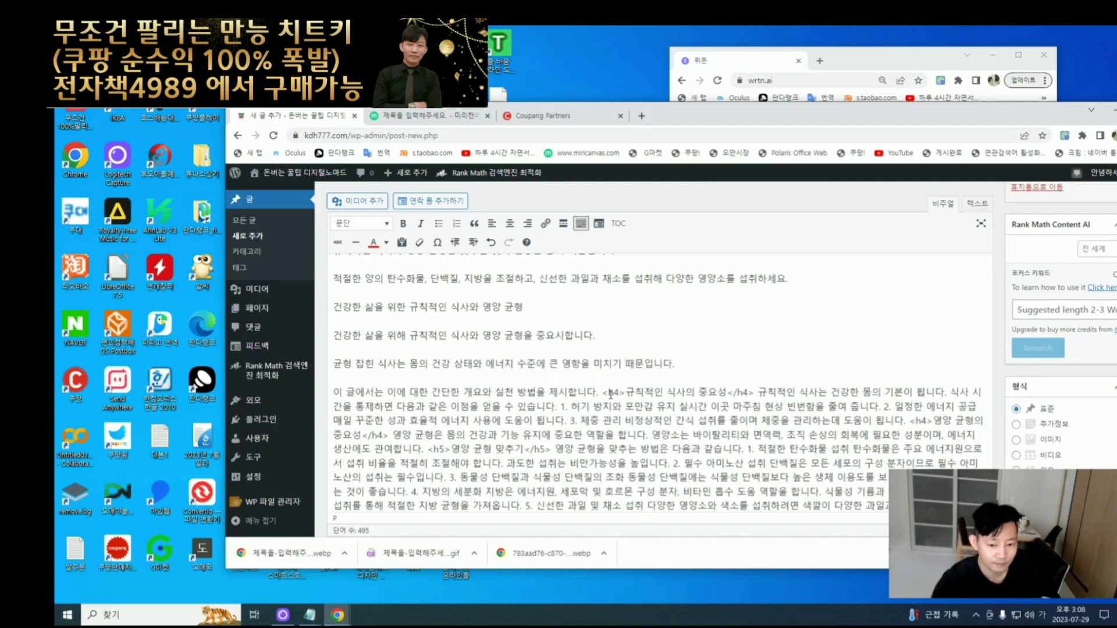
click(601, 392)
key(Return)
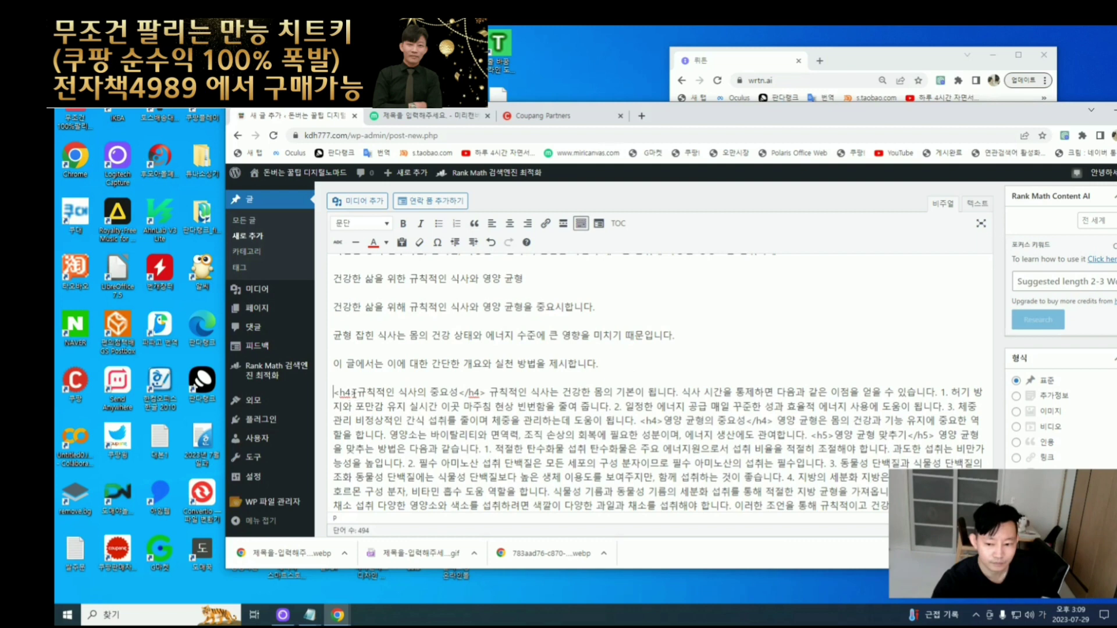
- Put "규칙적인 식사의 중요성" on its own line without its opening h4 tag and format it as Heading 3
key(BackSpace)
click(437, 392)
key(Return)
scroll(428, 396, up, 2)
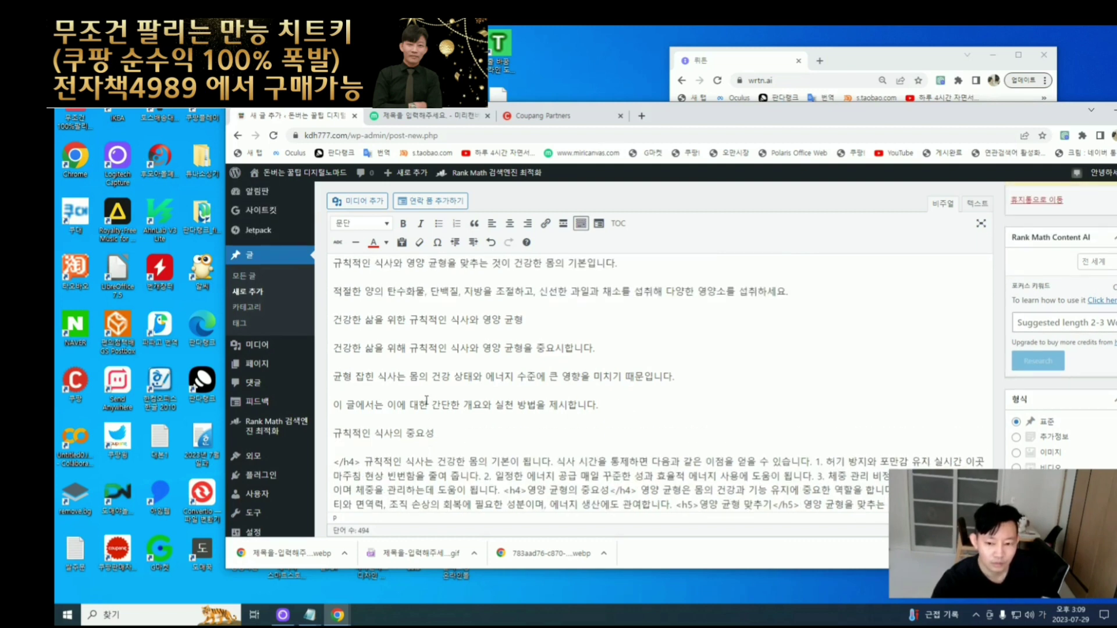
scroll(423, 383, down, 1)
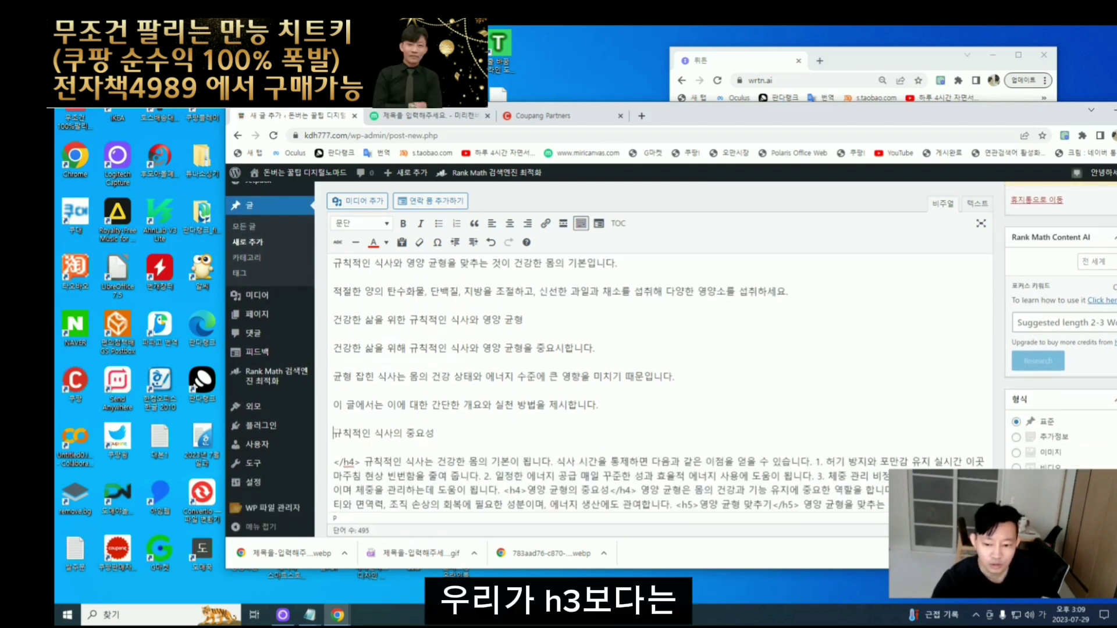
drag(334, 434, 441, 439)
click(360, 224)
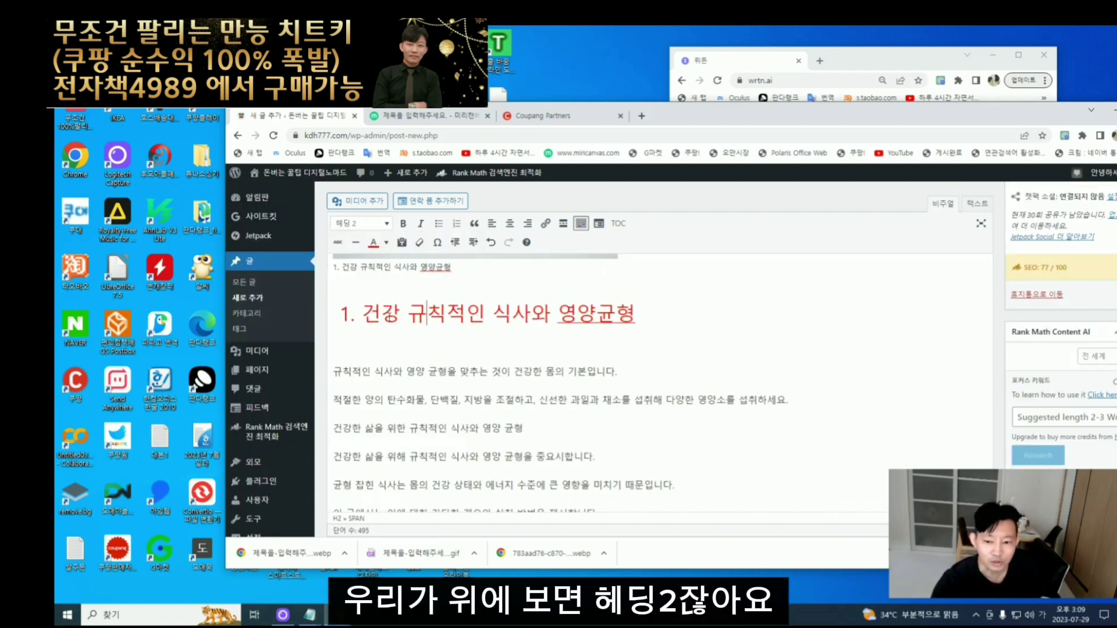
- Check the heading levels of the post title, the section 1 heading and the "규칙적인 식사의 중요성" subheading
scroll(389, 318, up, 8)
click(393, 351)
scroll(449, 365, down, 1)
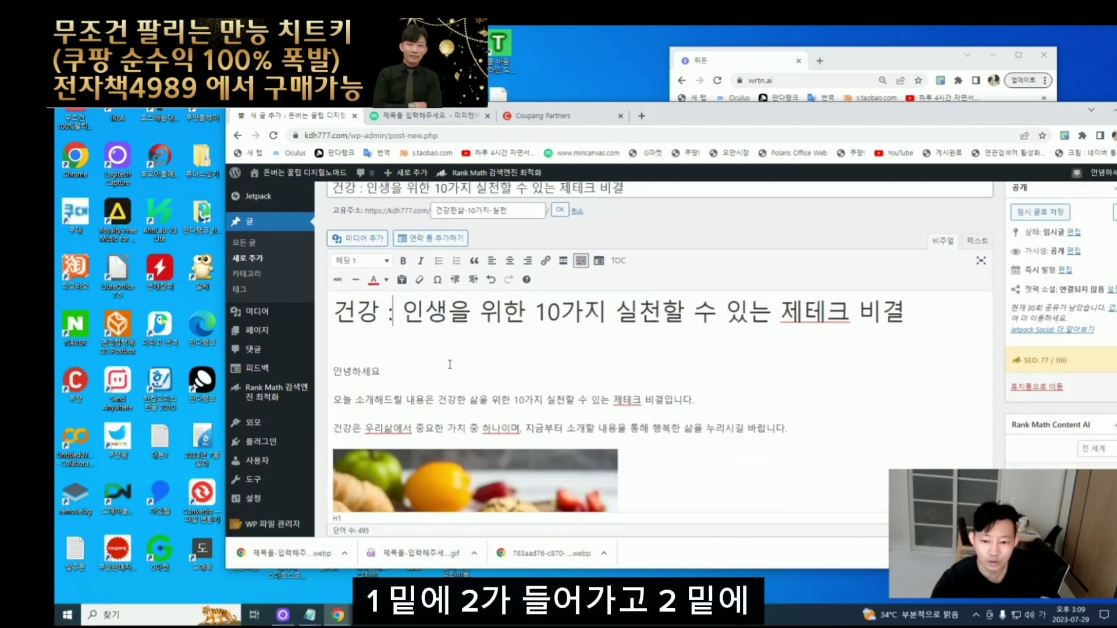
scroll(450, 364, down, 6)
click(446, 327)
scroll(438, 351, down, 5)
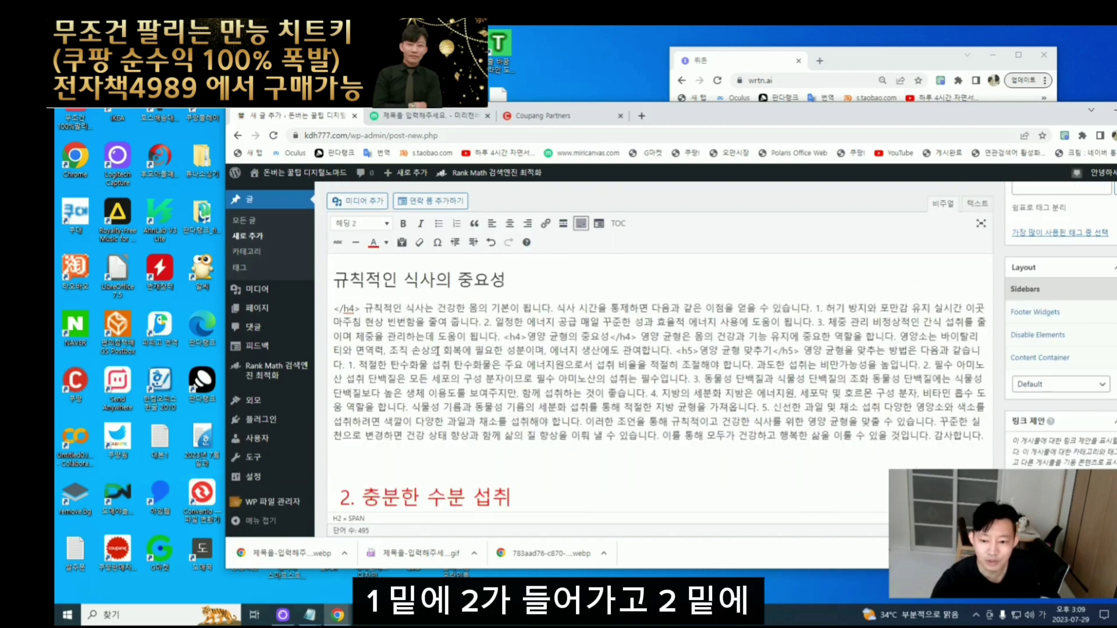
click(378, 332)
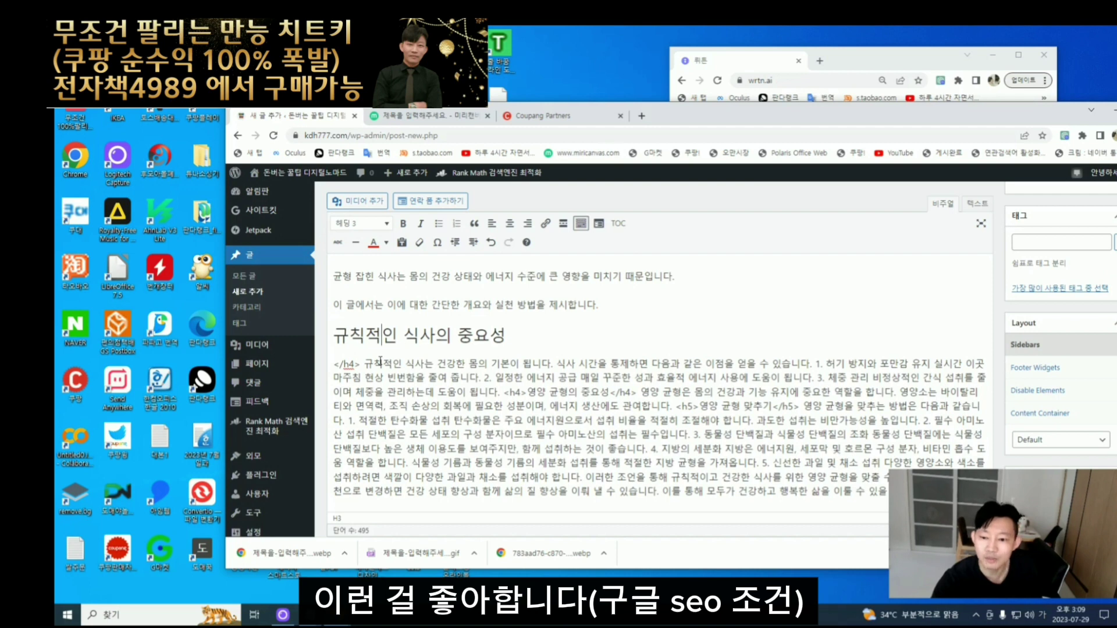
triple_click(381, 335)
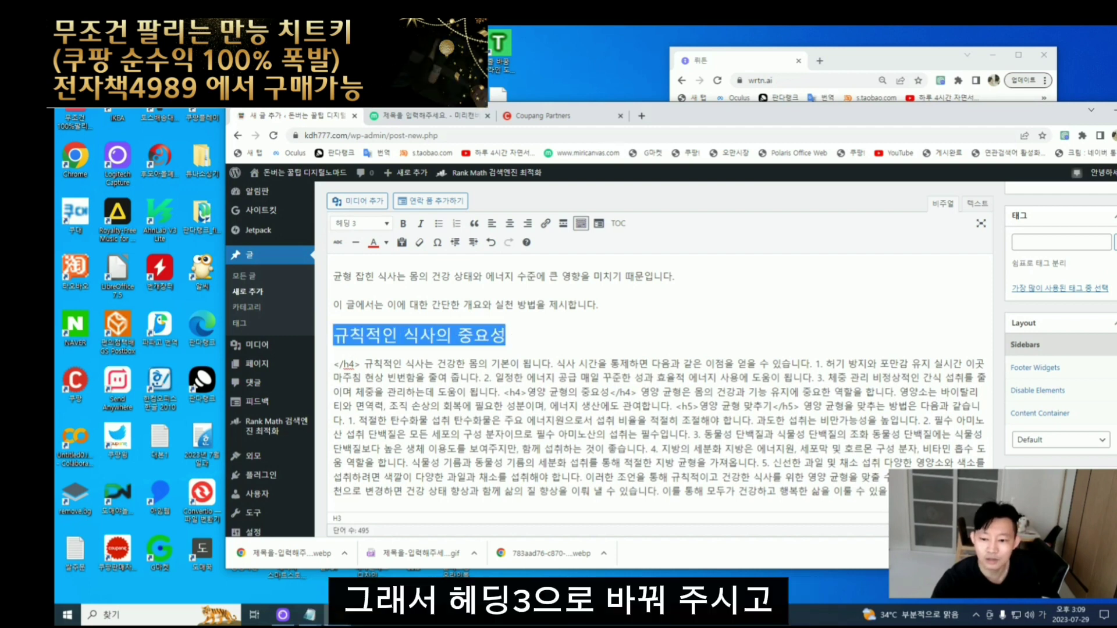
- Remove the leftover closing h4 tag at the start of the paragraph under "규칙적인 식사의 중요성"
click(399, 333)
click(365, 363)
key(BackSpace)
key(BackSpace)
key(BackSpace)
key(BackSpace)
key(BackSpace)
key(BackSpace)
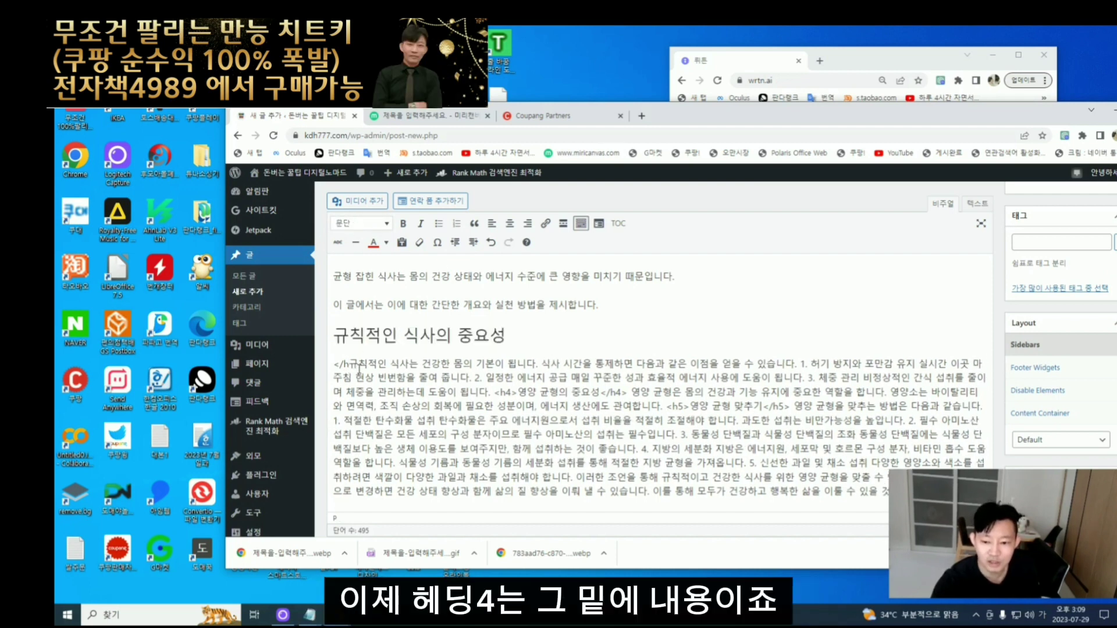
- Split the text under "규칙적인 식사의 중요성" into separate paragraphs for its two opening sentences and each of the three numbered points
click(530, 369)
key(Return)
click(592, 364)
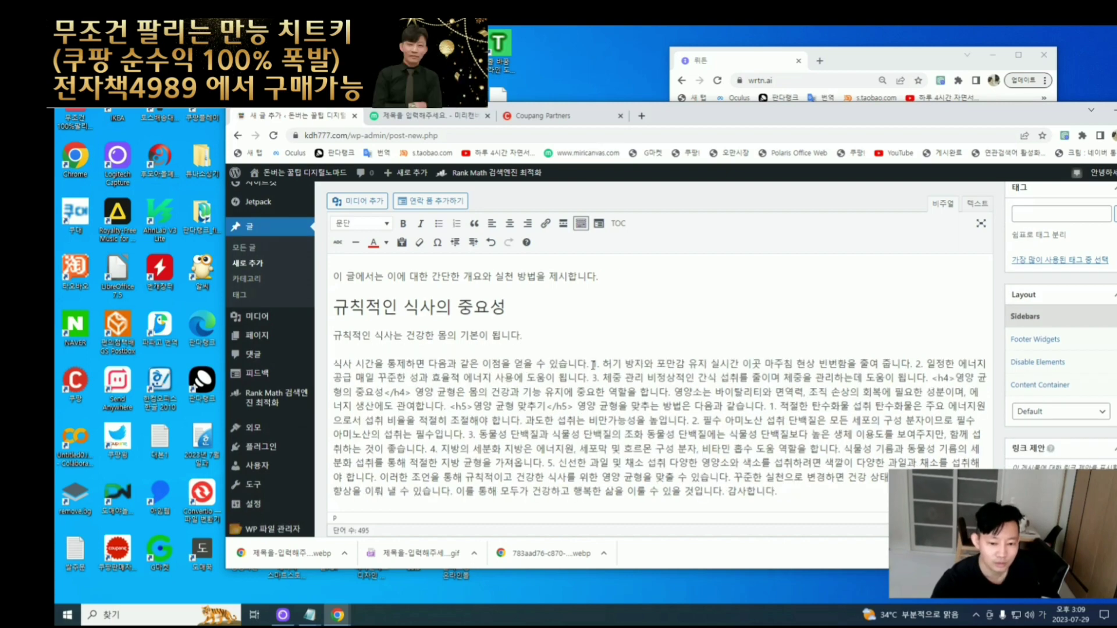
key(Return)
click(654, 363)
key(Return)
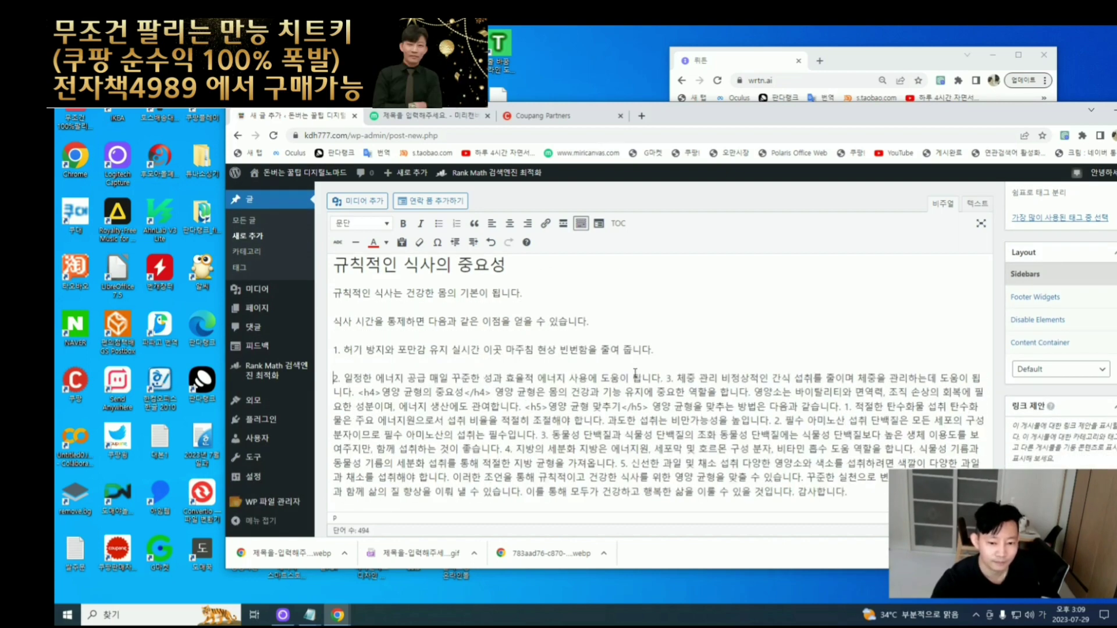
click(662, 379)
key(Return)
click(668, 378)
key(Return)
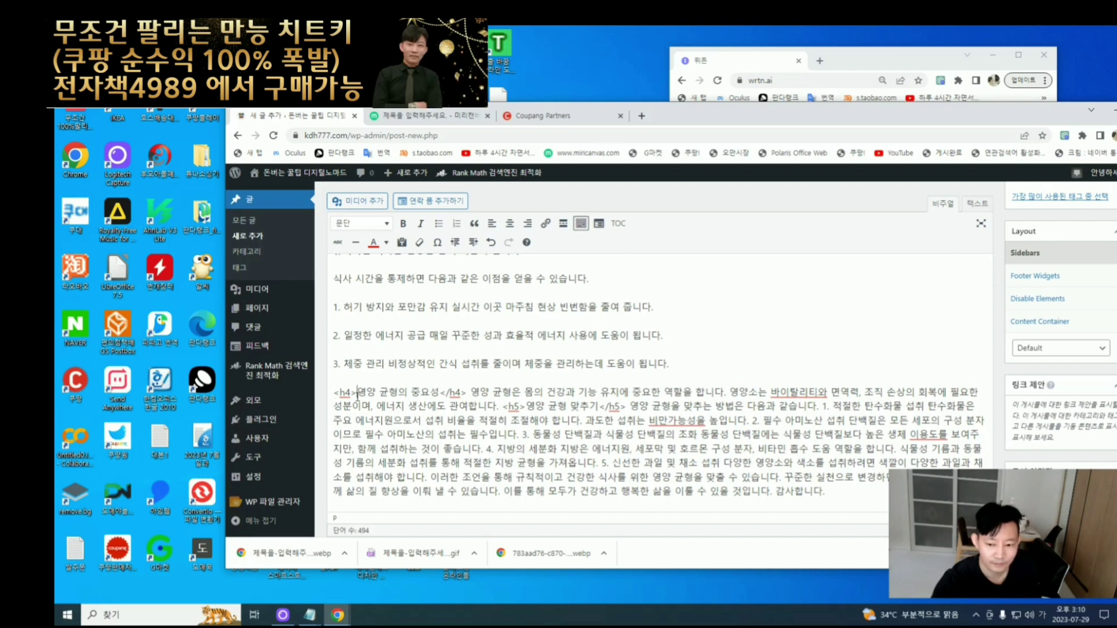
- Strip the h4 tags from "영양 균형의 중요성" and put it on its own line with a blank line above
click(356, 392)
key(BackSpace)
key(BackSpace)
key(BackSpace)
key(BackSpace)
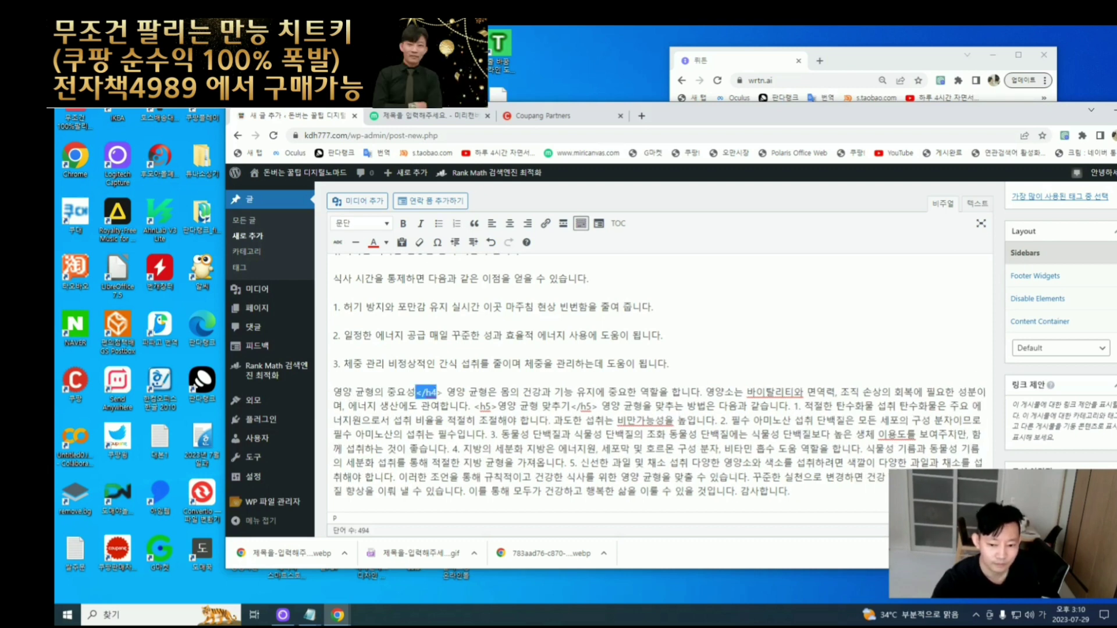
key(Delete)
- Format "영양 균형의 중요성" as Heading 3 to match the "규칙적인 식사의 중요성" subheading
scroll(442, 407, up, 3)
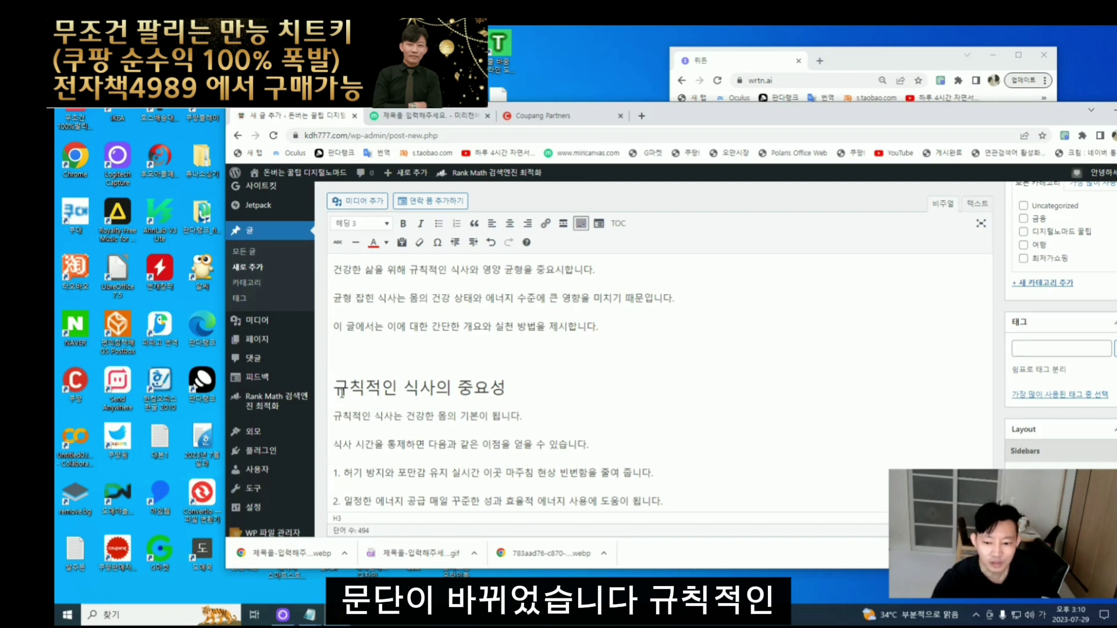
drag(342, 393, 476, 389)
click(480, 389)
scroll(335, 429, down, 3)
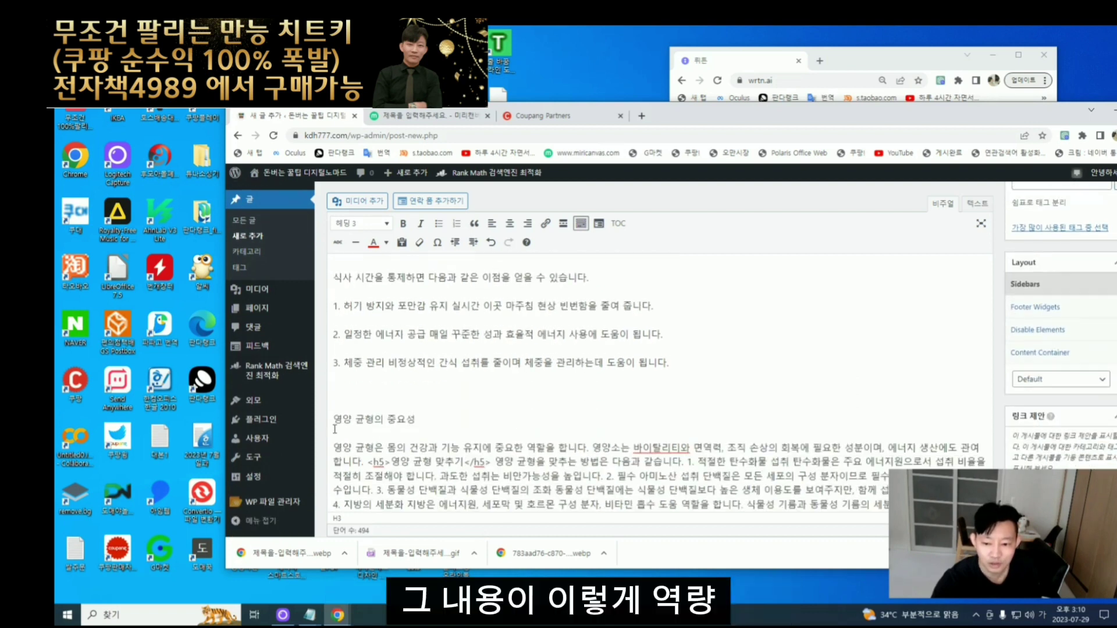
drag(334, 420, 417, 420)
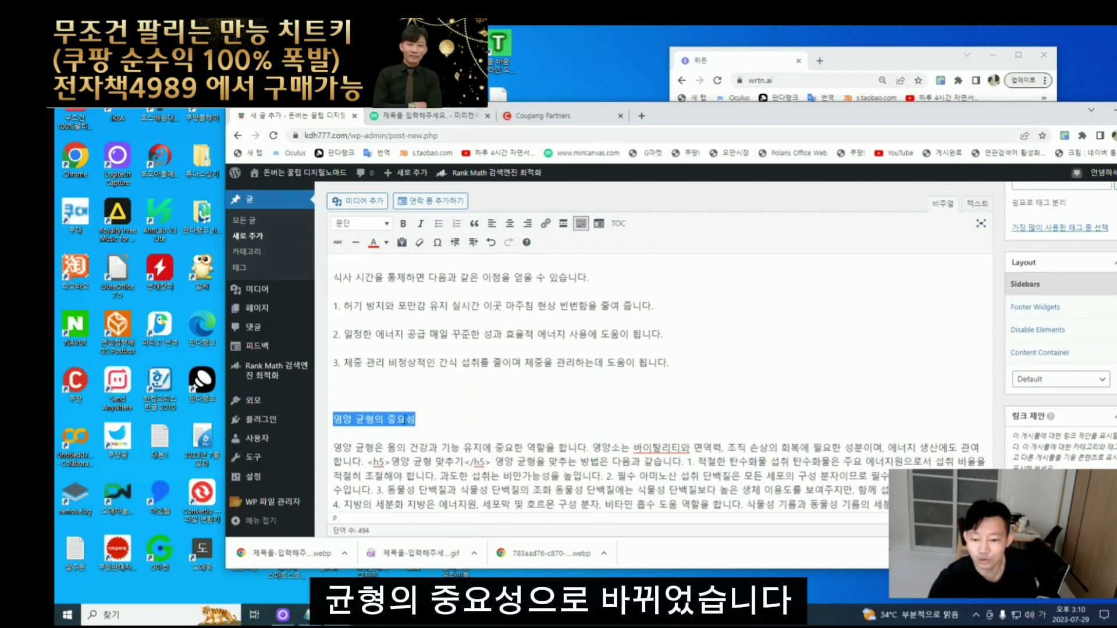
key(alt+shift+3)
scroll(657, 349, up, 5)
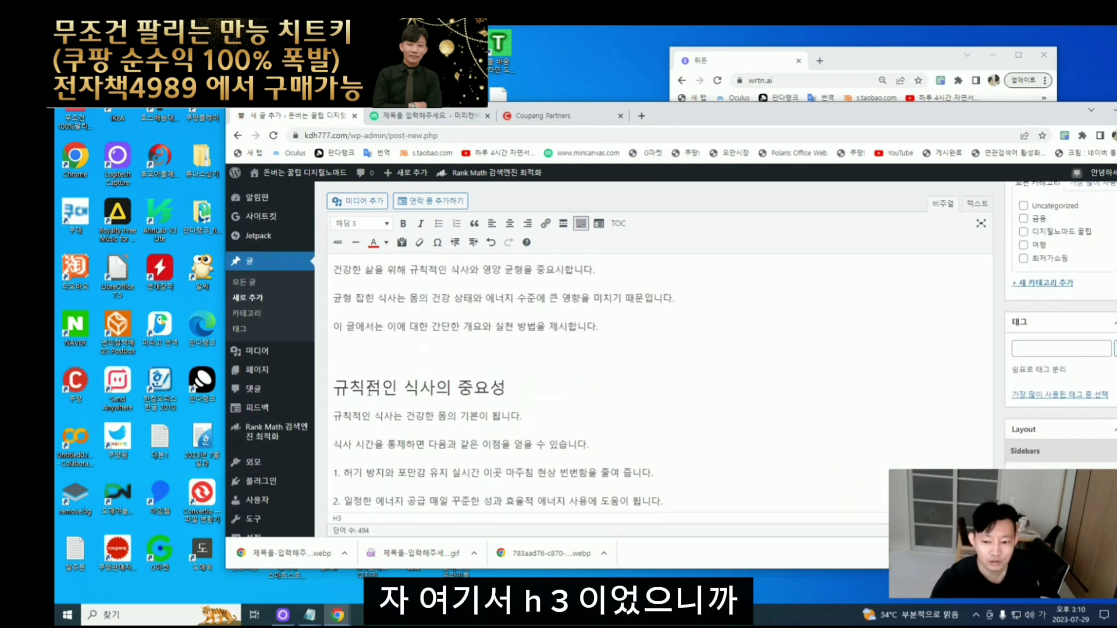
scroll(429, 364, down, 4)
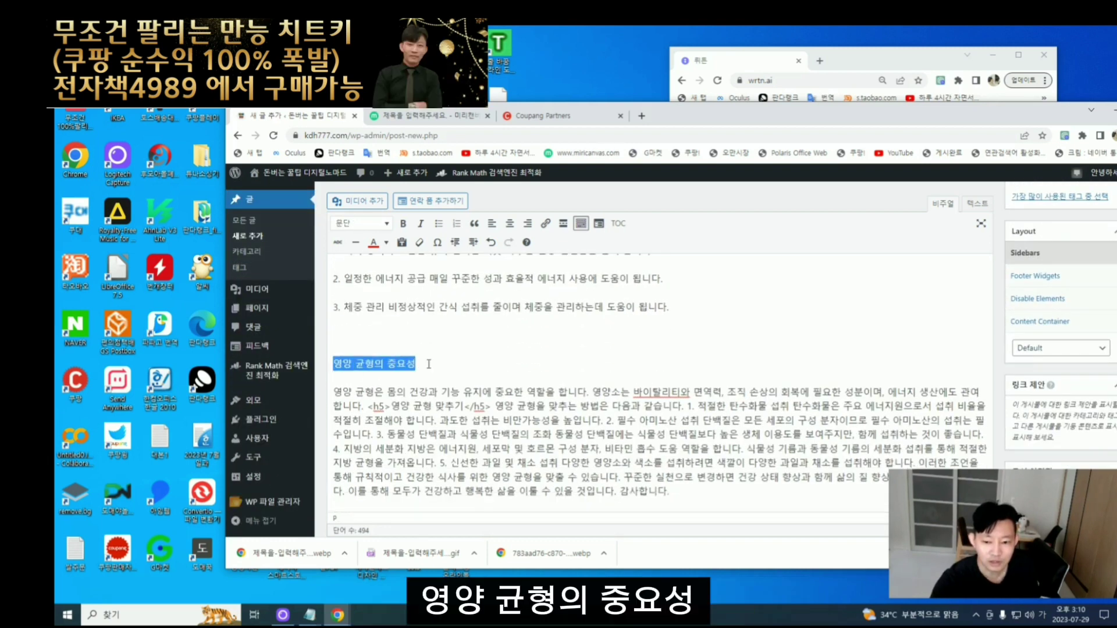
click(360, 223)
click(367, 351)
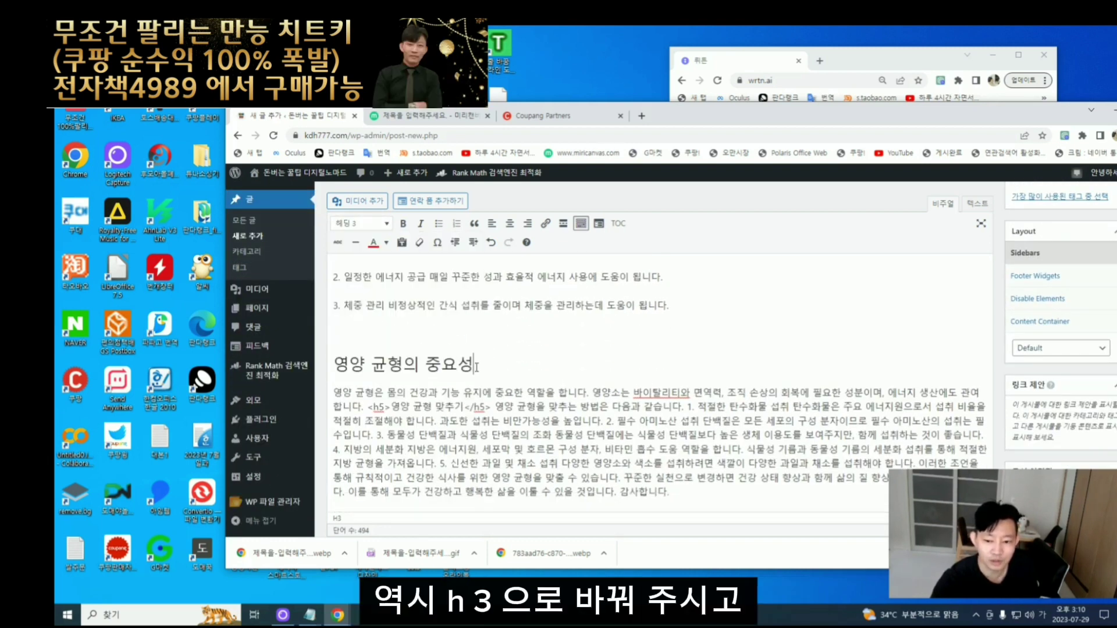
- Split the two sentences under "영양 균형의 중요성" into paragraphs and move the h5 text to a new line after a blank one
click(602, 393)
key(Return)
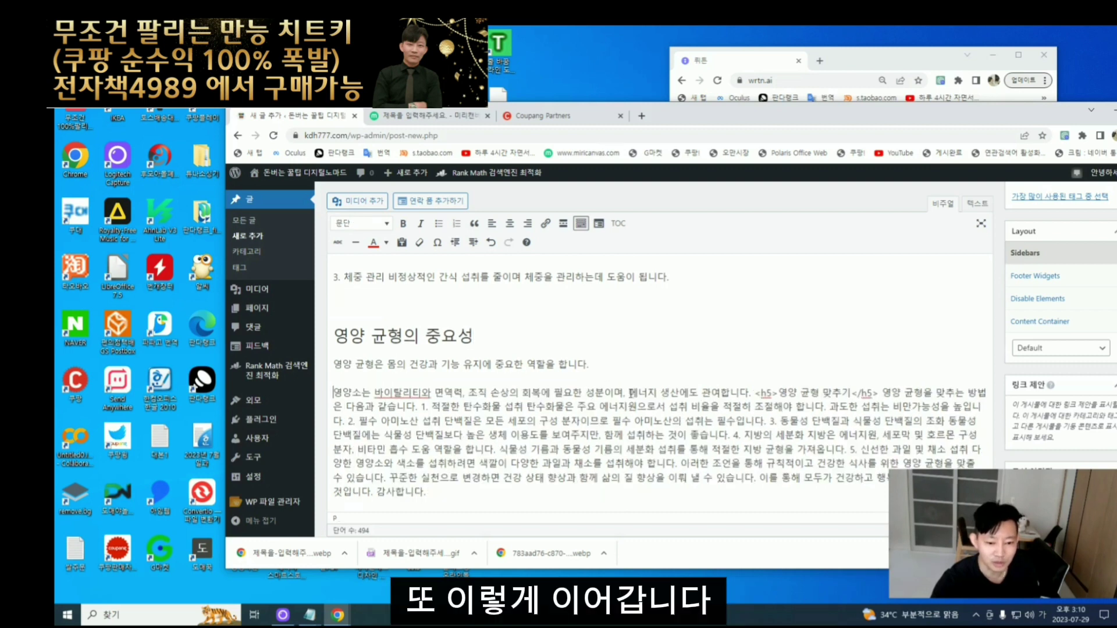
click(755, 393)
key(Return)
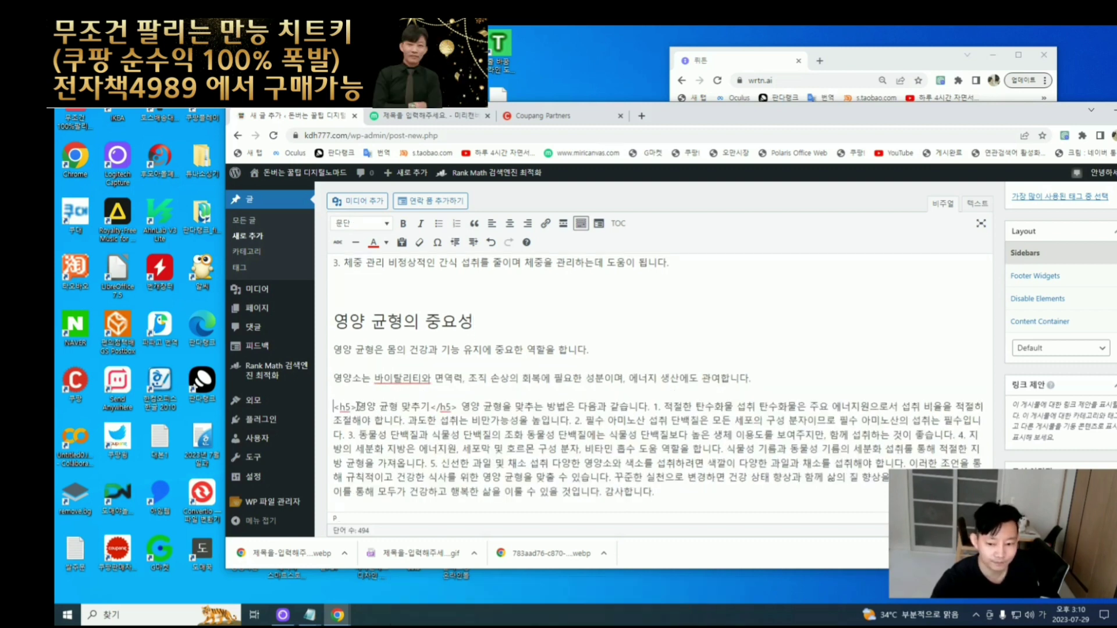
key(Return)
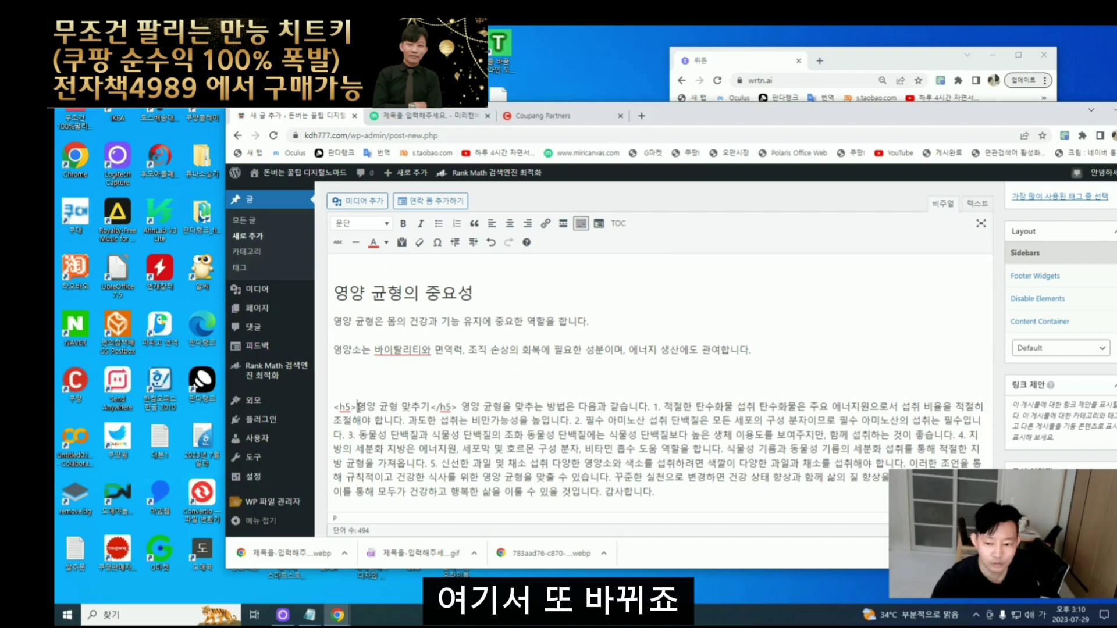
- Put "영양 균형 맞추기" on its own line without its opening h5 tag and format it as Heading 3
key(BackSpace)
key(BackSpace)
key(BackSpace)
key(BackSpace)
click(406, 406)
key(Return)
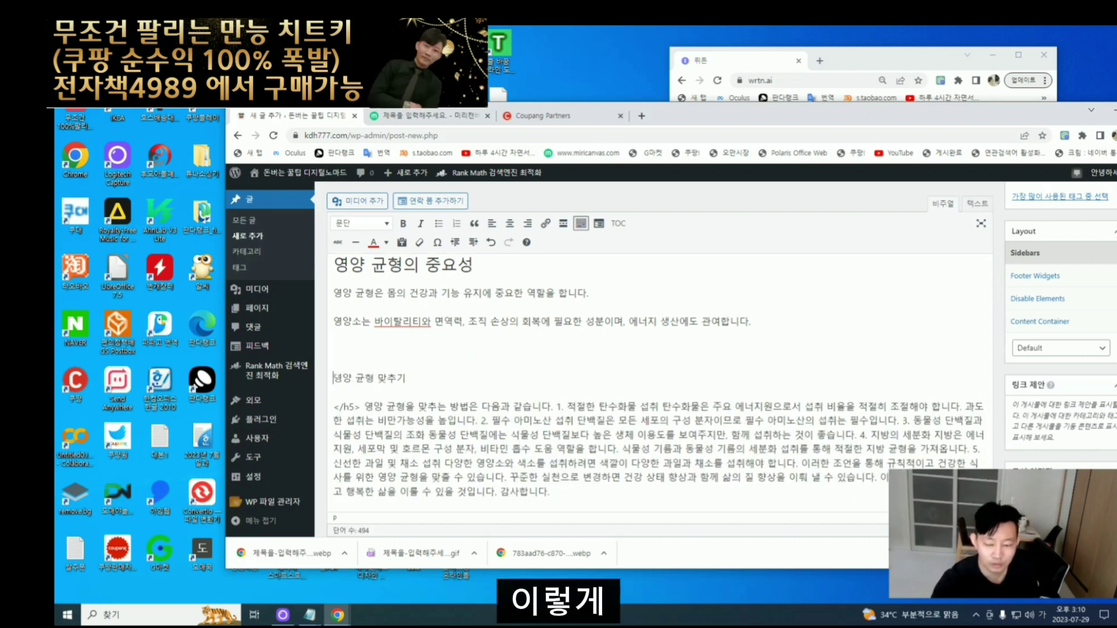
drag(332, 378, 407, 378)
click(386, 223)
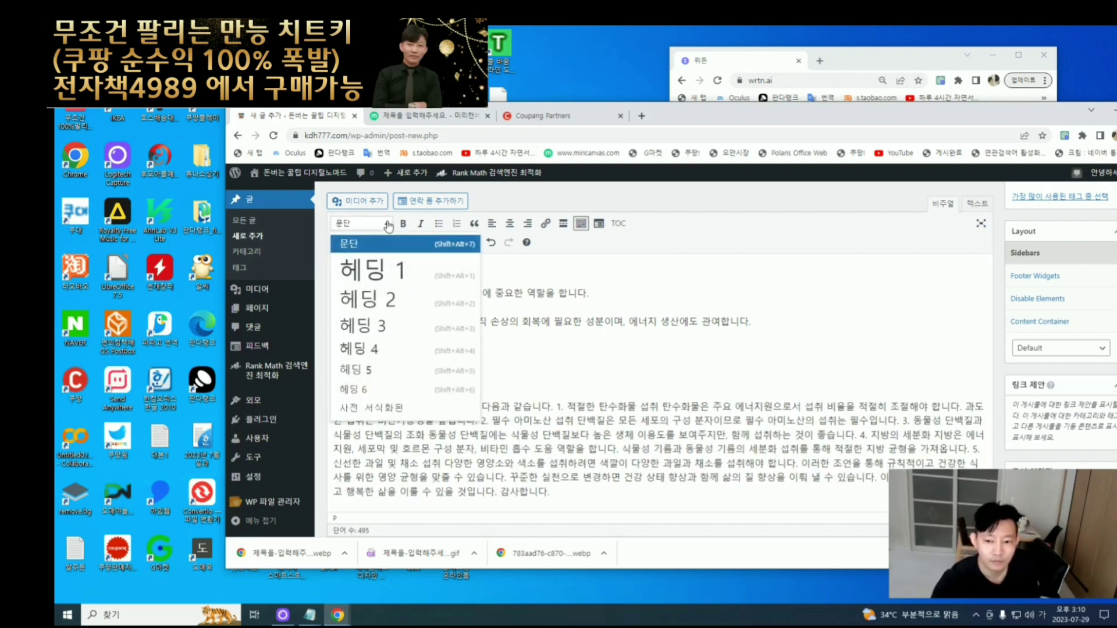
click(386, 329)
- Remove the leftover closing h5 tag under "영양 균형 맞추기" and break the text into separate paragraphs for the intro and numbered points
key(BackSpace)
key(BackSpace)
key(BackSpace)
key(BackSpace)
key(BackSpace)
key(BackSpace)
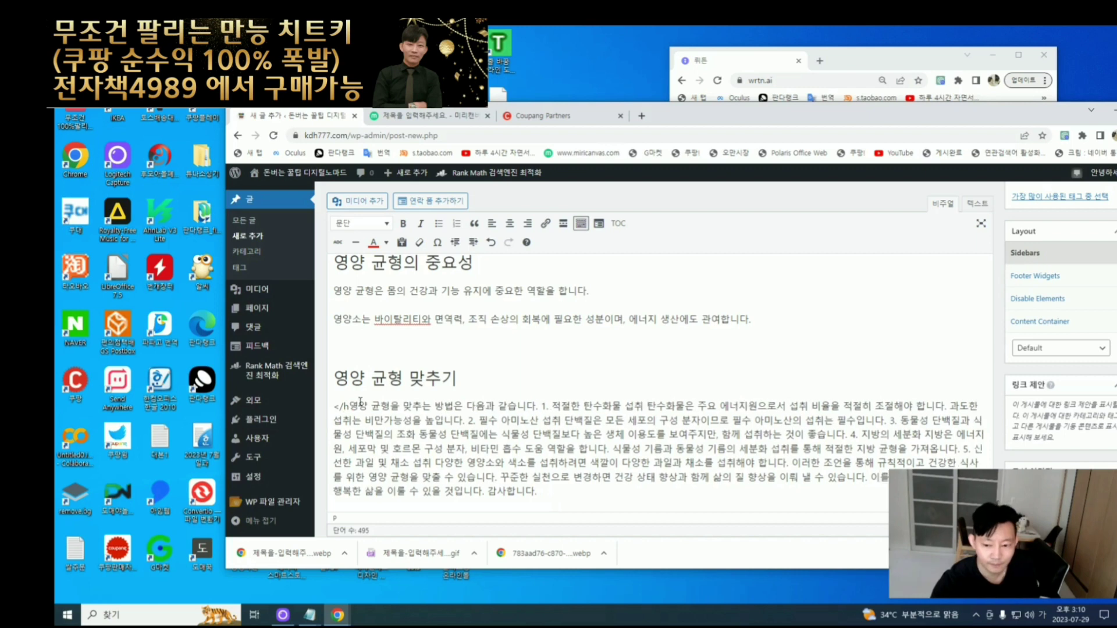
key(Return)
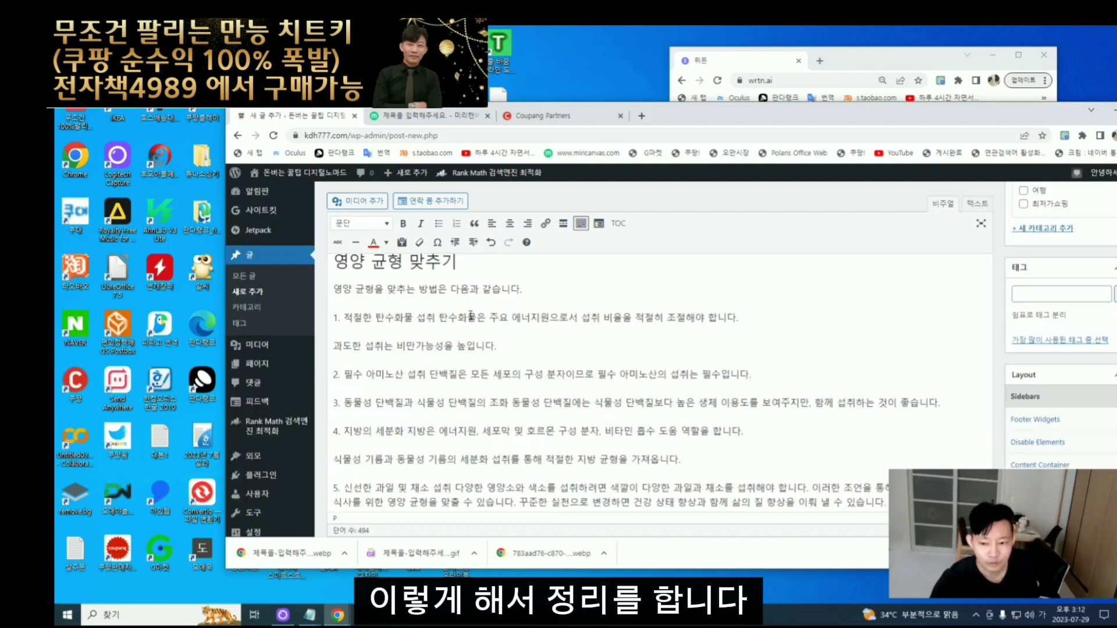
- Try adding a blank line above point 1 and indenting the follow-on sentences under points 1 and 4
key(Return)
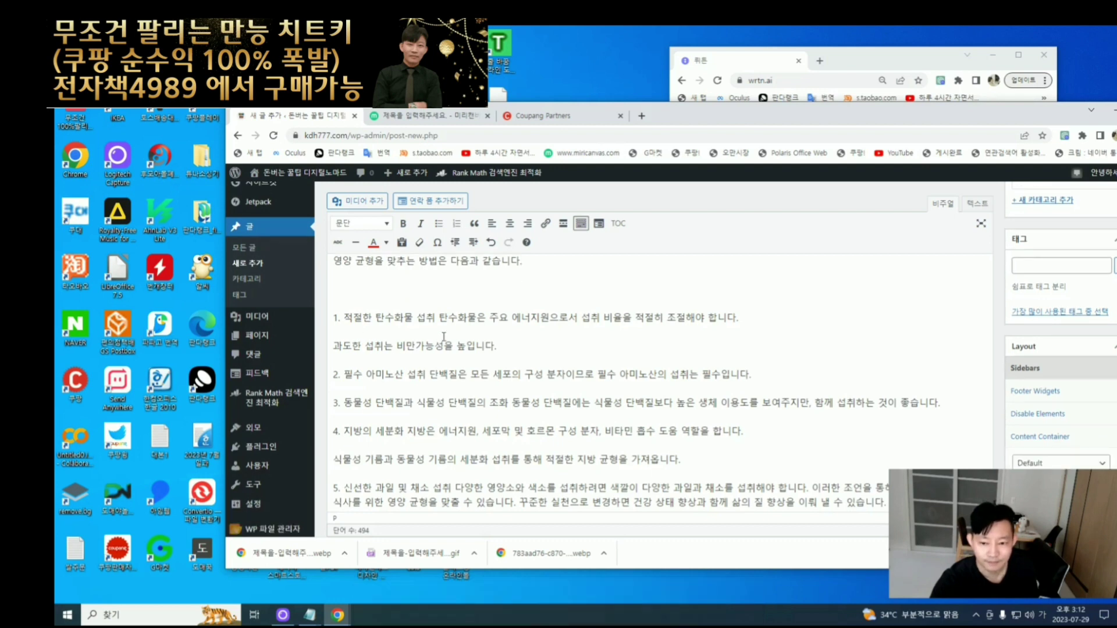
scroll(443, 336, down, 5)
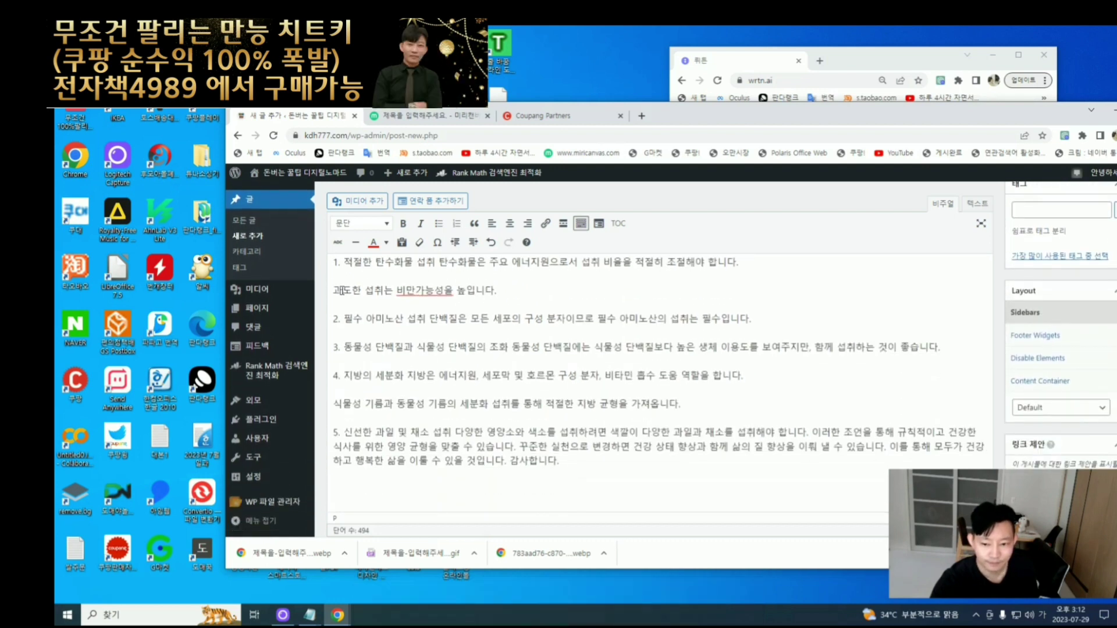
click(341, 290)
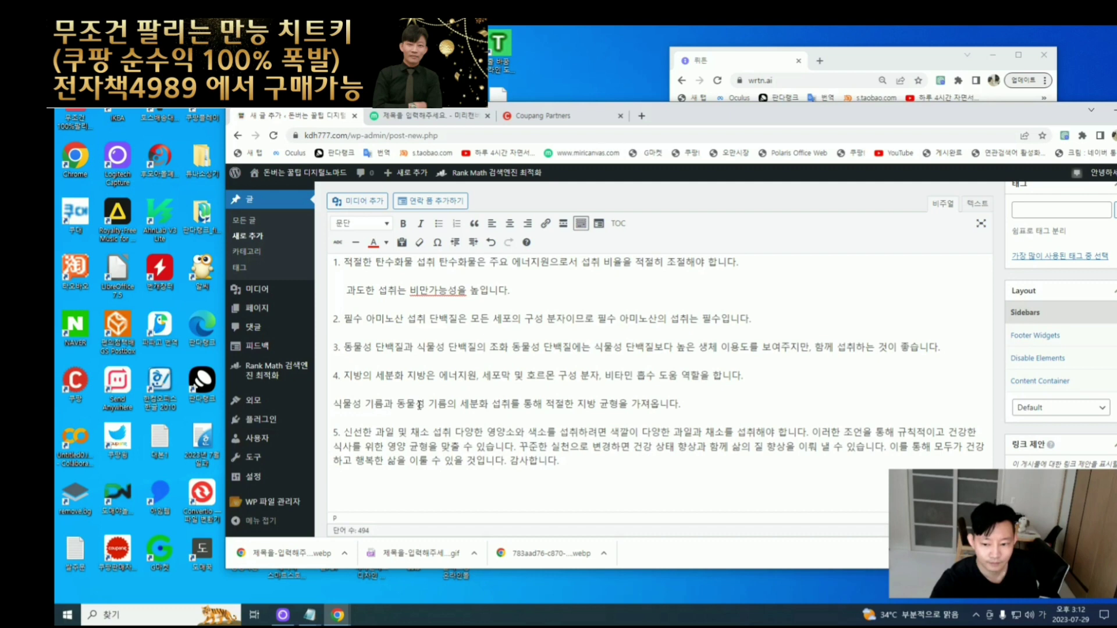
click(334, 403)
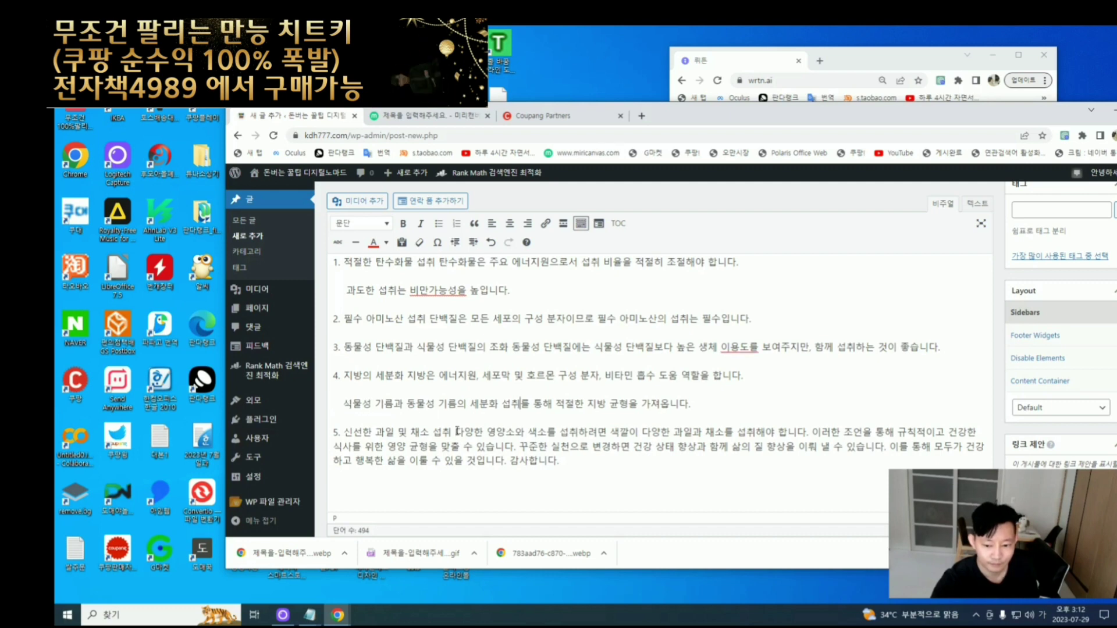
- Put "1. 적절한 탄수화물 섭취" on its own line directly under the intro and join its two explanatory sentences into one paragraph
scroll(406, 365, up, 2)
key(Return)
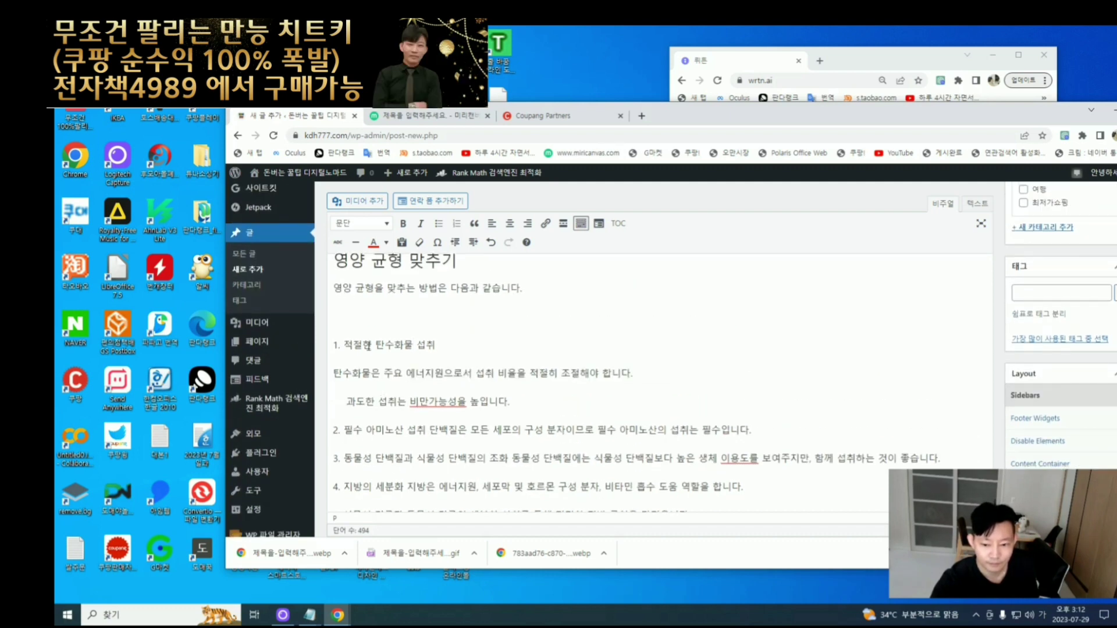
click(335, 345)
scroll(337, 345, down, 1)
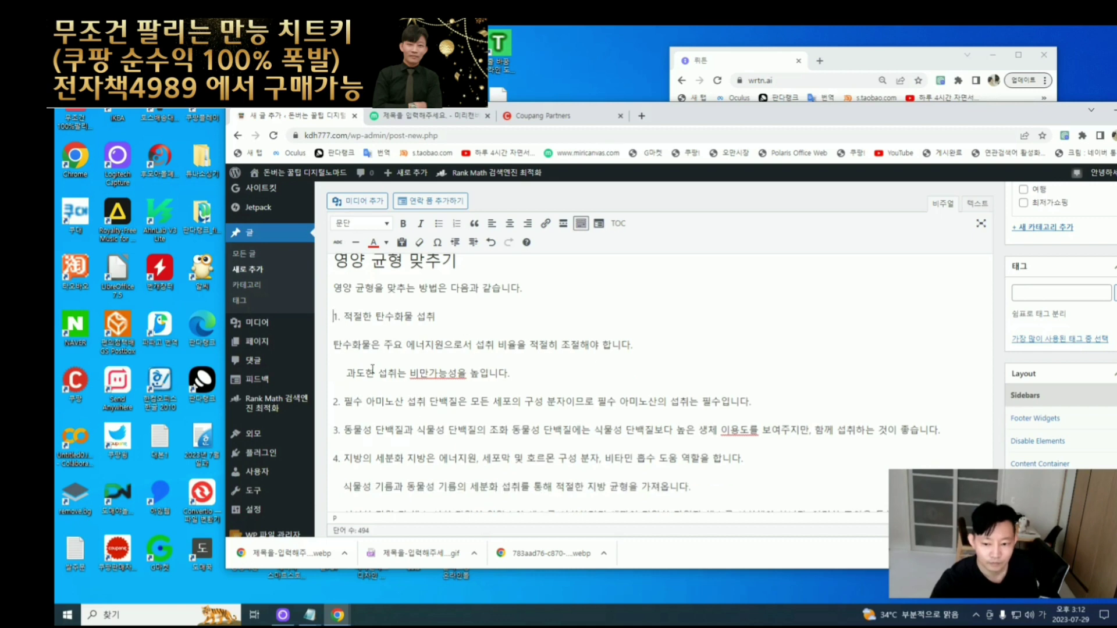
key(BackSpace)
key(BackSpace)
key(BackSpace)
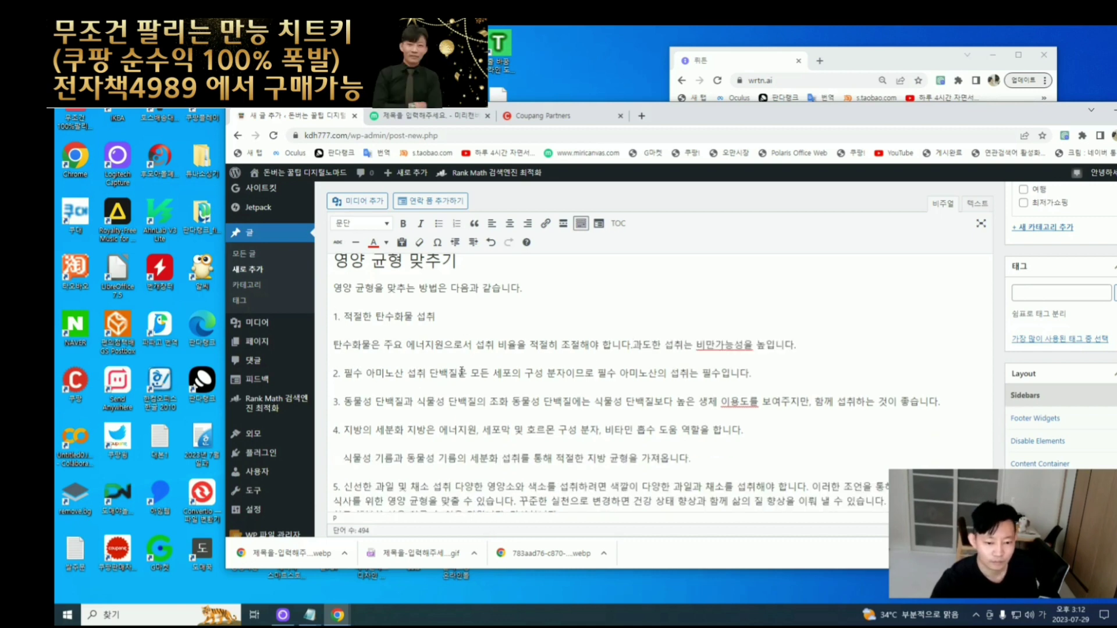
- Put "2. 필수 아미노산 섭취" on its own line and set point 2 off with blank lines above and below
click(336, 373)
key(Return)
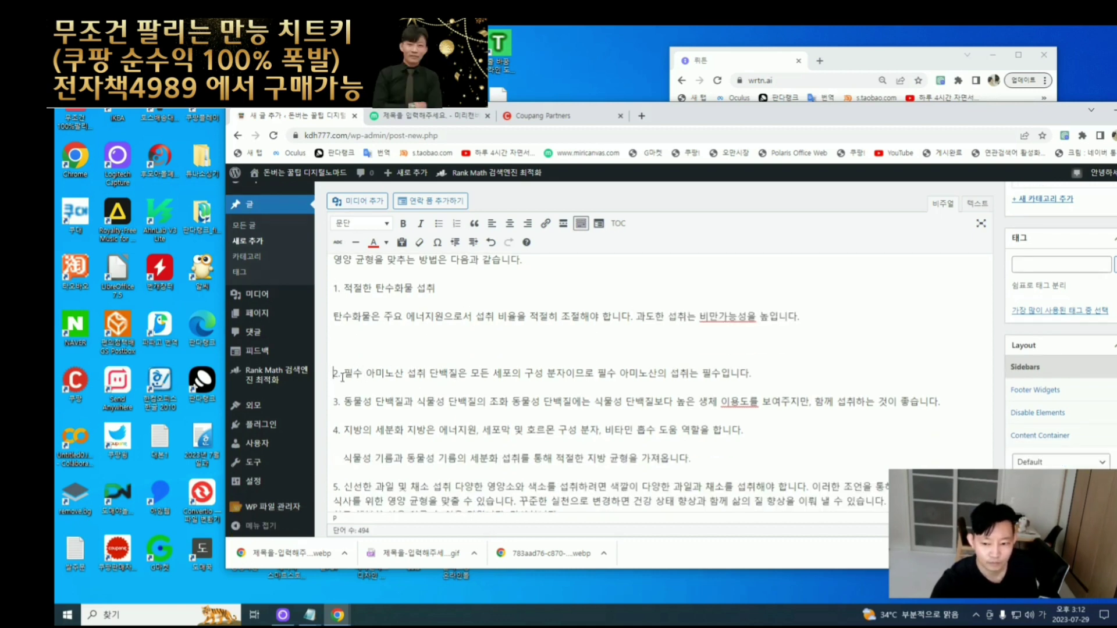
click(426, 373)
key(Return)
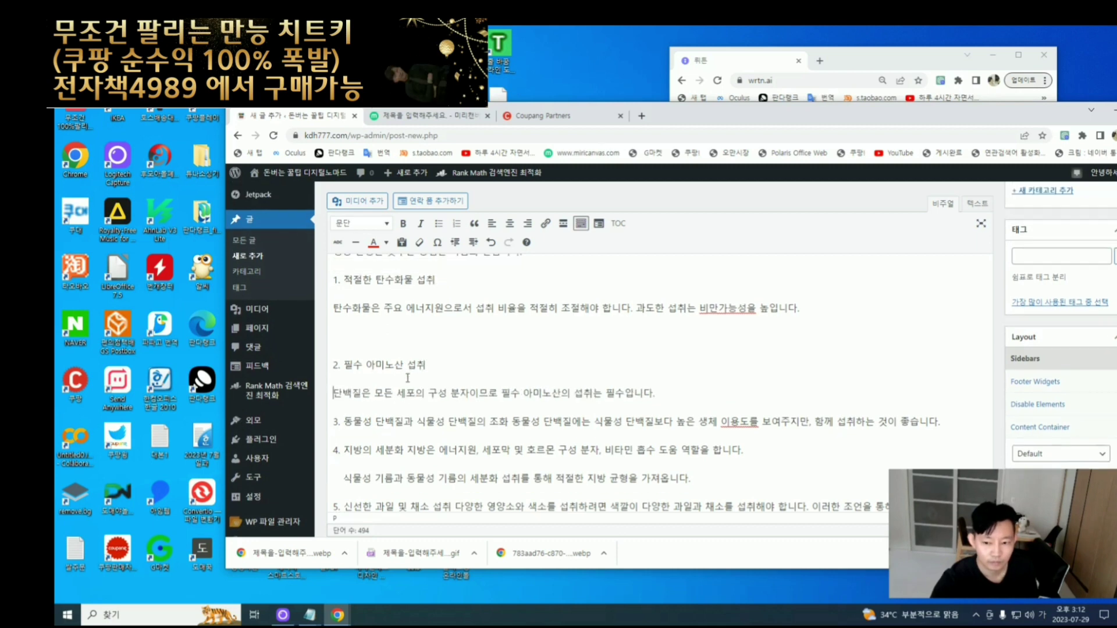
key(Return)
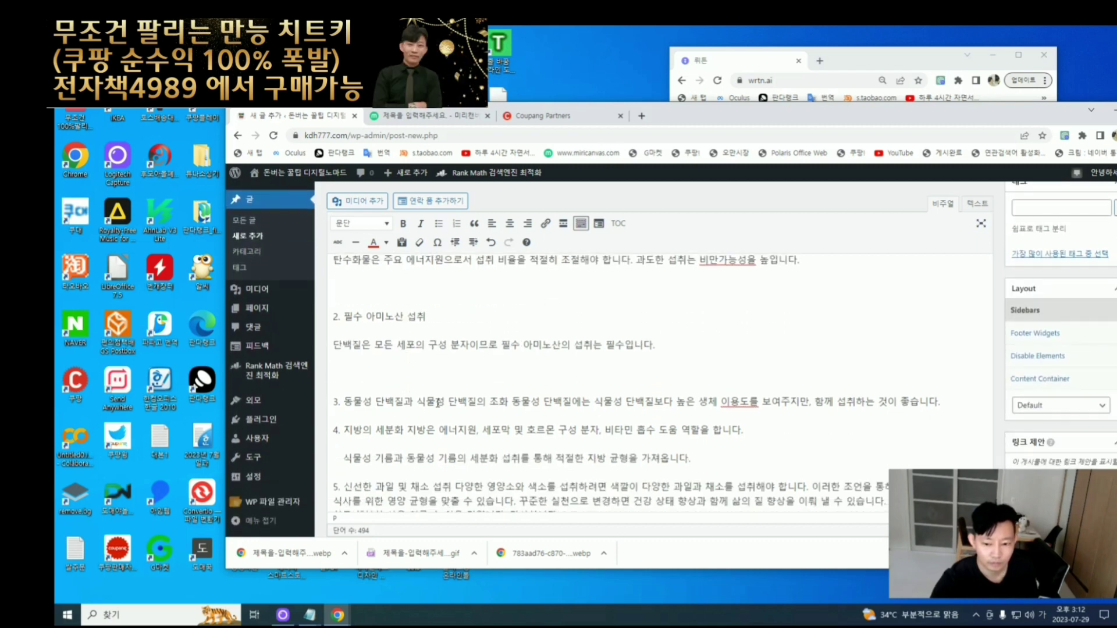
- Put "3. 동물성 단백질과 식물성 단백질의 조화" on its own line and add a blank line before point 4
click(509, 401)
key(Return)
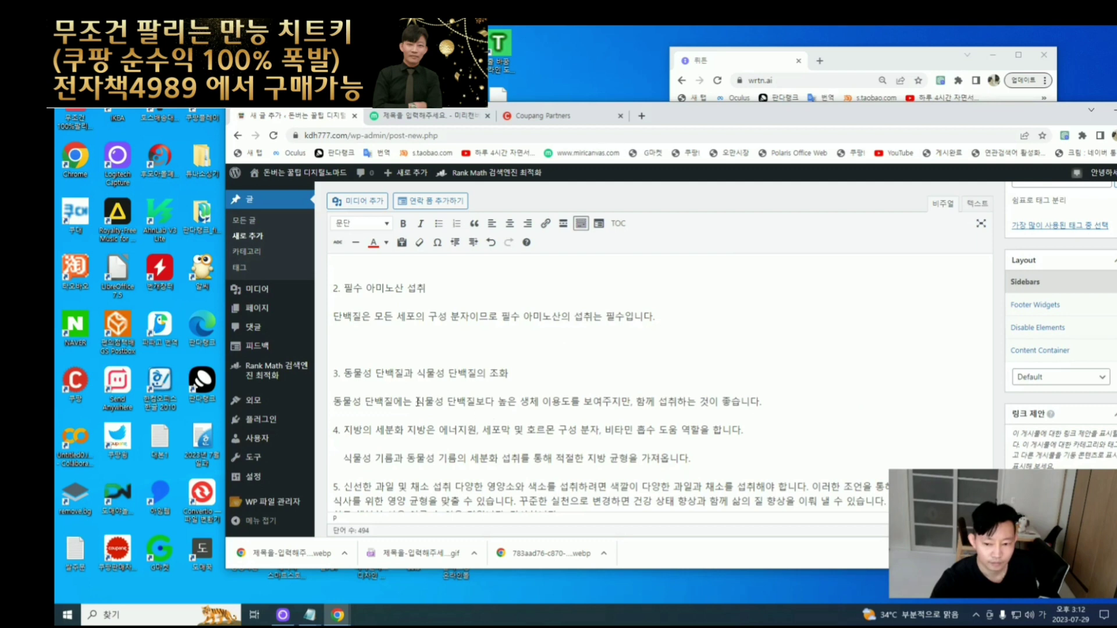
click(754, 410)
key(Return)
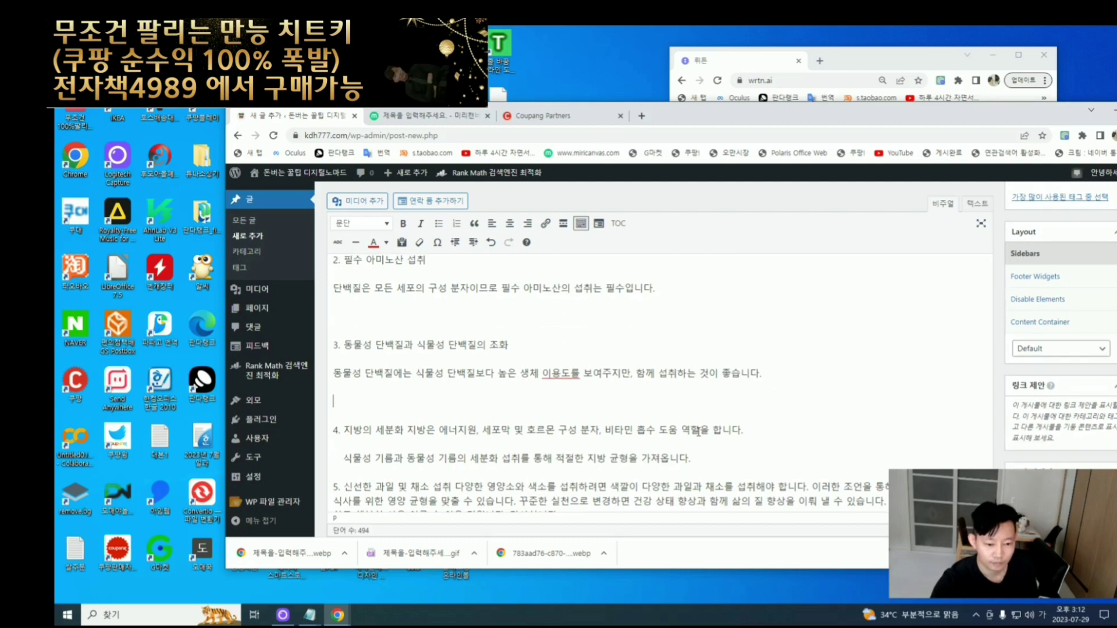
- Put "4. 지방의 세분화" on its own line and remove the indent from the sentence starting with "식물성 기름과"
click(405, 429)
key(Return)
key(Return)
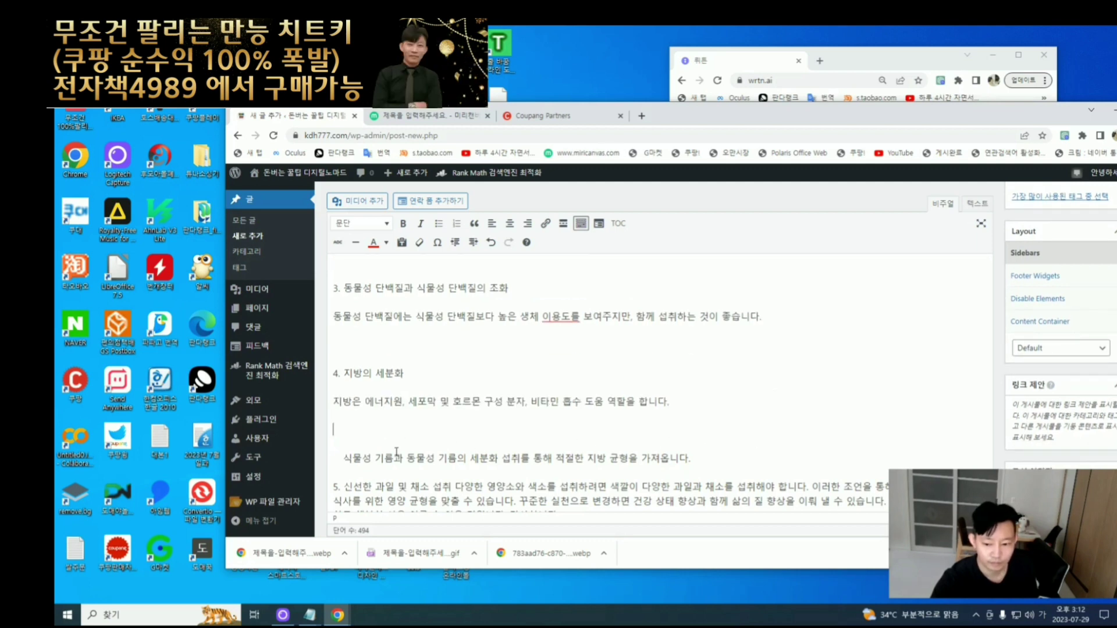
key(BackSpace)
key(BackSpace)
key(BackSpace)
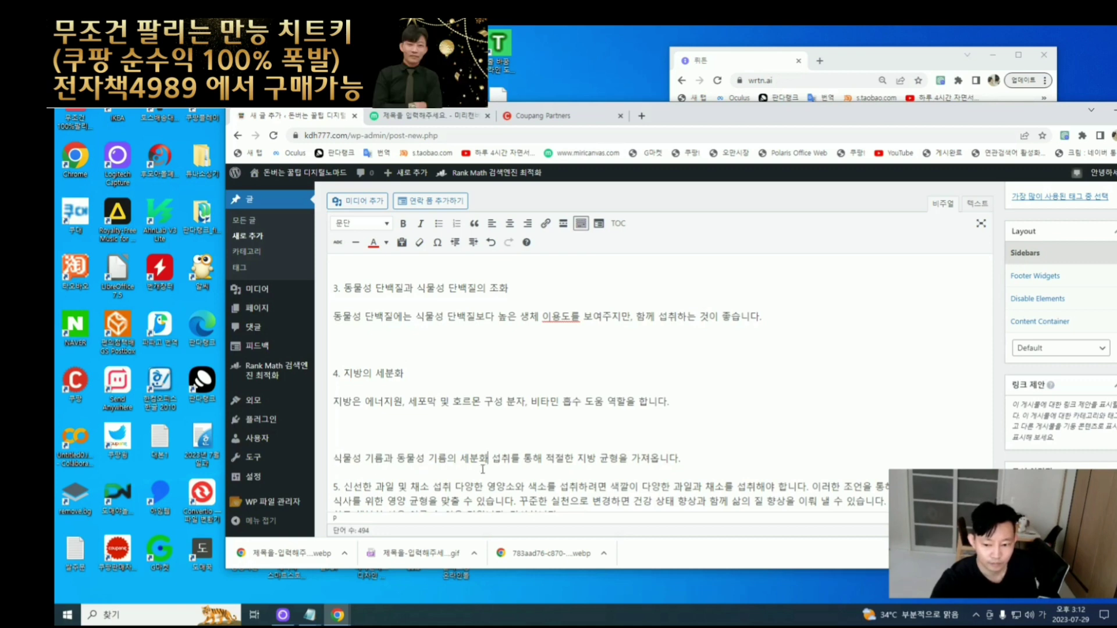
- Keep the "식물성 기름과" sentence as one paragraph directly below the previous one and add a blank line above point 5
key(Return)
scroll(590, 470, down, 3)
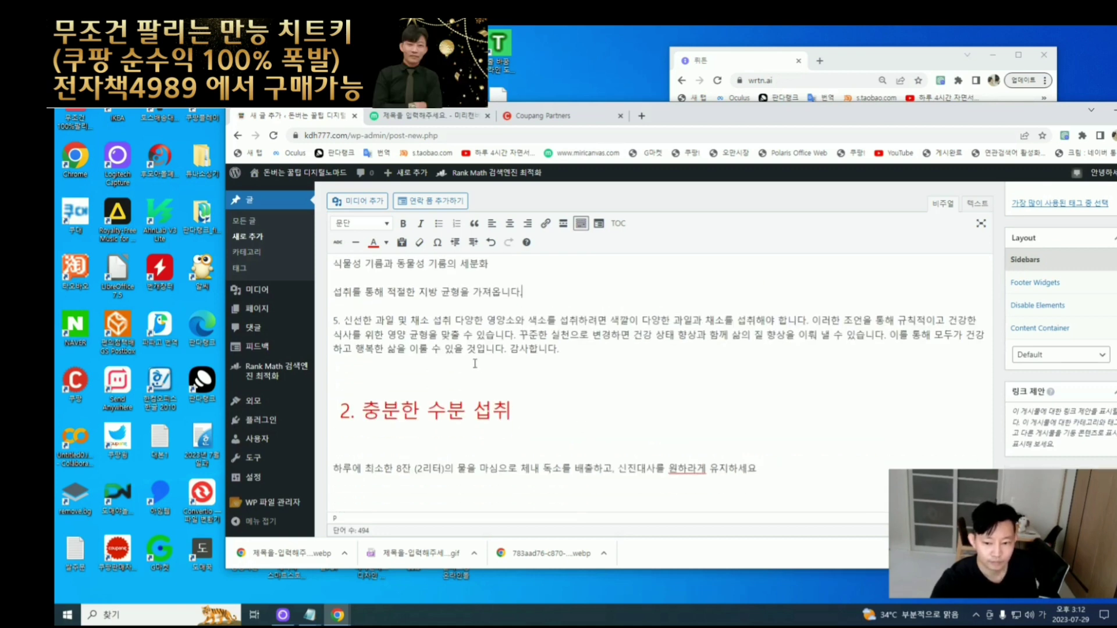
scroll(590, 471, up, 3)
key(BackSpace)
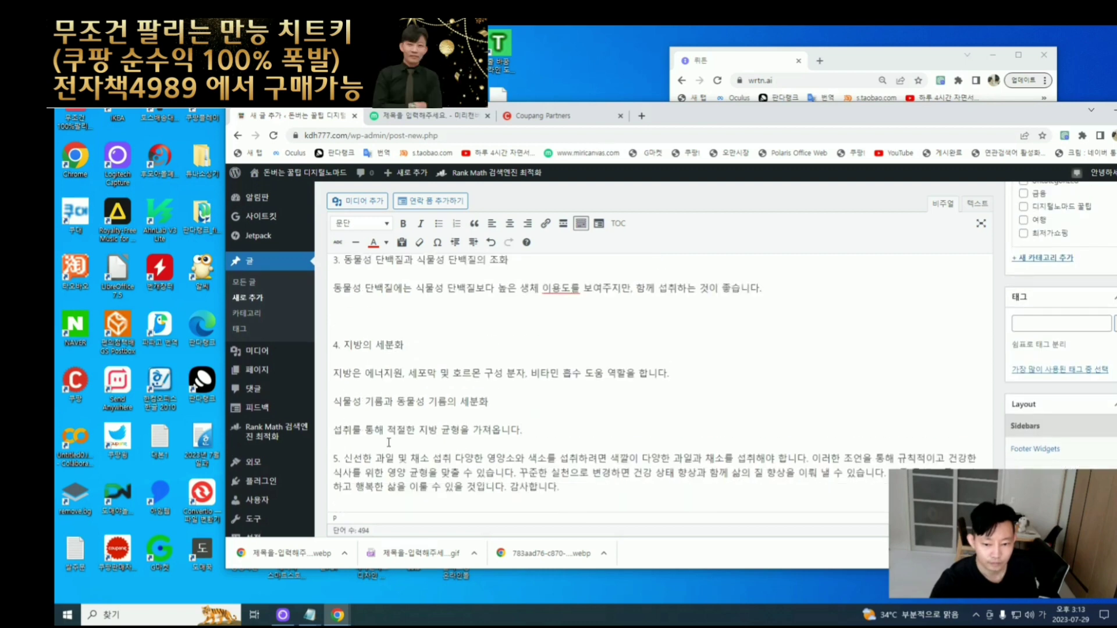
key(BackSpace)
click(758, 396)
key(Return)
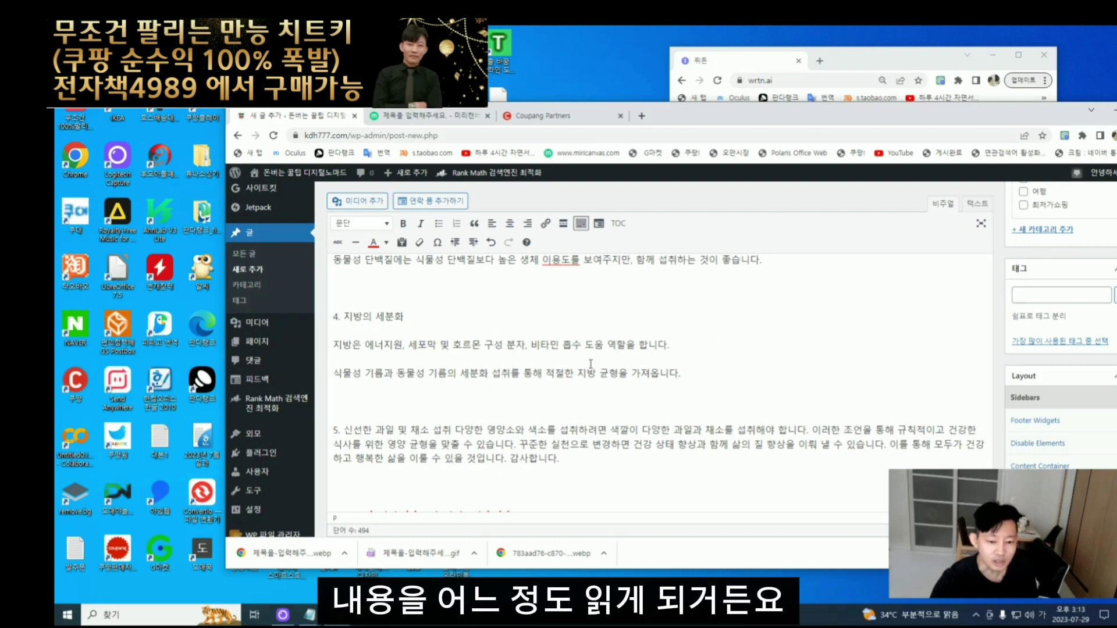
drag(331, 378, 547, 378)
click(494, 444)
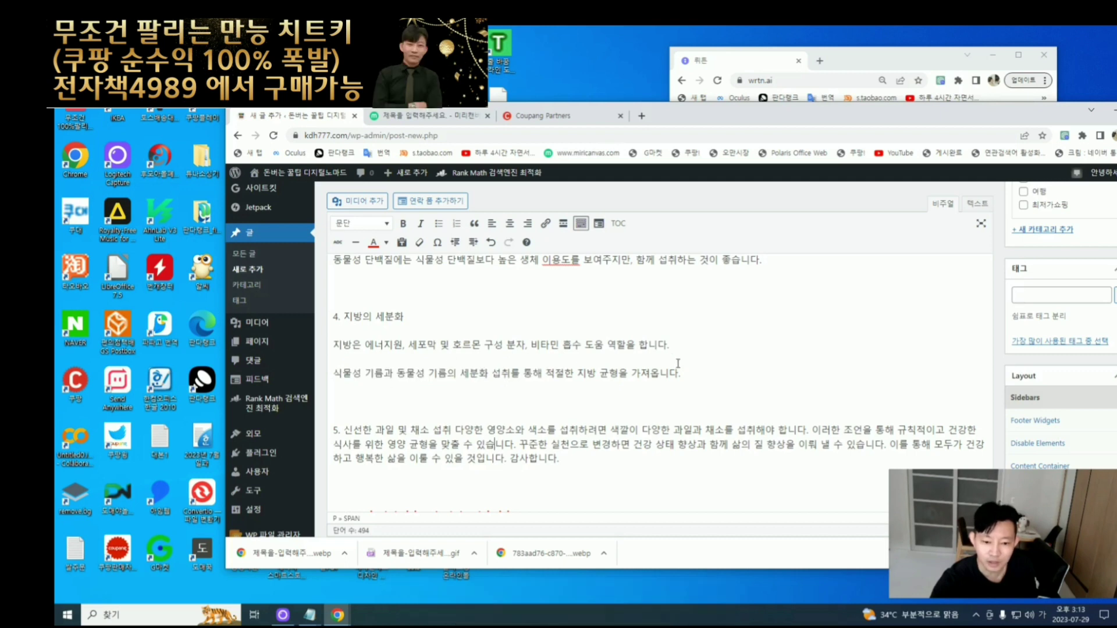
- Put "5. 신선한 과일 및 채소 섭취" on its own line and split its text into separate paragraphs up to the one starting with "이를 통해"
click(452, 431)
key(Return)
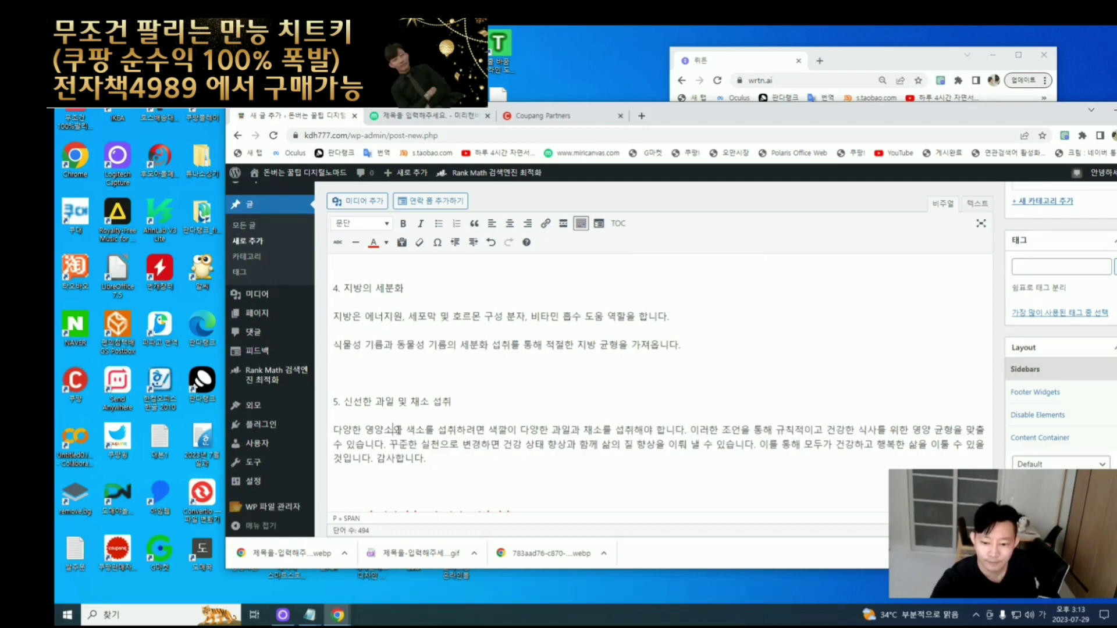
click(688, 434)
key(Return)
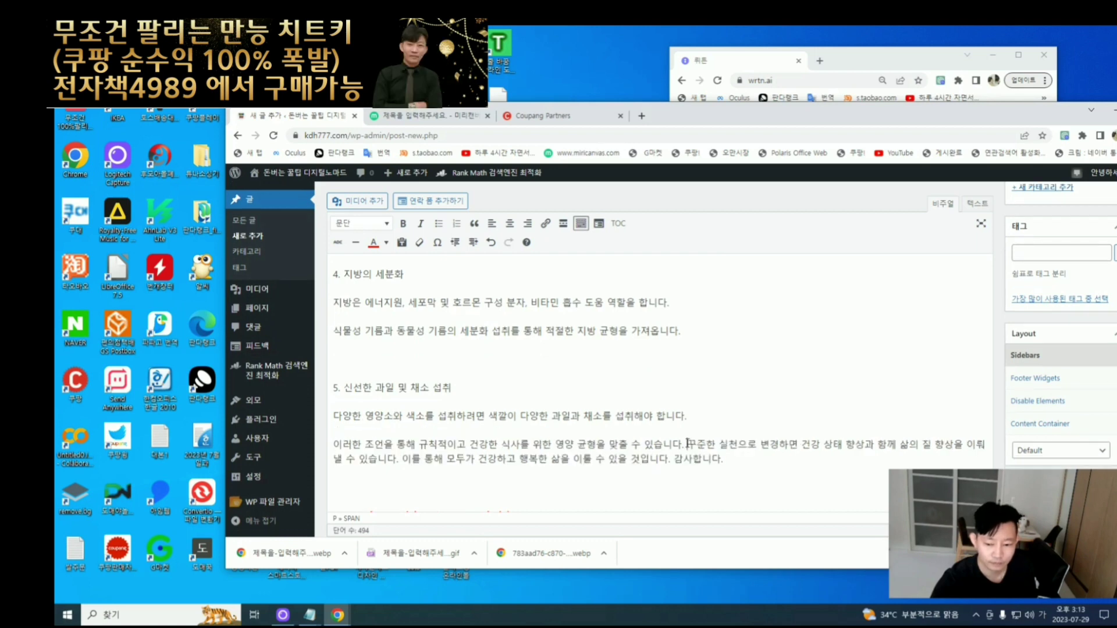
click(688, 444)
key(Return)
click(700, 445)
key(Return)
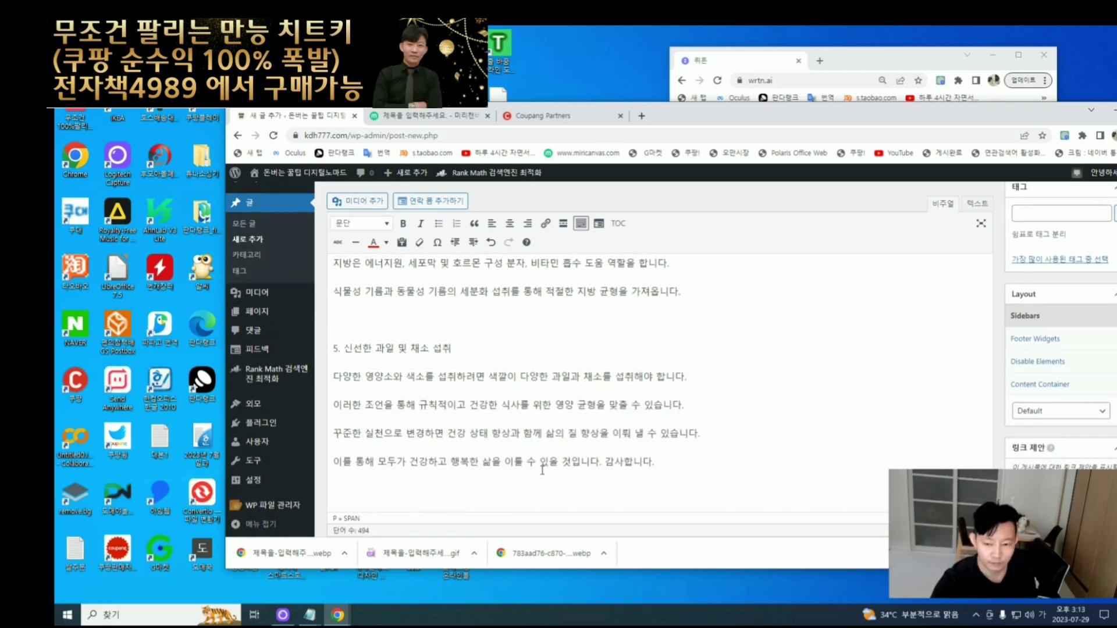
- Add a blank line between the sentence "영양 균형을 맞추는 방법은 다음과 같습니다." and point 1
scroll(378, 420, up, 10)
scroll(378, 420, down, 2)
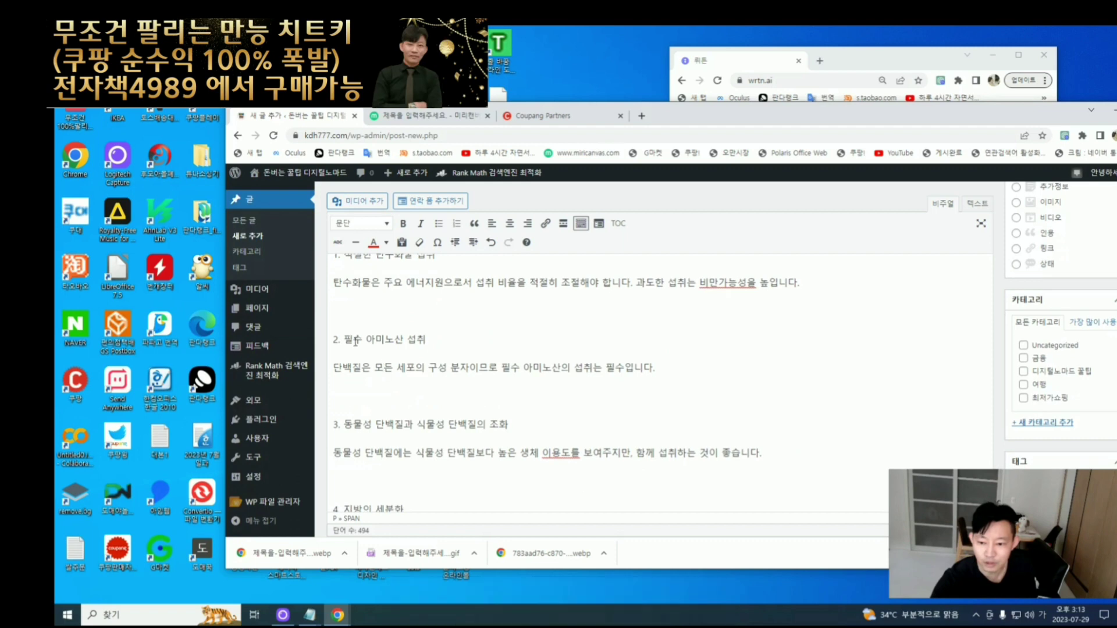
drag(373, 424, 456, 424)
scroll(456, 425, down, 2)
drag(370, 399, 407, 399)
scroll(407, 399, up, 5)
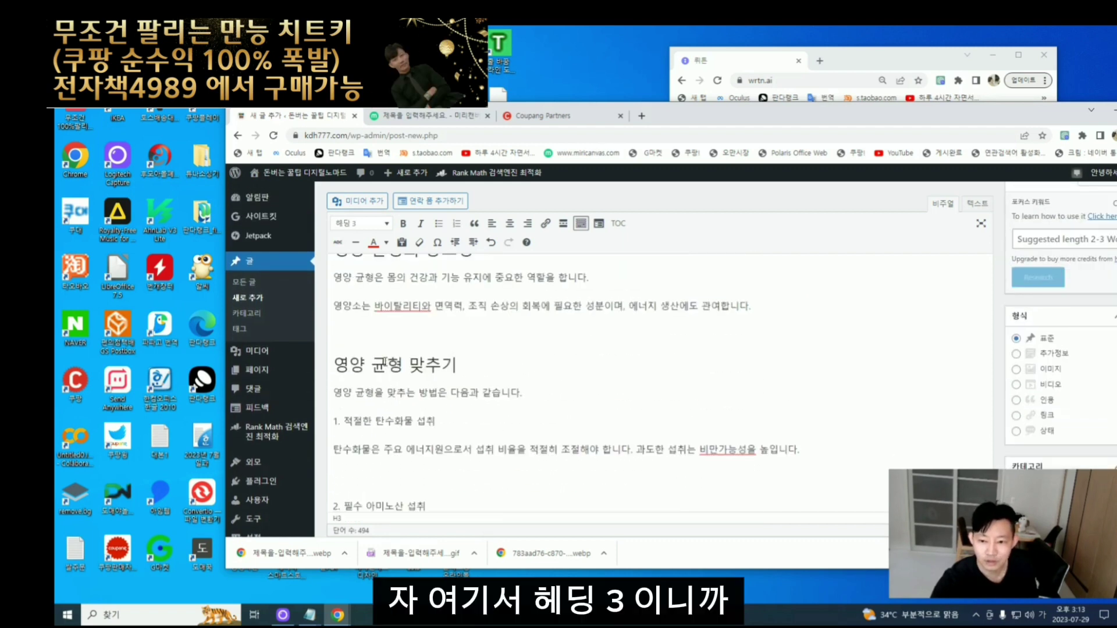
click(532, 392)
key(Return)
scroll(533, 389, down, 2)
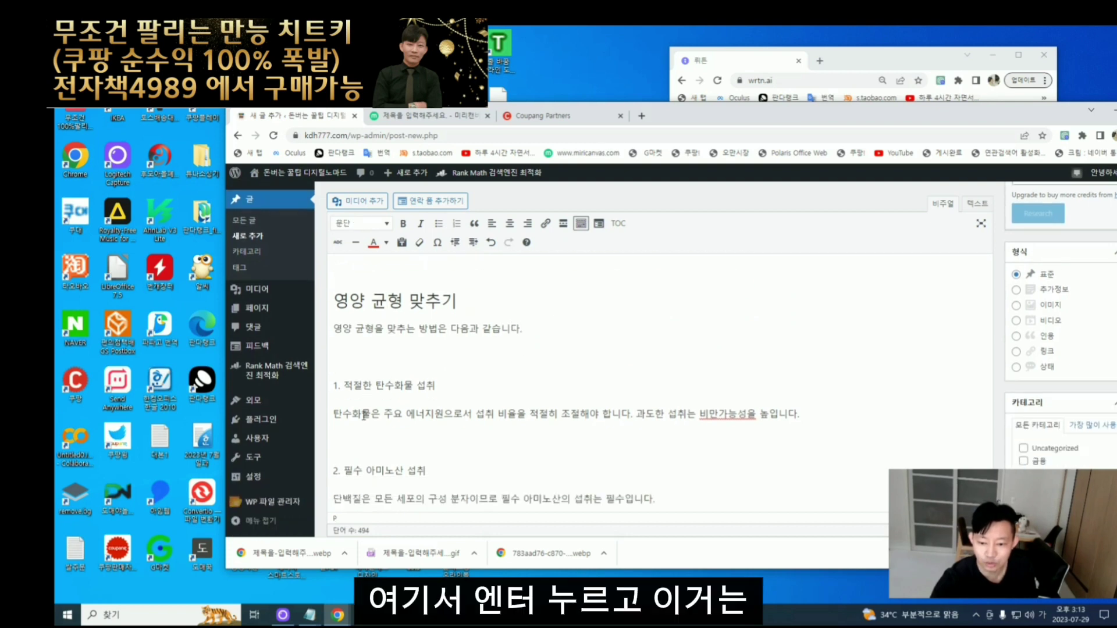
- Format the titles "1. 적절한 탄수화물 섭취" and "2. 필수 아미노산 섭취" as Heading 4
drag(363, 365, 477, 365)
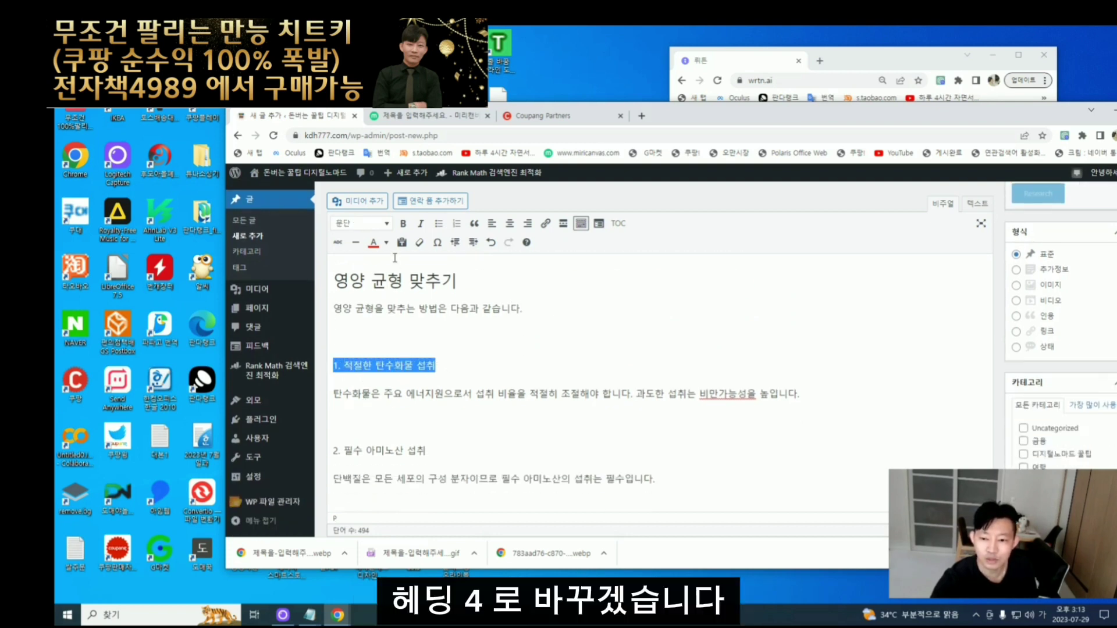
click(361, 224)
click(376, 349)
click(477, 361)
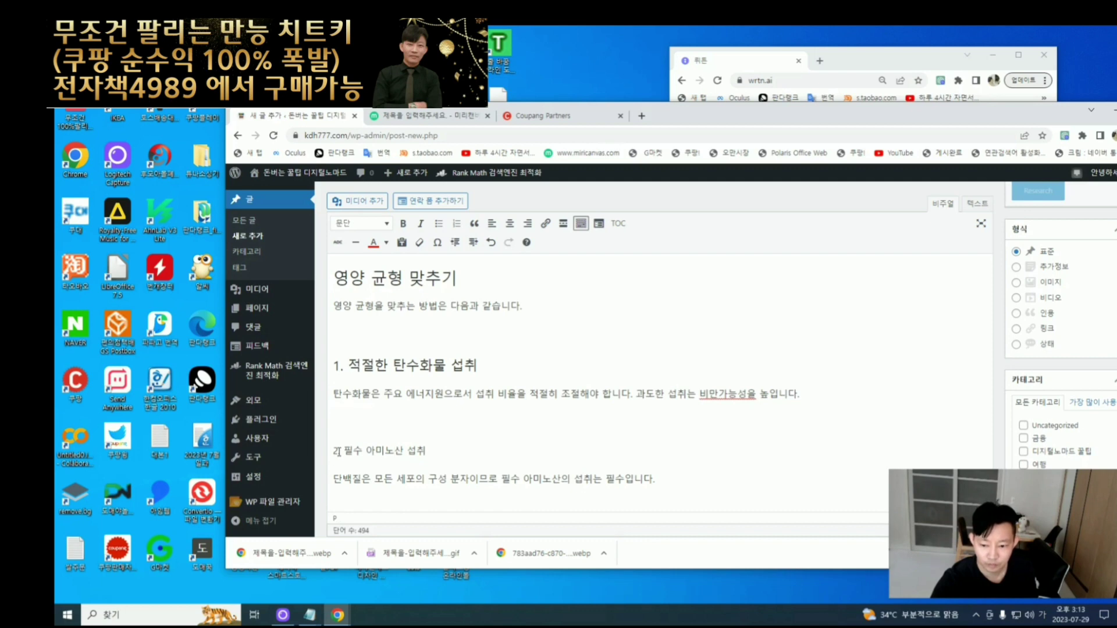
drag(339, 452, 428, 452)
click(360, 223)
click(380, 348)
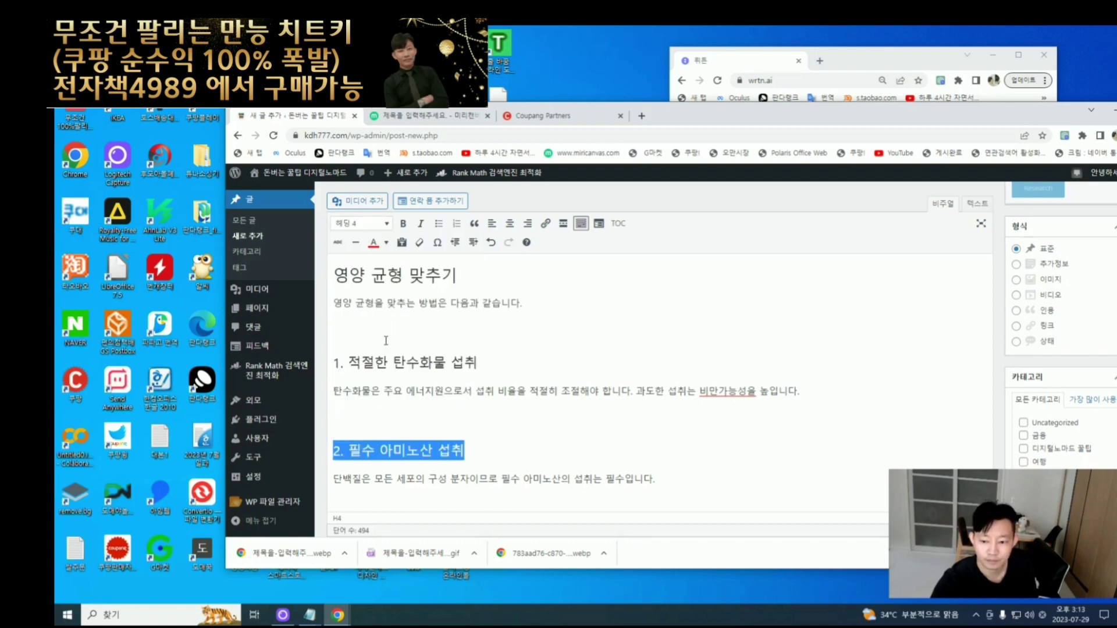
click(386, 340)
- Format the titles "3. 동물성 단백질과 식물성 단백질의 조화" and "4. 지방의 세분화" as Heading 4
scroll(386, 340, down, 2)
drag(338, 424, 533, 426)
click(377, 228)
click(372, 325)
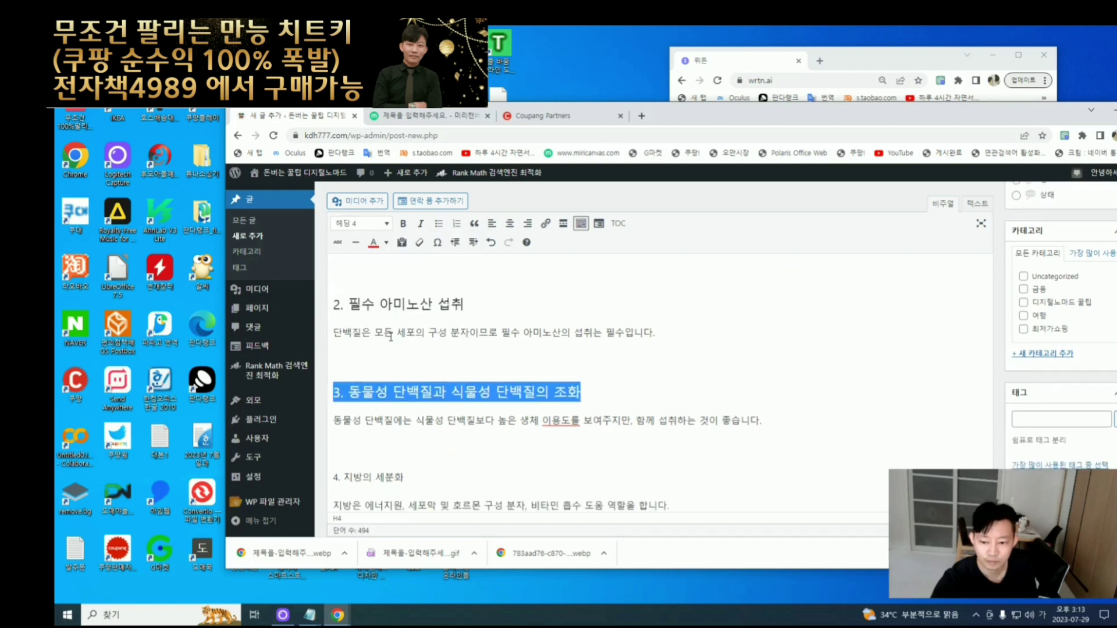
scroll(371, 324, down, 1)
click(335, 398)
drag(334, 398, 404, 398)
click(360, 223)
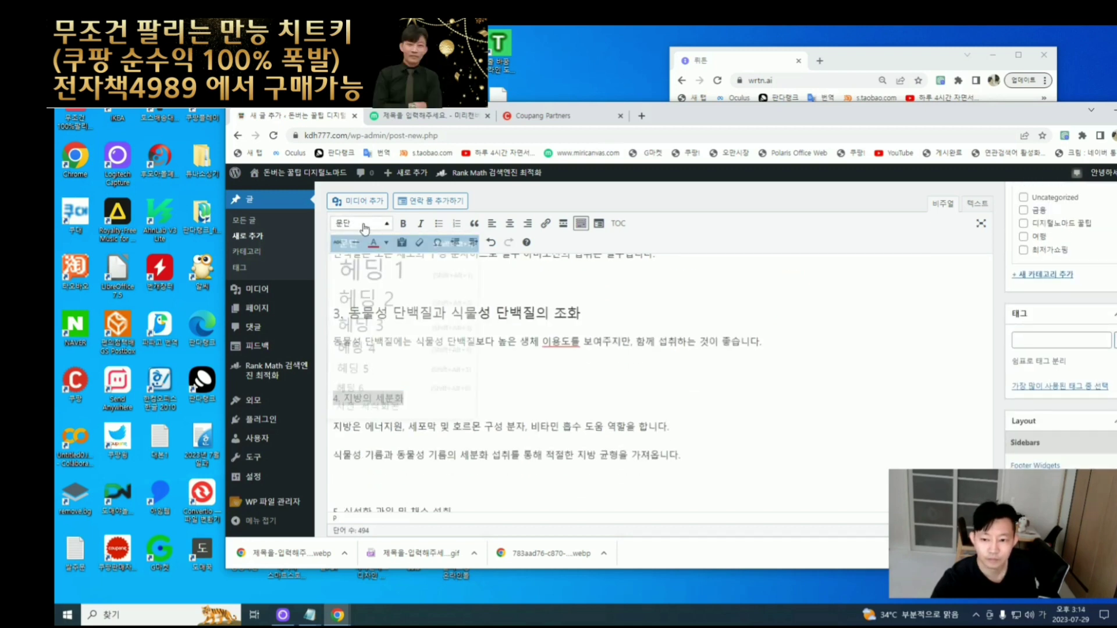
click(371, 324)
- Format the title "5. 신선한 과일 및 채소 섭취" as Heading 4
scroll(419, 341, down, 1)
scroll(419, 341, down, 1)
drag(334, 456, 452, 456)
click(361, 224)
click(372, 324)
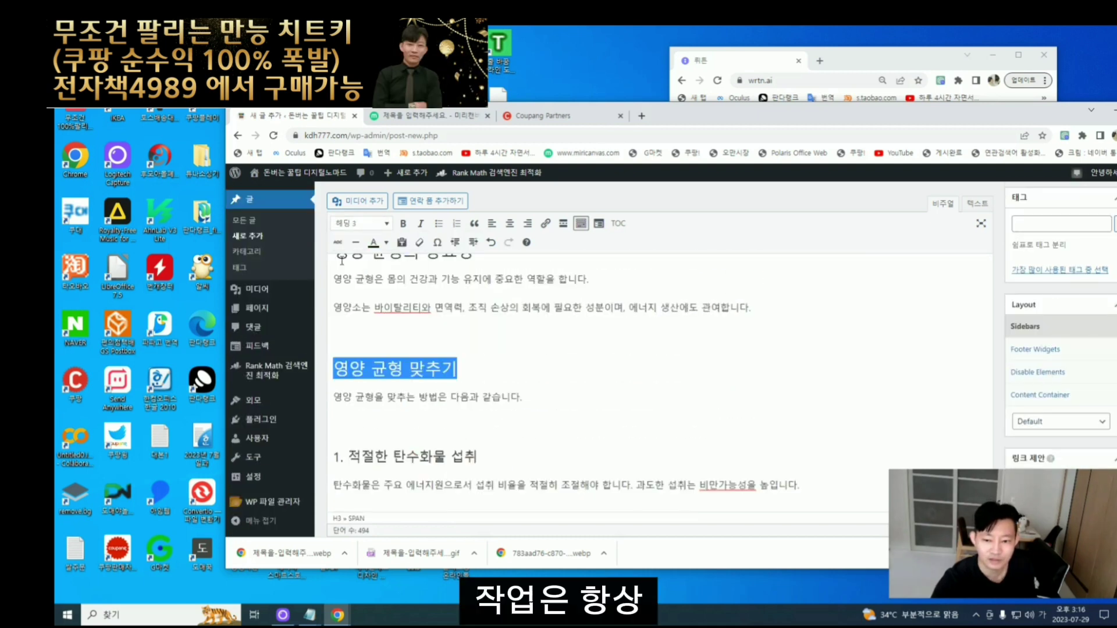
- Remove the leading space from the red section heading "2. 충분한 수분 섭취"
click(515, 349)
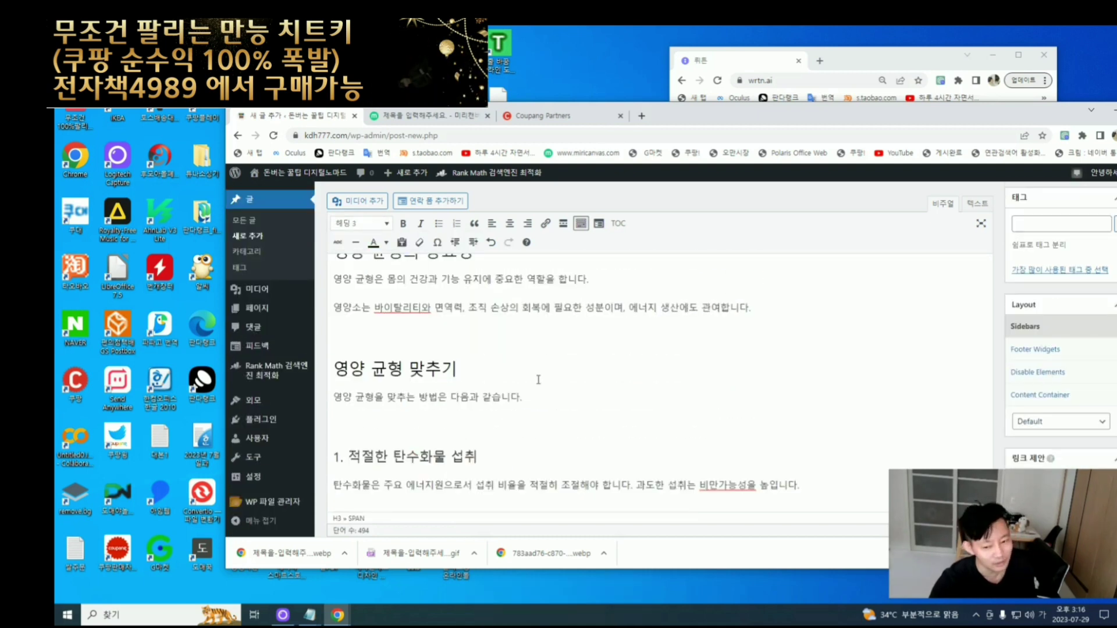
scroll(535, 419, down, 4)
scroll(535, 418, down, 6)
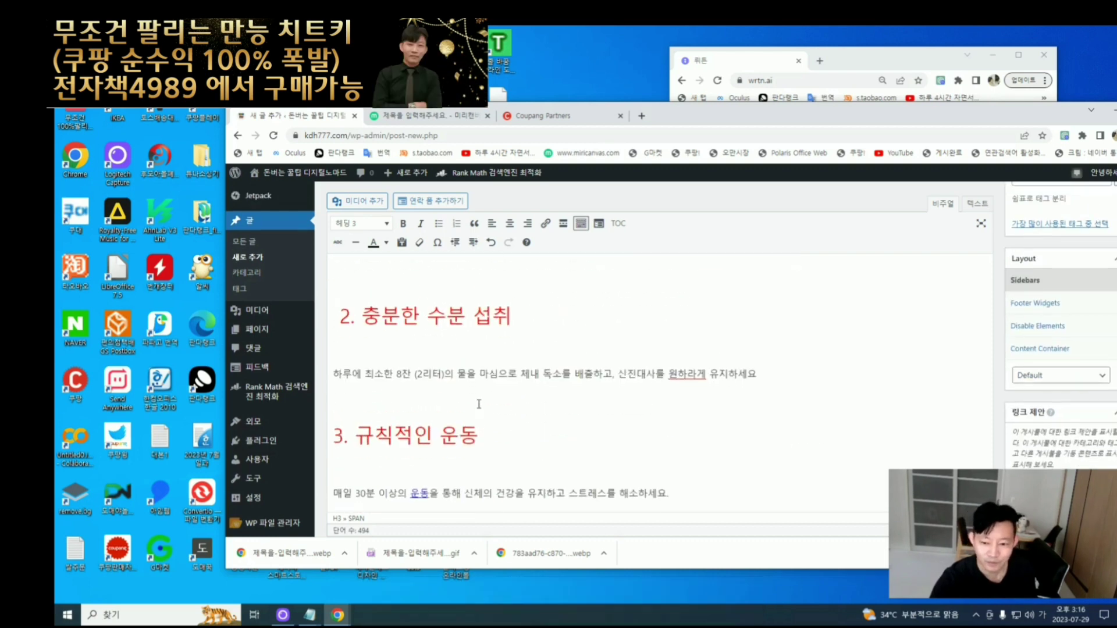
scroll(535, 419, up, 2)
click(425, 405)
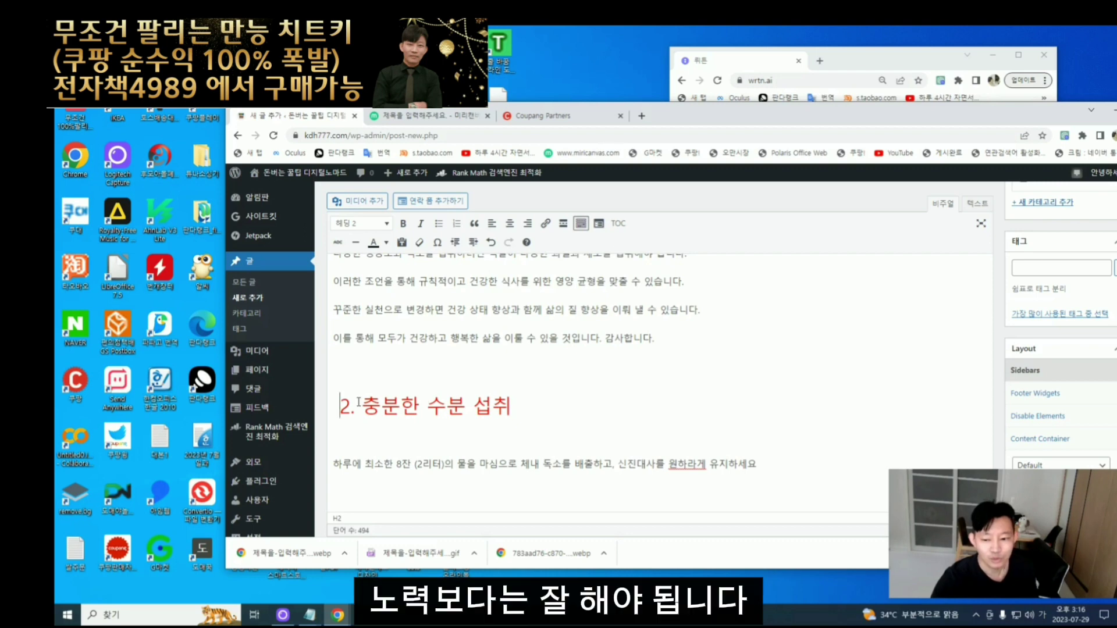
scroll(378, 419, down, 2)
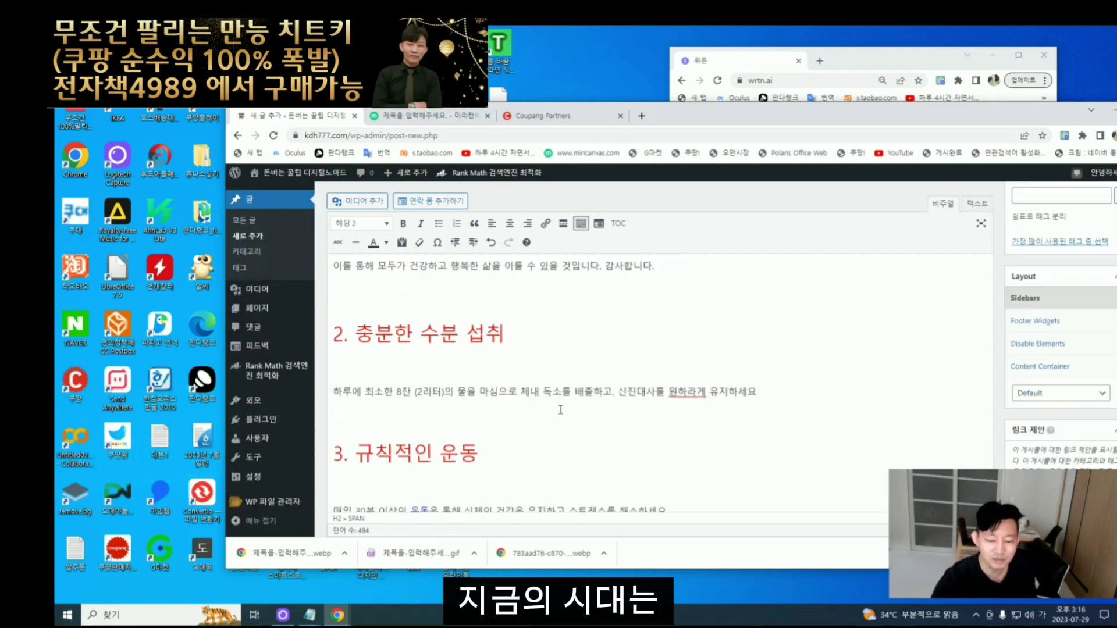
scroll(441, 445, up, 3)
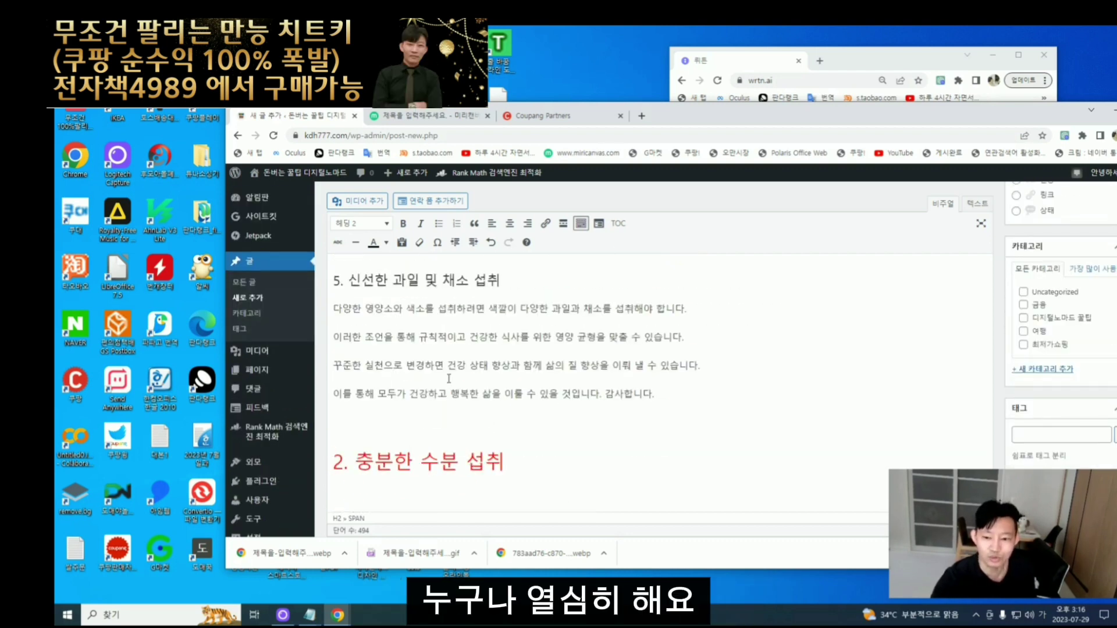
scroll(480, 424, up, 2)
scroll(460, 433, down, 5)
scroll(441, 441, up, 1)
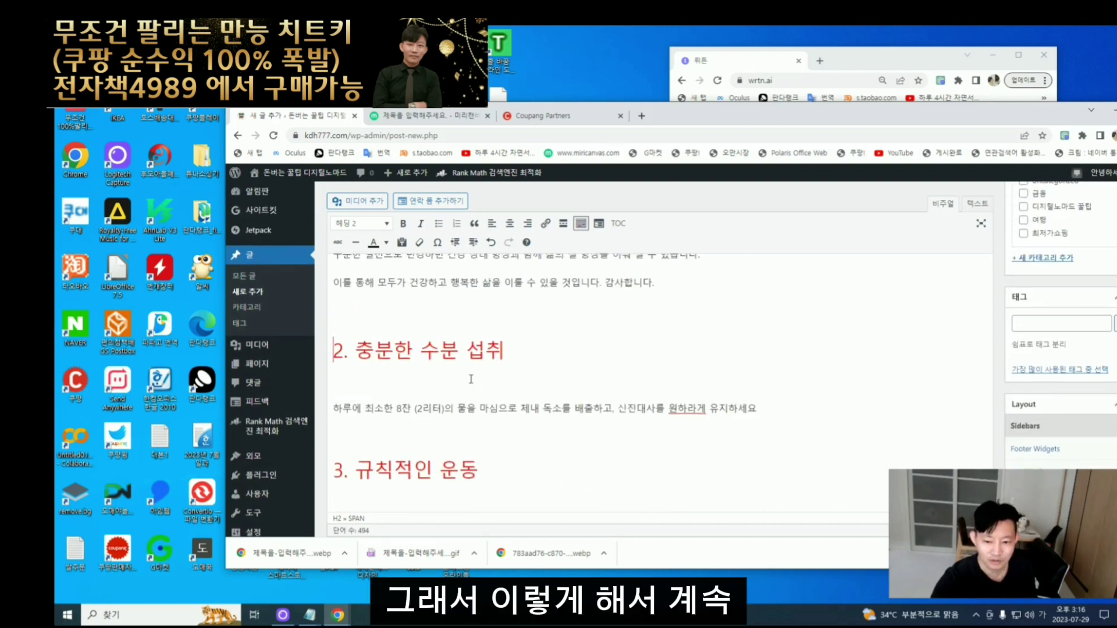
drag(334, 350, 503, 360)
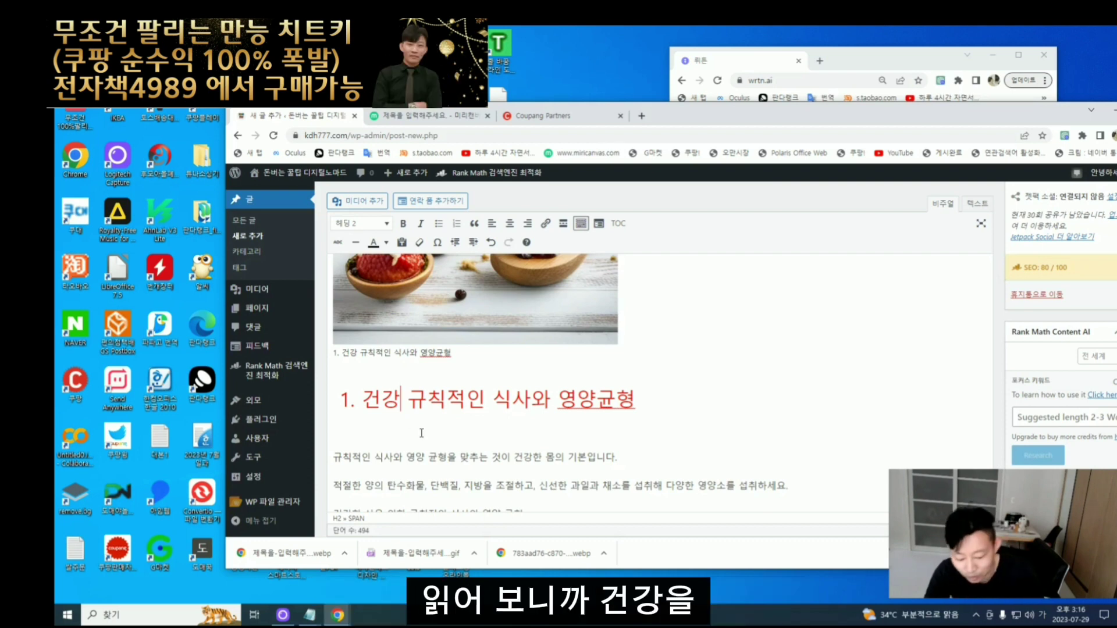
- Change the first section heading to "1. 건강을 위한 규칙적인 식사와 영양균형"
text(을)
key(BackSpace)
text(을 휘한)
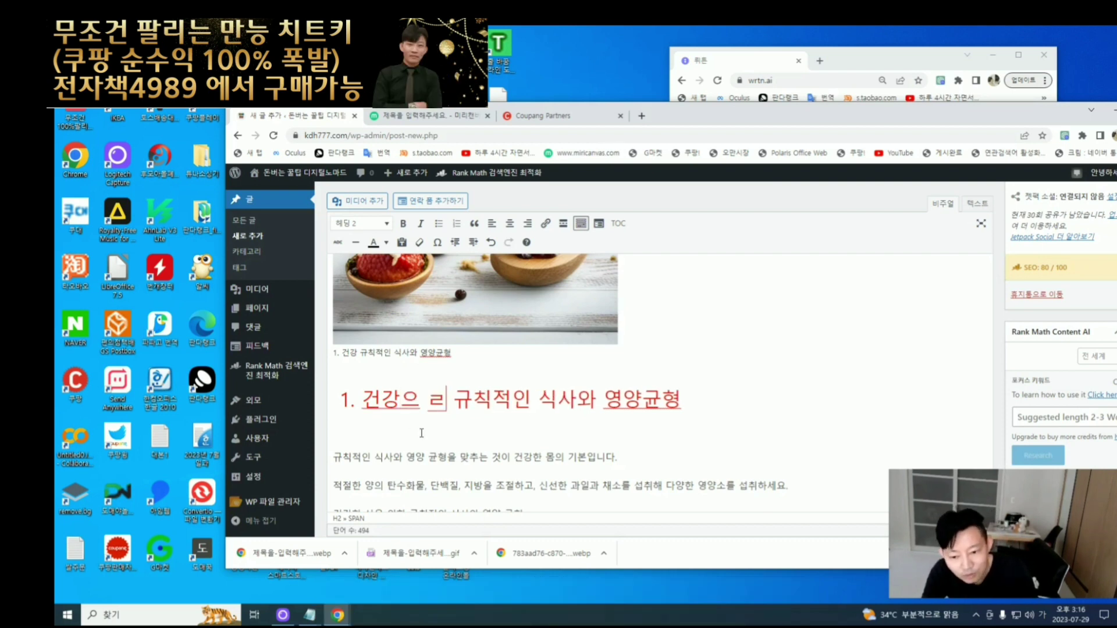
key(BackSpace)
key(BackSpace)
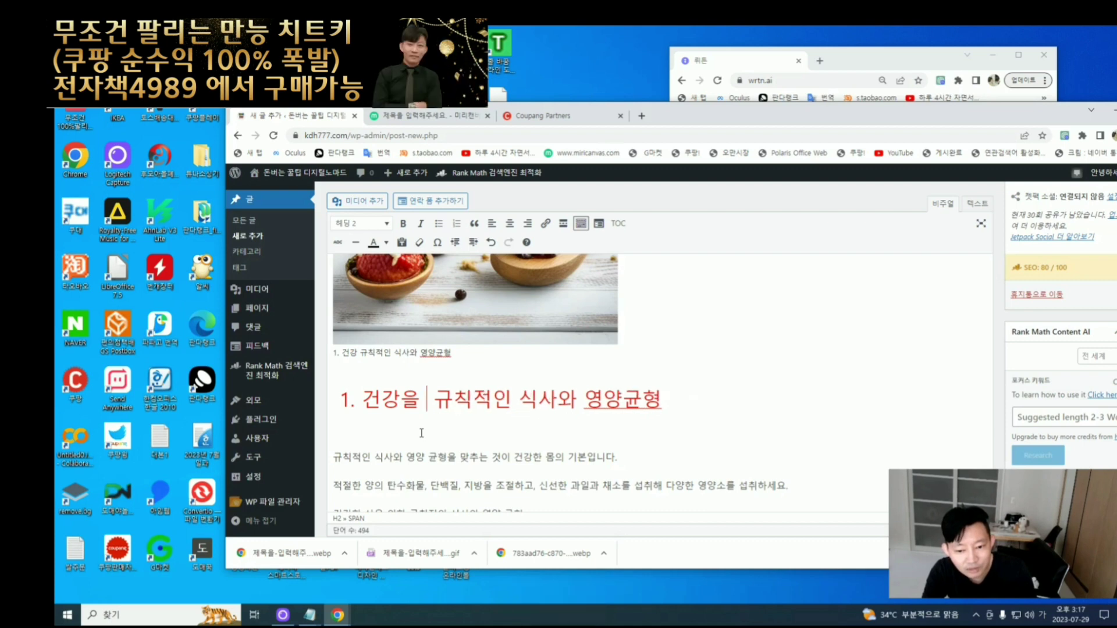
text(위한)
key(Right)
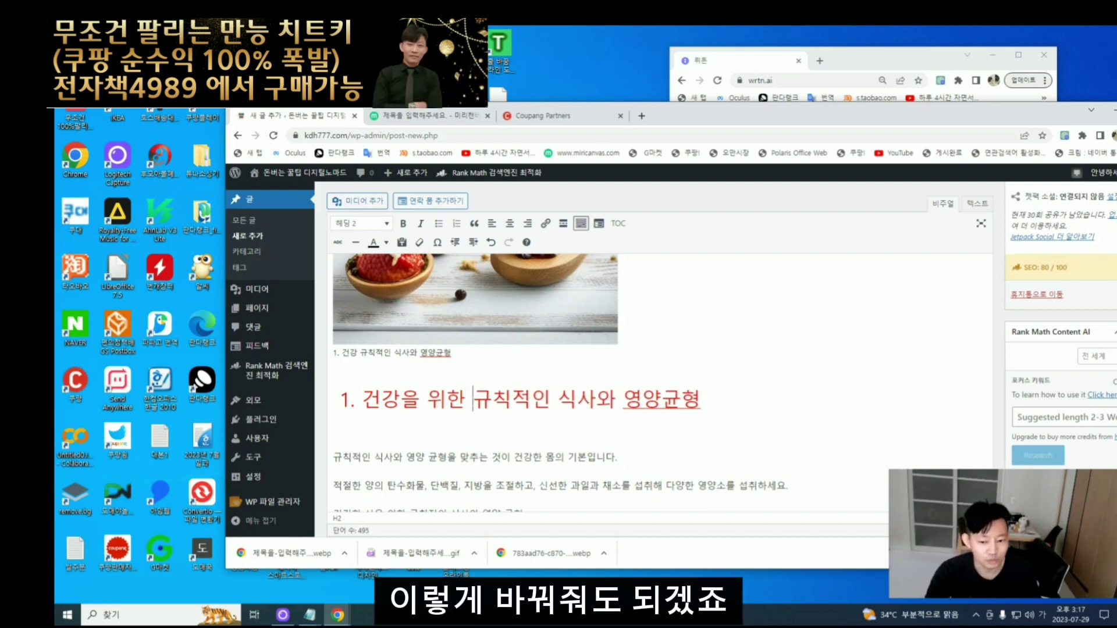
click(401, 406)
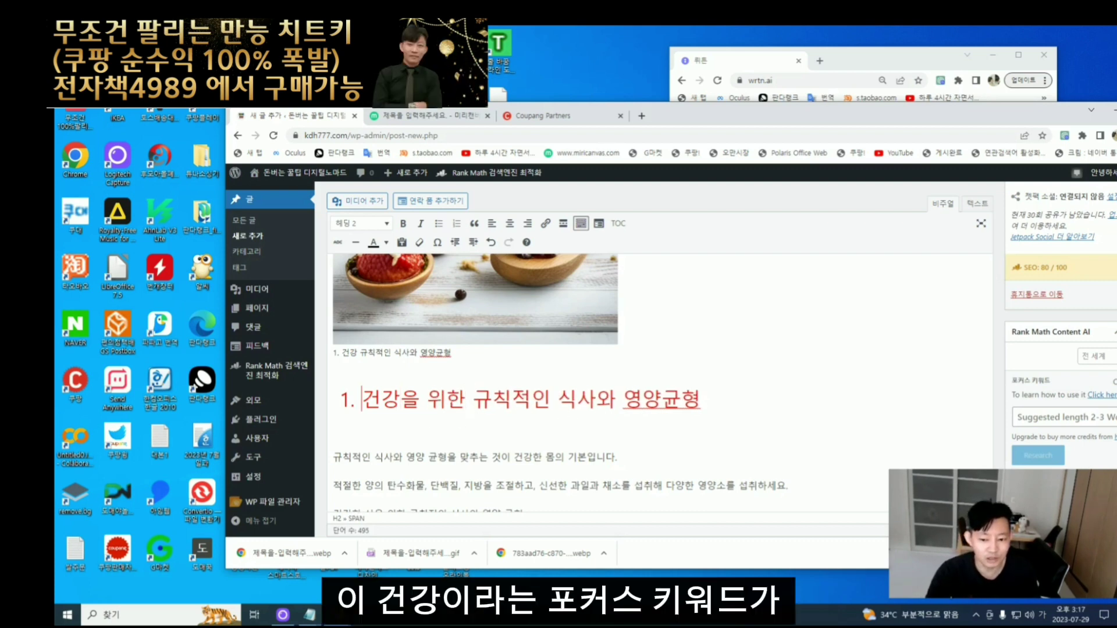
- Review the Rank Math checklist for focus keyword use in subheadings, content length and the remaining errors
scroll(415, 410, down, 15)
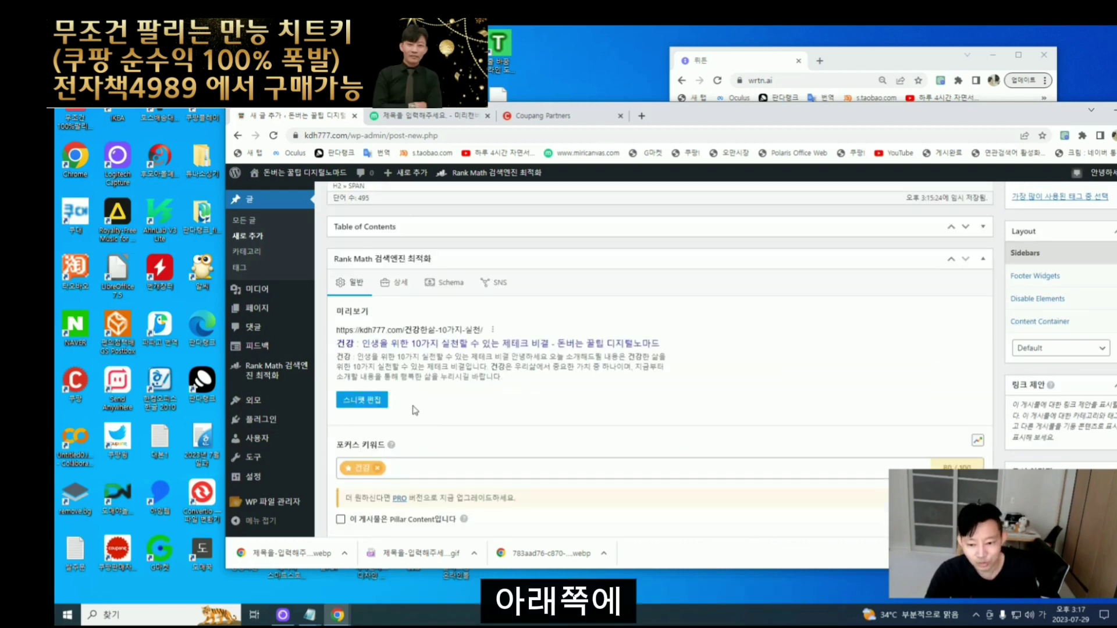
scroll(414, 411, down, 5)
scroll(371, 314, up, 1)
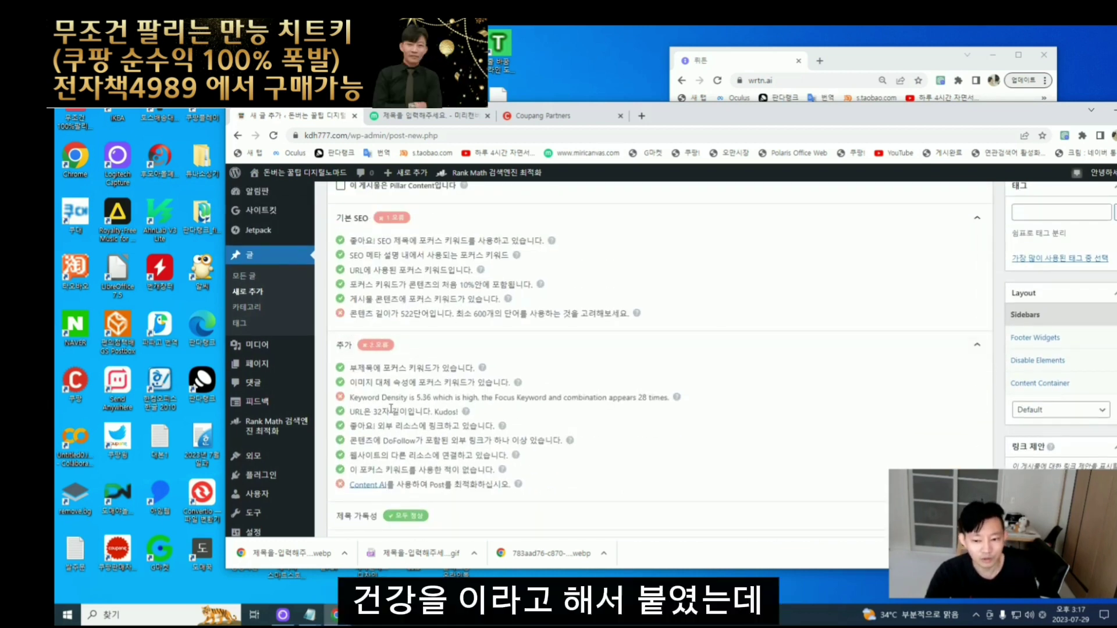
drag(349, 369, 466, 370)
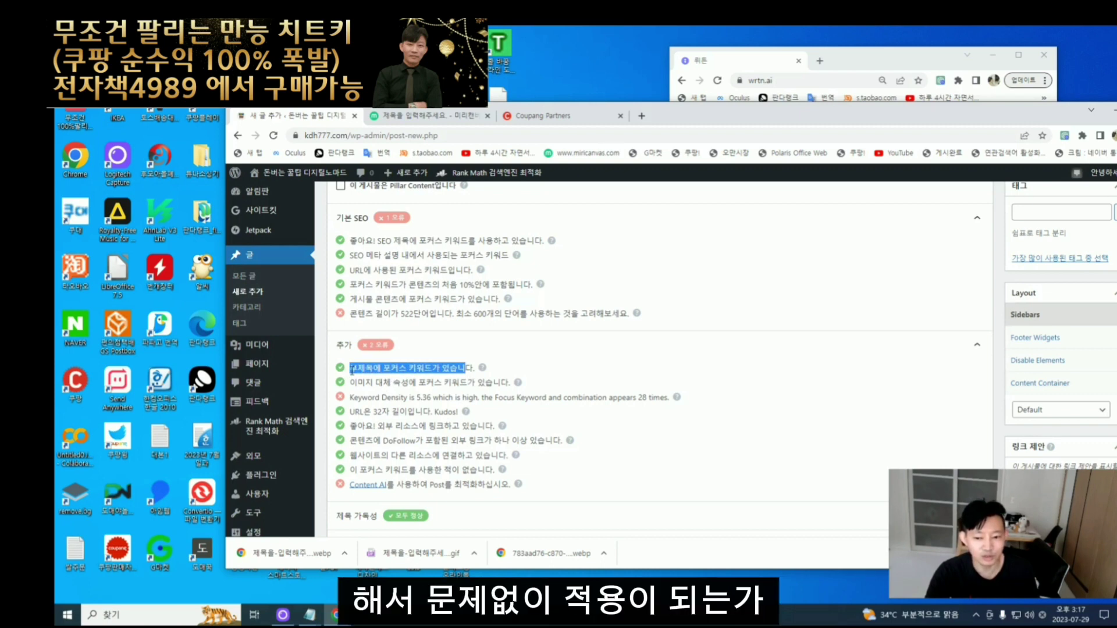
drag(350, 370, 476, 368)
click(429, 367)
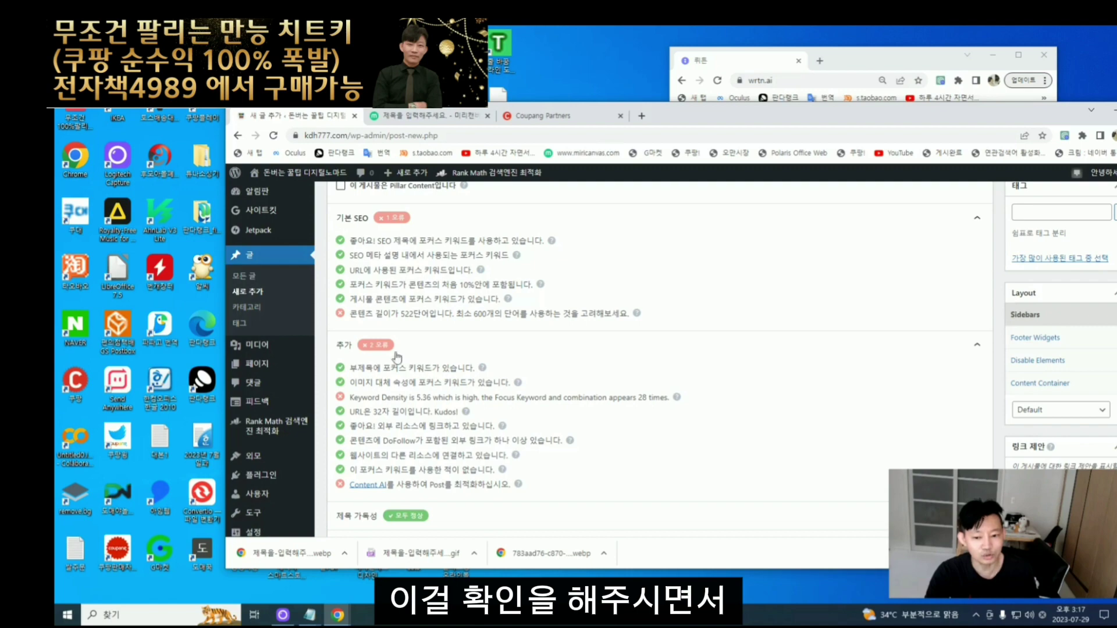
scroll(397, 356, up, 2)
scroll(396, 373, down, 3)
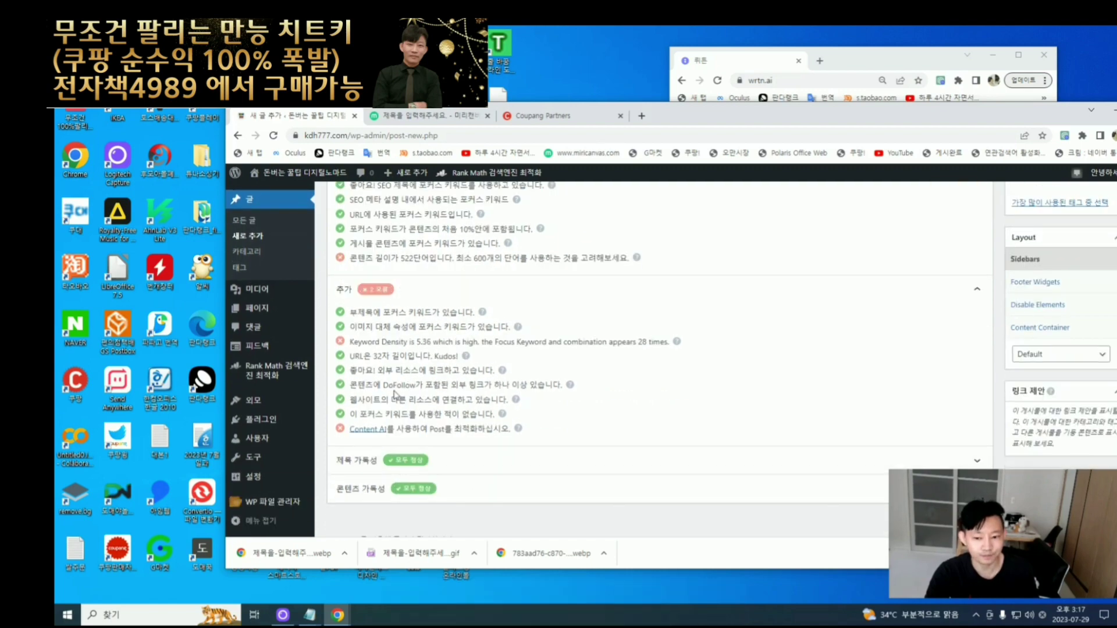
scroll(395, 395, up, 10)
scroll(399, 394, down, 5)
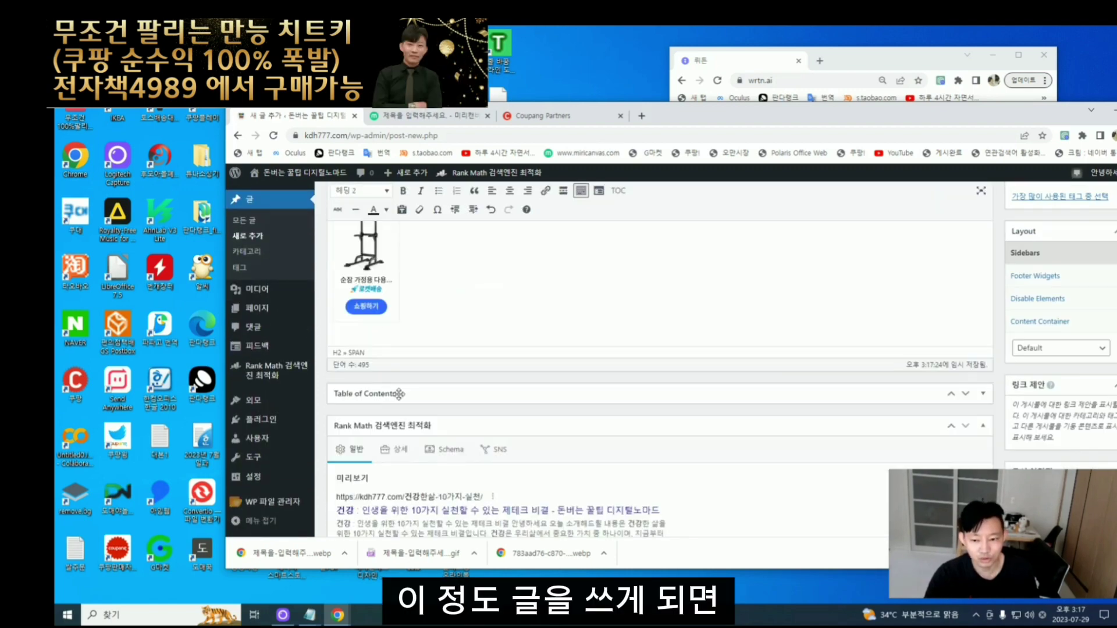
scroll(399, 394, down, 8)
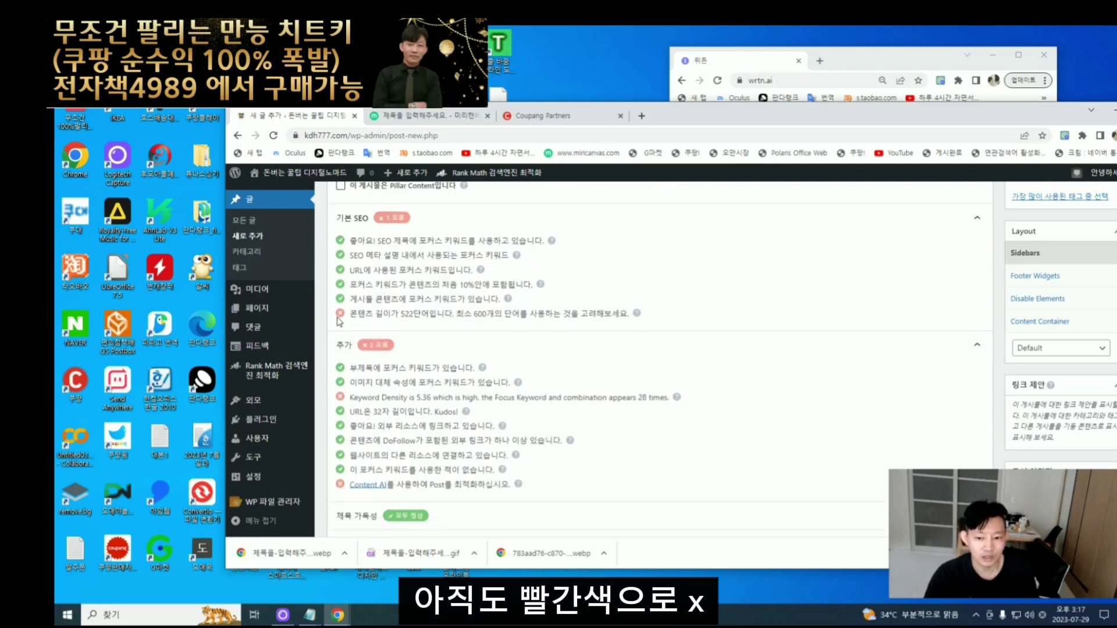
- Copy "충분한 수분 섭취" from the second section heading and paste it into the chat prompt in the wrtn window
scroll(335, 319, up, 20)
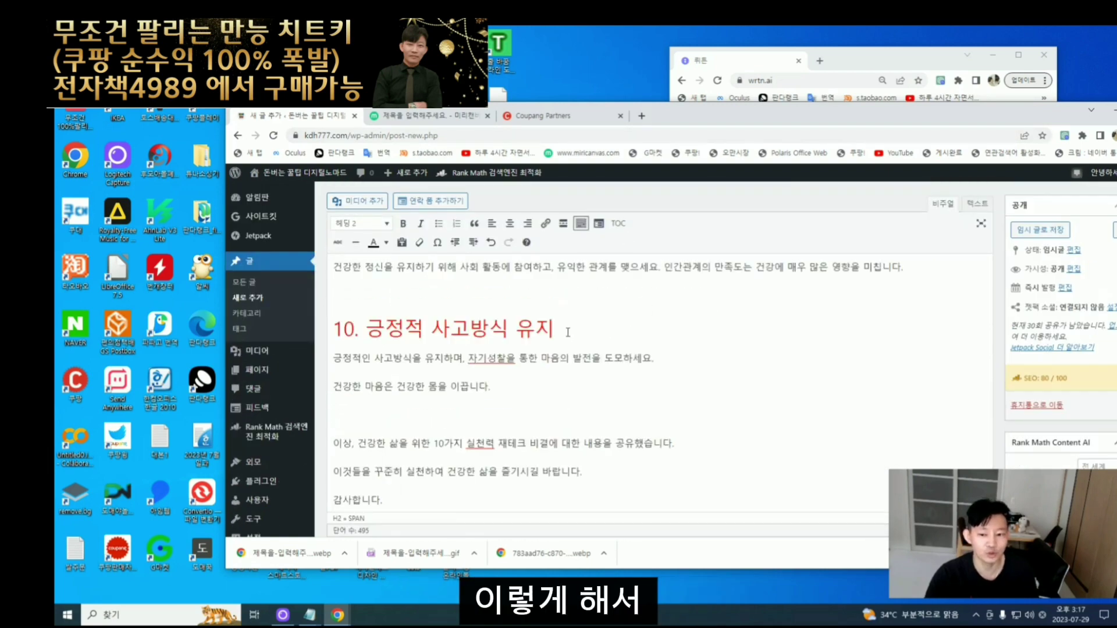
scroll(510, 348, down, 10)
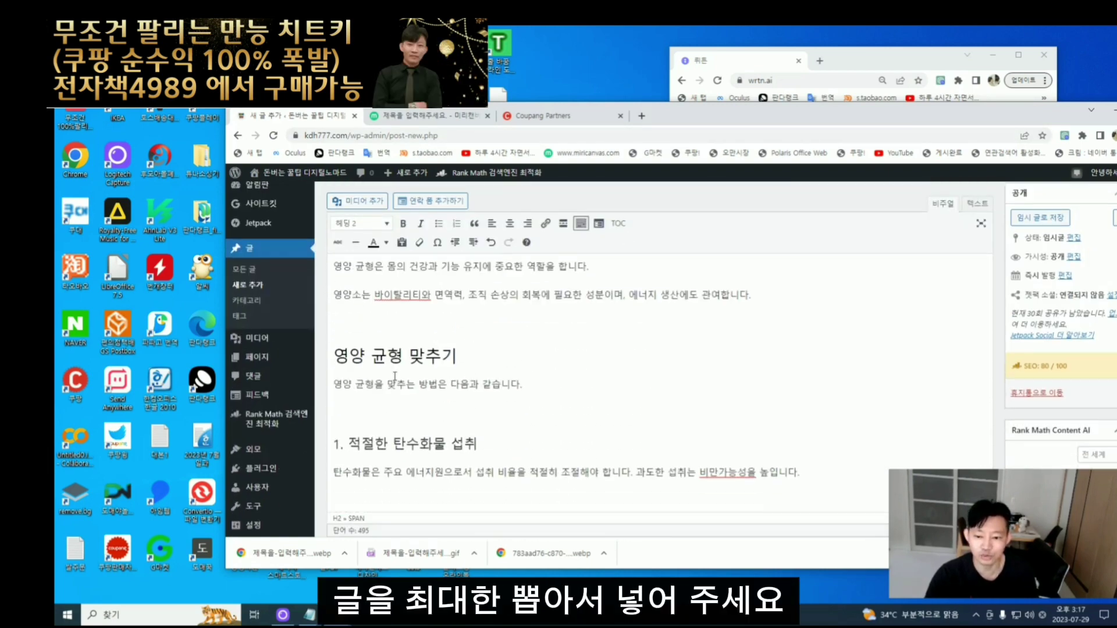
scroll(395, 376, up, 10)
drag(356, 406, 528, 409)
key(ctrl+c)
click(849, 63)
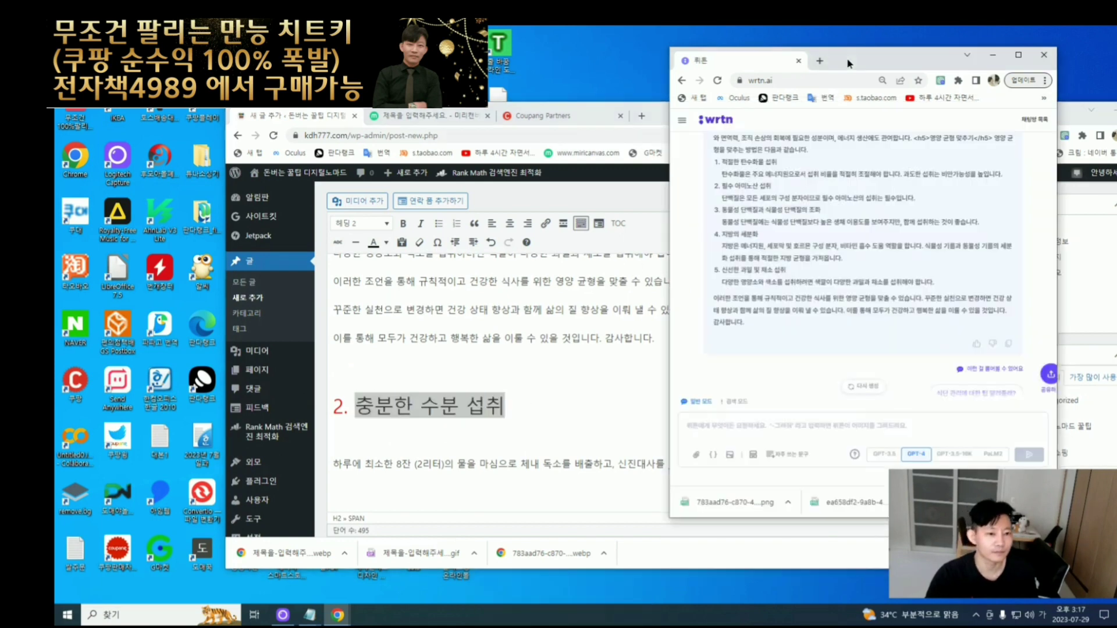
click(771, 418)
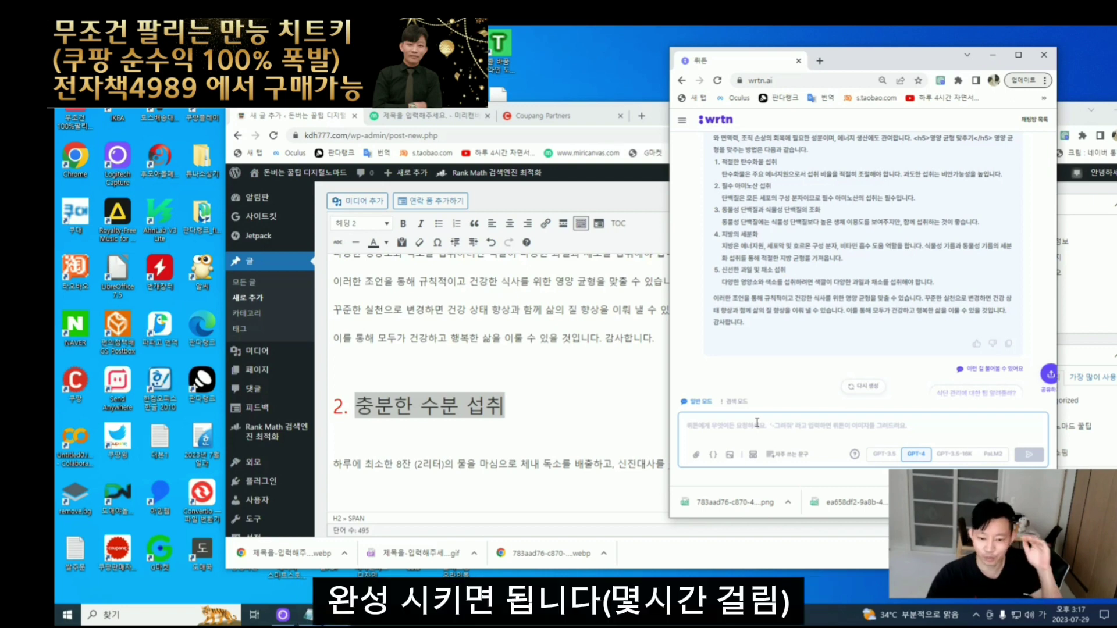
key(ctrl+v)
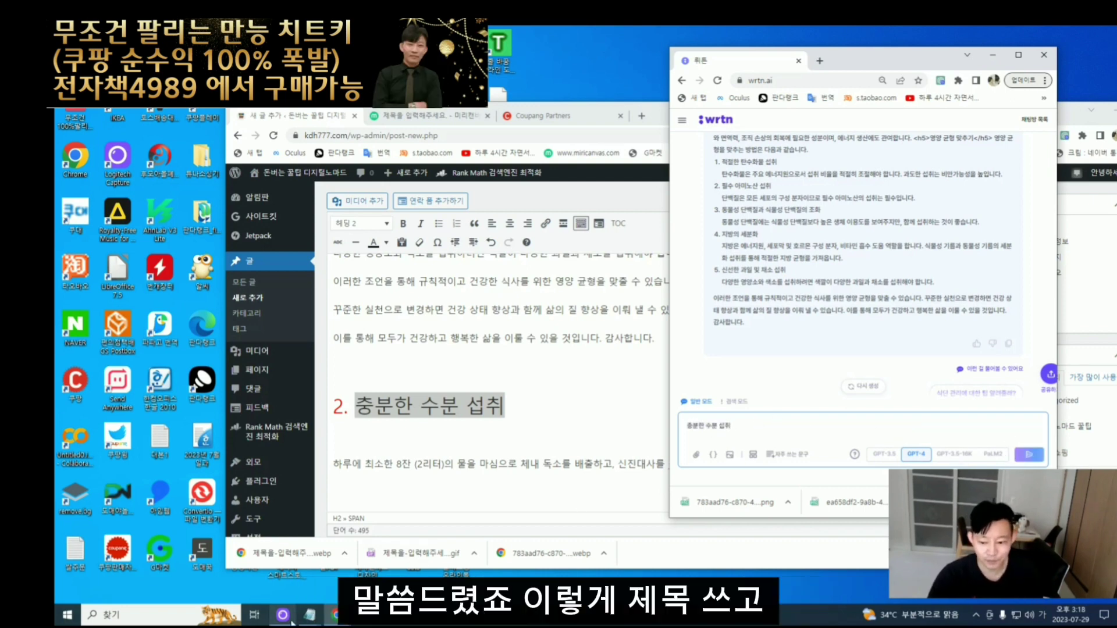
- Copy "seo에 맞게 h3 h4 h5 문단에 맞게 2000자 이상으로 작성해줘" from the Notepad notes, append it to the wrtn prompt "충분한 수분 섭취" and send it
click(349, 558)
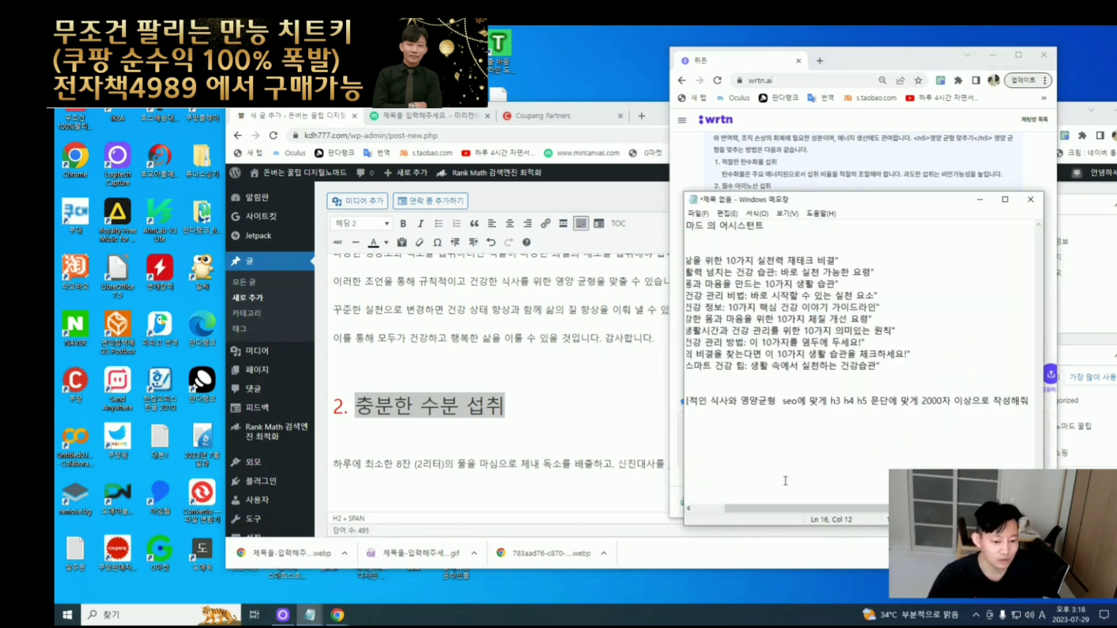
click(738, 401)
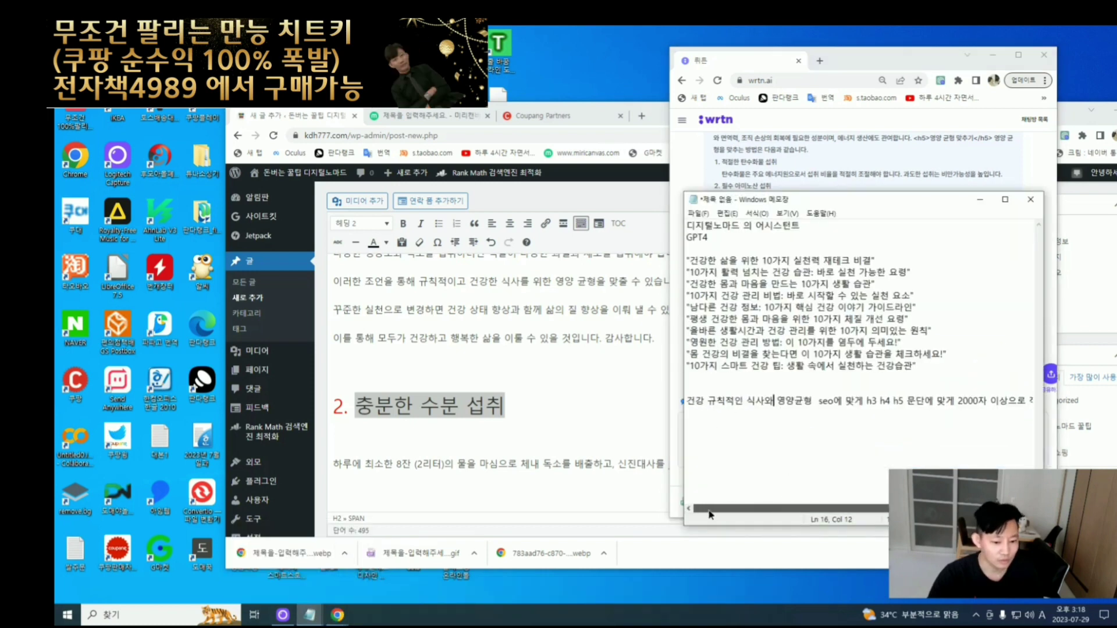
click(816, 402)
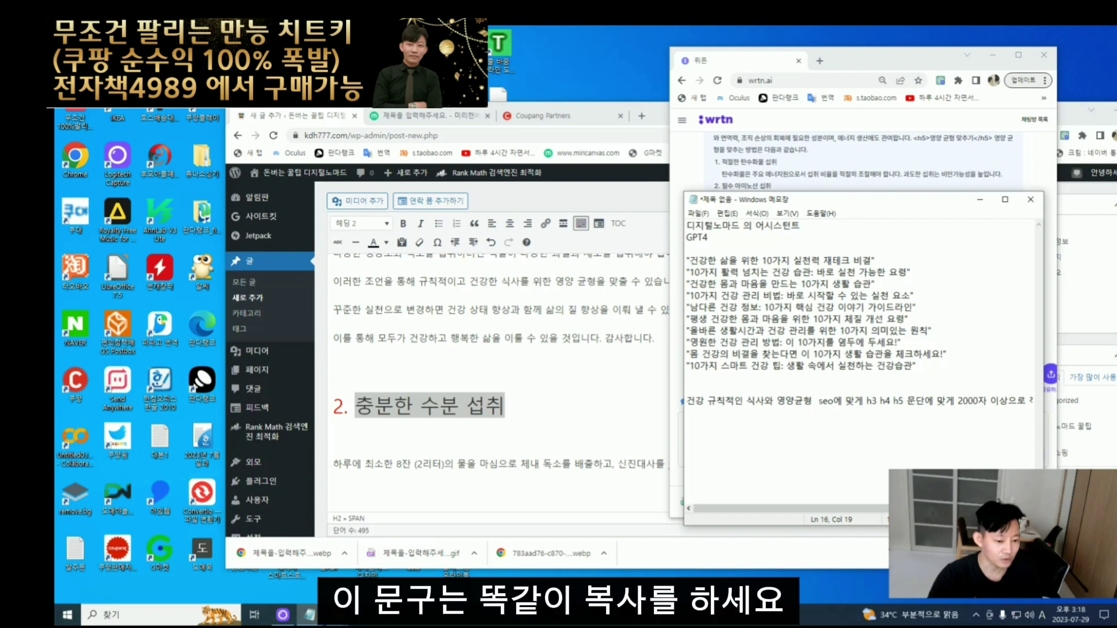
drag(818, 401, 1034, 401)
key(ctrl+c)
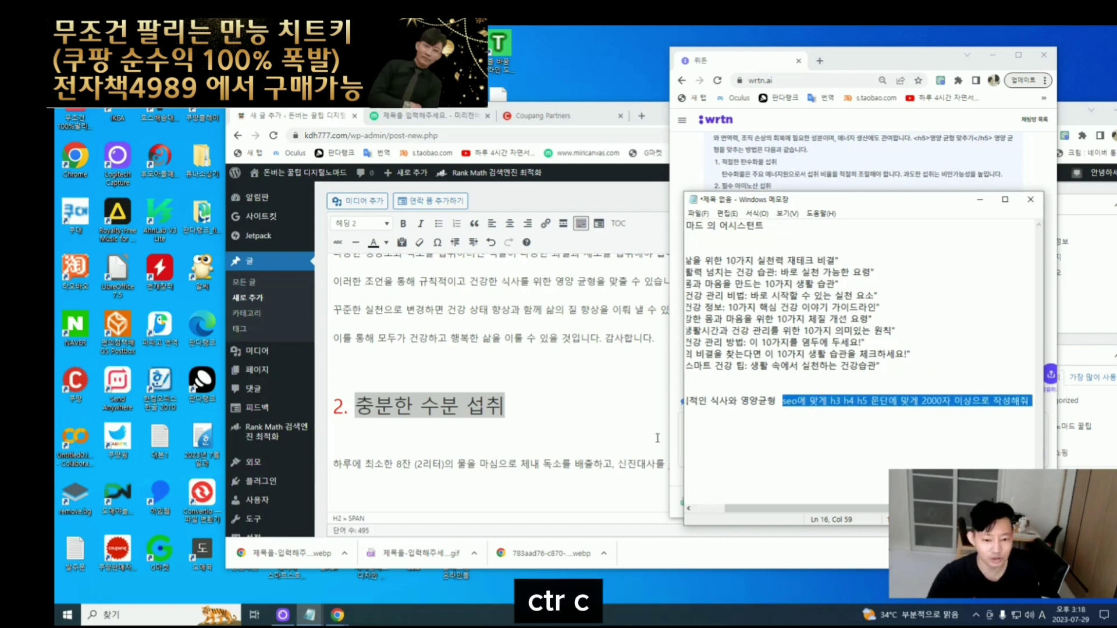
key(alt+Tab)
click(783, 271)
key(ctrl+v)
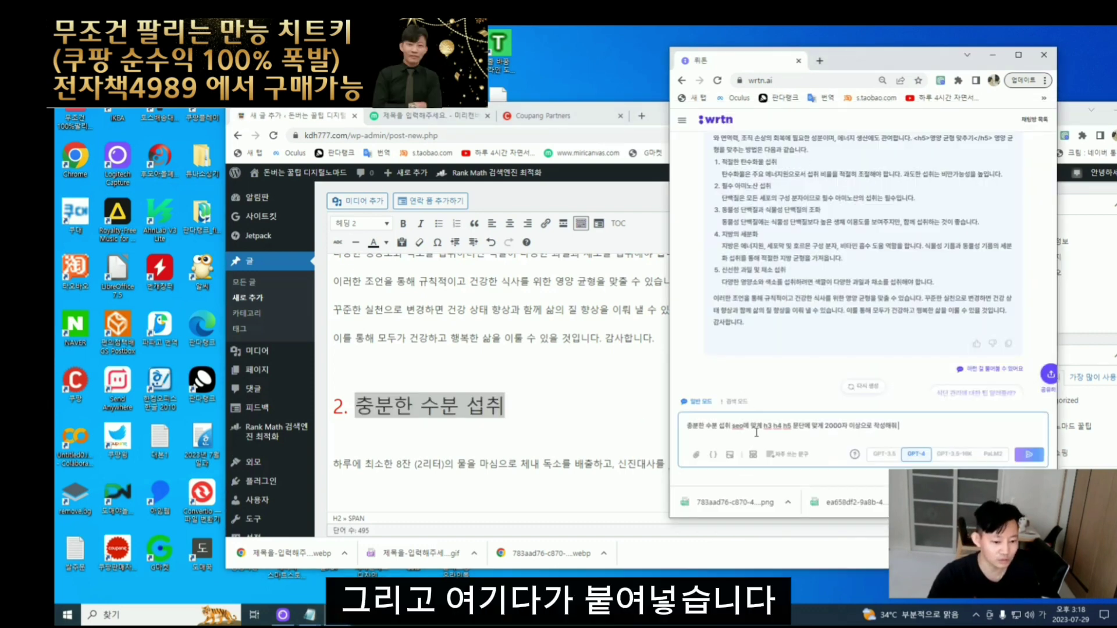
key(Return)
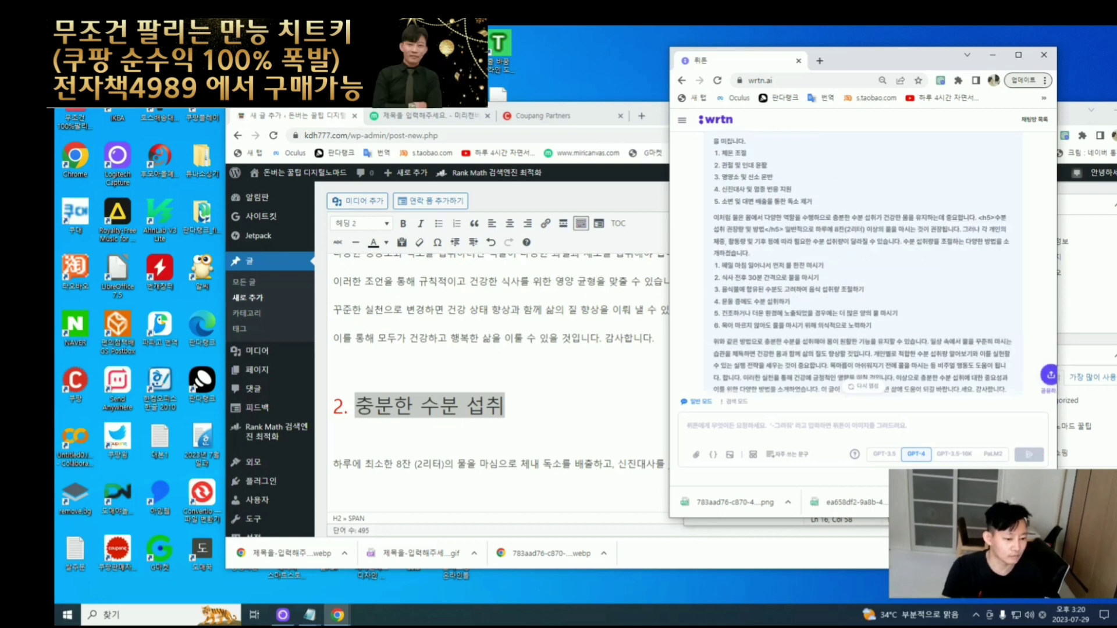
- Copy the full wrtn answer and paste it as a new paragraph below the existing text of the WordPress post's second section
scroll(989, 325, down, 2)
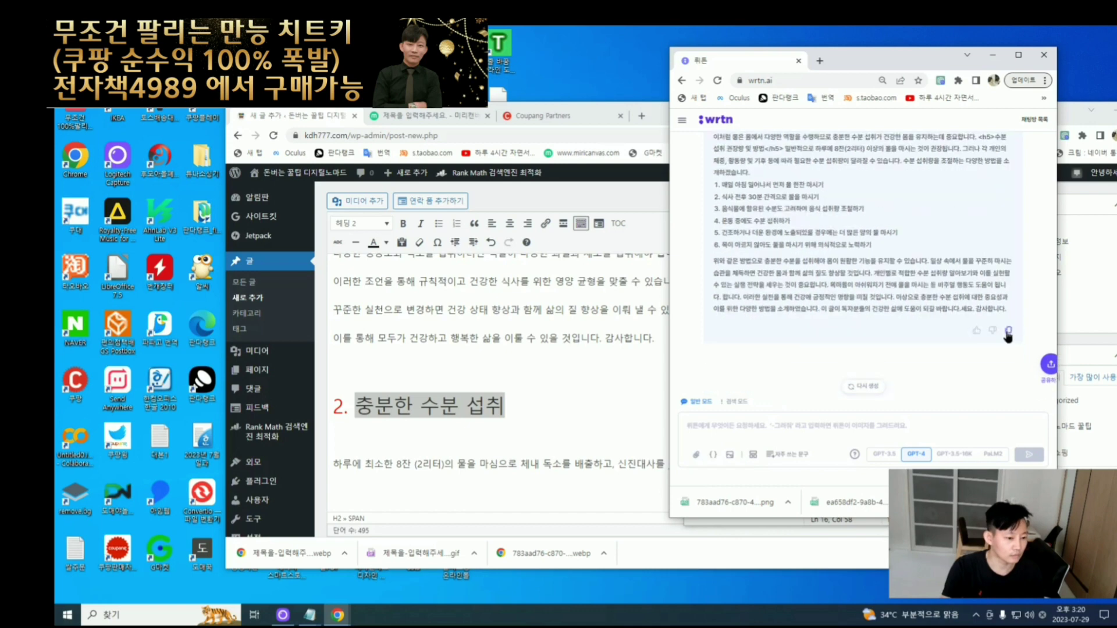
click(1009, 331)
click(562, 435)
scroll(532, 454, down, 2)
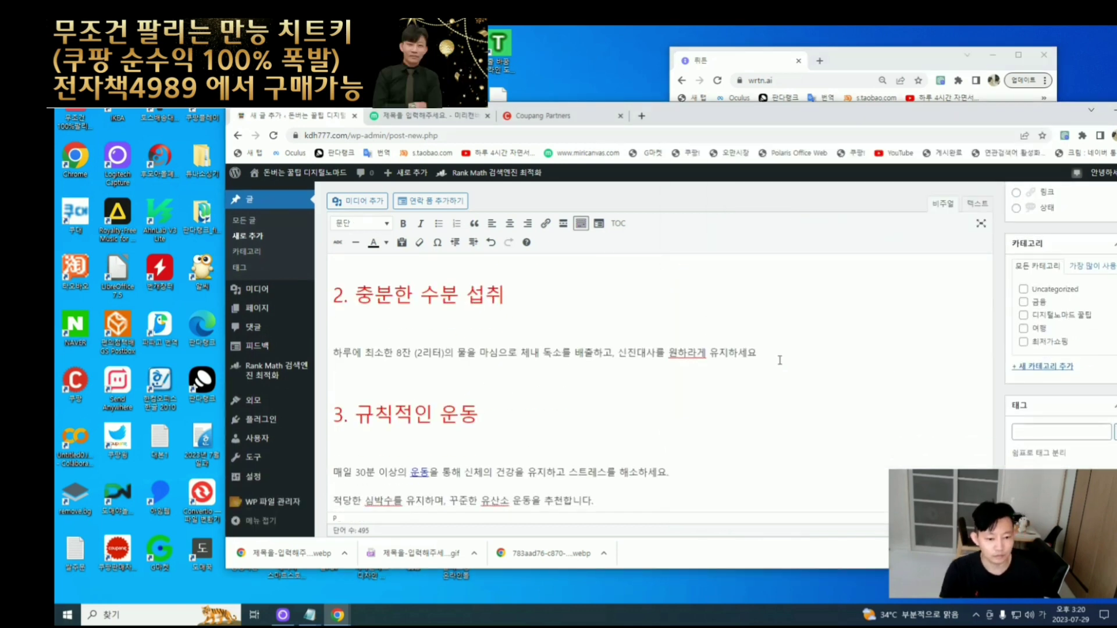
key(Return)
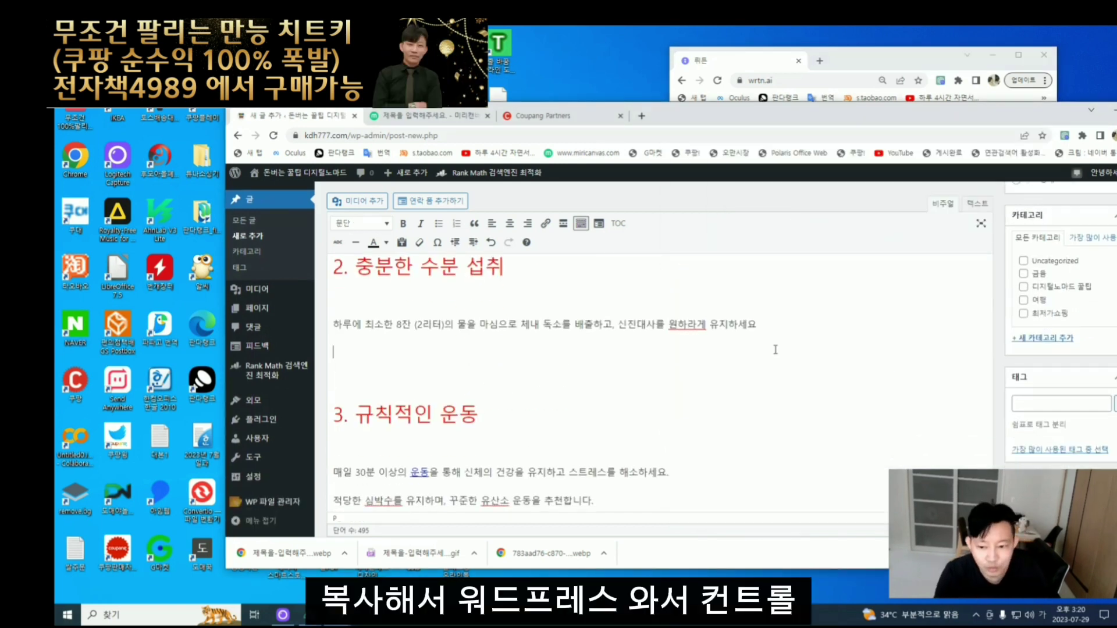
key(ctrl+v)
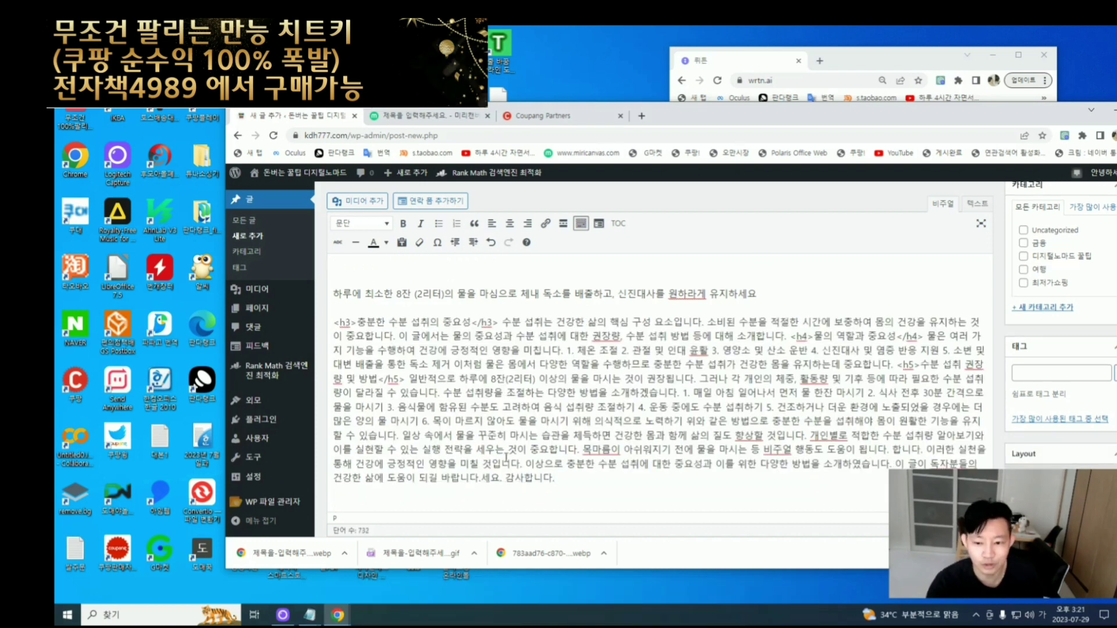
- Remove the <h3> tag from the pasted text, put "충분한 수분 섭취의 중요성" on its own line and format it as Heading 3
scroll(548, 354, up, 1)
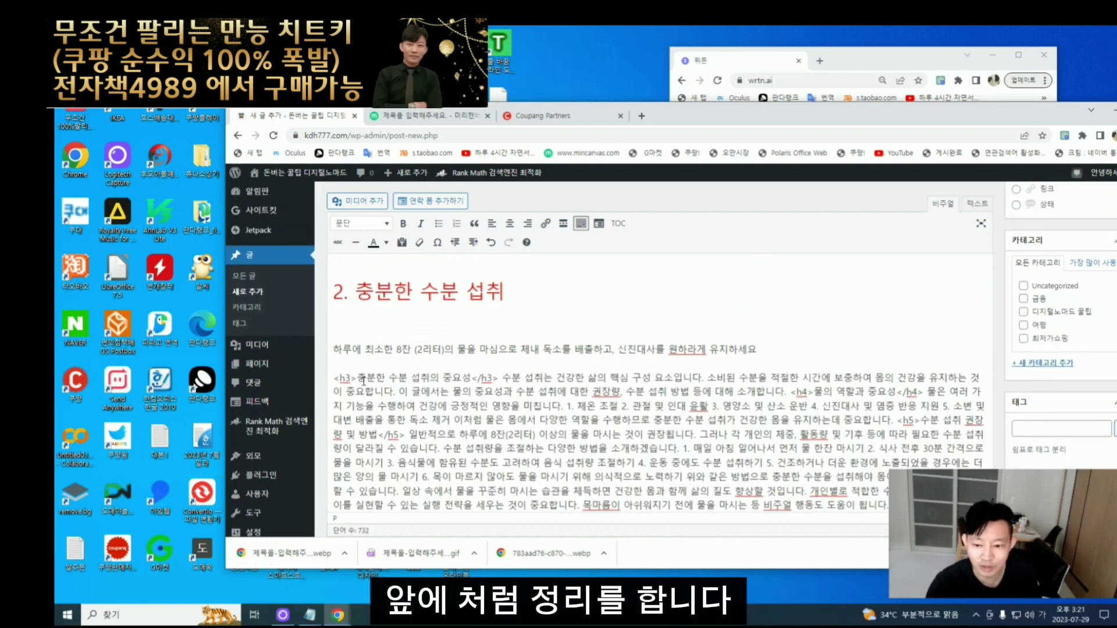
click(394, 291)
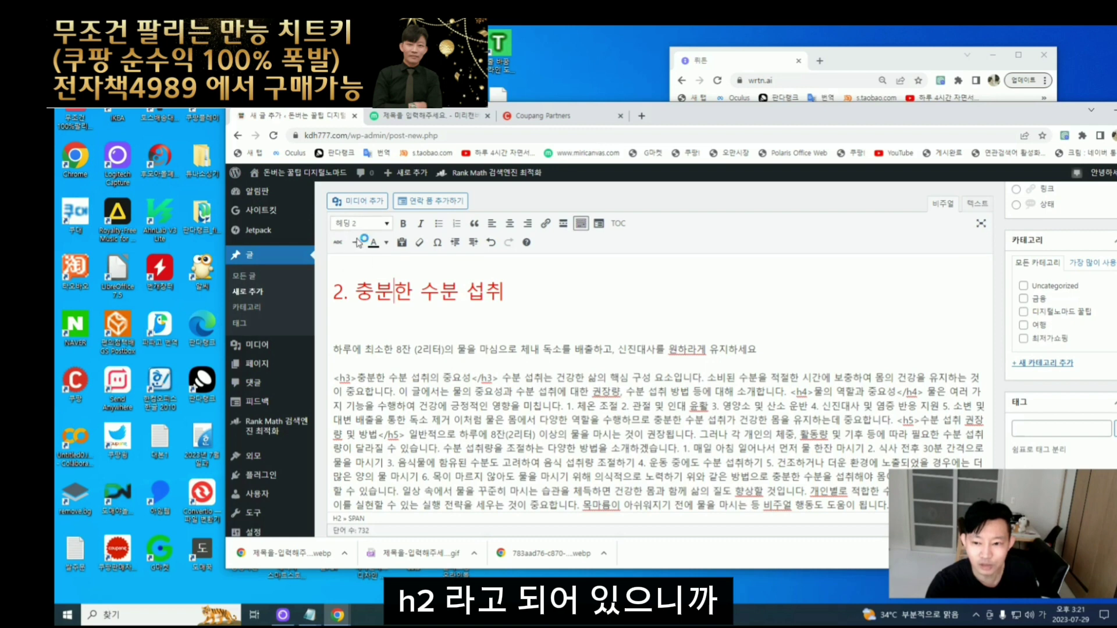
click(375, 378)
key(BackSpace)
key(BackSpace)
key(BackSpace)
key(BackSpace)
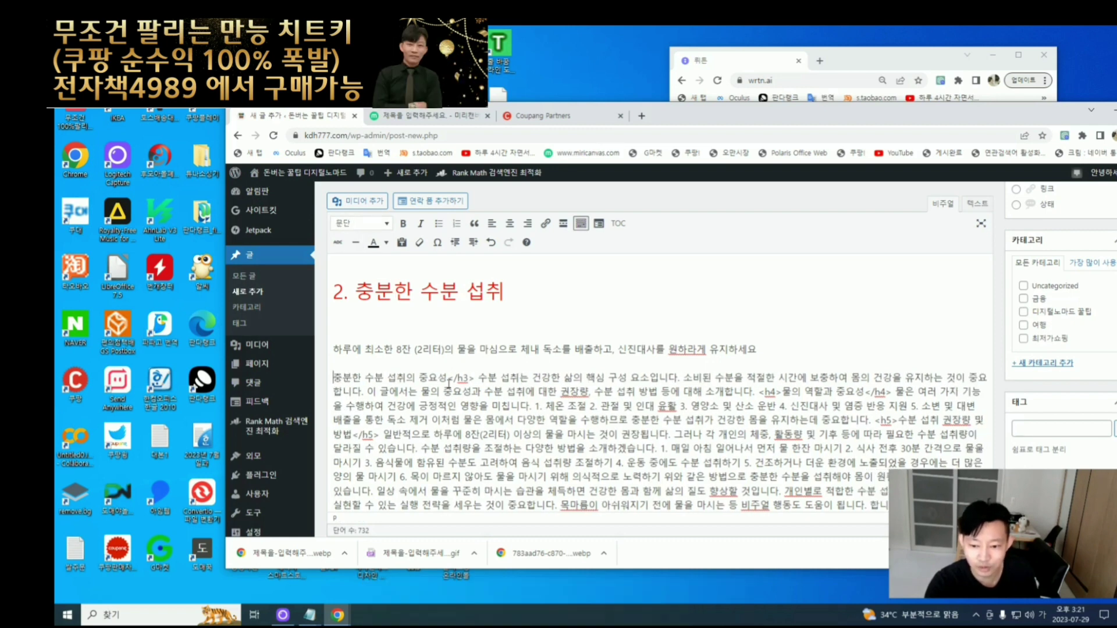
key(Return)
drag(330, 351, 448, 349)
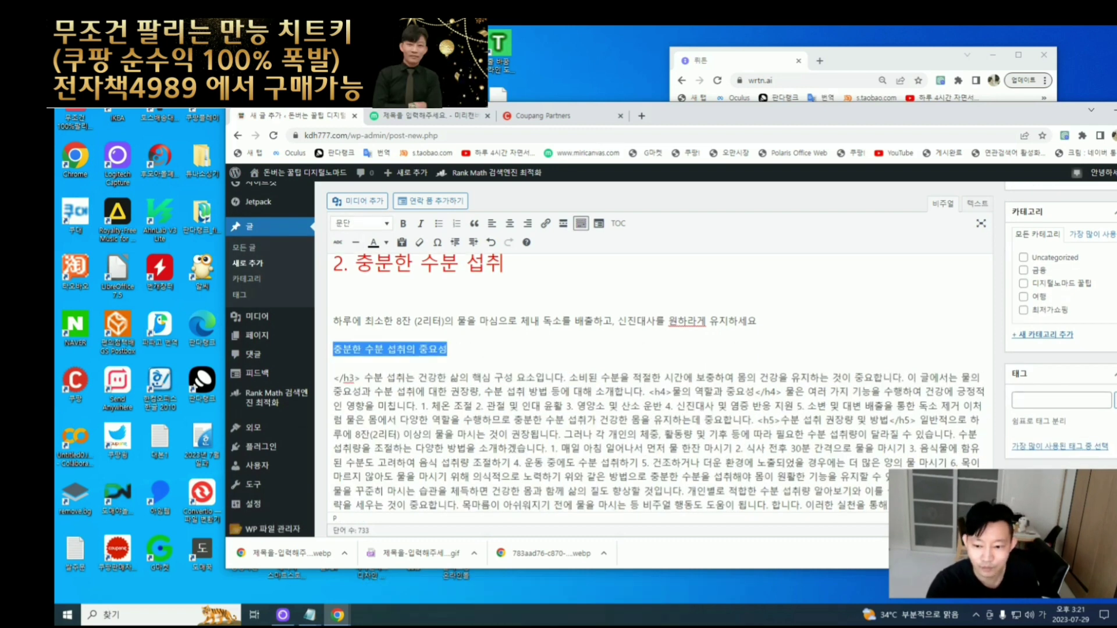
click(361, 224)
click(374, 324)
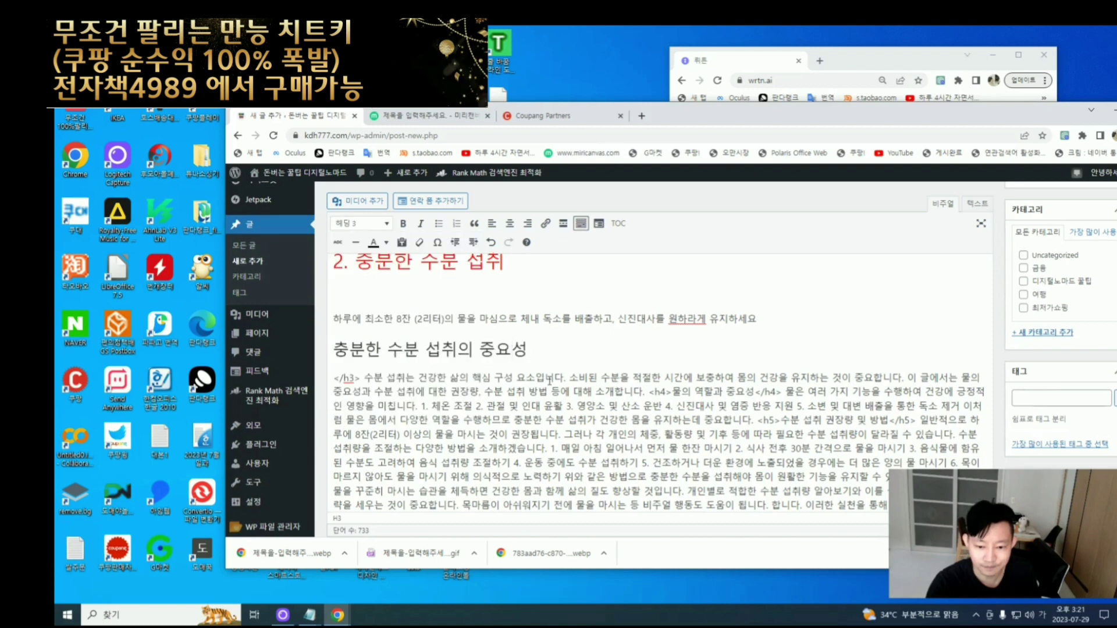
- Delete the leftover </h3> tag in front of "수분 섭취는 건강한 삶의 핵심 구성 요소입니다."
click(365, 379)
key(BackSpace)
key(BackSpace)
key(BackSpace)
key(BackSpace)
key(BackSpace)
key(BackSpace)
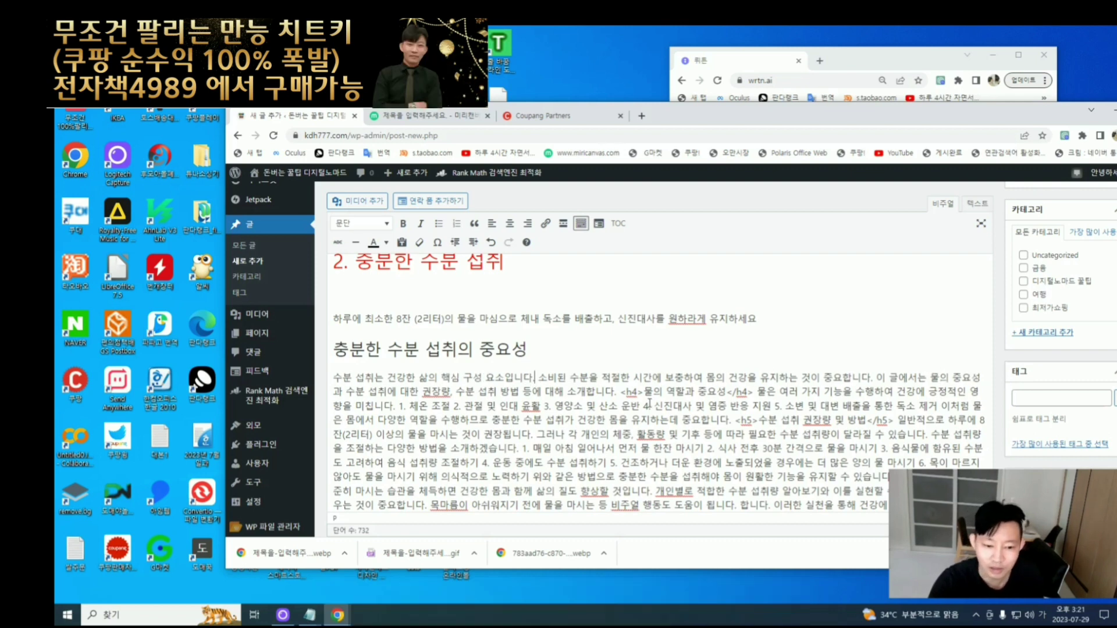
- Split the three introductory sentences before the <h4> tag into separate paragraphs
key(Return)
click(676, 391)
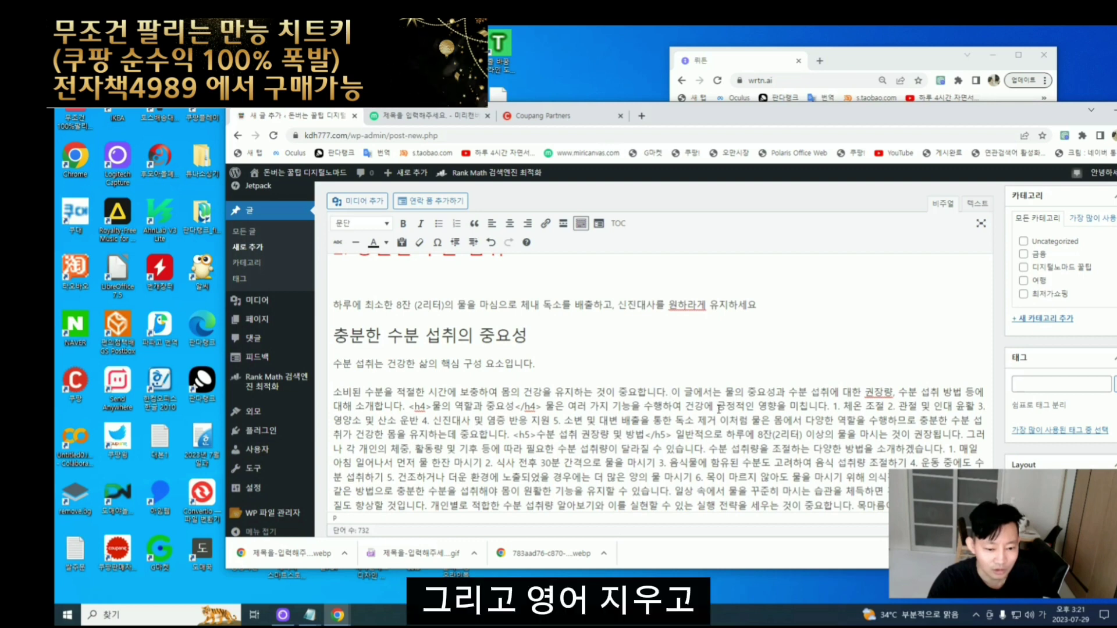
key(Return)
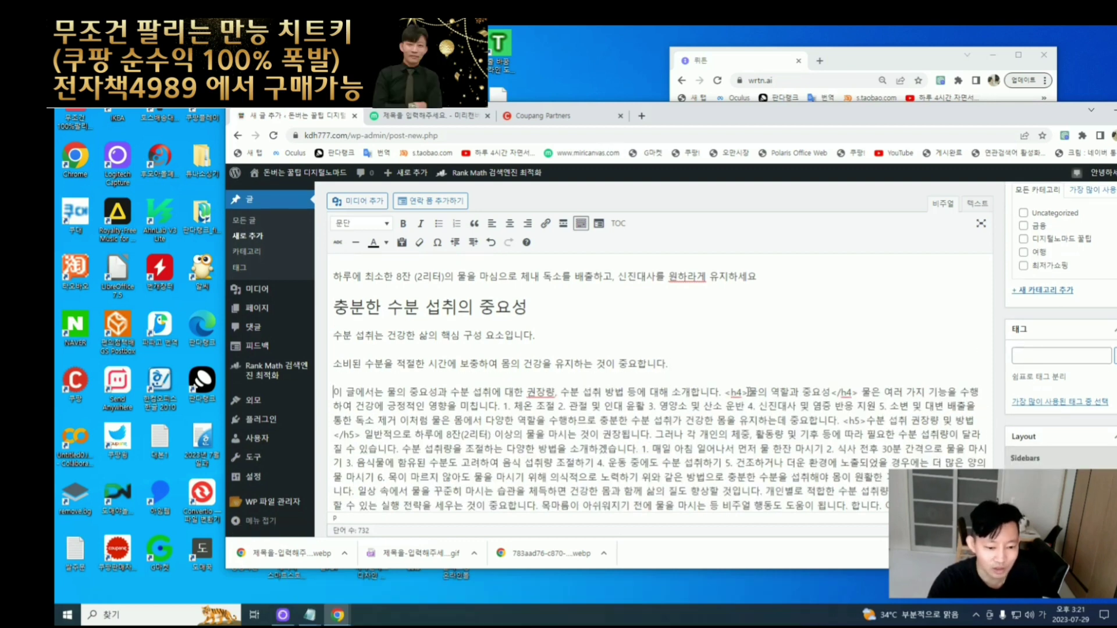
click(725, 391)
key(Return)
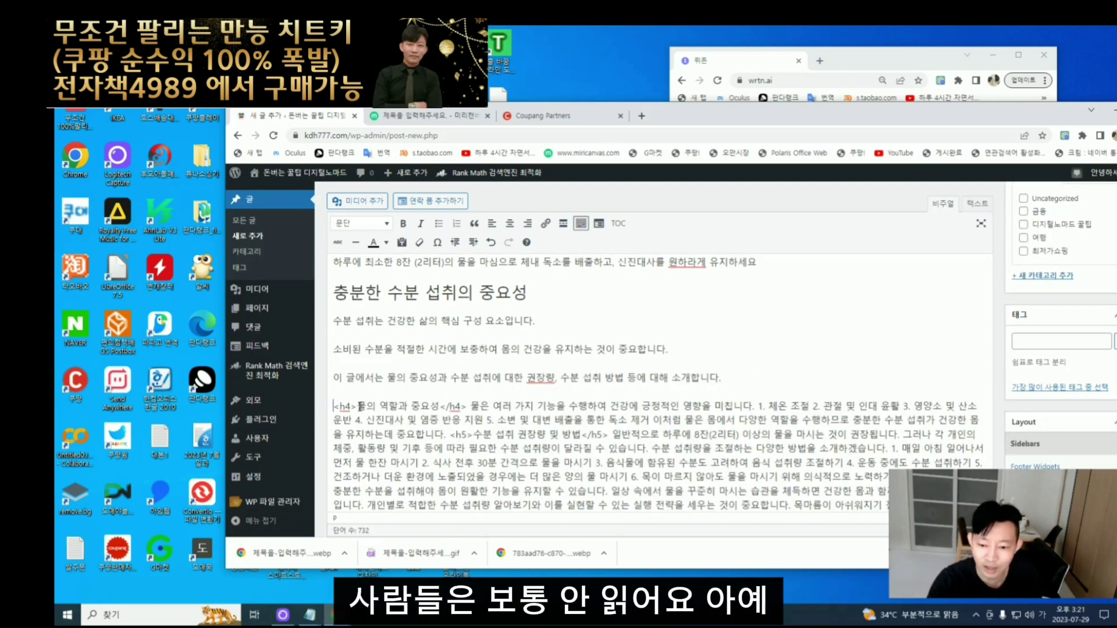
- Remove the h4 tags around "물의 역할과 중요성" and set it on its own line with a blank line above
click(356, 405)
key(BackSpace)
key(BackSpace)
key(BackSpace)
key(BackSpace)
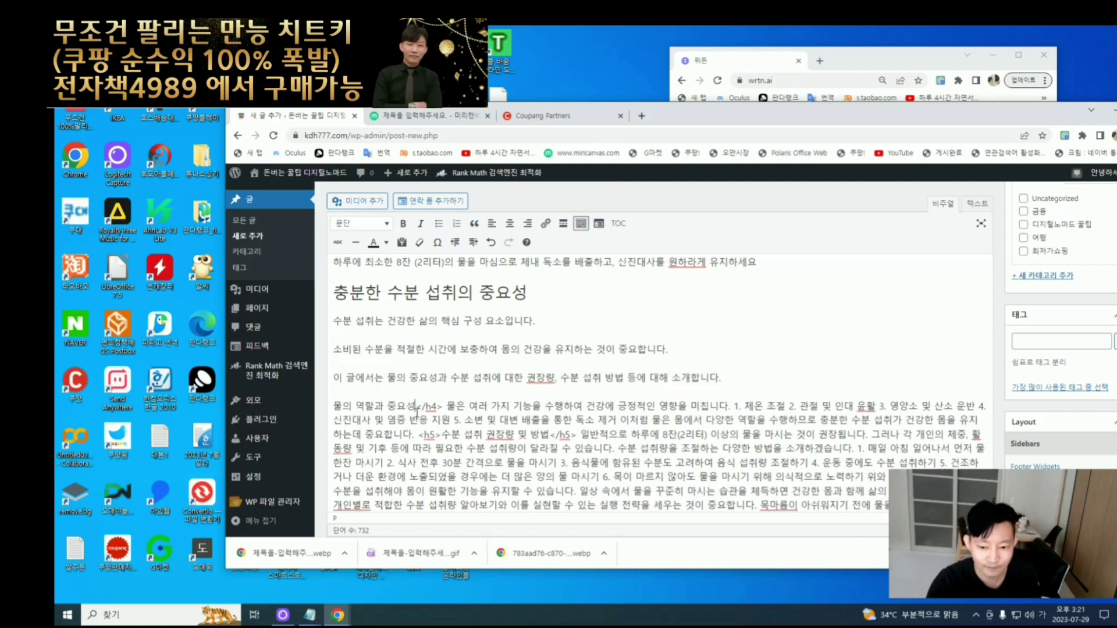
click(416, 405)
key(Return)
click(339, 381)
key(Return)
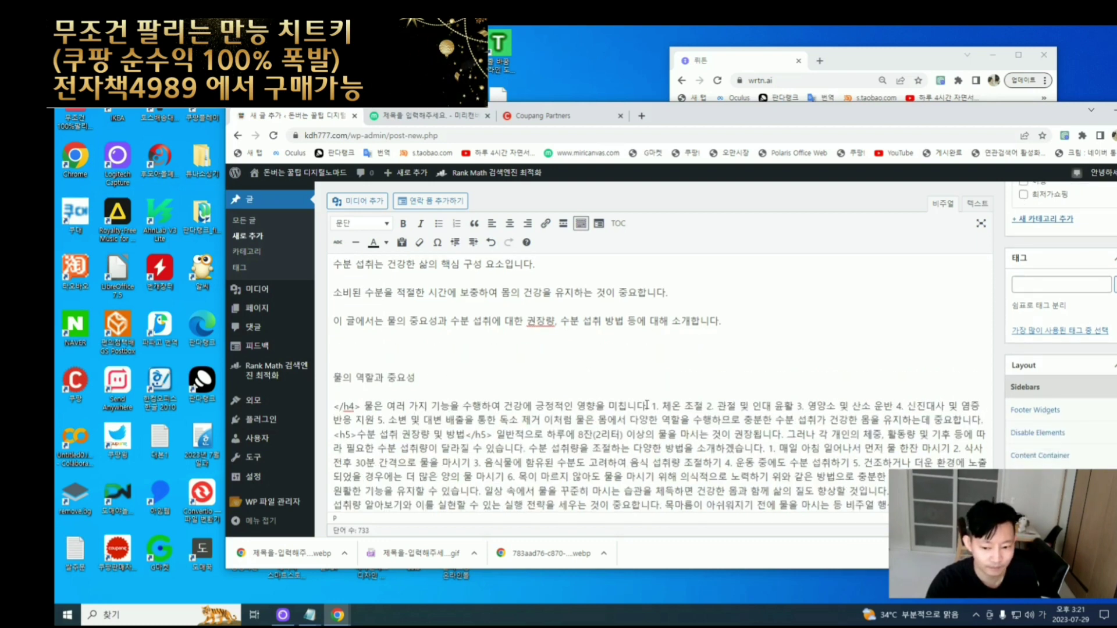
key(Delete)
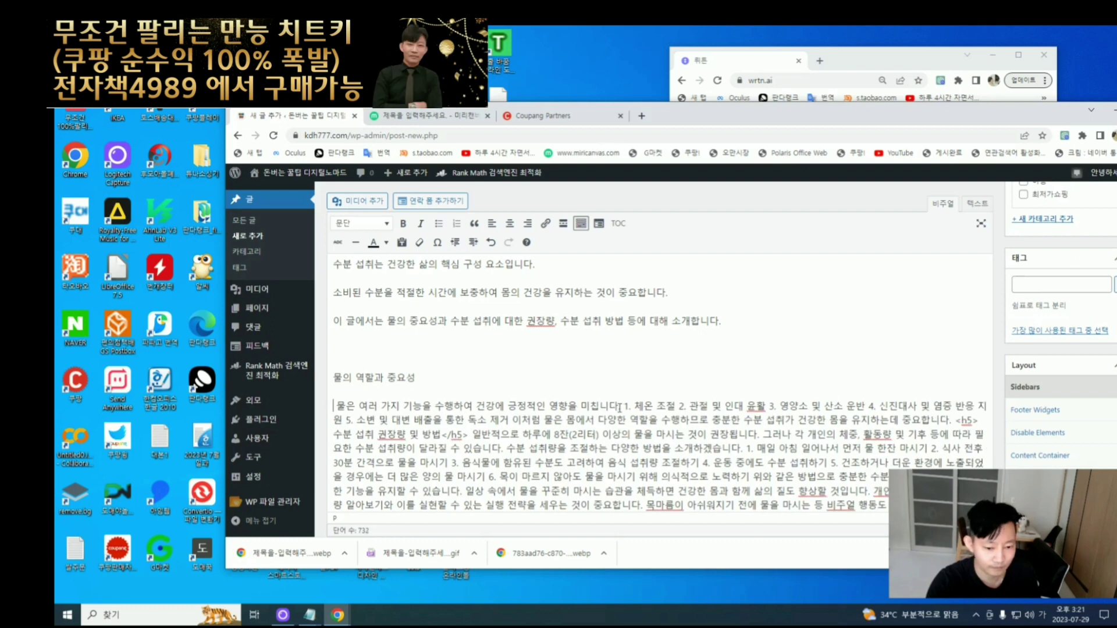
- Break the text under "물의 역할과 중요성" so its opening sentence and numbered items 1 to 5 each stand on their own line
click(620, 406)
key(Return)
click(385, 405)
key(Return)
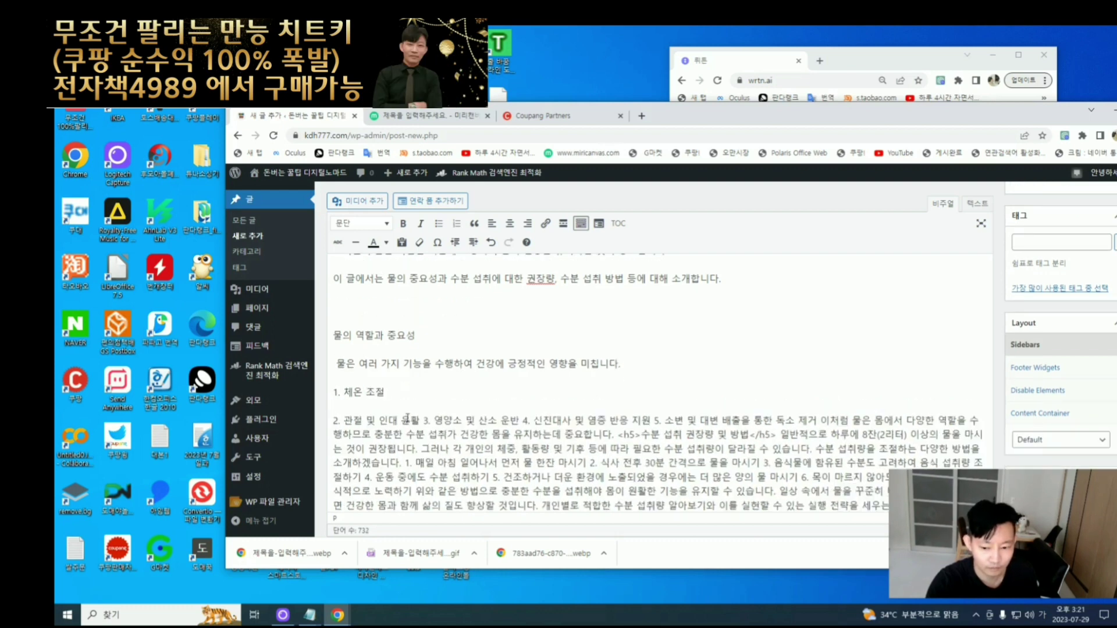
click(418, 421)
key(Return)
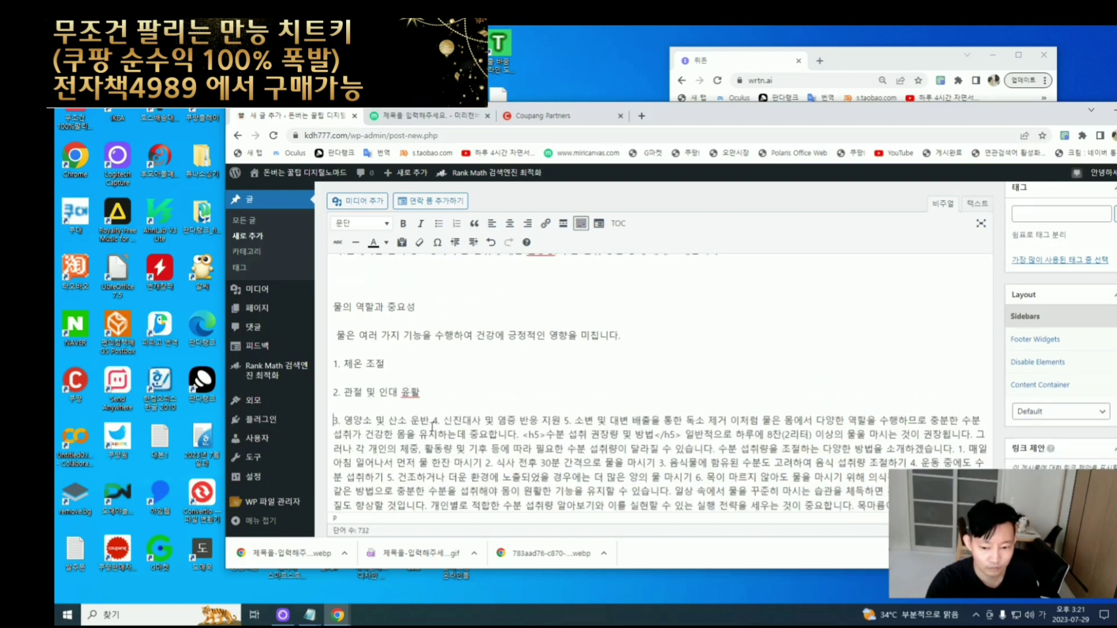
click(431, 421)
key(Return)
click(464, 420)
key(Return)
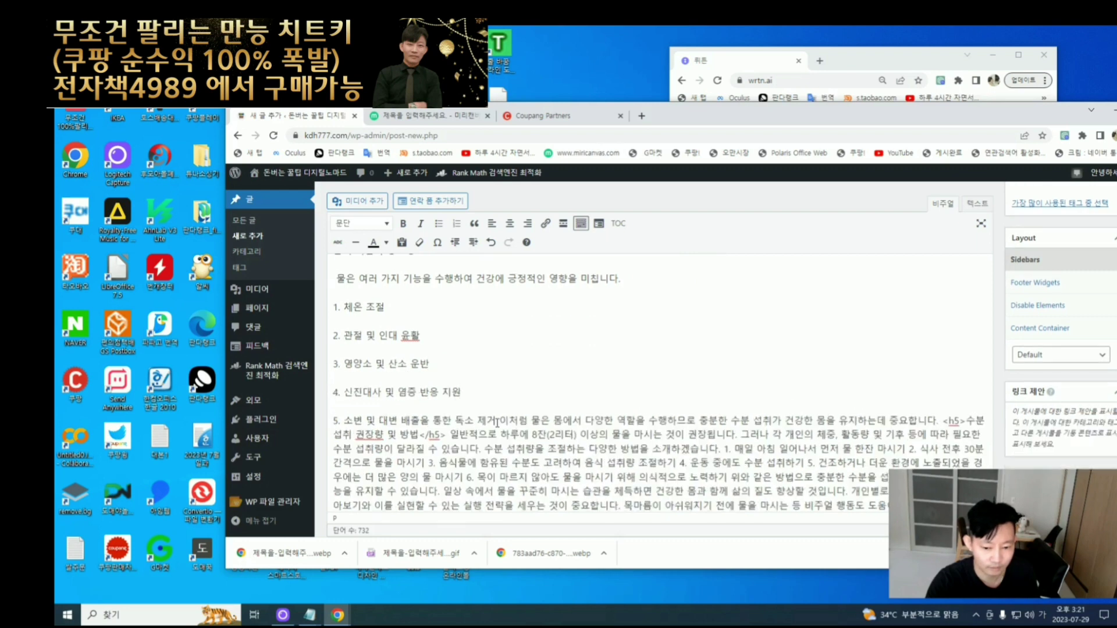
click(495, 421)
key(Return)
- Remove the h5 tags around "수분 섭취 권장량 및 방법" and set it on its own line with a blank line above
click(773, 420)
key(Return)
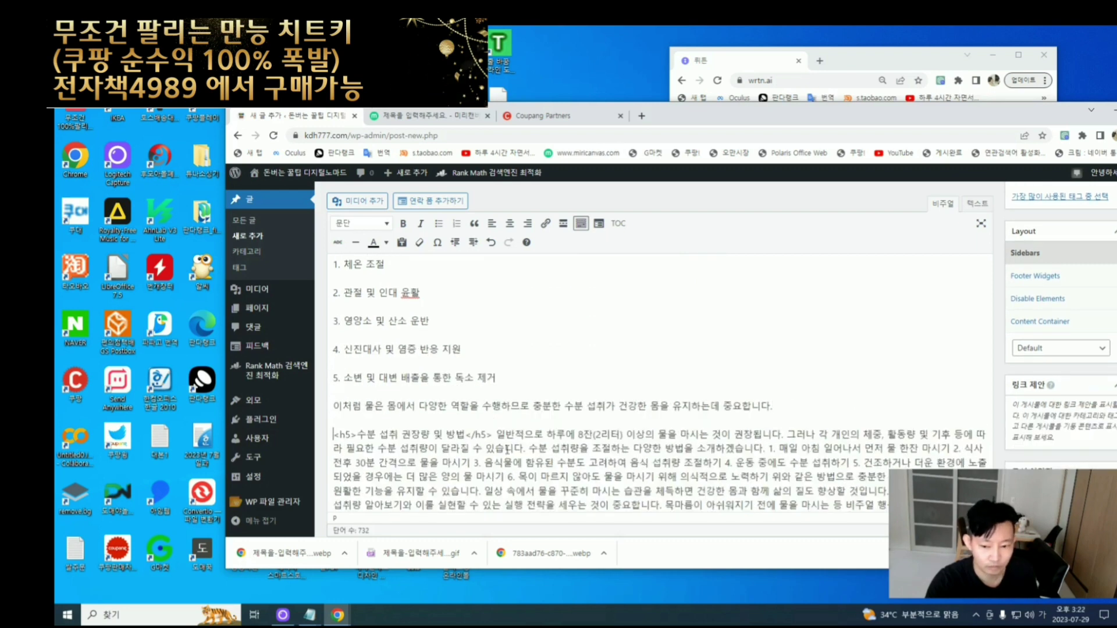
key(Return)
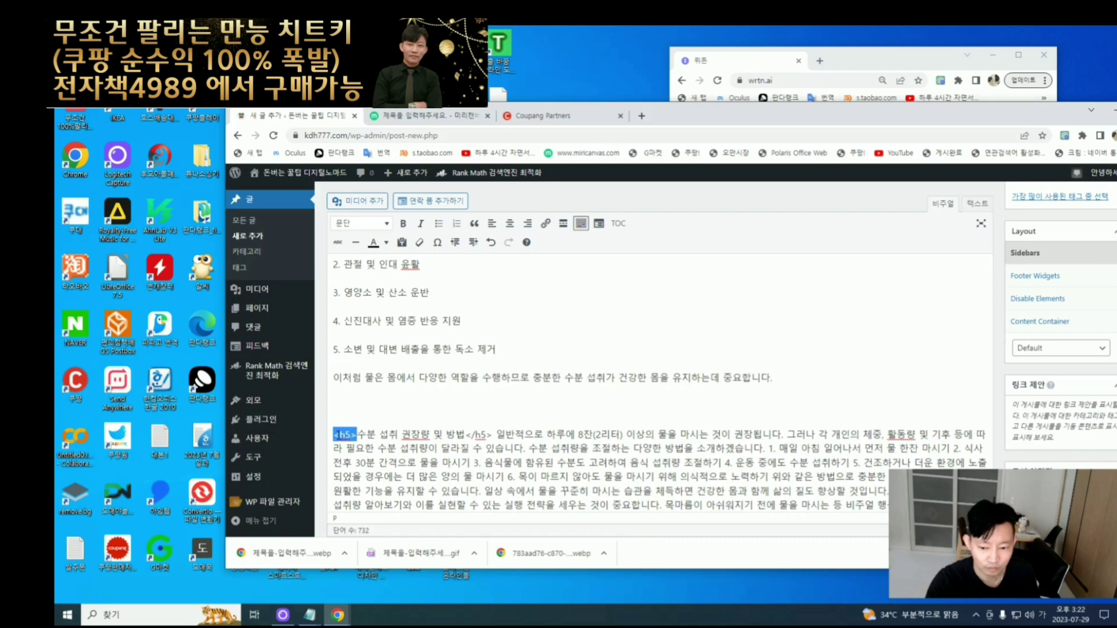
key(BackSpace)
key(BackSpace)
key(Return)
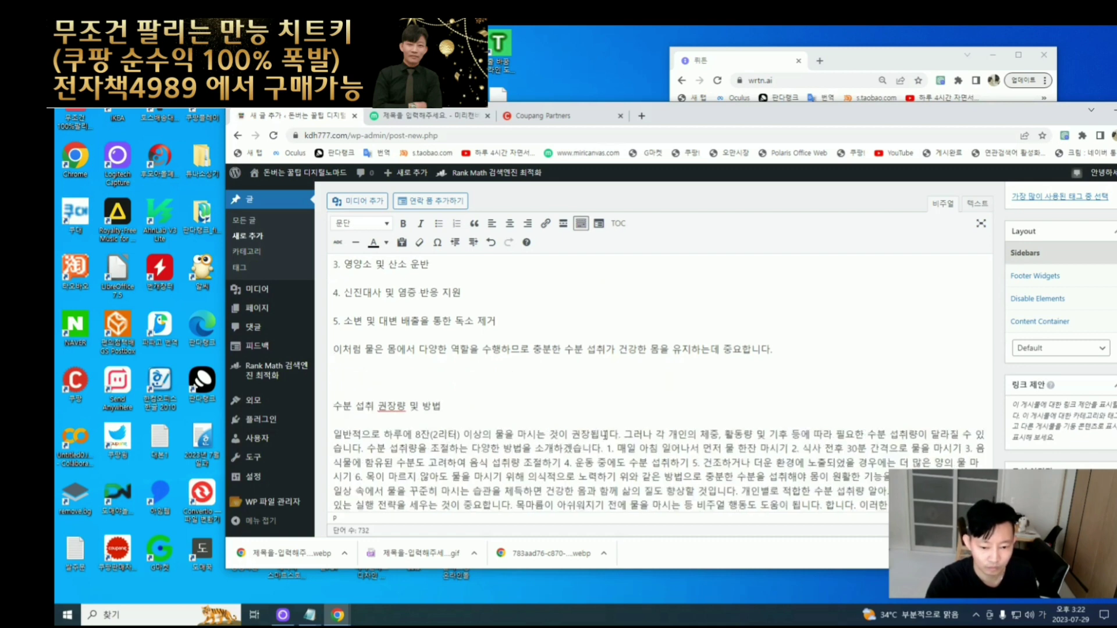
- Split the three sentences following "수분 섭취 권장량 및 방법" into separate paragraphs
key(Return)
click(725, 448)
key(Return)
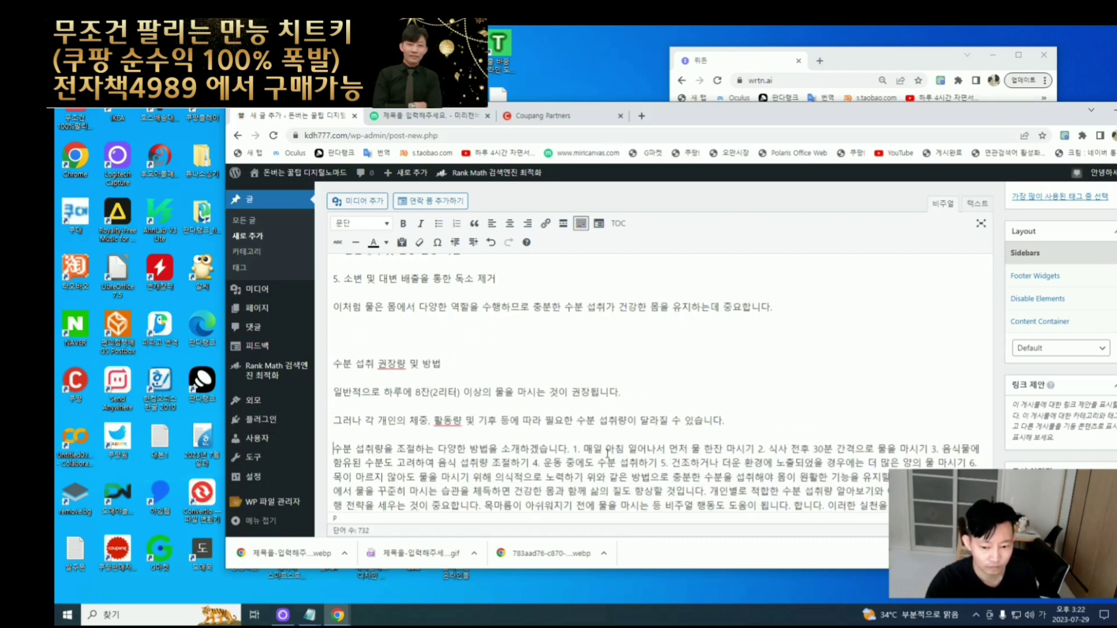
click(569, 450)
key(Return)
- Place numbered water intake methods 1 to 5 on separate lines, from "매일 아침 일어나서 먼저 물 한잔 마시기" onward
click(518, 463)
key(Return)
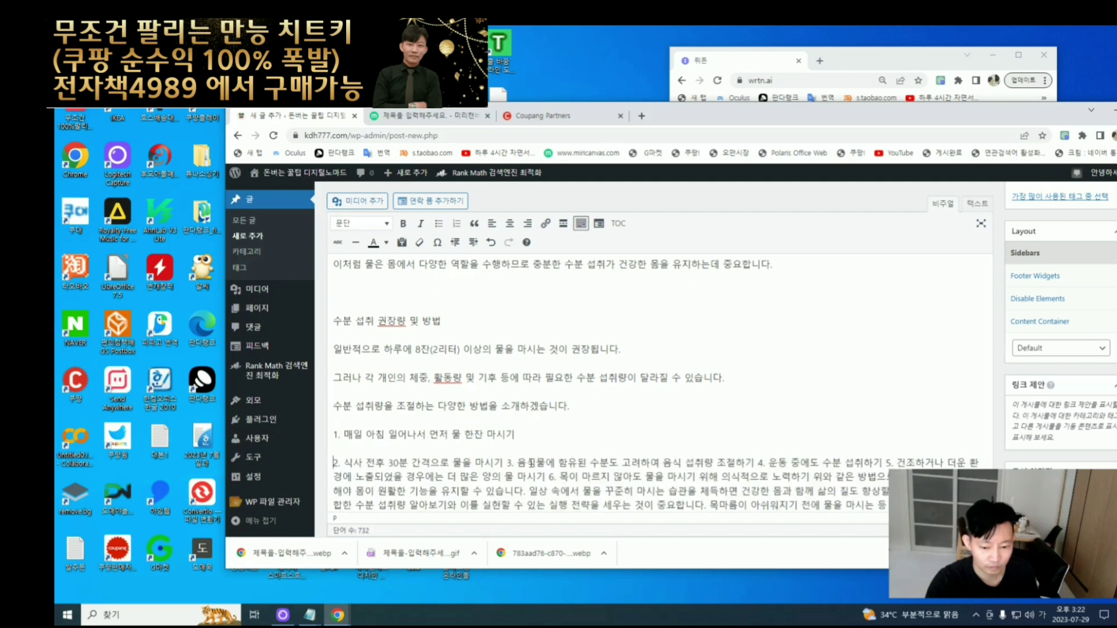
click(503, 462)
key(Return)
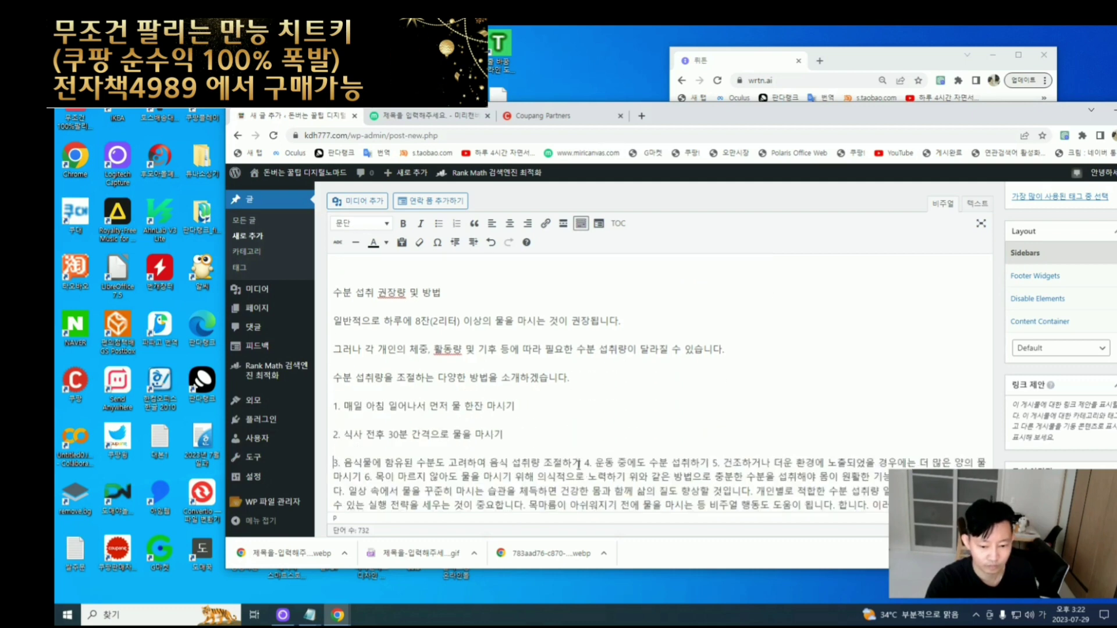
click(579, 464)
key(Return)
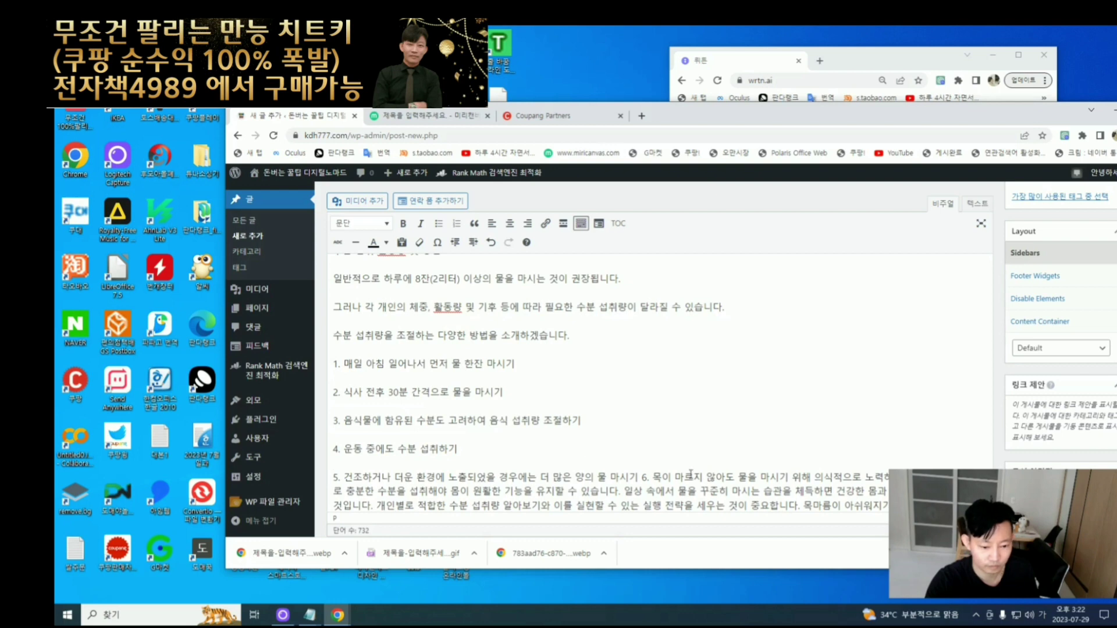
click(637, 478)
key(Return)
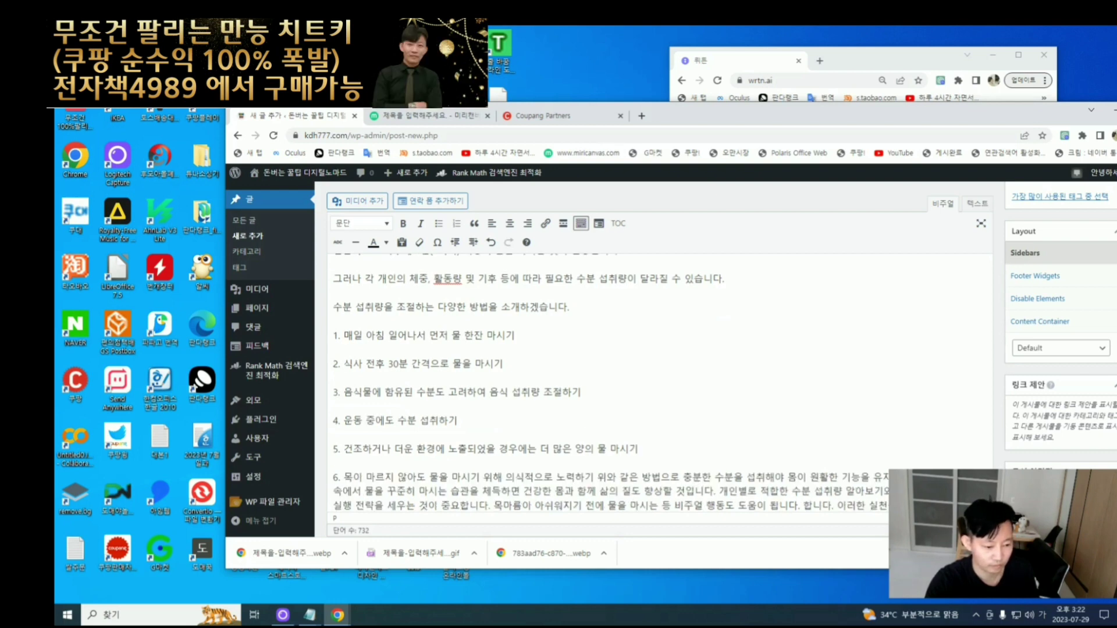
- Put item 6 on its own line and split the text after it into separate paragraphs through the sentence ending "행동도 도움이 됩니다."
key(Return)
click(742, 479)
key(Return)
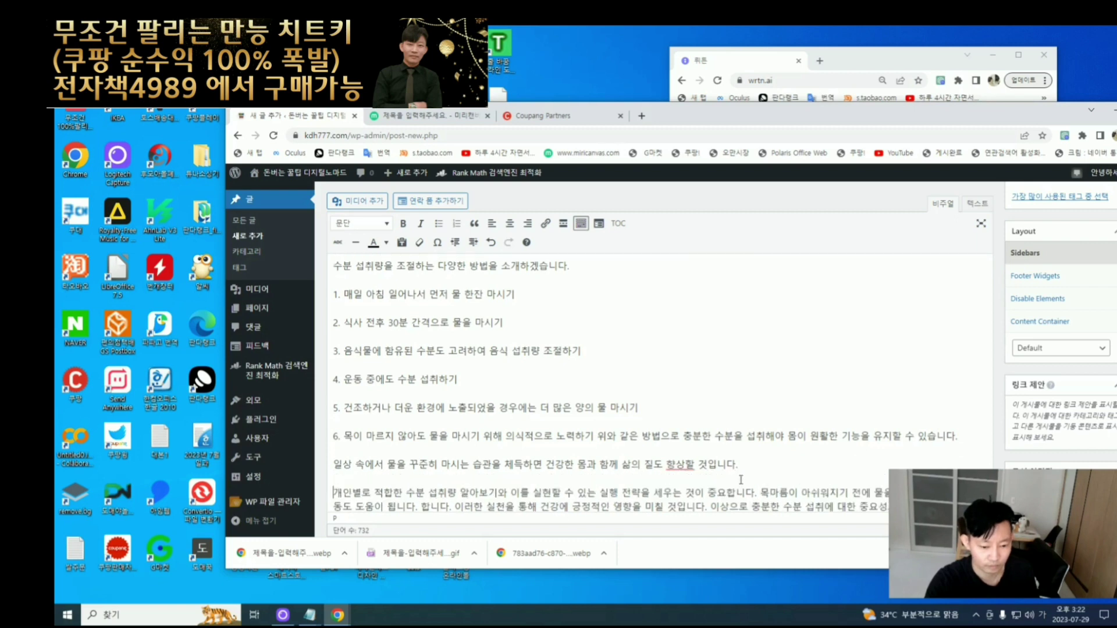
click(761, 478)
key(Return)
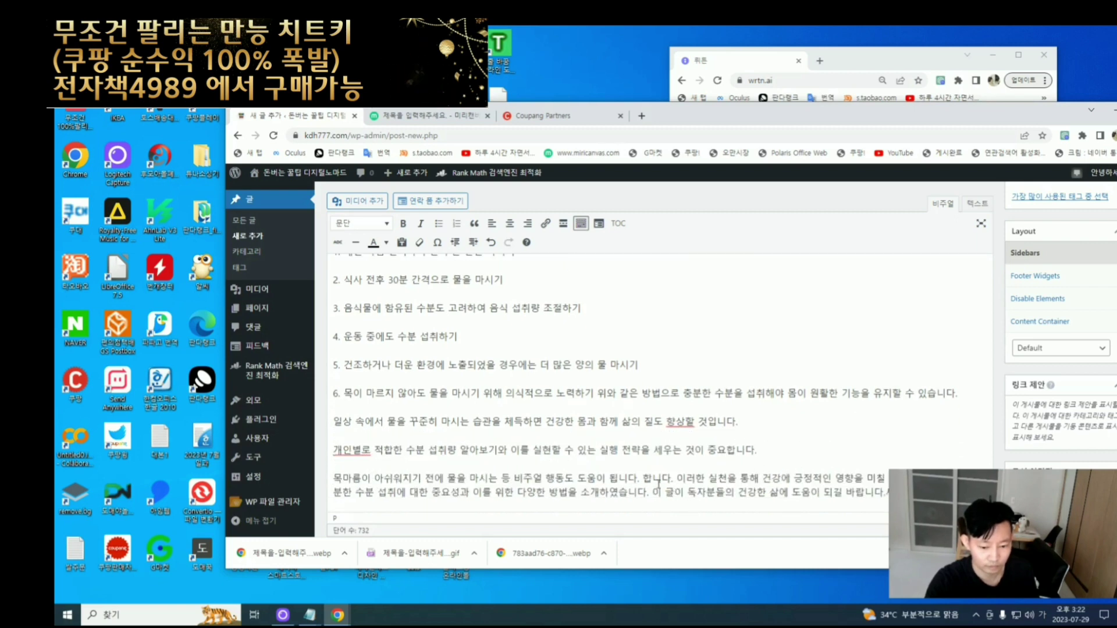
click(642, 478)
key(Return)
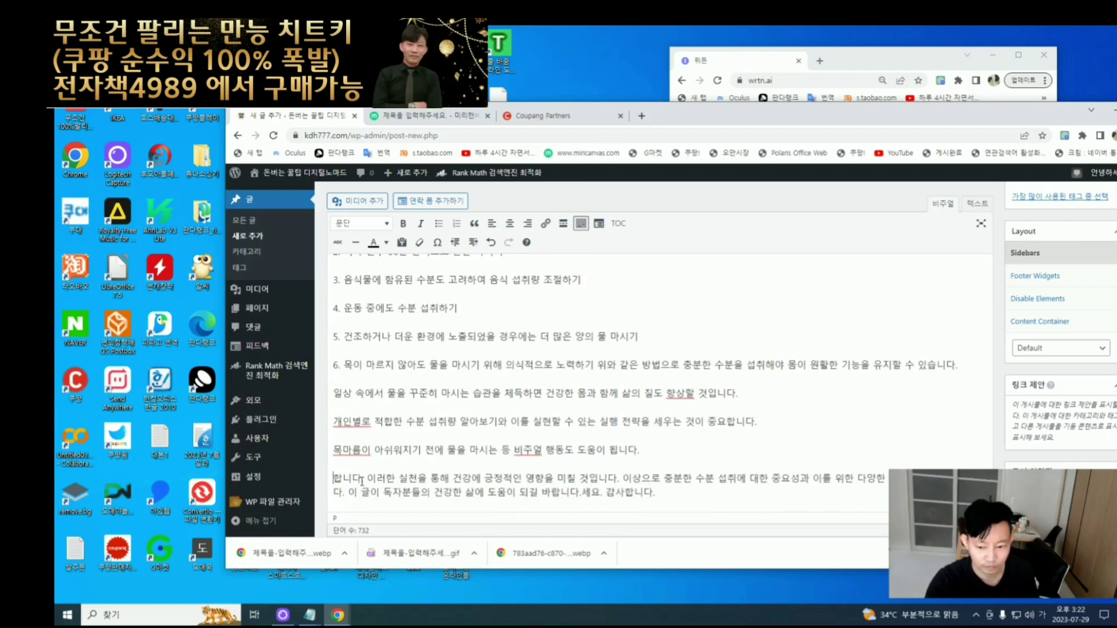
- Delete the stray "합니다." before "이러한 실천을" and split the remaining closing sentences into separate paragraphs
drag(343, 479, 335, 479)
key(BackSpace)
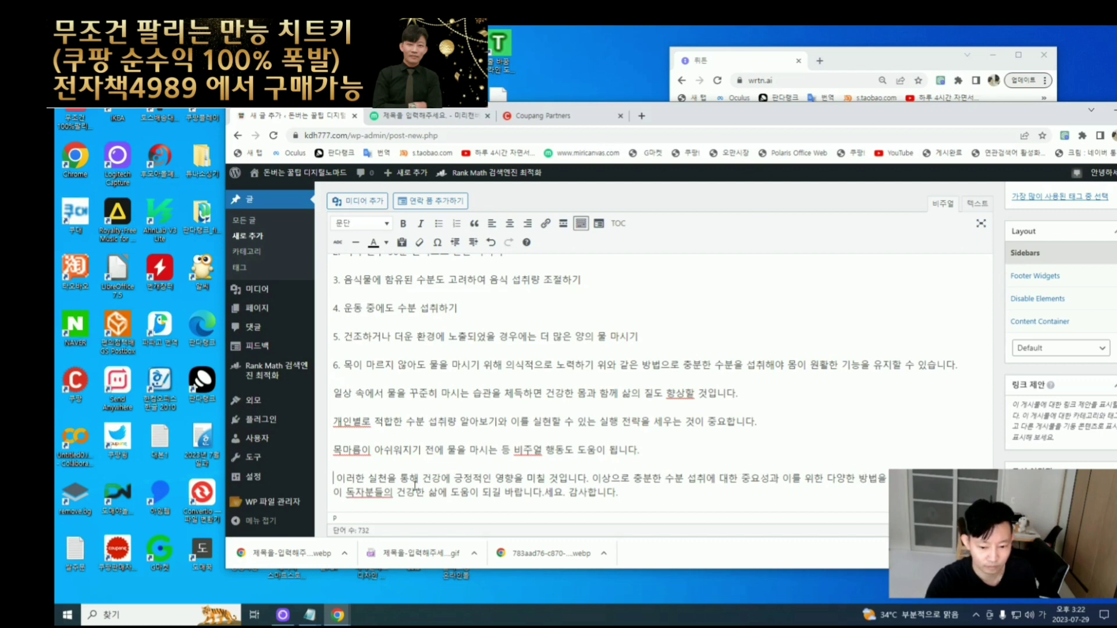
click(590, 478)
key(Return)
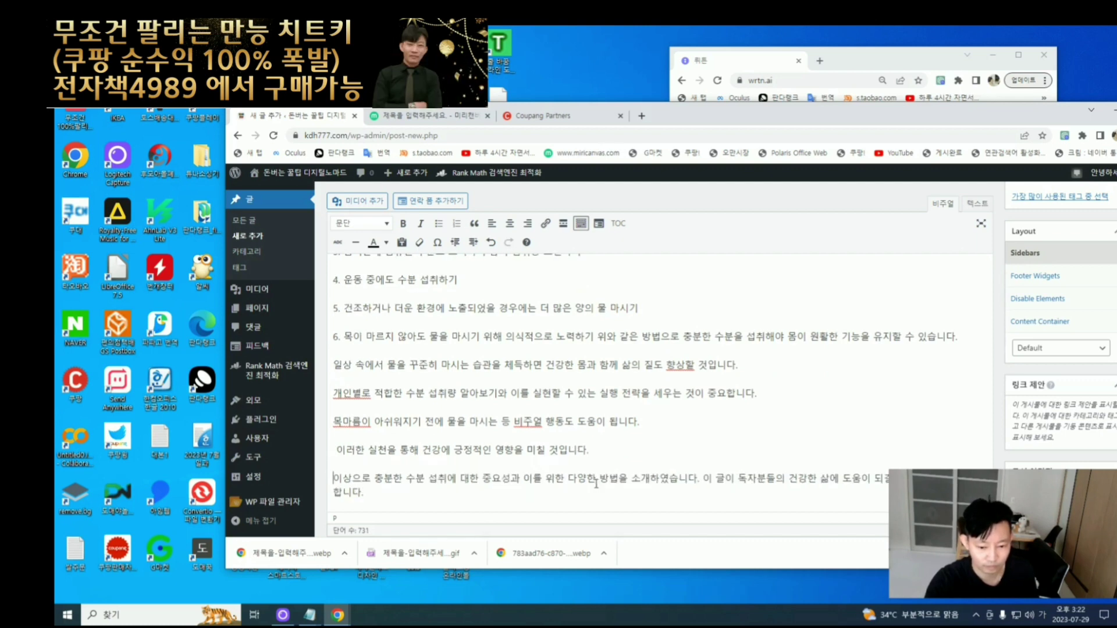
click(700, 478)
key(Return)
- Replace "아쉬워지기 전에" with "느껴지기 전에 미리" in the sentence starting with "목마름이"
scroll(458, 388, up, 4)
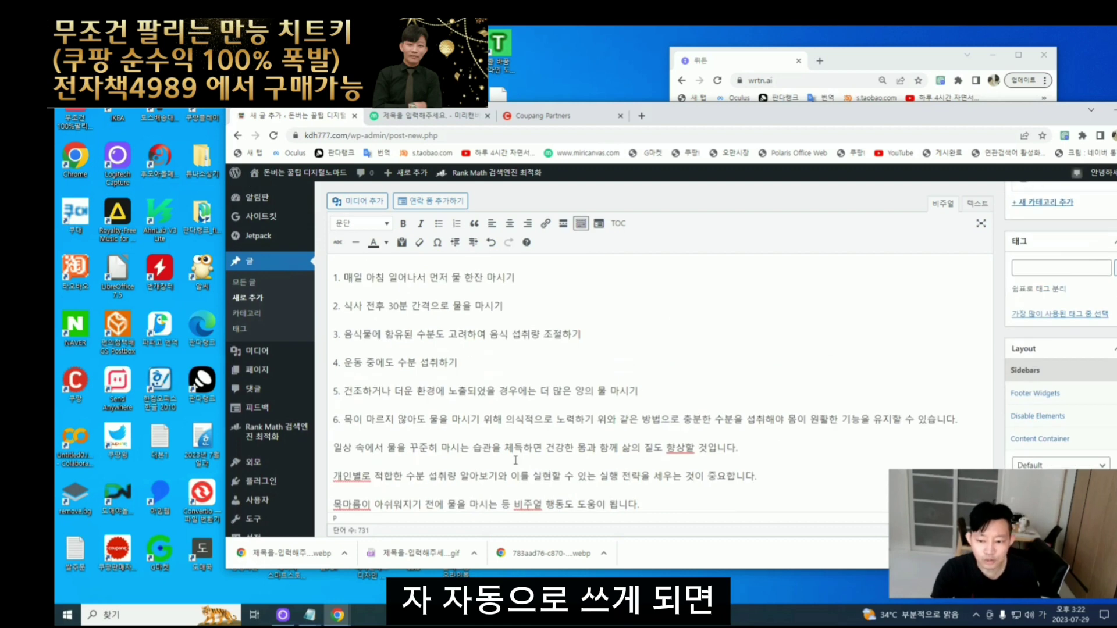
scroll(458, 389, up, 2)
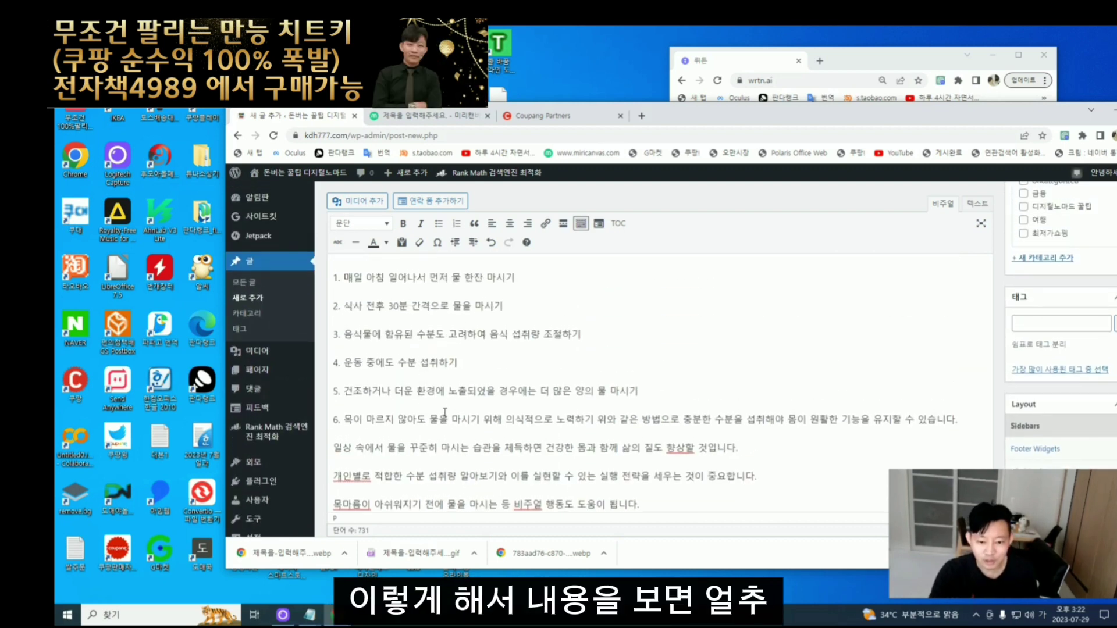
scroll(436, 367, down, 4)
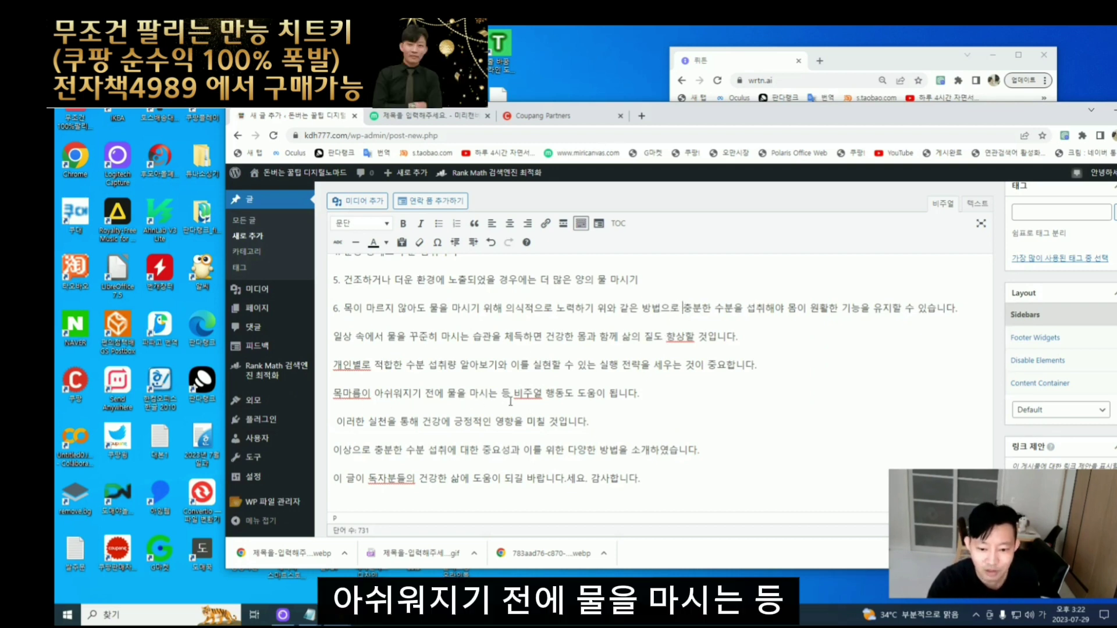
drag(528, 412, 544, 399)
click(610, 396)
click(544, 399)
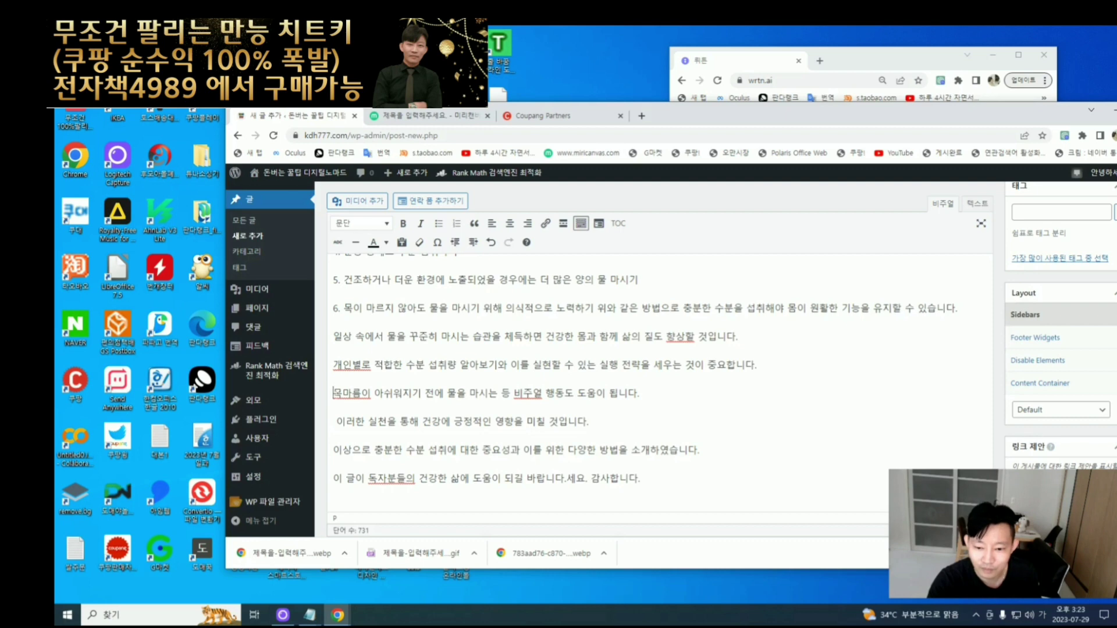
drag(457, 394, 466, 394)
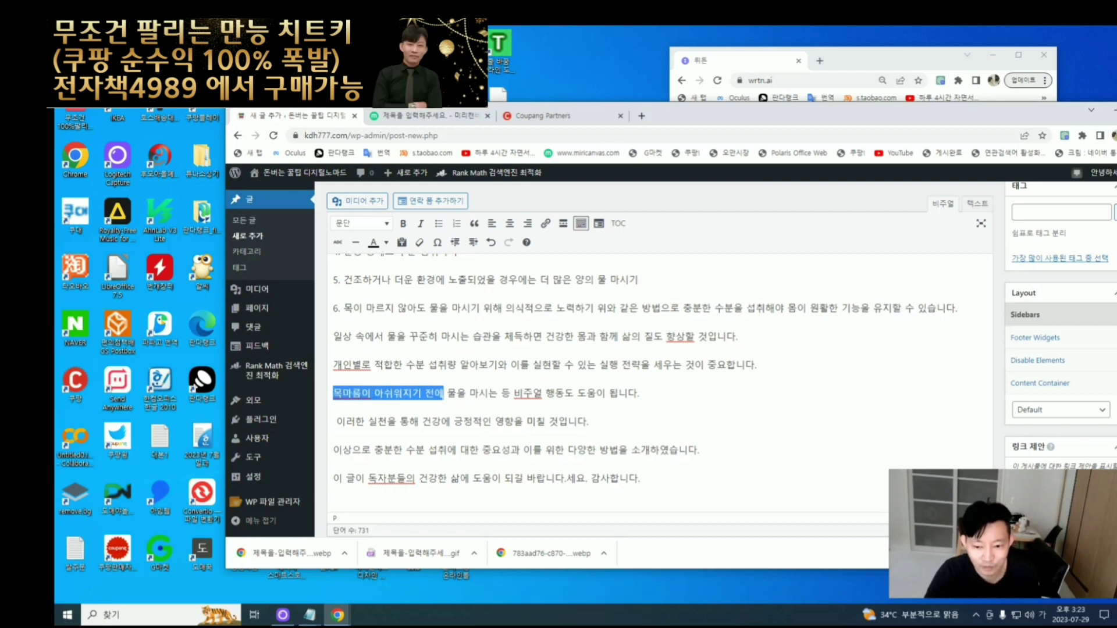
click(447, 402)
key(BackSpace)
key(BackSpace)
key(BackSpace)
key(BackSpace)
key(BackSpace)
key(BackSpace)
key(BackSpace)
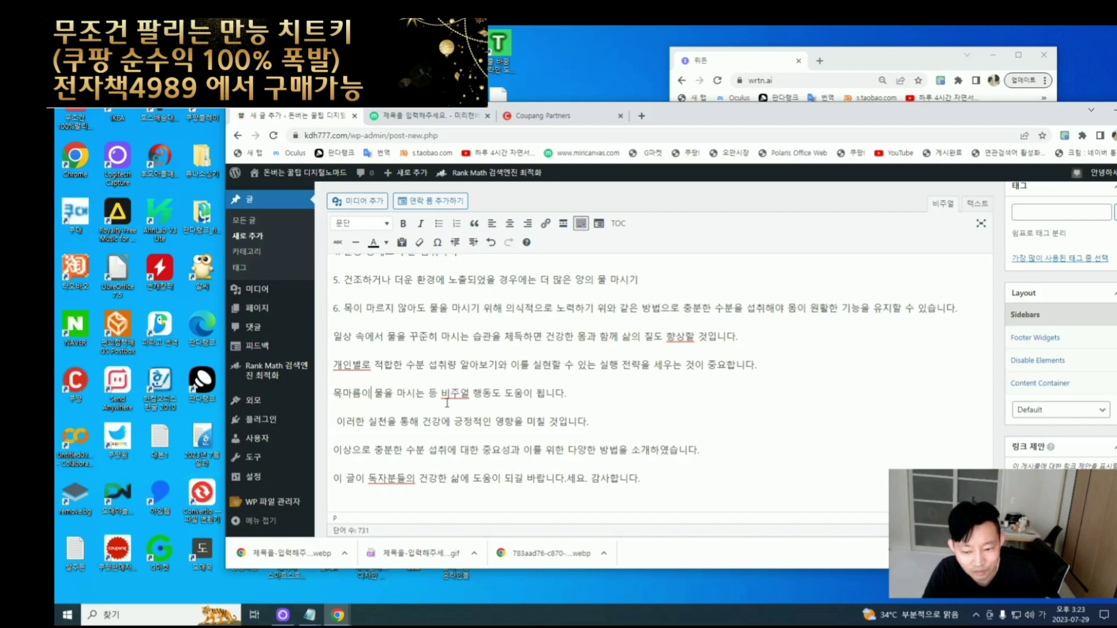
text(느껴지)
text(기 전에 미리)
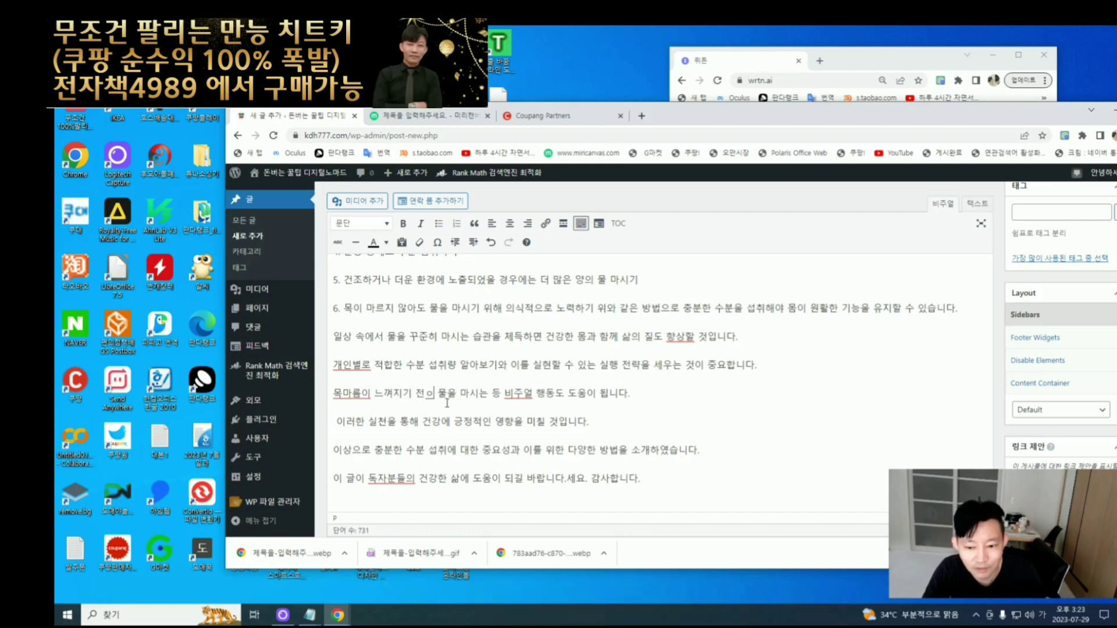
- Change "비주얼 행동도" to "행동을 하면" in the same "목마름이" sentence
key(Right)
key(Right)
key(Right)
key(Right)
key(Right)
key(Right)
key(Right)
key(Right)
key(Right)
key(Right)
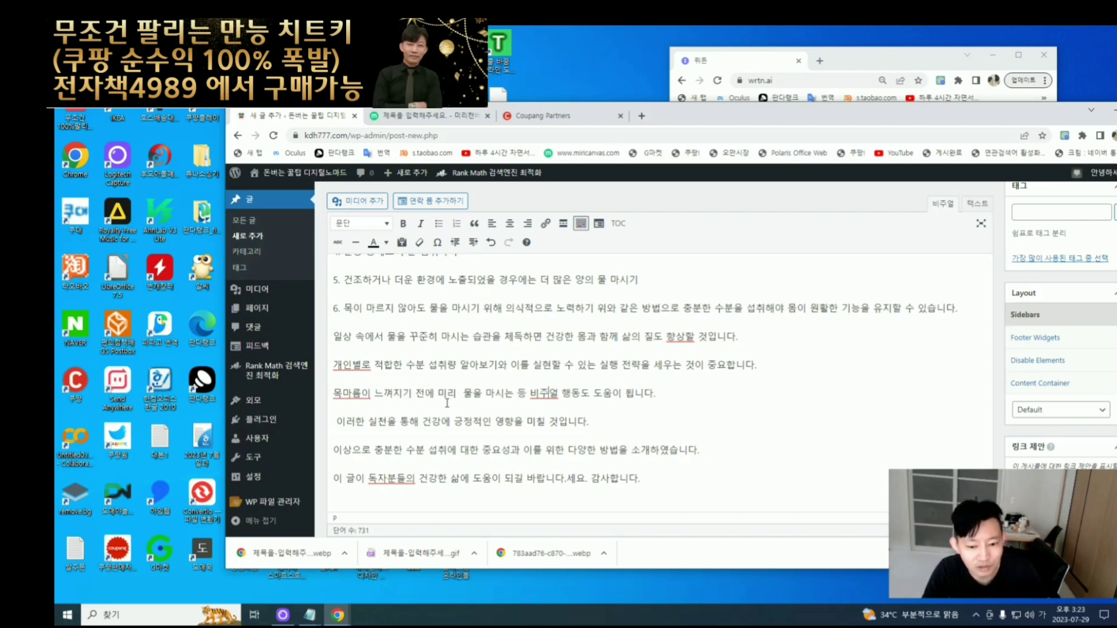
key(BackSpace)
key(BackSpace)
key(BackSpace)
key(Right)
key(Right)
key(Delete)
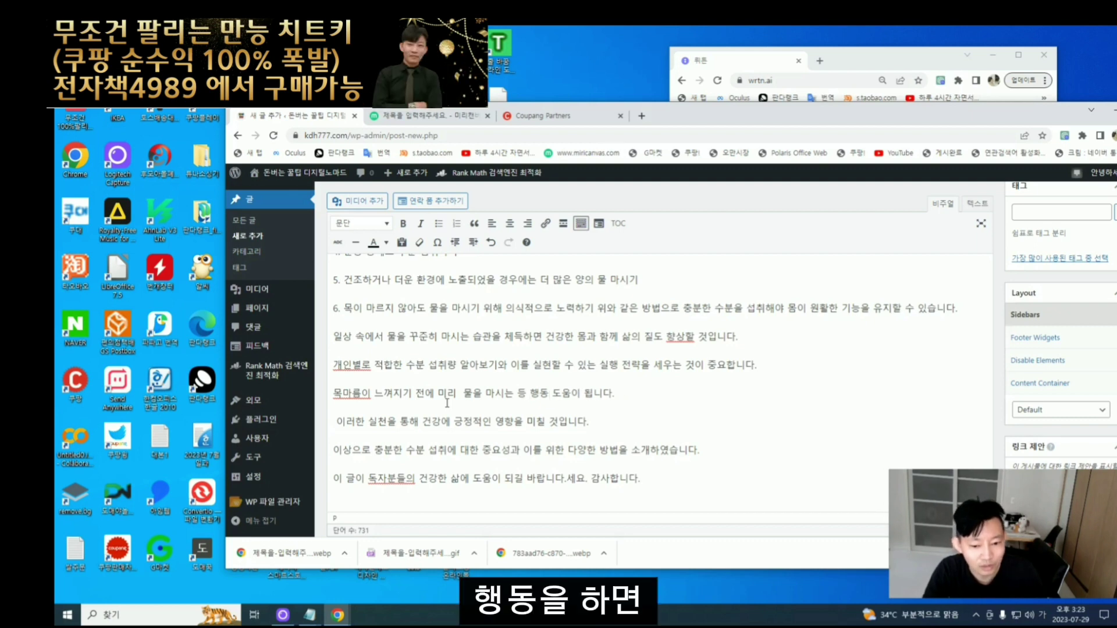
text(을 하면)
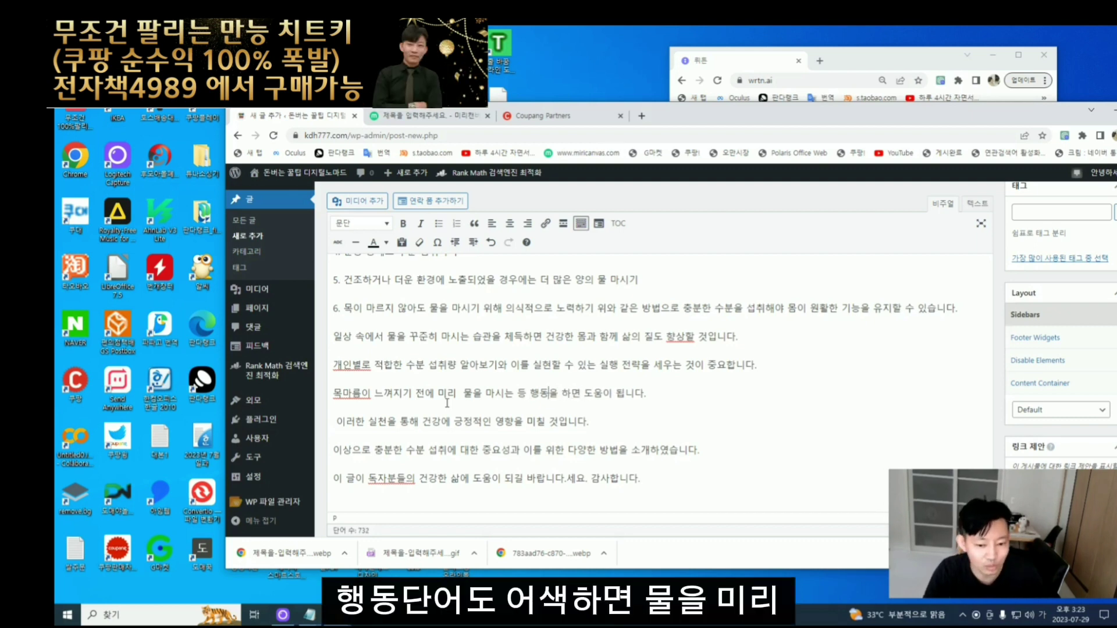
- Shorten the end of the "목마름이" sentence to "물을 마시면 도움이 됩니다."
key(Right)
key(Right)
key(Right)
key(Right)
key(Right)
key(Right)
key(Right)
key(Right)
key(Right)
key(Right)
key(Right)
key(Right)
key(Right)
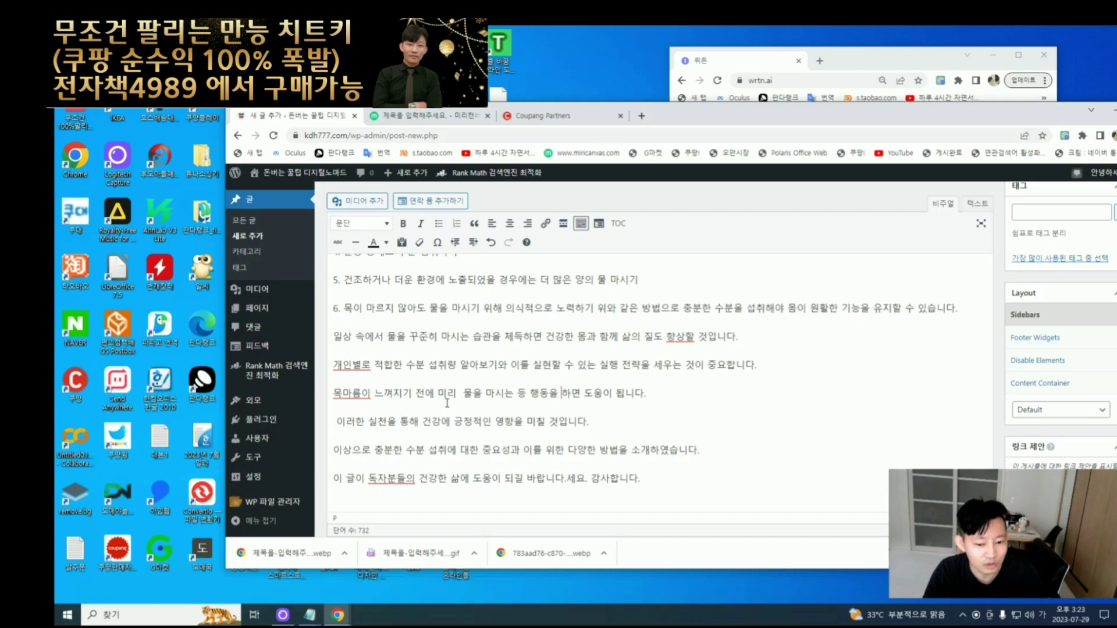
key(BackSpace)
key(BackSpace)
key(BackSpace)
key(BackSpace)
key(Delete)
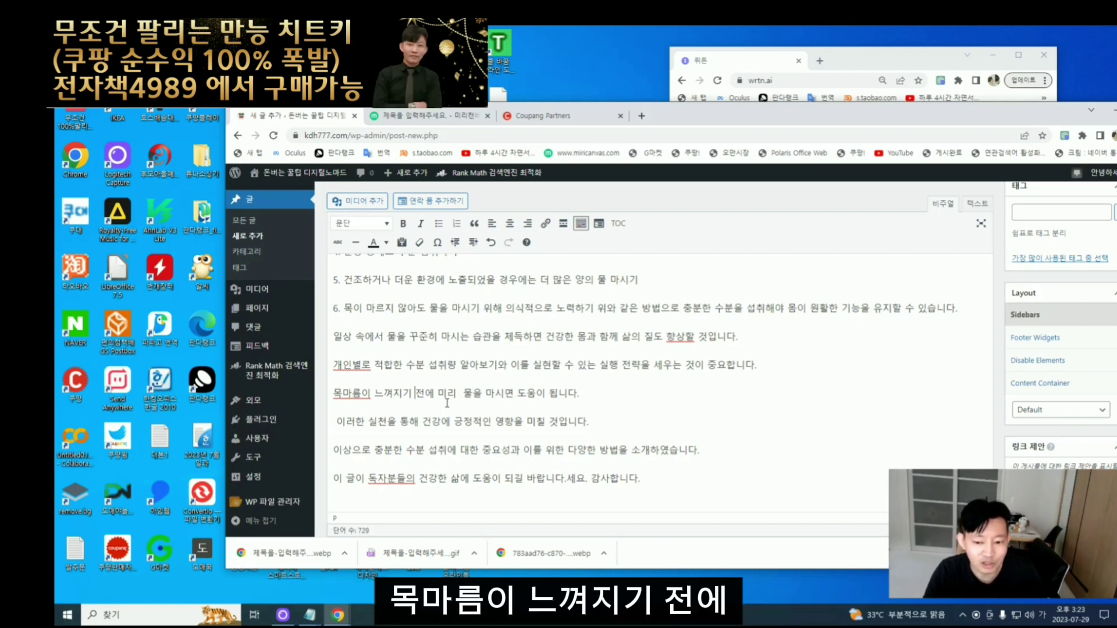
key(Right)
key(Right)
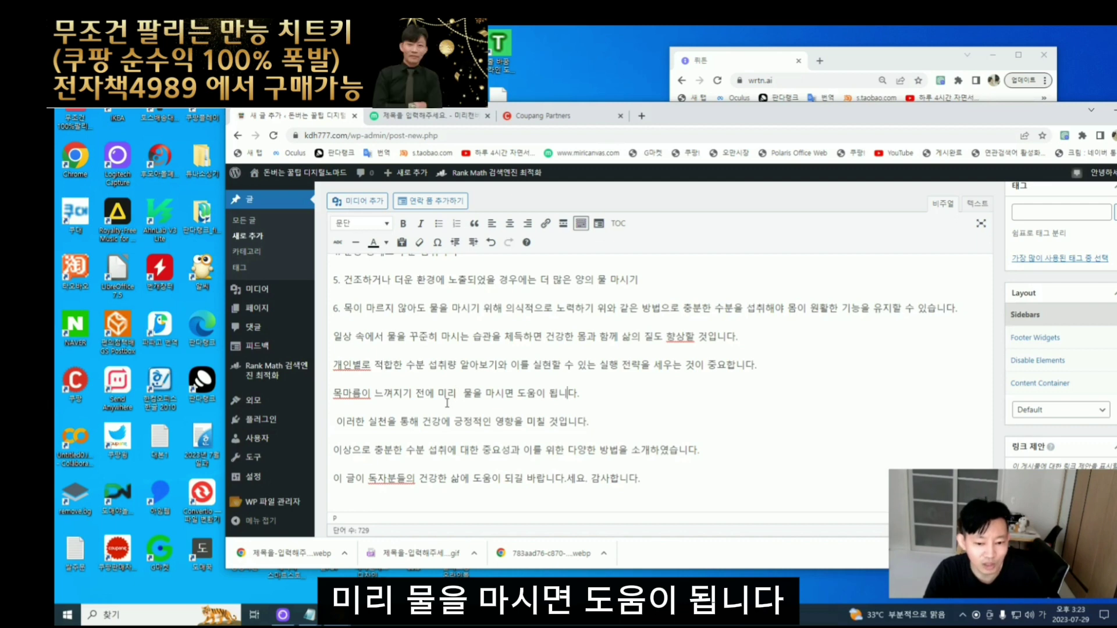
key(Right)
key(Right)
key(Right)
key(Right)
key(Right)
key(Right)
key(Right)
key(Right)
key(Right)
key(Right)
key(Right)
key(Right)
key(Right)
key(Right)
key(Left)
key(Left)
key(Left)
key(Left)
key(Left)
key(Left)
key(Left)
key(Left)
key(Left)
key(Left)
key(Left)
key(Left)
key(Left)
key(Left)
key(Left)
key(Left)
key(Left)
key(Left)
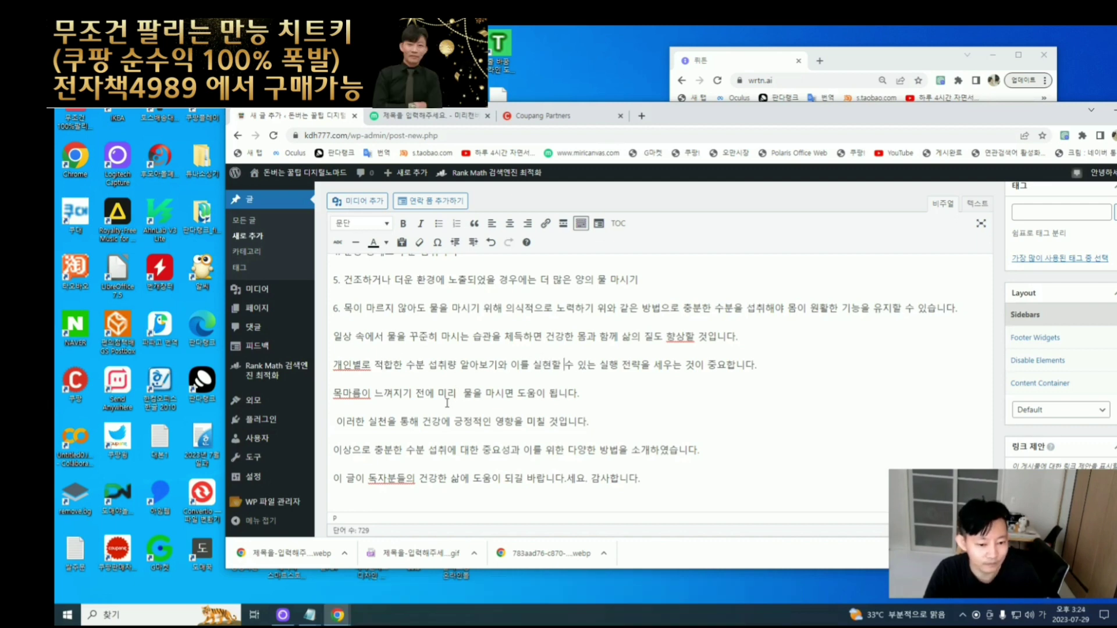
- Remove the leading space before "이러한 실천을" and delete "세요." and "감사합니다." from the end of the section's last sentence
click(342, 423)
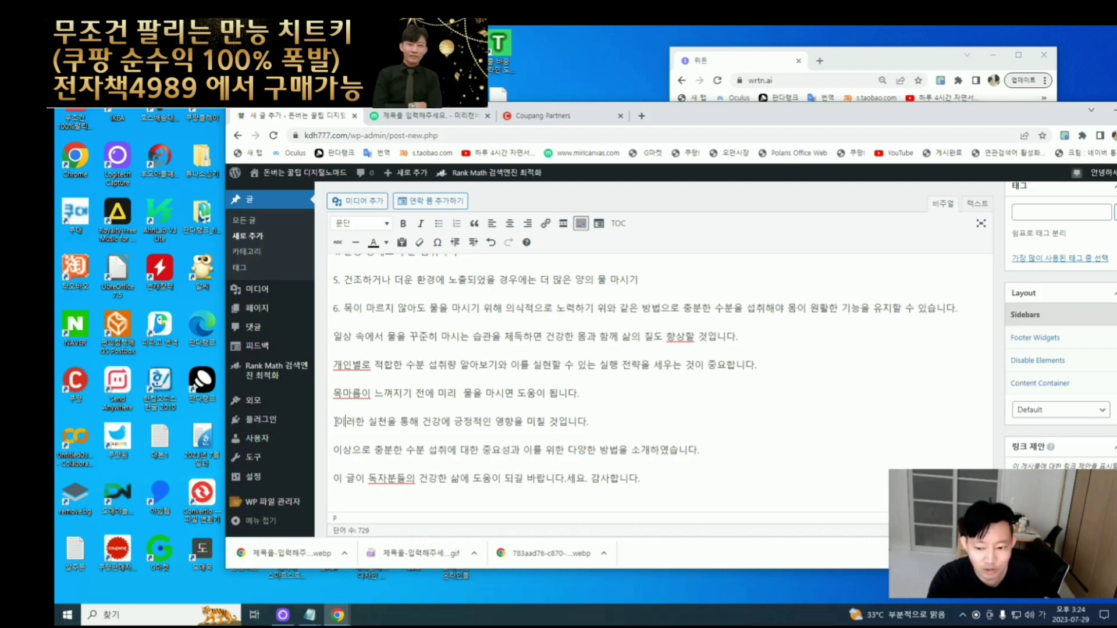
key(BackSpace)
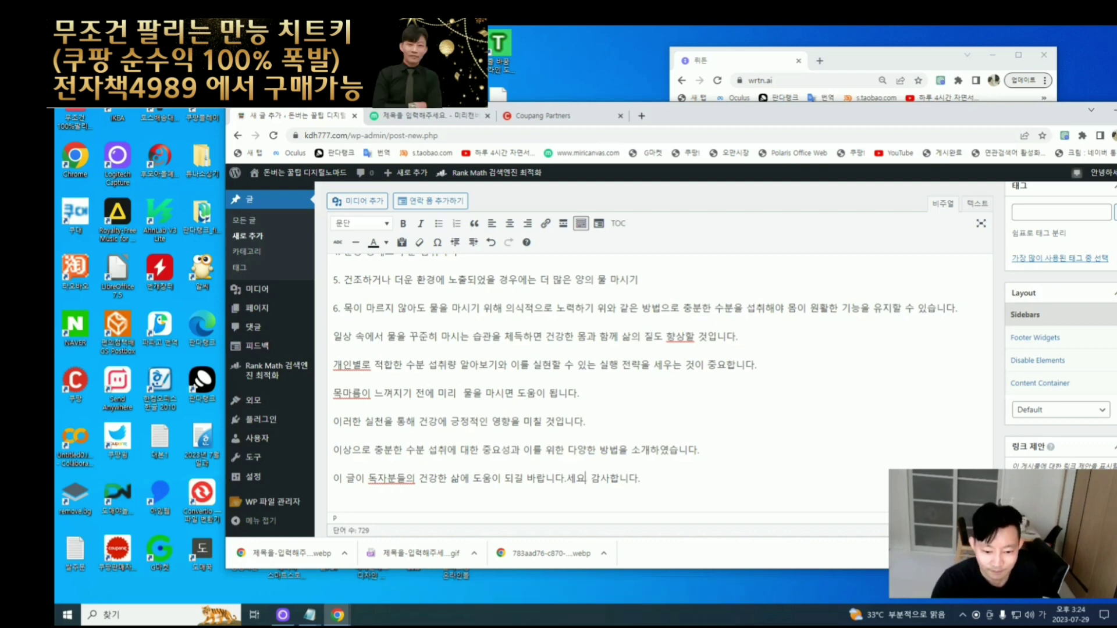
drag(537, 482, 590, 479)
click(576, 481)
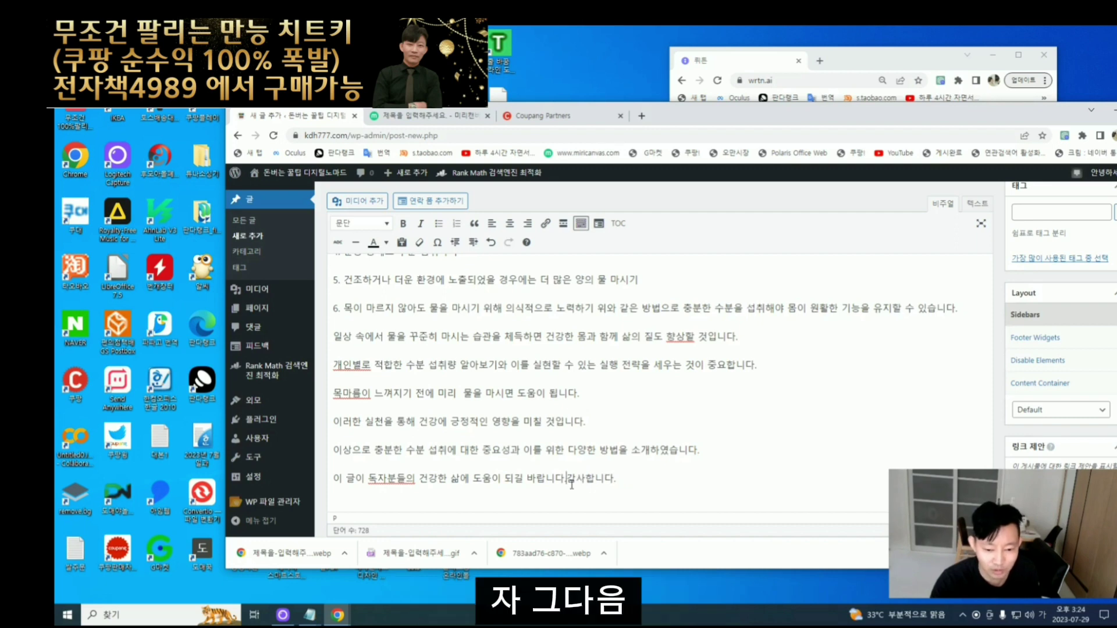
scroll(545, 459, down, 1)
drag(569, 423, 618, 423)
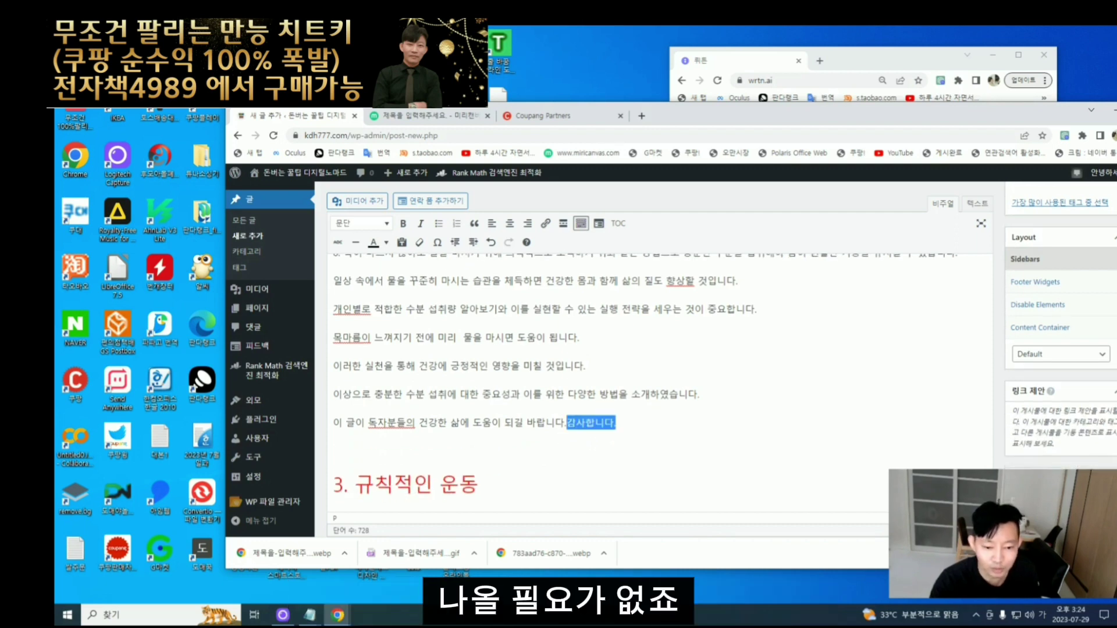
key(BackSpace)
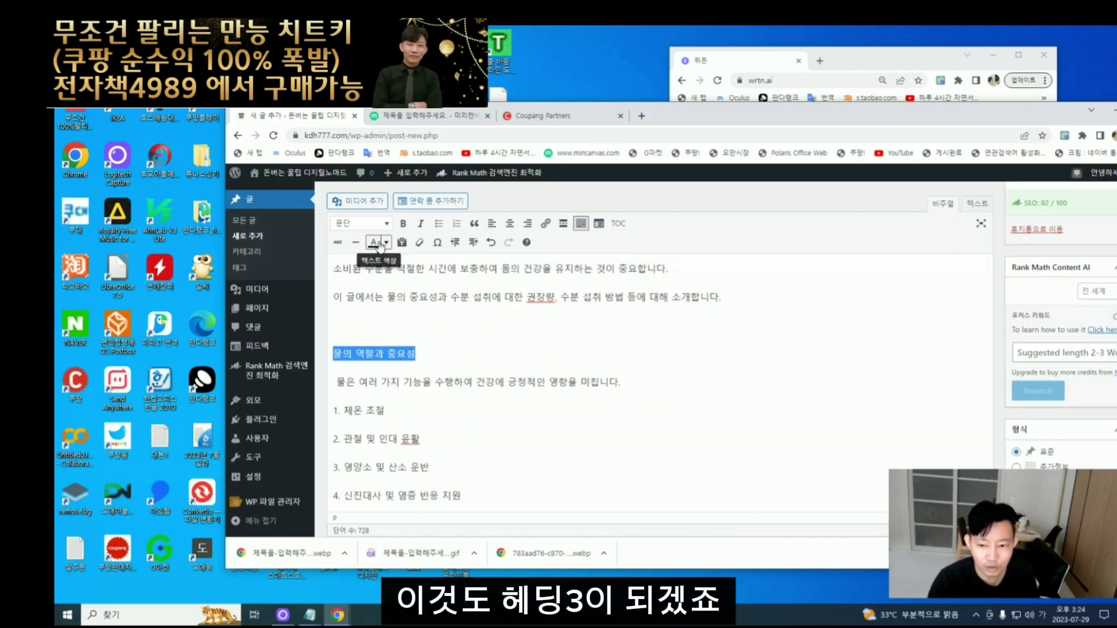
- Format the subtitles "물의 역할과 중요성" and "수분 섭취 권장량 및 방법" as Heading 3
click(360, 223)
click(357, 324)
scroll(381, 384, down, 5)
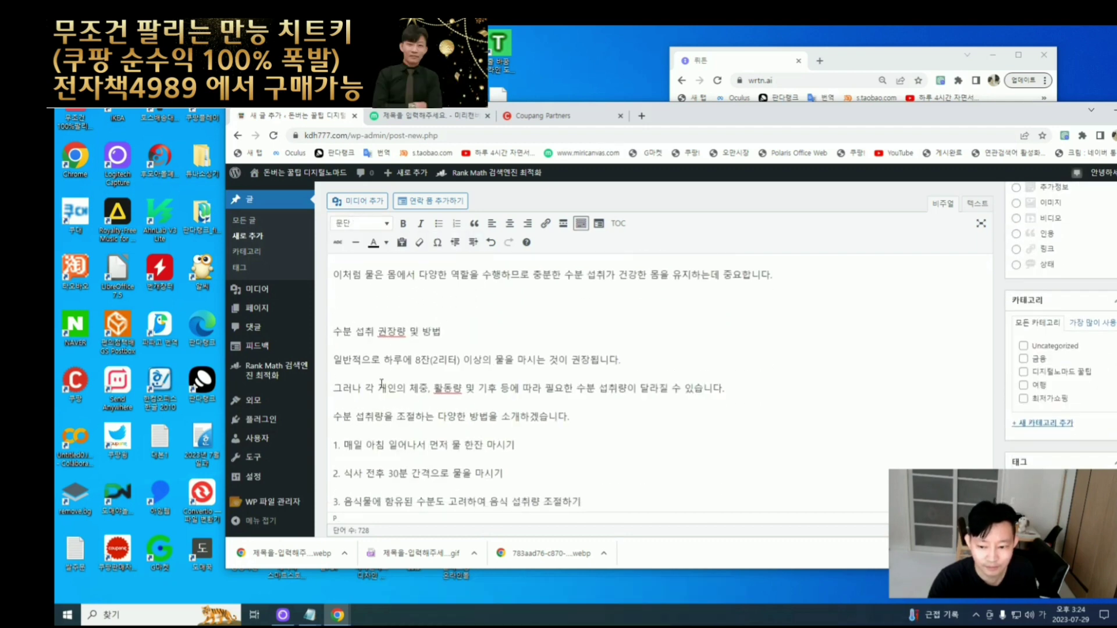
drag(333, 331, 375, 331)
click(382, 226)
click(359, 324)
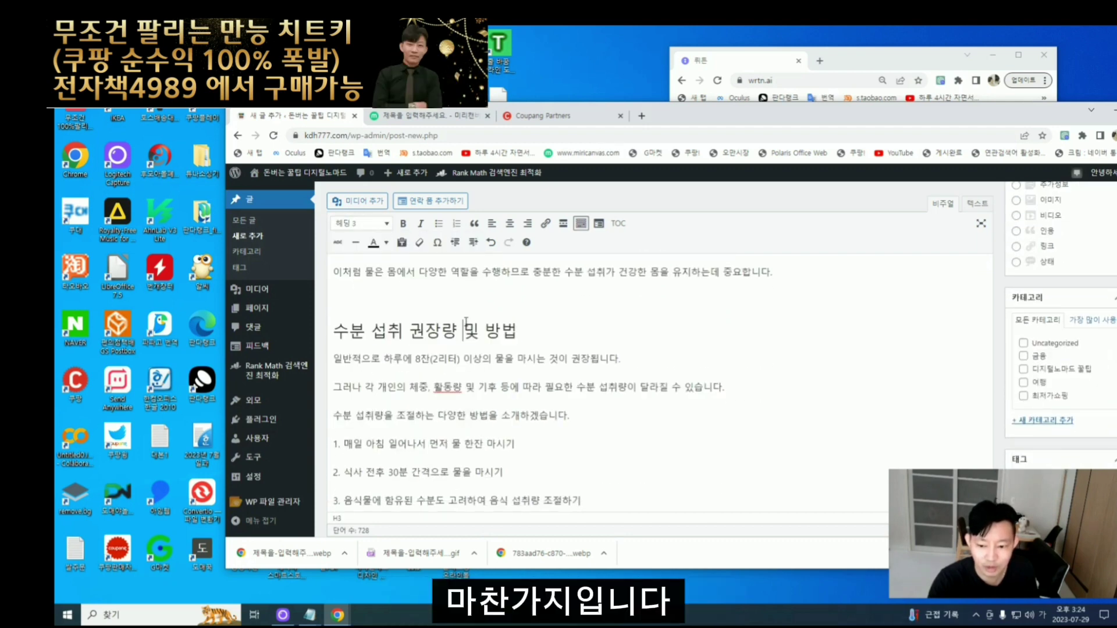
- Add a blank line between "수분 섭취량을 조절하는 다양한 방법을 소개하겠습니다." and item 1 below it
scroll(580, 358, down, 1)
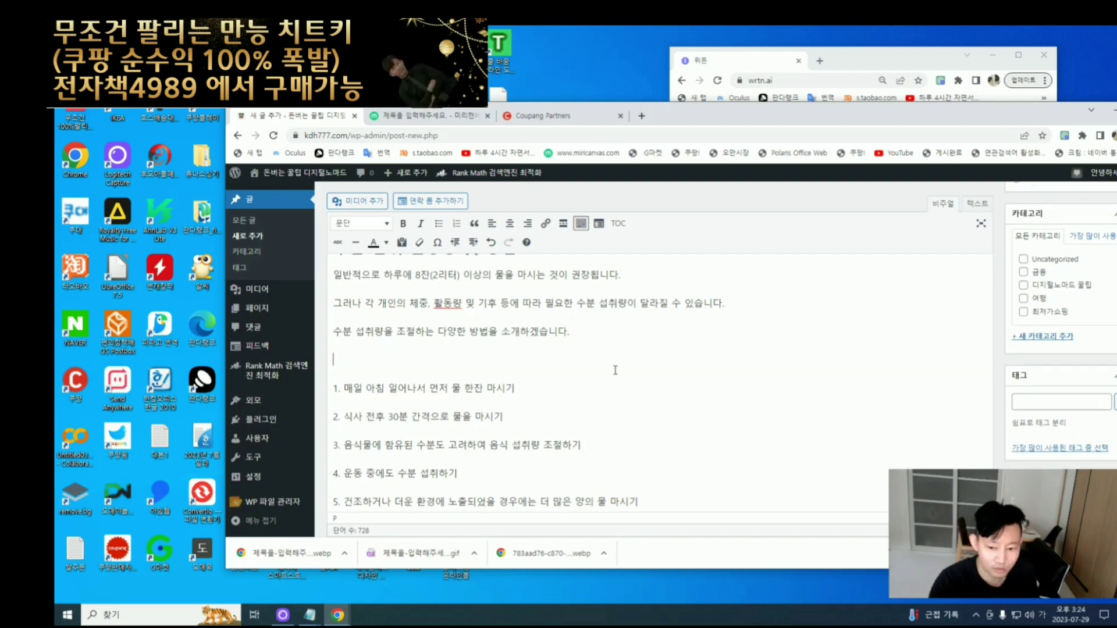
scroll(617, 366, up, 5)
scroll(636, 354, down, 5)
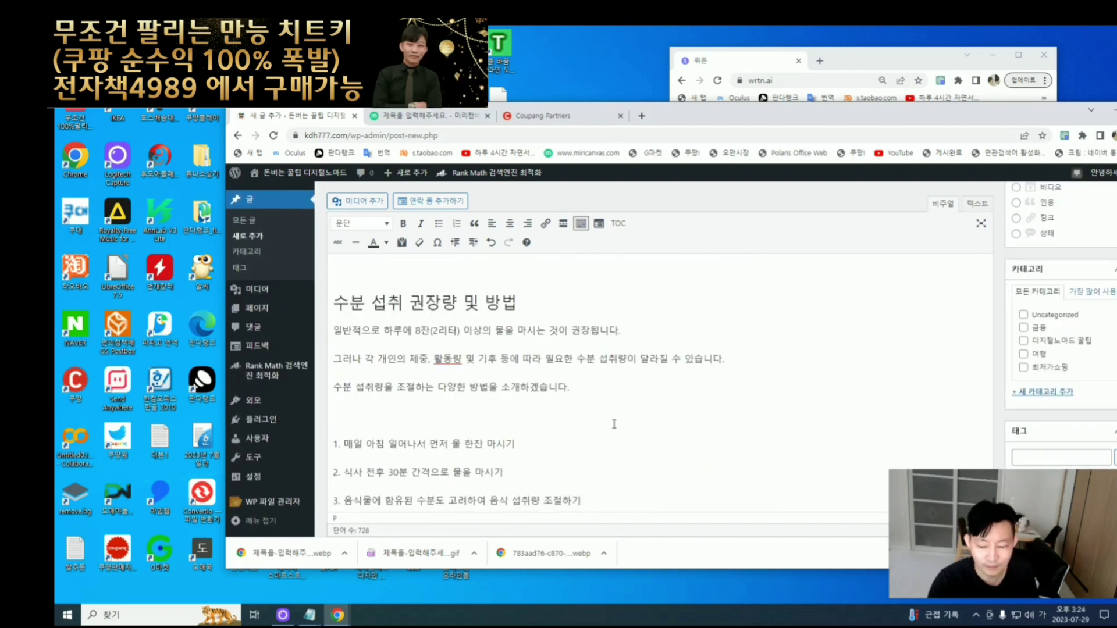
scroll(354, 396, up, 5)
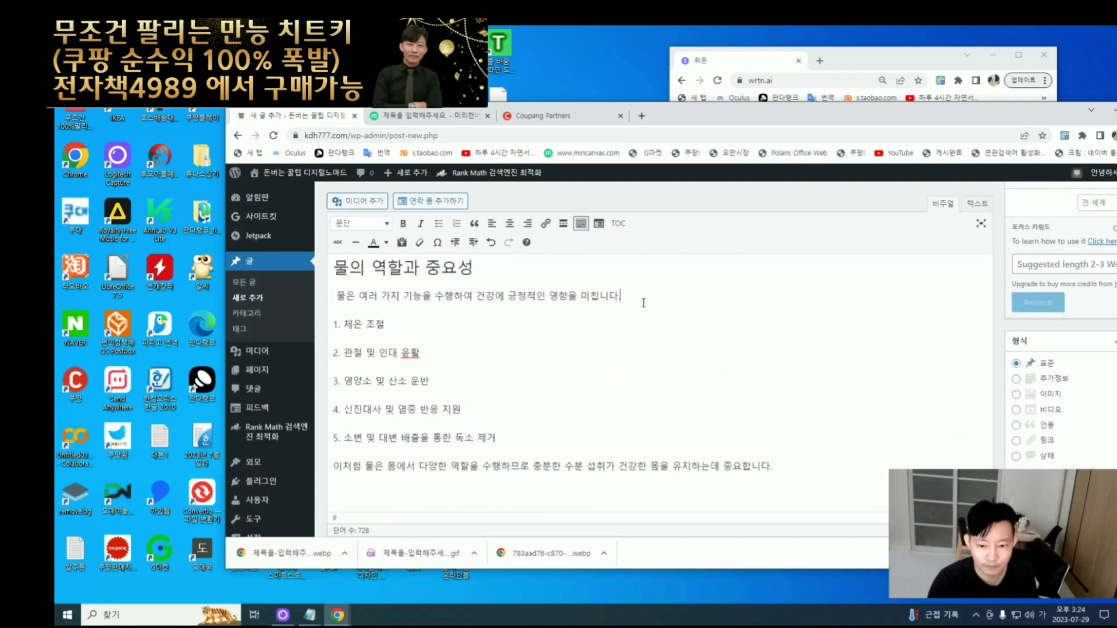
scroll(646, 410, down, 15)
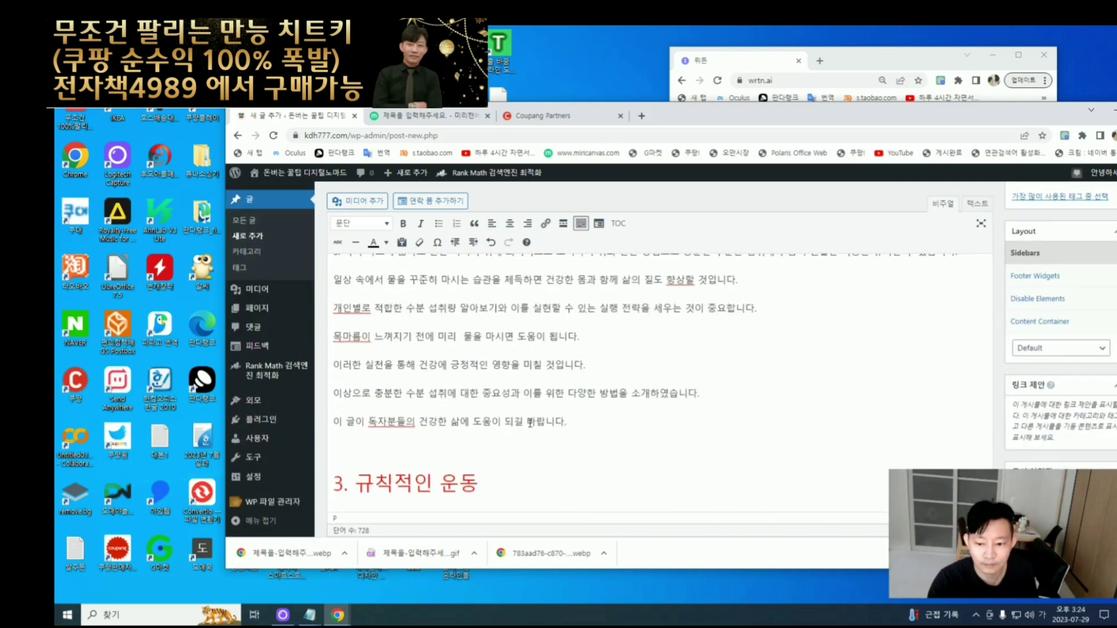
scroll(479, 437, up, 4)
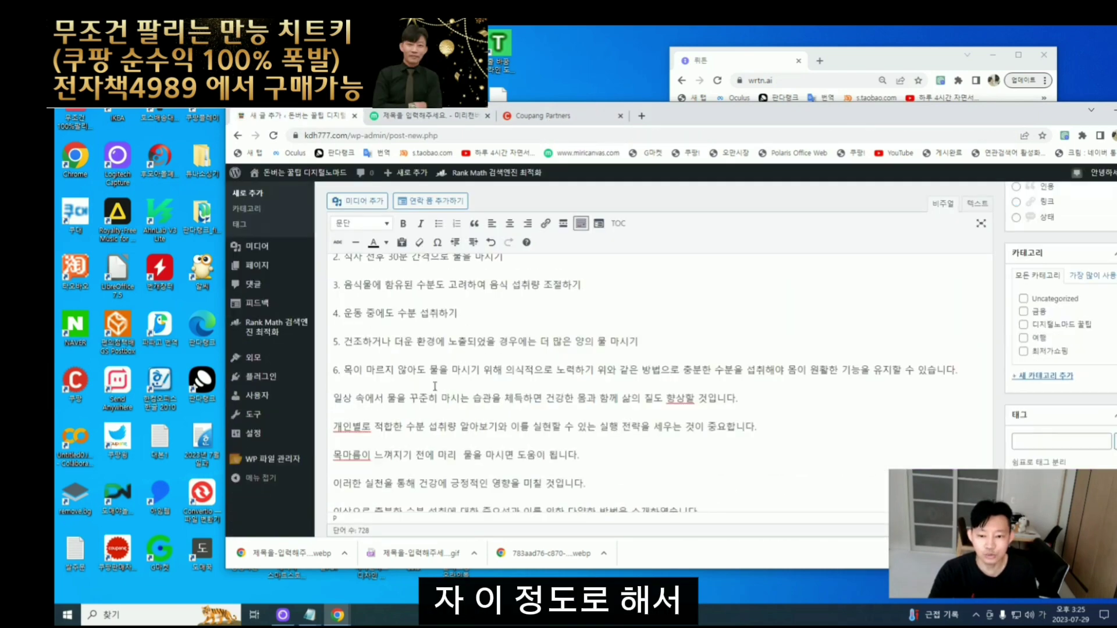
- Open Rank Math's help page for the content length check and examine how word count ranges affect the score
scroll(434, 386, down, 10)
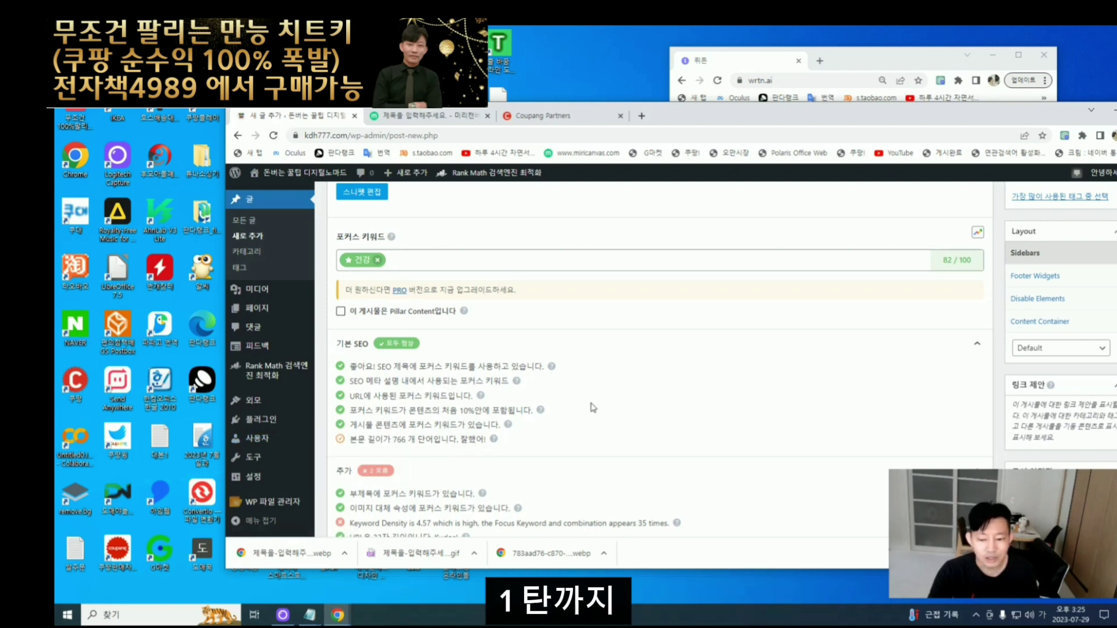
click(493, 439)
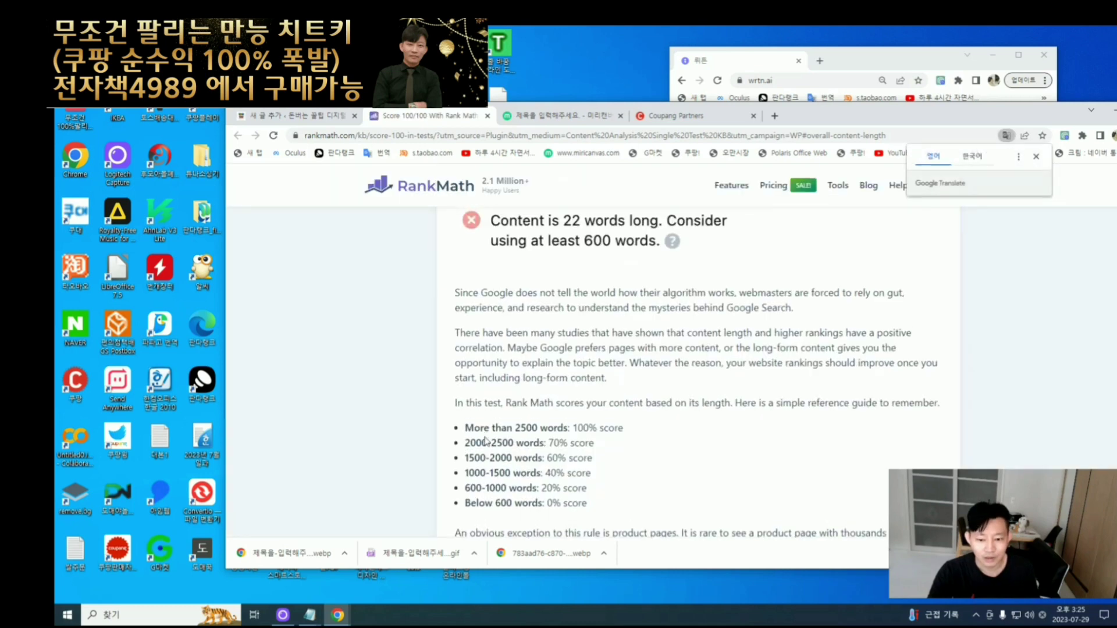
drag(465, 428, 566, 428)
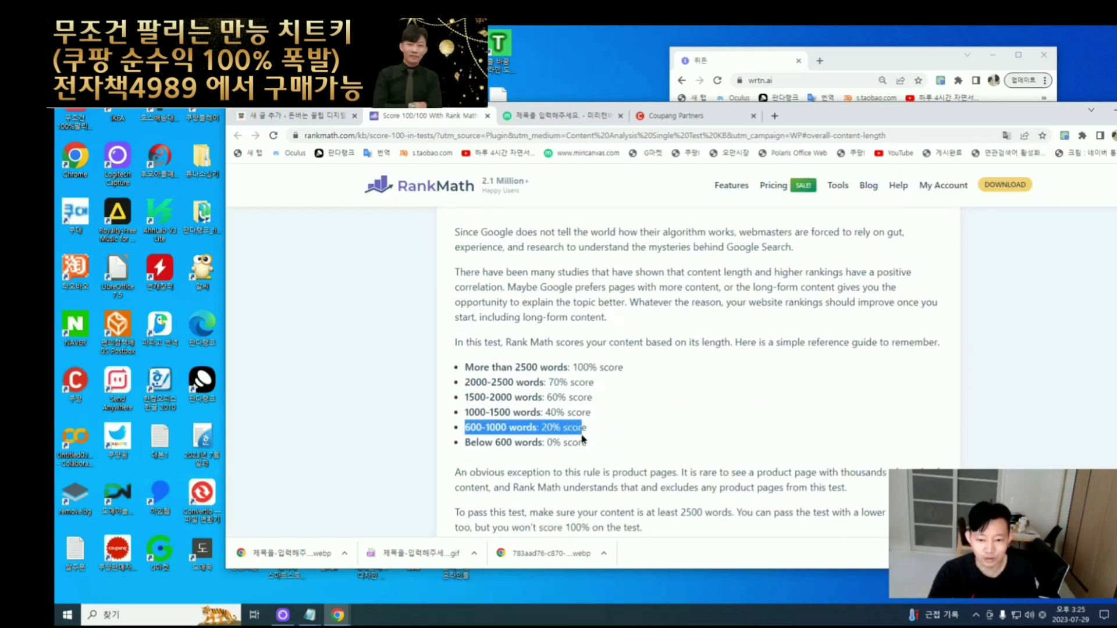
drag(514, 367, 572, 367)
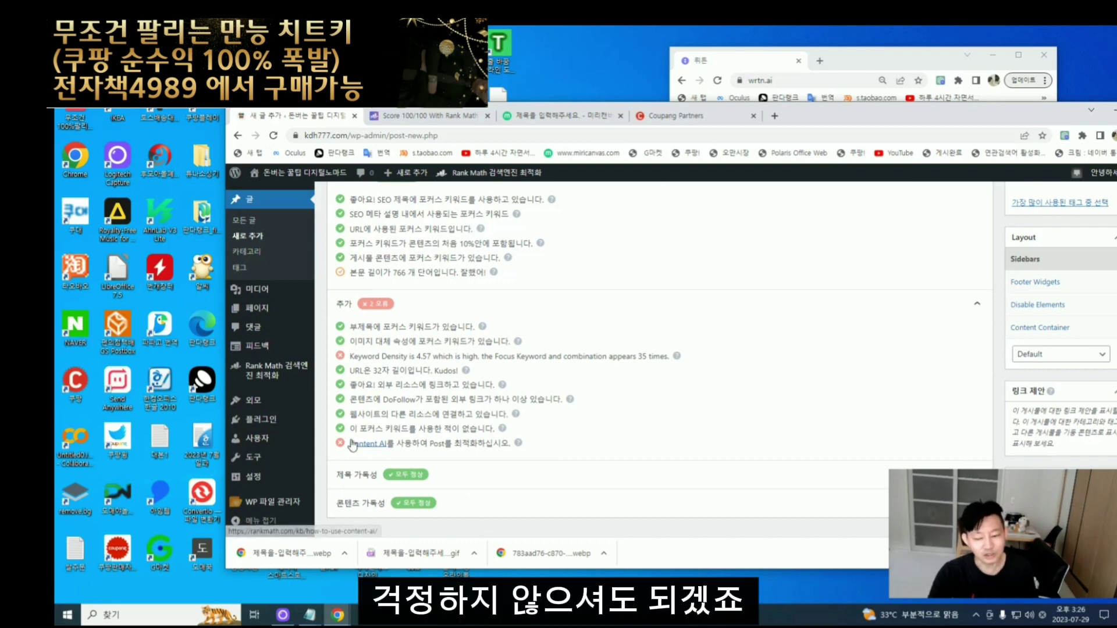
- Reposition the browser window and review the post from its title down to section 10 "긍정적 사고방식 유지"
drag(567, 443, 454, 311)
scroll(634, 398, up, 15)
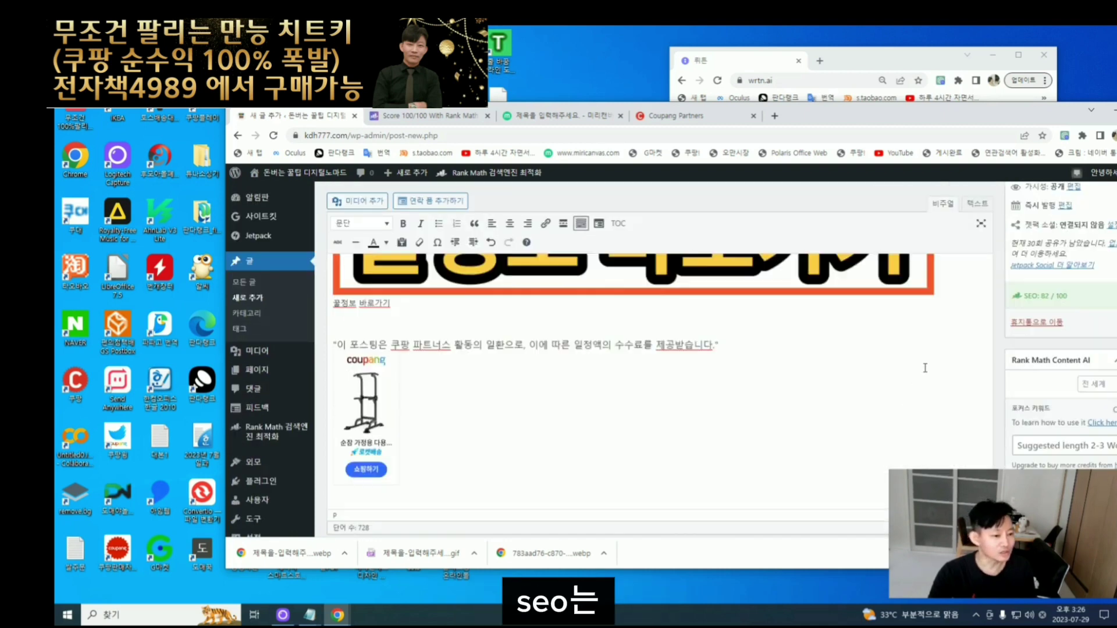
drag(950, 119, 749, 121)
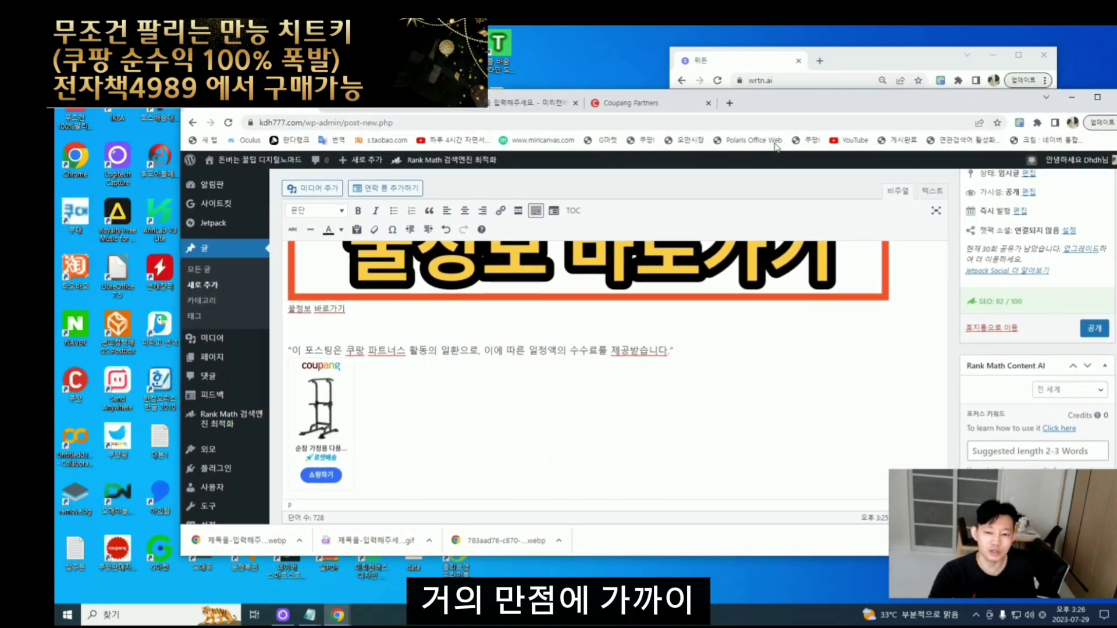
scroll(603, 395, up, 3)
scroll(602, 395, up, 3)
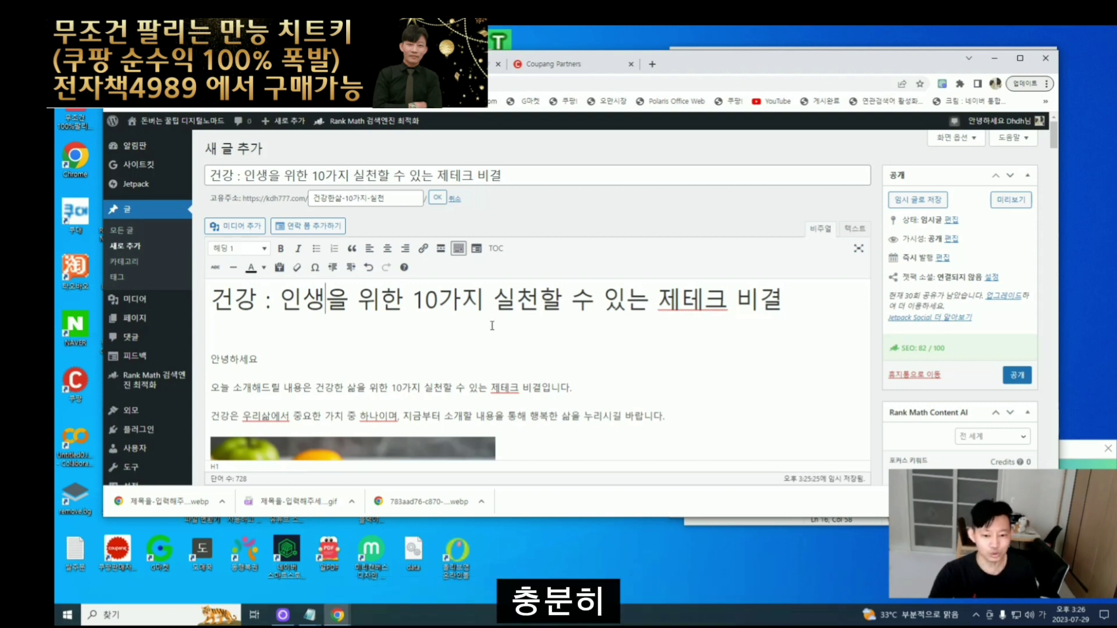
drag(717, 66, 747, 50)
scroll(585, 273, down, 4)
scroll(550, 294, down, 8)
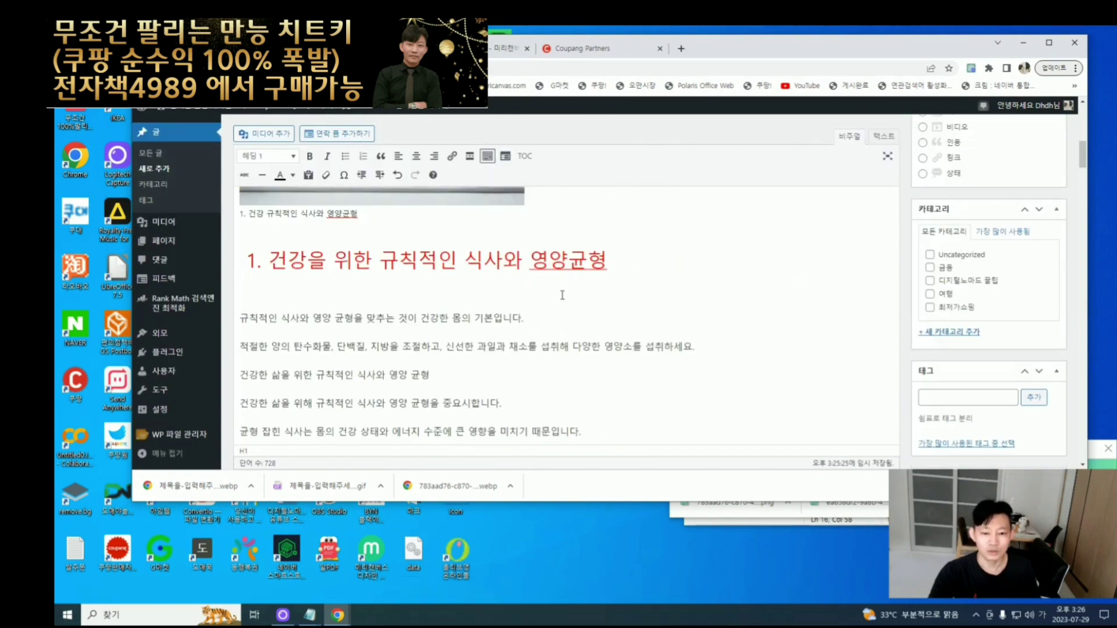
scroll(681, 289, up, 6)
scroll(685, 290, down, 5)
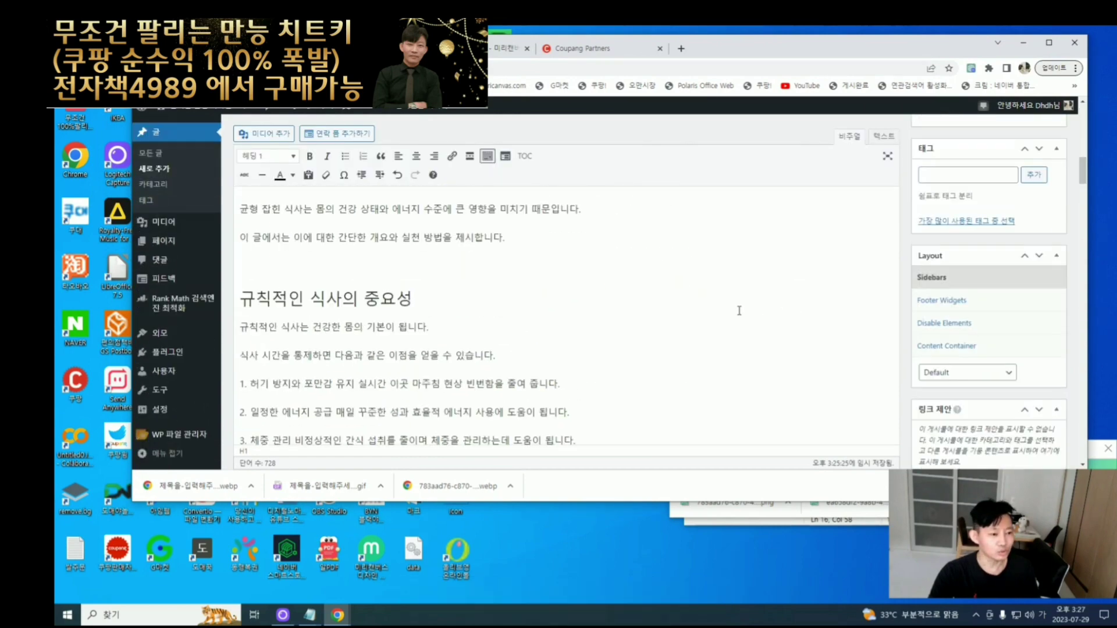
scroll(605, 288, down, 20)
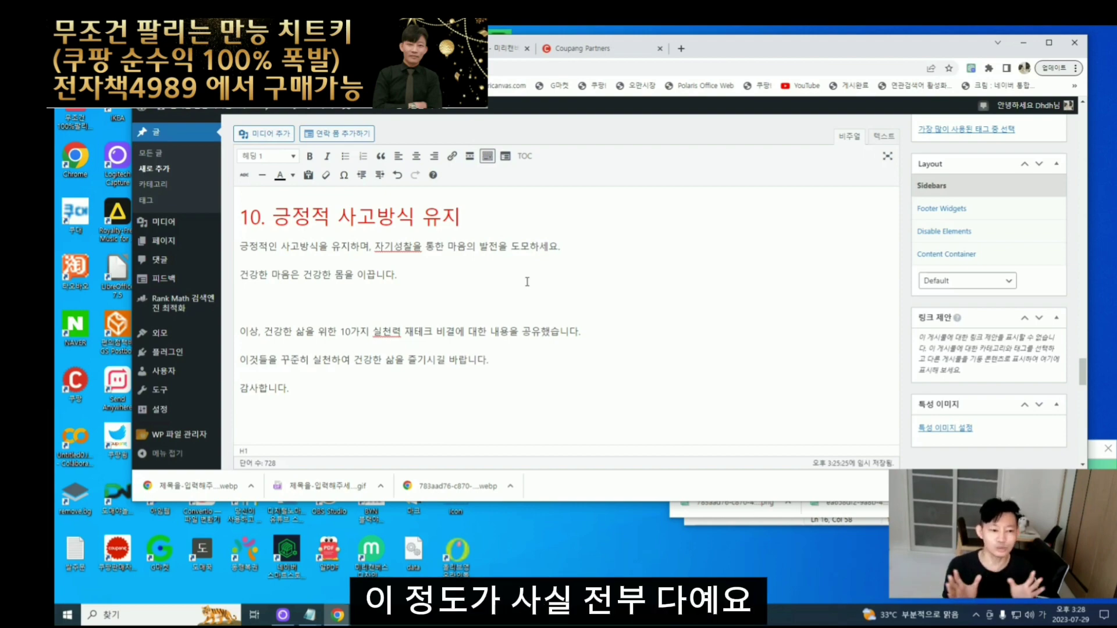
- Check the post's overall SEO score and examine Rank Math's content length and Keyword Density checks
scroll(510, 339, up, 6)
scroll(510, 338, up, 10)
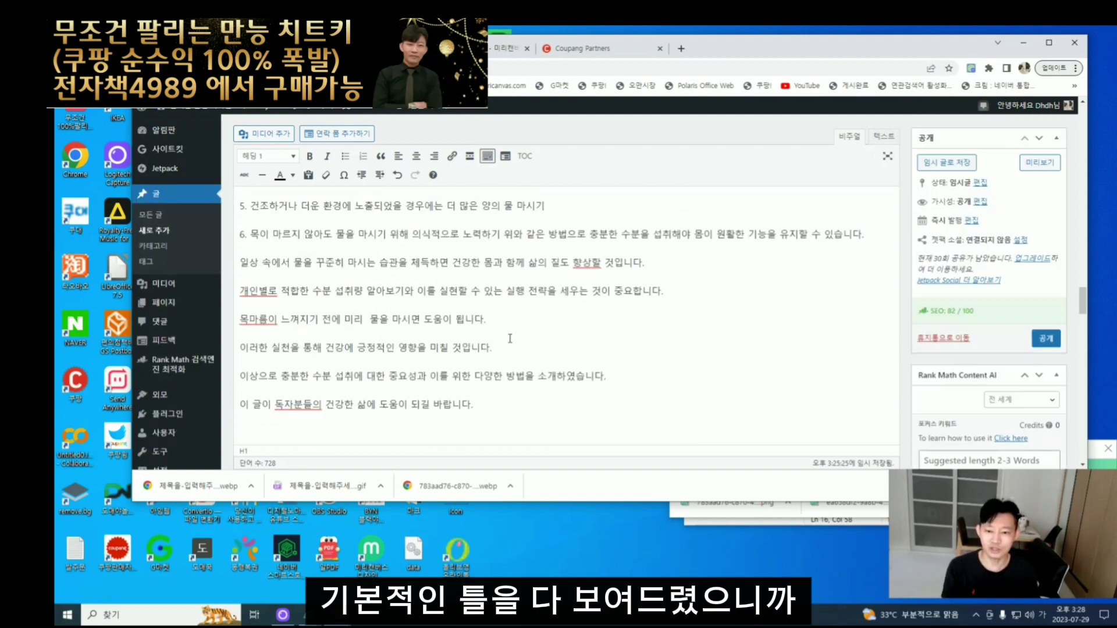
scroll(511, 338, up, 8)
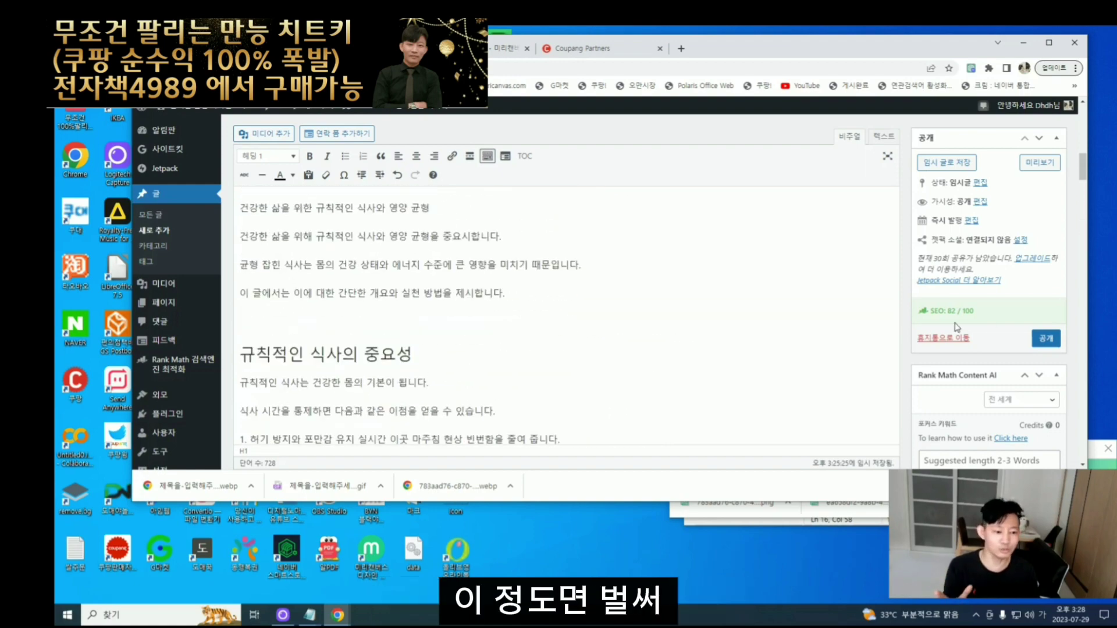
drag(948, 310, 958, 310)
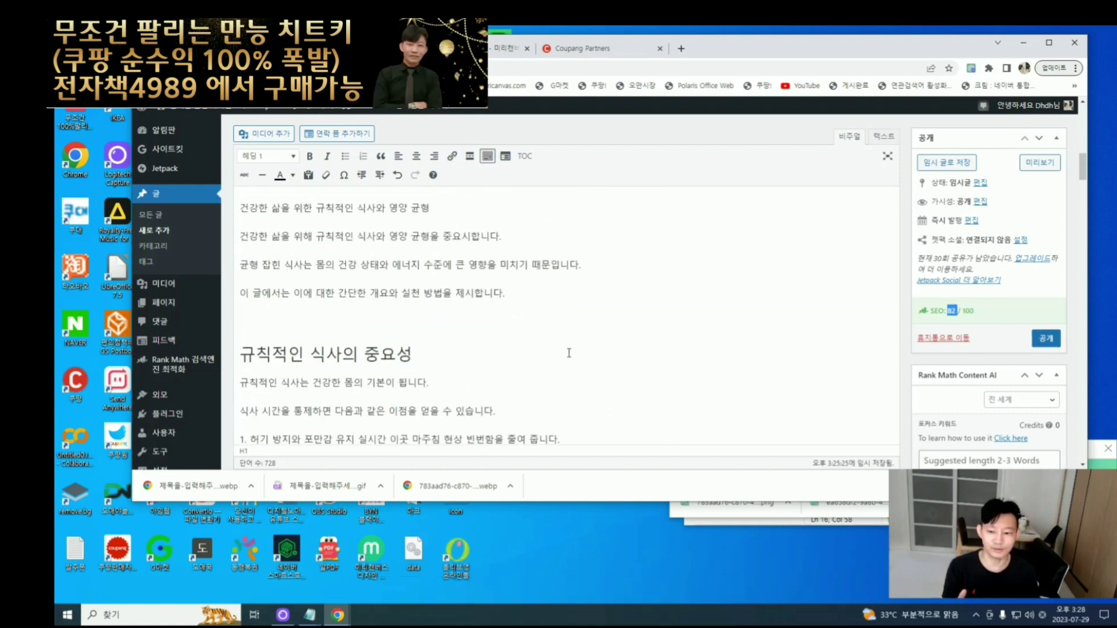
scroll(567, 353, down, 15)
scroll(565, 353, down, 15)
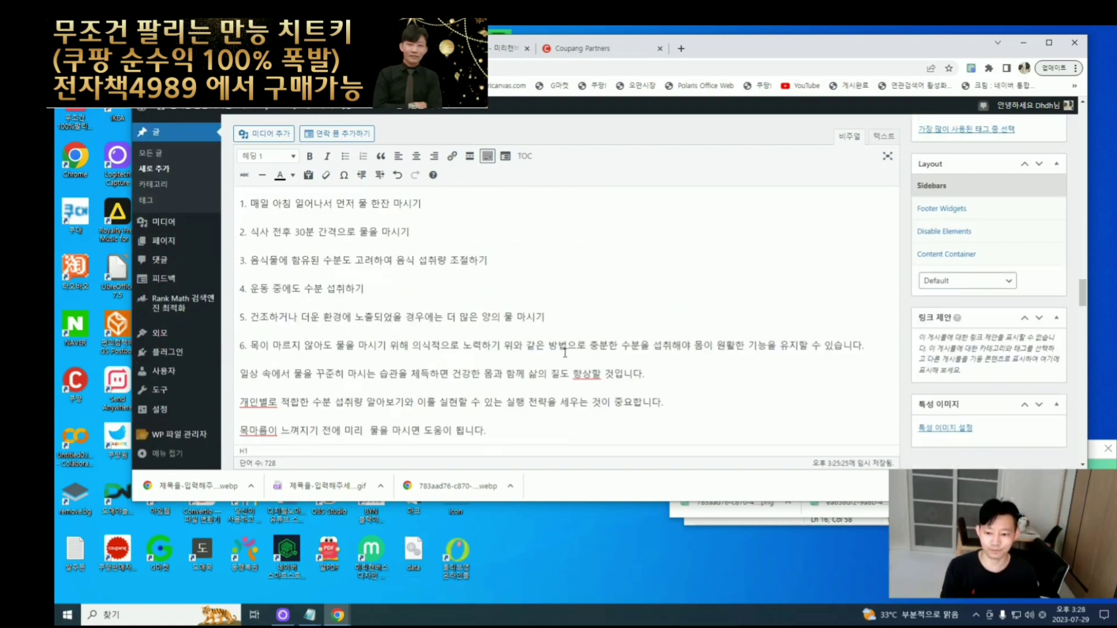
scroll(421, 364, down, 12)
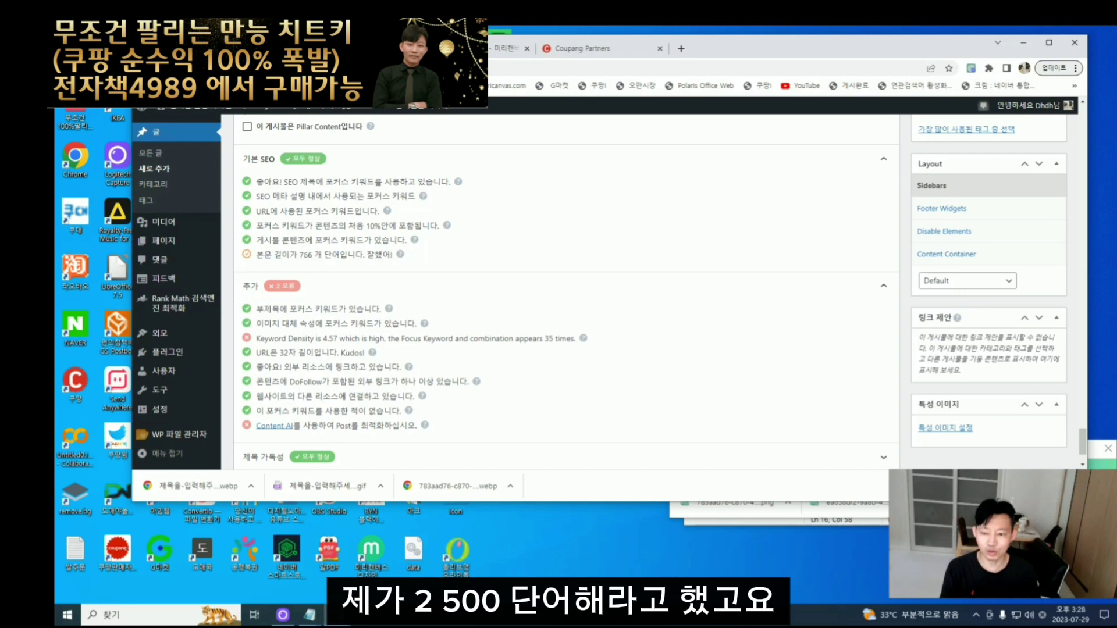
click(303, 348)
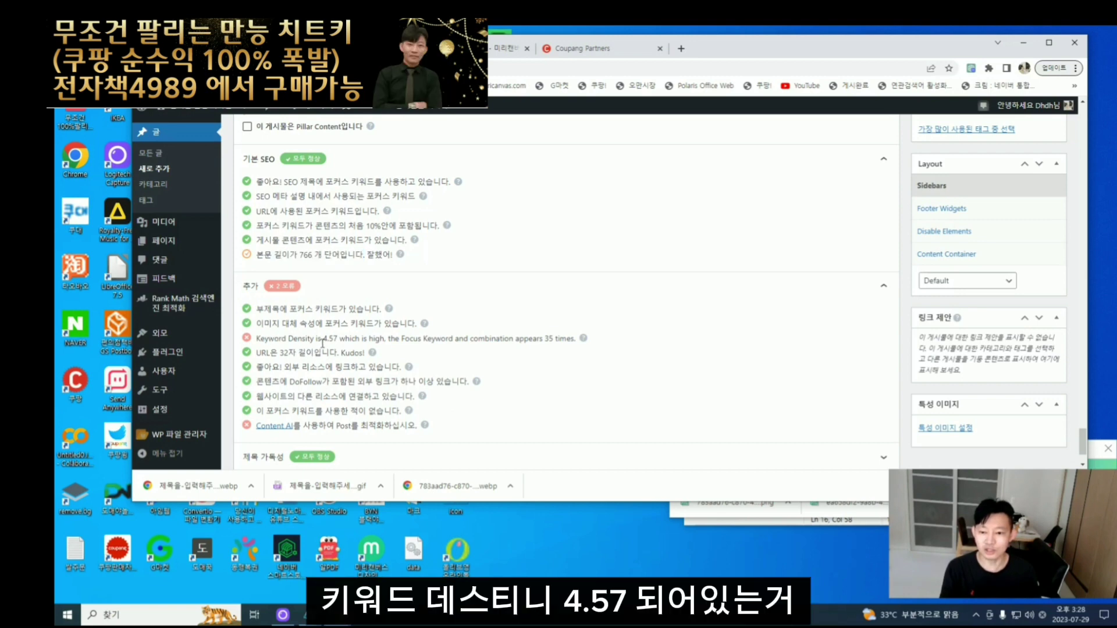
click(335, 350)
scroll(292, 352, up, 5)
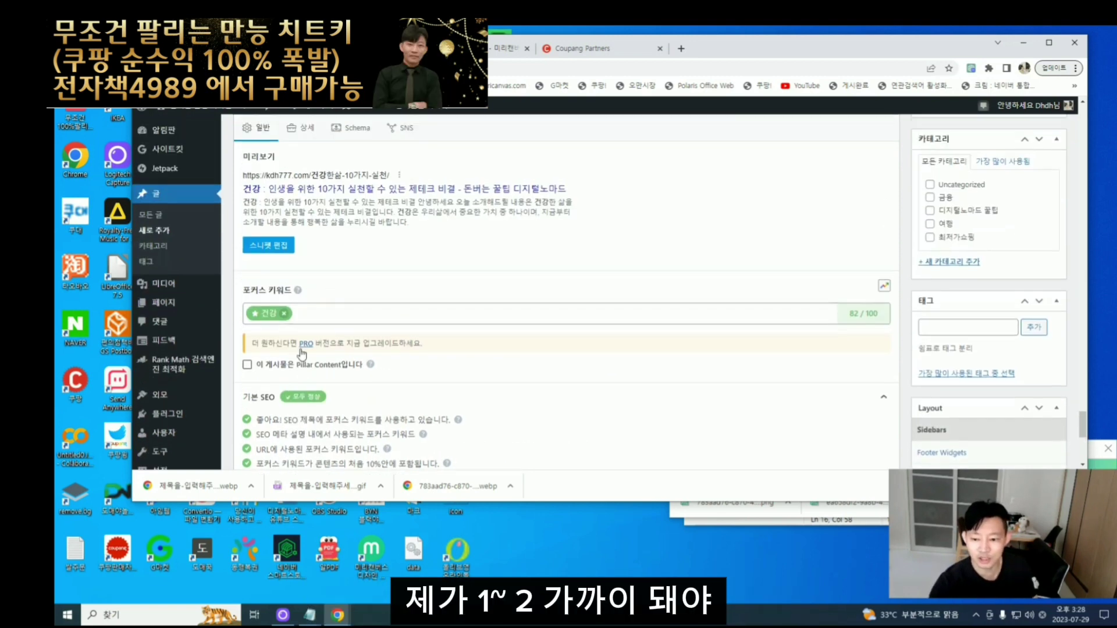
scroll(279, 343, down, 5)
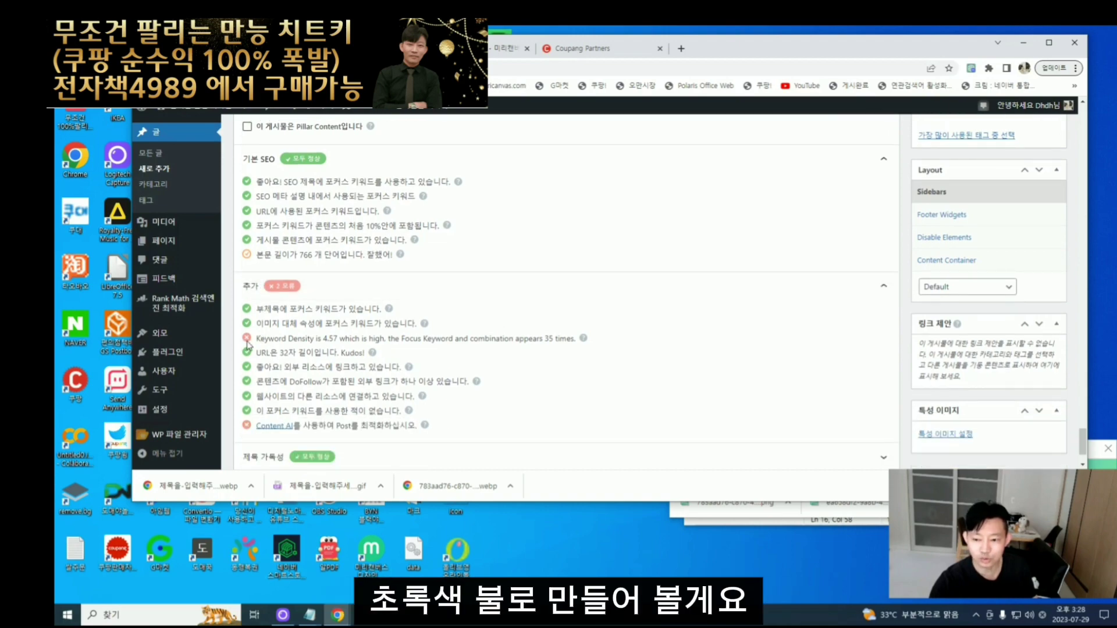
- Remove a mention of the focus keyword "건강" from a Heading 2 section title and recheck the Rank Math results
scroll(337, 352, up, 8)
scroll(336, 348, up, 20)
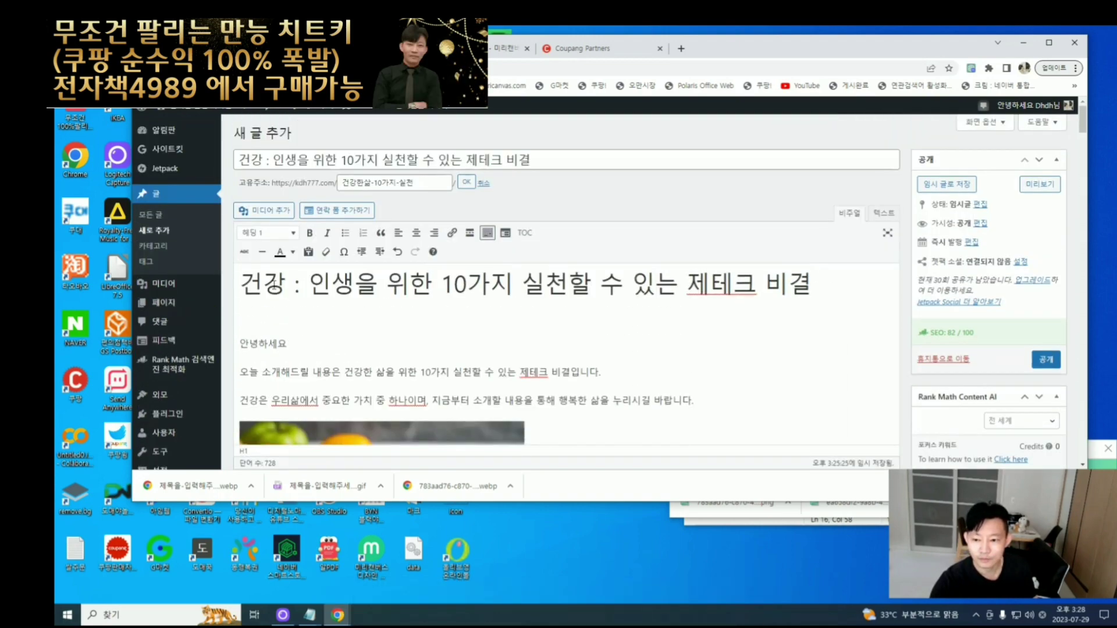
drag(264, 284, 286, 284)
scroll(308, 338, down, 20)
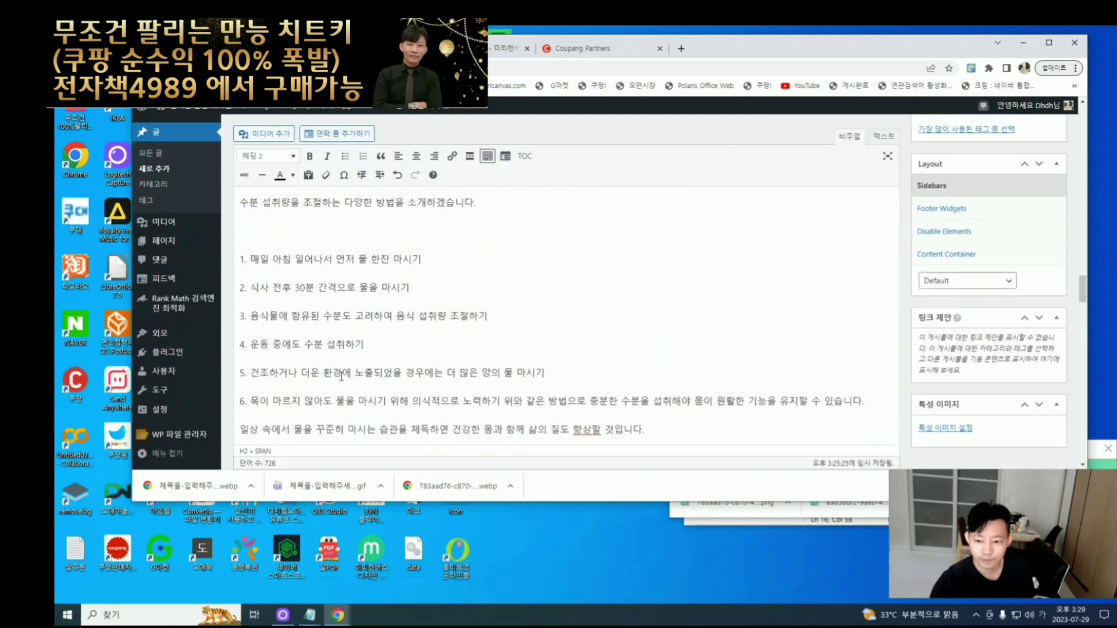
scroll(340, 376, down, 10)
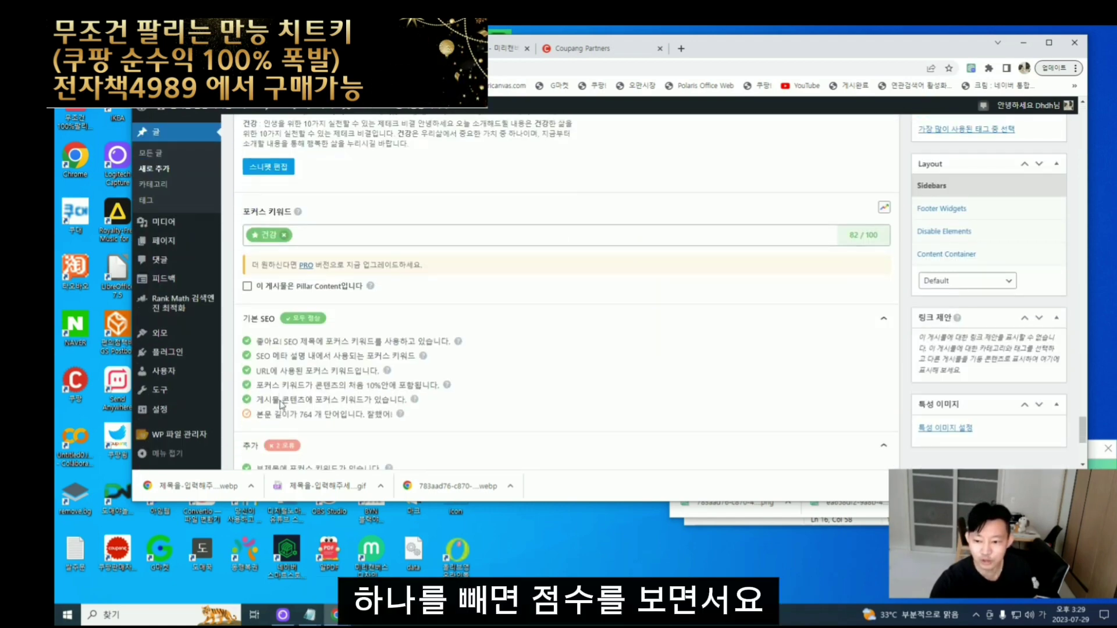
scroll(333, 394, up, 8)
scroll(302, 387, down, 9)
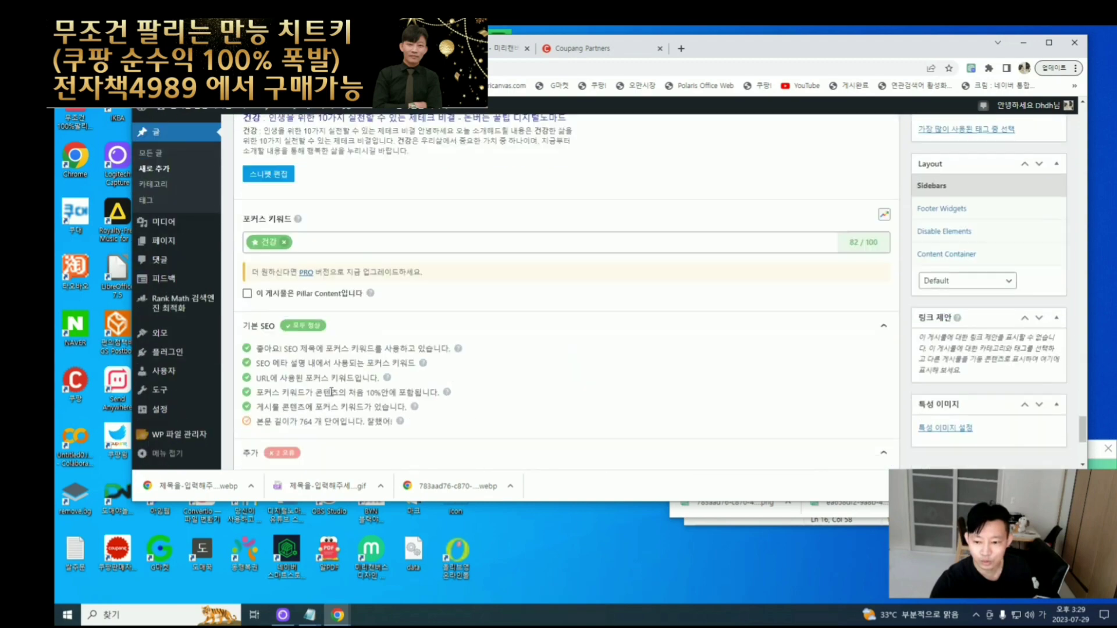
- Remove further mentions of "건강" from the post's headings and body text, rechecking the keyword density
scroll(342, 344, up, 15)
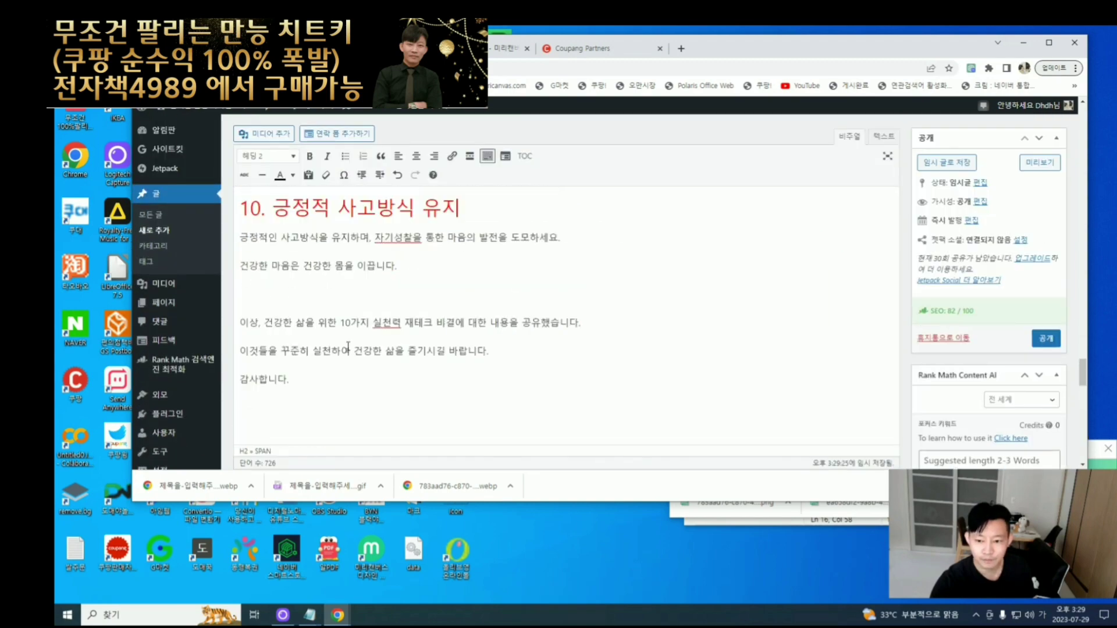
scroll(307, 330, up, 5)
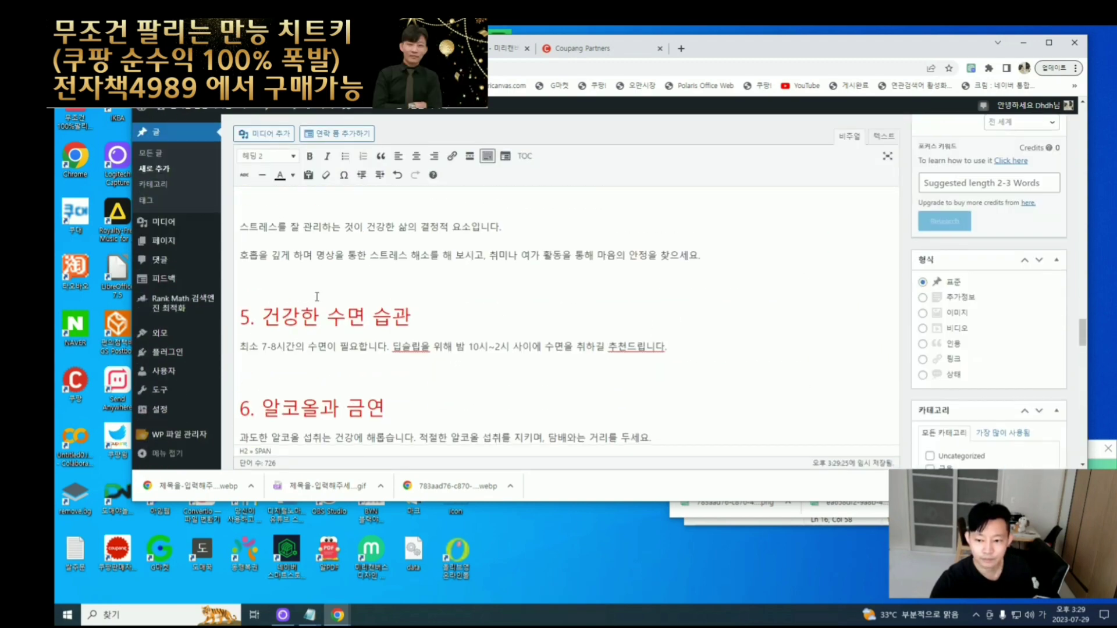
scroll(295, 311, down, 20)
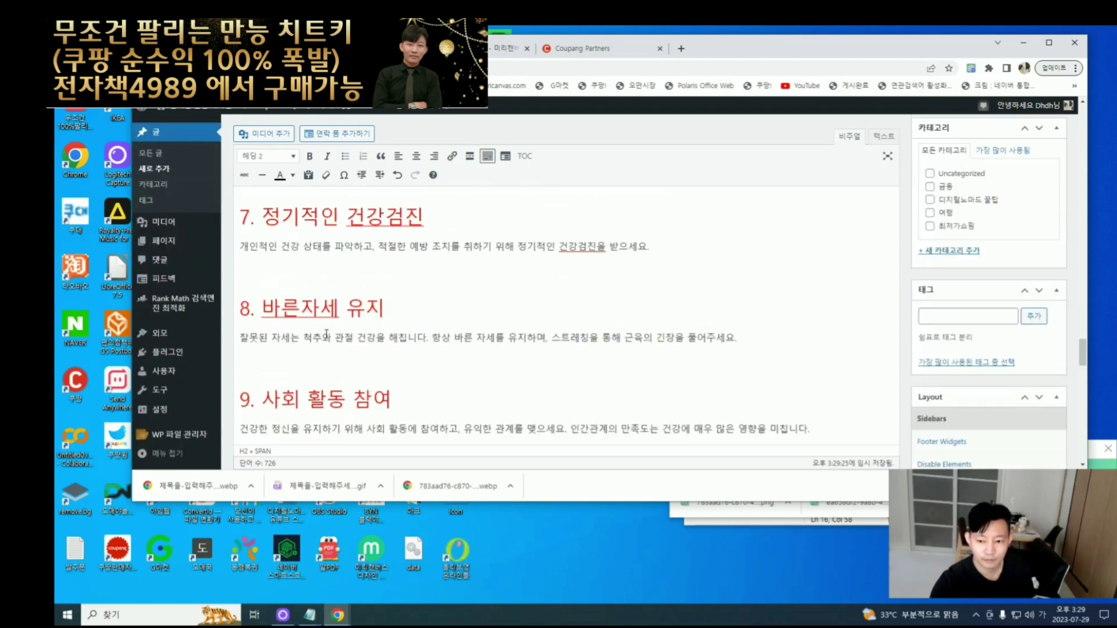
scroll(340, 293, up, 20)
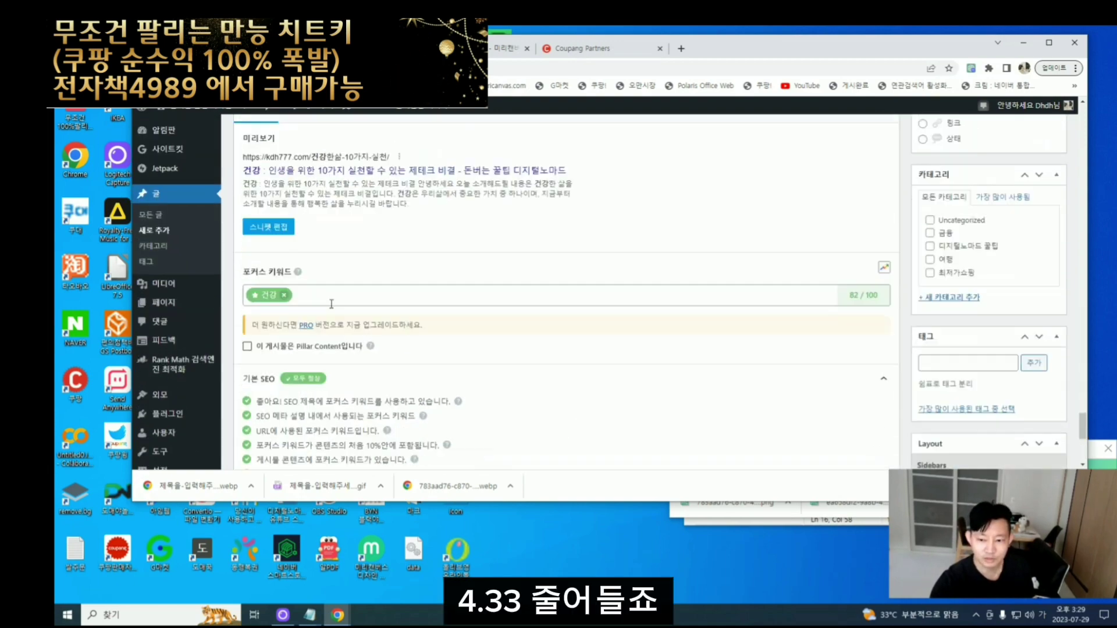
scroll(380, 285, up, 5)
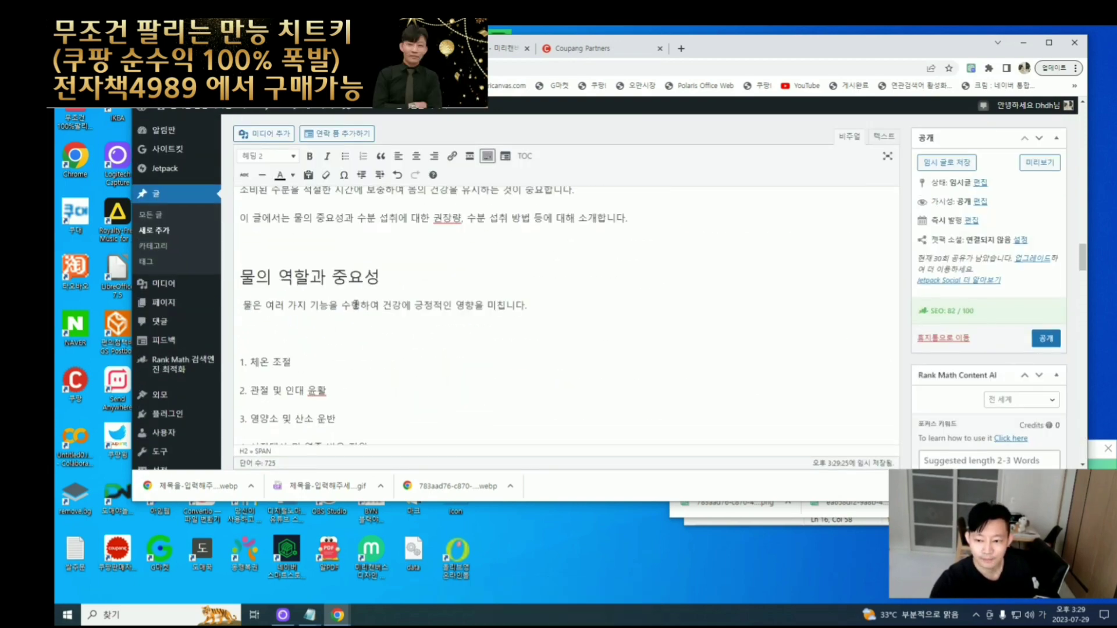
scroll(372, 303, down, 15)
scroll(360, 320, up, 10)
scroll(359, 326, down, 5)
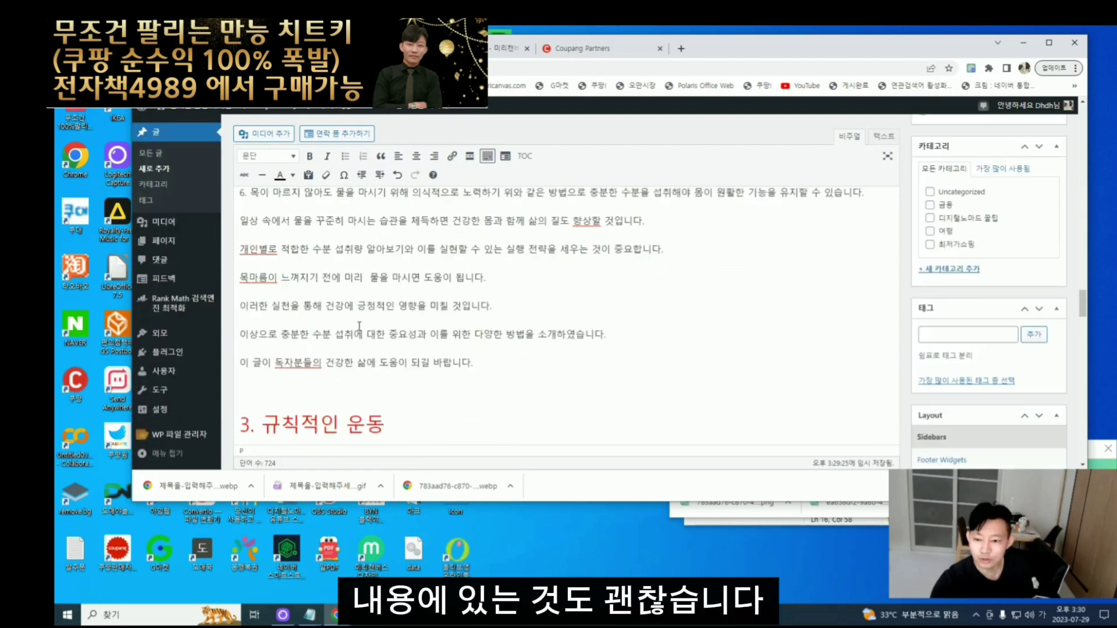
- Delete "건강에" and "건강한" from the water section's closing sentences, then recheck the keyword density in Rank Math
scroll(301, 351, up, 1)
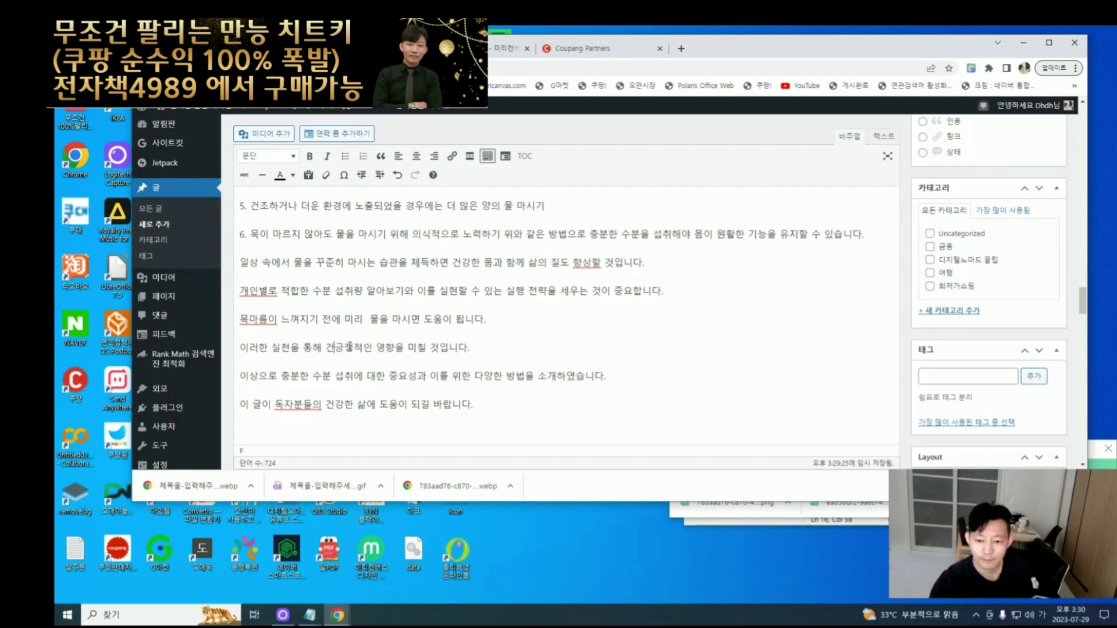
key(BackSpace)
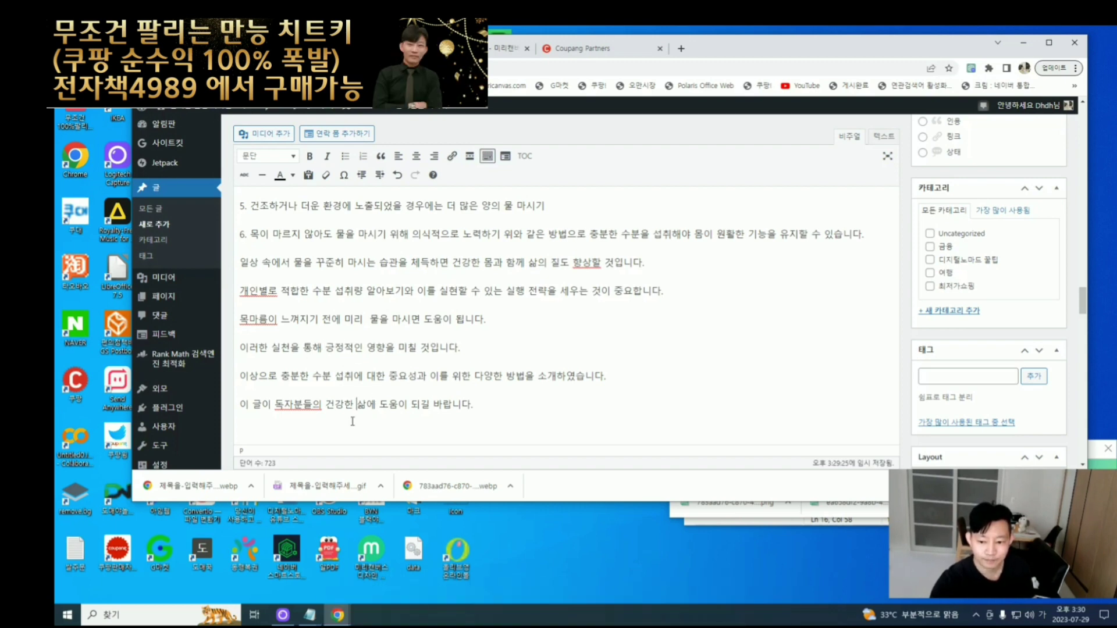
key(BackSpace)
scroll(349, 419, down, 20)
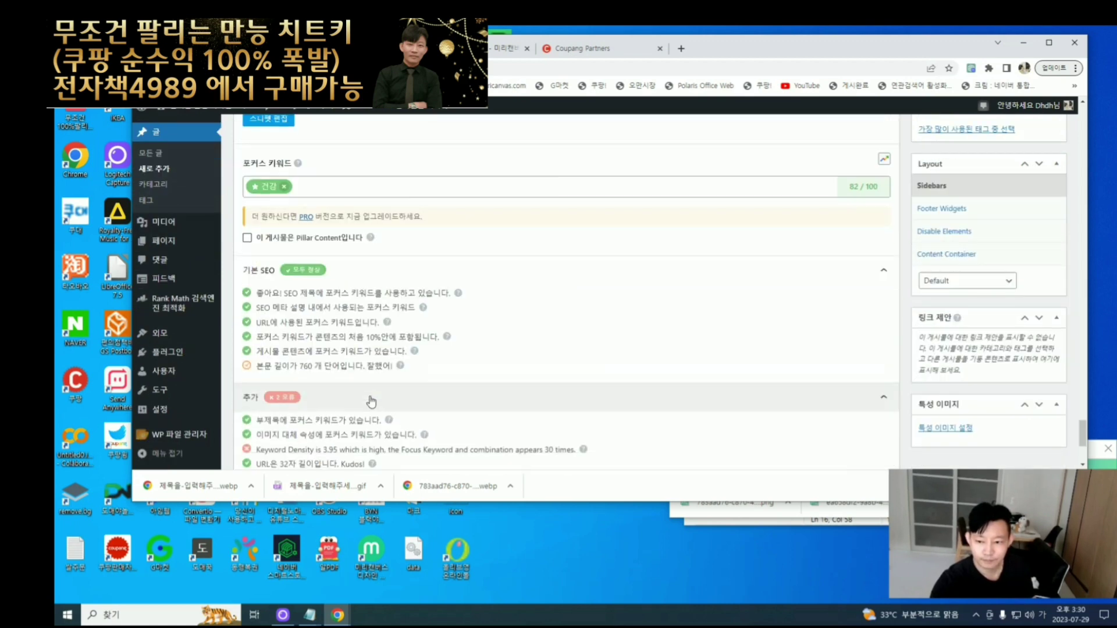
- Delete the focus keyword between "신체의" and "유지하고" in the first sentence of section 3 "규칙적인 운동"
scroll(384, 338, up, 15)
click(432, 355)
key(BackSpace)
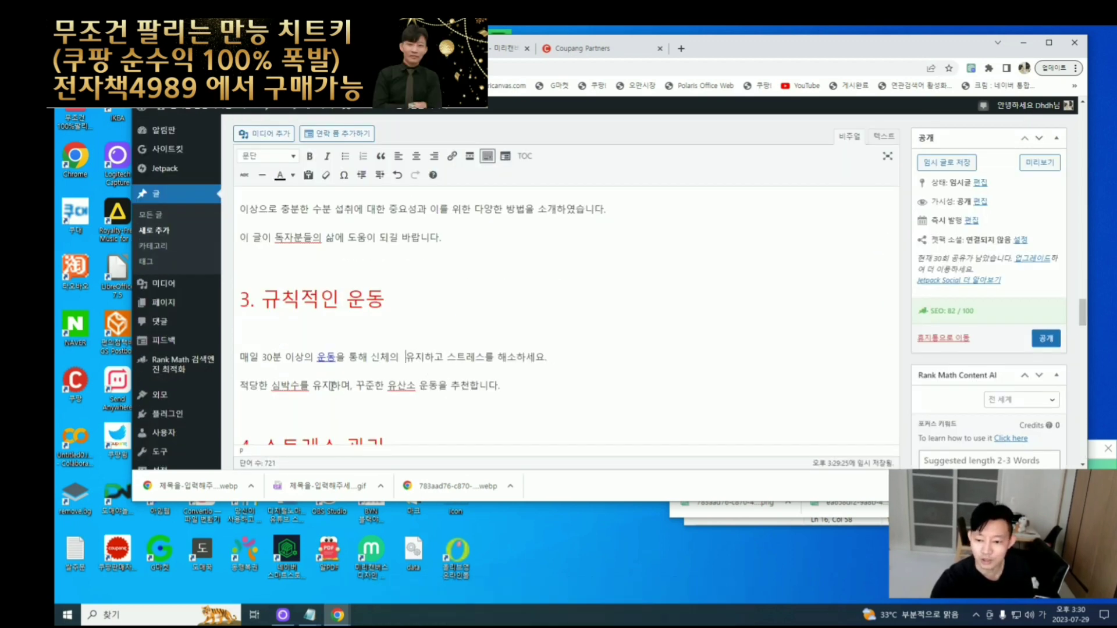
- Look back through the water section and remove another mention of the focus keyword from its text
scroll(418, 375, up, 5)
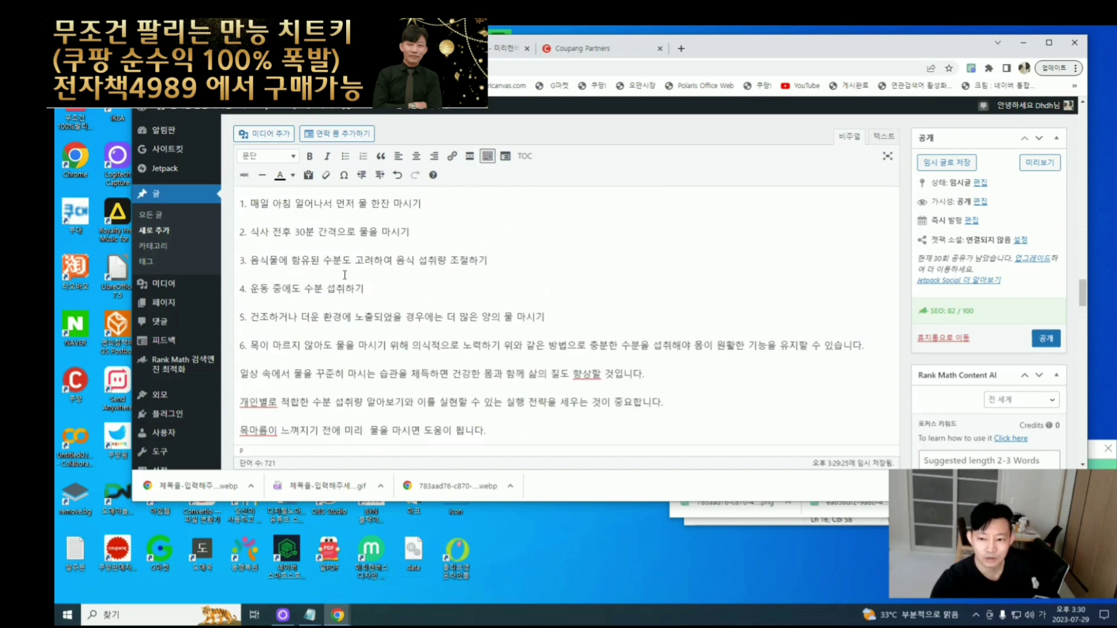
scroll(349, 291, up, 4)
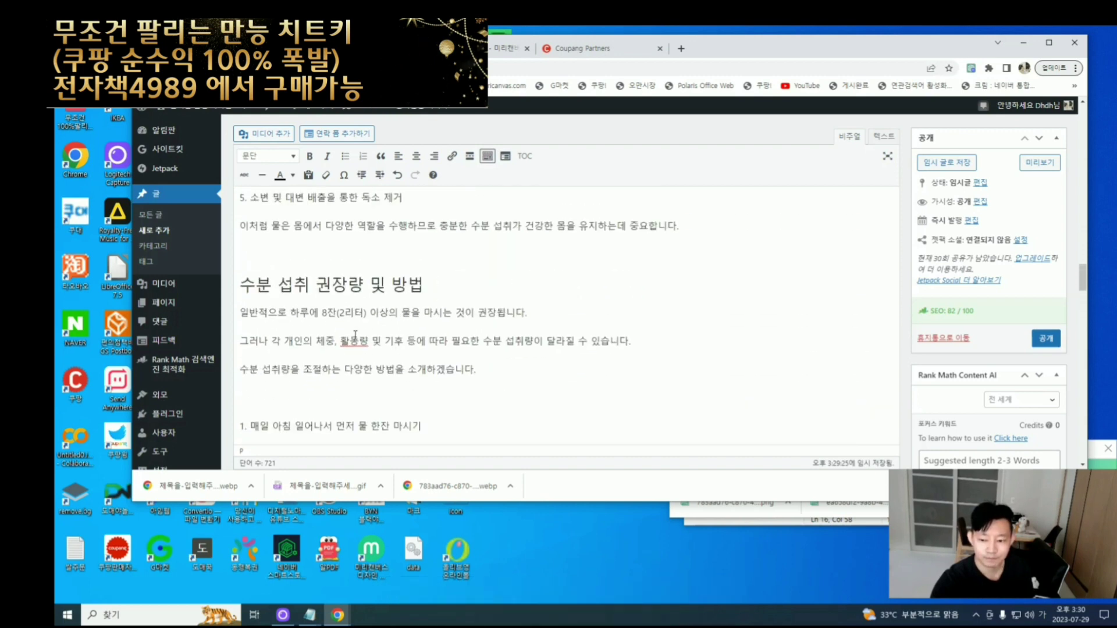
scroll(320, 373, up, 4)
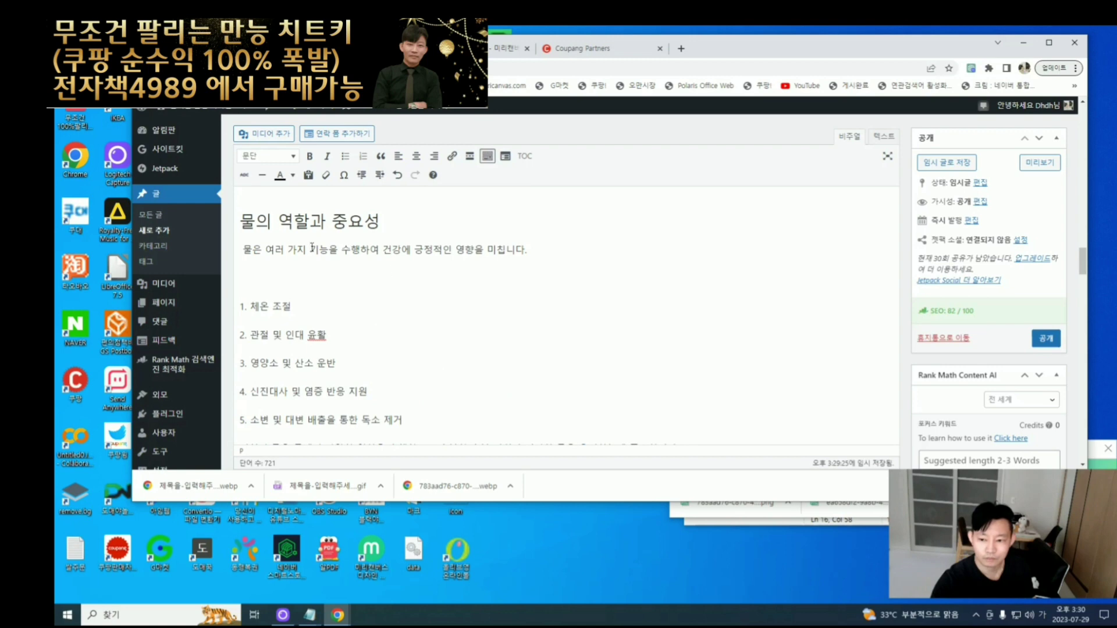
scroll(313, 247, down, 3)
scroll(413, 245, up, 3)
scroll(410, 253, down, 15)
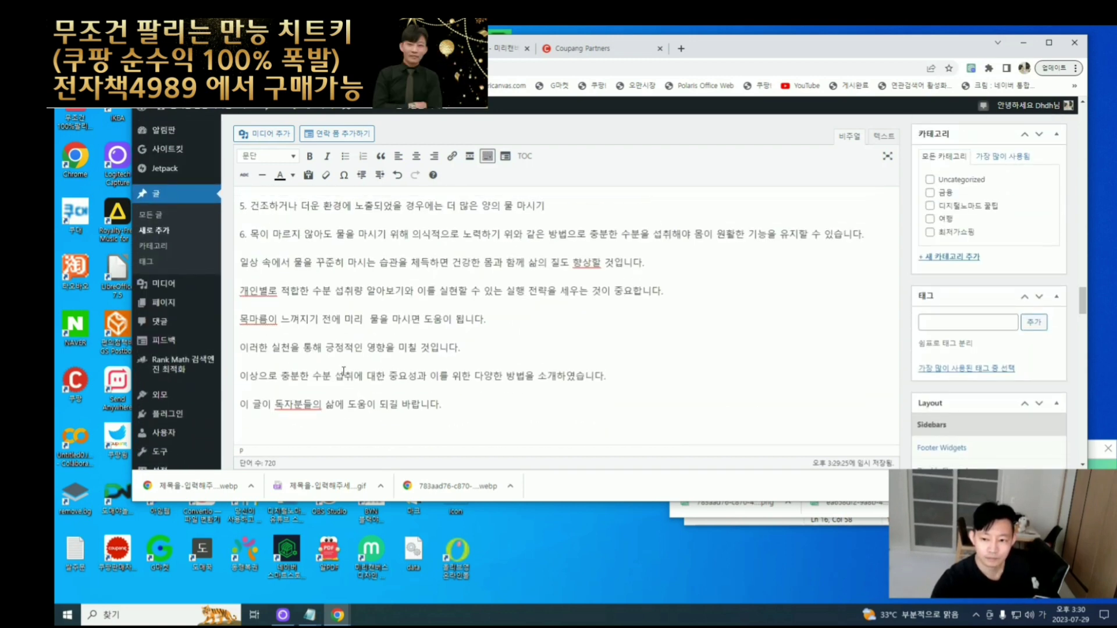
- Delete the focus keyword "건강" before "상태를" in the sentence under section 7 "정기적인 건강검진"
scroll(446, 256, down, 10)
scroll(406, 280, up, 3)
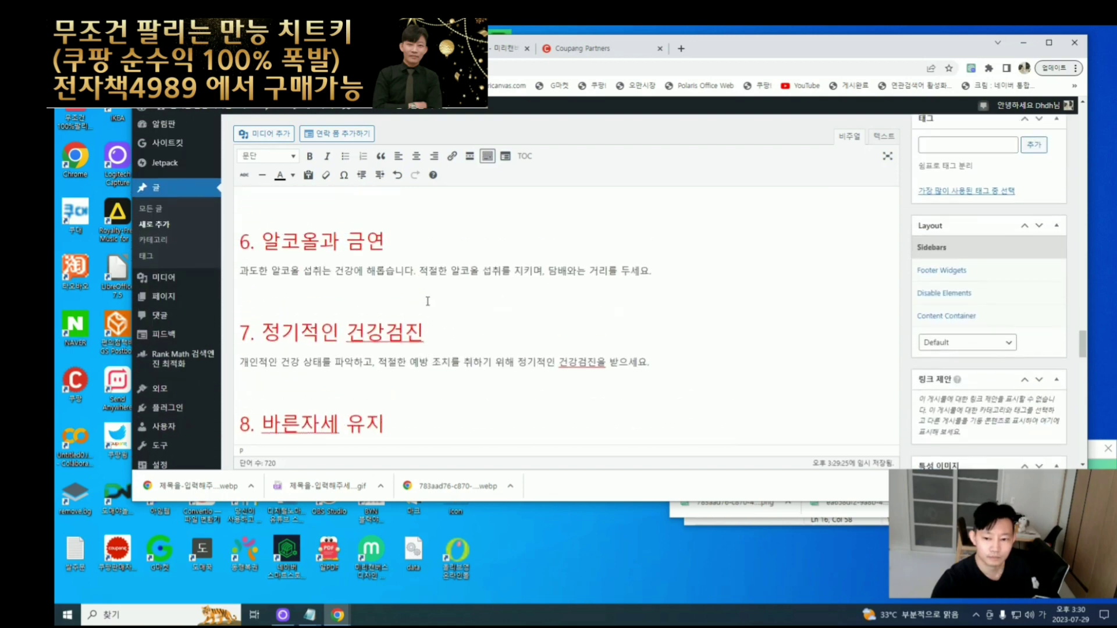
scroll(460, 294, down, 5)
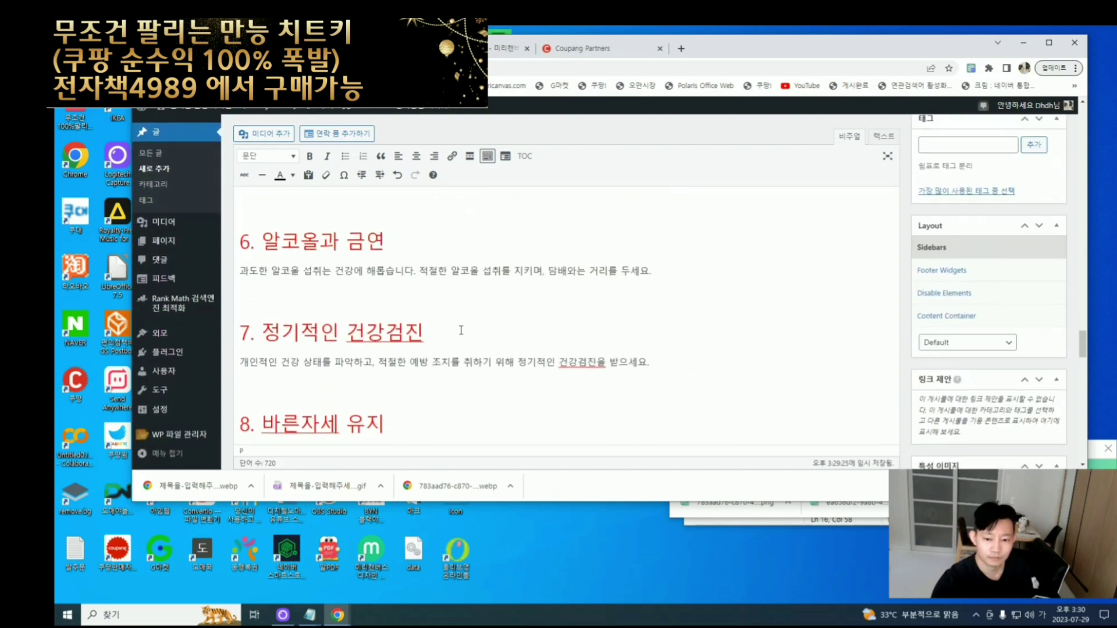
scroll(341, 241, up, 1)
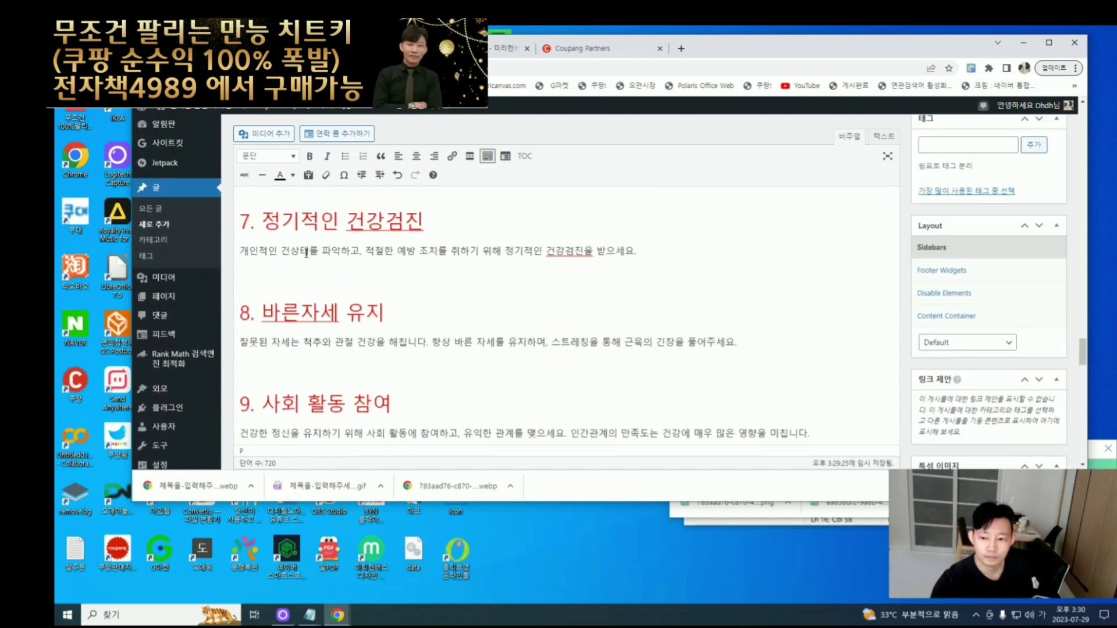
- Delete "건강에" before "매우" in section 9 "사회 활동 참여", then recheck the keyword density in Rank Math
scroll(552, 301, down, 2)
scroll(552, 301, down, 1)
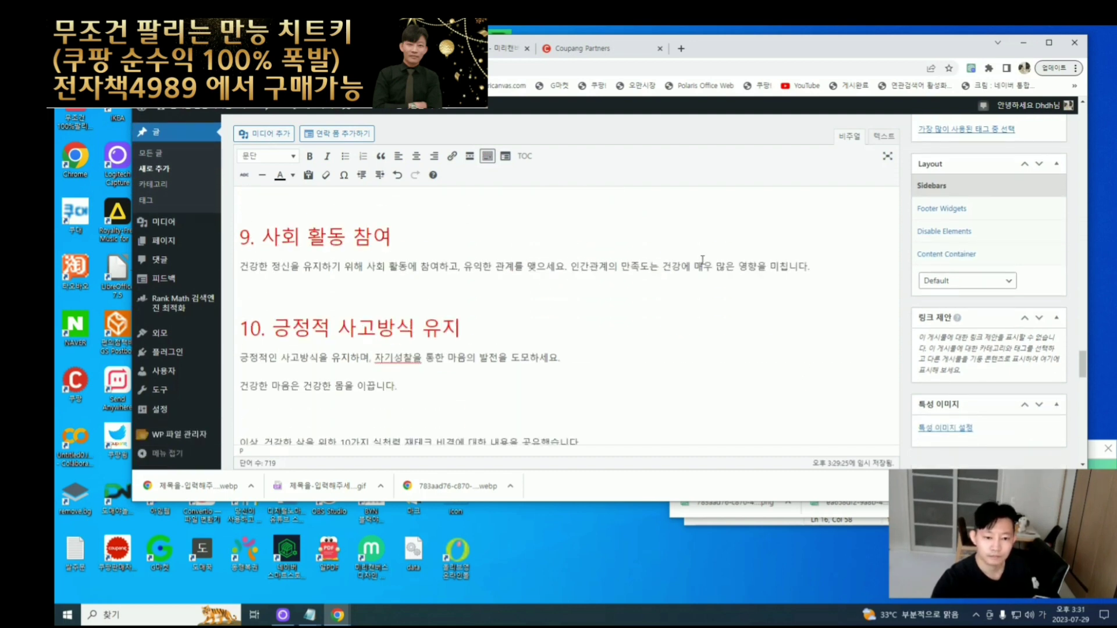
scroll(692, 268, down, 5)
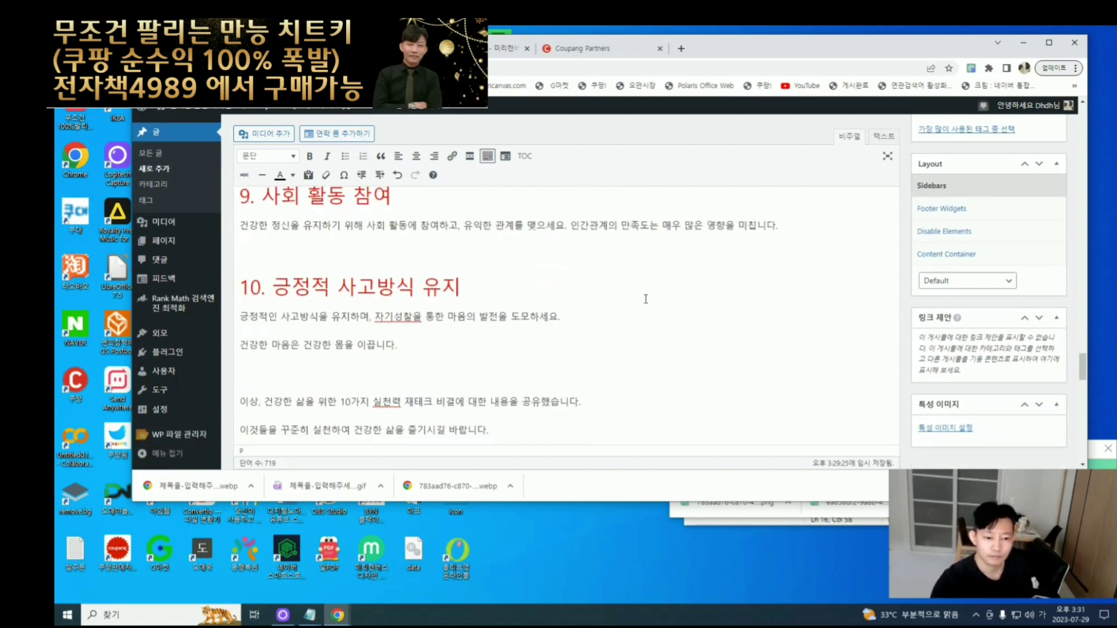
scroll(438, 333, down, 10)
scroll(434, 334, up, 15)
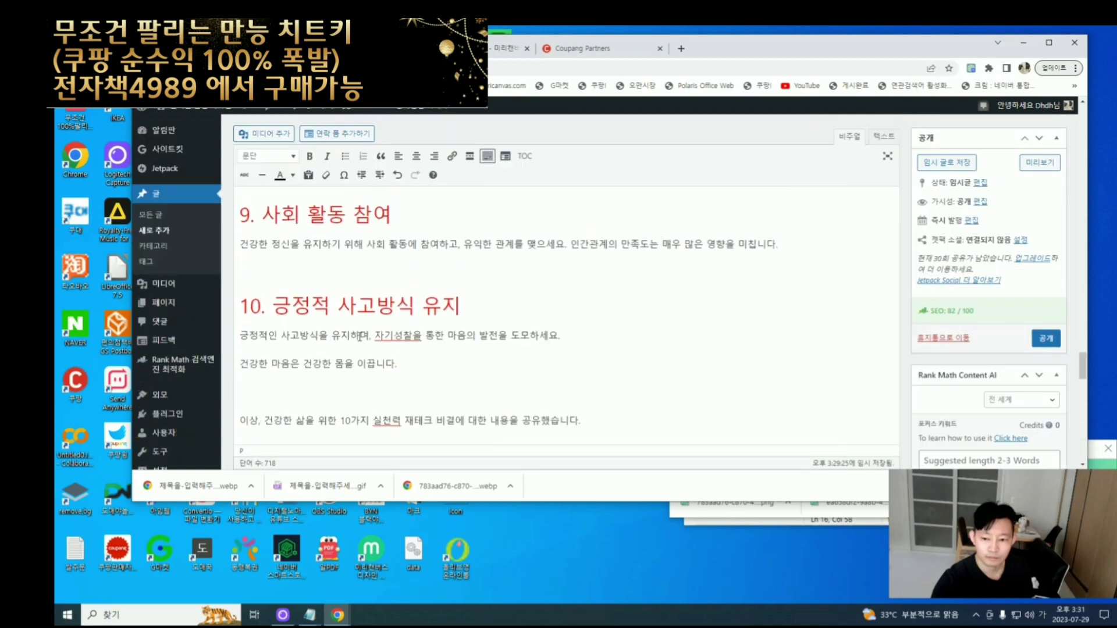
- Try to remove "건강한" before "정신을" in section 9's first sentence, then recheck the Rank Math score
scroll(261, 373, up, 3)
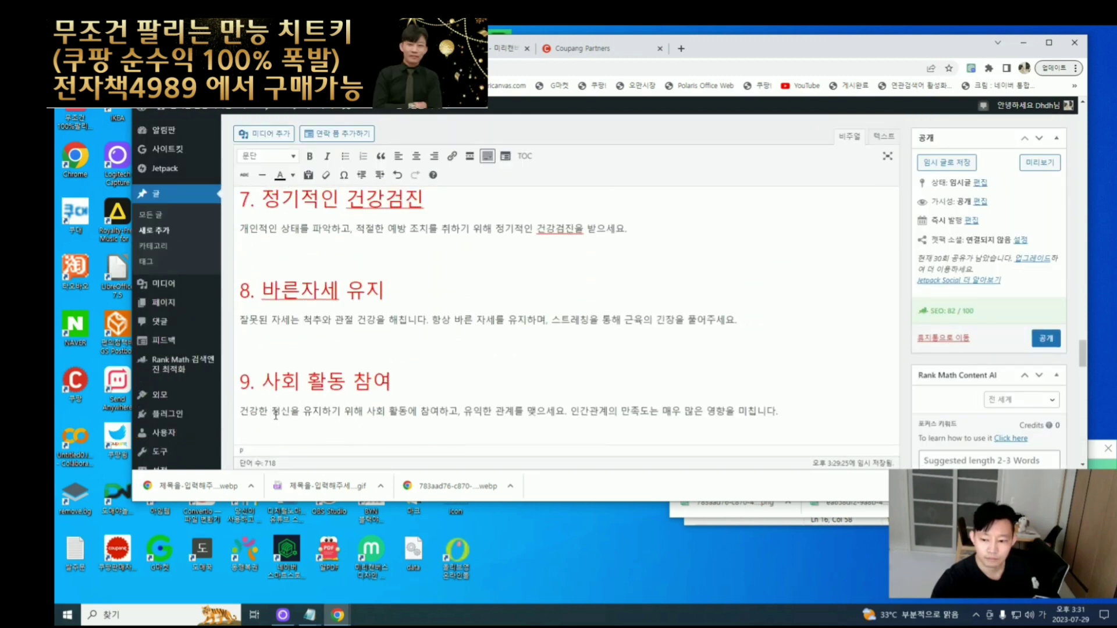
click(262, 409)
key(Delete)
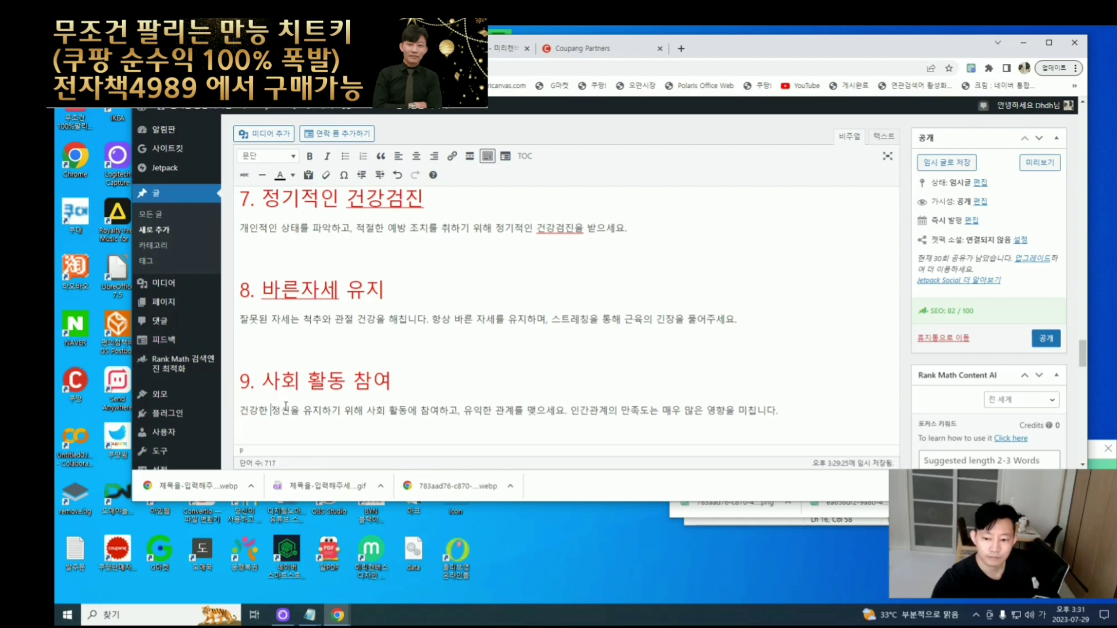
scroll(394, 396, up, 5)
scroll(524, 347, down, 4)
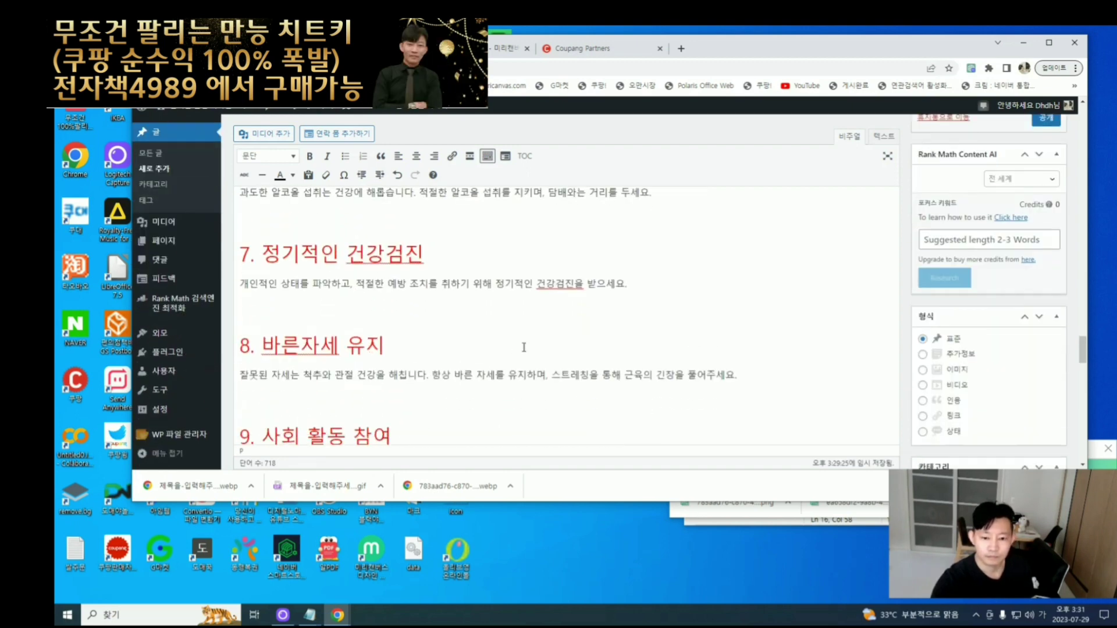
scroll(430, 360, down, 10)
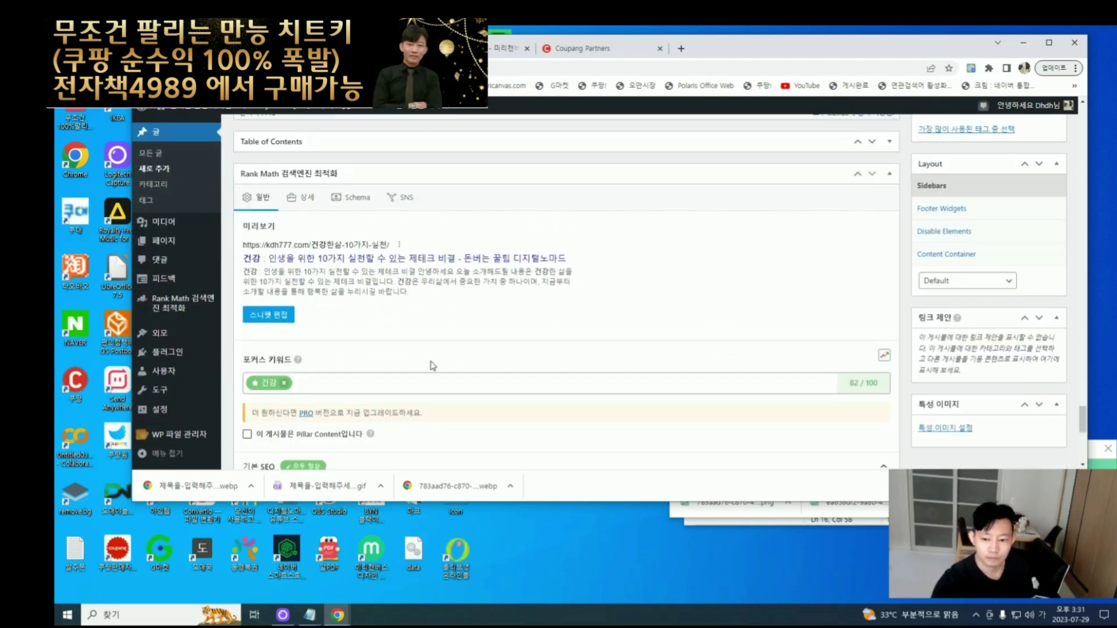
- Delete "건강한" before "몸과 함께" and before "삶의 핵심 구성 요소" in section 2 "충분한 수분 섭취"
scroll(429, 388, up, 12)
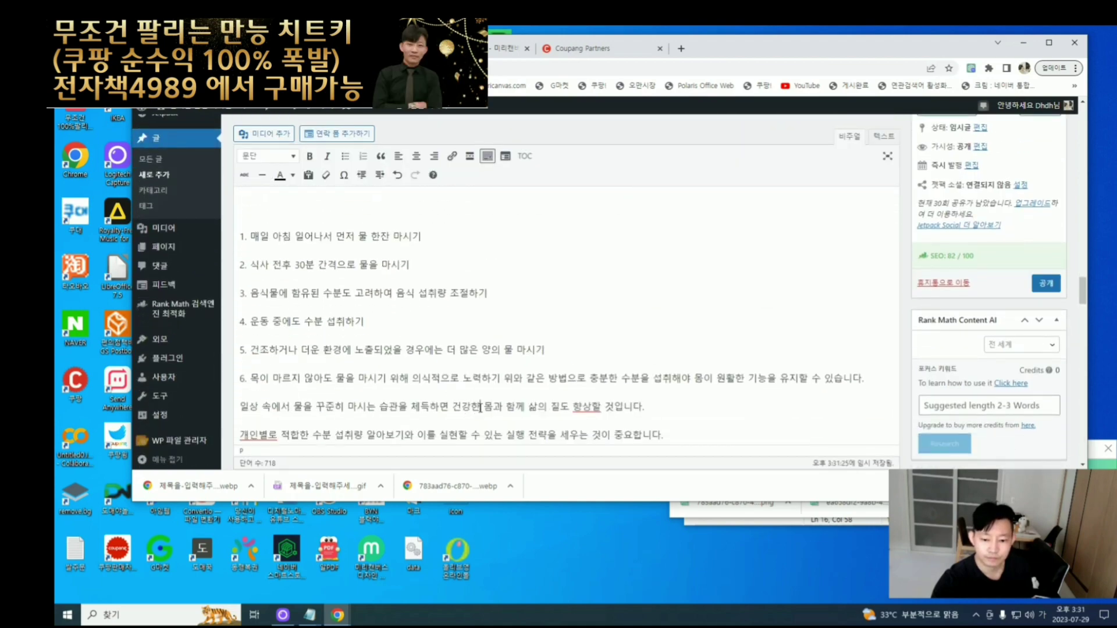
key(BackSpace)
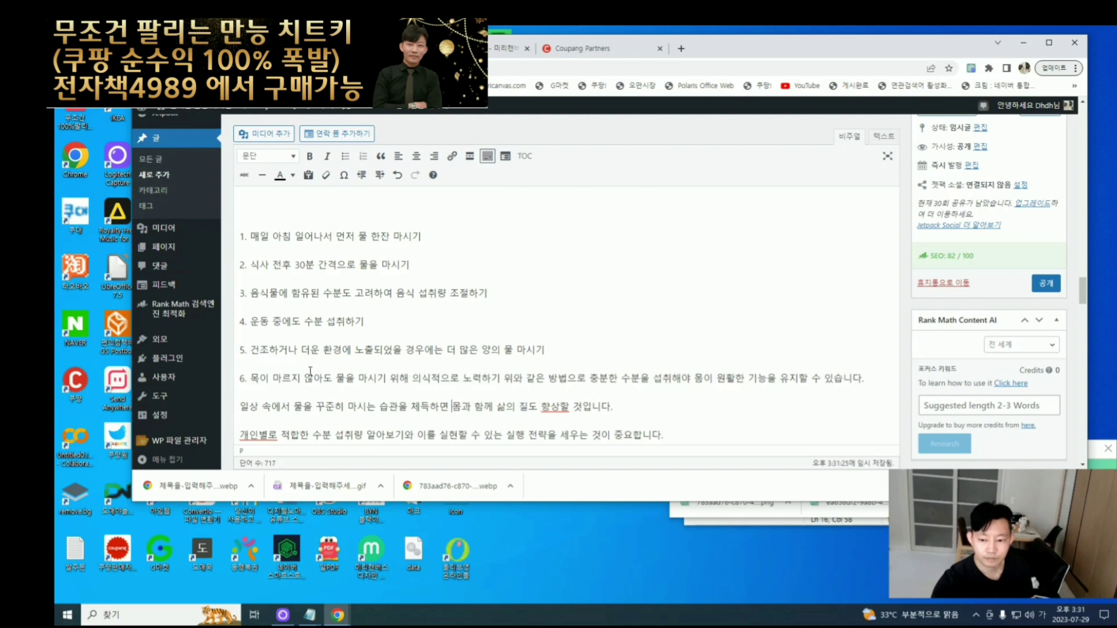
scroll(318, 325, down, 2)
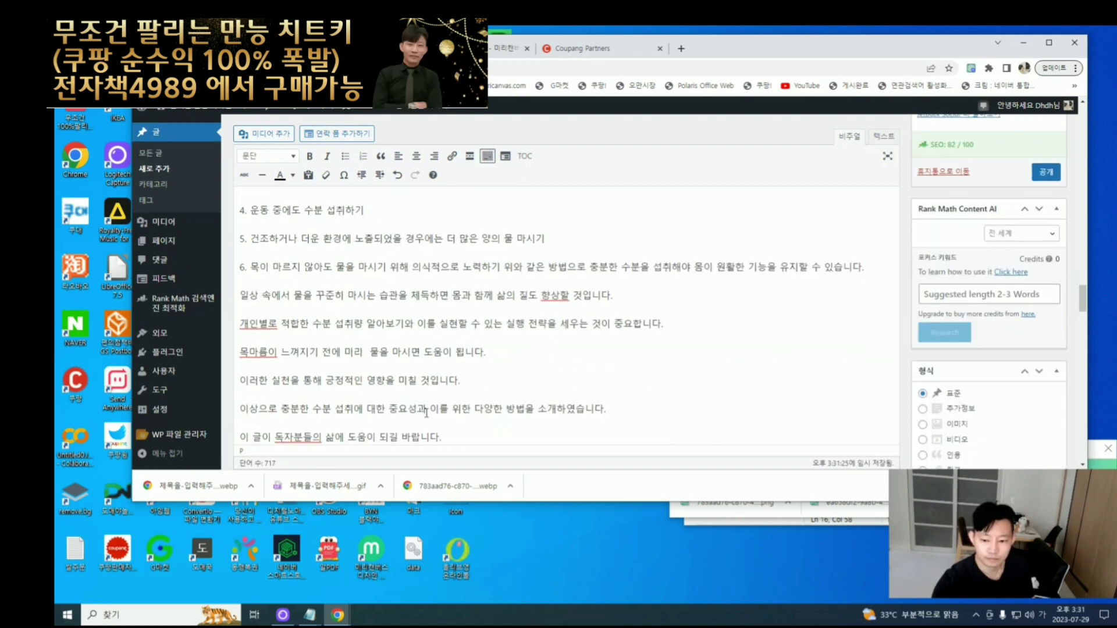
scroll(326, 378, up, 10)
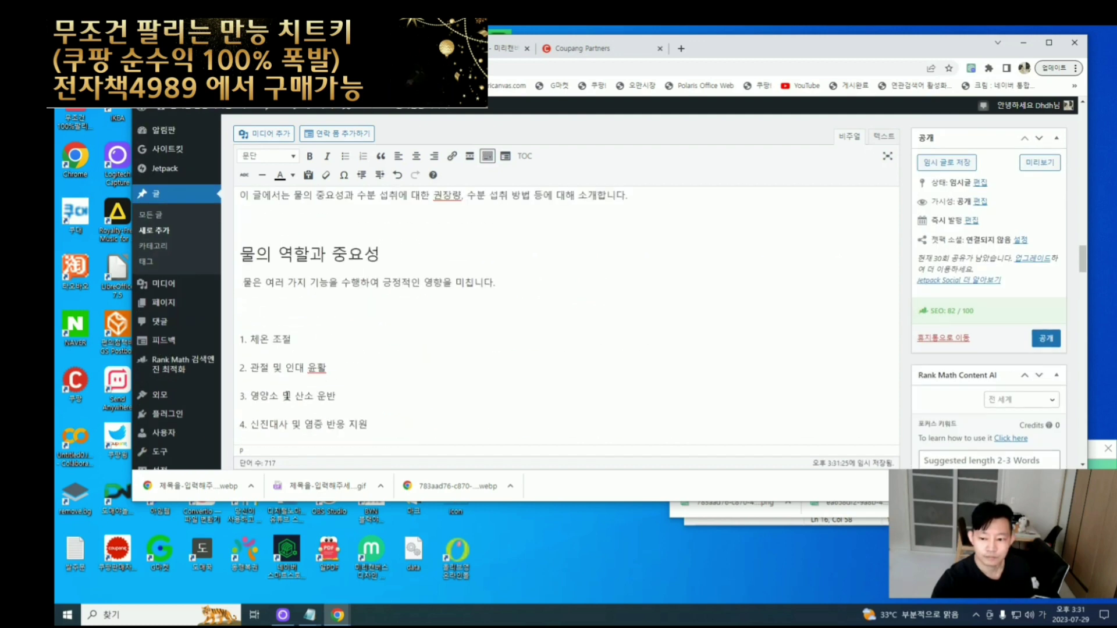
scroll(287, 396, up, 4)
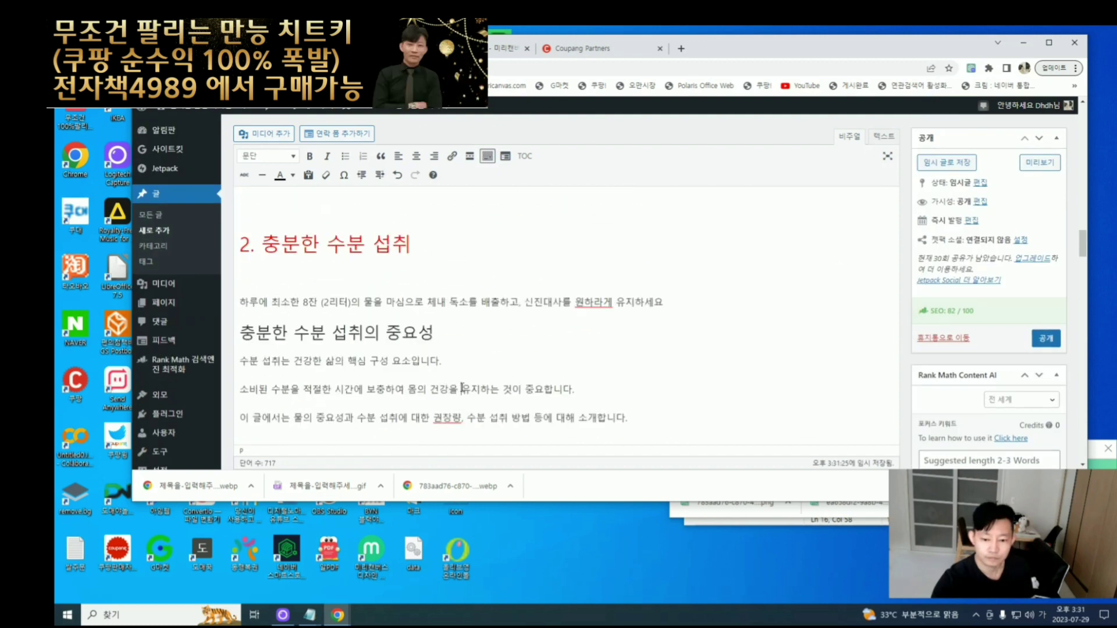
click(461, 388)
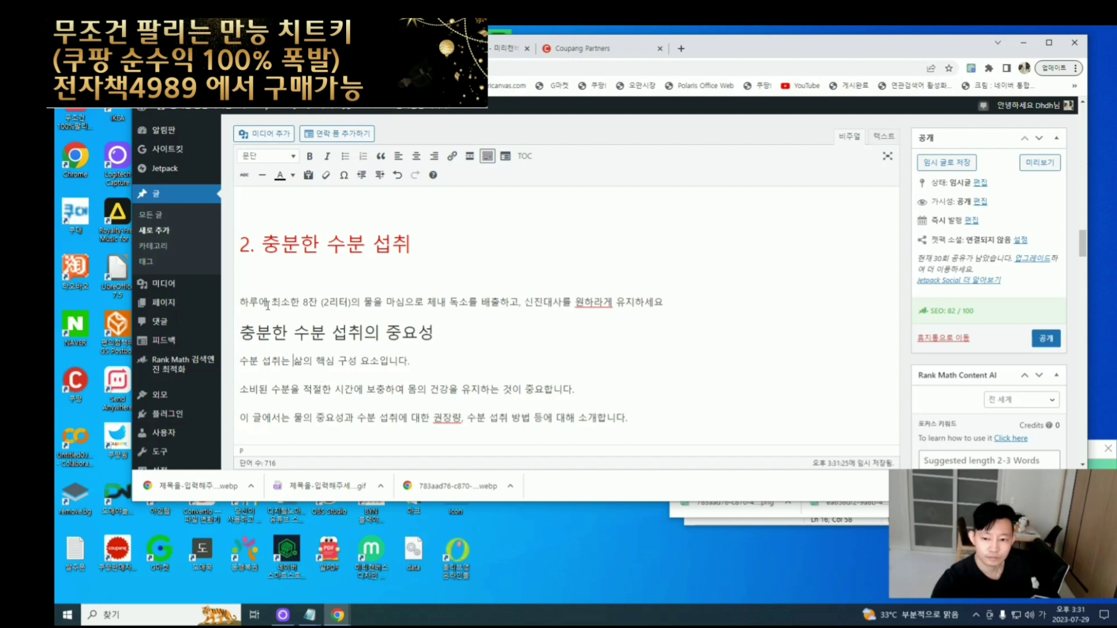
- Under "신선한 과일 및 채소 섭취", replace "건강" with "몸의" before "상태" and "건강한" with "좋은" before "식사를", then recheck Rank Math
scroll(397, 333, down, 10)
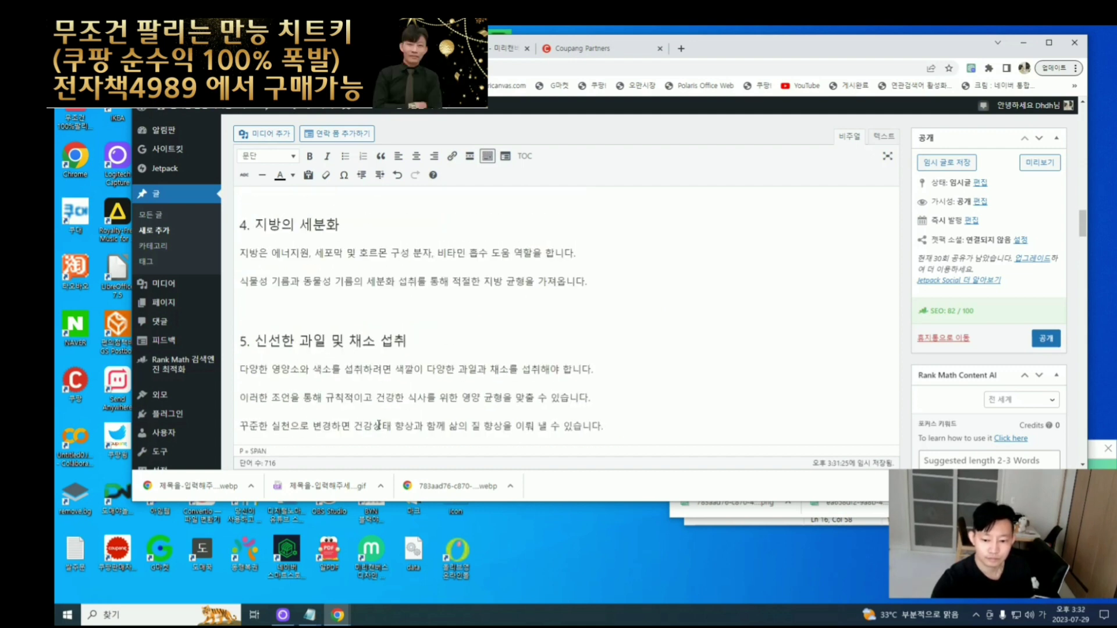
key(BackSpace)
key(BackSpace)
text(ㅁ)
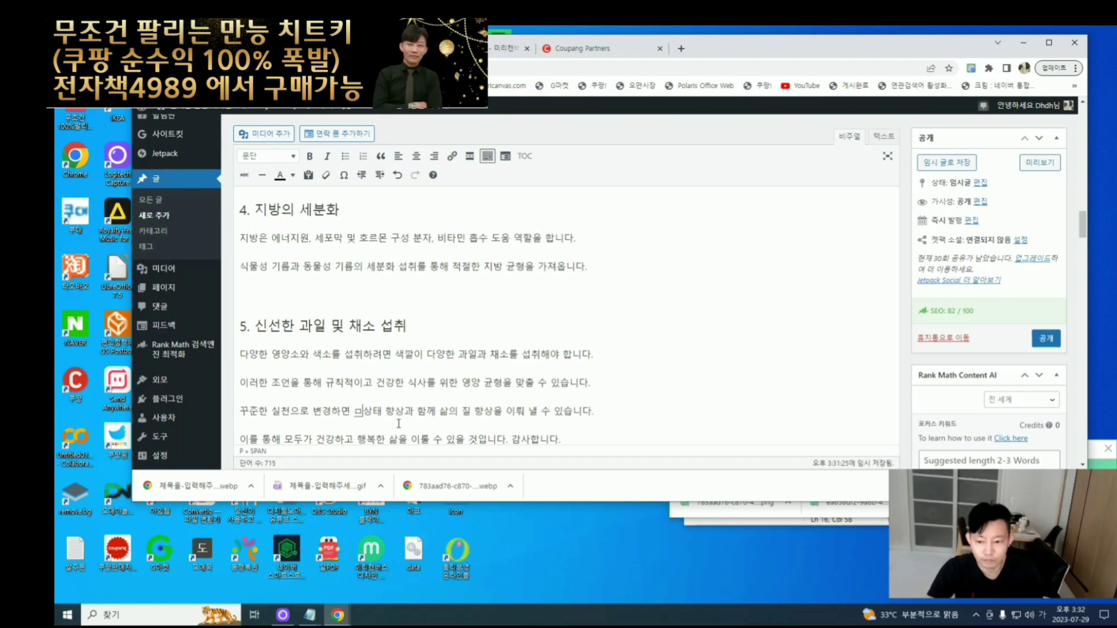
text(몸의 )
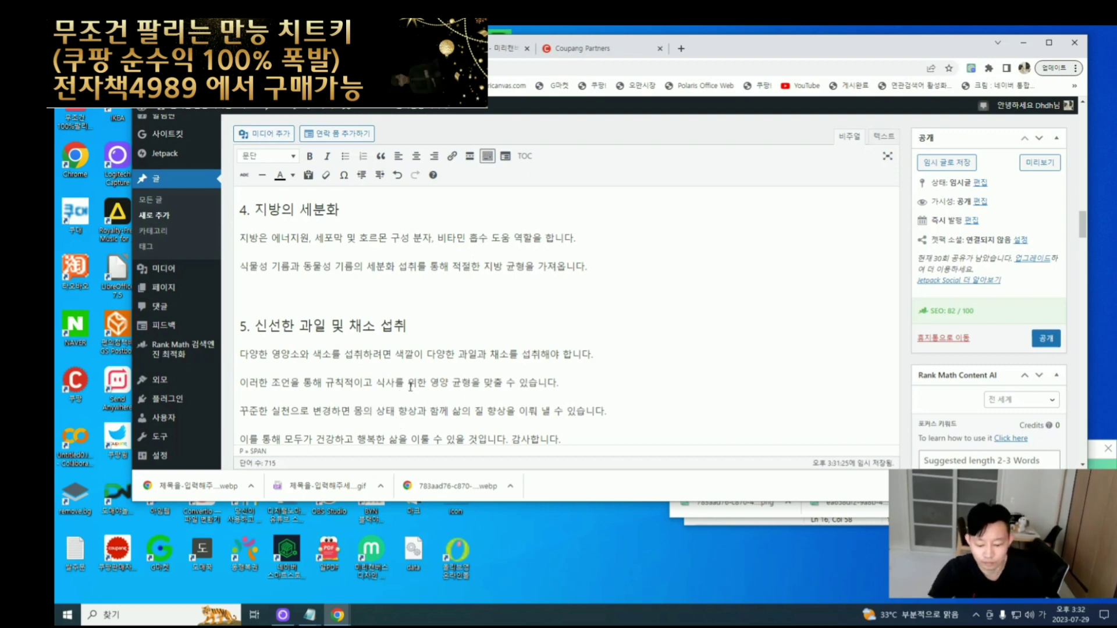
text(좋은)
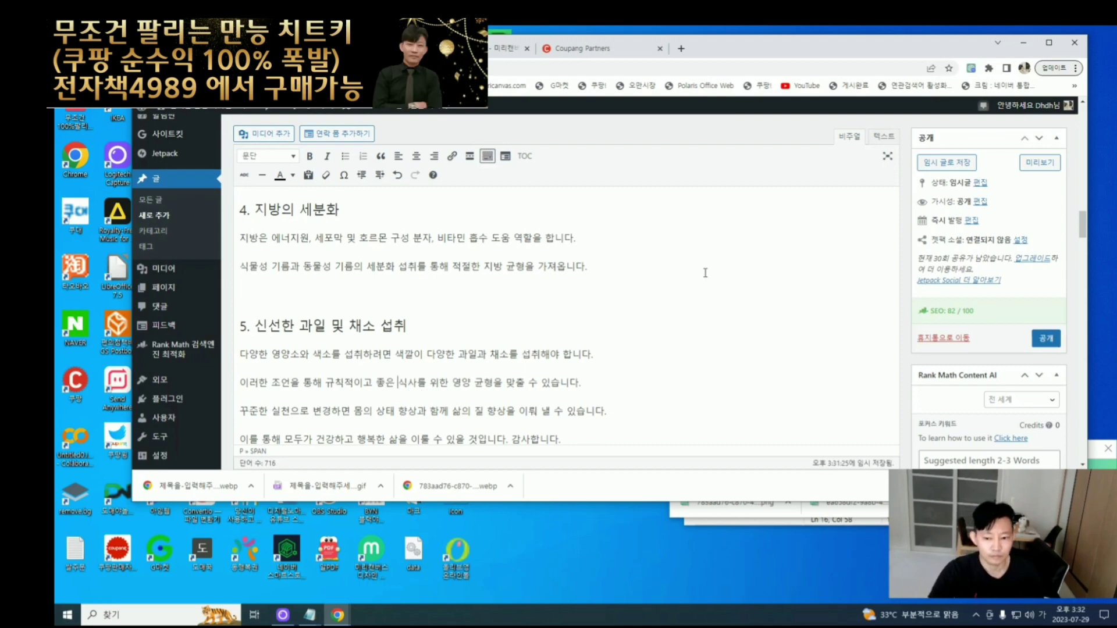
scroll(507, 390, down, 20)
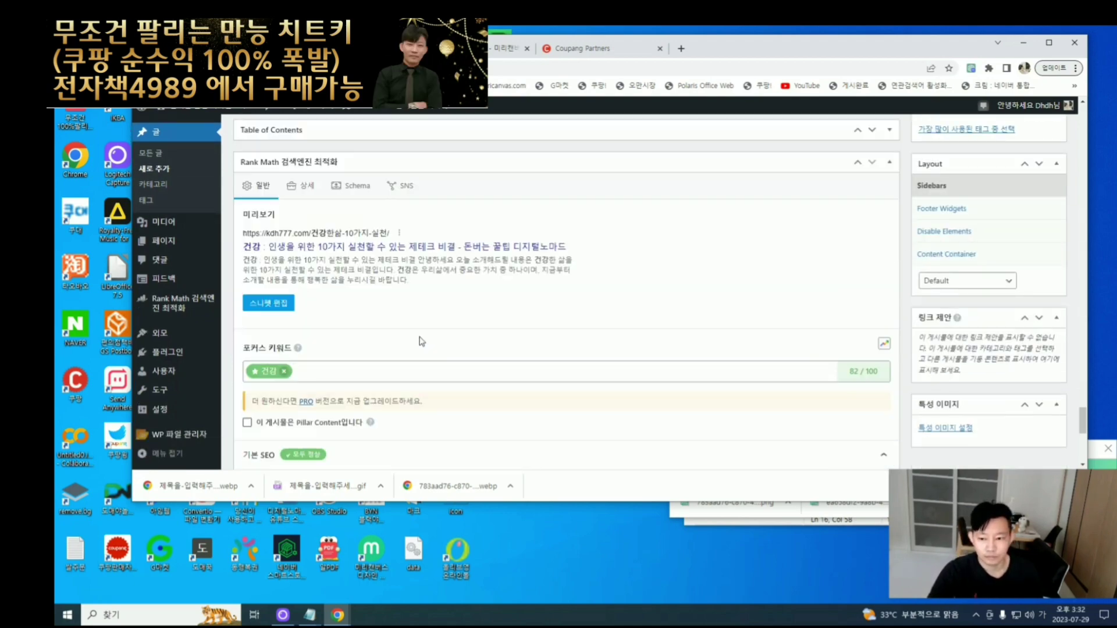
- Remove further mentions of "건강" from section 1 "규칙적인 식사와 영양균형" and recheck the Rank Math score
scroll(431, 355, up, 15)
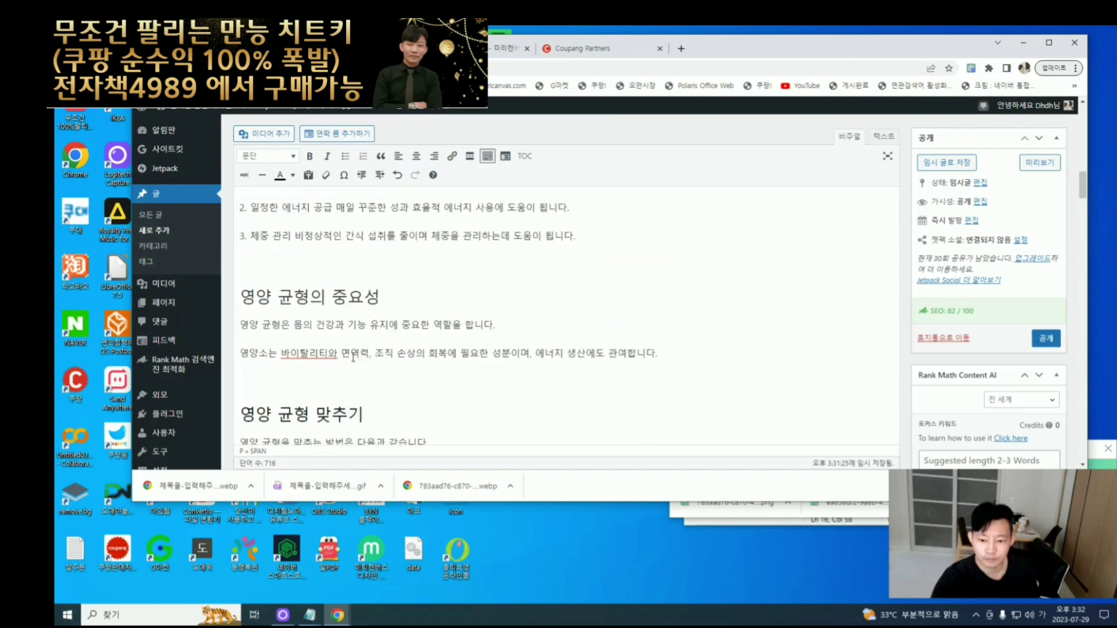
scroll(448, 379, up, 15)
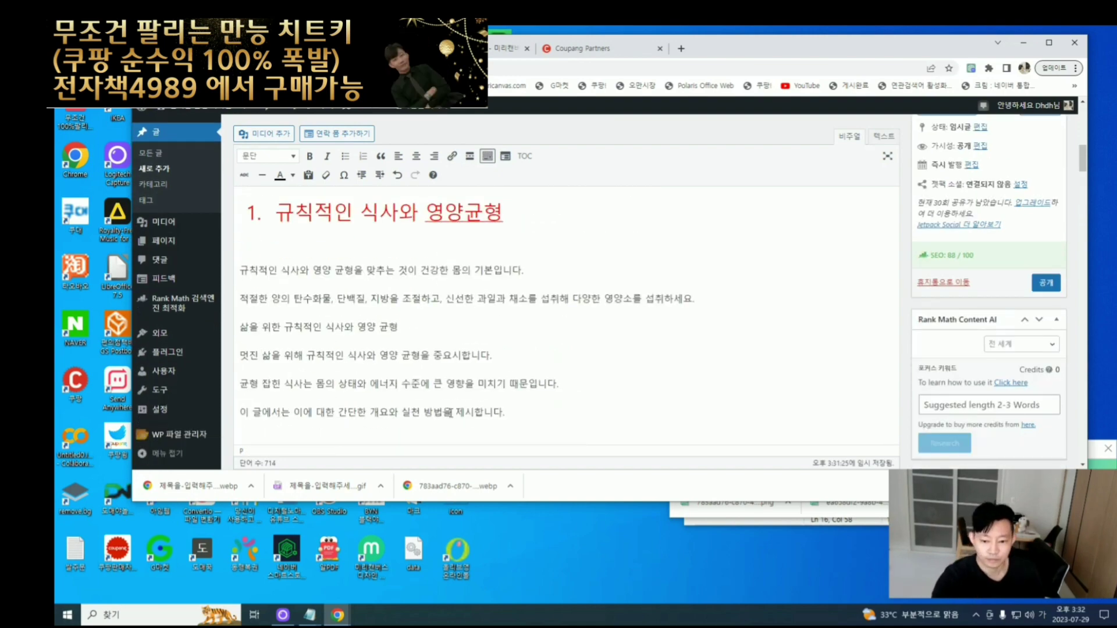
scroll(303, 416, down, 20)
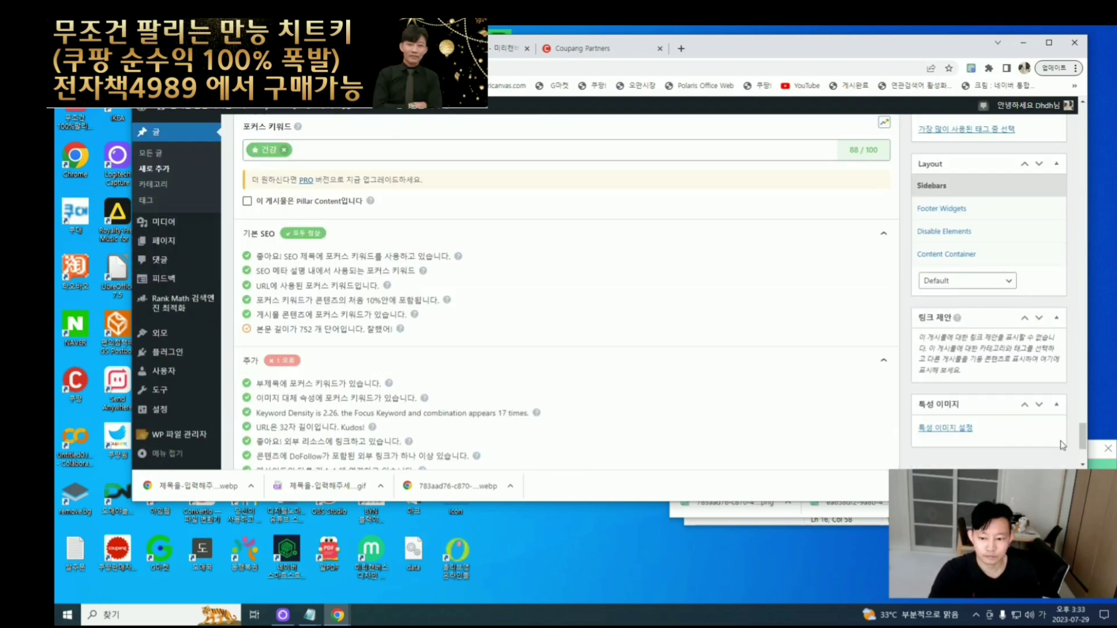
- Review the Rank Math checklist for keyword density and body length, then return to the beginning of the post
scroll(335, 435, down, 2)
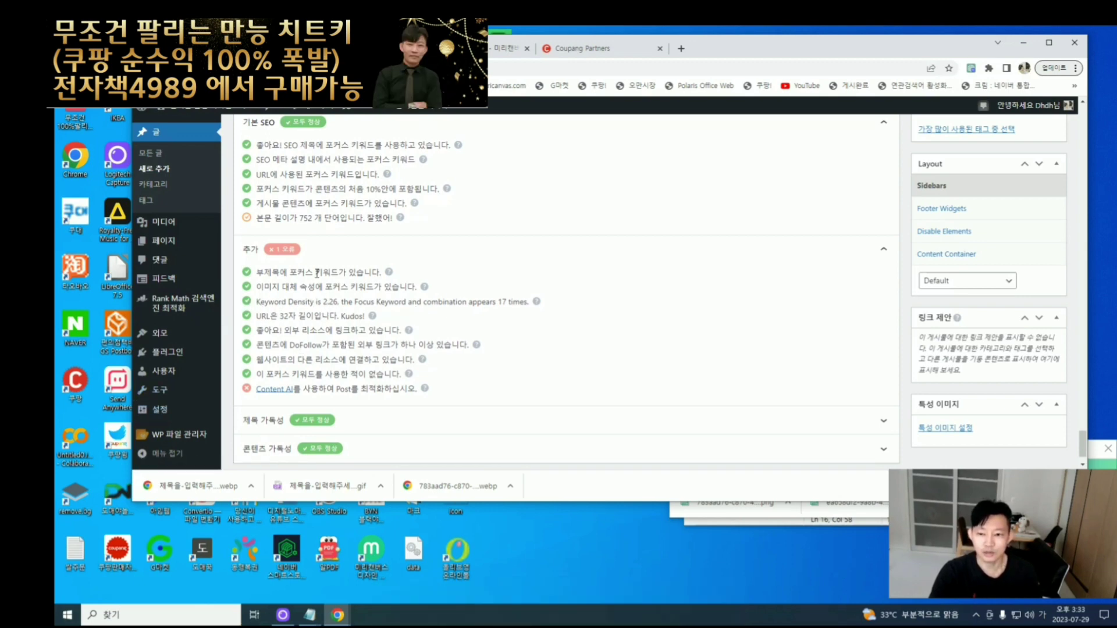
scroll(861, 315, up, 10)
scroll(746, 327, down, 10)
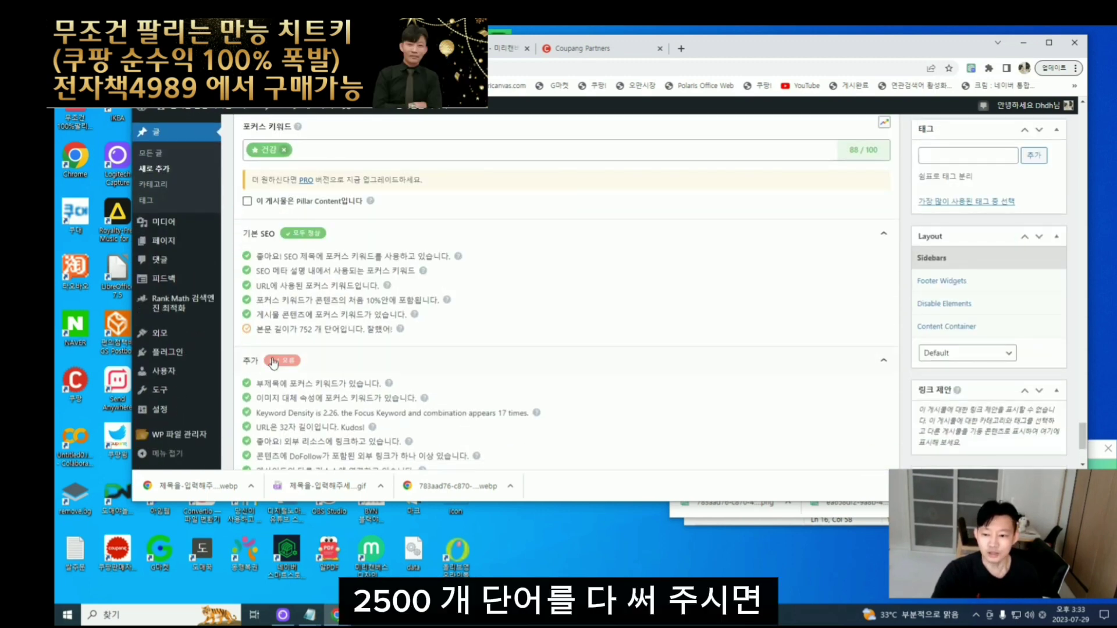
drag(323, 331, 349, 333)
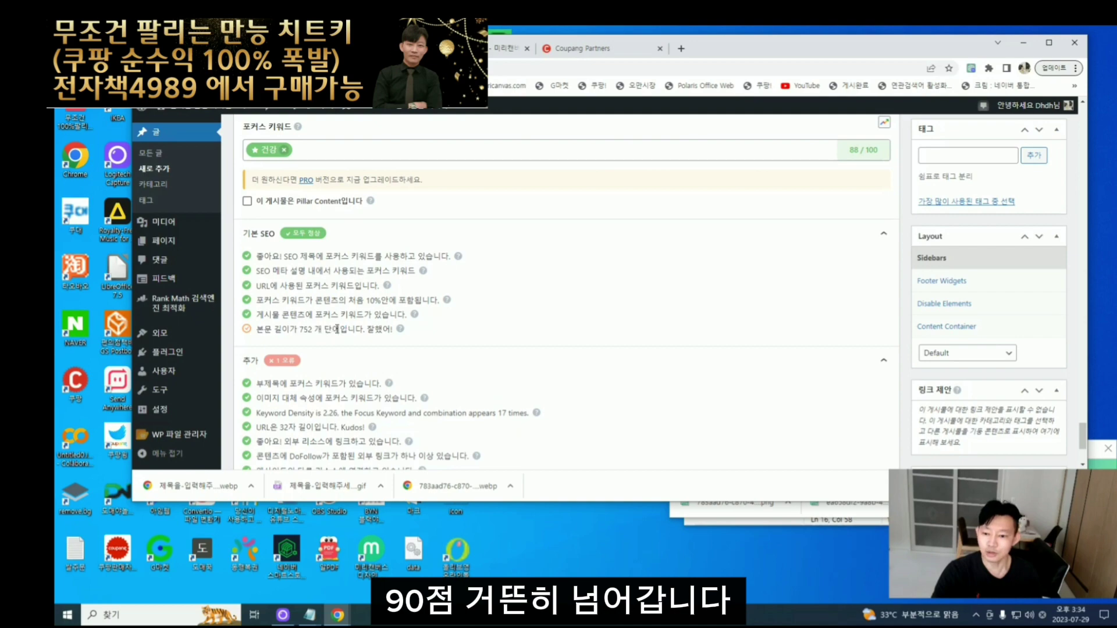
scroll(458, 349, up, 15)
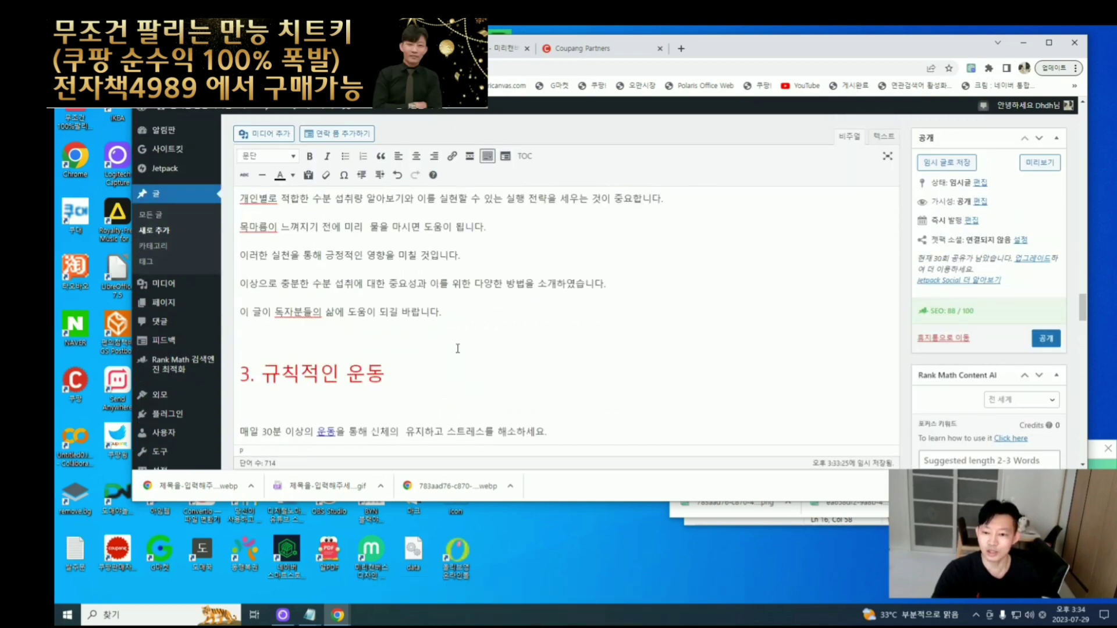
scroll(458, 348, up, 20)
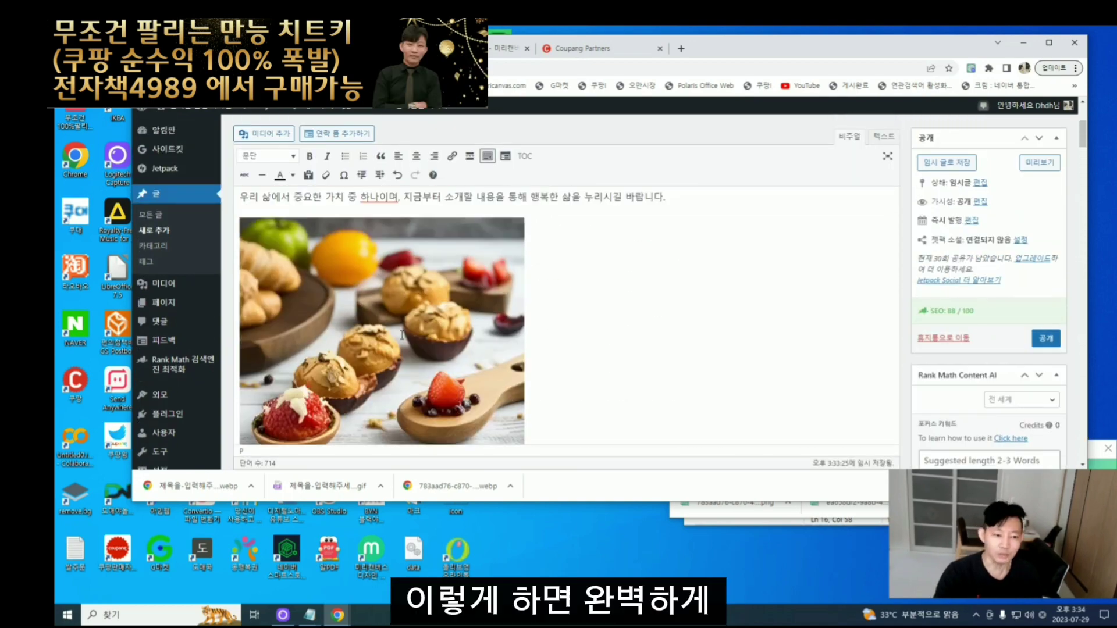